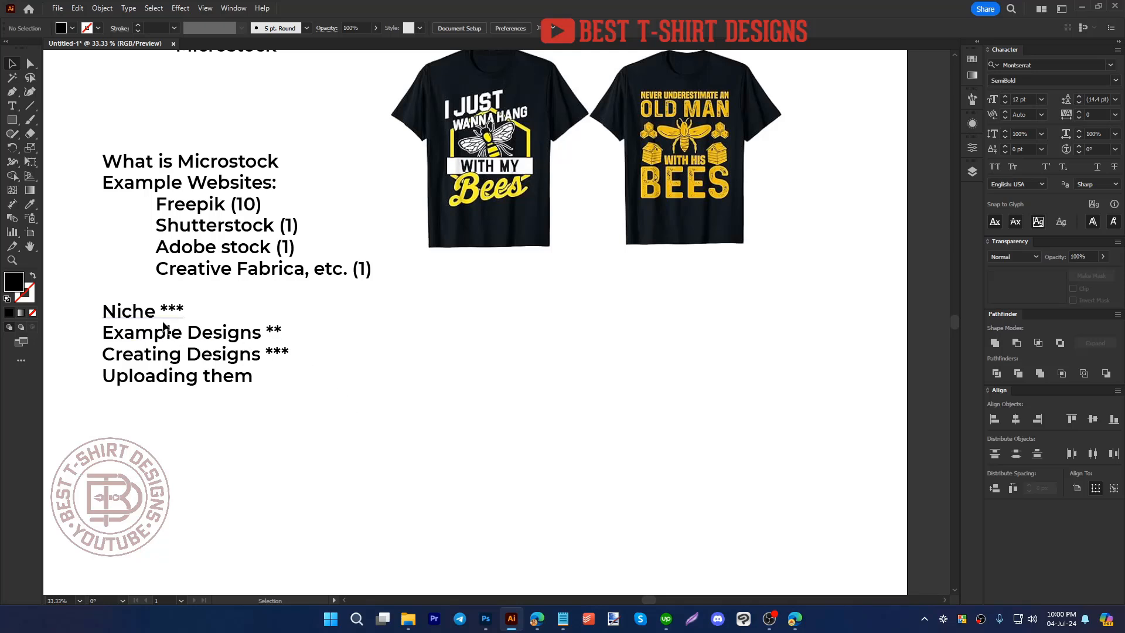
click(139, 319)
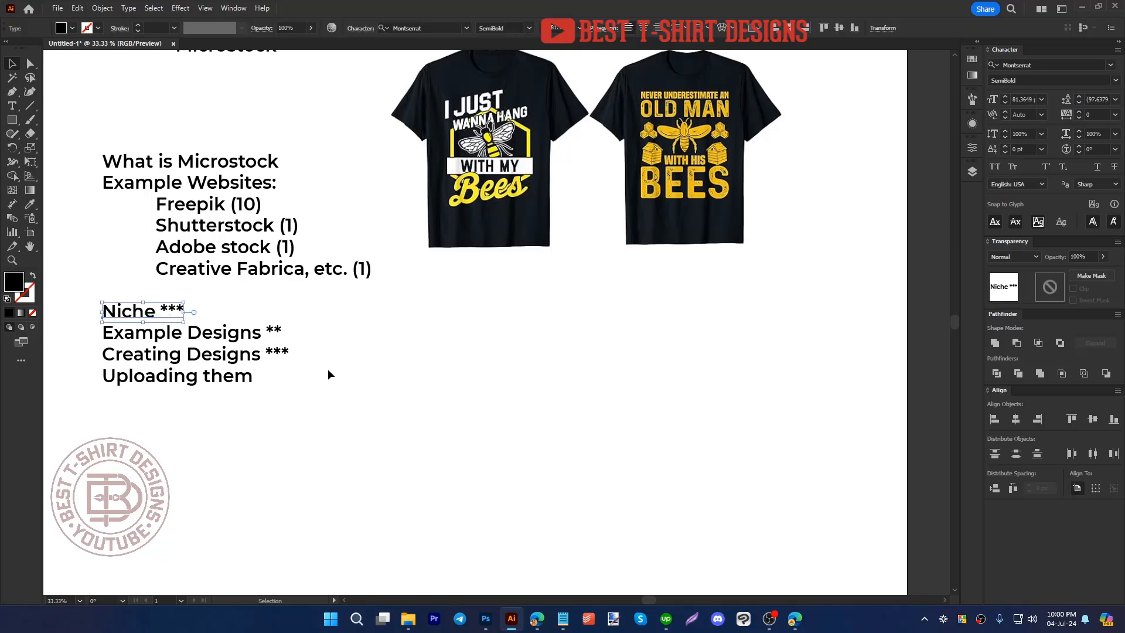
click(171, 332)
click(396, 368)
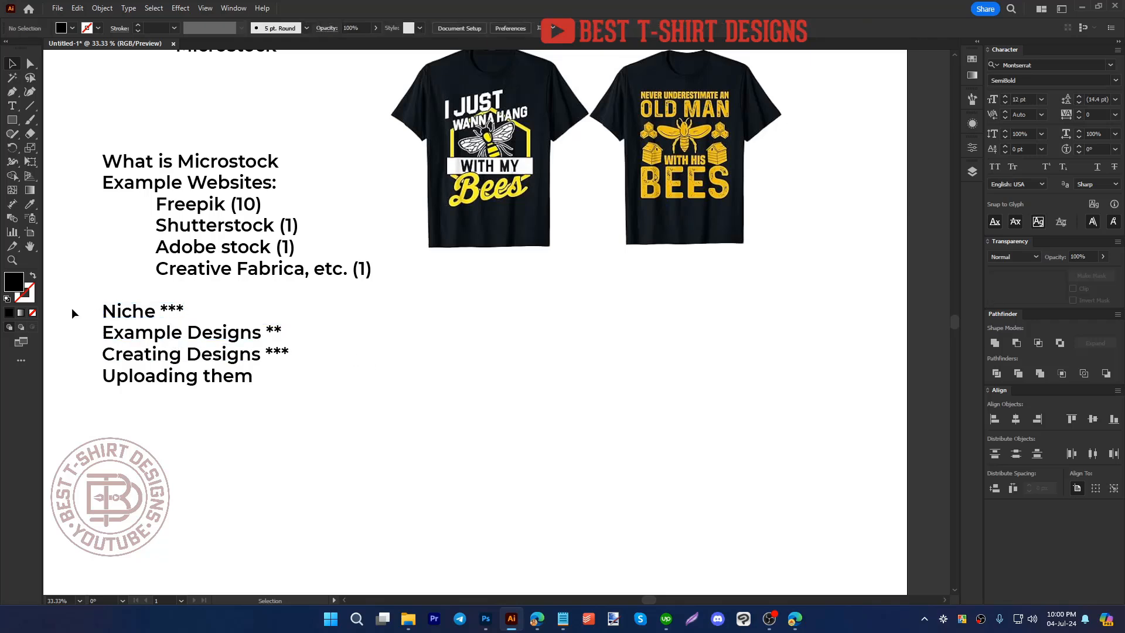
drag(72, 307, 199, 335)
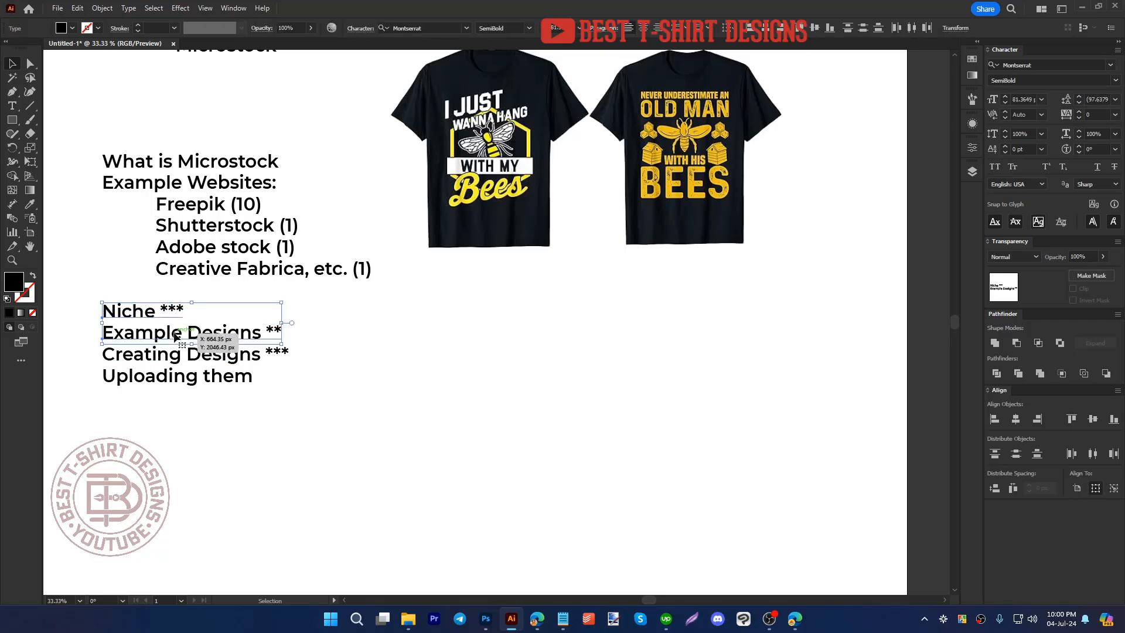
click(387, 382)
Step: Recolour the "Creating Designs ***" text line magenta pink and deselect it
click(237, 355)
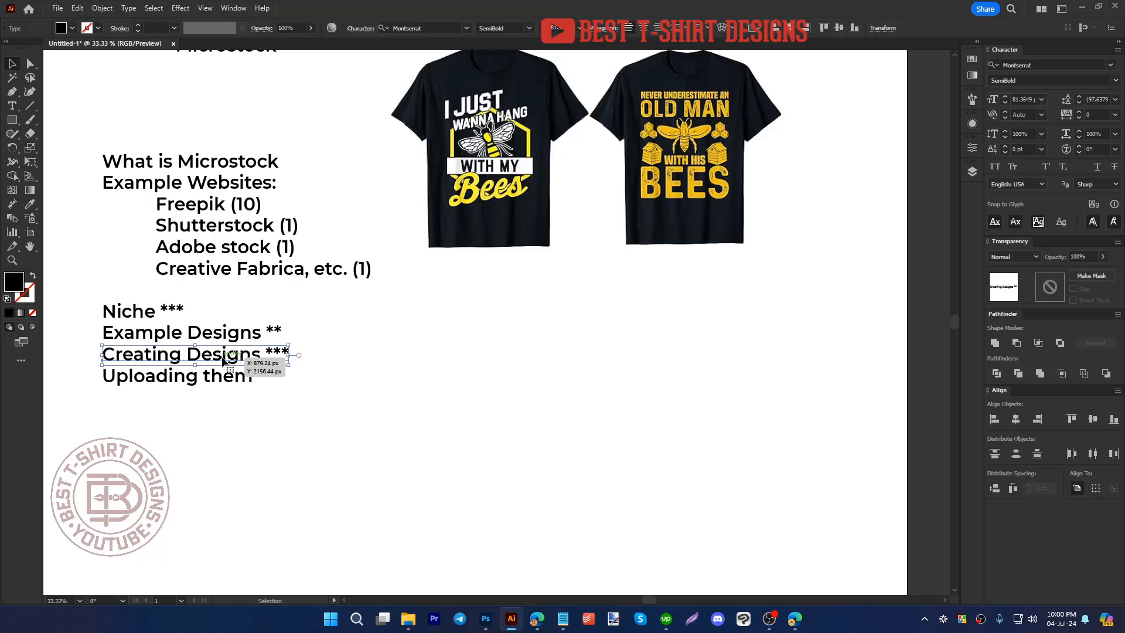
click(68, 29)
click(83, 56)
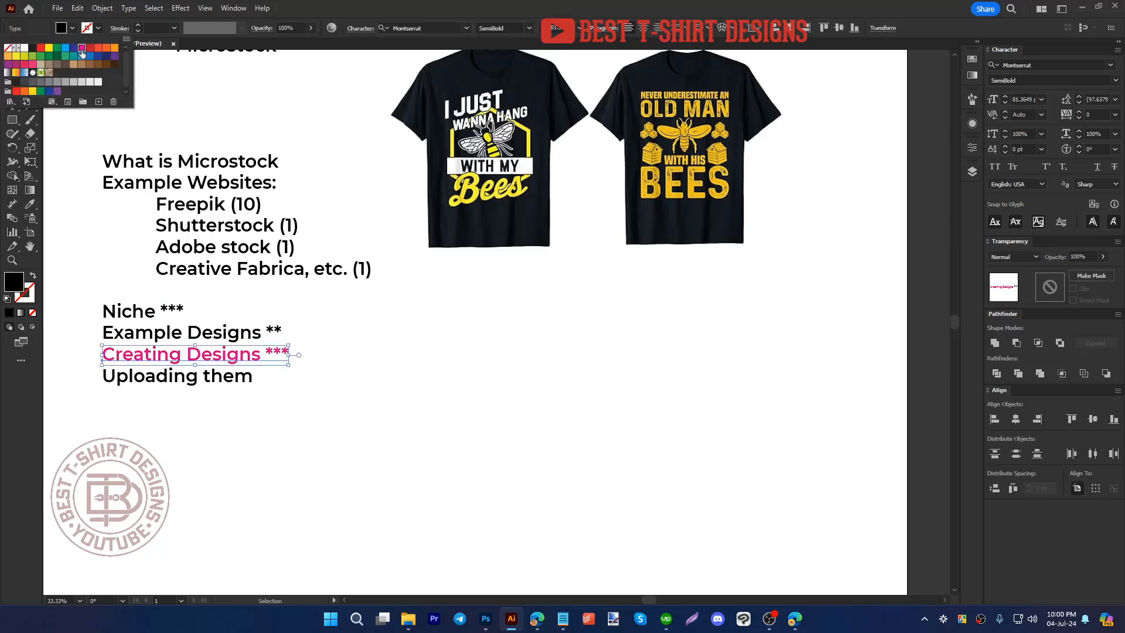
click(363, 370)
click(361, 425)
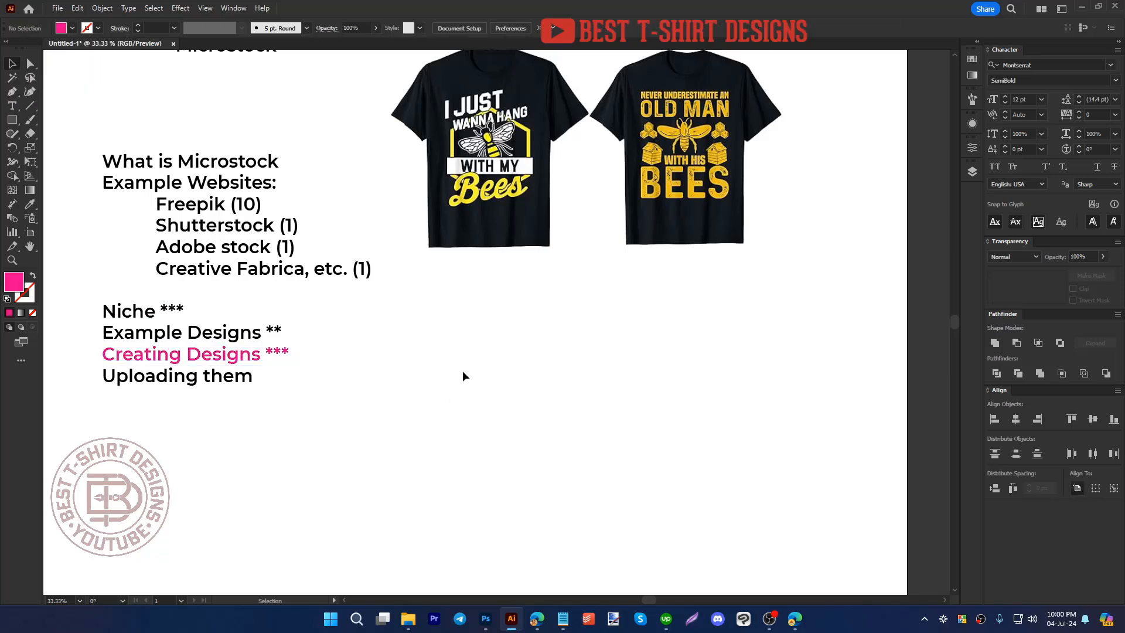
Step: Examine the "I Just Wanna Hang With My Bees" T-shirt reference design up close
scroll(567, 372, up, 2)
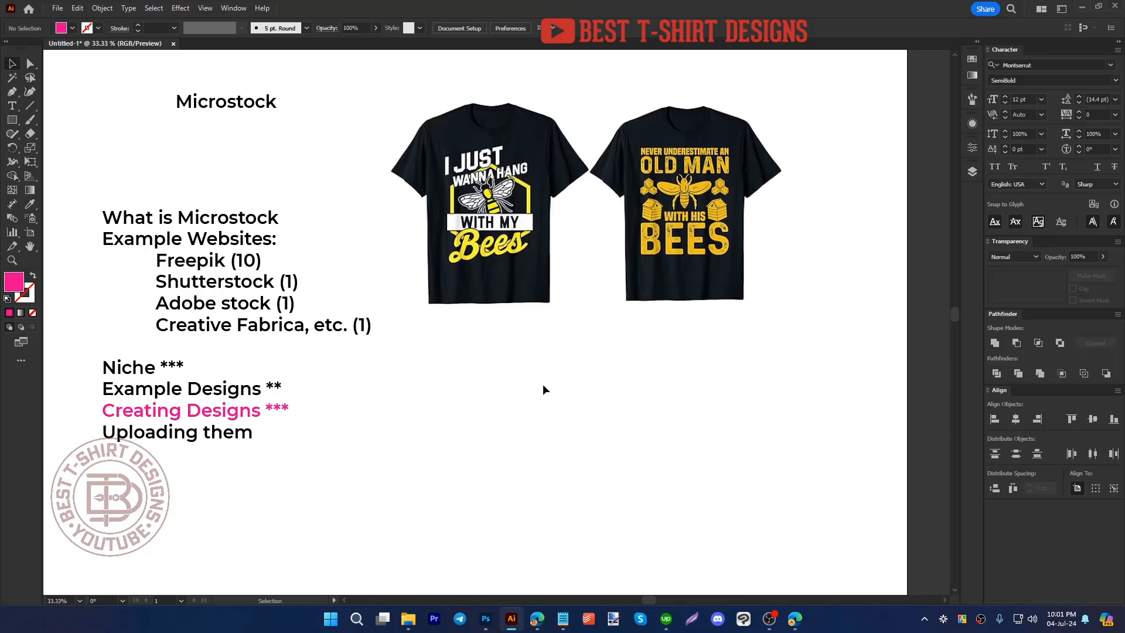
click(543, 207)
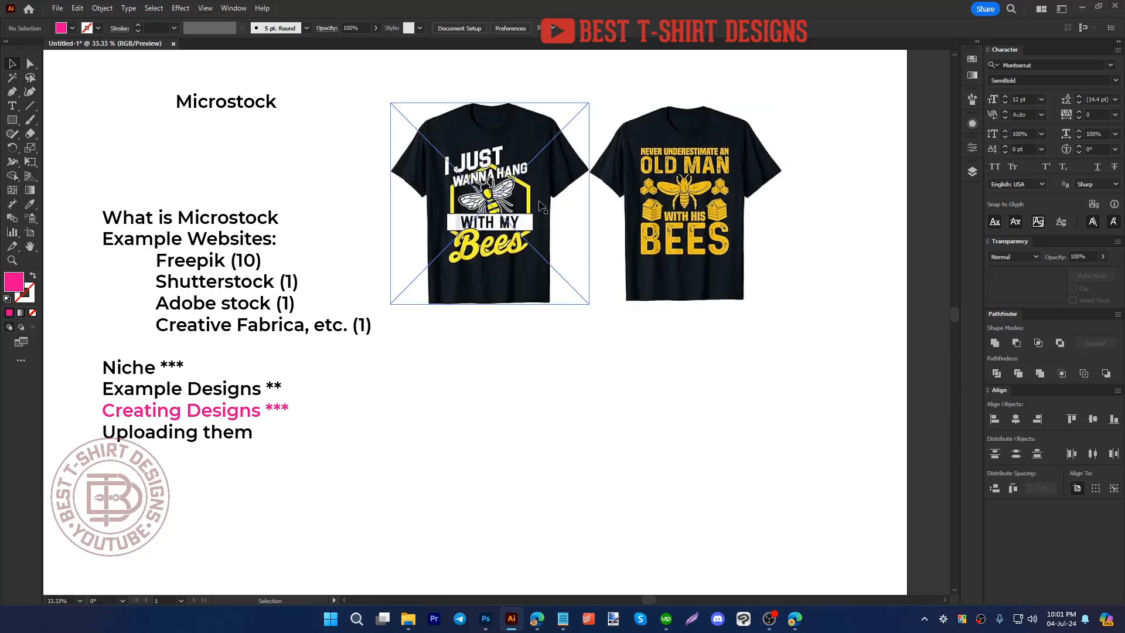
scroll(503, 177, up, 3)
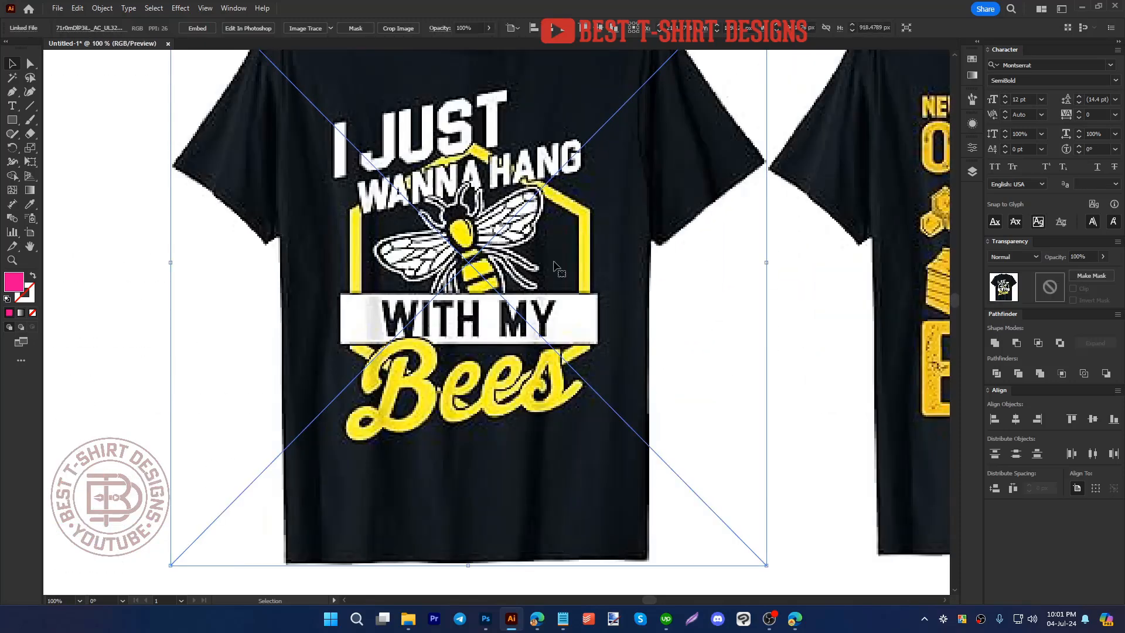
click(801, 336)
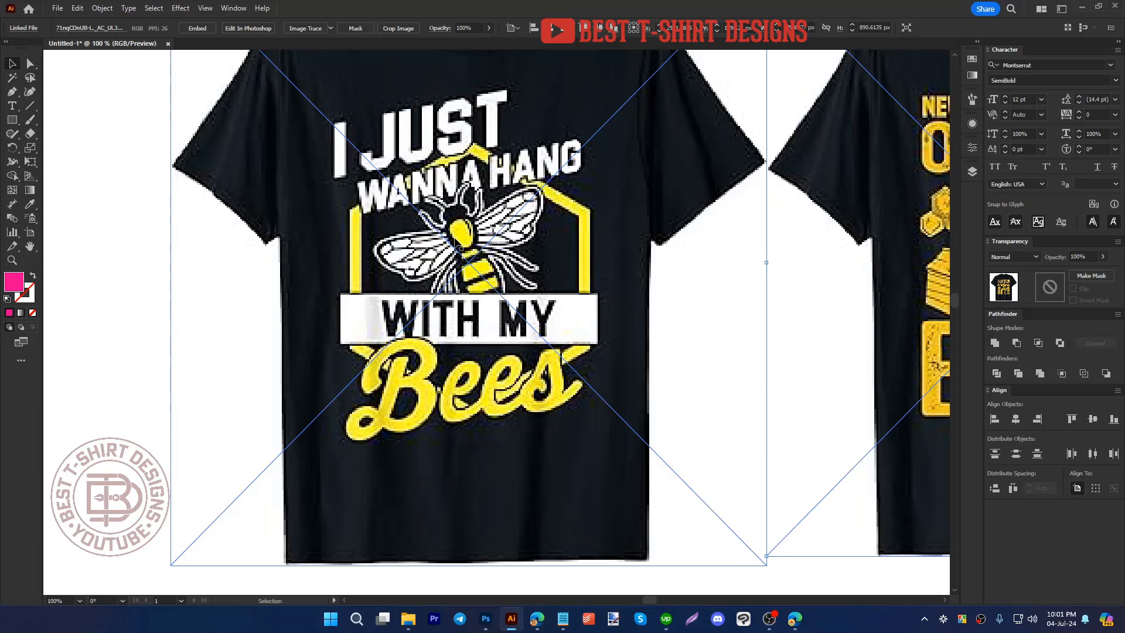
scroll(405, 261, down, 3)
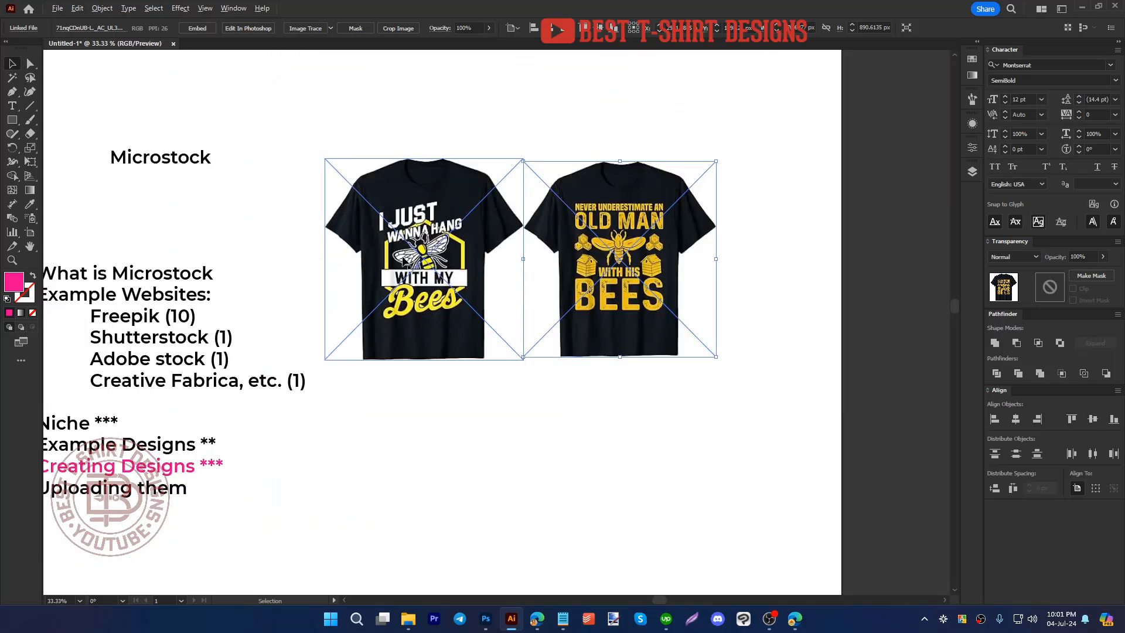
Step: Shift the two bee T-shirt images together slightly to the right, away from the notes, and deselect them
click(514, 396)
drag(603, 426, 482, 283)
click(517, 406)
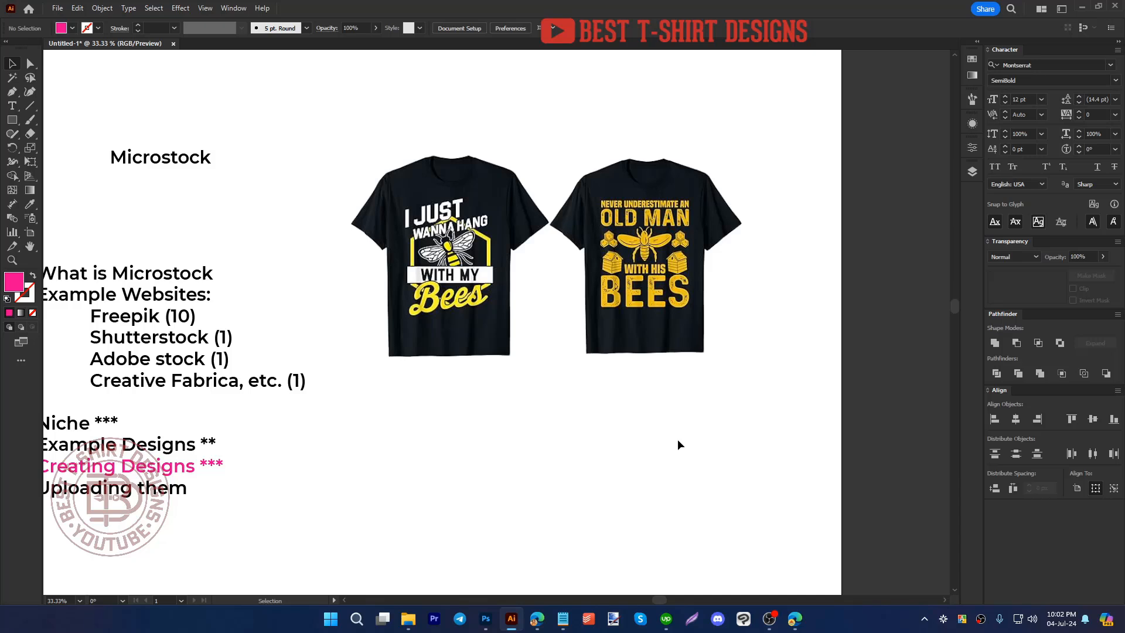
scroll(678, 445, down, 1)
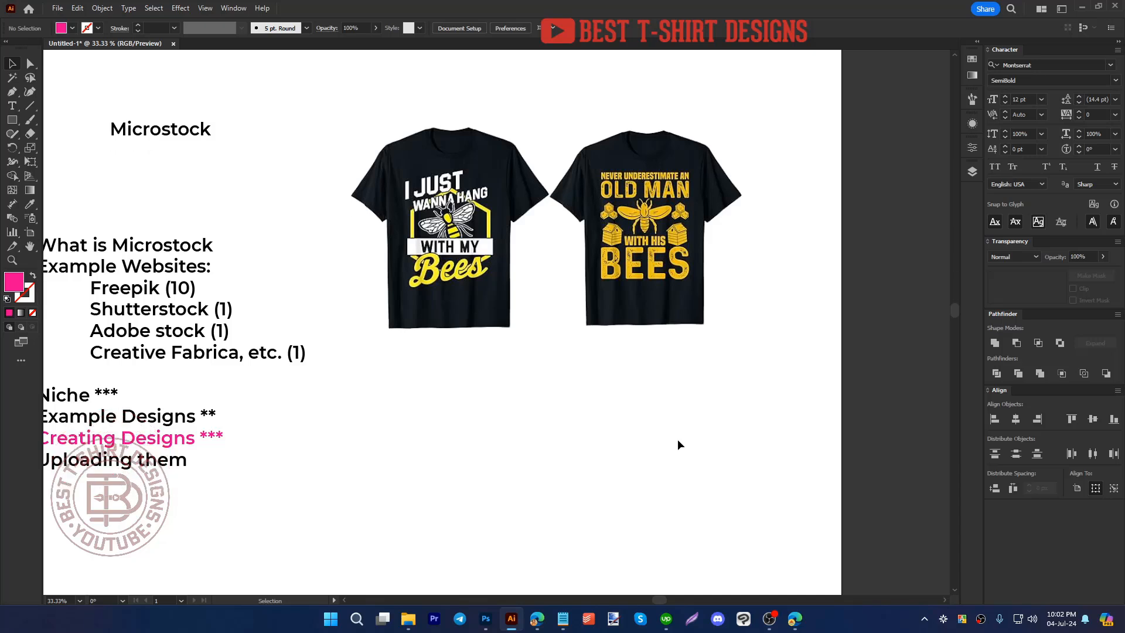
drag(521, 457, 610, 442)
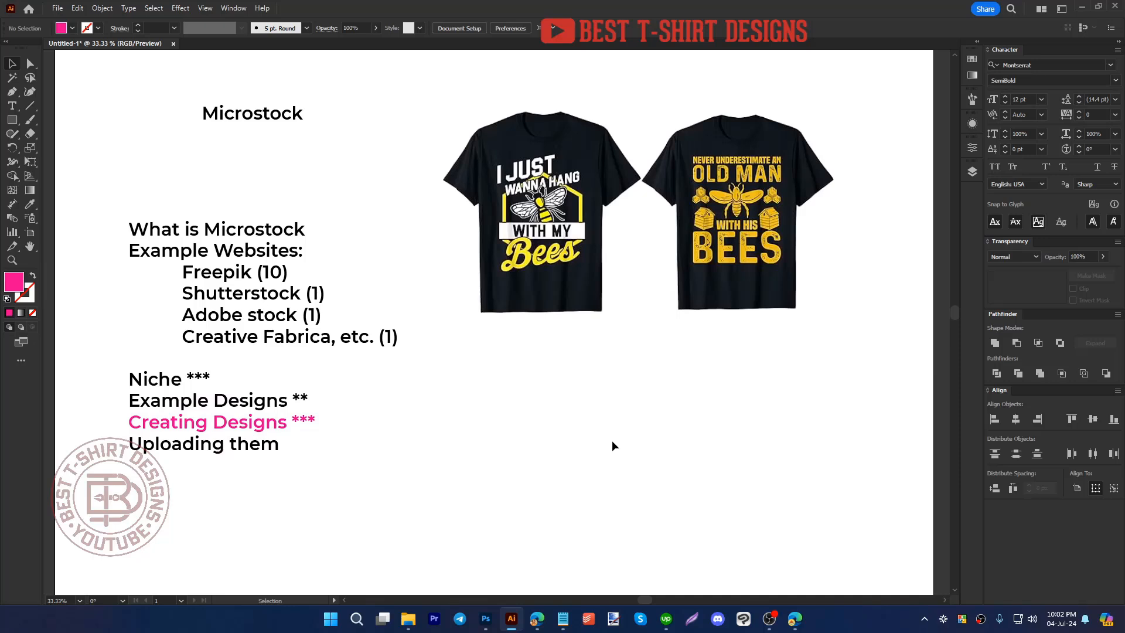
drag(755, 395, 556, 218)
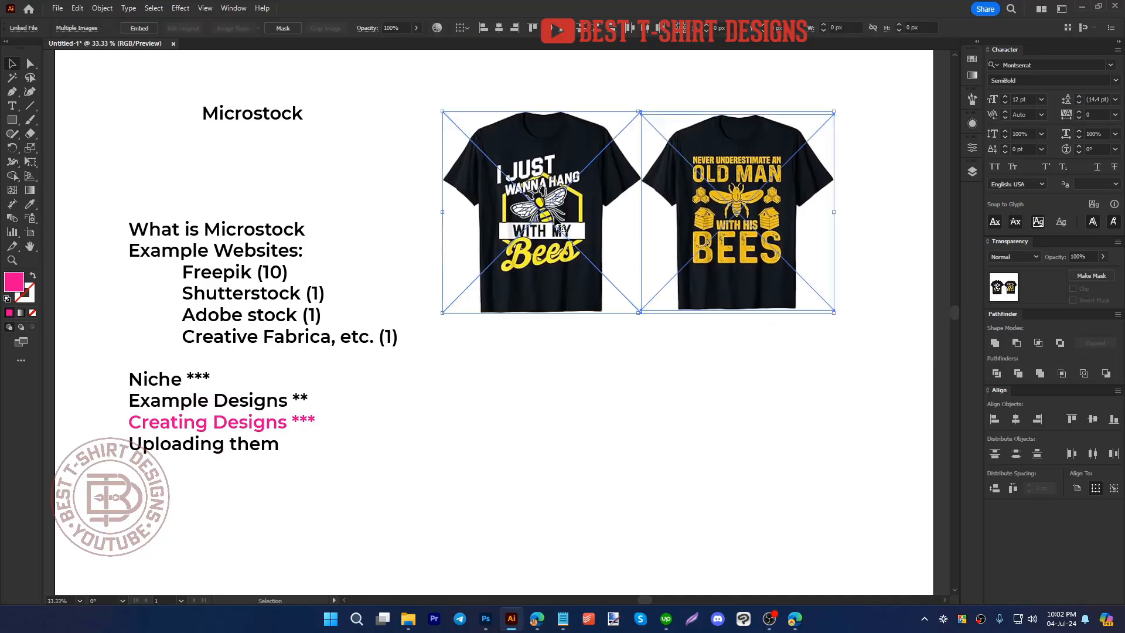
click(600, 374)
drag(752, 387, 531, 223)
click(564, 343)
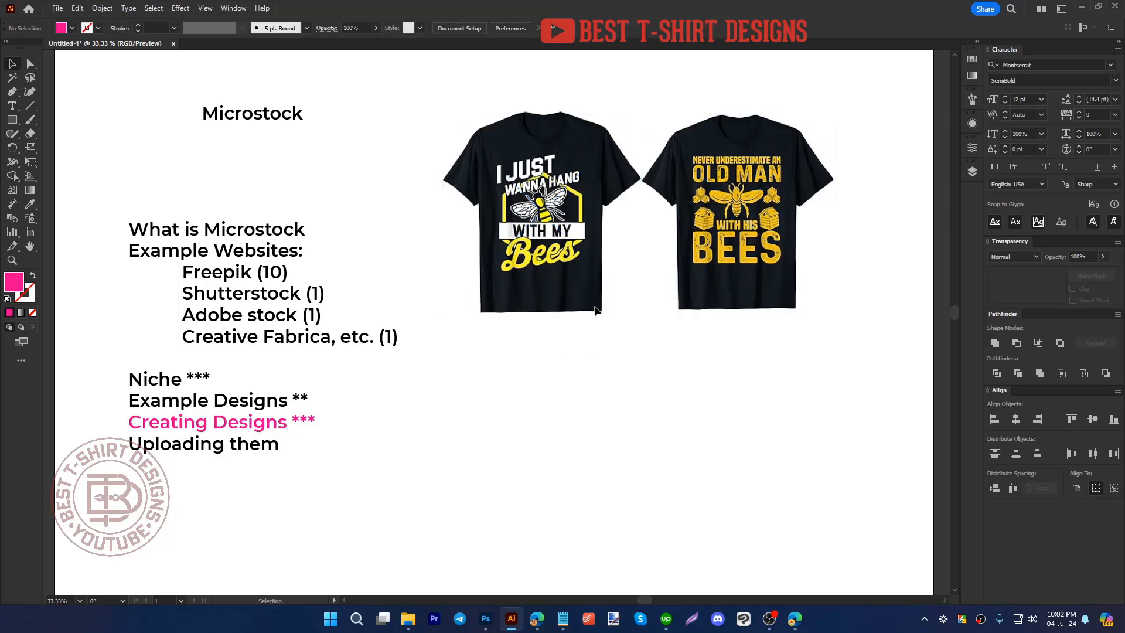
Step: Switch to the Edge browser, search for "bee vector" in a new tab and show the image results
click(795, 618)
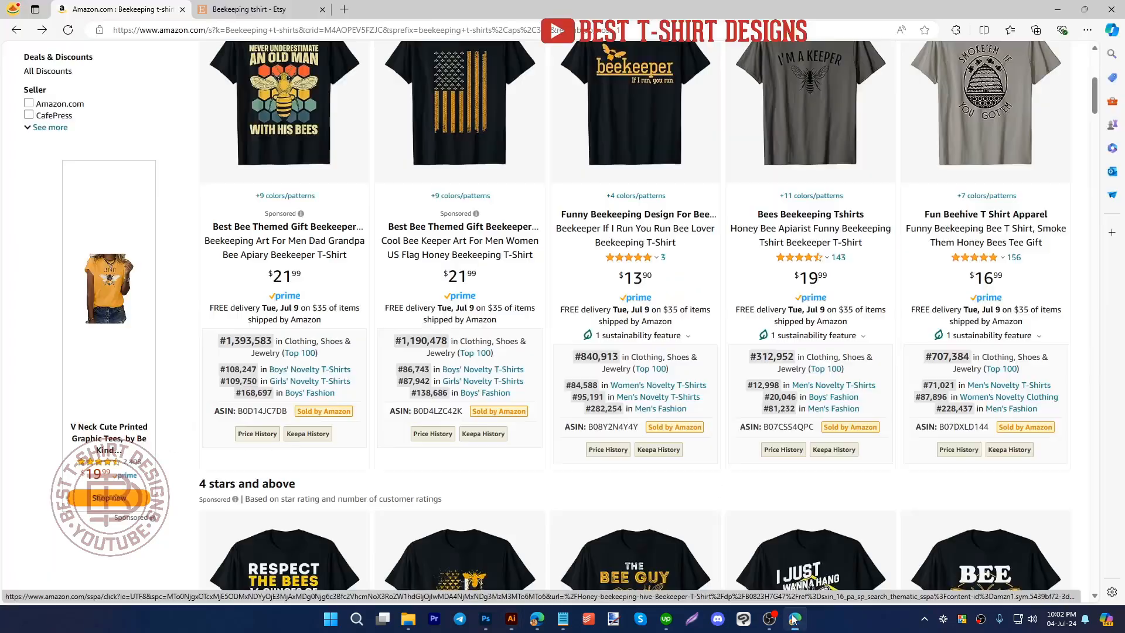
click(345, 10)
text(be)
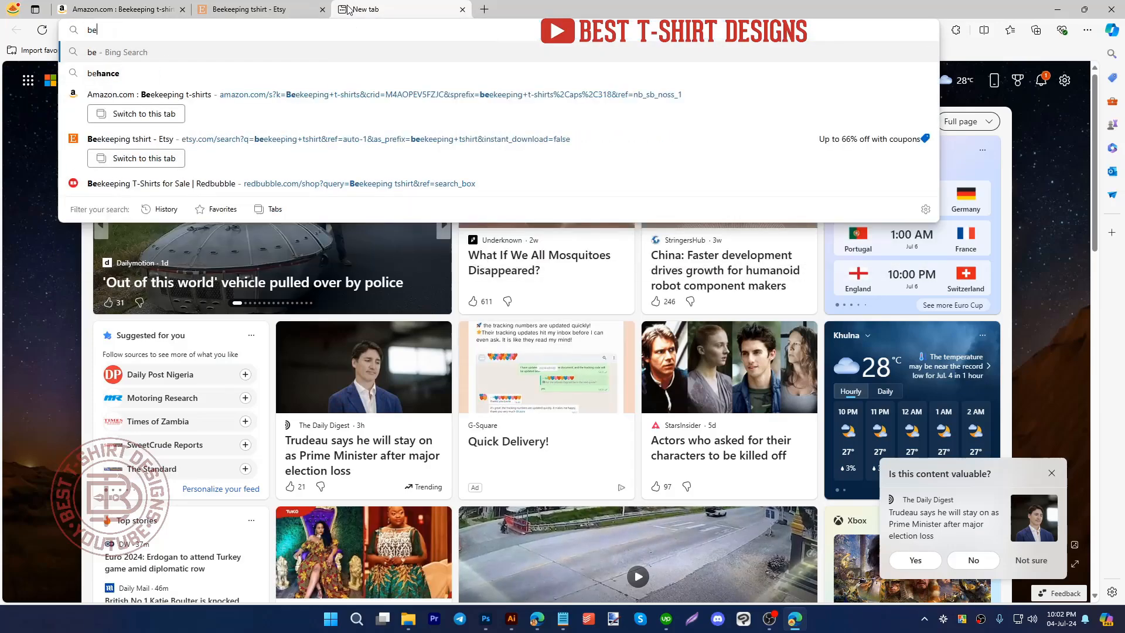
text(e vector)
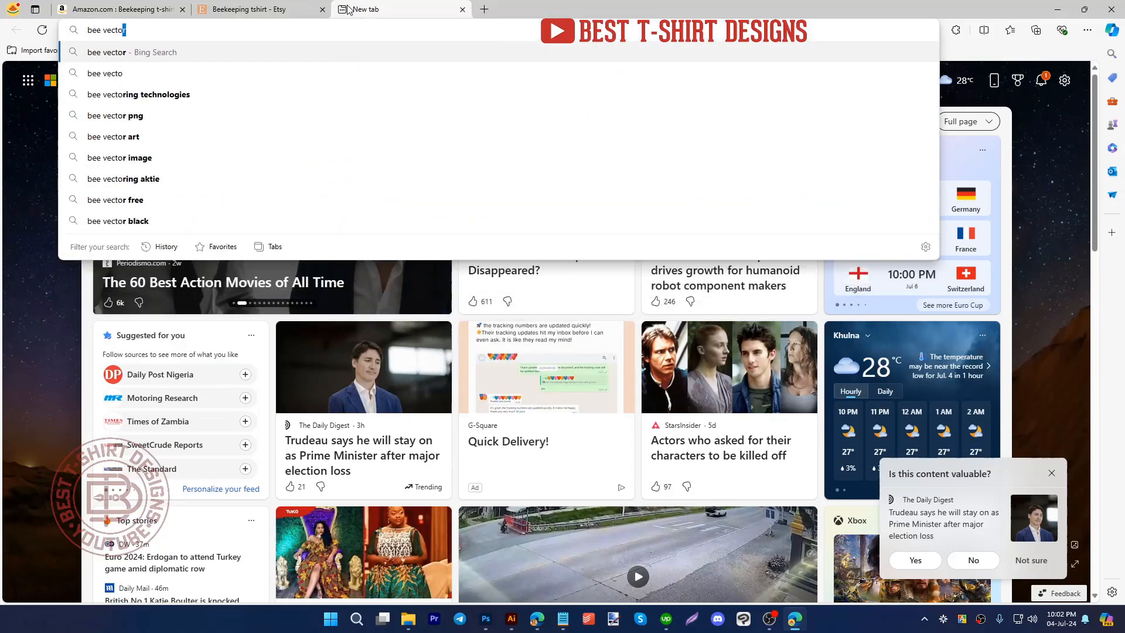
key(Return)
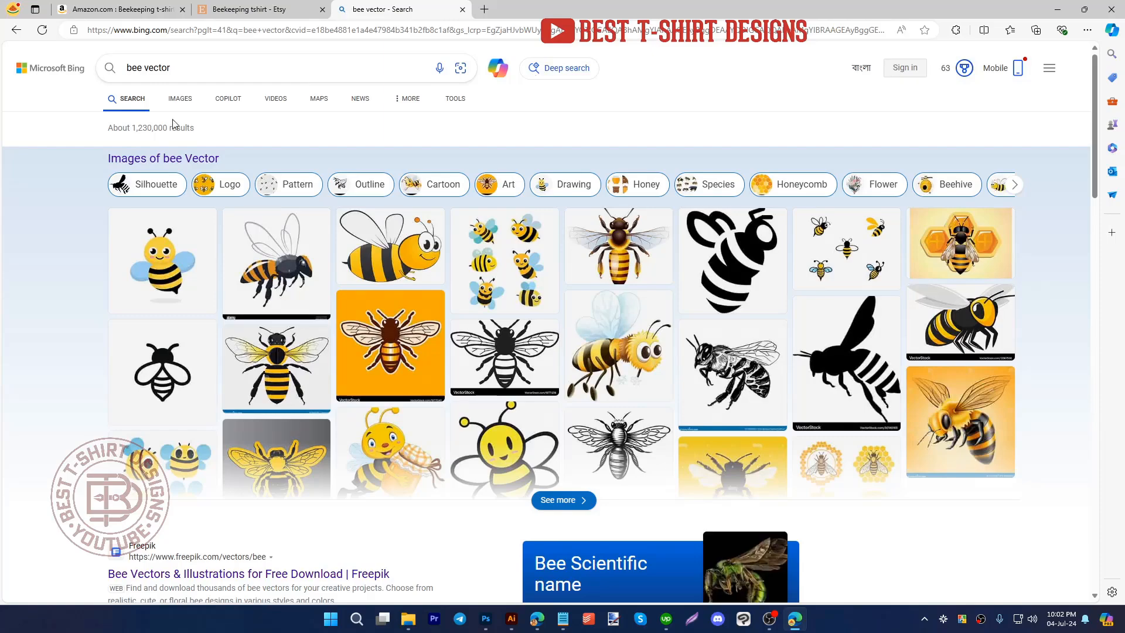
click(179, 100)
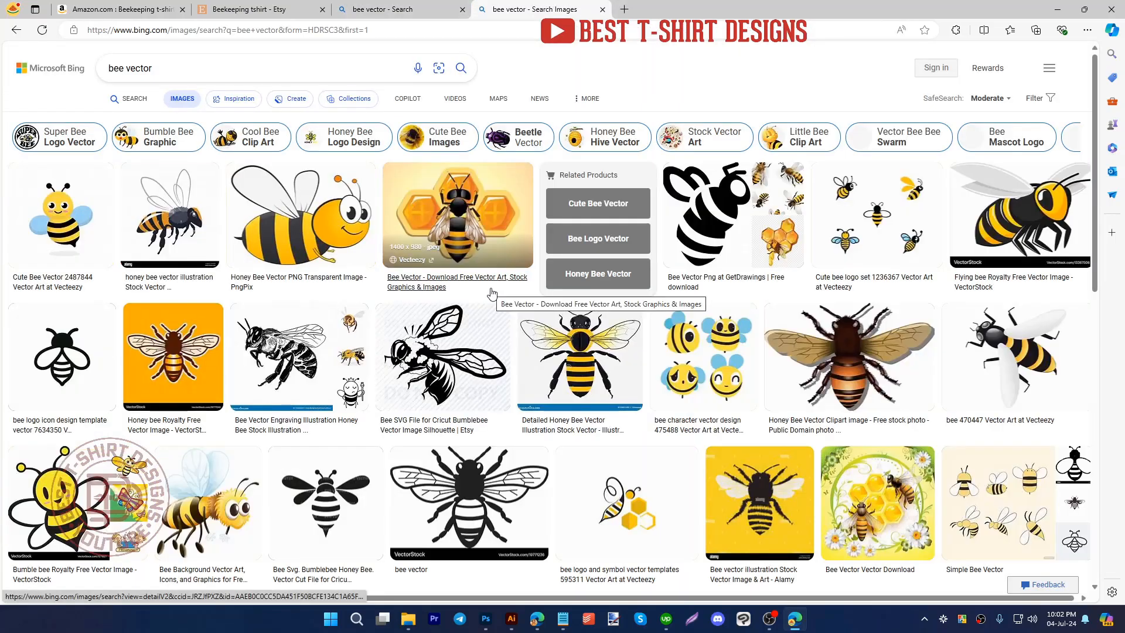
Step: View the engraved bee illustration and the related hand-drawn side-view bee sketch, and close the image preview
click(272, 342)
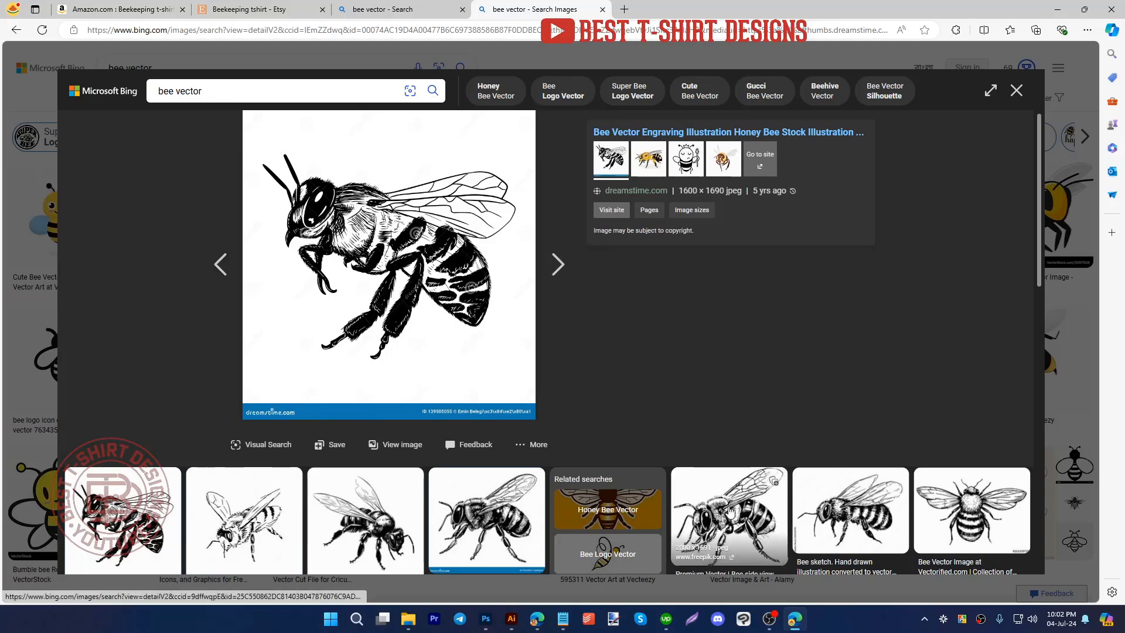
click(729, 516)
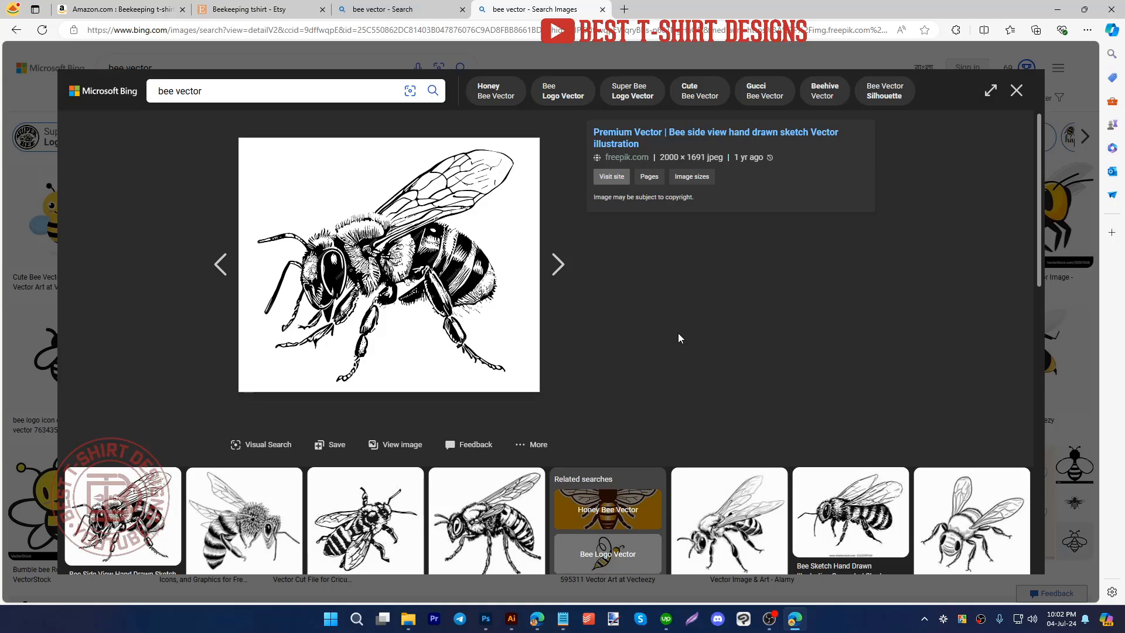
click(1016, 90)
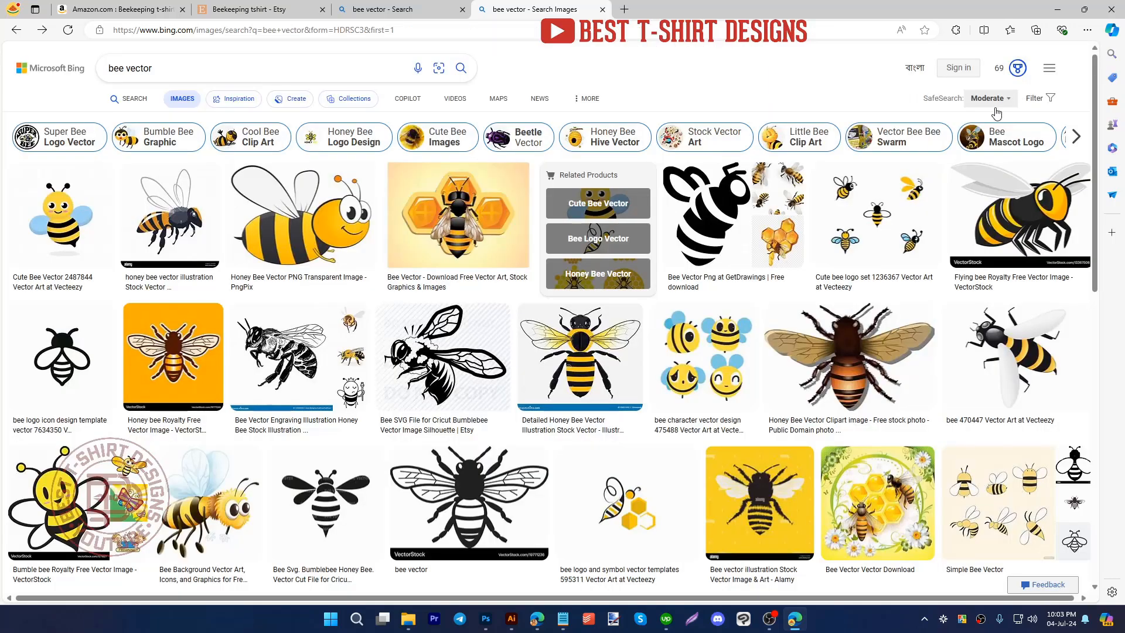
Step: Change the image search query to "bee png" and run it
double_click(174, 70)
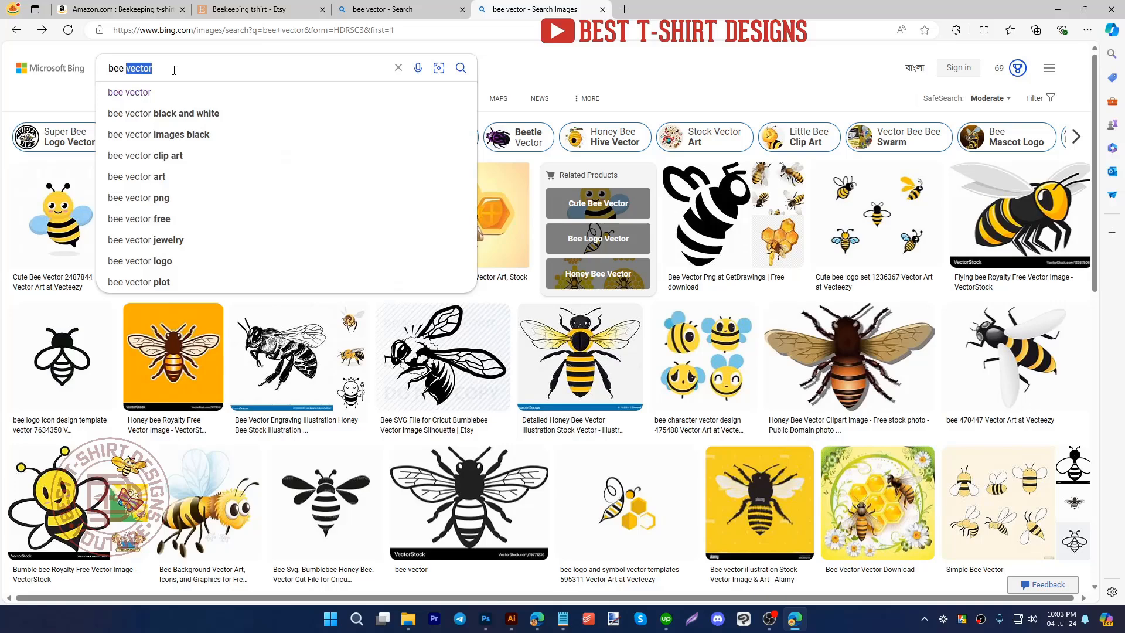
text(pon)
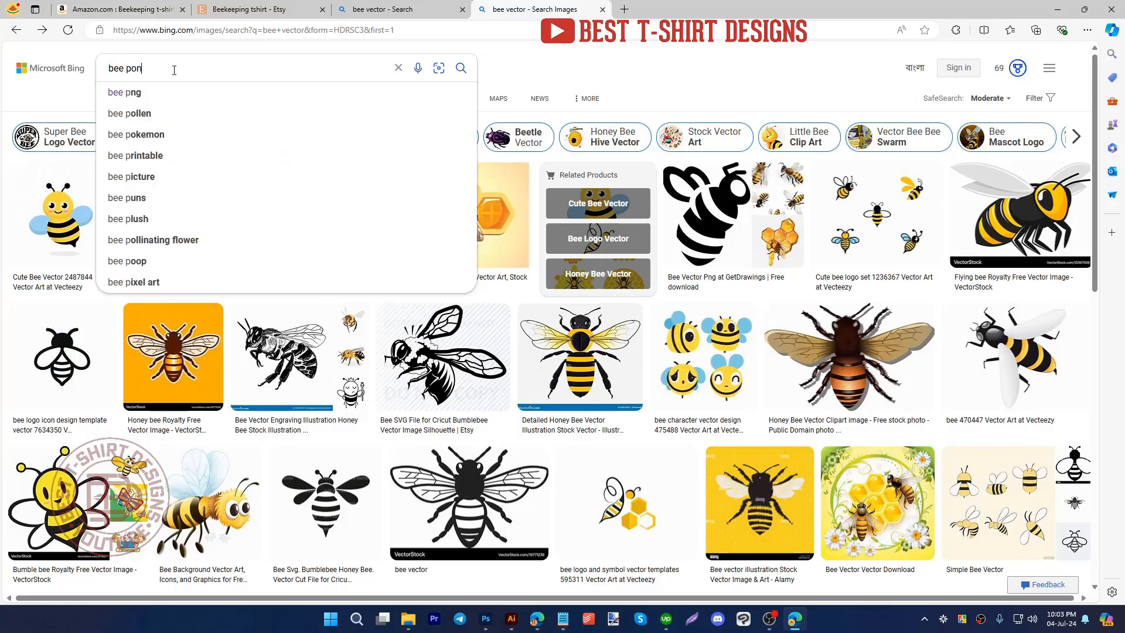
key(BackSpace)
key(BackSpace)
text(ng)
key(Return)
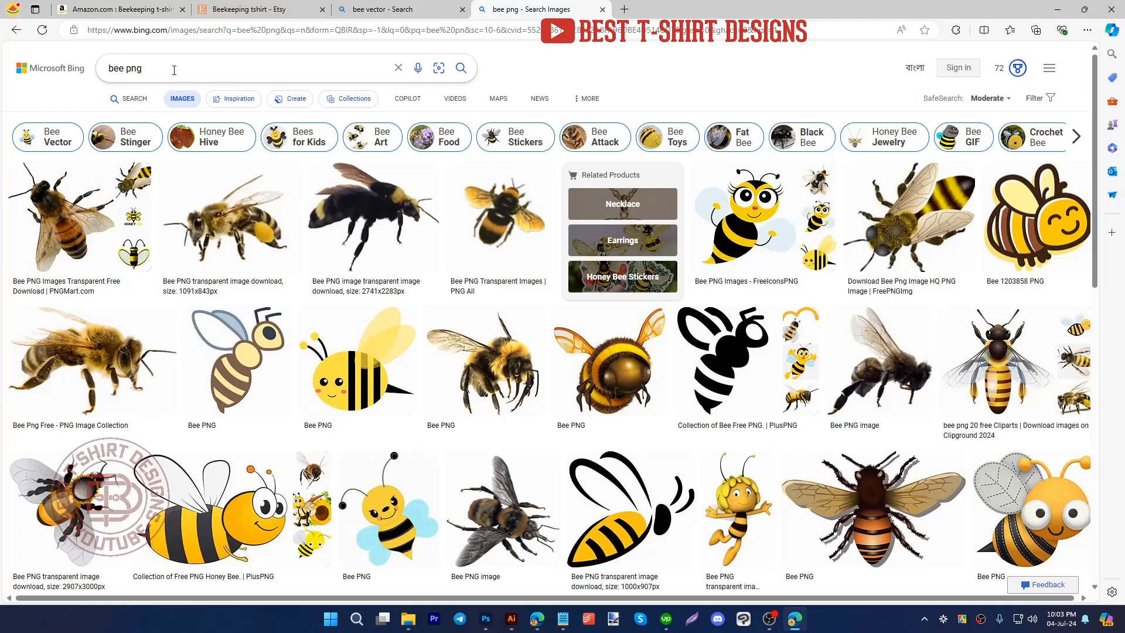
Step: Browse the "bee png" results and related photos for a bee with spread wings as reference, and close the preview
click(512, 357)
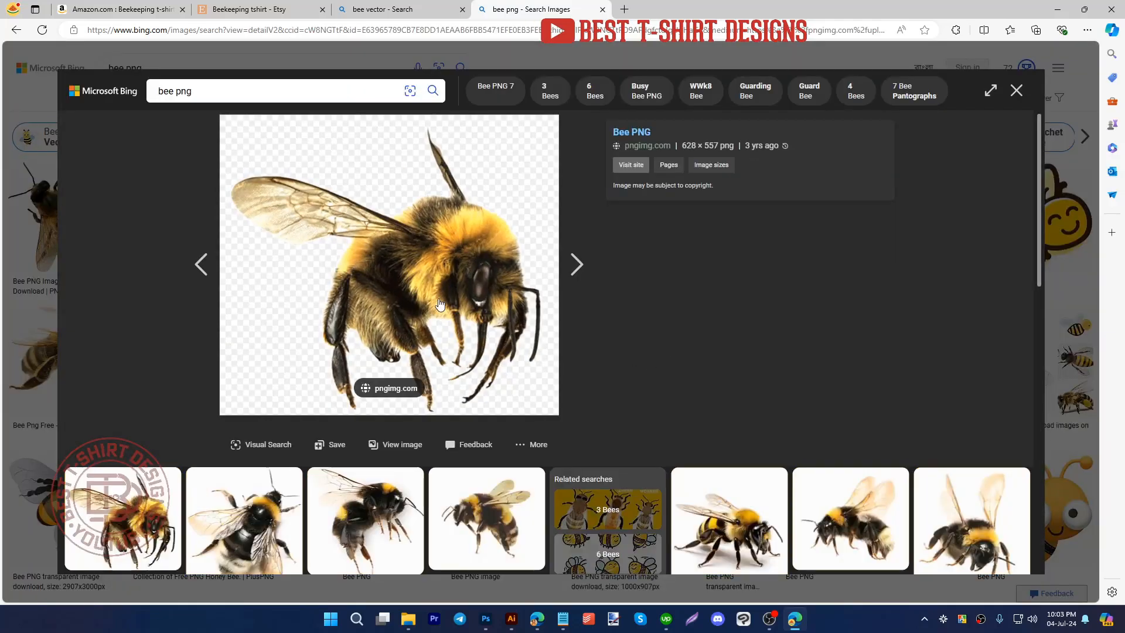
scroll(440, 304, down, 8)
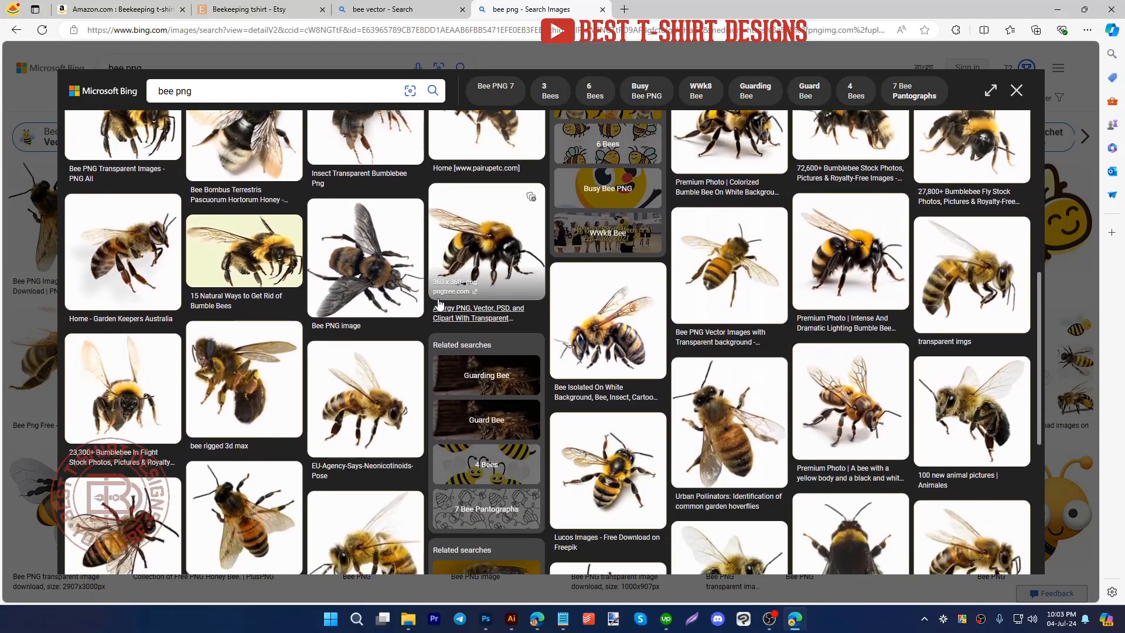
click(707, 269)
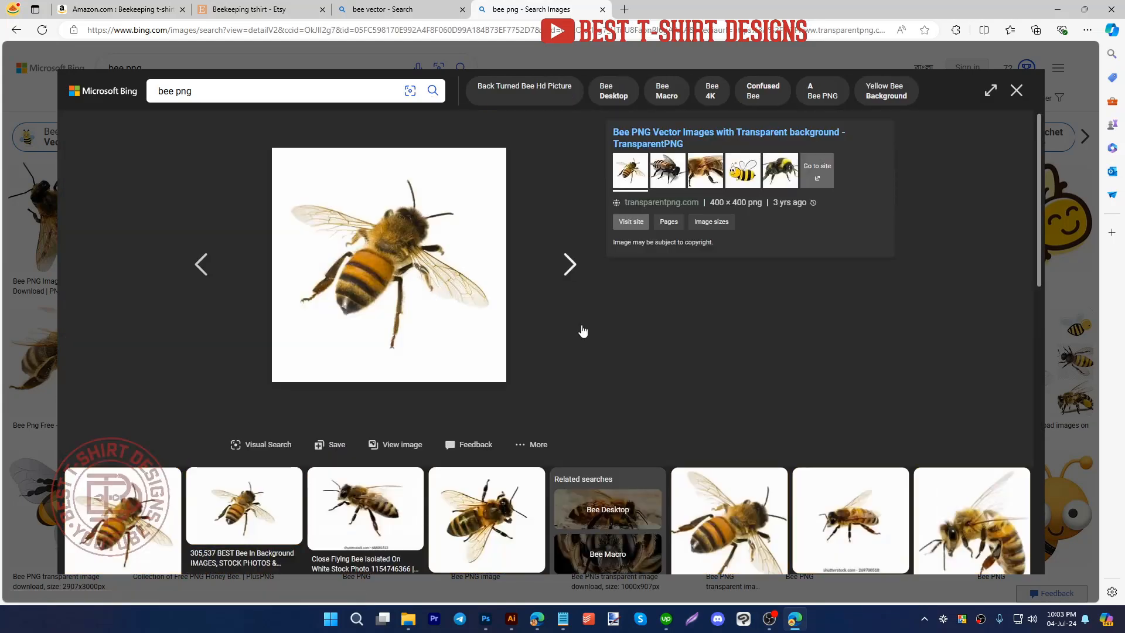
scroll(582, 333, down, 6)
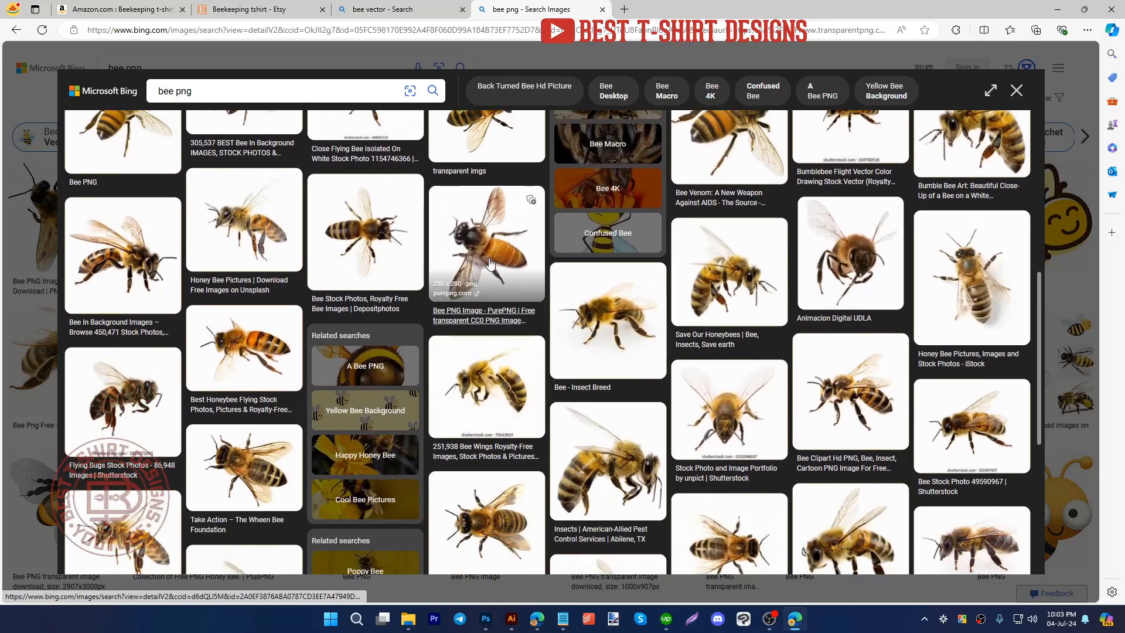
click(491, 264)
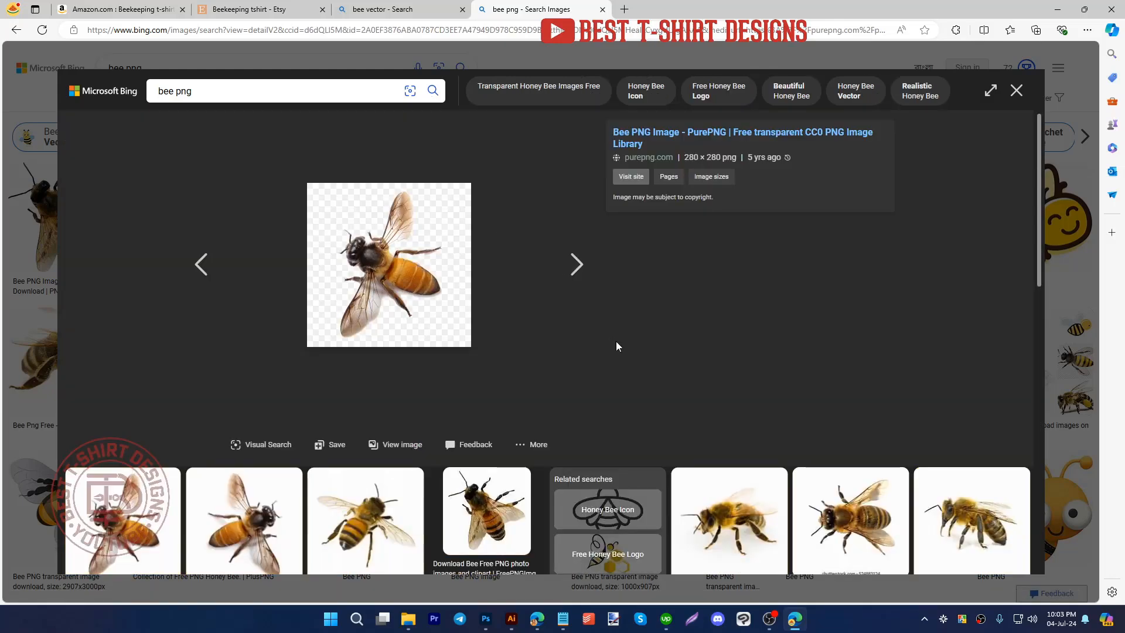
scroll(617, 341, down, 5)
click(481, 349)
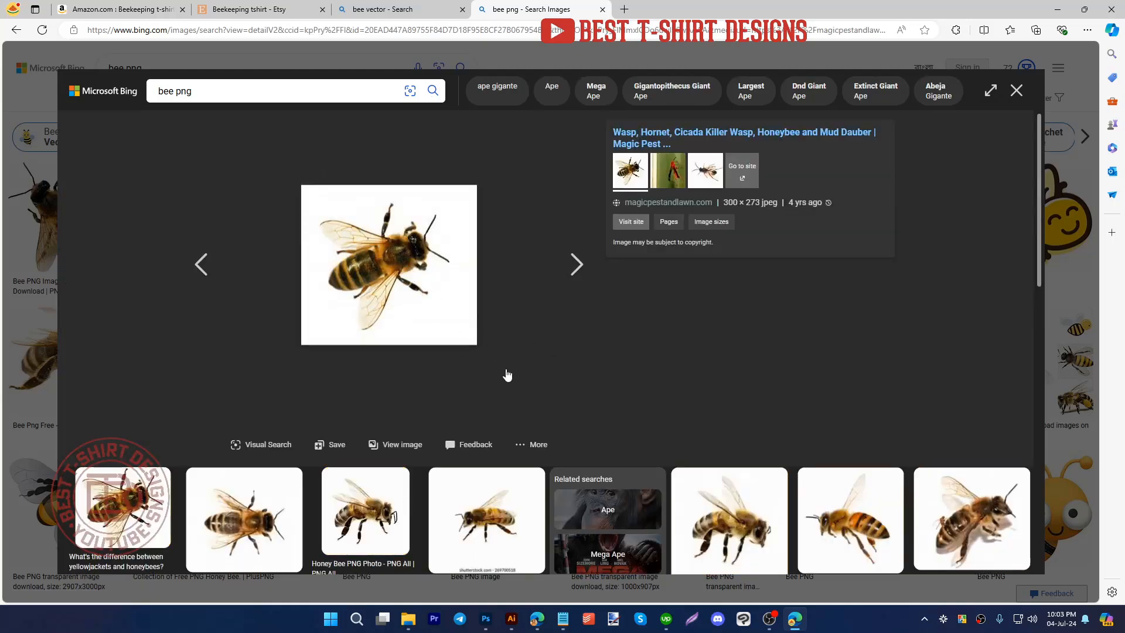
click(137, 491)
click(117, 501)
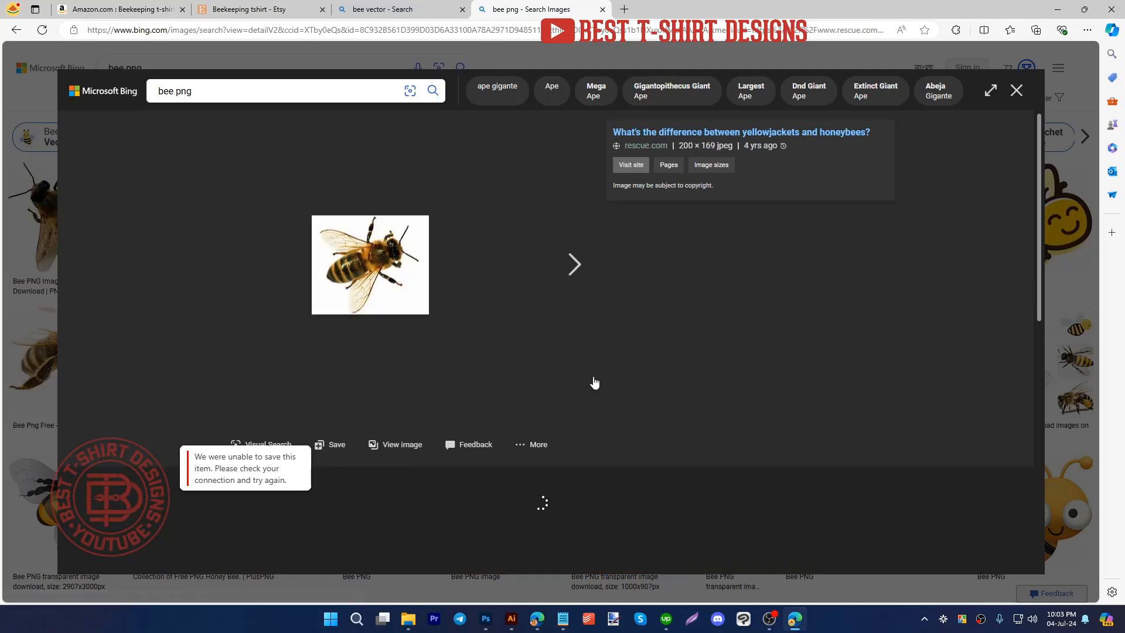
click(1016, 91)
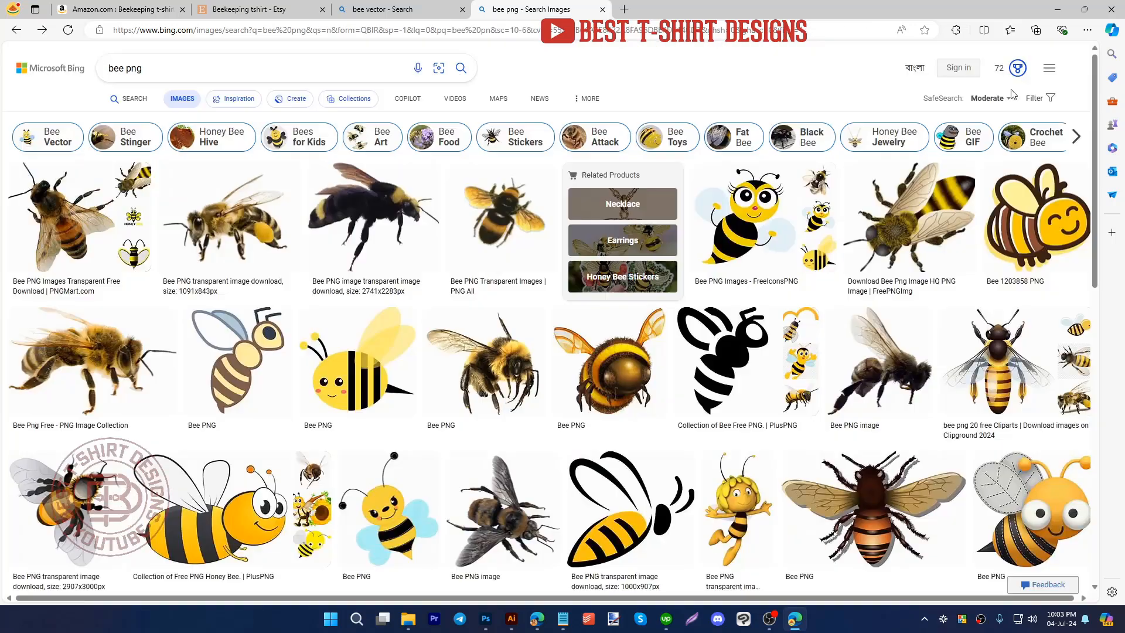
Step: Change the image search query to "bee top view png" and run it
click(125, 70)
text(top vi)
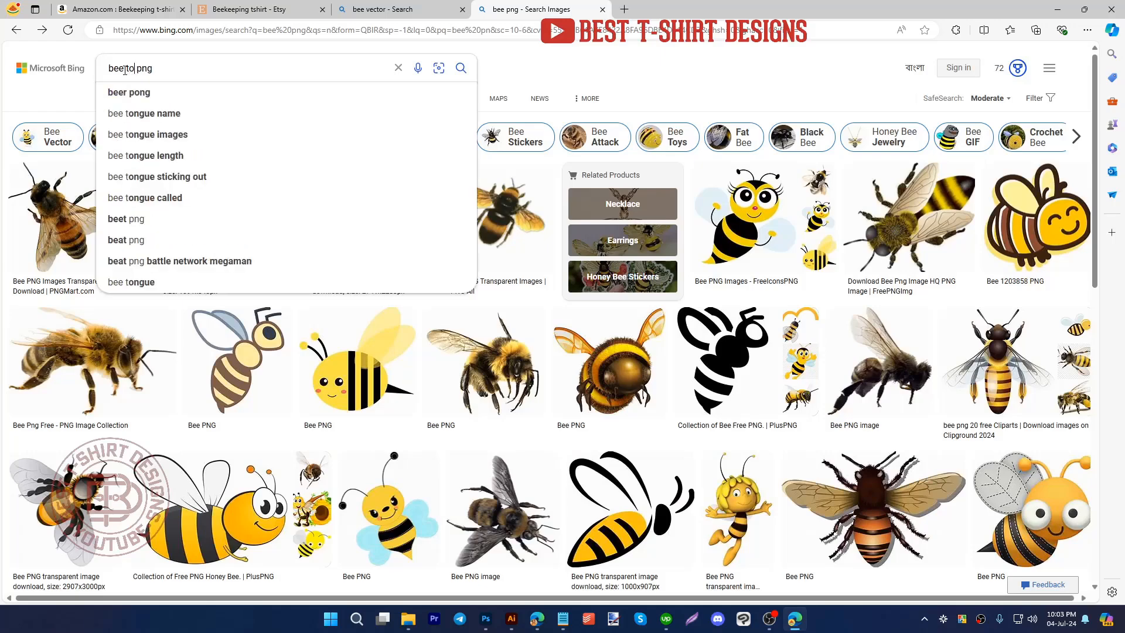
text(ew)
key(Return)
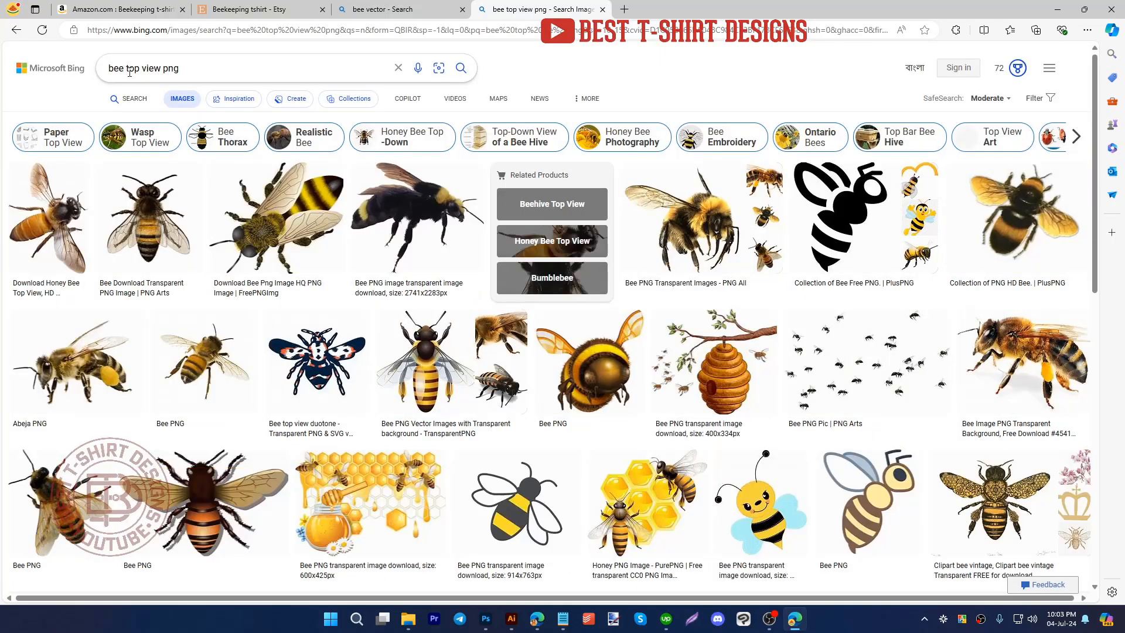
Step: Browse the top-view bee photos and copy the Hinterland Bees image with its wings spread
click(148, 209)
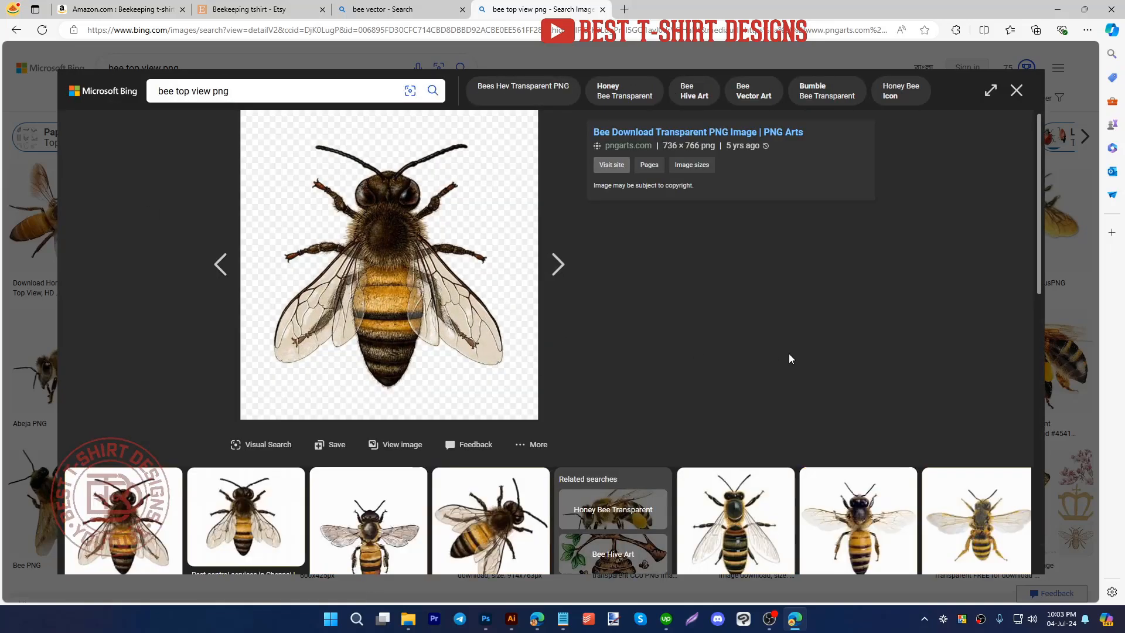
scroll(789, 354, down, 2)
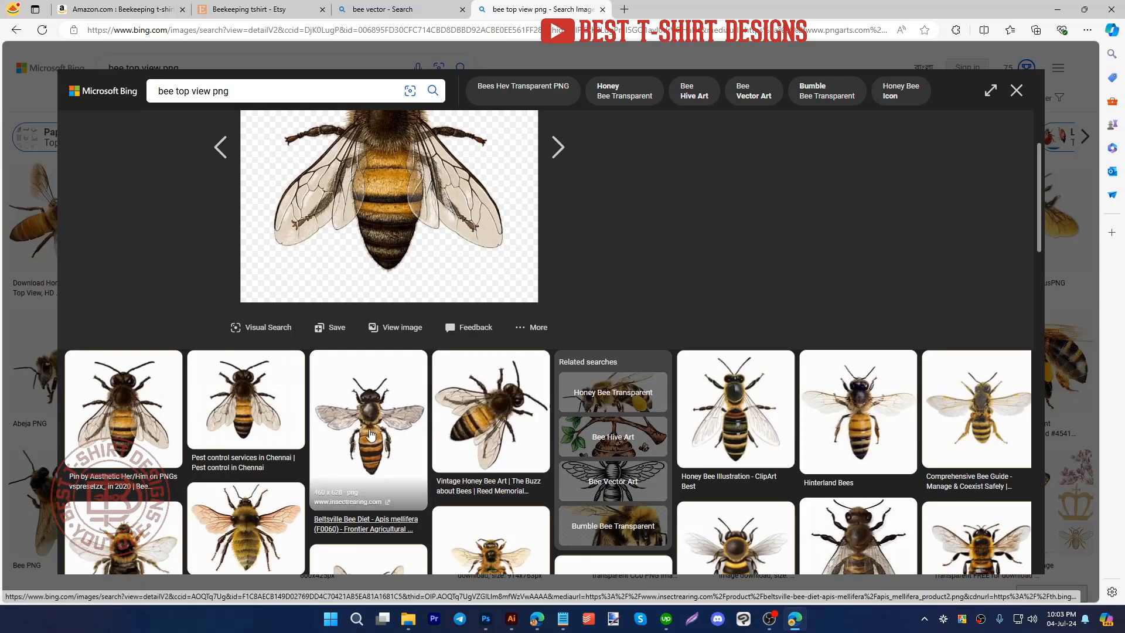
scroll(370, 433, down, 3)
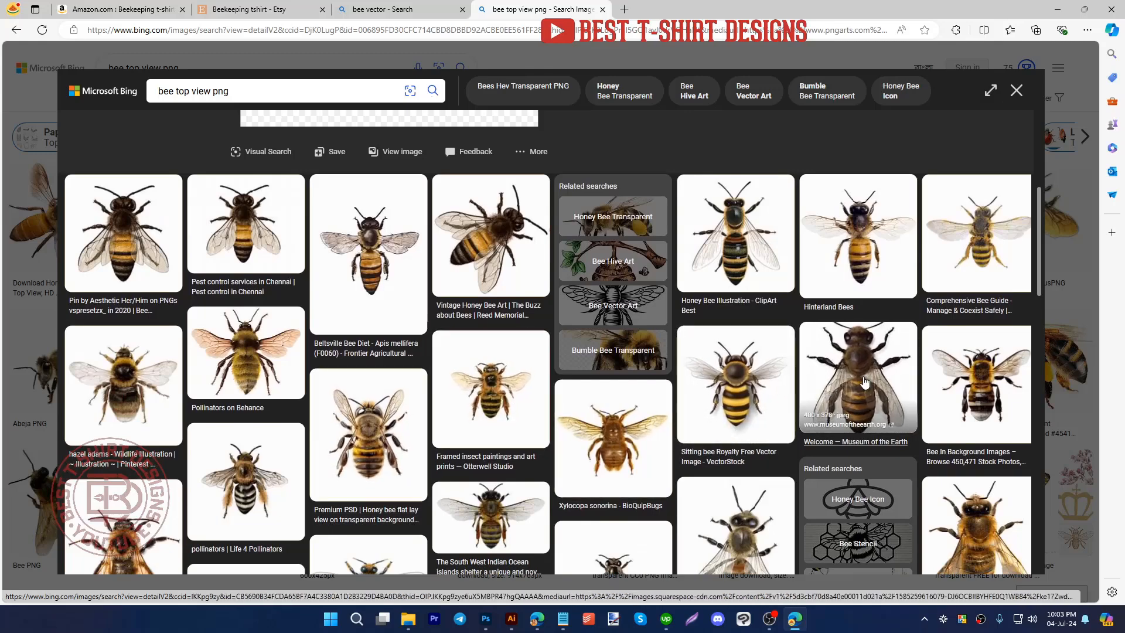
click(838, 227)
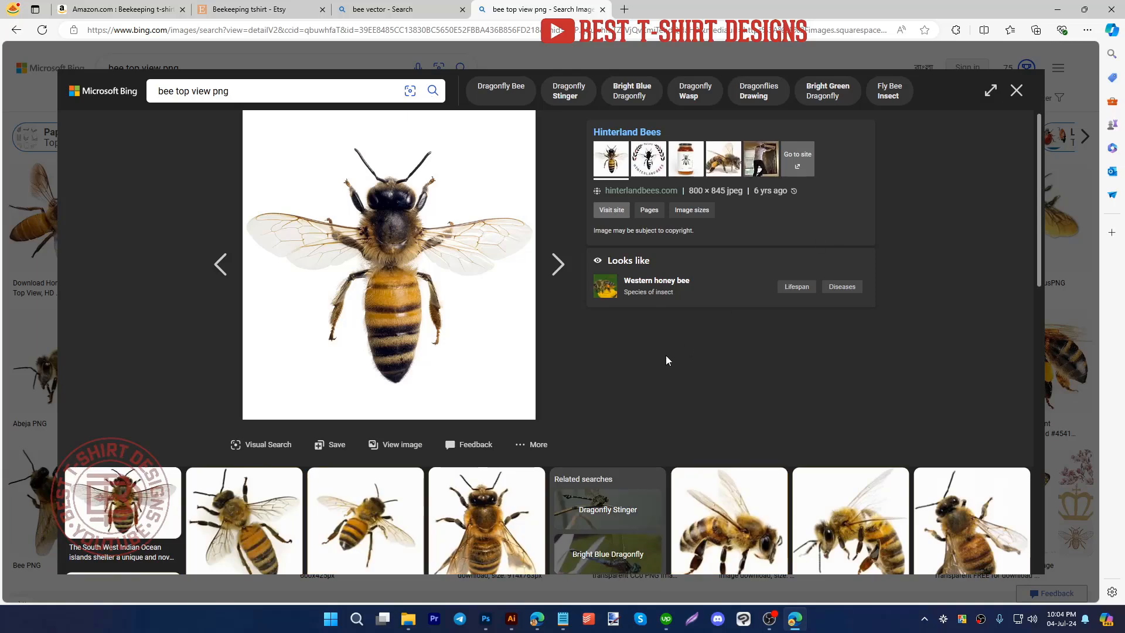
right_click(384, 267)
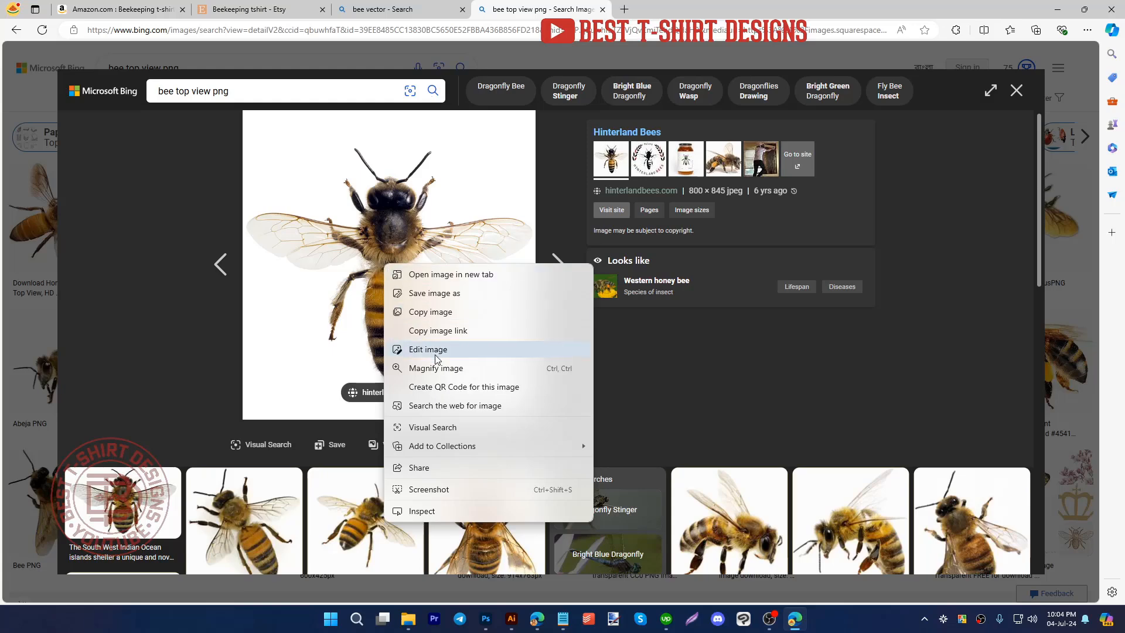
click(430, 312)
Step: Find the similar 800 × 800 spread-wing bee photo from "Top 35 Beekeeper Influencers in 2024" among the related images and copy it
scroll(430, 316, down, 5)
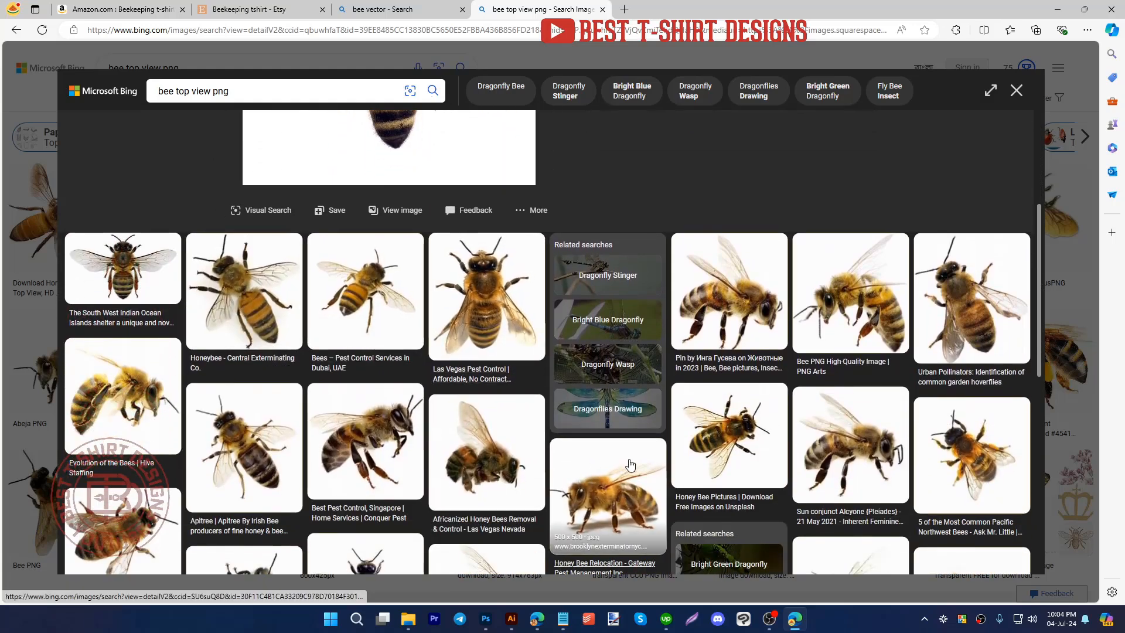
scroll(408, 321, down, 5)
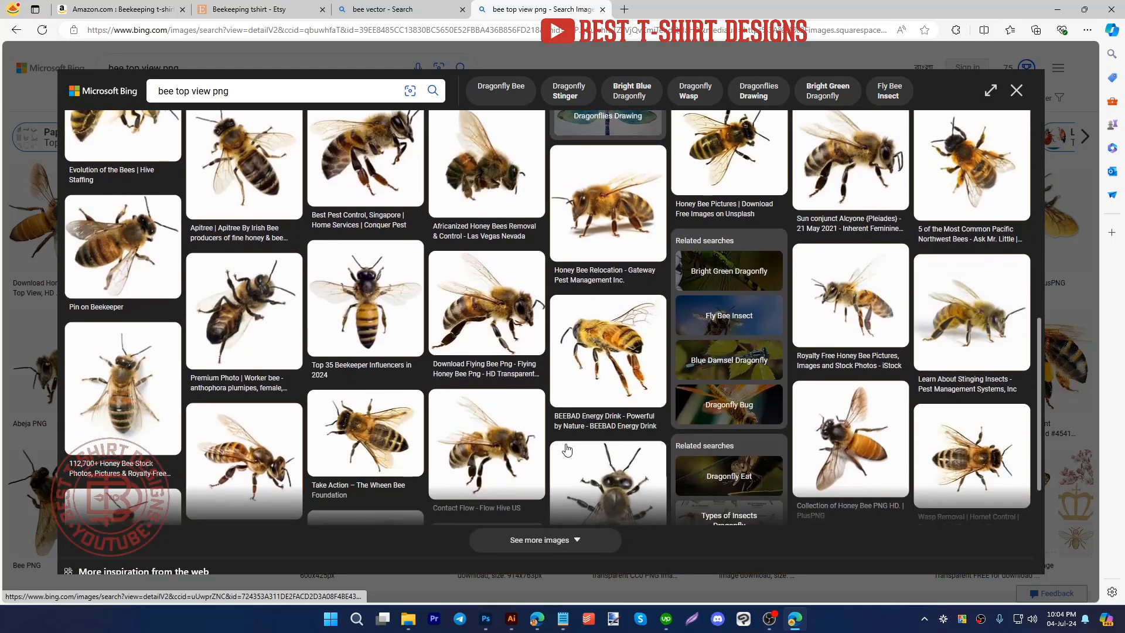
click(407, 321)
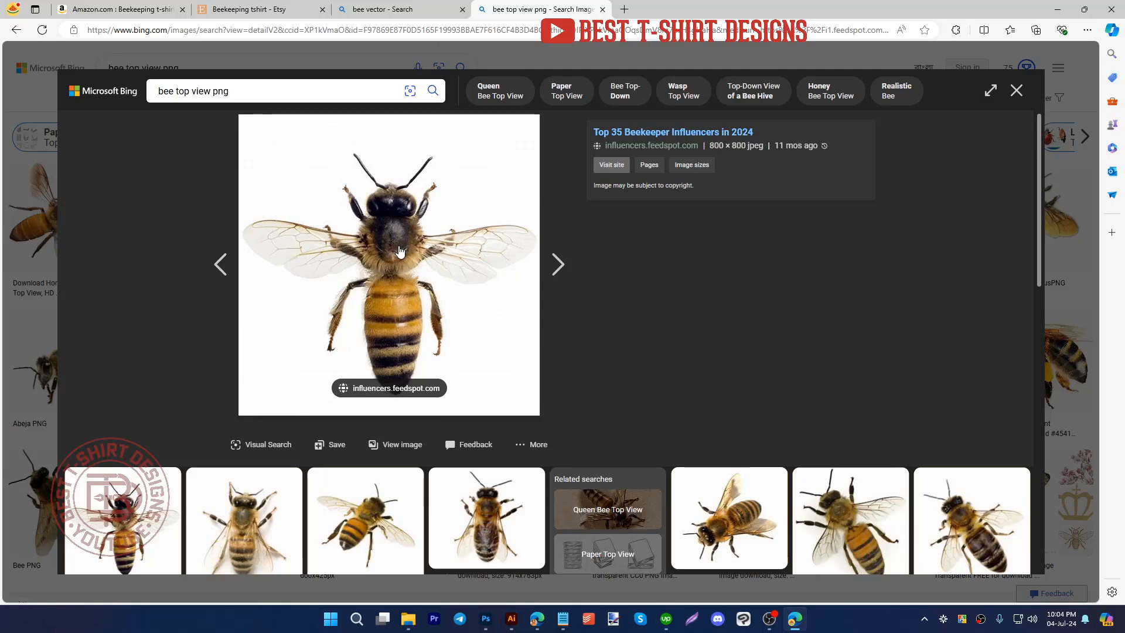
scroll(401, 250, down, 4)
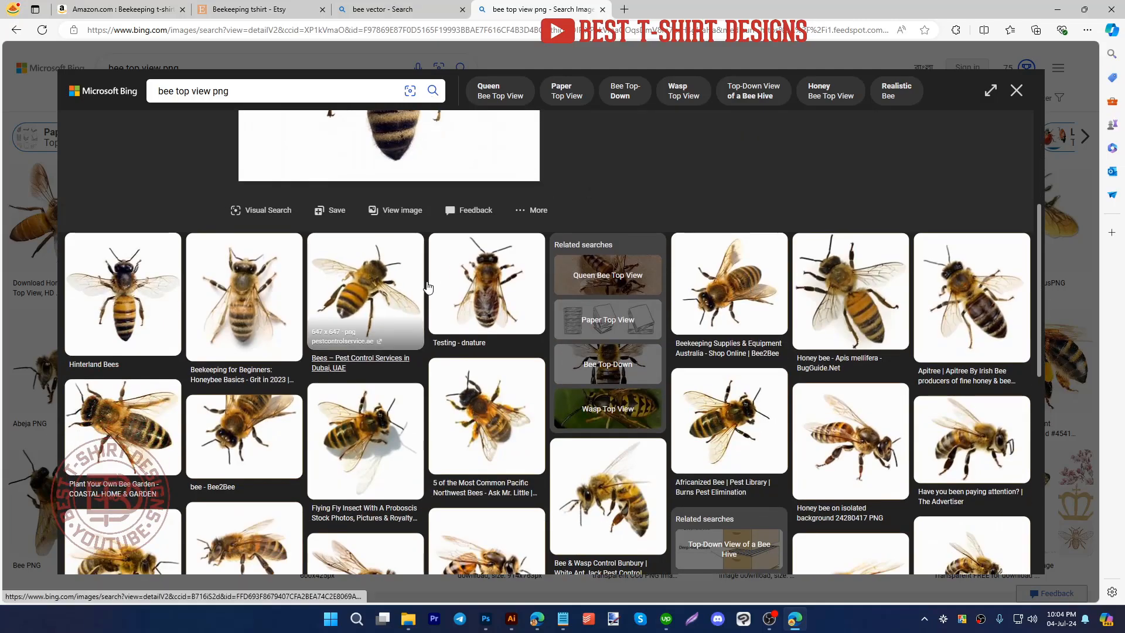
scroll(428, 286, up, 4)
right_click(370, 221)
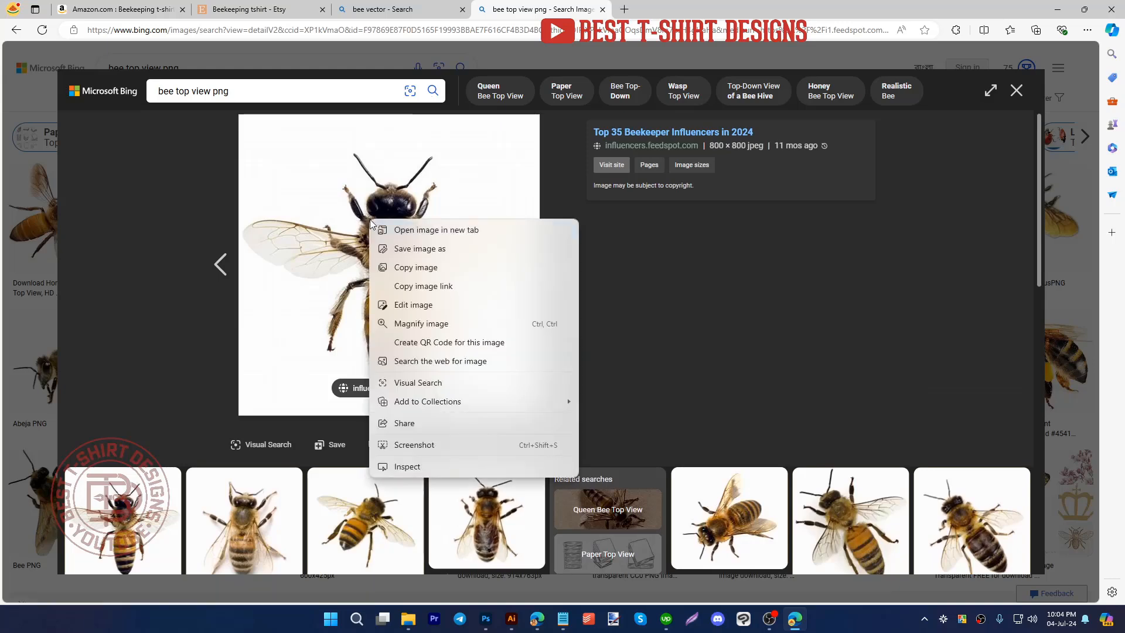
click(413, 268)
Step: Switch to Illustrator, paste the bee photo and place it below the T-shirt mockups
key(alt+Tab)
key(ctrl+v)
drag(520, 401, 542, 548)
click(695, 520)
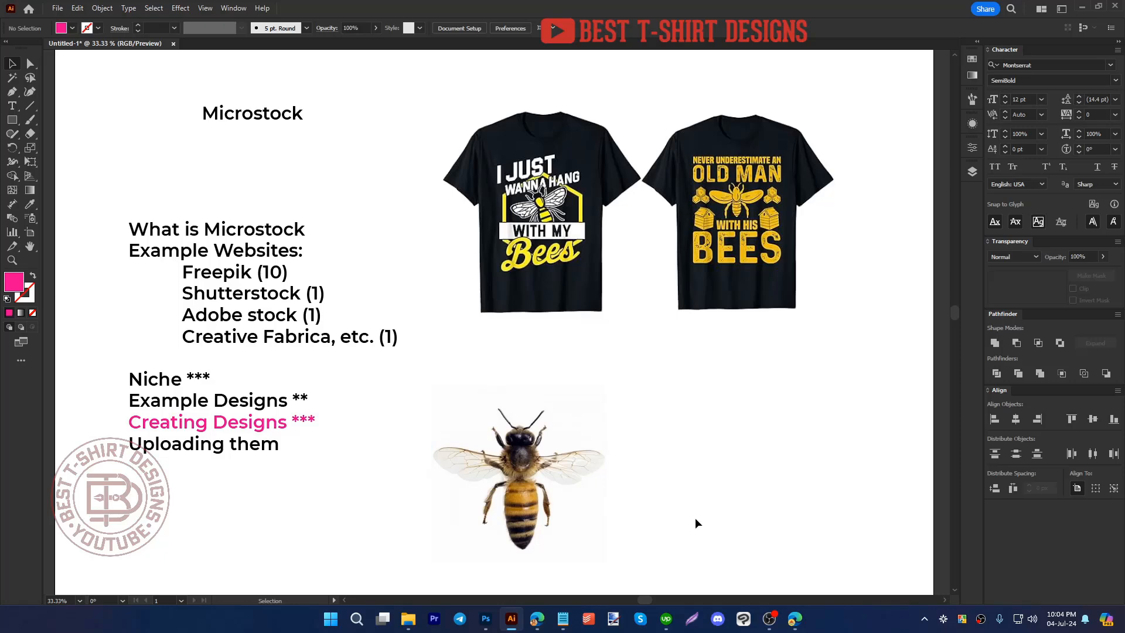
Step: Switch back to the Edge browser, close the image preview and search images for "bee vector"
click(795, 619)
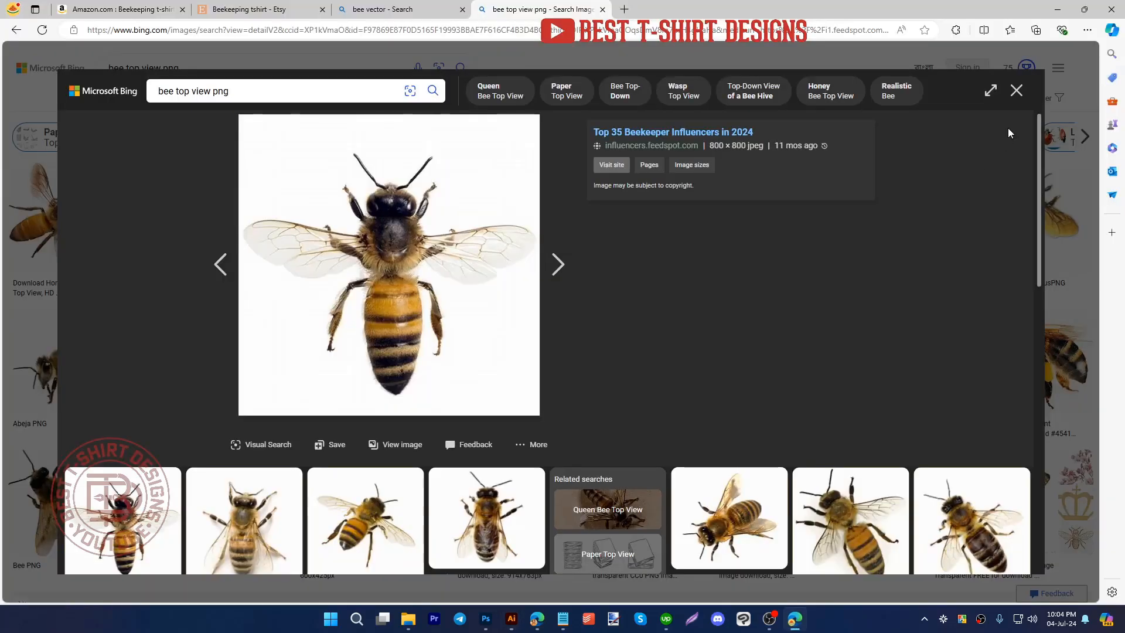
click(1017, 91)
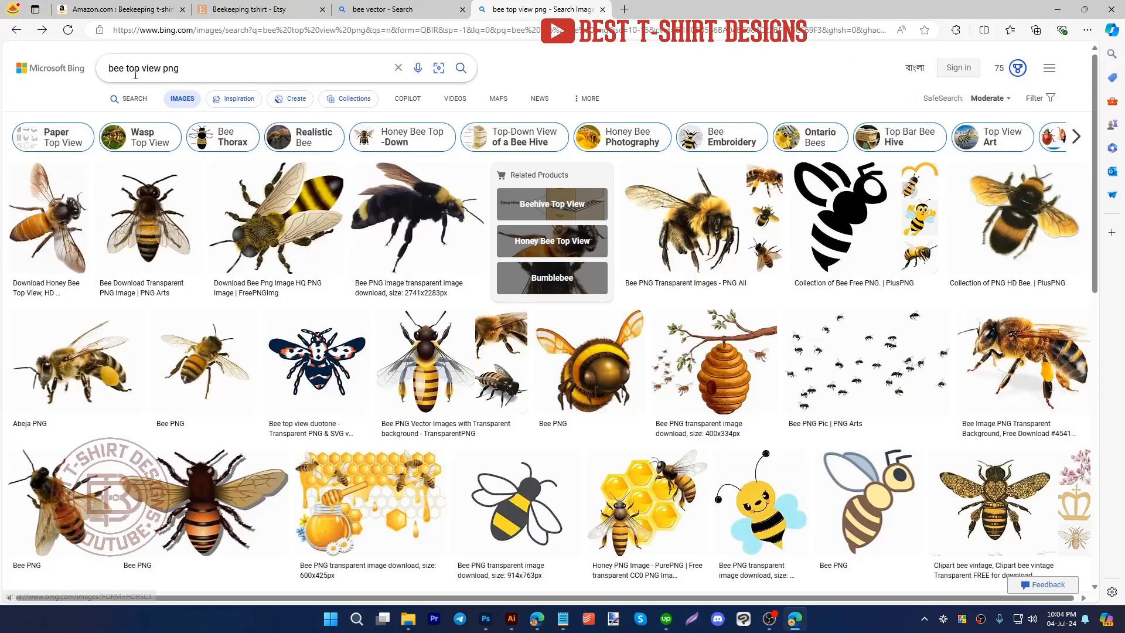
drag(125, 69, 271, 89)
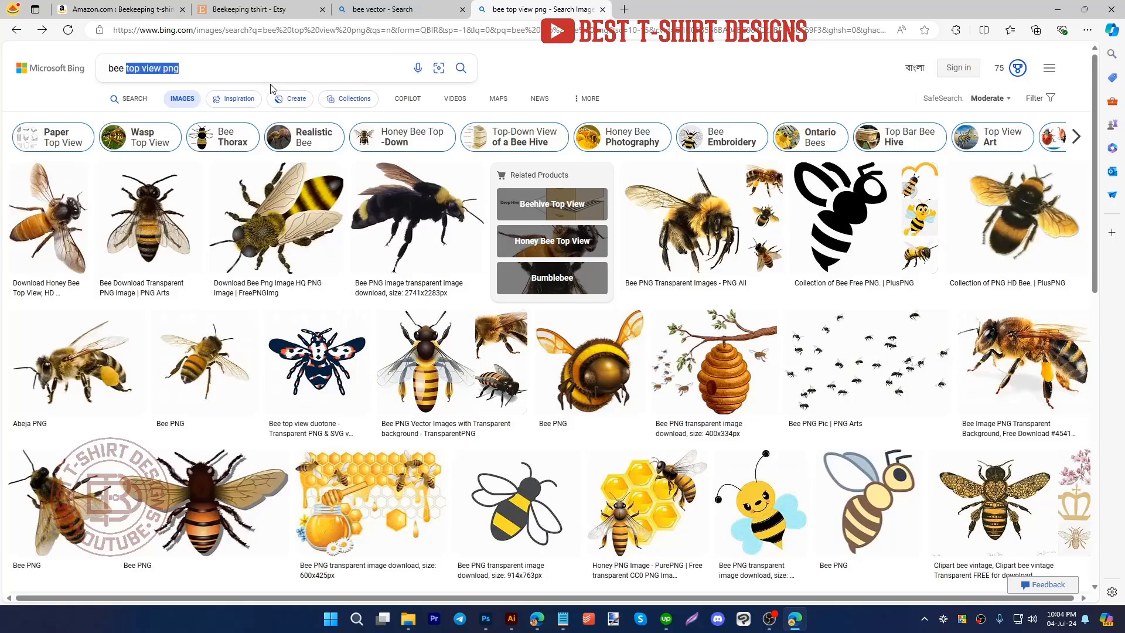
text(vector)
key(Return)
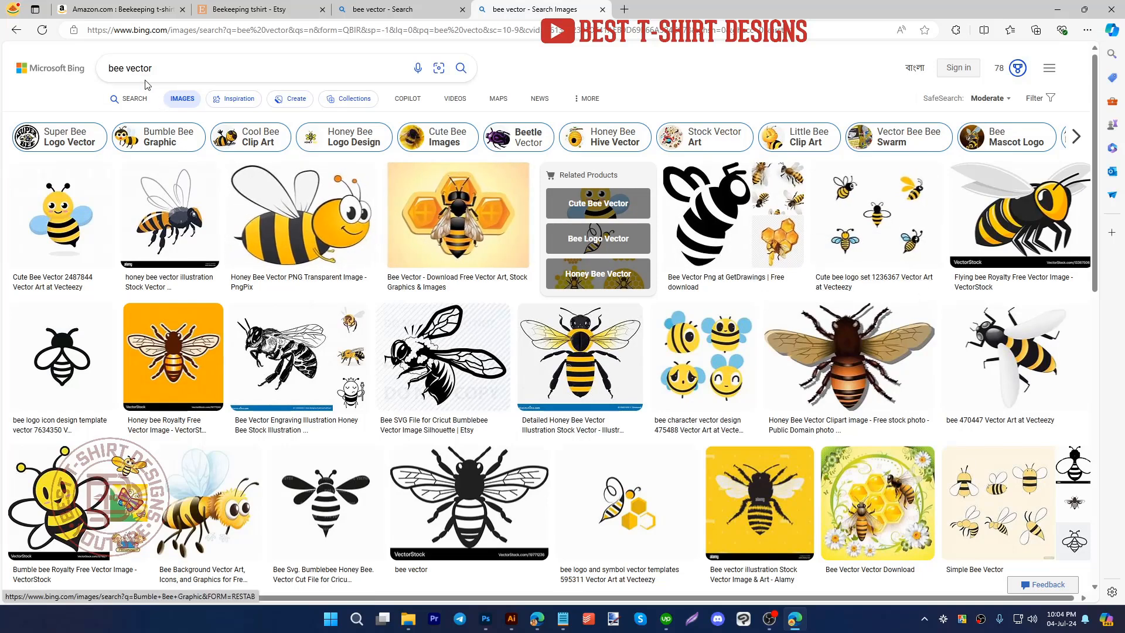
Step: Open the honey bee silhouettes and copy the black spread-wing bee image from stock.adobe.com
scroll(369, 369, down, 7)
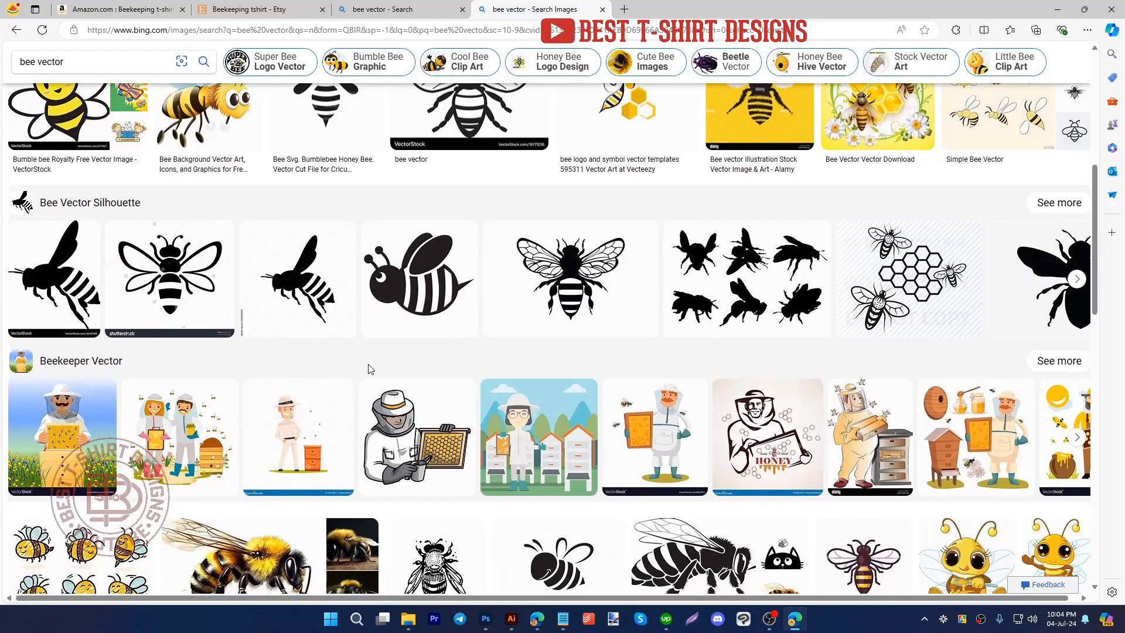
click(566, 272)
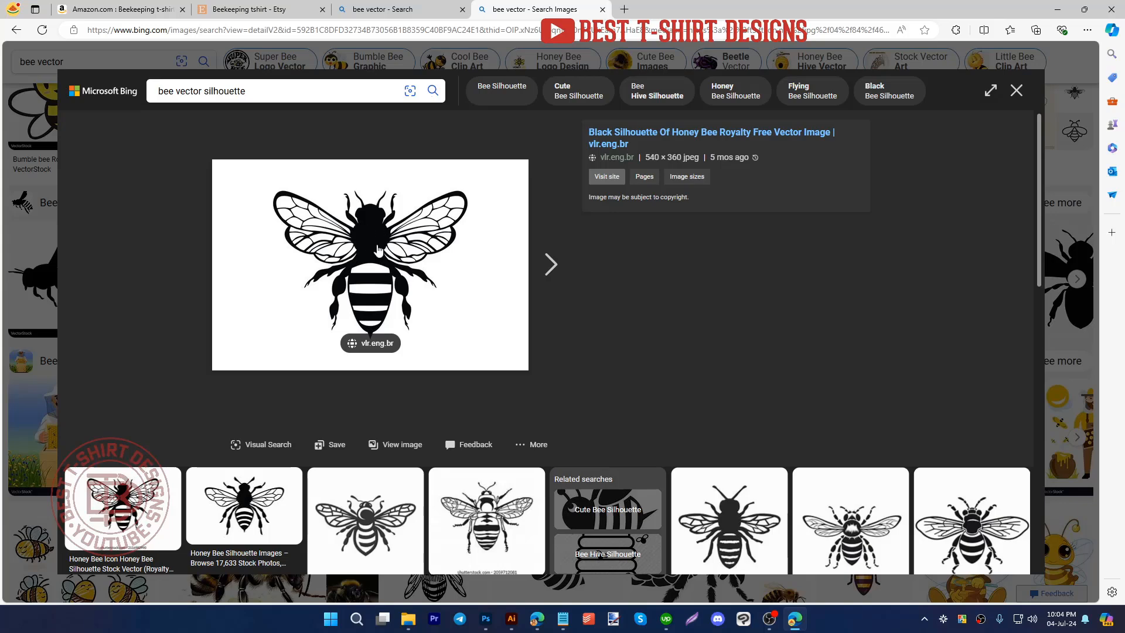
click(265, 507)
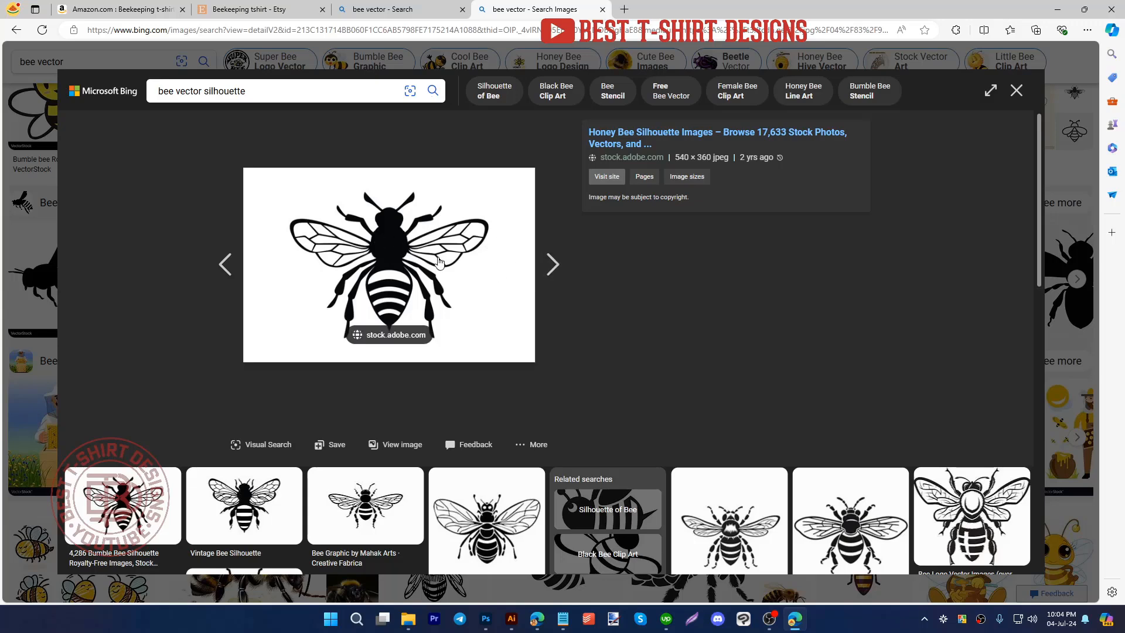
right_click(381, 251)
click(414, 291)
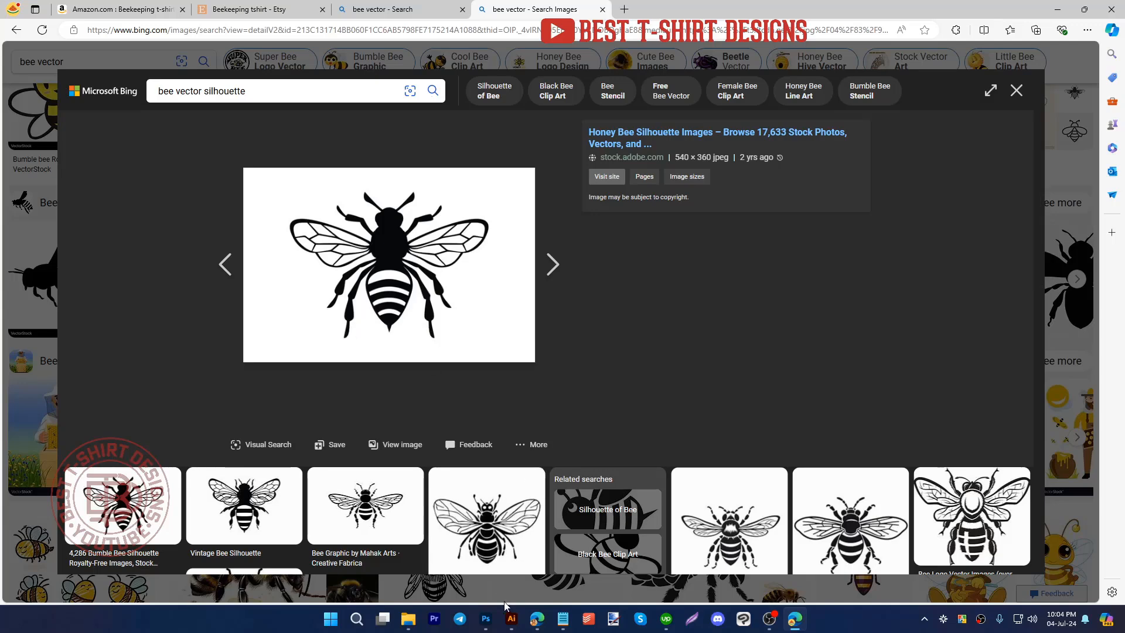
Step: Switch to Illustrator, paste the bee silhouette and arrange it to the left of the bee photo
click(511, 617)
key(ctrl+v)
drag(513, 345, 356, 506)
drag(451, 510, 505, 496)
drag(356, 507, 499, 470)
drag(437, 473, 380, 474)
click(670, 498)
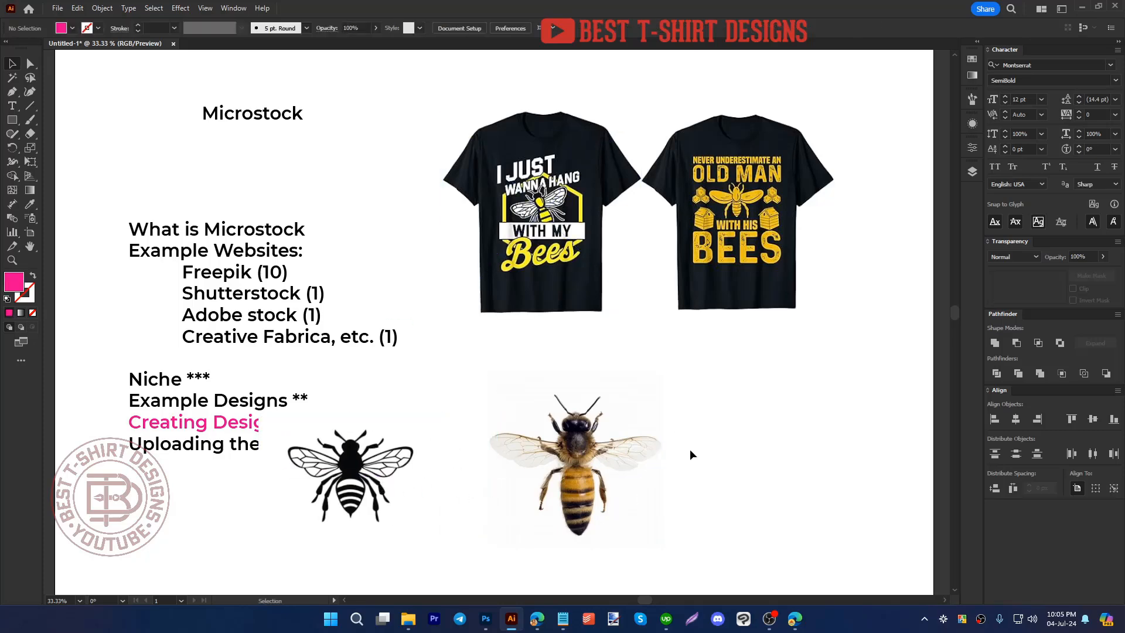
Step: Reduce the bee photo's opacity to 60% and lock the photo
click(609, 474)
scroll(683, 550, up, 2)
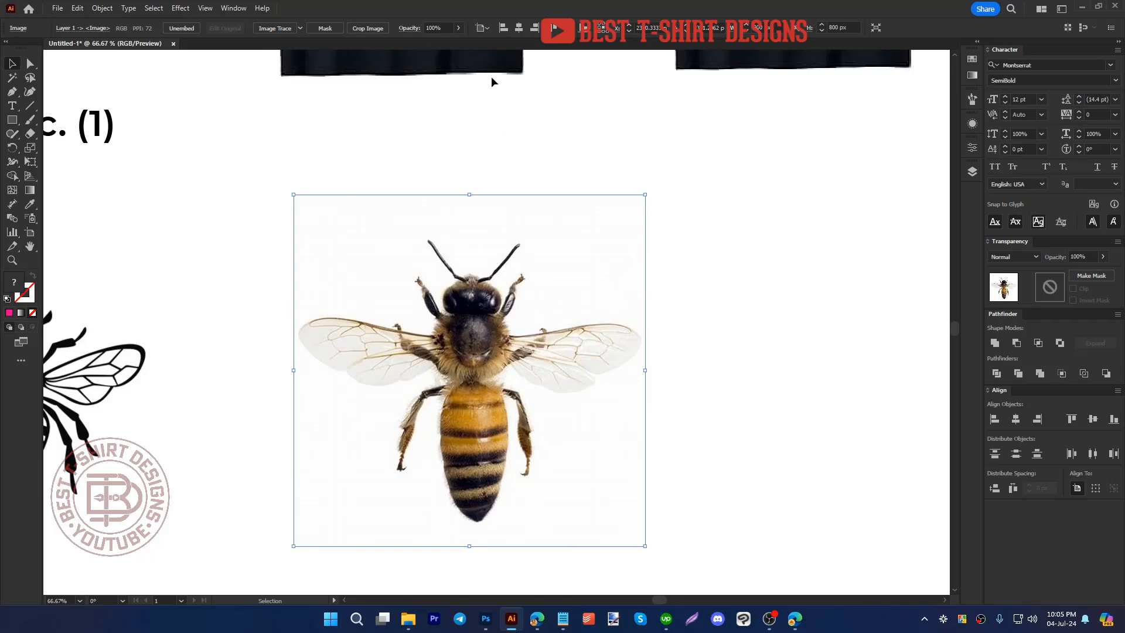
scroll(437, 28, down, 3)
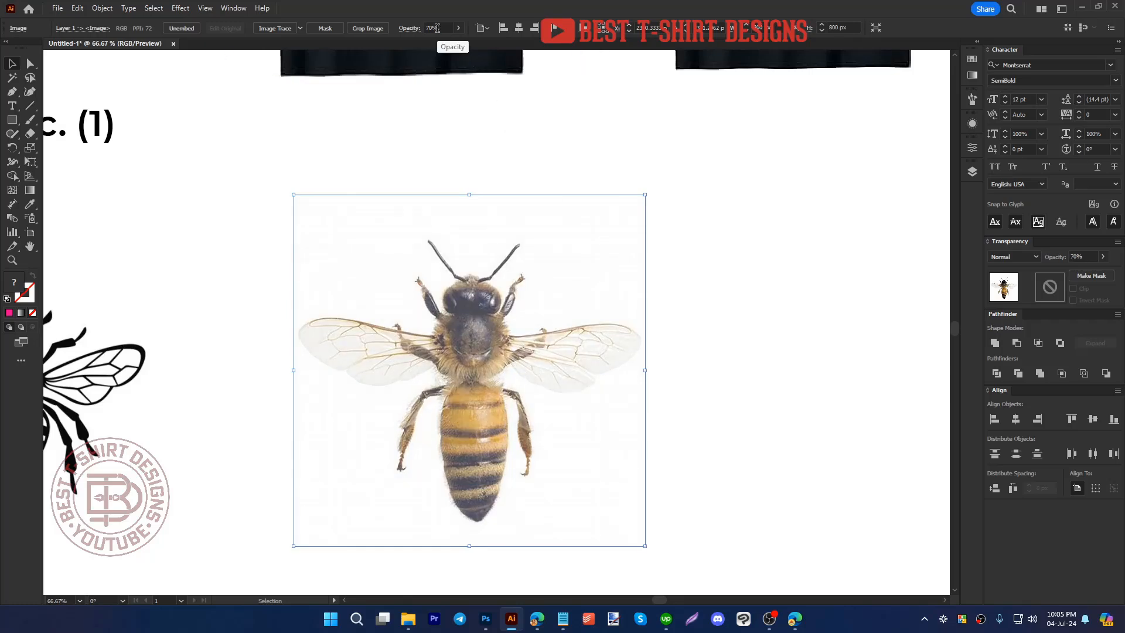
scroll(437, 28, down, 1)
click(103, 8)
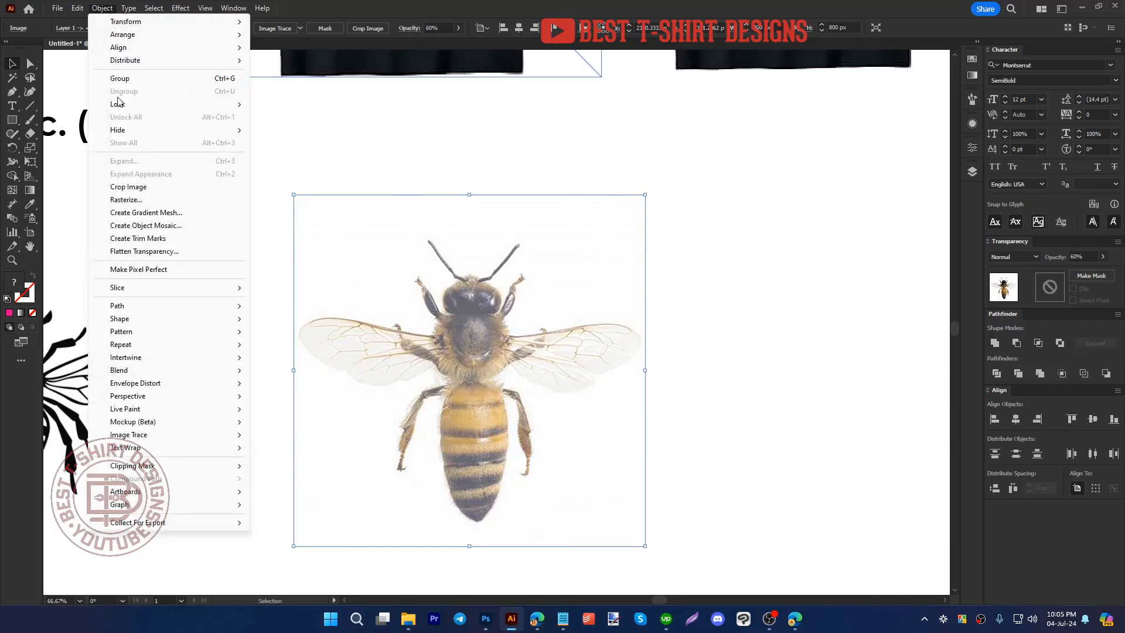
mouse_move(120, 103)
click(283, 104)
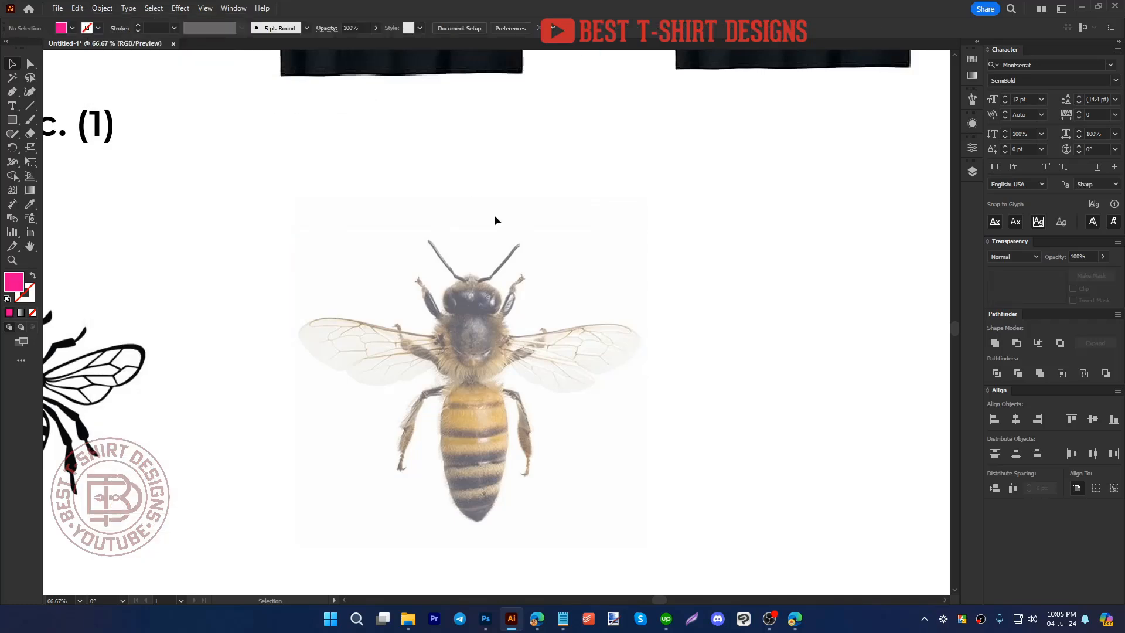
Step: Show the rulers and place a vertical guide through the middle of the bee's body
scroll(497, 307, down, 3)
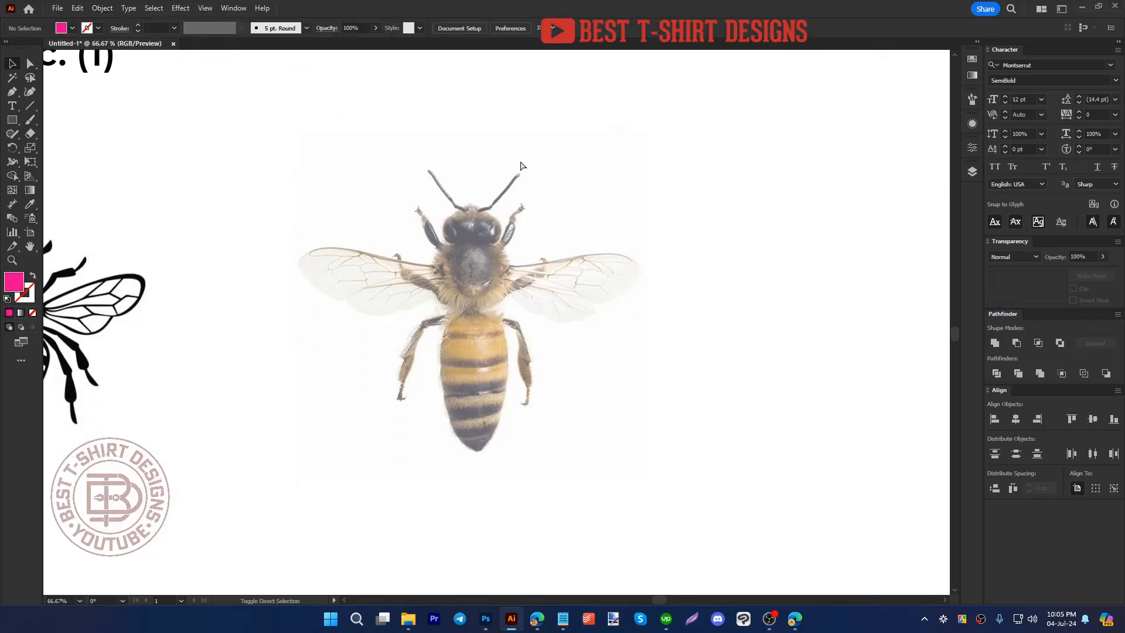
key(ctrl+r)
drag(525, 58, 476, 415)
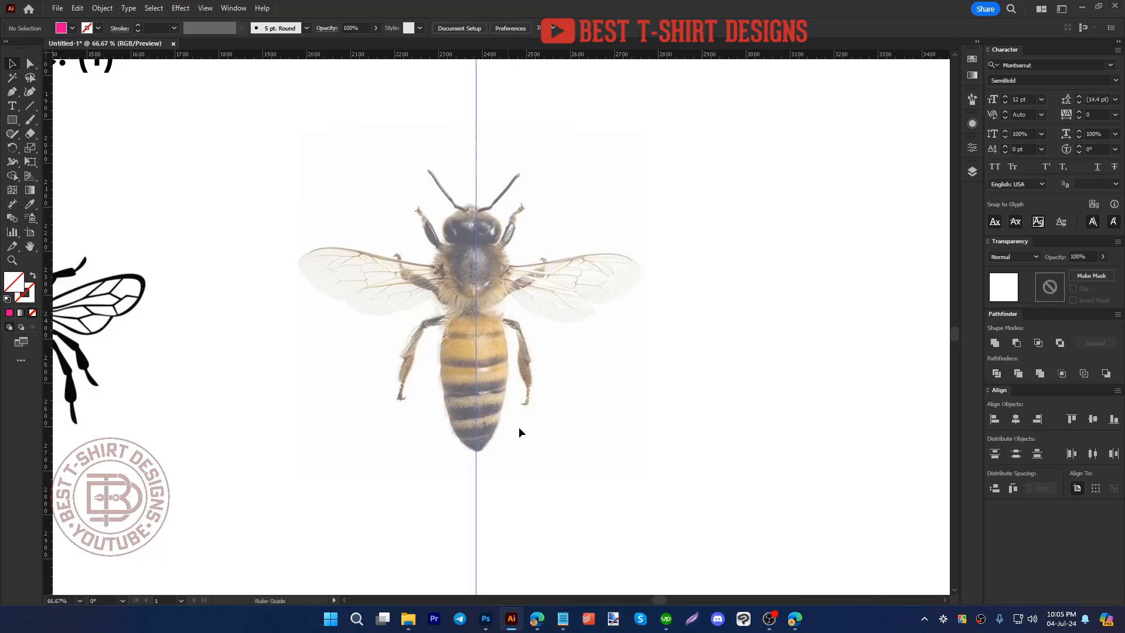
Step: Unlock the bee photo, rotate it slightly clockwise and nudge it so the body is centred on the vertical guide
click(551, 377)
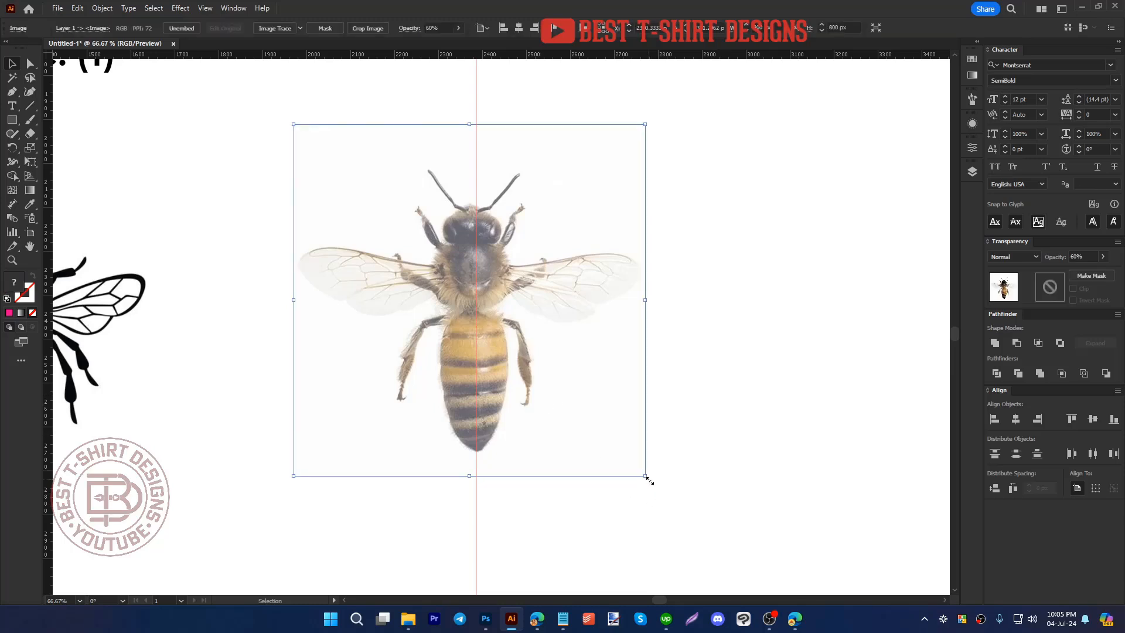
drag(651, 480, 648, 496)
key(Right)
key(Right)
key(Right)
key(Right)
key(Right)
key(Right)
key(Right)
key(Right)
key(Right)
key(Right)
key(Right)
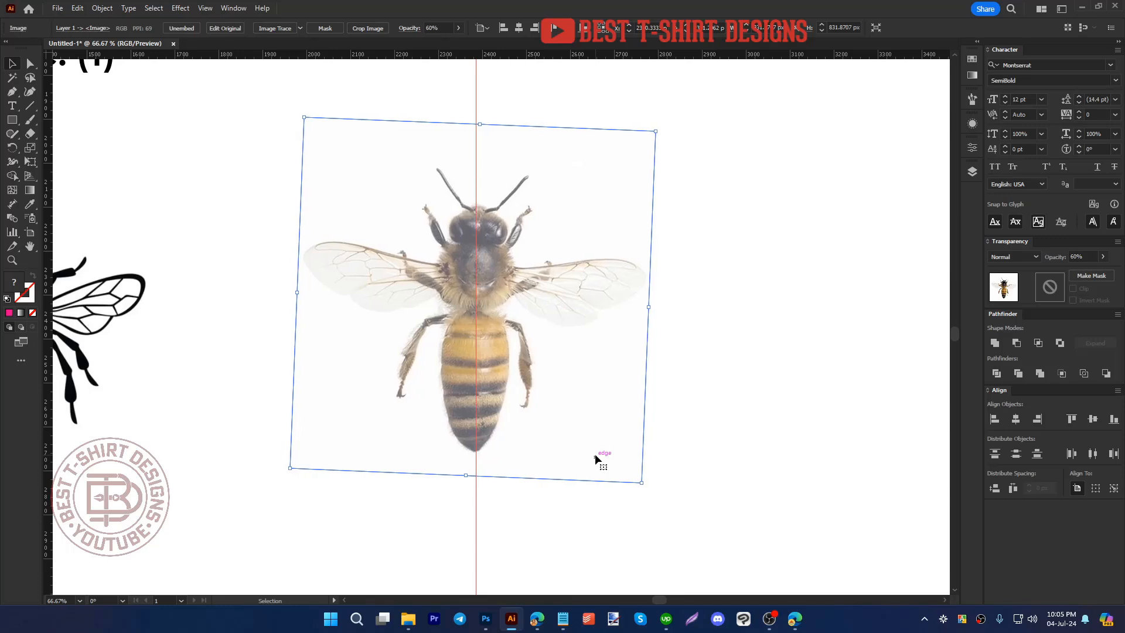
key(Left)
key(Left)
key(Left)
key(Left)
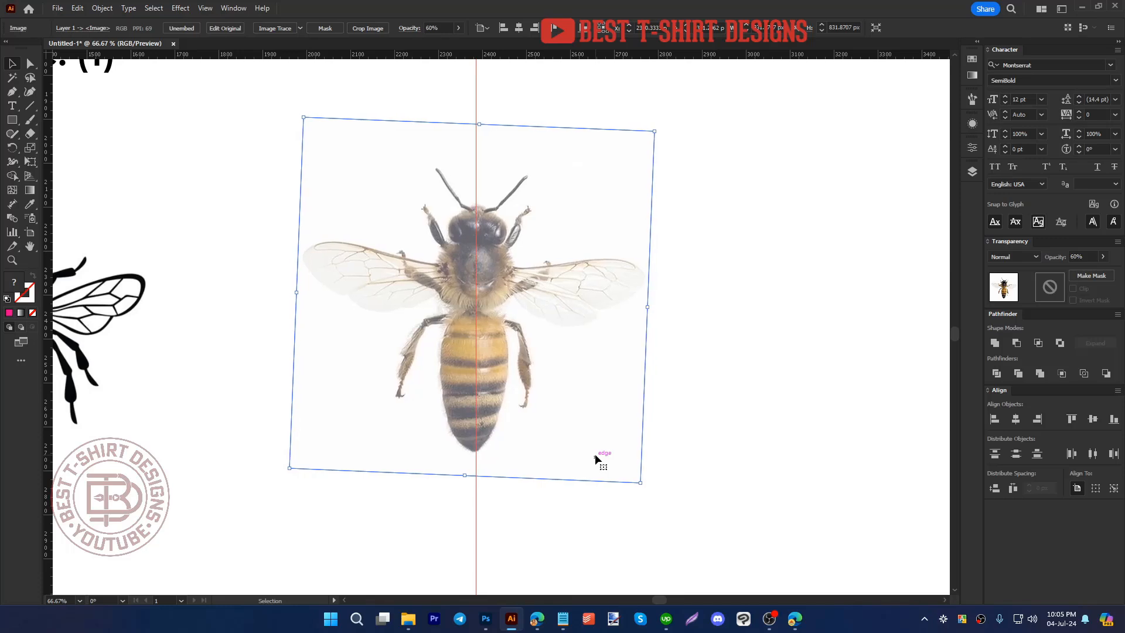
drag(645, 488, 649, 488)
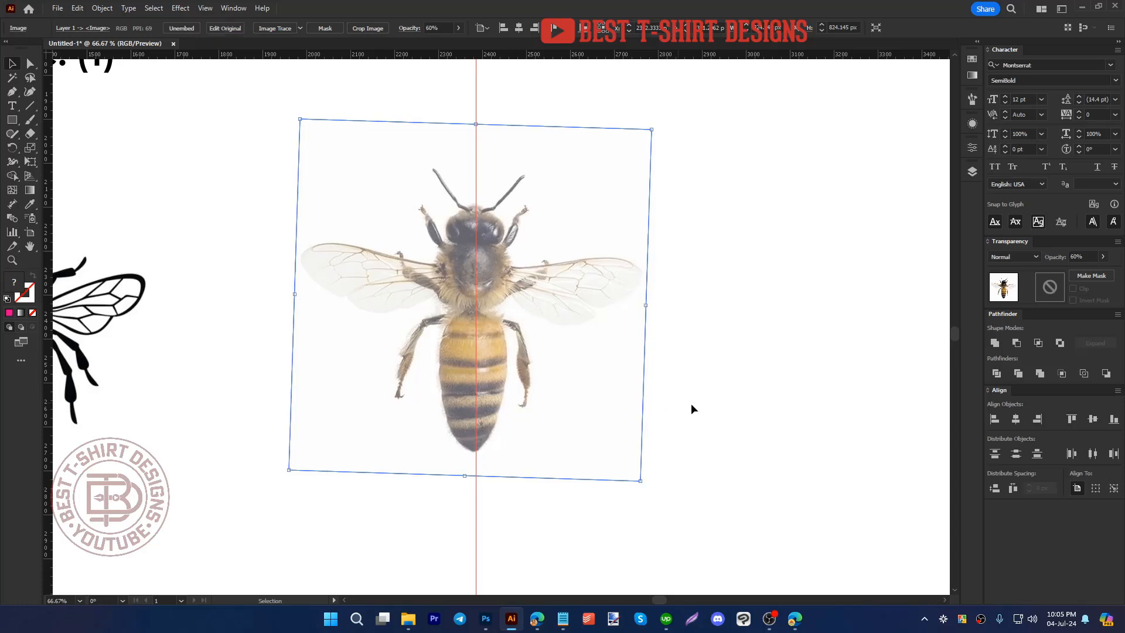
Step: Lock the straightened bee photo and lock the guides
click(725, 411)
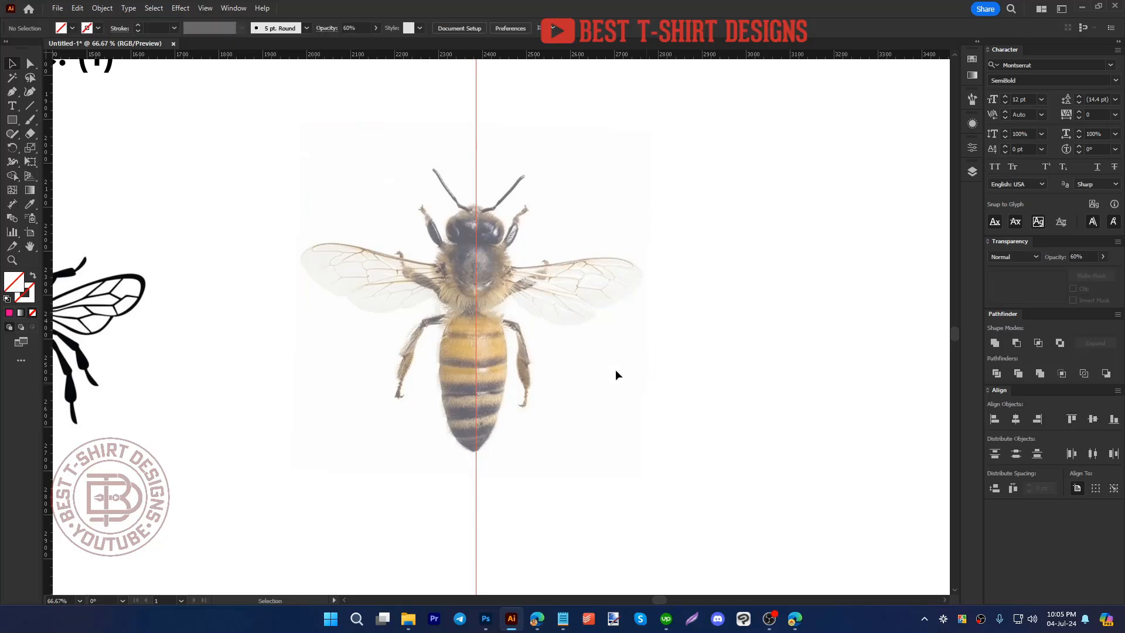
drag(410, 191, 613, 376)
click(615, 360)
right_click(477, 371)
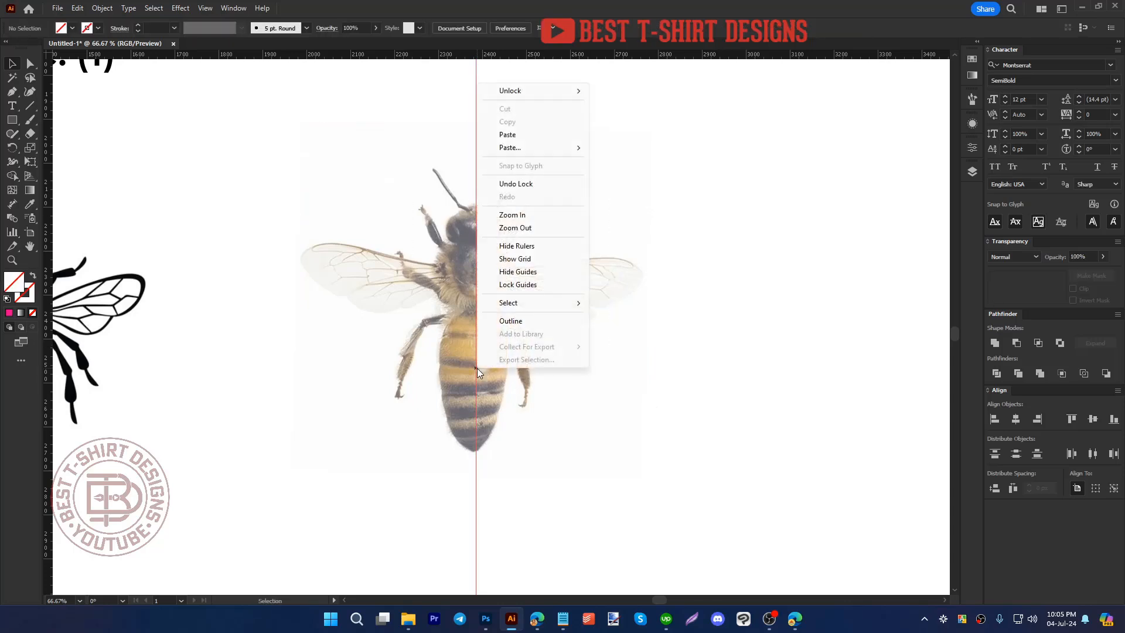
click(513, 285)
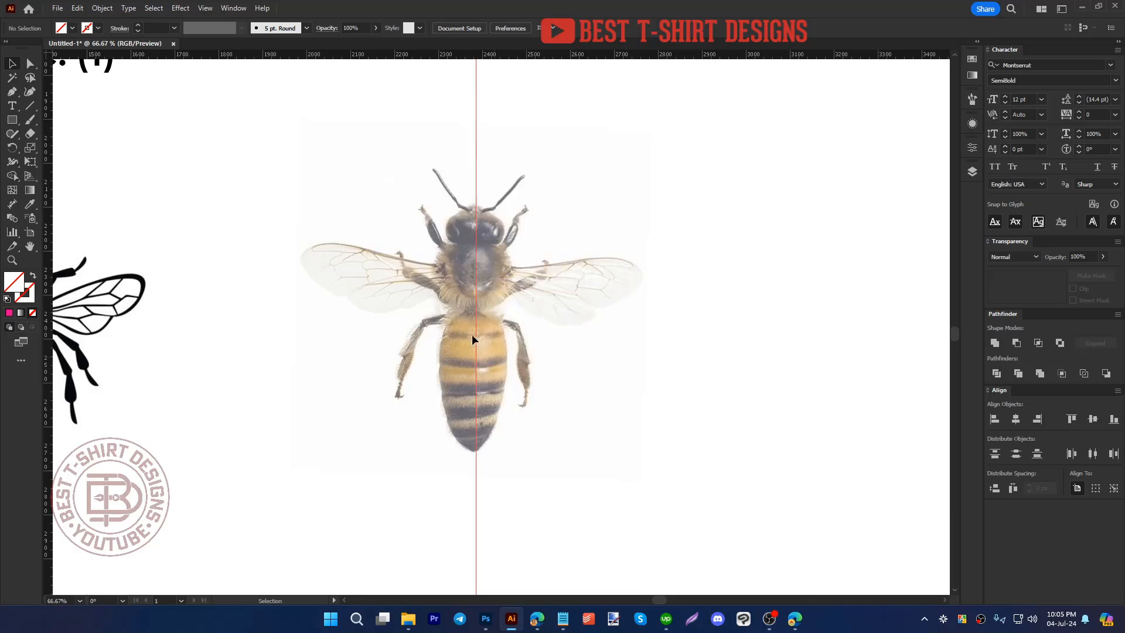
drag(558, 421, 620, 328)
drag(451, 318, 602, 420)
scroll(568, 350, up, 1)
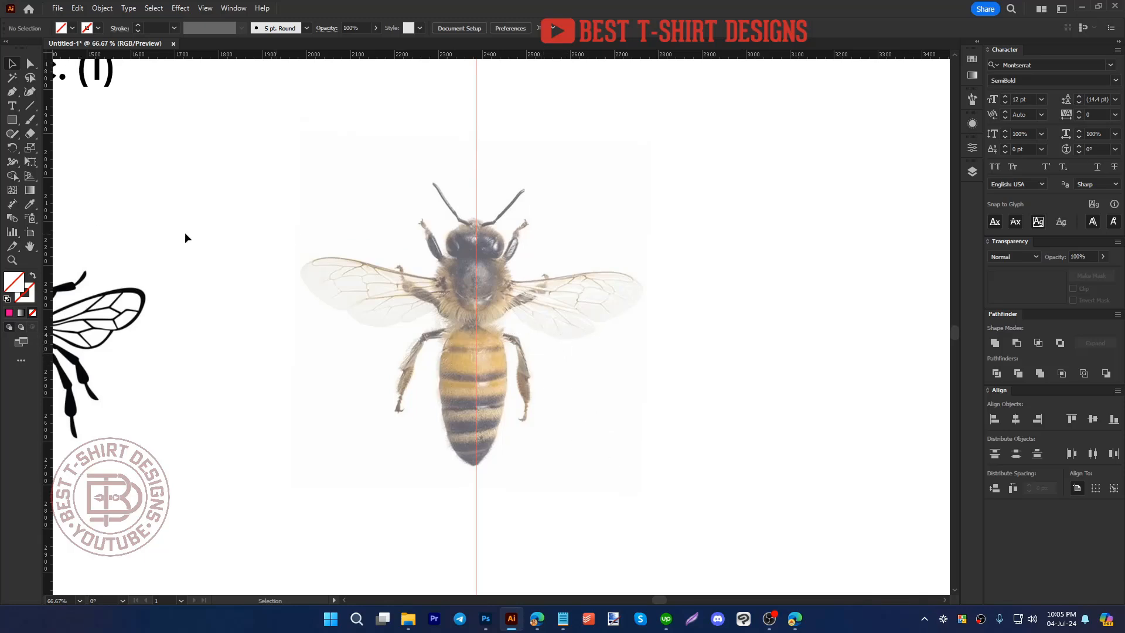
Step: Trace the upper right edge of the abdomen with the Pen tool, starting on the guide at the waist, one arc per body segment
click(12, 91)
scroll(149, 26, up, 1)
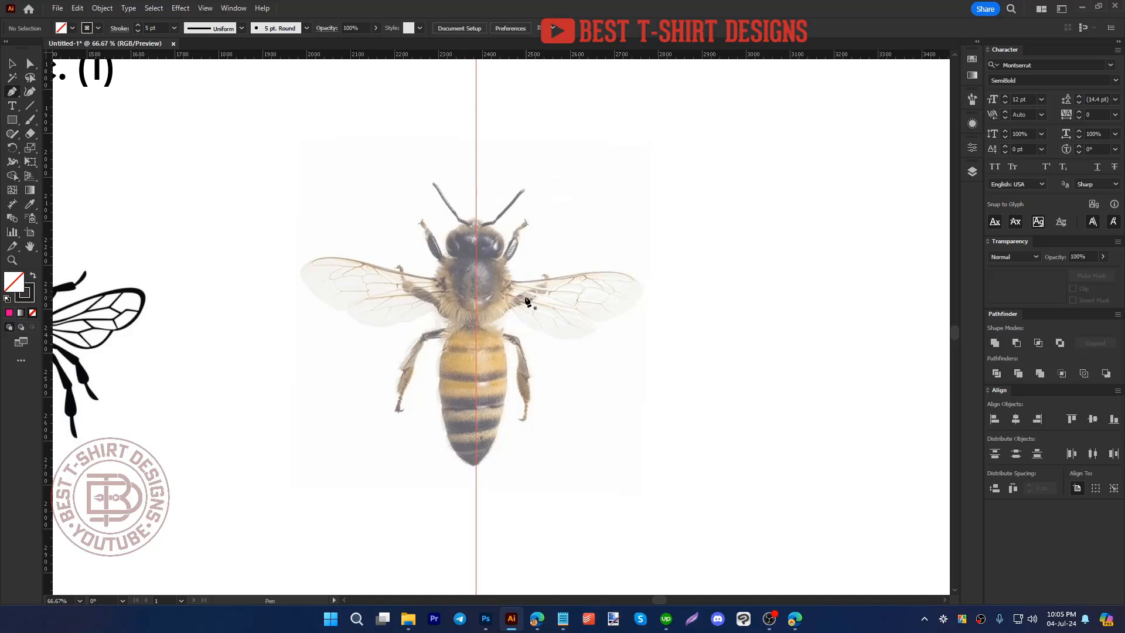
scroll(489, 378, up, 1)
scroll(477, 315, up, 1)
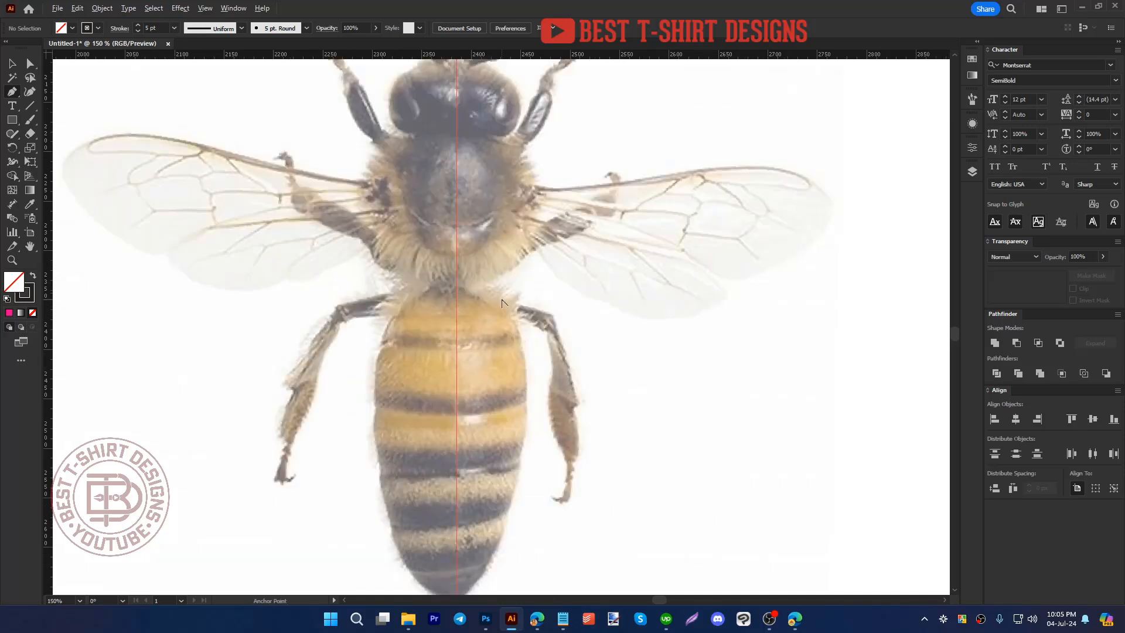
click(457, 285)
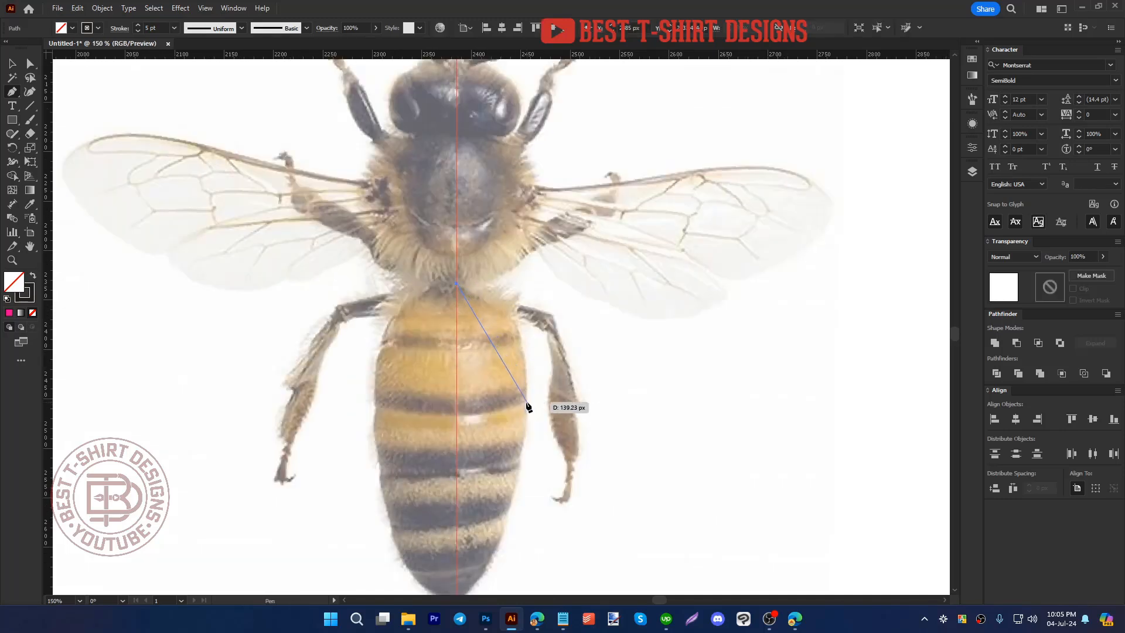
drag(522, 349, 508, 476)
click(527, 402)
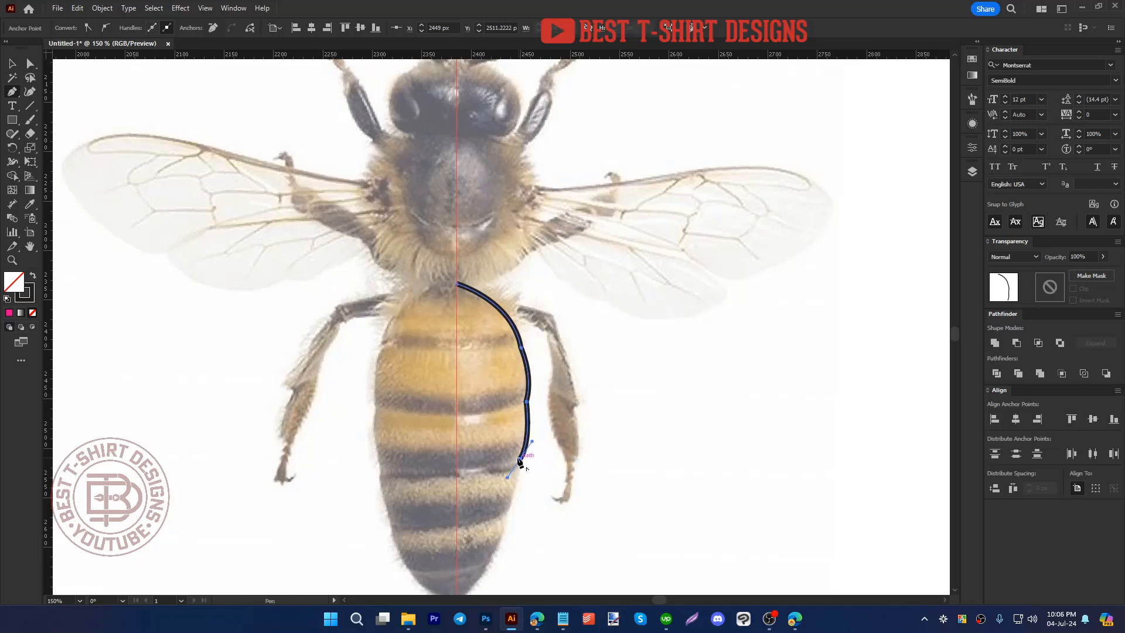
click(520, 462)
Step: Continue the abdomen outline along its lower right segments and end it at the tail tip on the guide
scroll(561, 414, down, 2)
scroll(510, 490, up, 1)
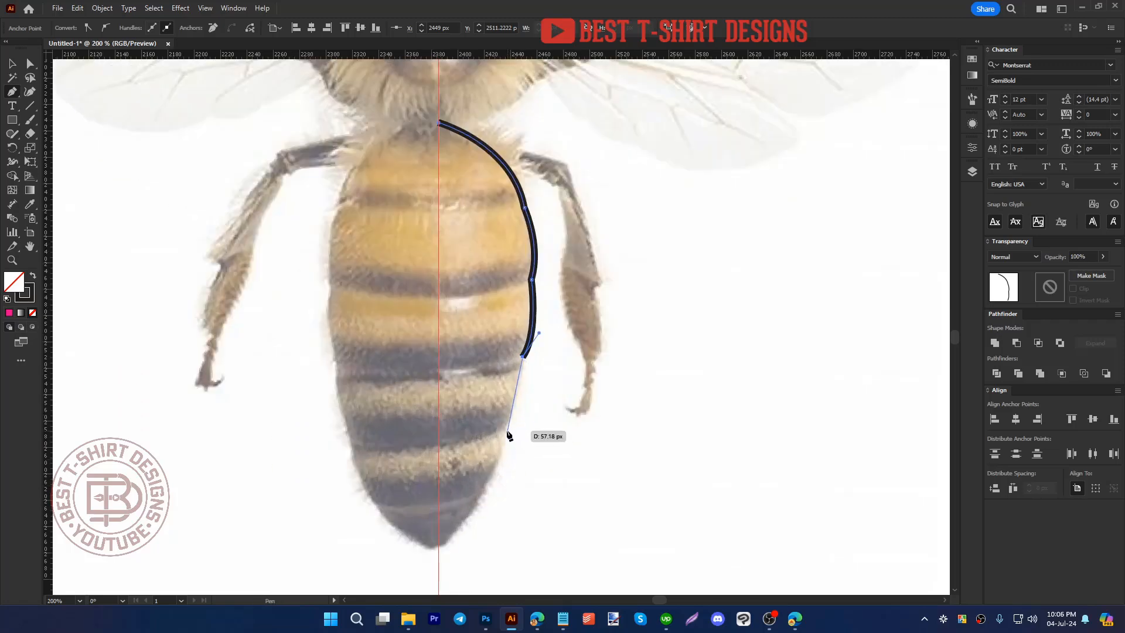
drag(504, 432, 483, 451)
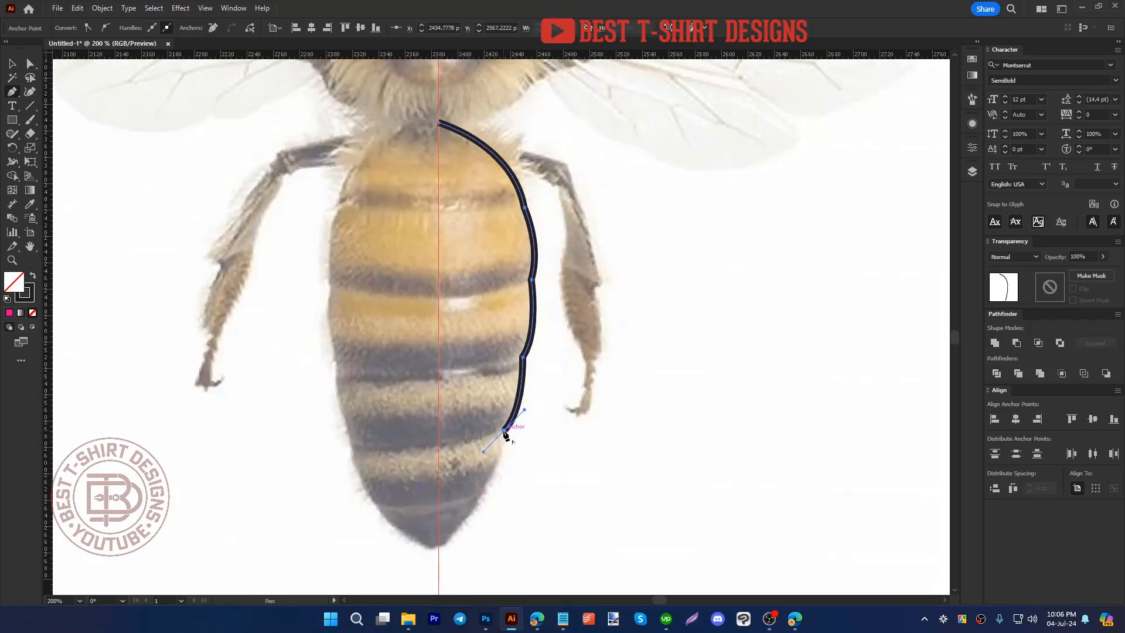
click(503, 431)
drag(481, 490, 467, 509)
click(481, 491)
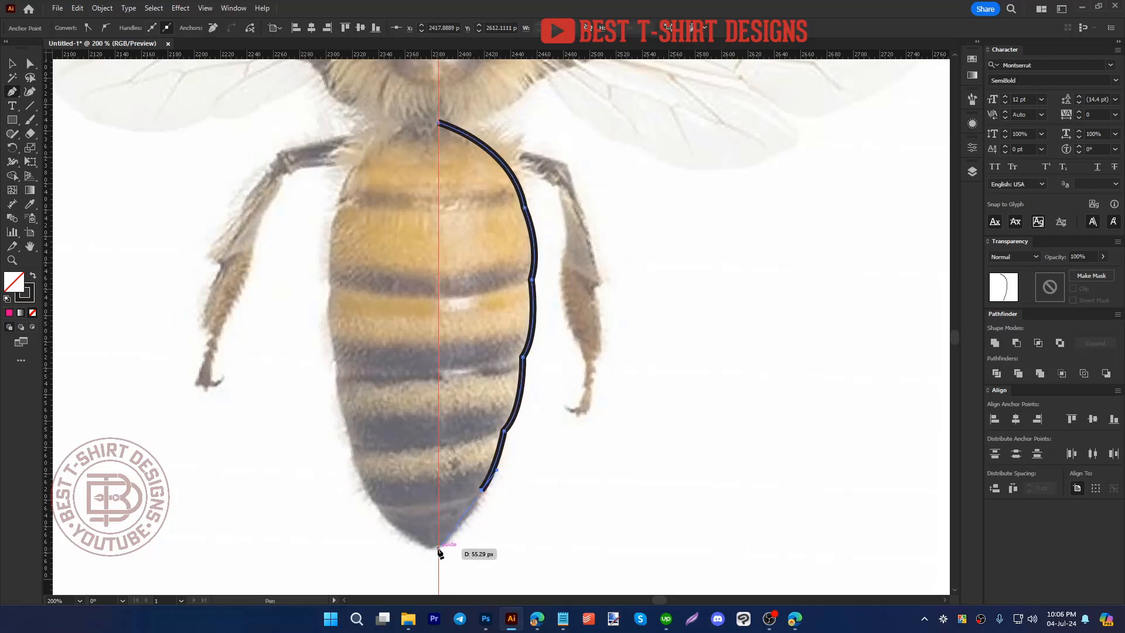
drag(439, 549, 403, 564)
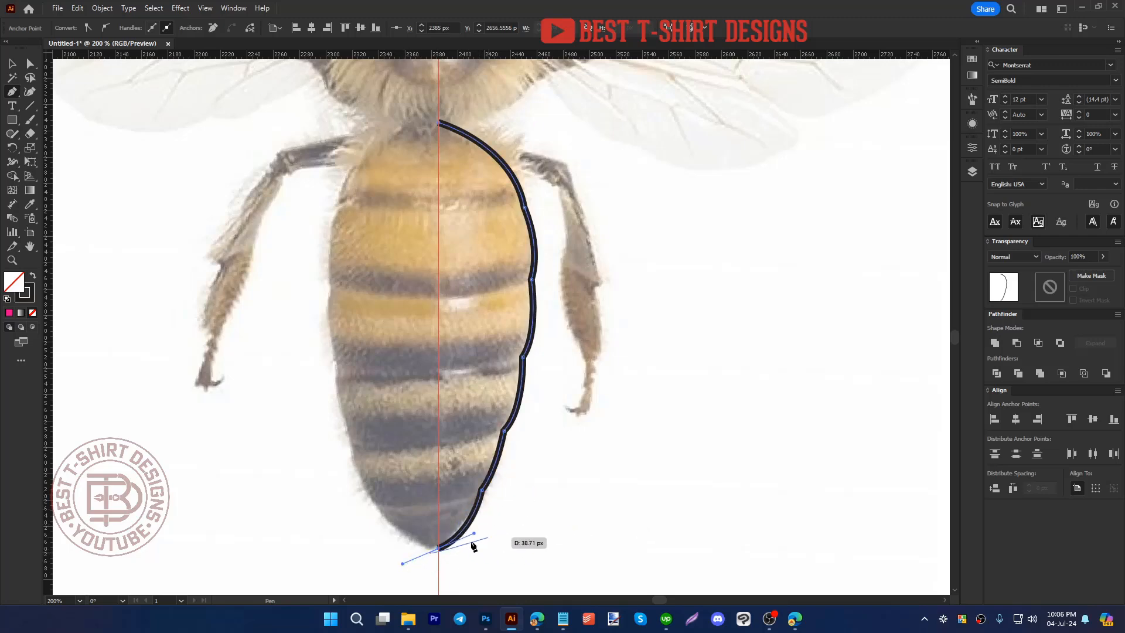
Step: Trace the right half of the bee's head around the eye as an open curve starting and ending at the guide
scroll(571, 434, up, 8)
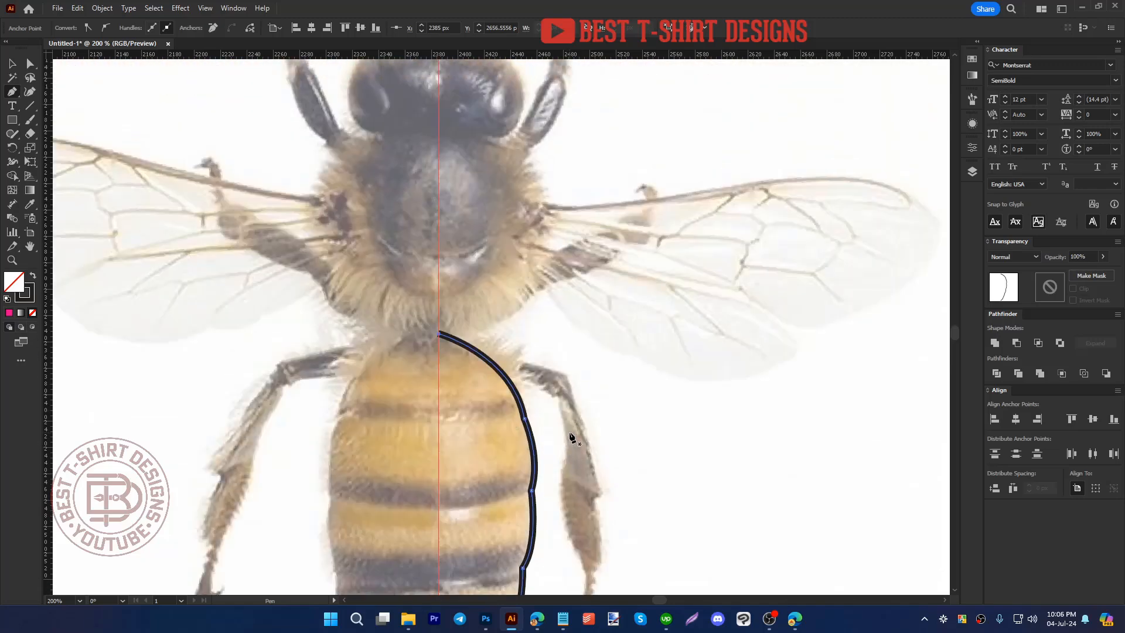
scroll(521, 351, up, 2)
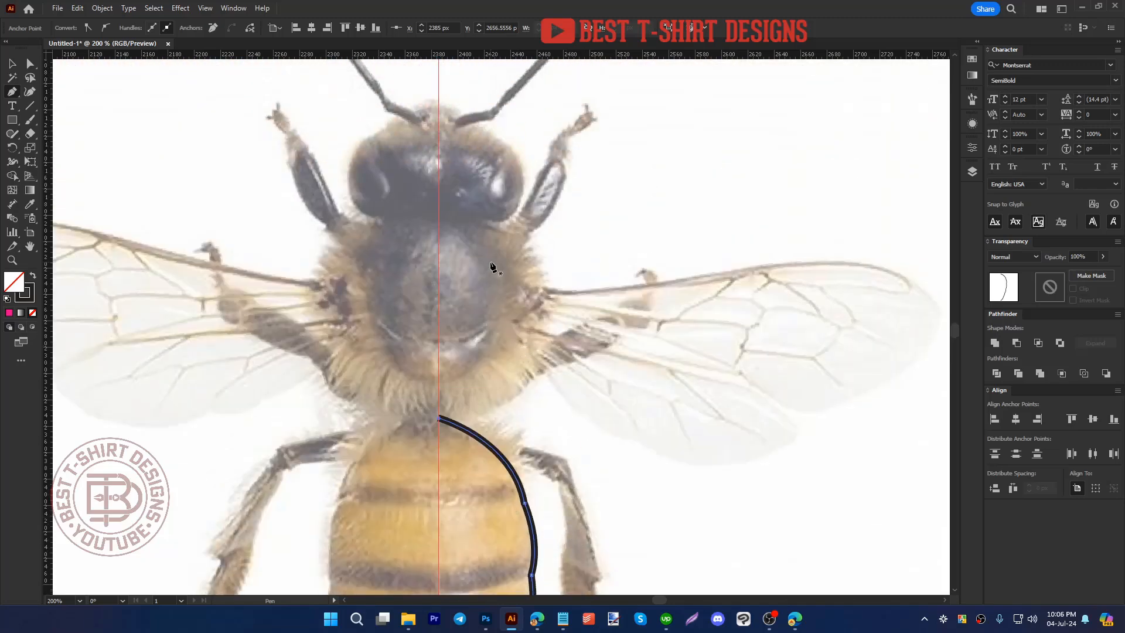
scroll(535, 270, up, 2)
click(438, 199)
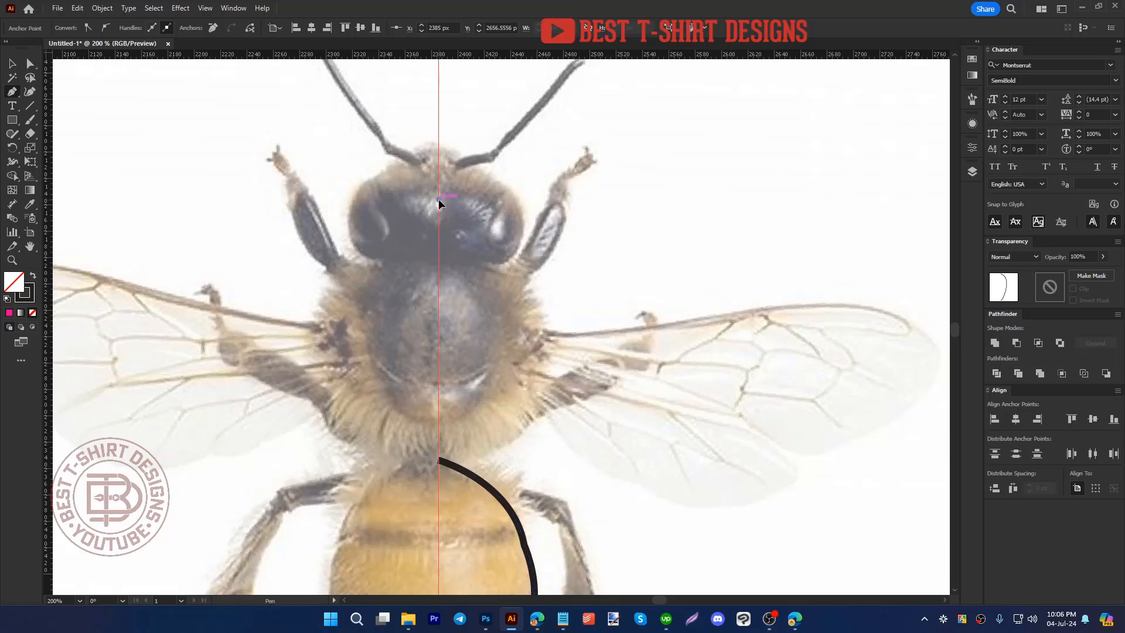
drag(484, 172, 516, 185)
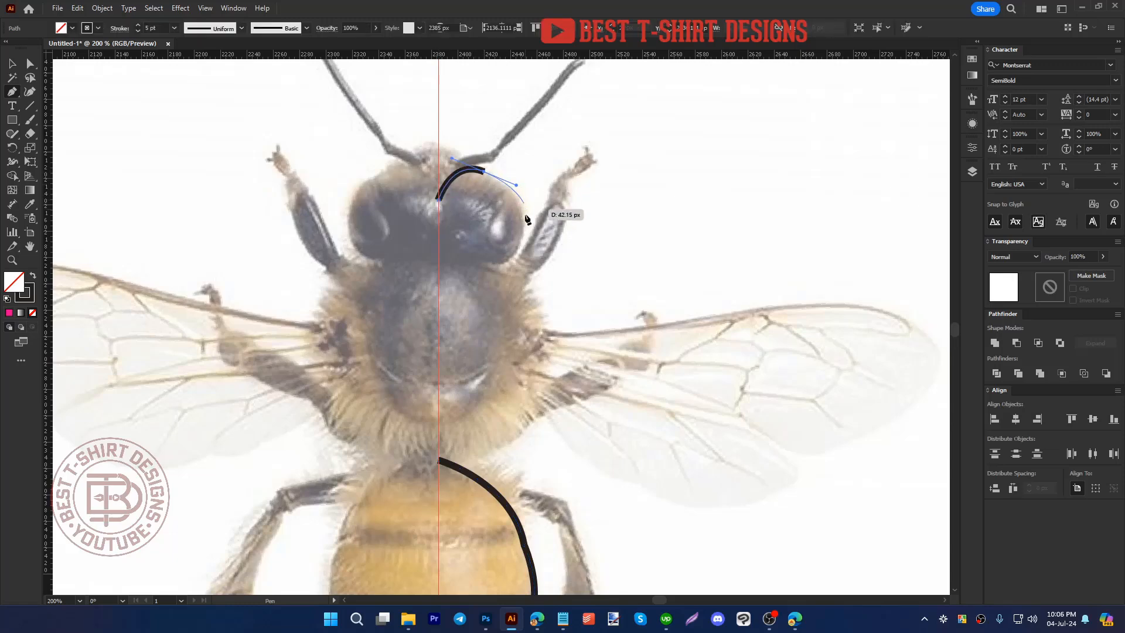
drag(521, 234, 434, 235)
key(v)
click(578, 243)
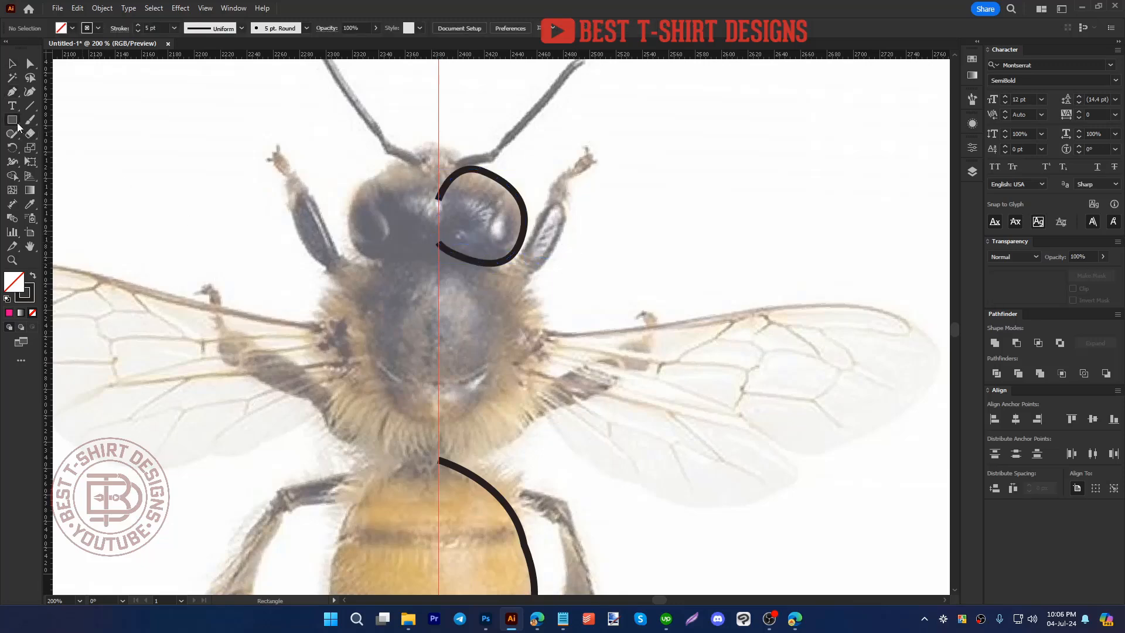
Step: Draw an ellipse over the thorax between head and abdomen, centred on the guide and widened equally to both sides
drag(12, 119, 55, 148)
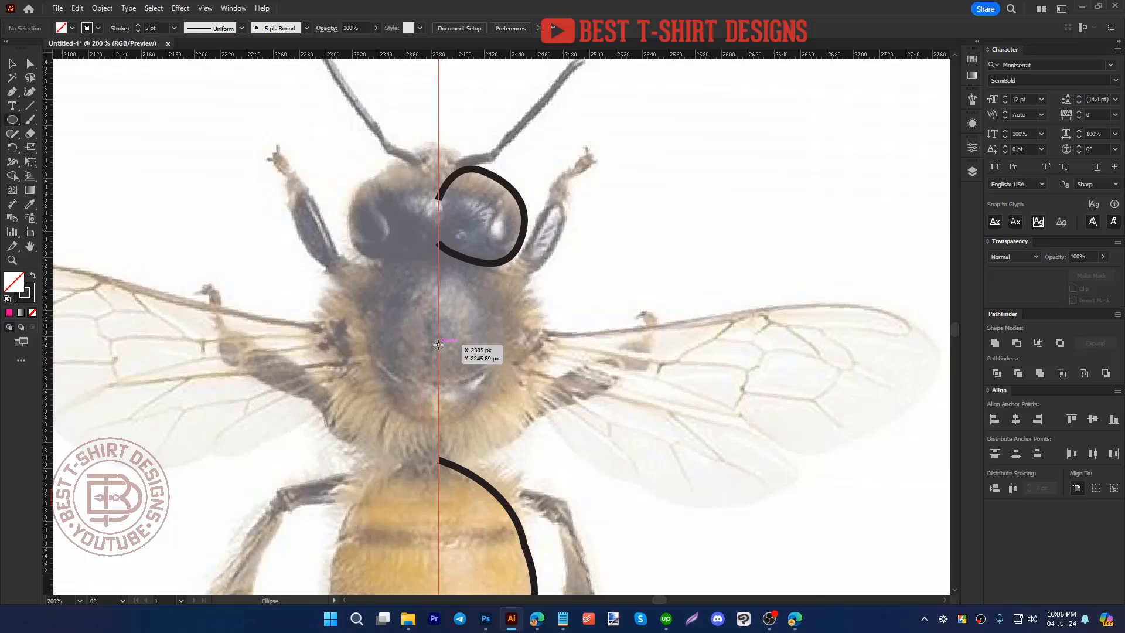
mouse_move(440, 344)
mouse_down()
mouse_move(505, 410)
mouse_move(440, 460)
mouse_up()
drag(440, 283, 440, 269)
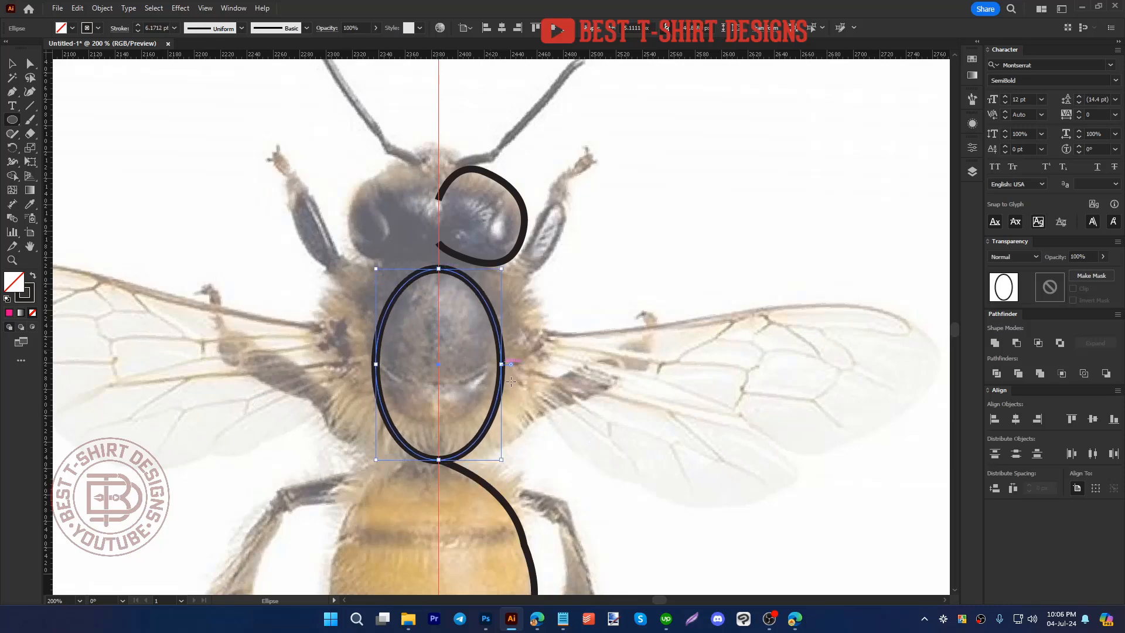
drag(501, 364, 526, 370)
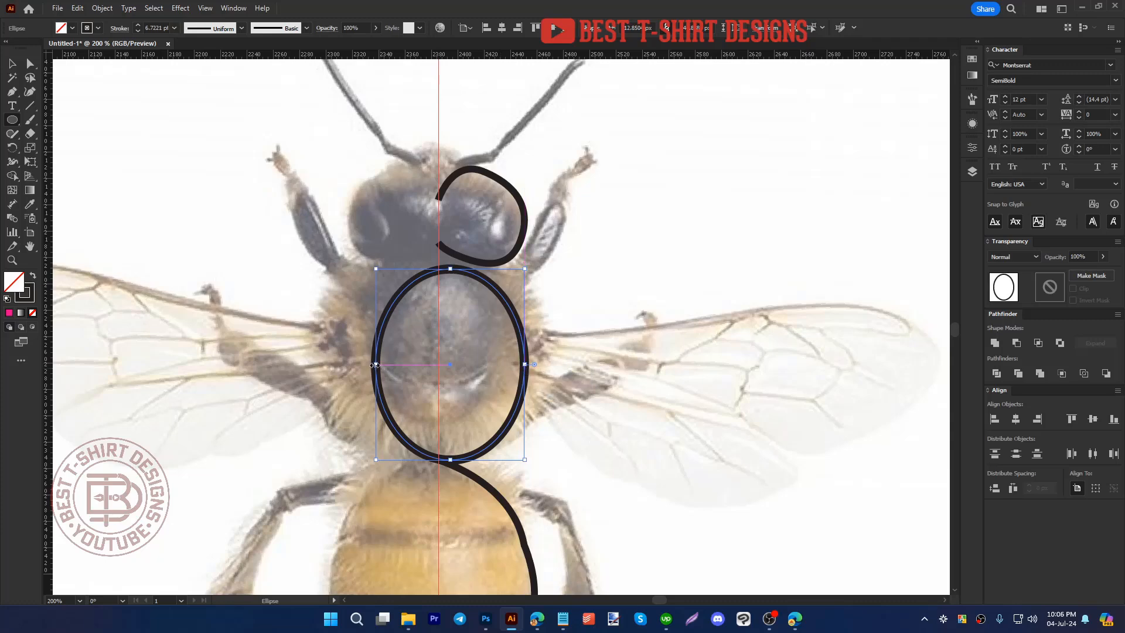
drag(376, 364, 351, 365)
key(v)
click(550, 347)
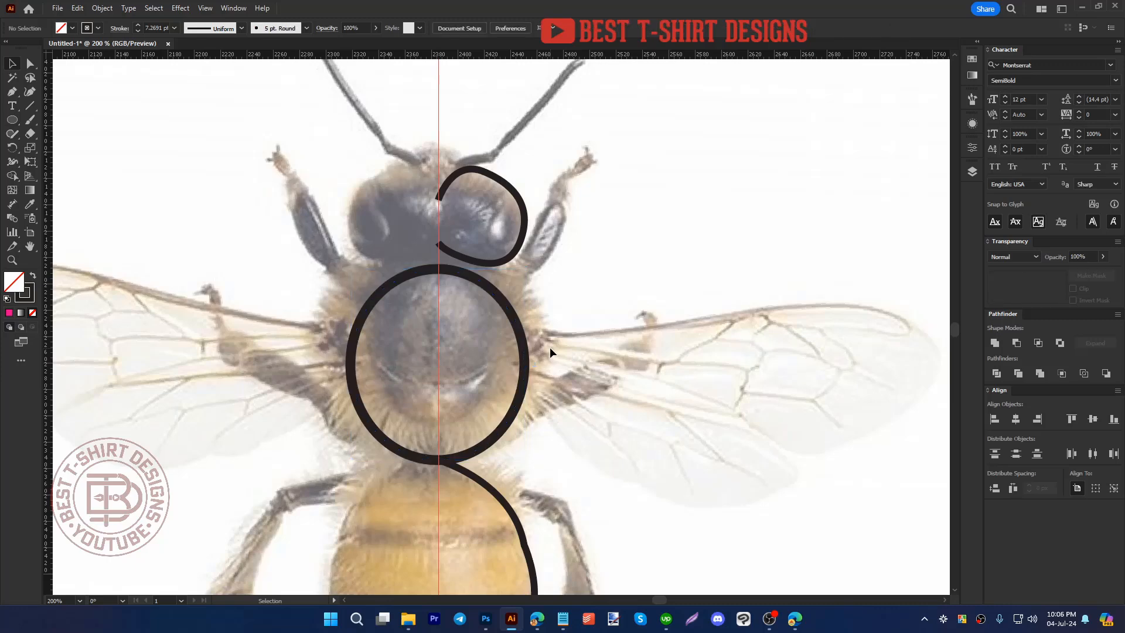
Step: Draw a short Pen curve from the top of the right eye outline to the guide at the crown of the head
scroll(550, 347, up, 3)
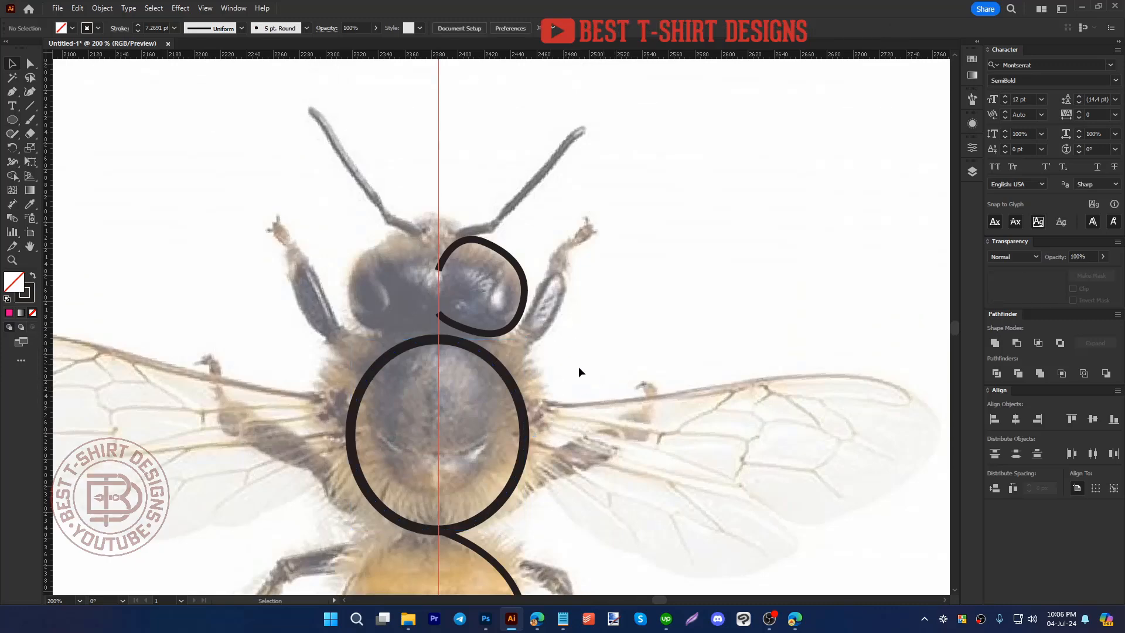
click(11, 94)
click(466, 238)
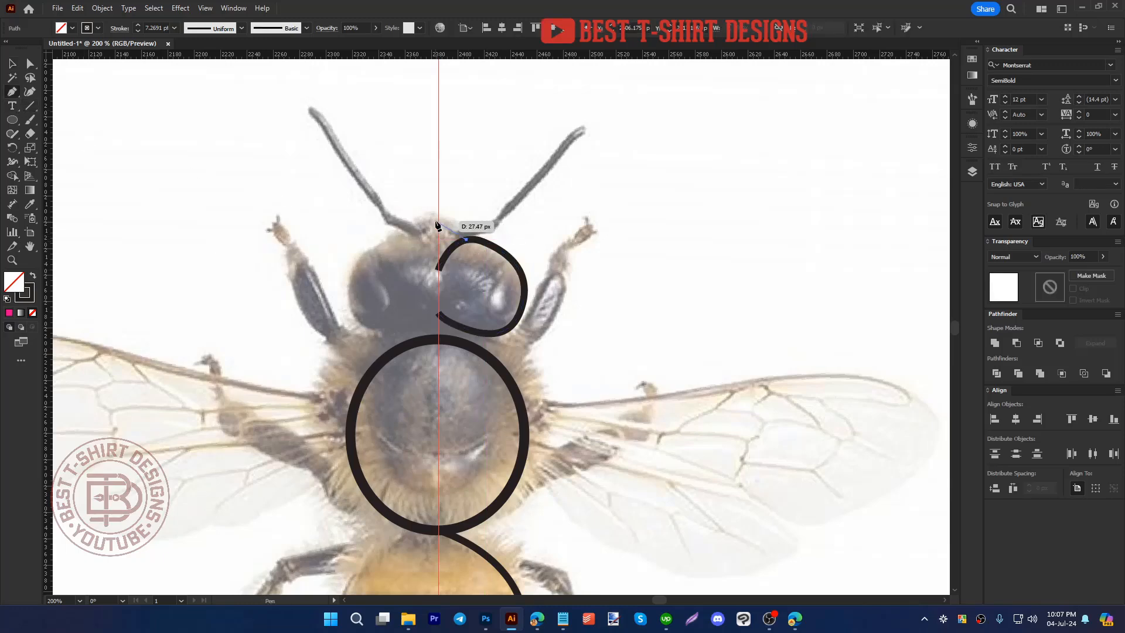
drag(439, 222, 463, 225)
key(Escape)
scroll(386, 233, down, 1)
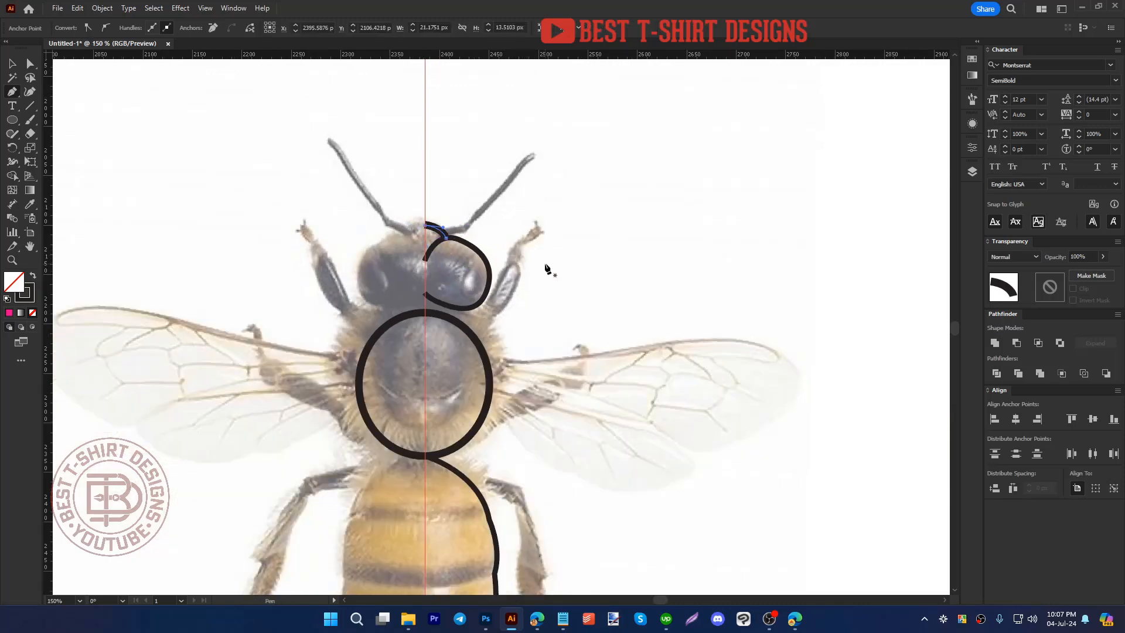
click(586, 239)
click(675, 221)
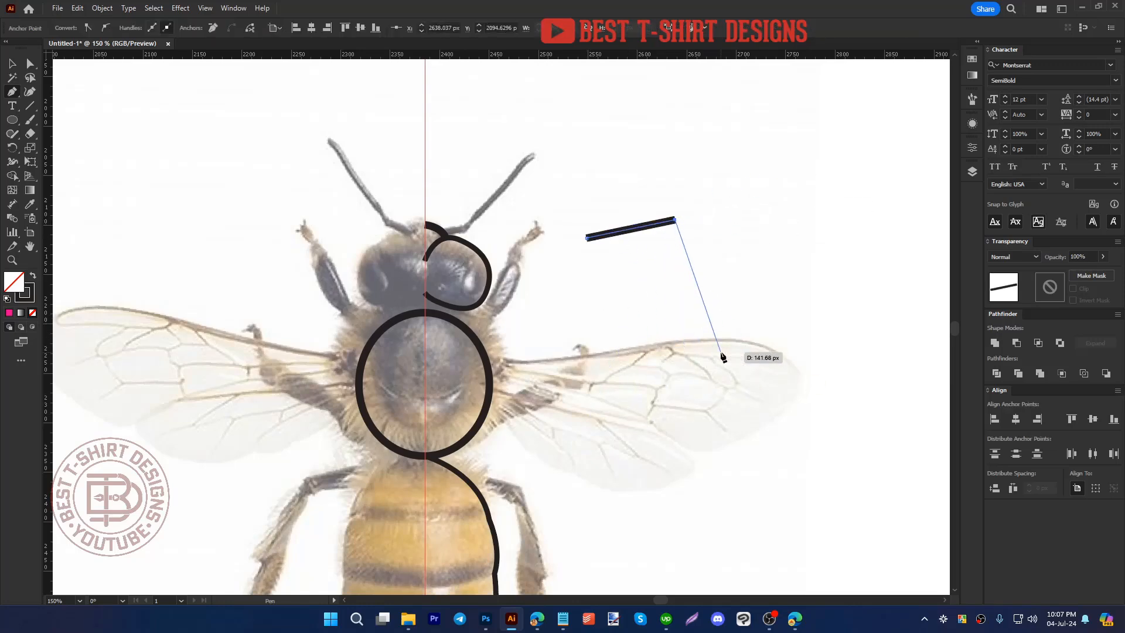
key(Escape)
key(v)
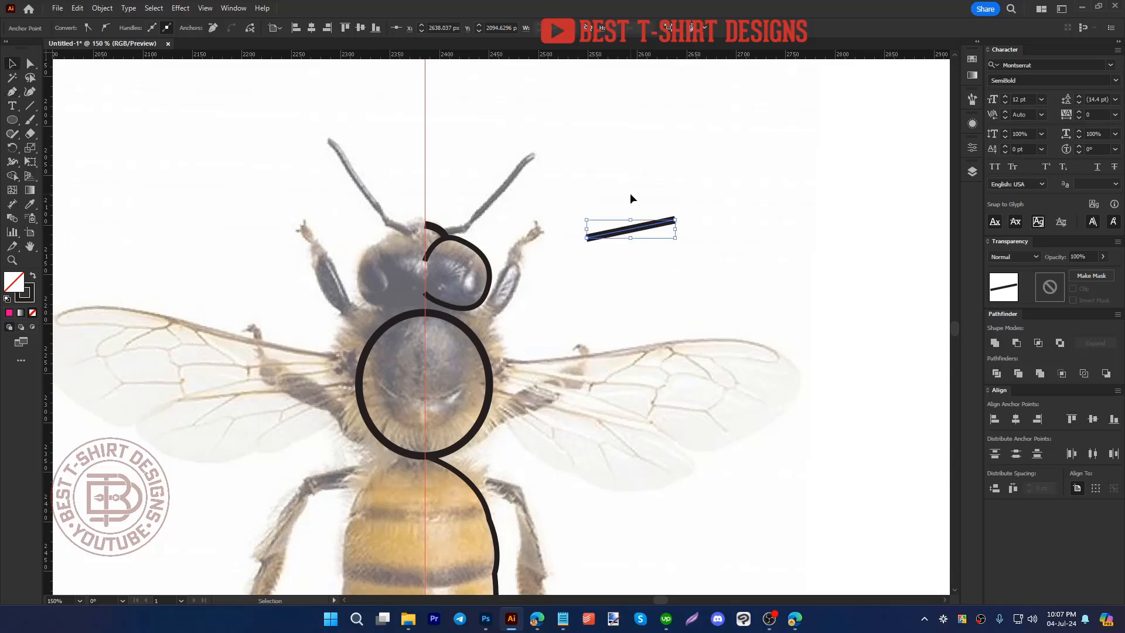
key(Delete)
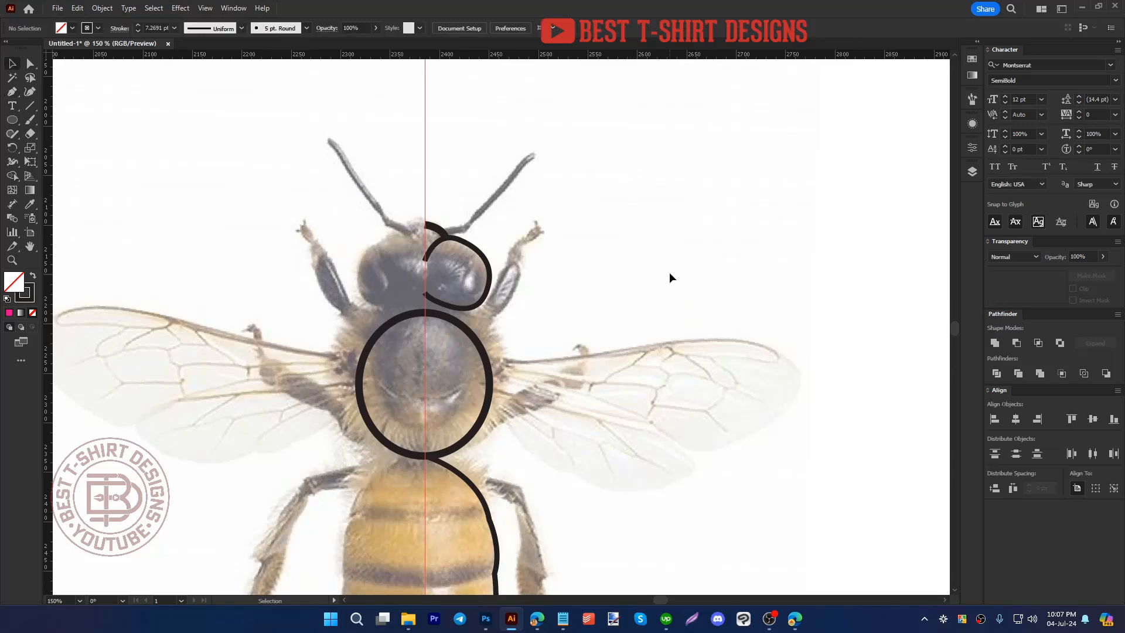
Step: Select all the head, thorax and abdomen outlines and set their stroke weight to 10 pt
scroll(668, 281, down, 1)
scroll(667, 281, down, 2)
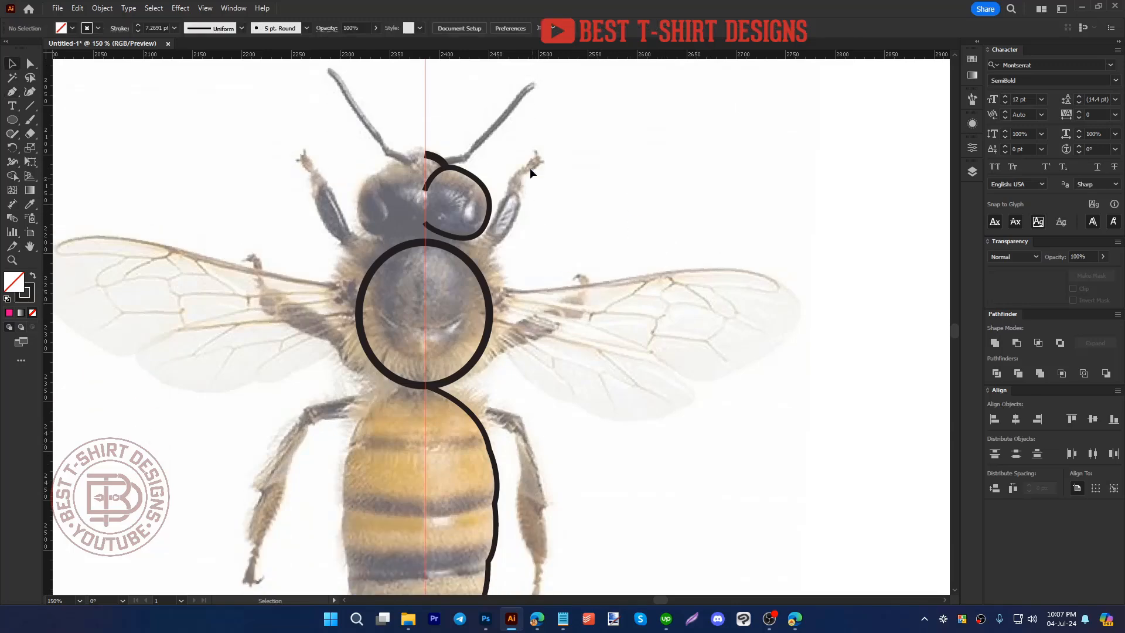
drag(446, 480, 445, 480)
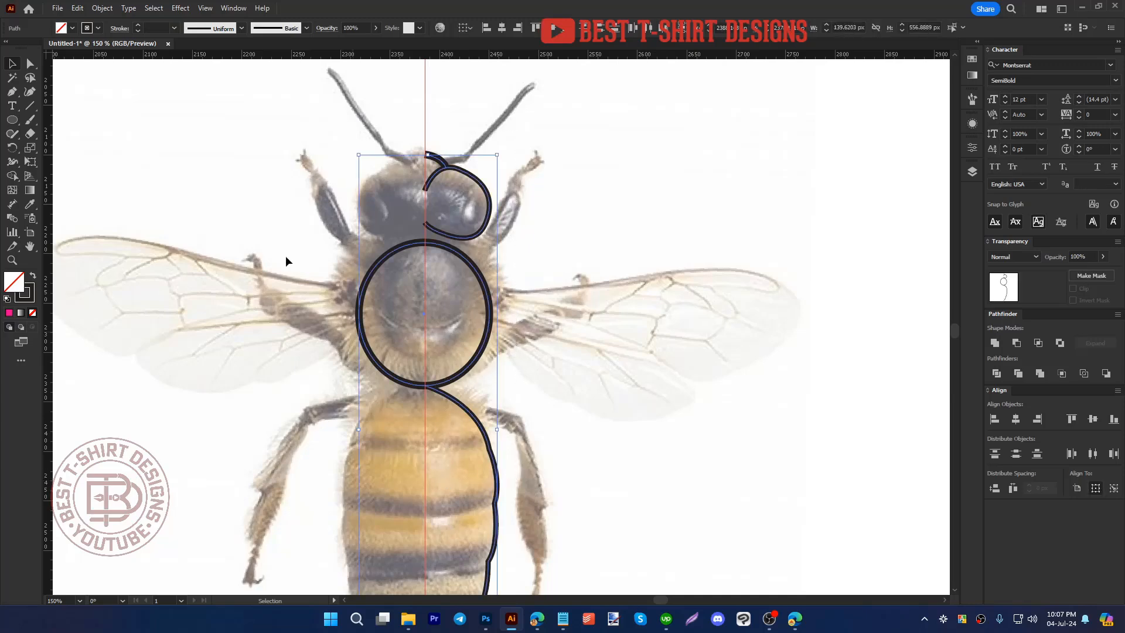
scroll(154, 25, up, 9)
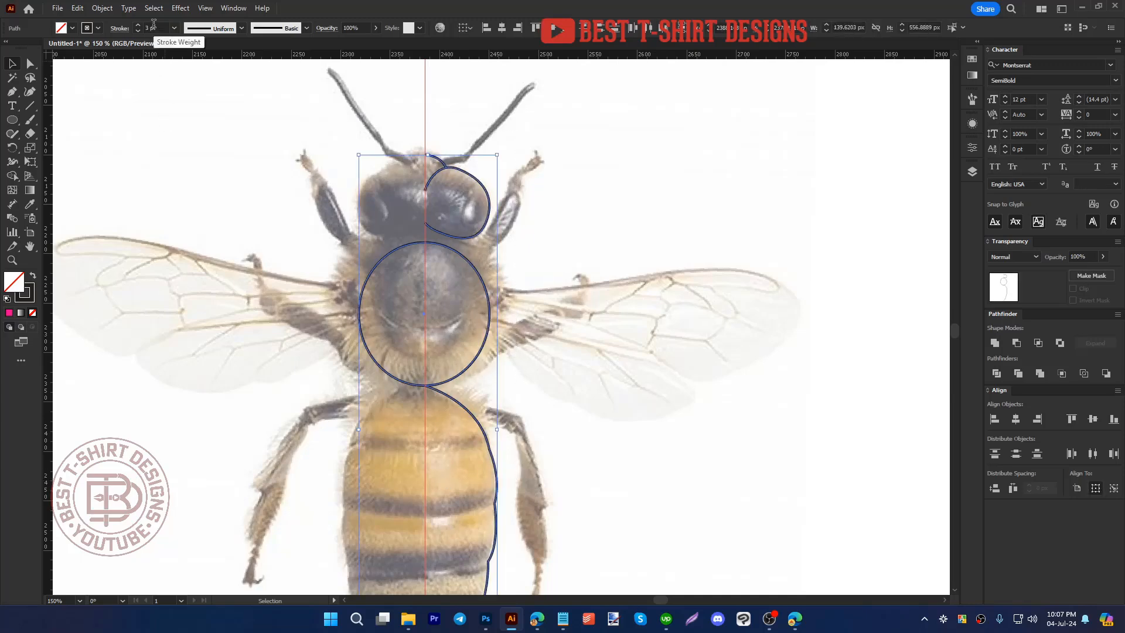
scroll(154, 25, up, 2)
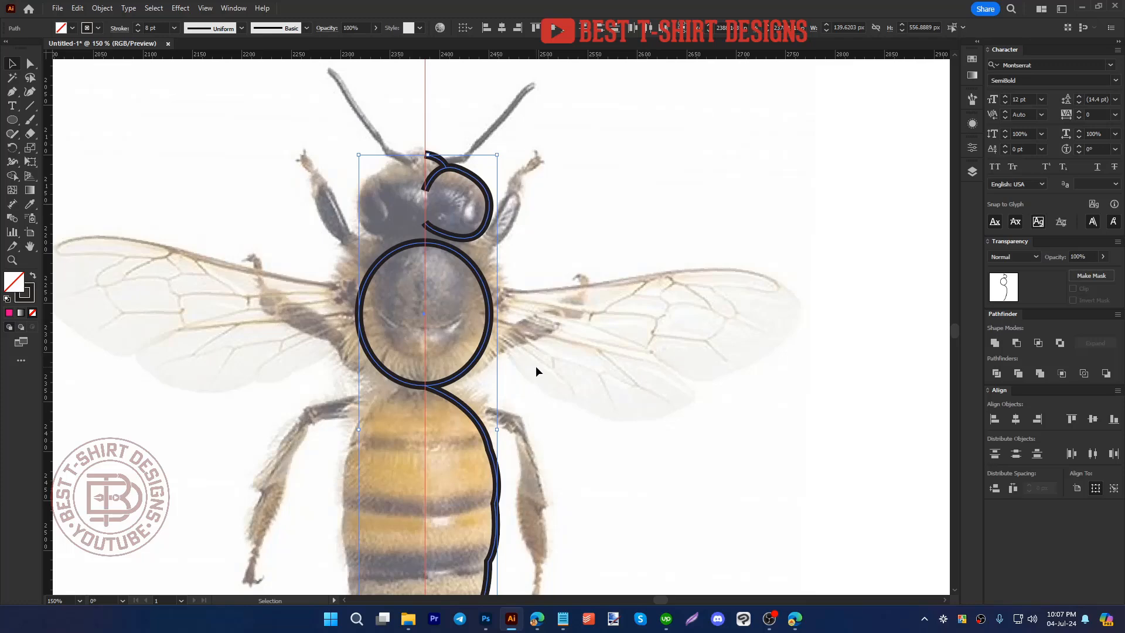
scroll(159, 29, up, 1)
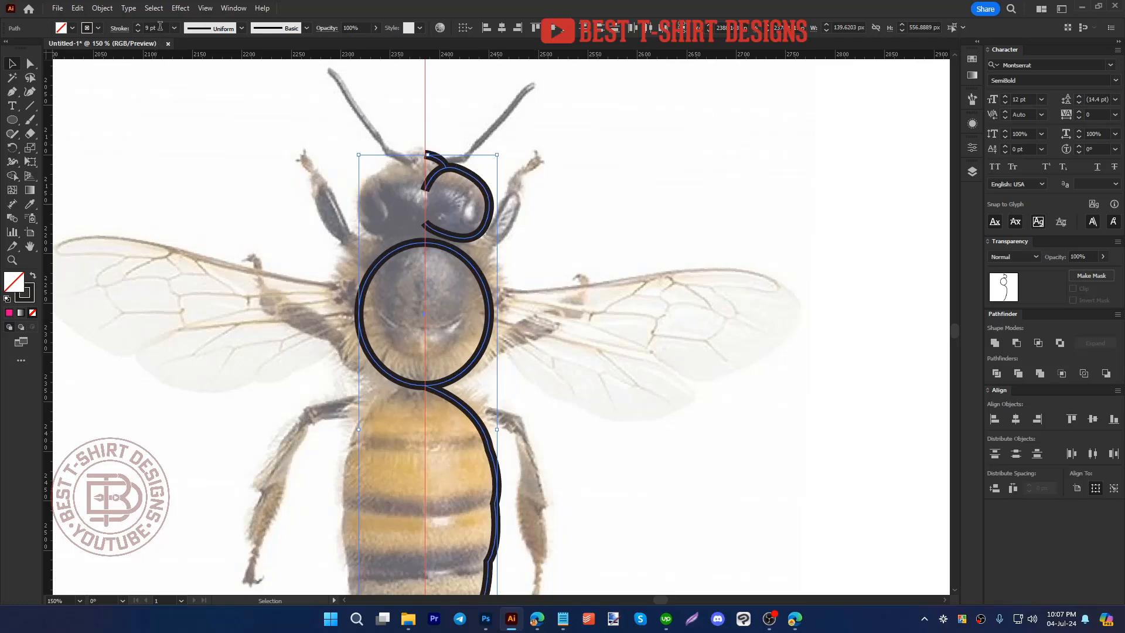
scroll(147, 26, up, 1)
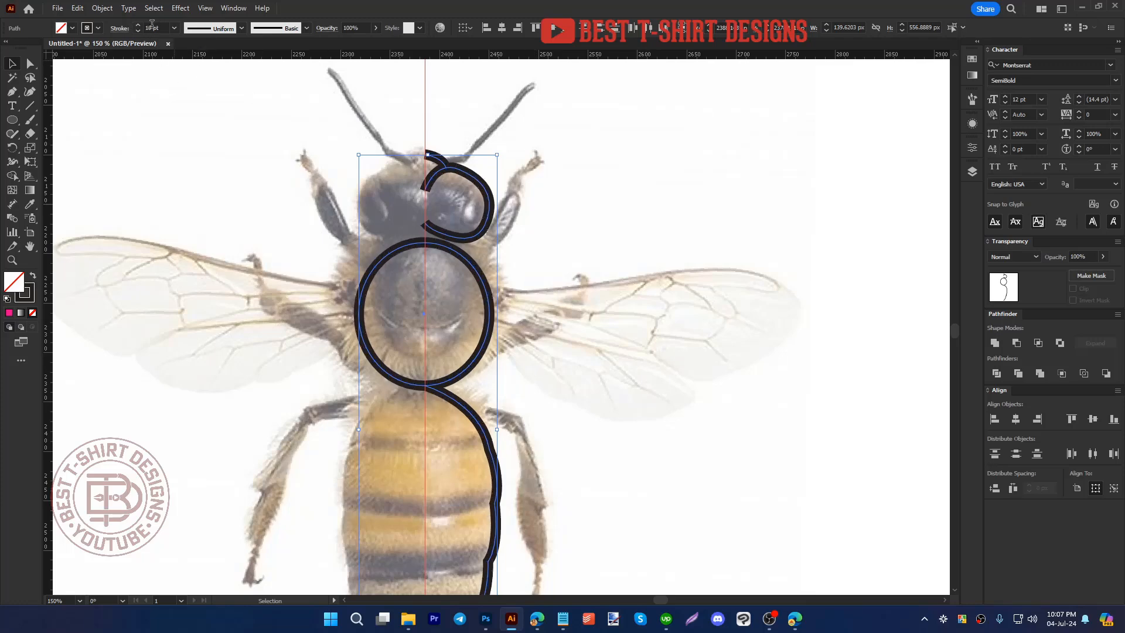
click(575, 300)
Step: Trace the right forewing with the Pen tool as an open outline starting and ending on the thorax ellipse
scroll(576, 300, down, 1)
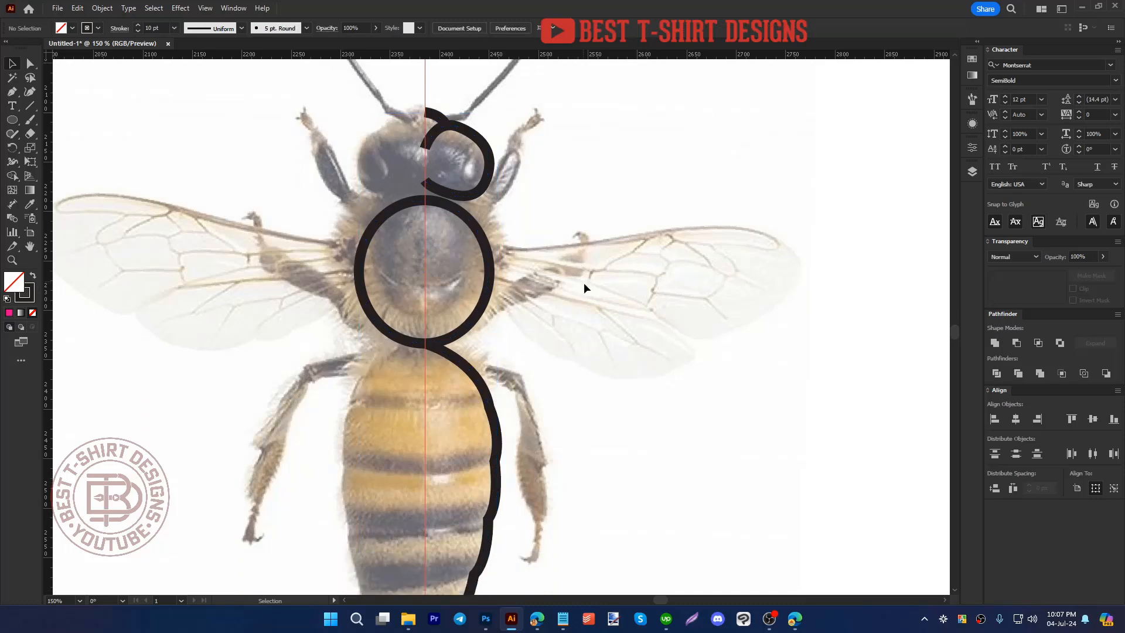
click(12, 94)
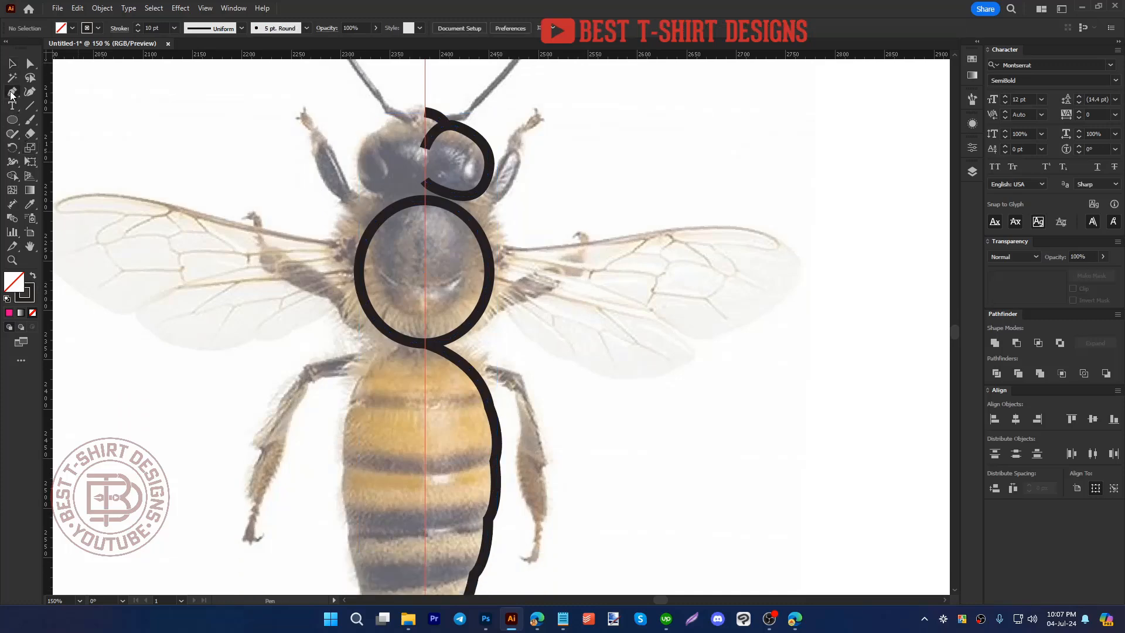
click(485, 245)
drag(619, 238, 671, 224)
drag(793, 252, 815, 280)
drag(683, 335, 612, 321)
click(540, 291)
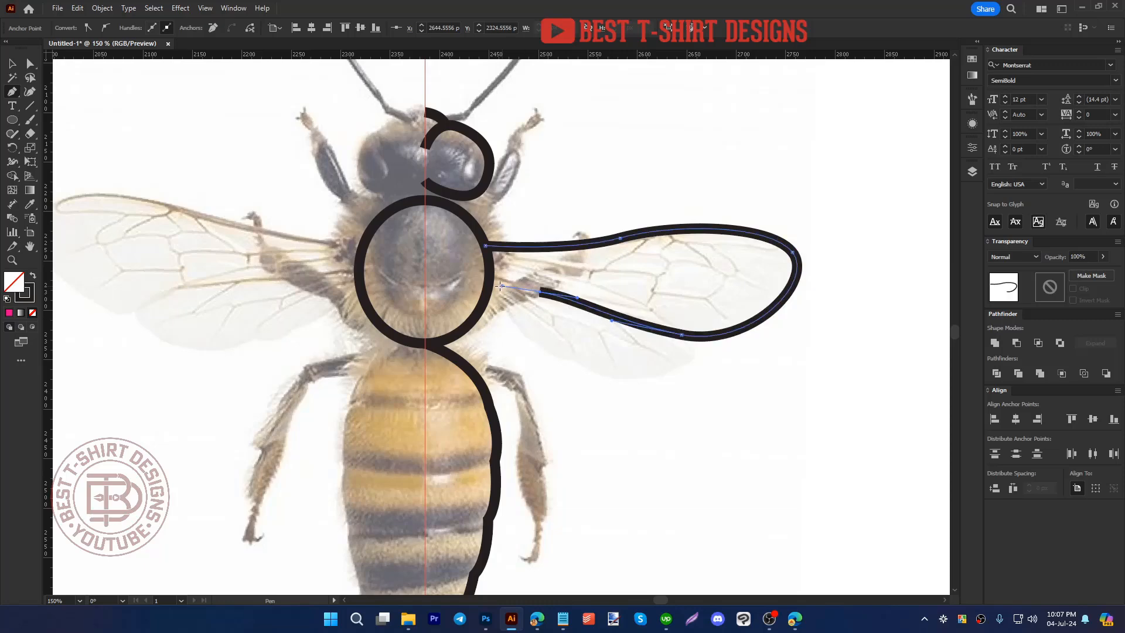
drag(488, 285, 697, 404)
key(Escape)
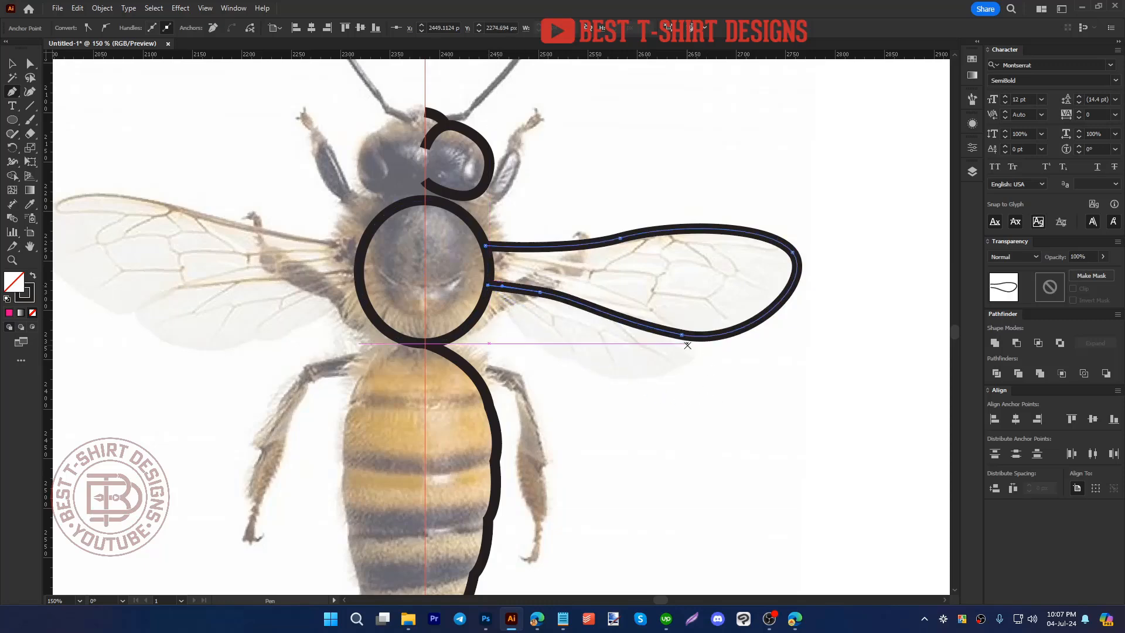
Step: Trace the right hindwing with the Pen tool as an open outline from the forewing's lower edge to the thorax ellipse
click(672, 332)
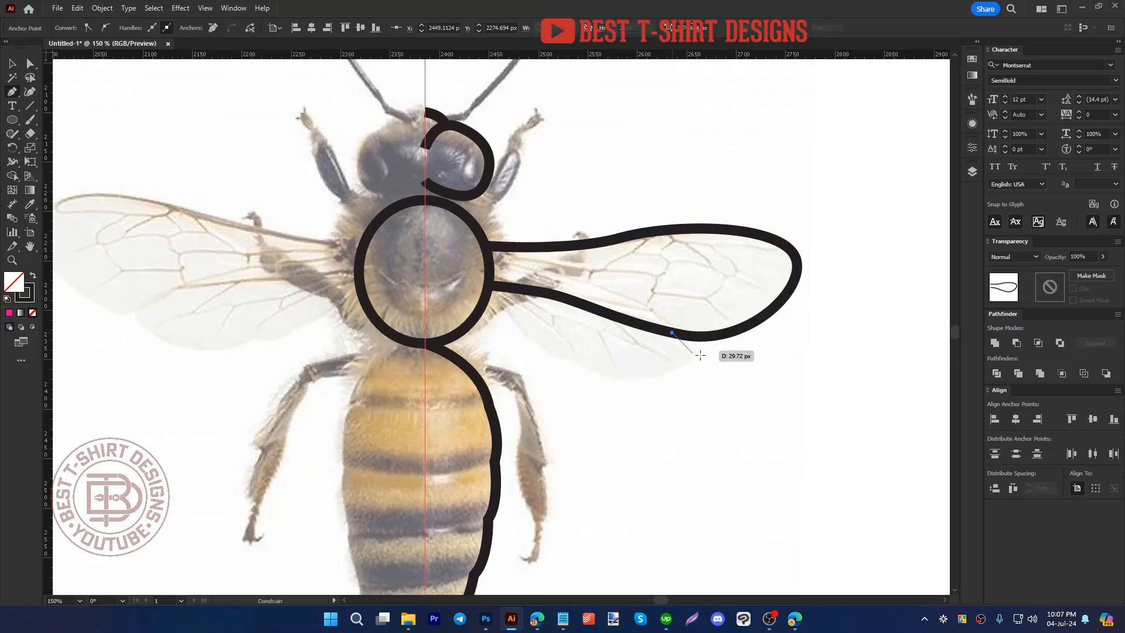
drag(698, 352, 698, 367)
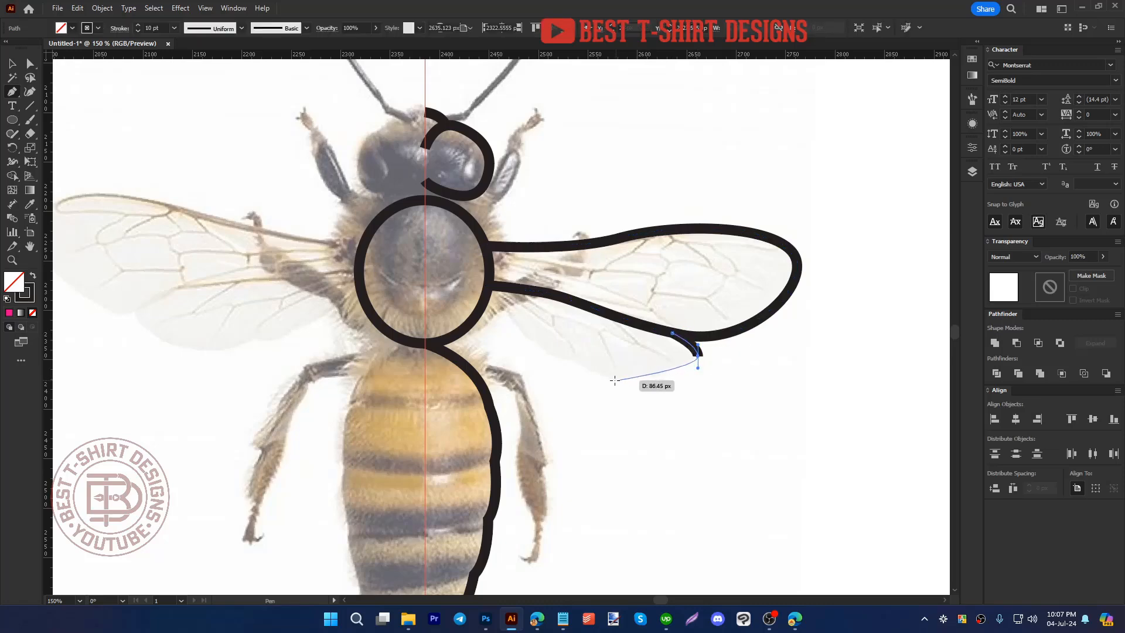
drag(602, 377, 571, 365)
drag(520, 333, 473, 301)
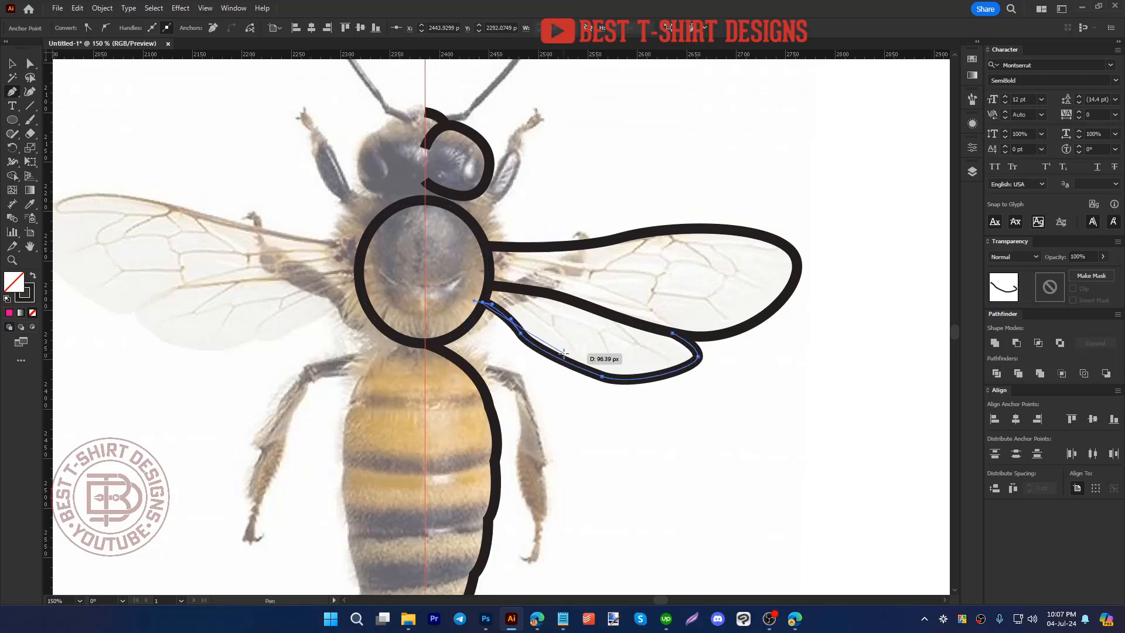
key(ctrl+z)
key(ctrl+z)
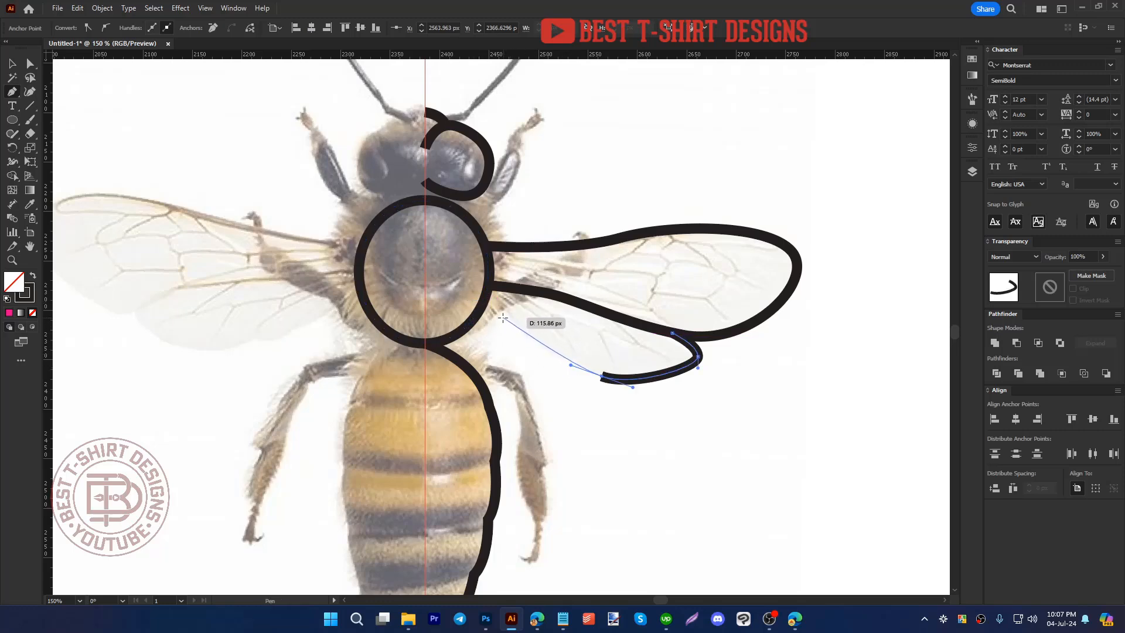
drag(502, 317, 491, 303)
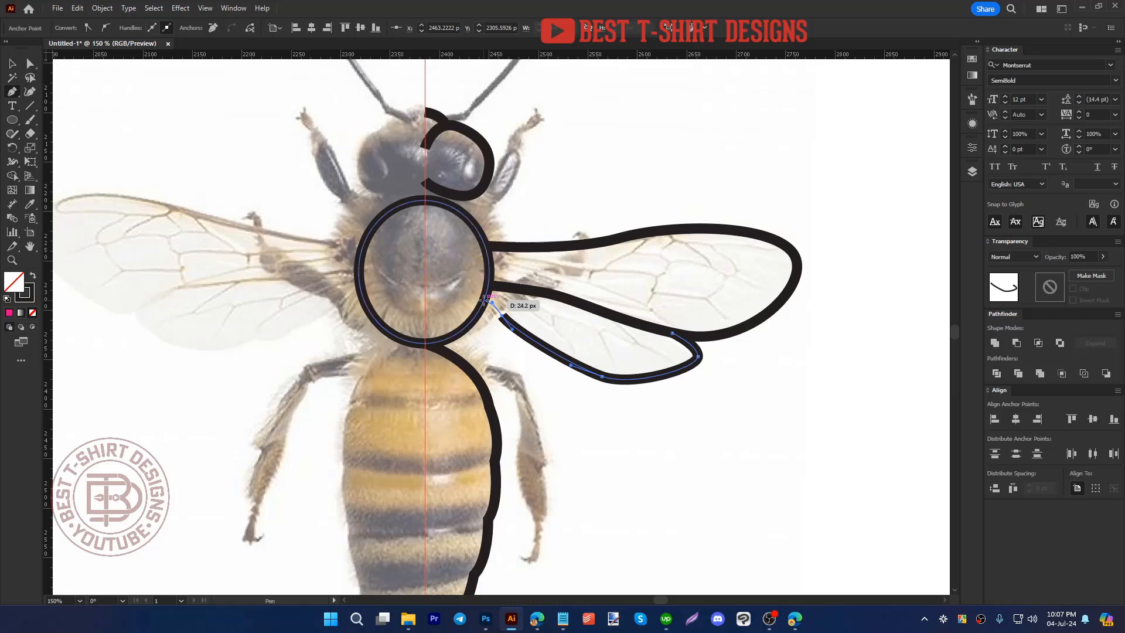
ctrl+click(641, 424)
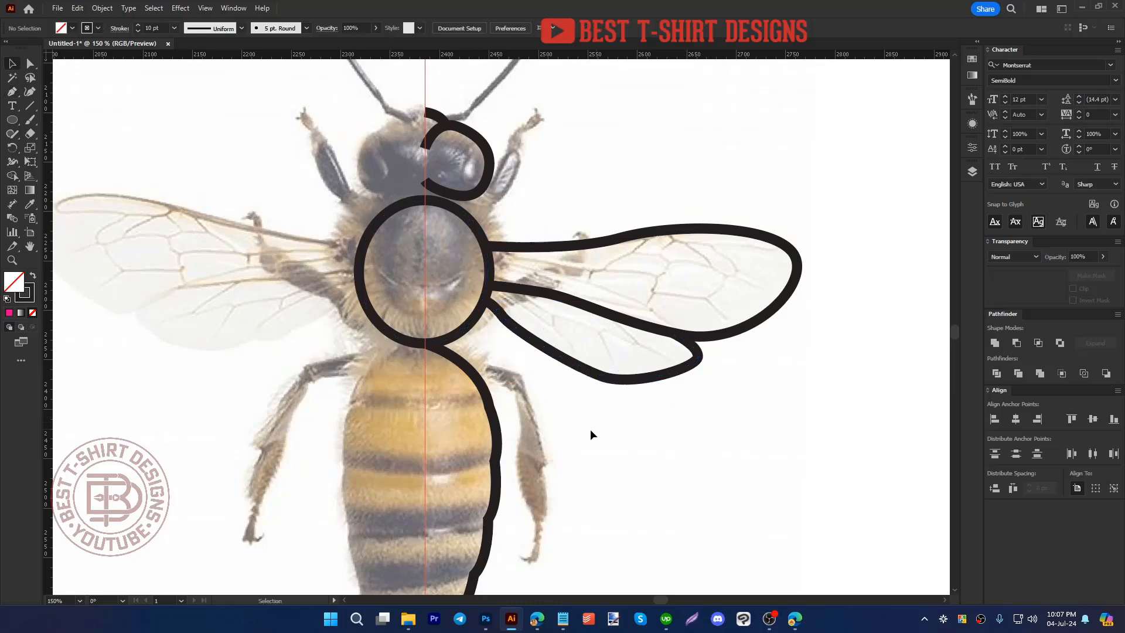
Step: Trace the inner edge of the right hind leg with the Pen tool from the abdomen outline down to the foot
scroll(562, 424, up, 3)
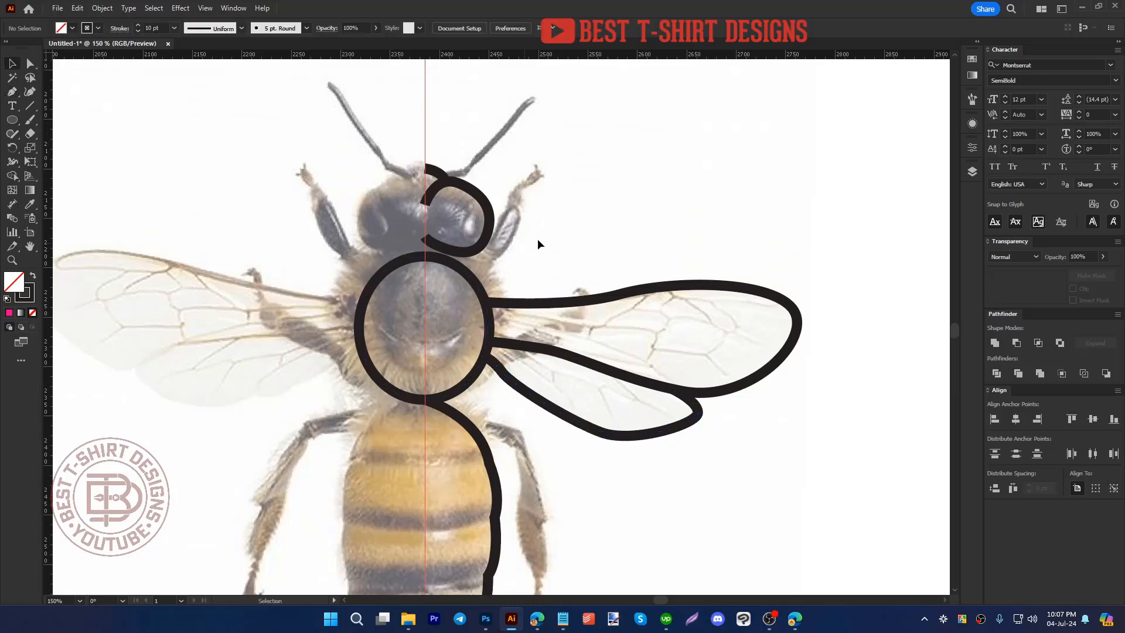
click(13, 92)
scroll(522, 375, down, 5)
scroll(530, 368, up, 1)
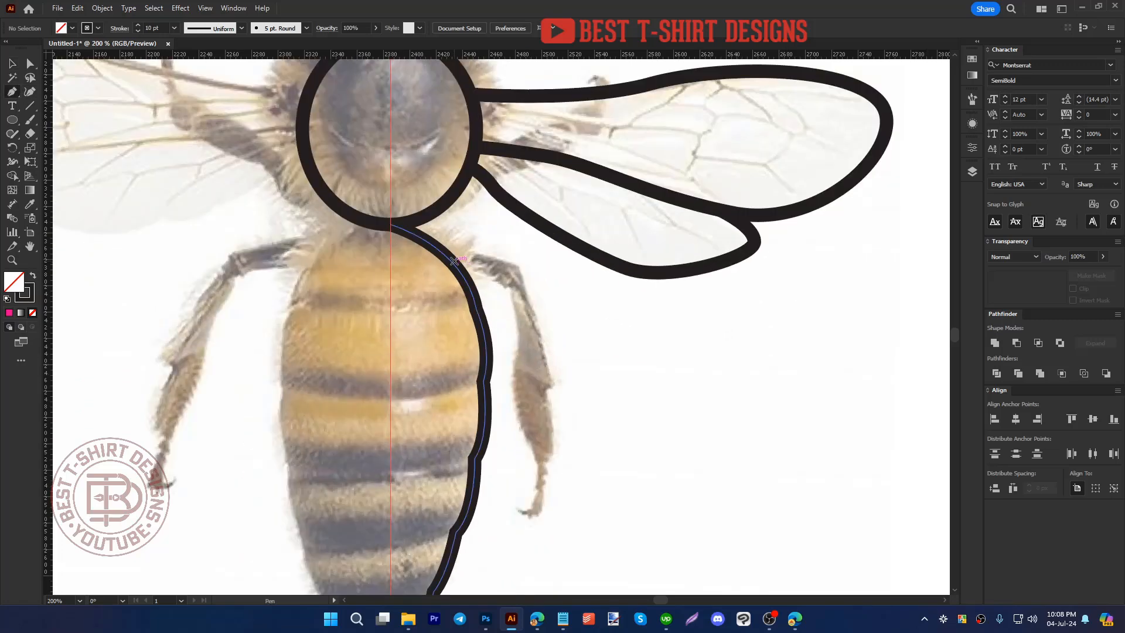
click(453, 265)
drag(508, 287, 515, 296)
click(521, 329)
drag(511, 386, 514, 407)
drag(529, 447, 539, 482)
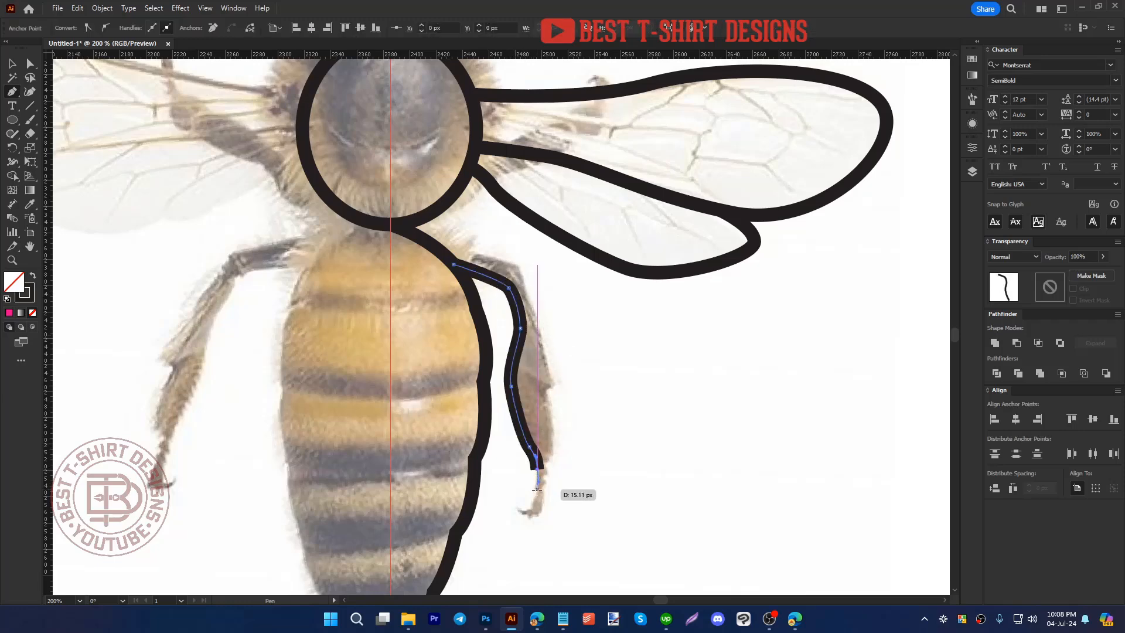
click(537, 490)
click(529, 505)
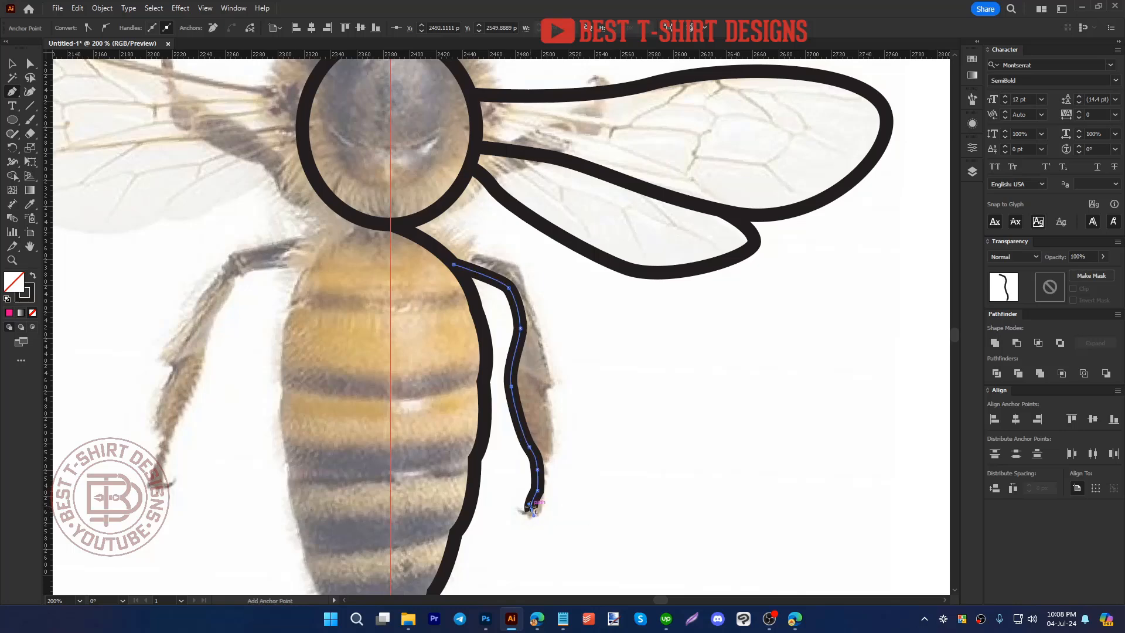
Step: Extend the hind leg path into a pointed claw at the foot and set the path's stroke weight to 2 pt
scroll(530, 522, up, 4)
drag(469, 466, 447, 452)
click(470, 467)
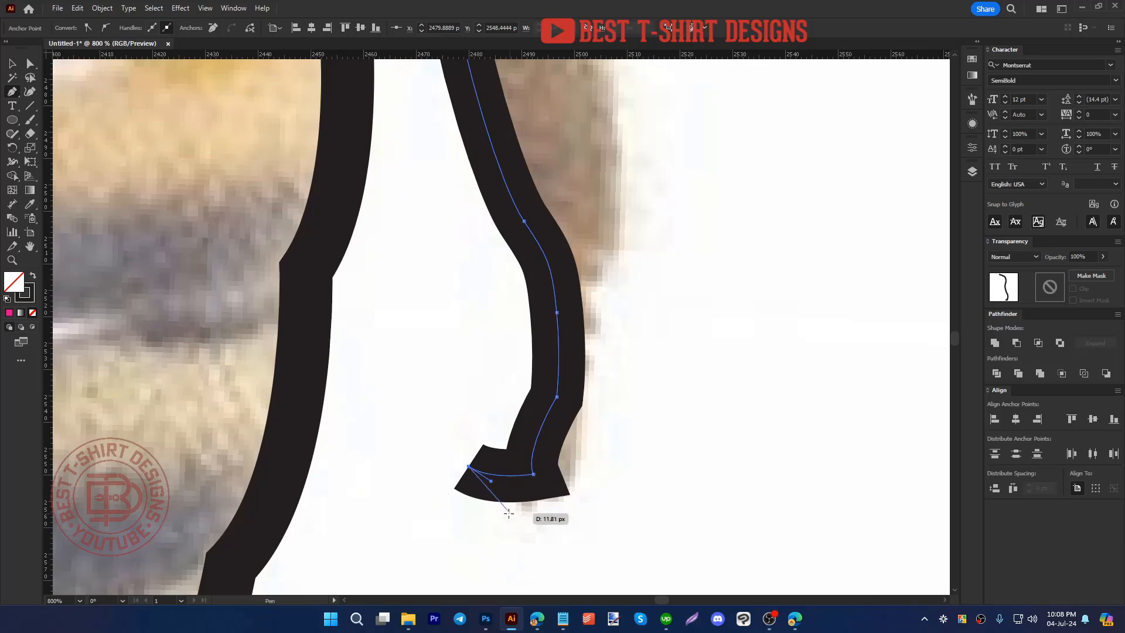
click(971, 149)
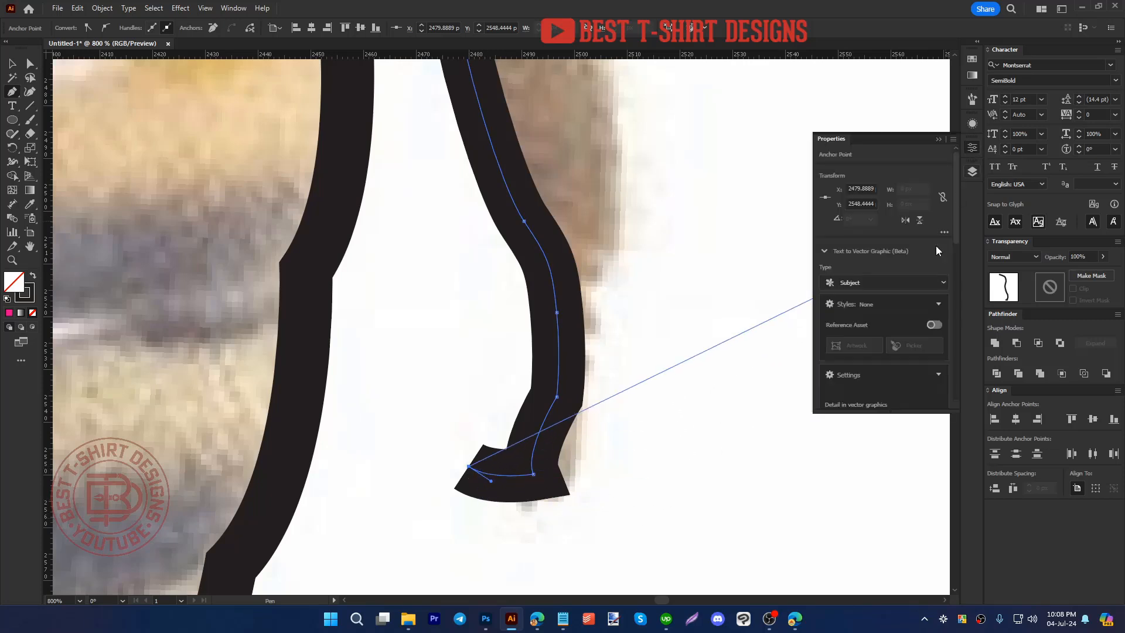
scroll(886, 372, down, 5)
scroll(891, 344, down, 8)
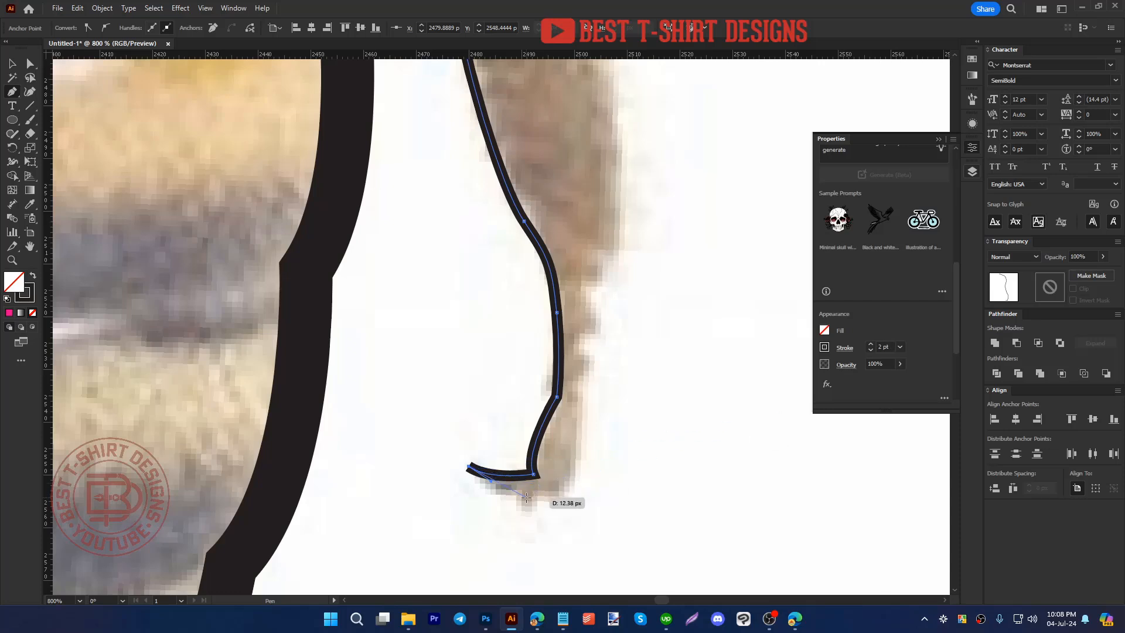
Step: Trace the outer edge of the hind leg from the claw around the foot and up the lower segment to the joint
drag(540, 498, 582, 435)
drag(589, 348, 598, 323)
click(594, 258)
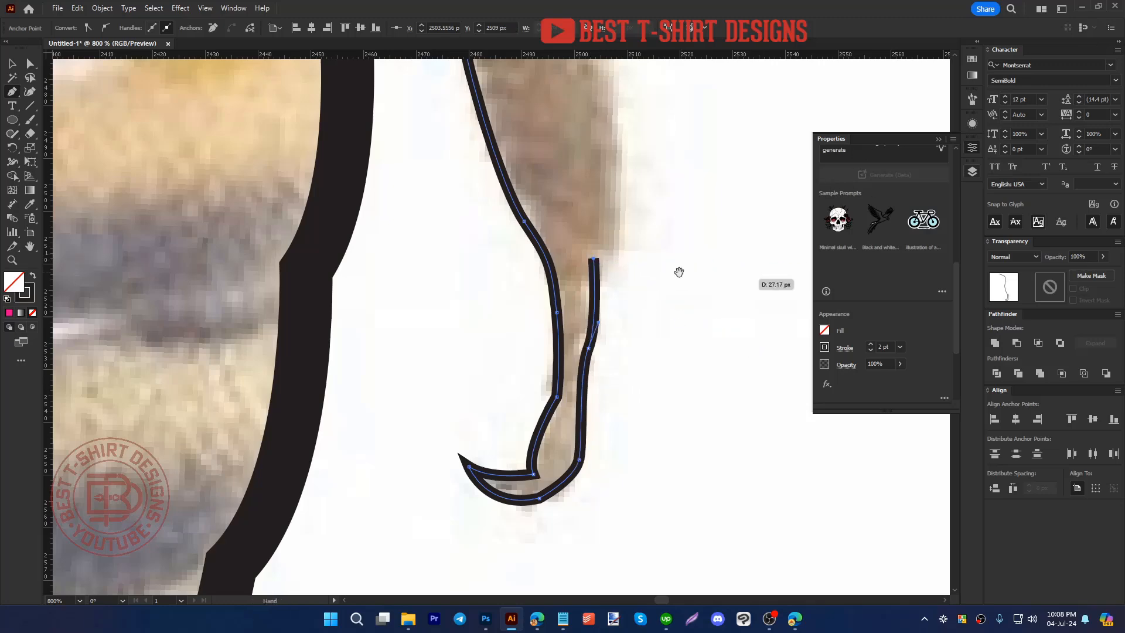
drag(678, 271, 520, 480)
drag(441, 191, 507, 322)
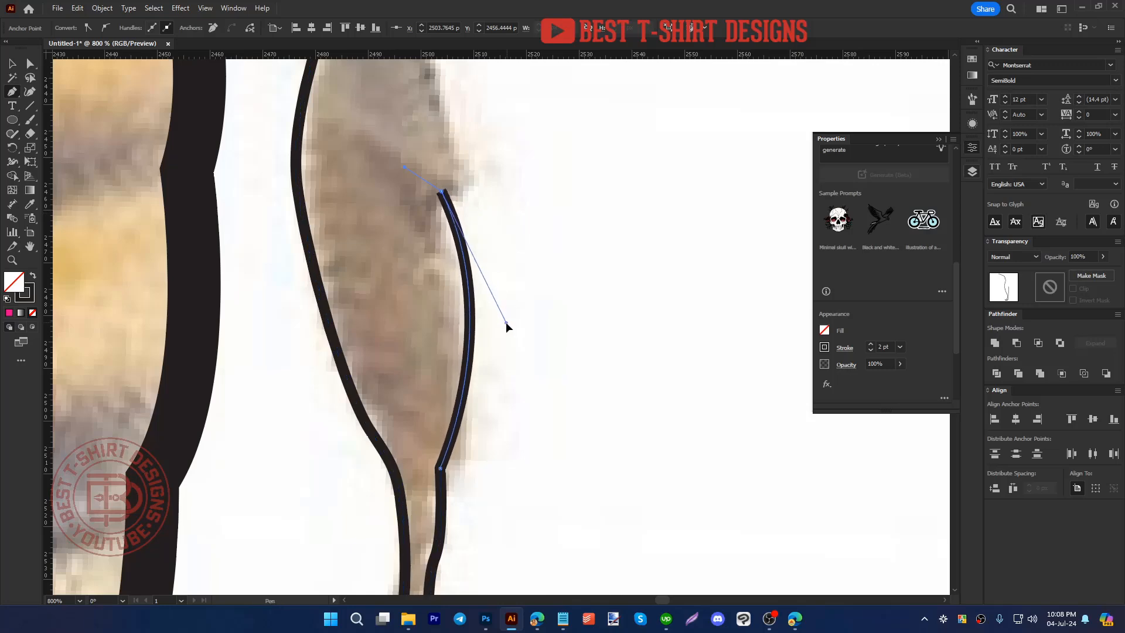
Step: Continue the hind leg's outer edge past the joint to the abdomen, close the outline at its starting point and deselect it
scroll(583, 359, down, 3)
scroll(577, 352, up, 1)
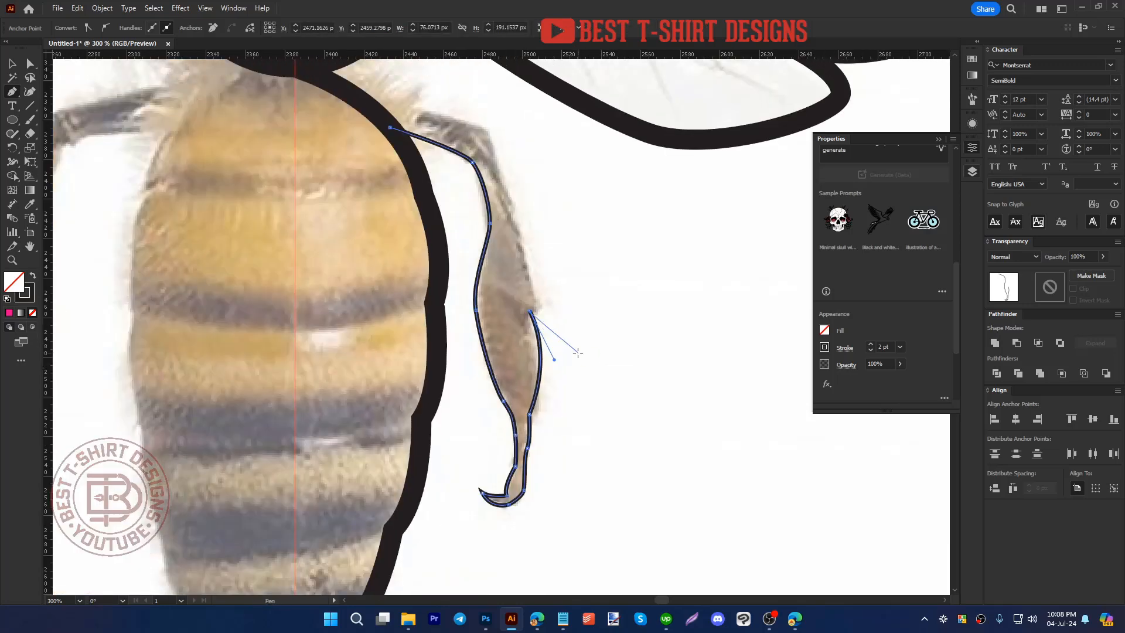
click(539, 302)
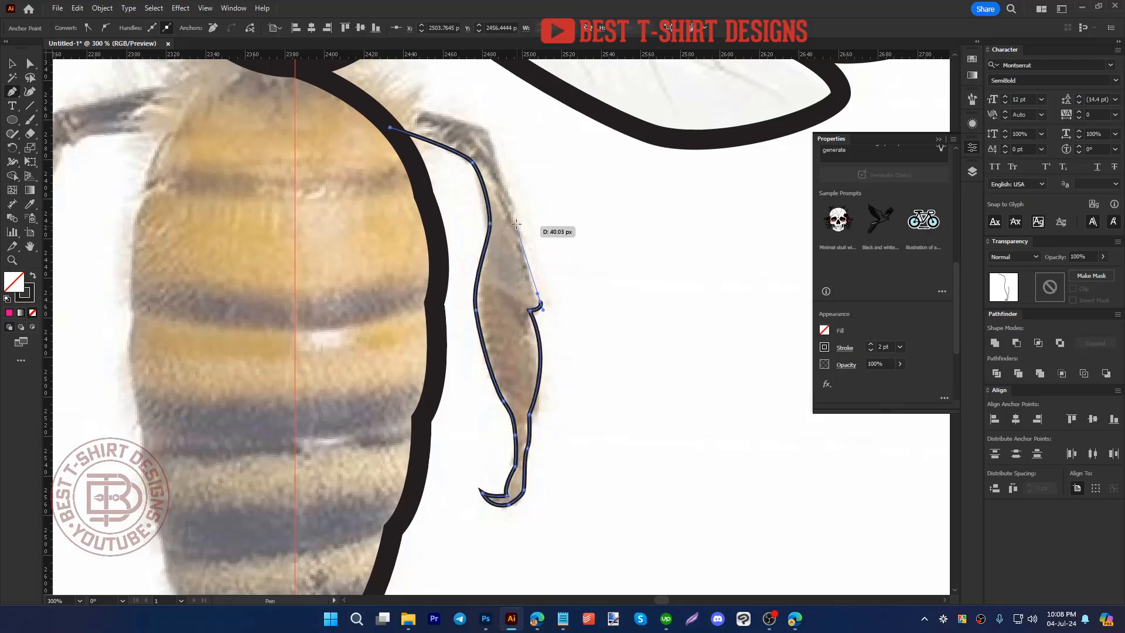
click(484, 126)
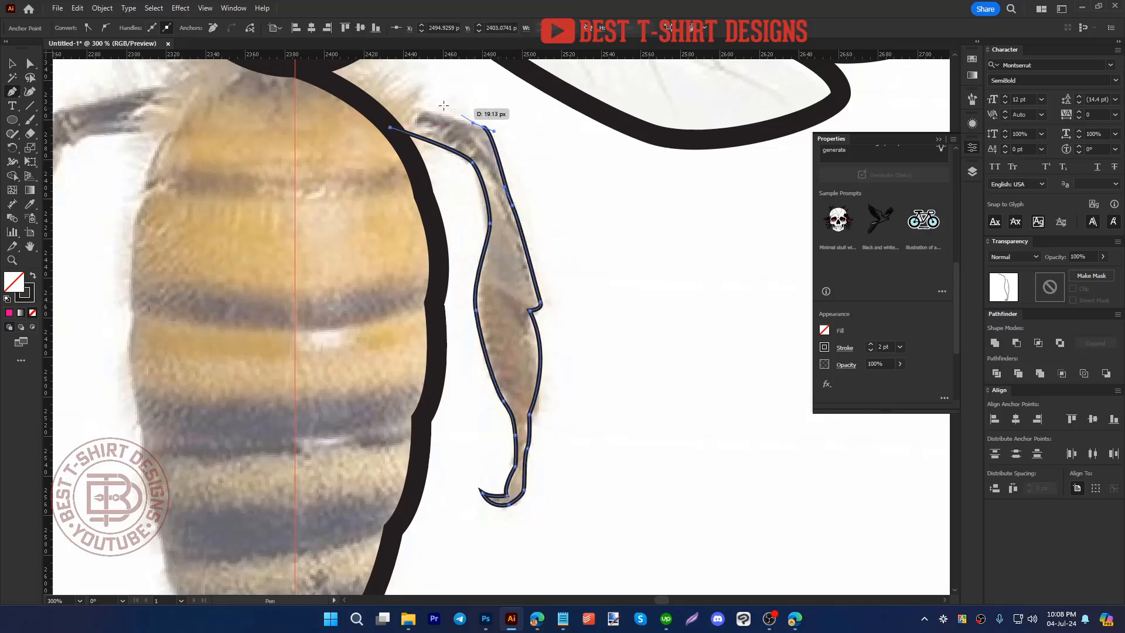
click(349, 93)
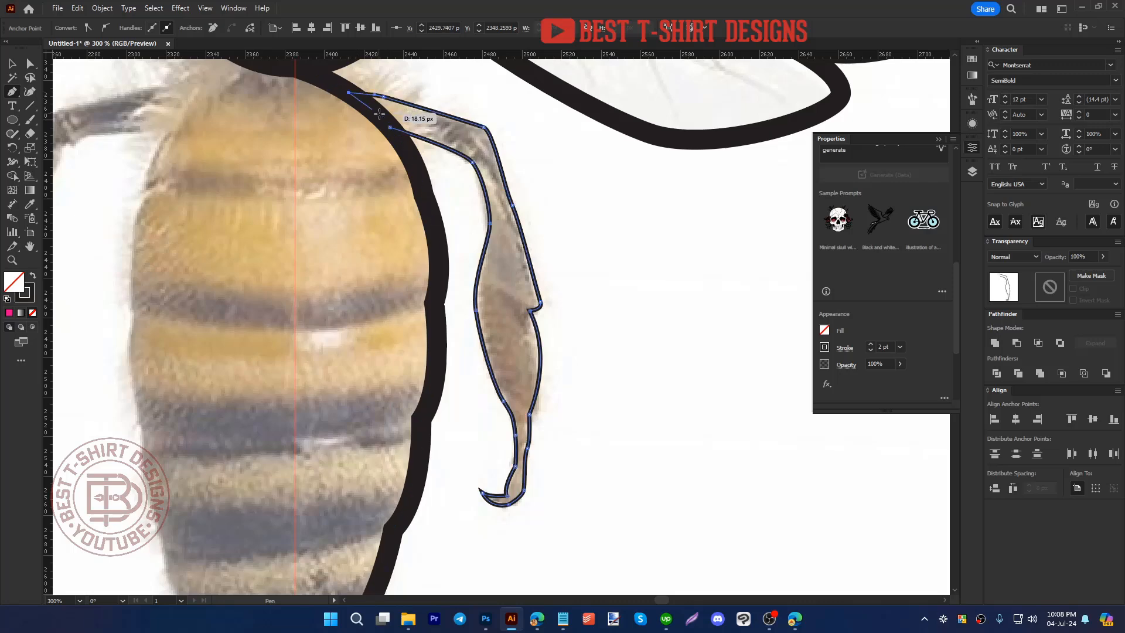
click(390, 126)
key(v)
scroll(600, 336, down, 2)
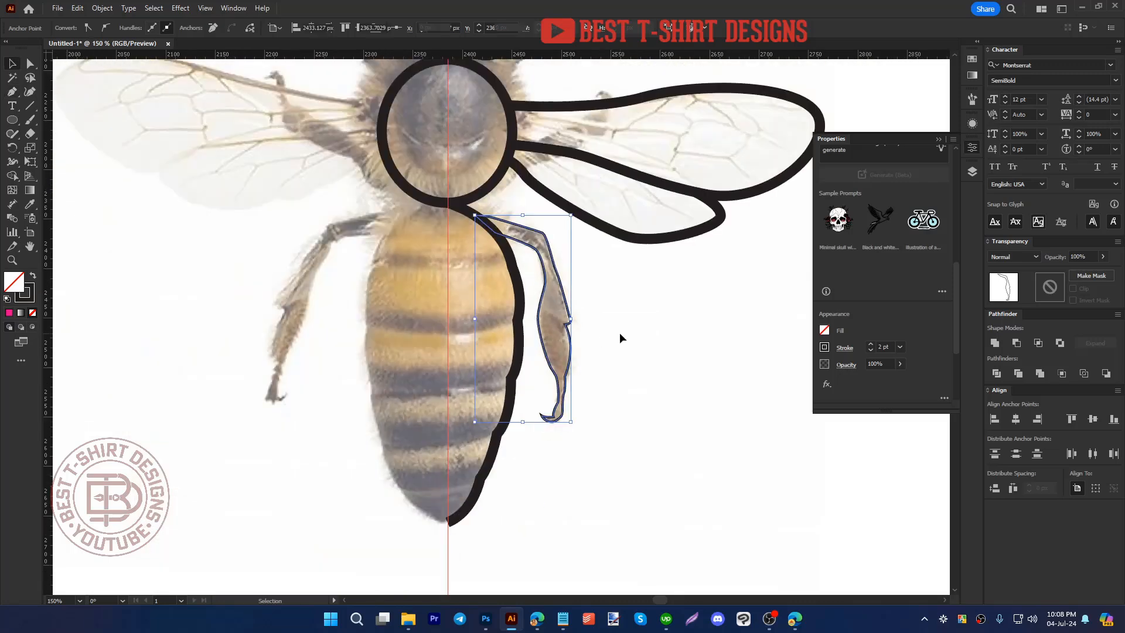
click(620, 332)
Step: Trace the inner edge of the right front leg with the Pen tool from below the eye up and around the claw tip
scroll(620, 332, up, 3)
scroll(579, 166, up, 3)
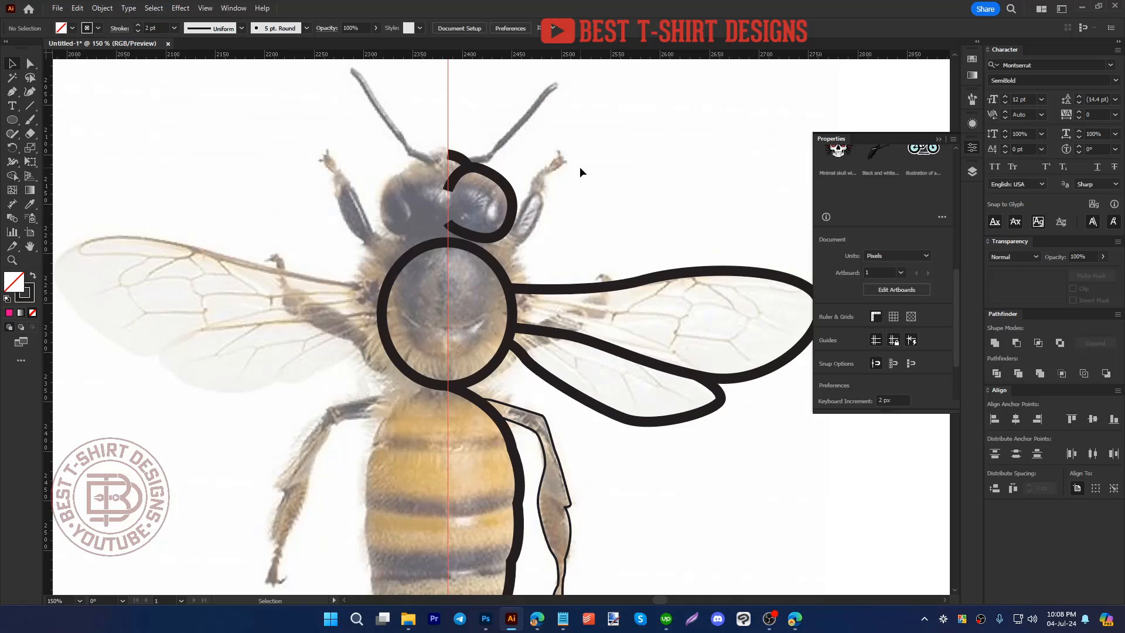
key(p)
scroll(580, 166, up, 2)
scroll(536, 283, up, 1)
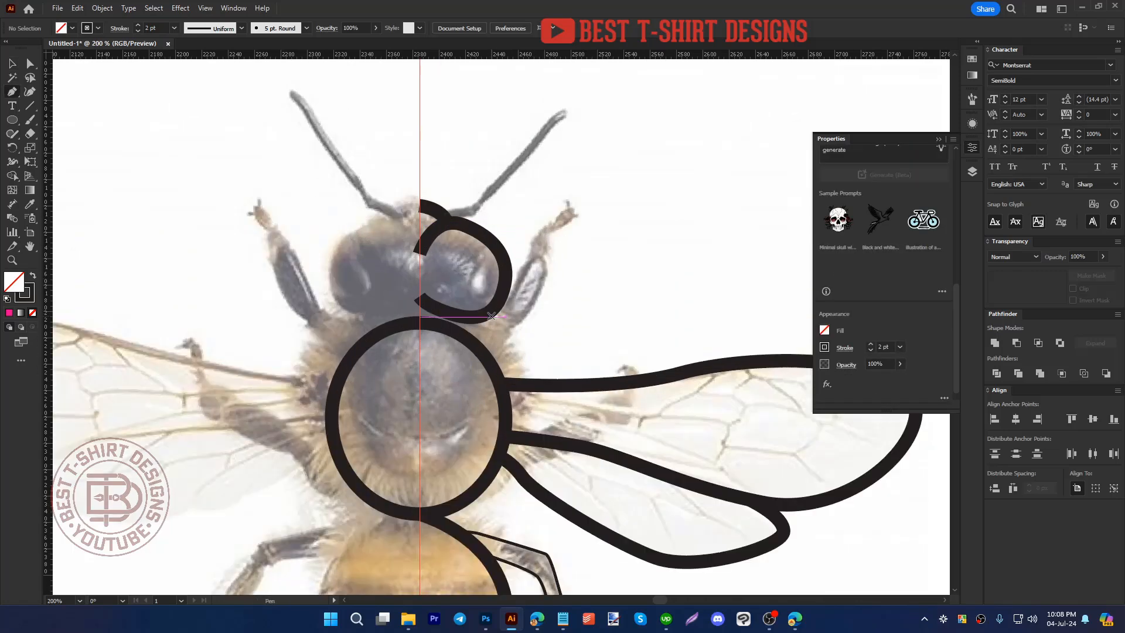
click(491, 316)
drag(513, 259, 533, 201)
click(571, 208)
scroll(583, 198, up, 4)
drag(555, 250, 555, 287)
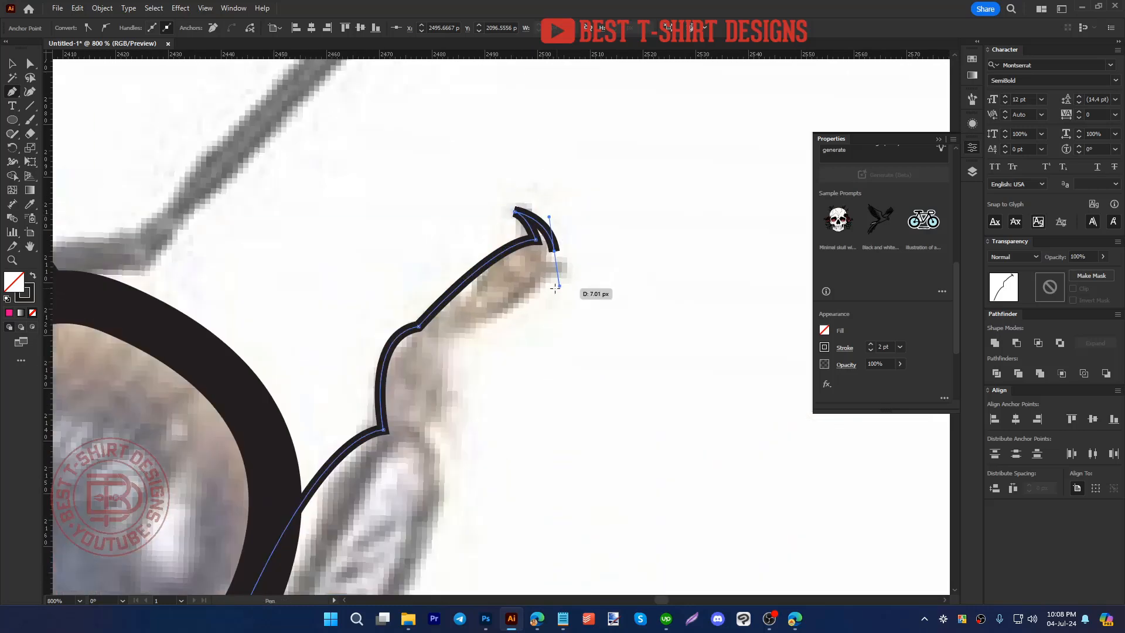
Step: Trace the front leg's outer edge down its segments to the thorax, close the outline beneath the eye and deselect it
drag(499, 314, 493, 318)
click(445, 339)
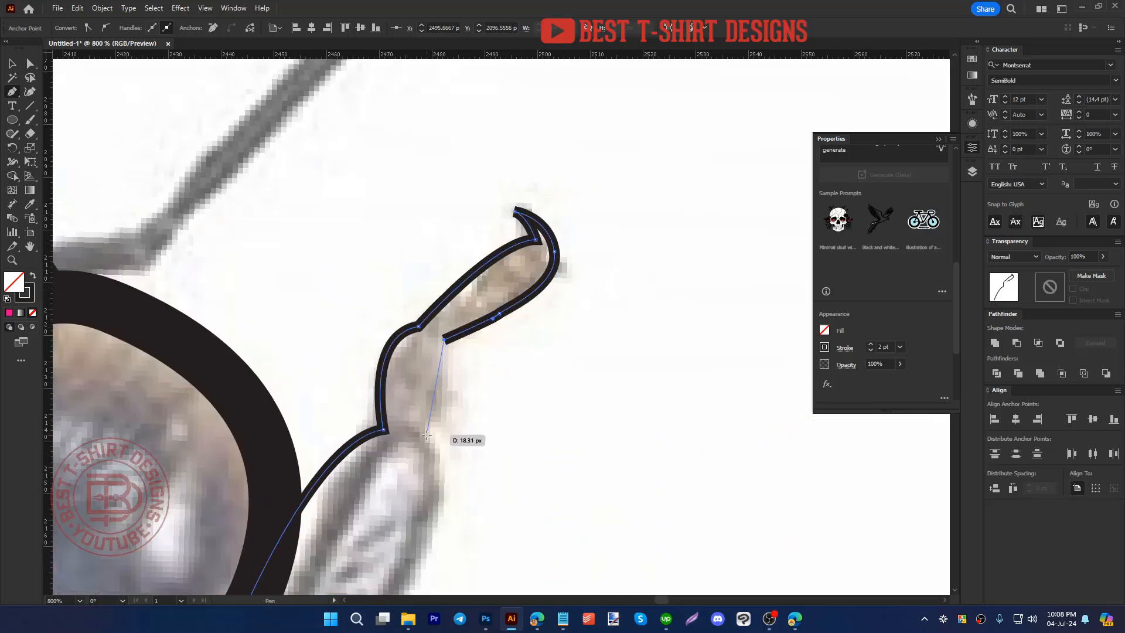
drag(422, 434, 394, 461)
drag(477, 412, 482, 335)
drag(374, 487, 345, 524)
drag(283, 559, 282, 559)
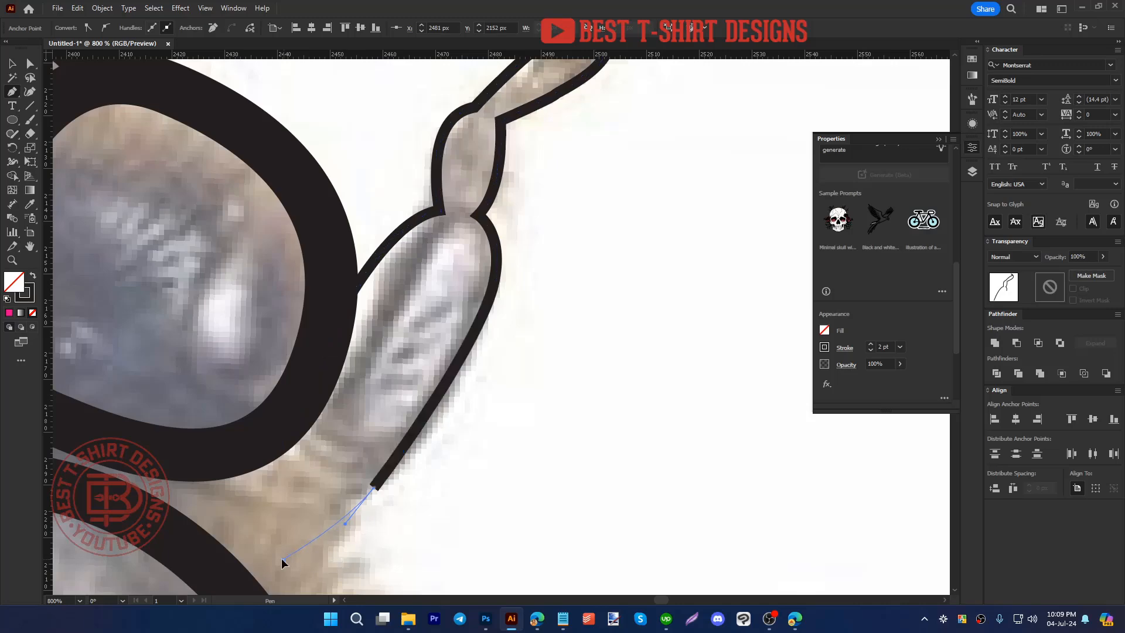
click(273, 455)
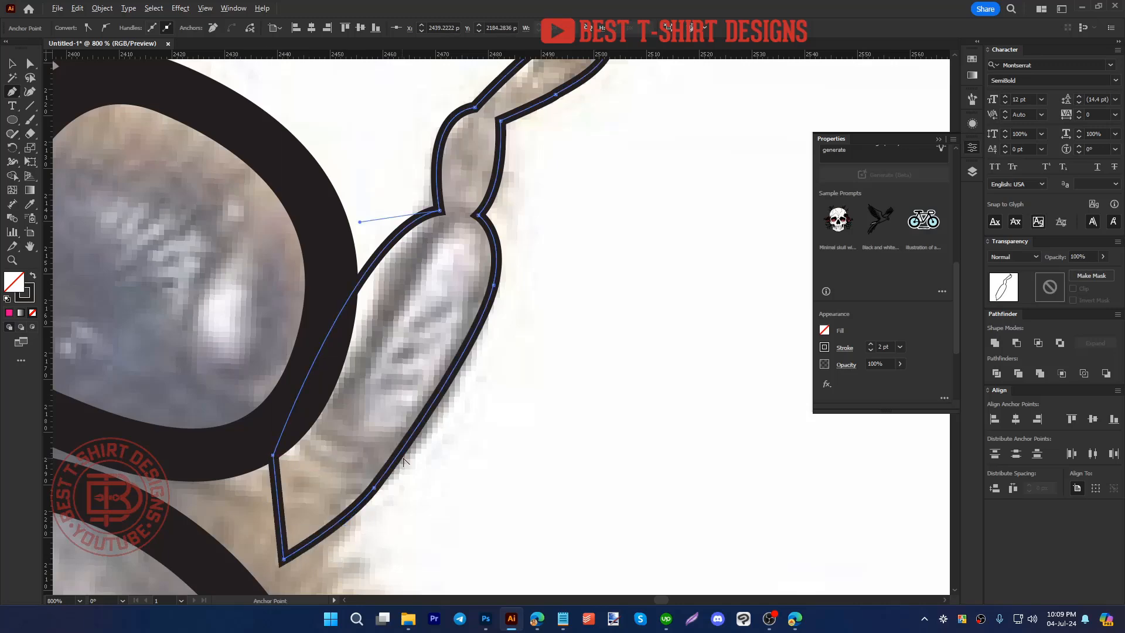
scroll(452, 436, down, 3)
key(v)
click(488, 406)
Step: Enlarge the thorax ellipse slightly and proportionally from its centre so it reaches the lower edge of the head outline
scroll(488, 406, down, 4)
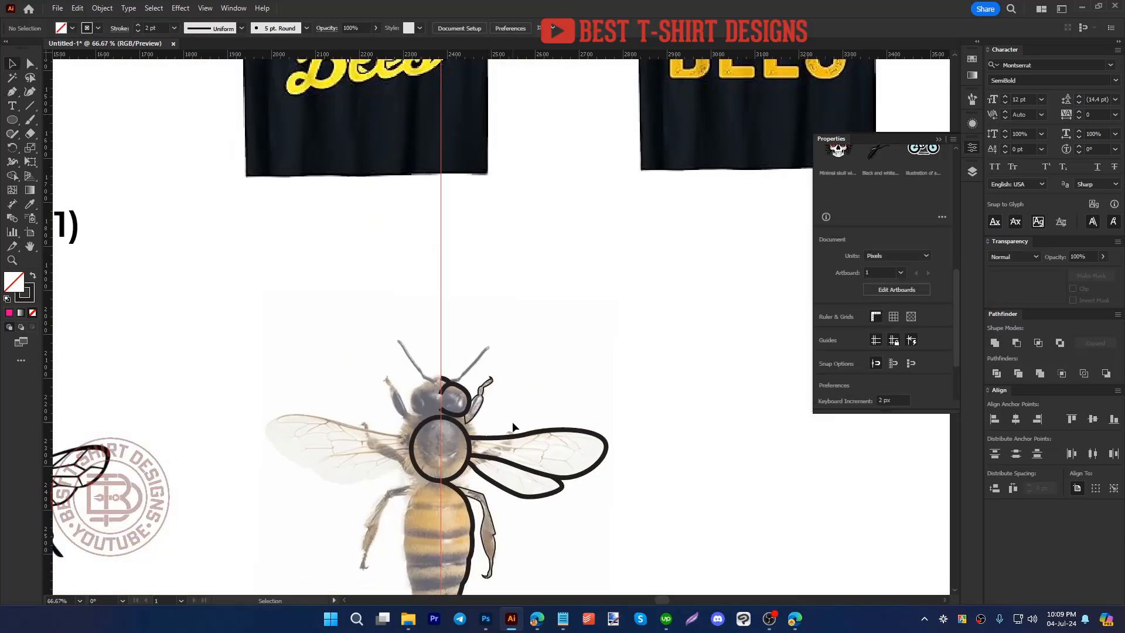
scroll(460, 440, up, 3)
click(492, 465)
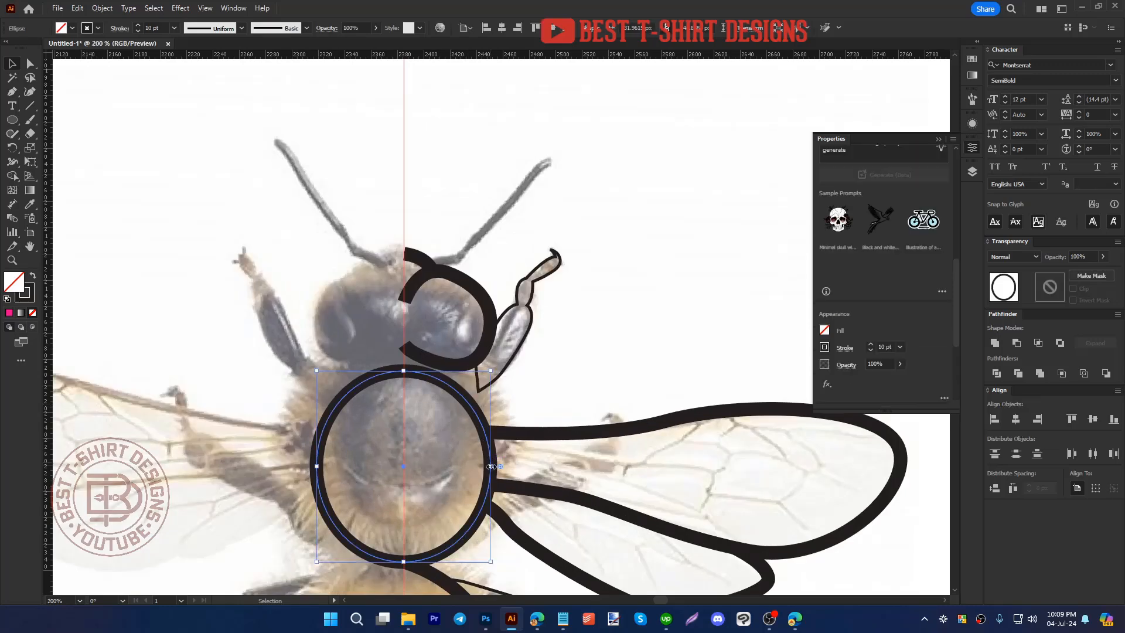
drag(492, 466, 504, 468)
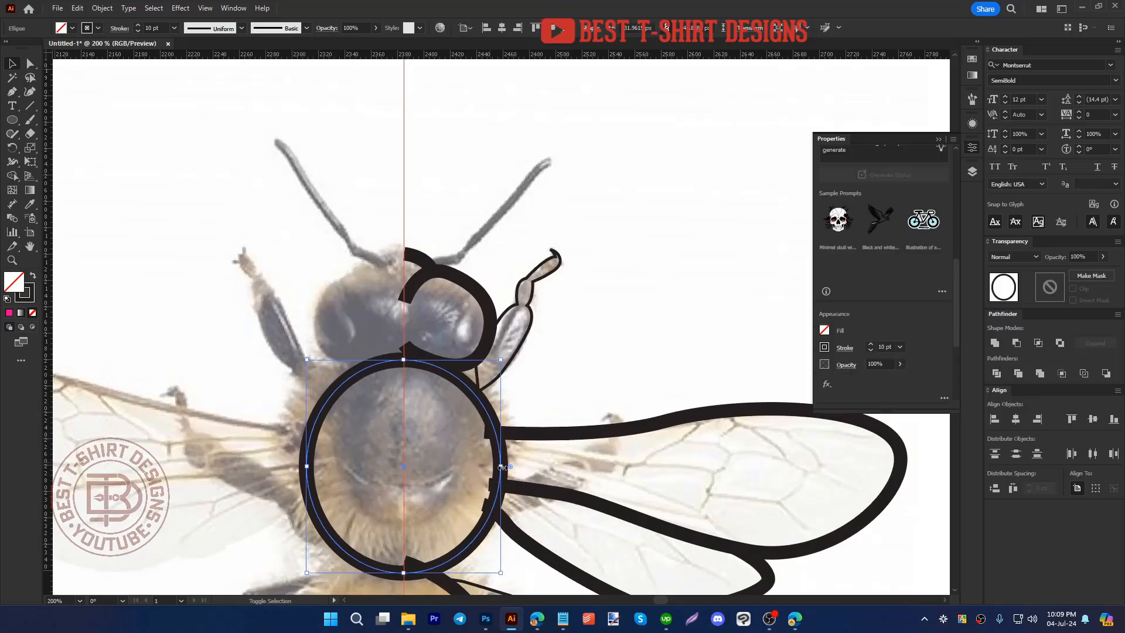
click(568, 388)
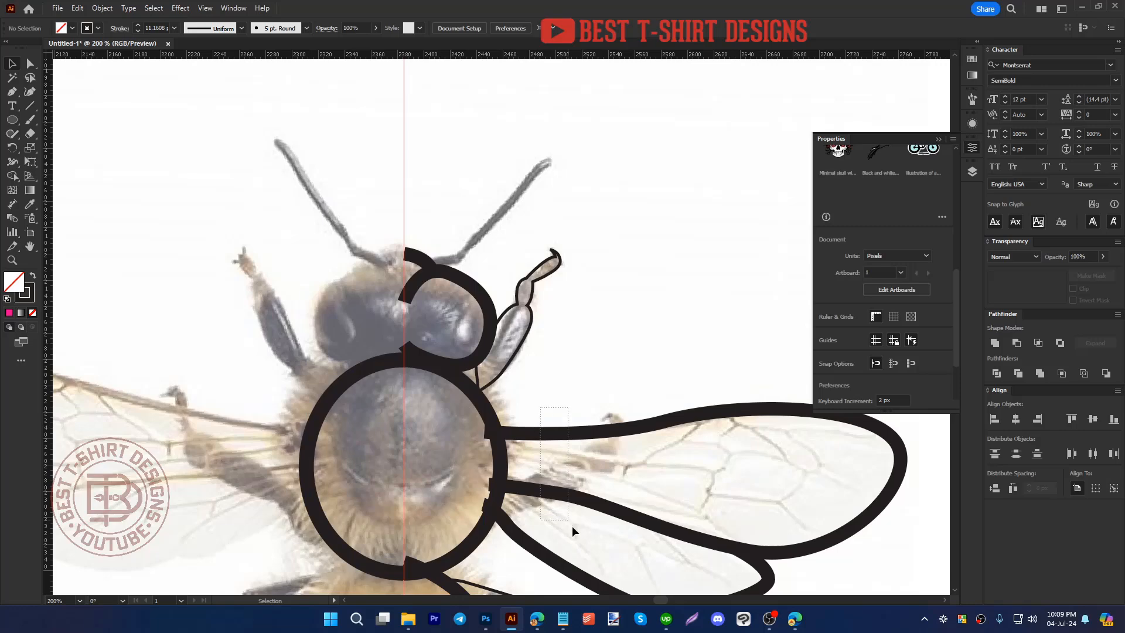
Step: Select both right wing outlines and nudge them outward so their inner ends sit on the enlarged thorax ellipse
drag(572, 526, 575, 529)
shift+click(567, 569)
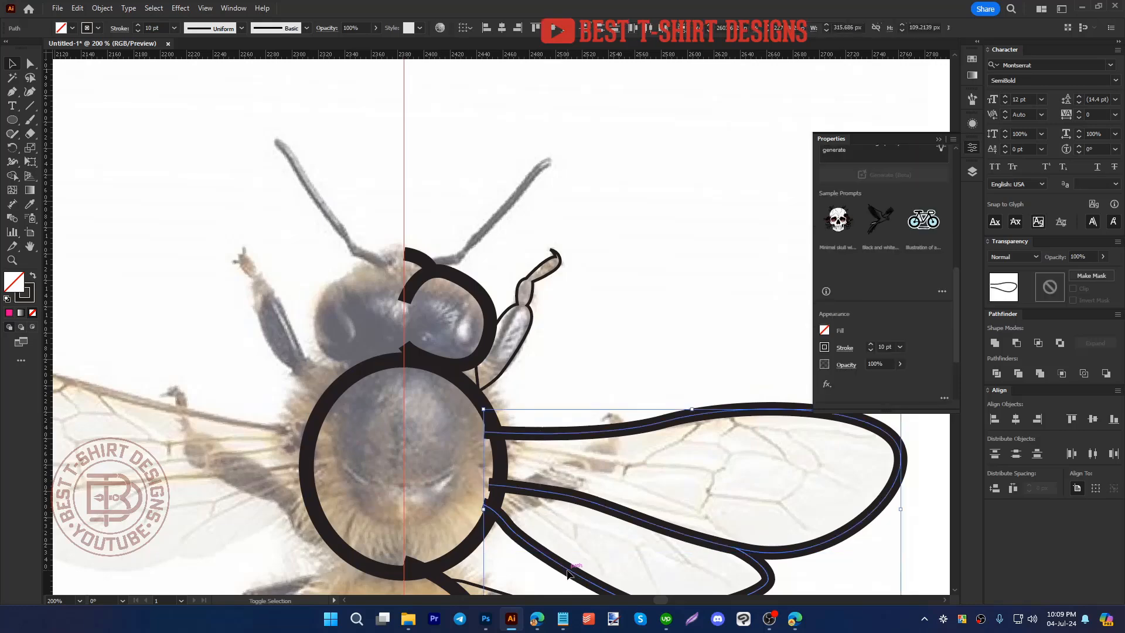
key(Right)
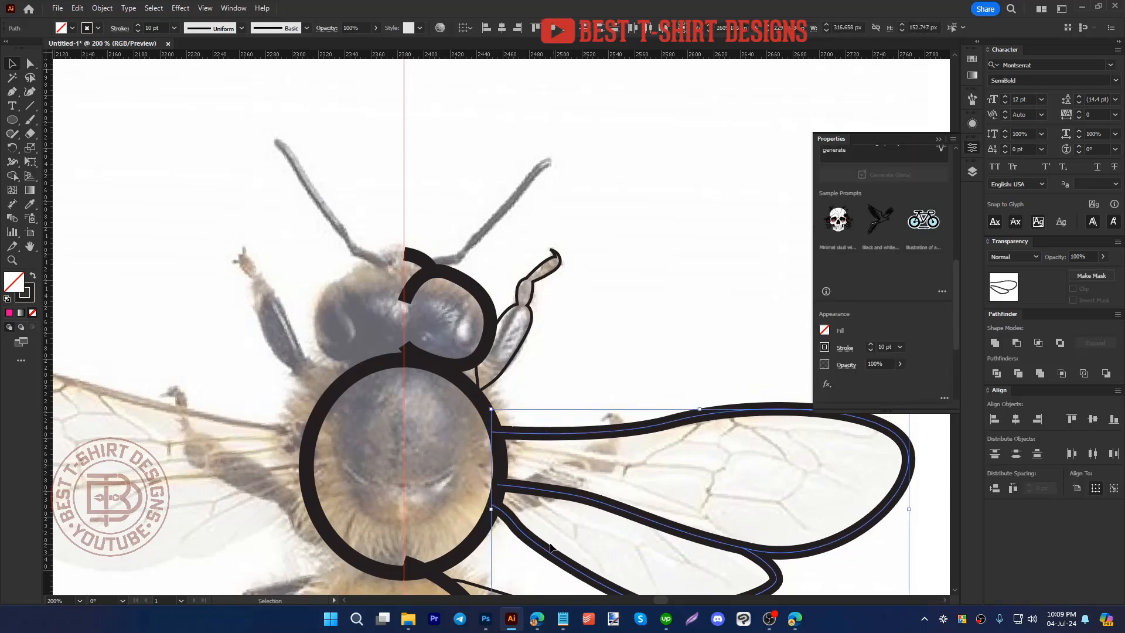
click(571, 507)
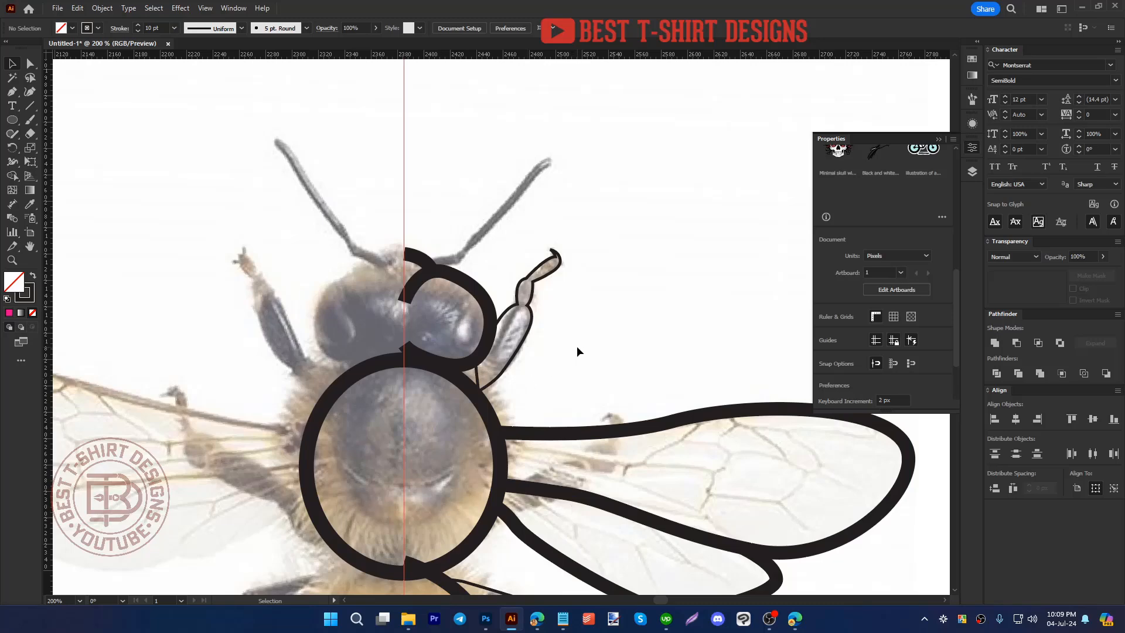
Step: Trace the right antenna from the top of the head to its tip and back as a closed shape, fill it solid black without stroke and deselect it
key(p)
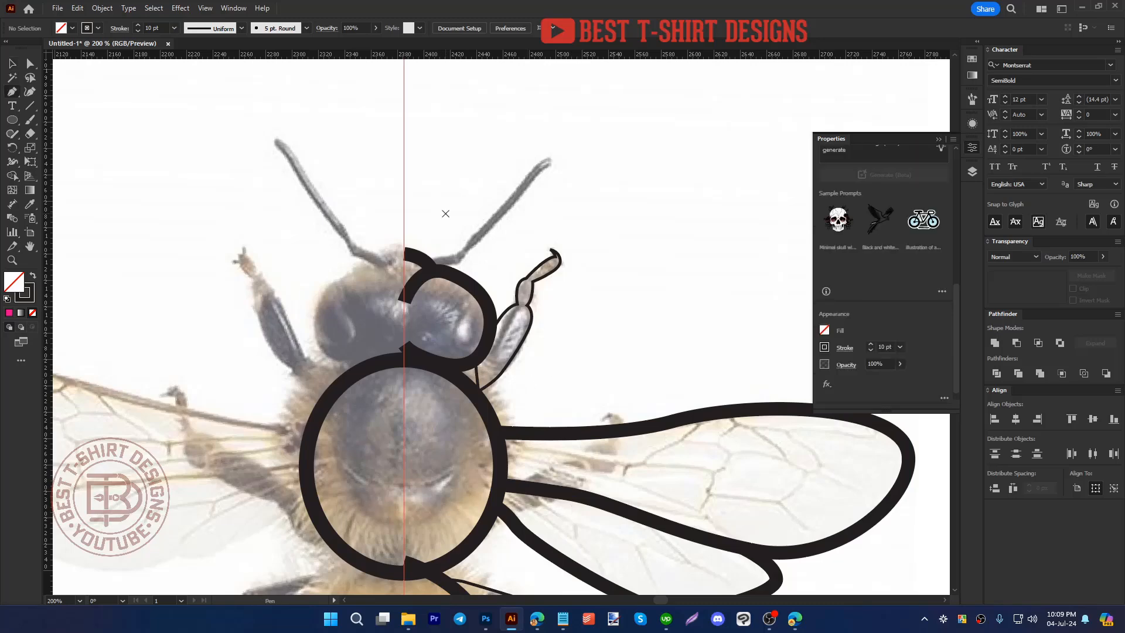
click(423, 260)
drag(456, 253, 496, 215)
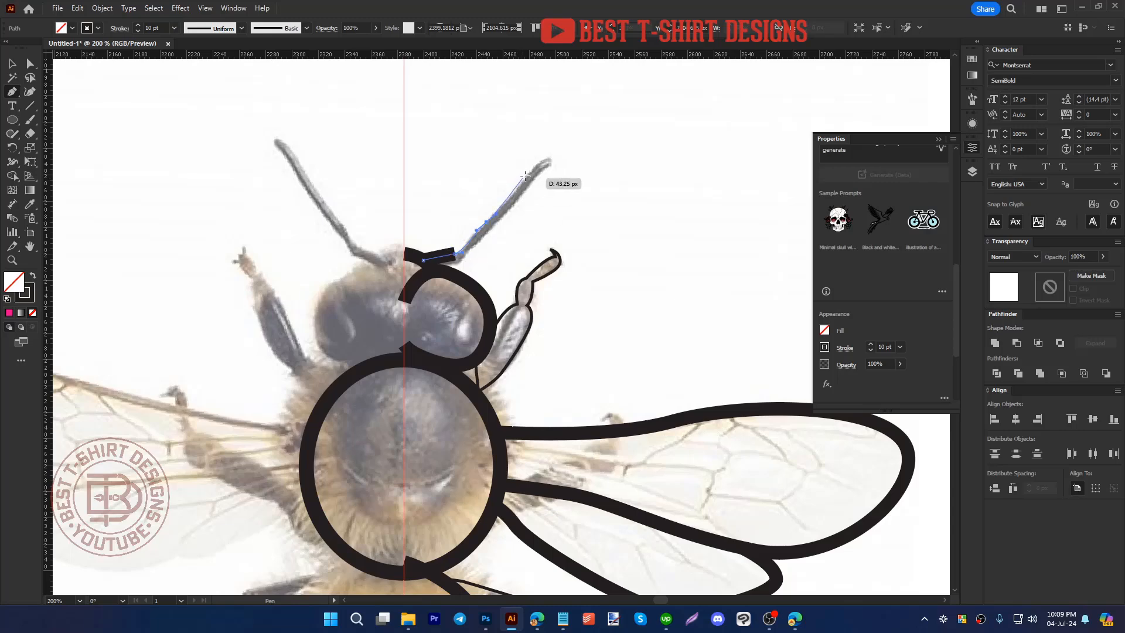
mouse_move(533, 169)
mouse_down()
mouse_move(553, 160)
mouse_move(463, 258)
mouse_up()
key(shift+x)
click(436, 266)
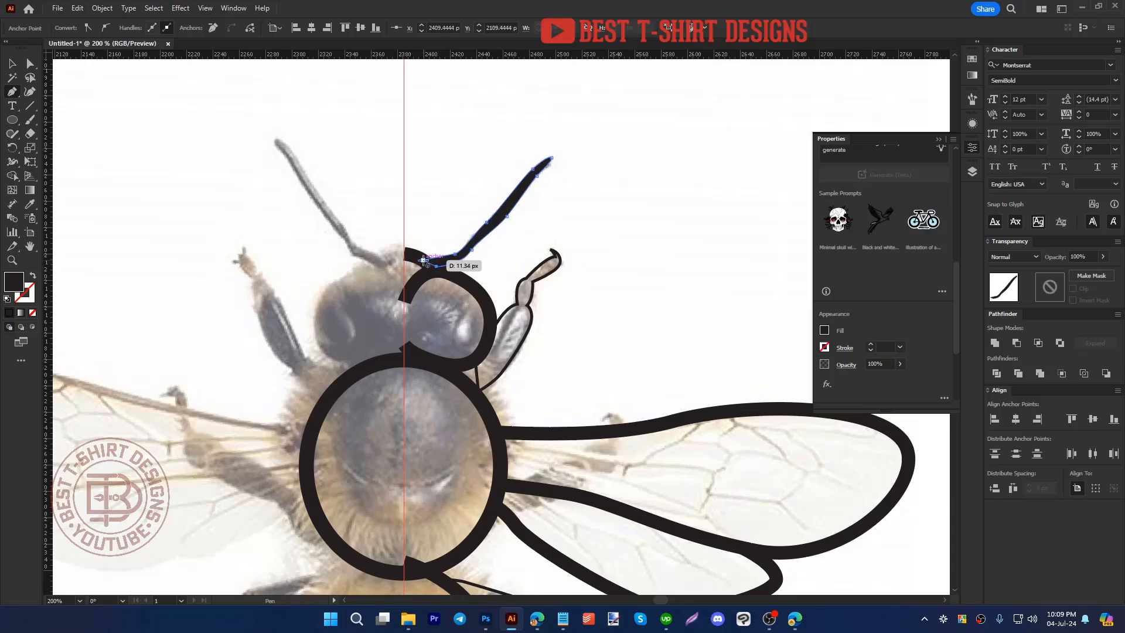
click(423, 260)
key(v)
click(568, 237)
Step: Delete the left anchor point of the thorax ellipse so that only its right half remains, and deselect it
scroll(447, 189, down, 3)
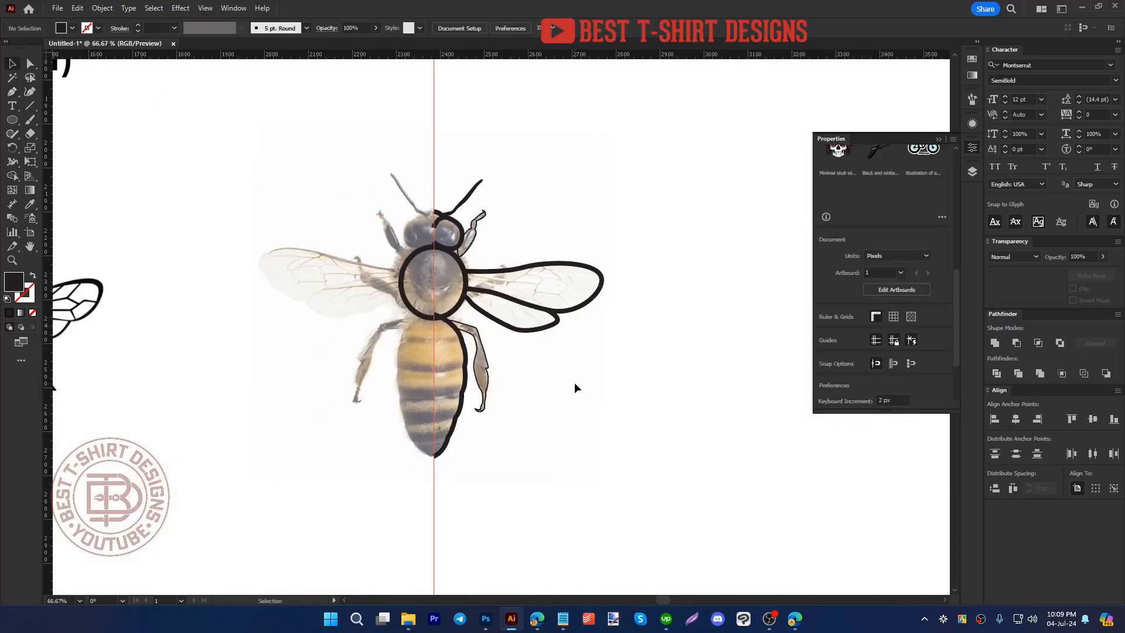
scroll(448, 385, up, 1)
scroll(604, 427, up, 2)
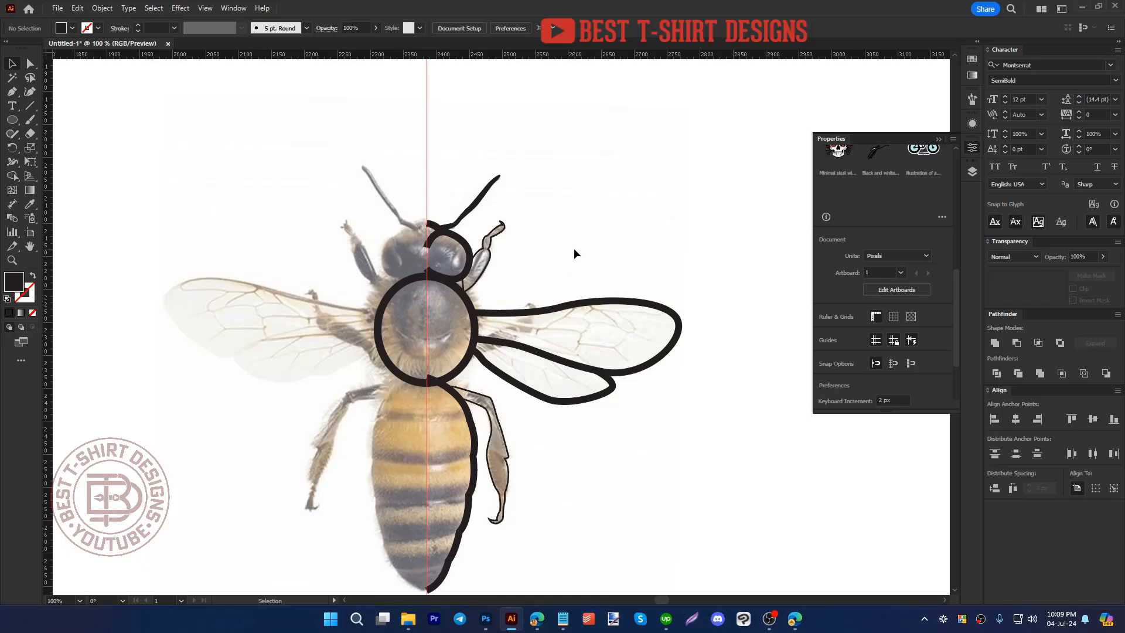
click(378, 331)
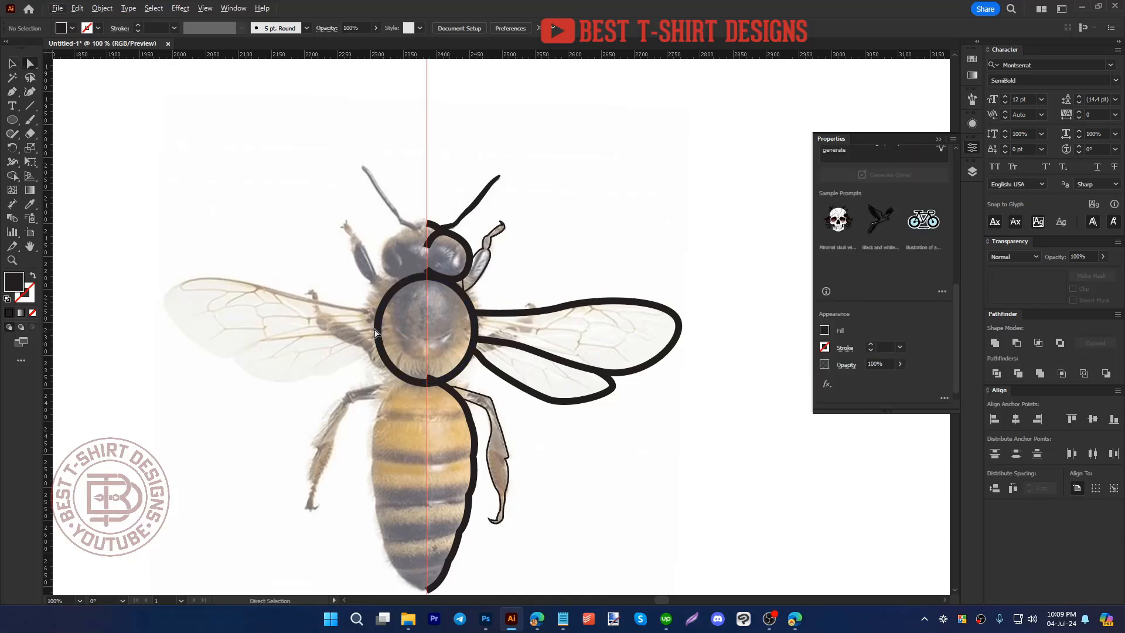
key(a)
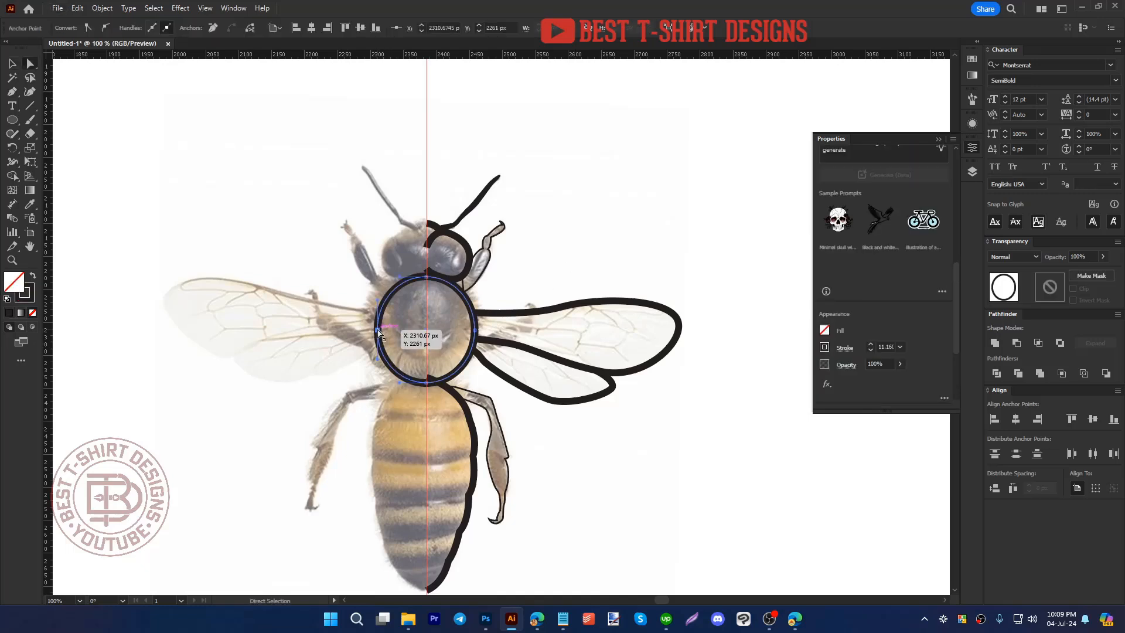
key(Delete)
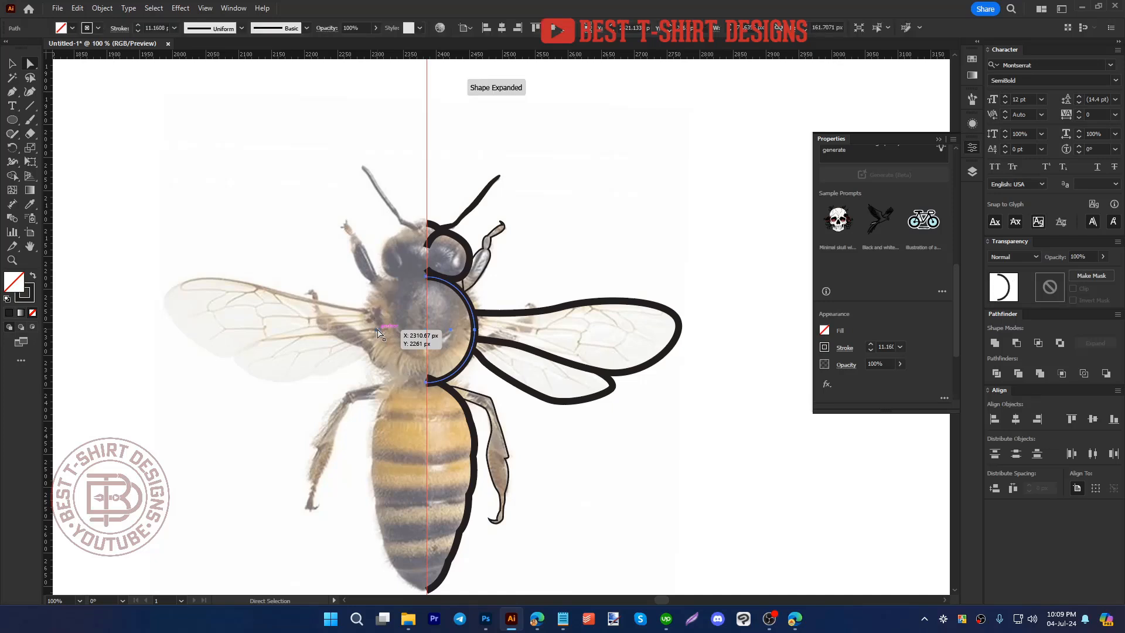
click(575, 458)
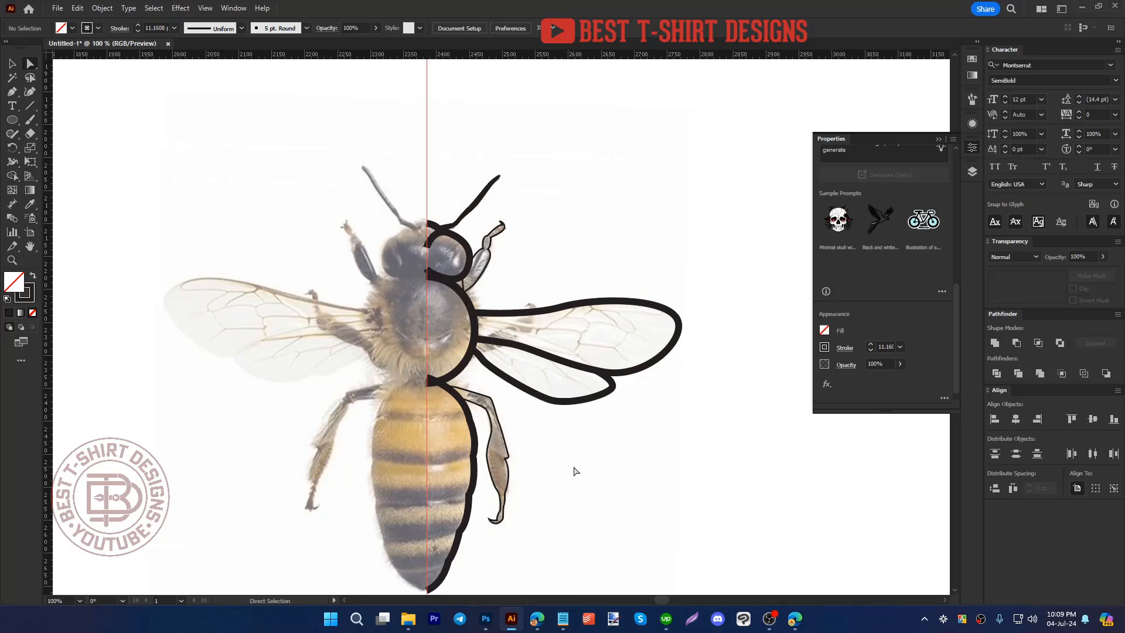
Step: Draw the main branching vein across the upper right wing with the Pencil tool as a black-filled shape without stroke
scroll(574, 470, down, 2)
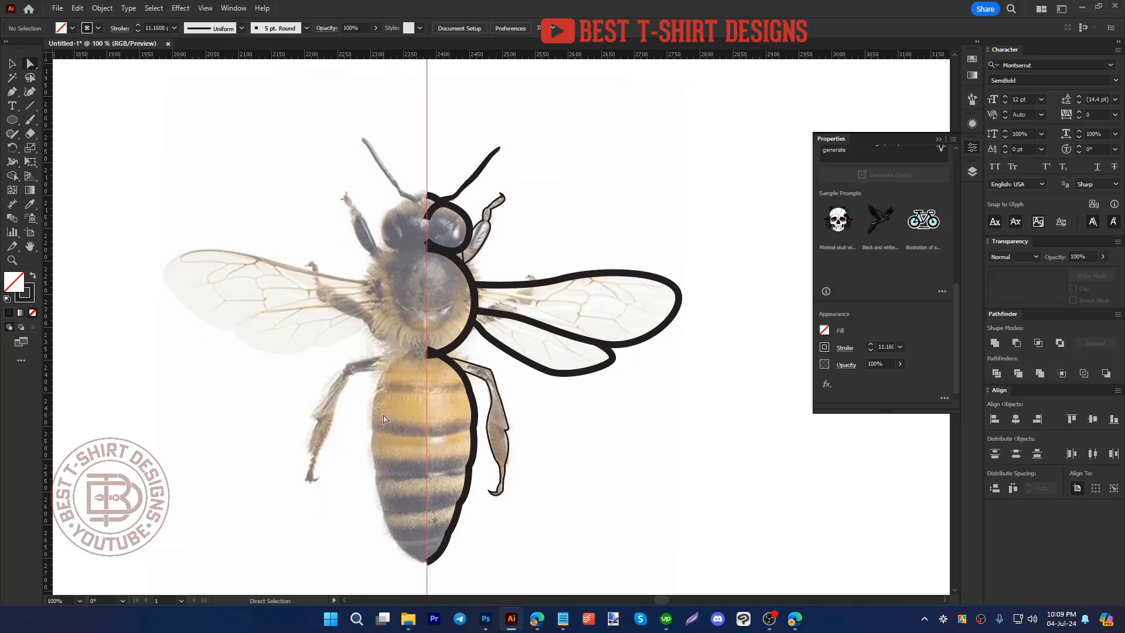
scroll(559, 468, up, 3)
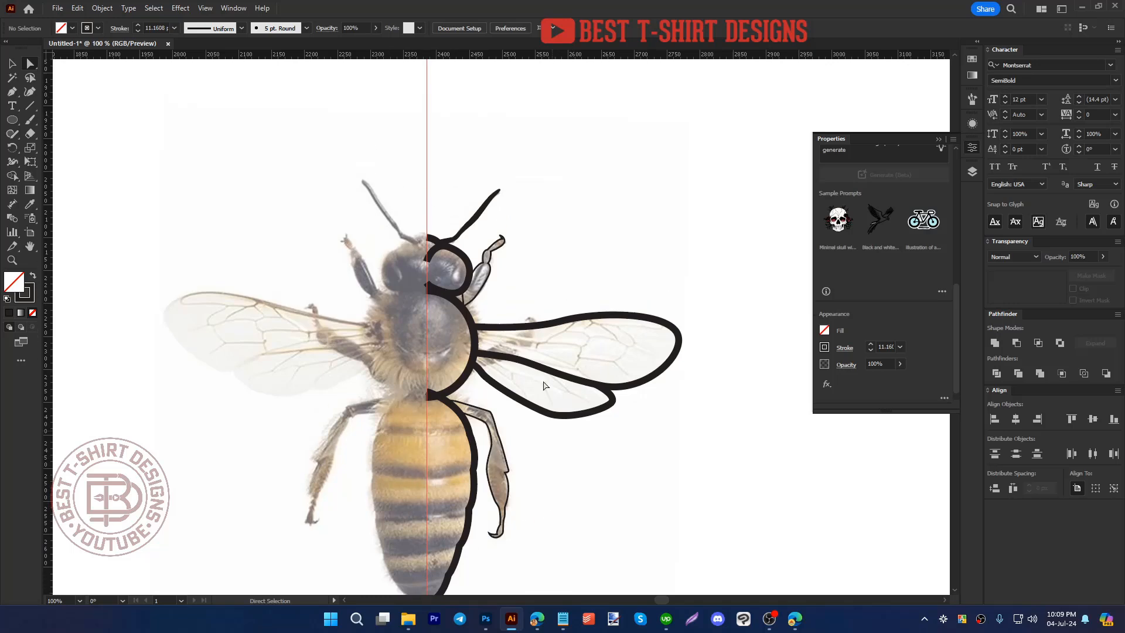
key(v)
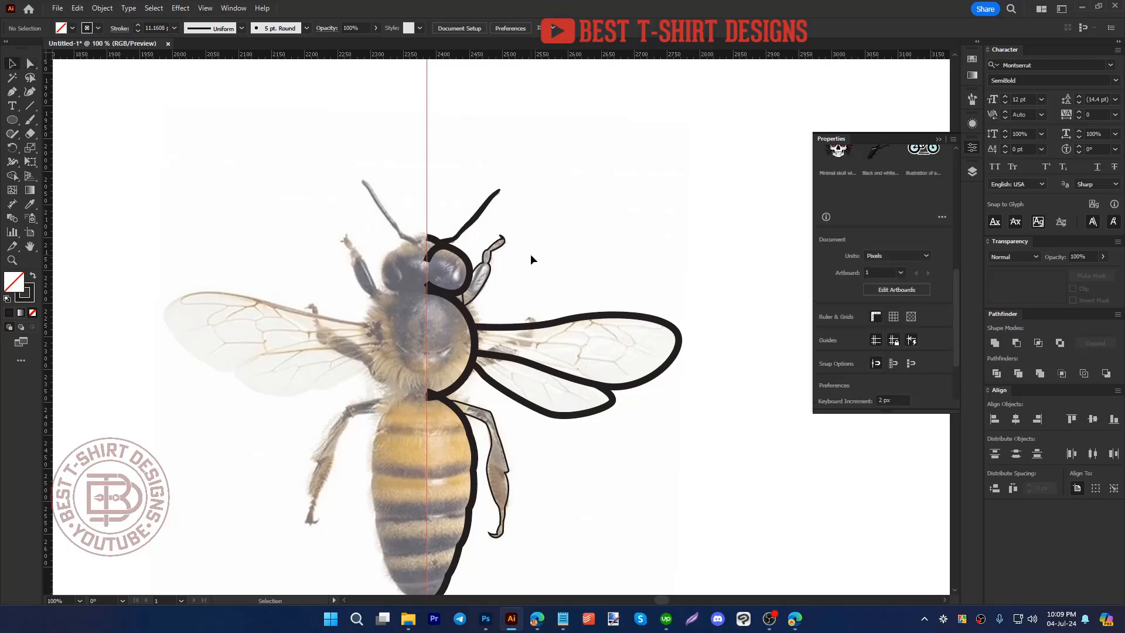
scroll(582, 337, up, 1)
key(n)
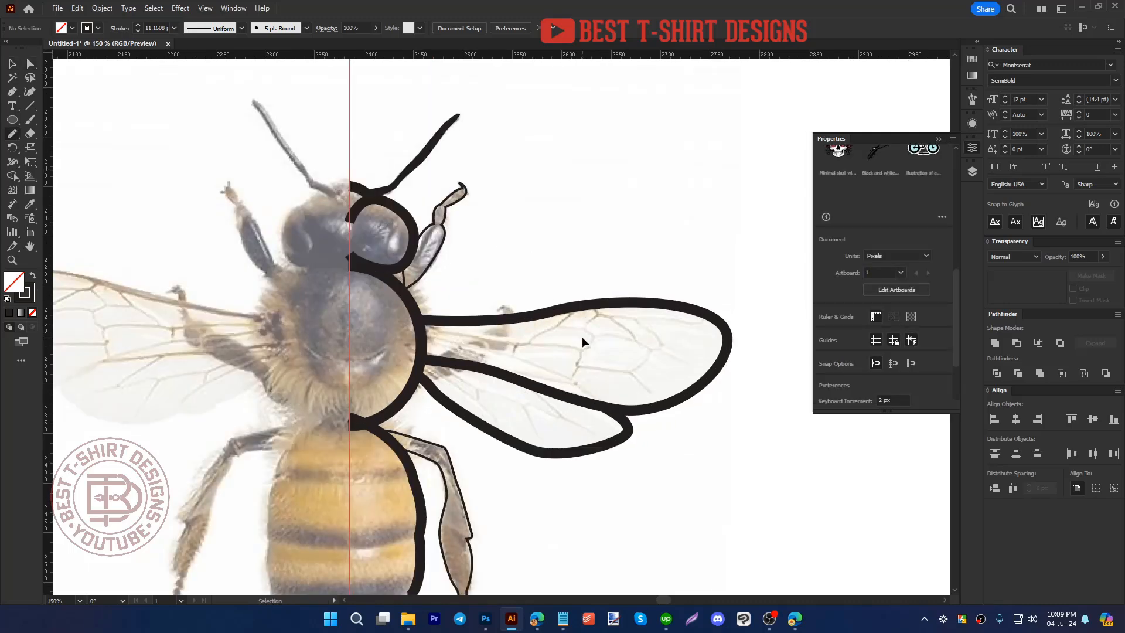
scroll(582, 336, up, 1)
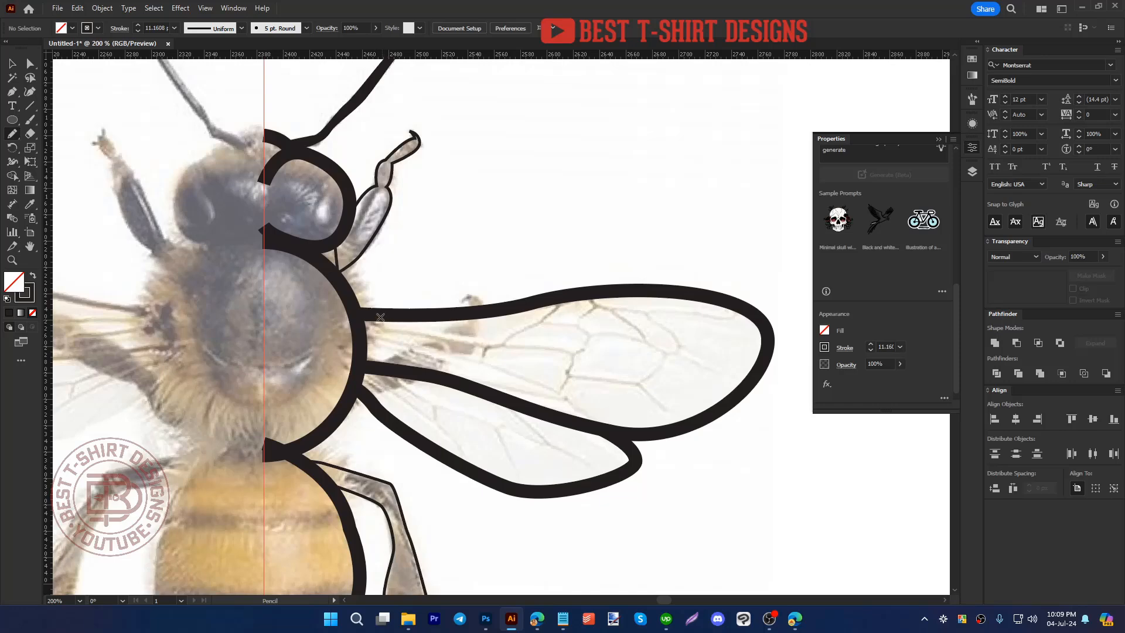
key(shift+x)
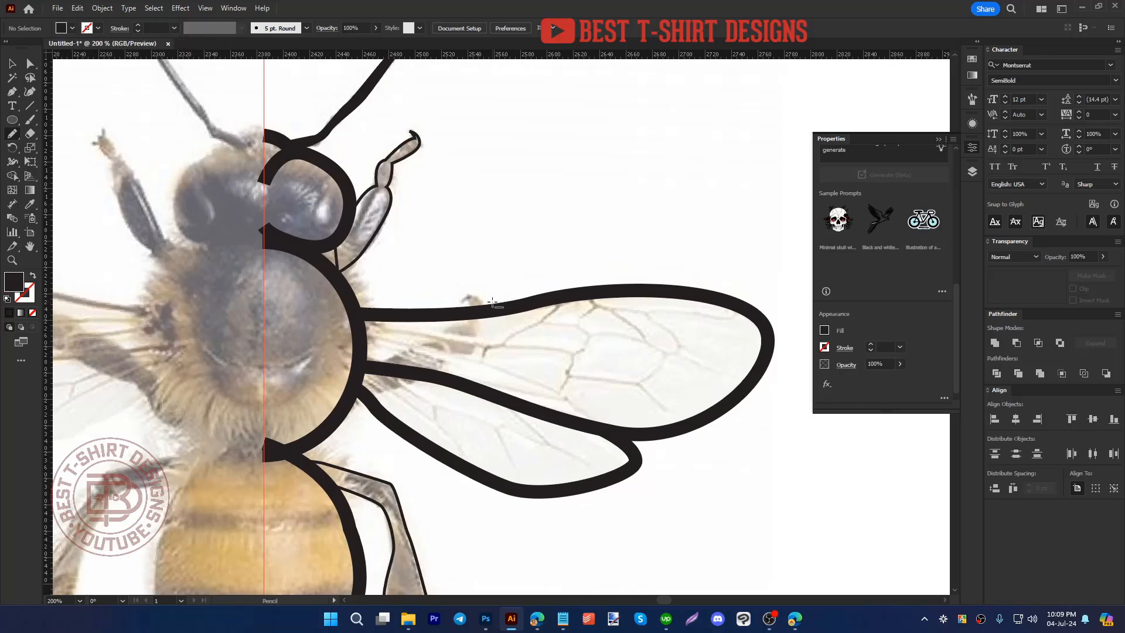
scroll(498, 307, up, 1)
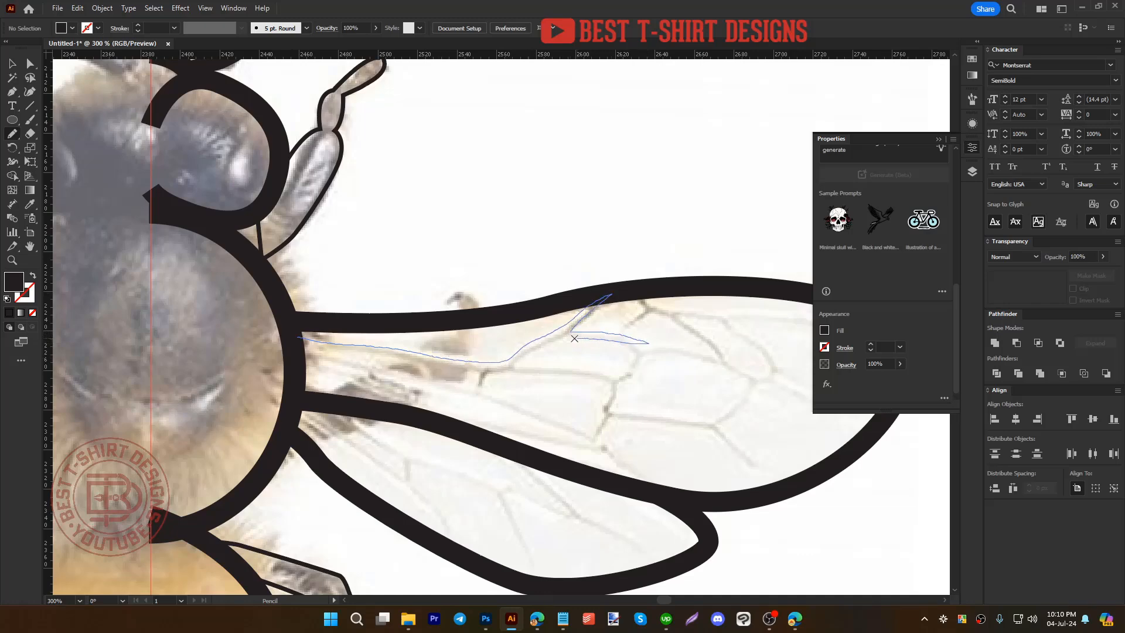
drag(618, 409, 705, 424)
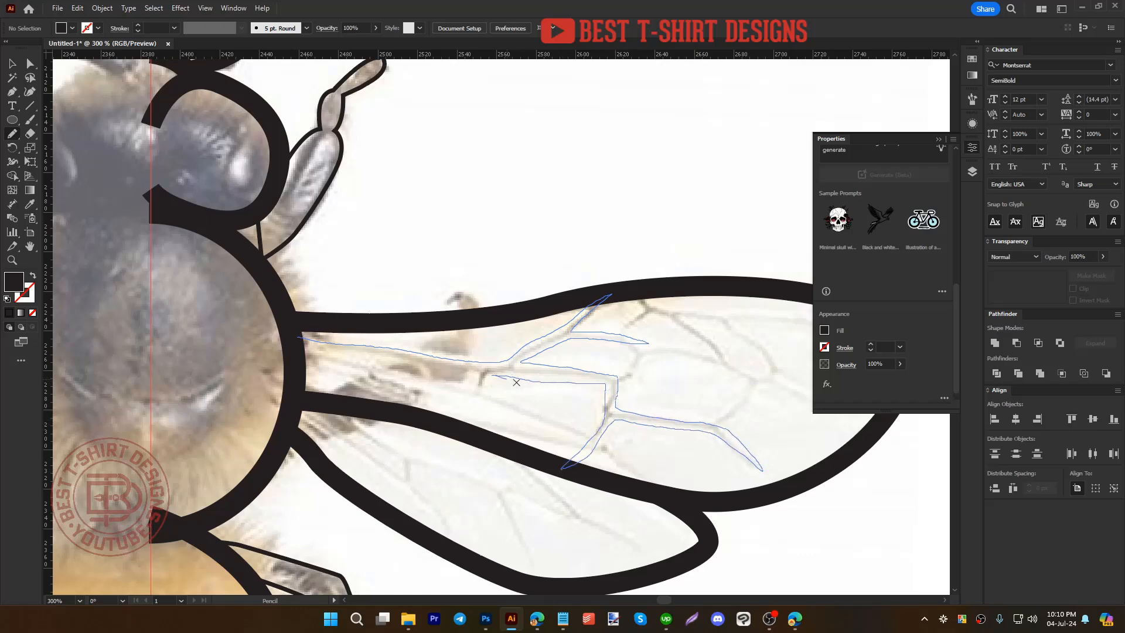
drag(463, 375, 297, 356)
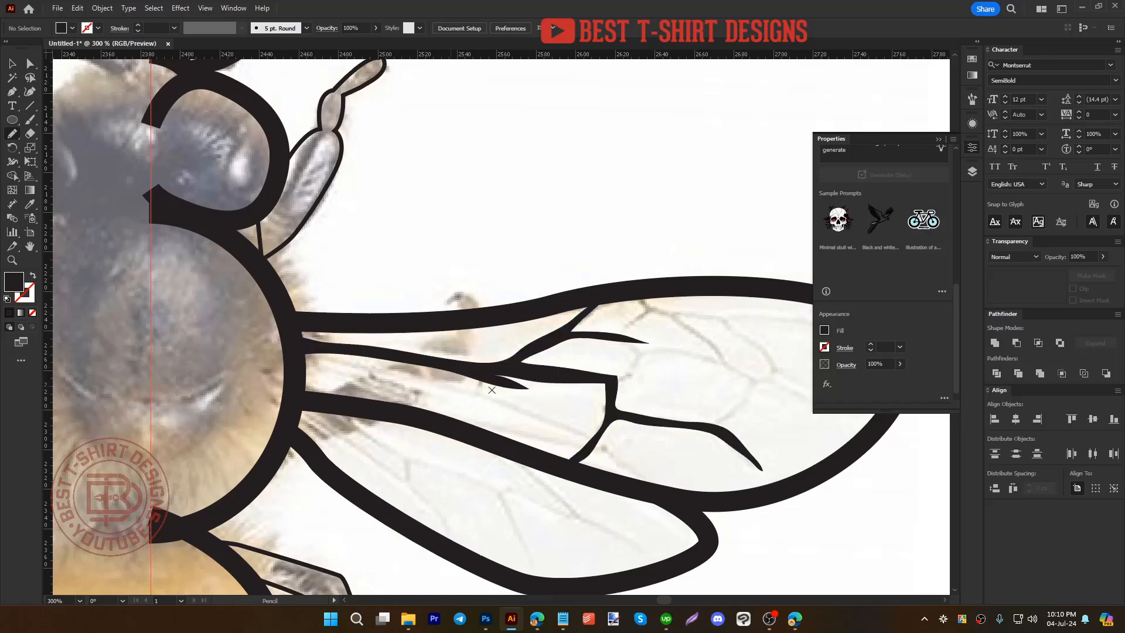
Step: Draw a second forked vein from the upper edge of the upper right wing toward its outer end
drag(569, 381, 391, 392)
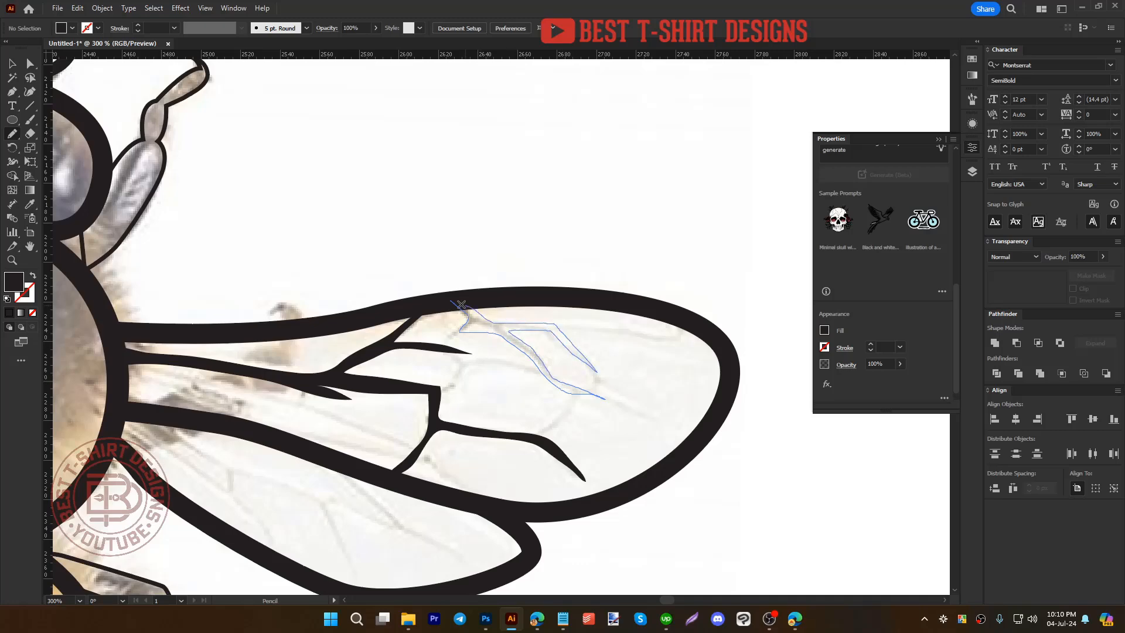
drag(461, 304, 462, 304)
Step: Draw a branching black vein through the lower right wing with the Pencil tool, starting near the thorax
mouse_move(394, 421)
mouse_down()
mouse_move(453, 380)
mouse_move(509, 312)
mouse_up()
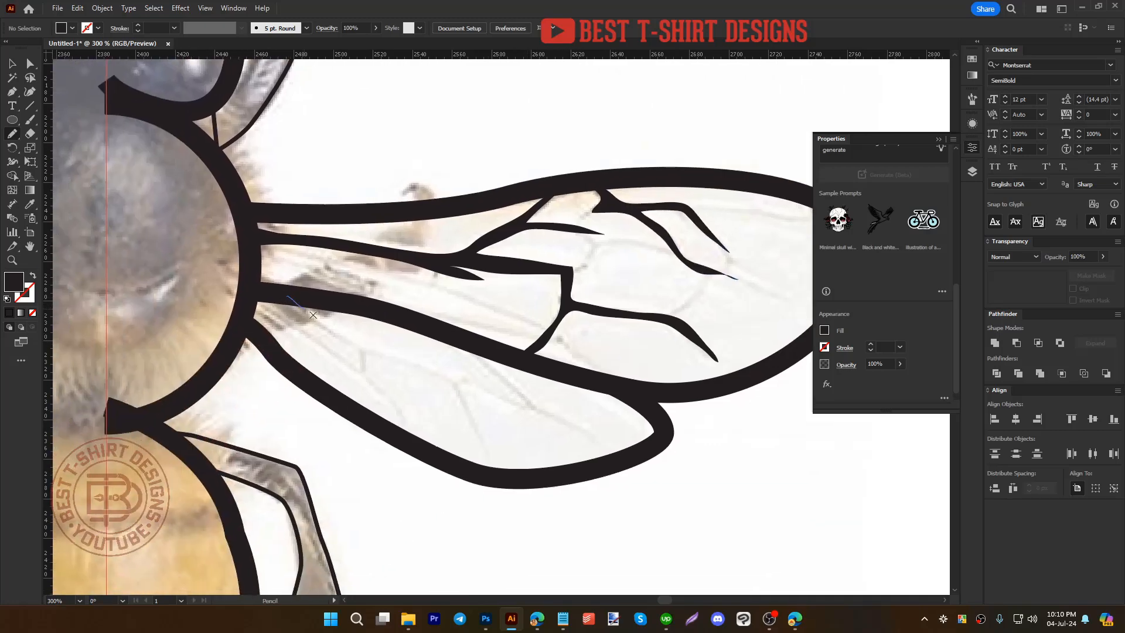
mouse_move(313, 315)
mouse_down()
mouse_move(357, 343)
mouse_move(405, 348)
mouse_up()
mouse_move(573, 432)
mouse_down()
mouse_move(465, 390)
mouse_move(495, 452)
mouse_move(446, 389)
mouse_up()
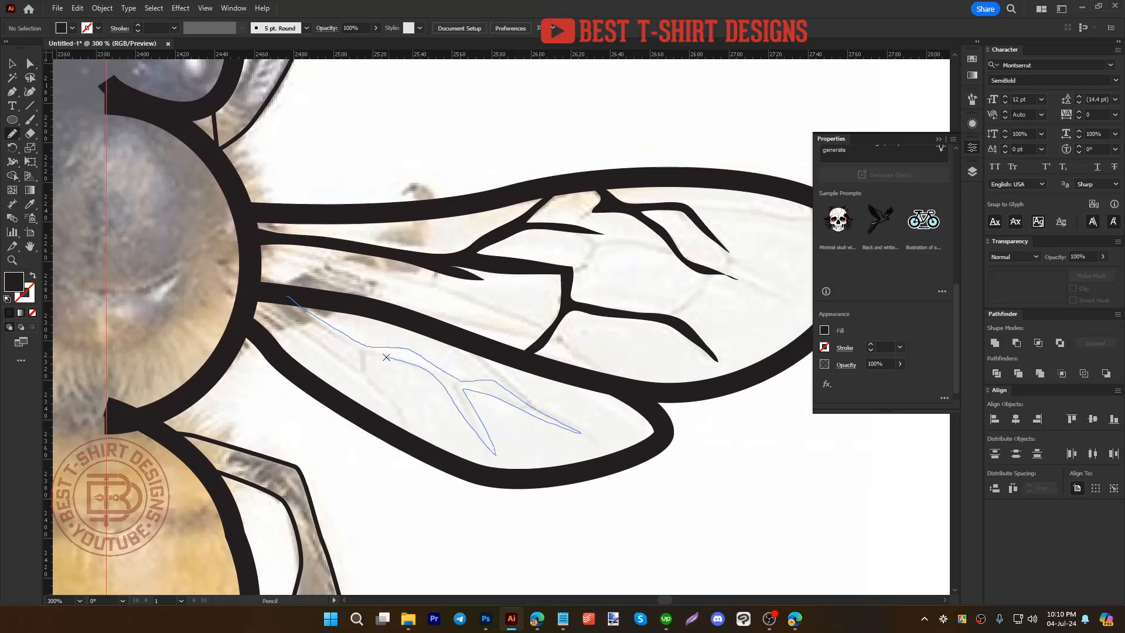
drag(268, 300, 268, 300)
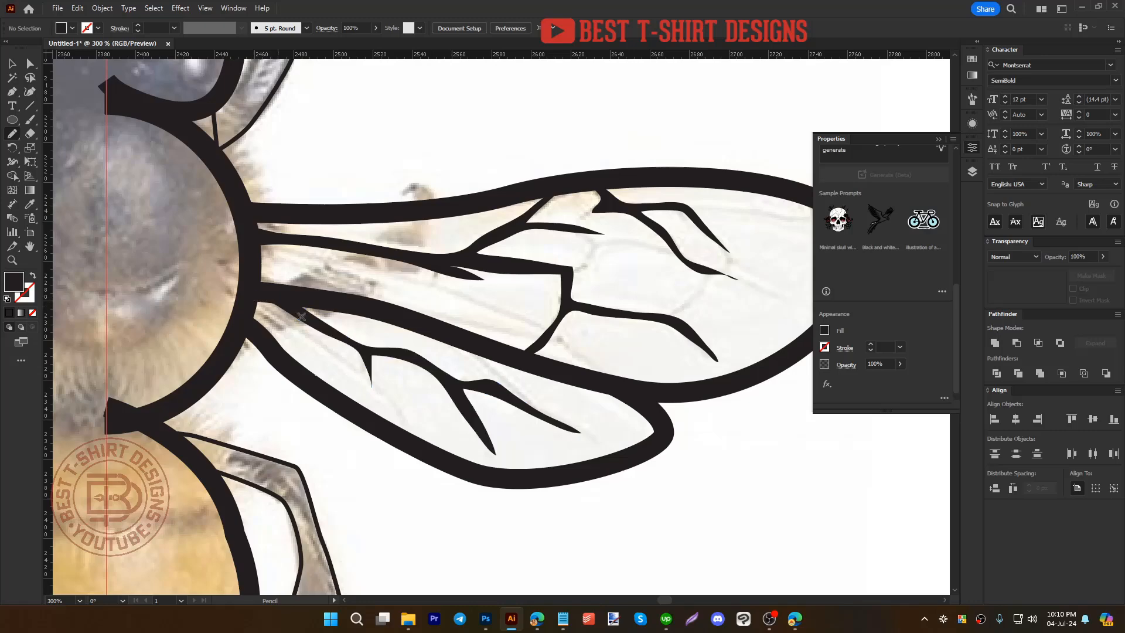
key(v)
Step: Swap fill and stroke on the right hind leg and the right front leg to make both solid black
key(ctrl+0)
scroll(553, 481, up, 1)
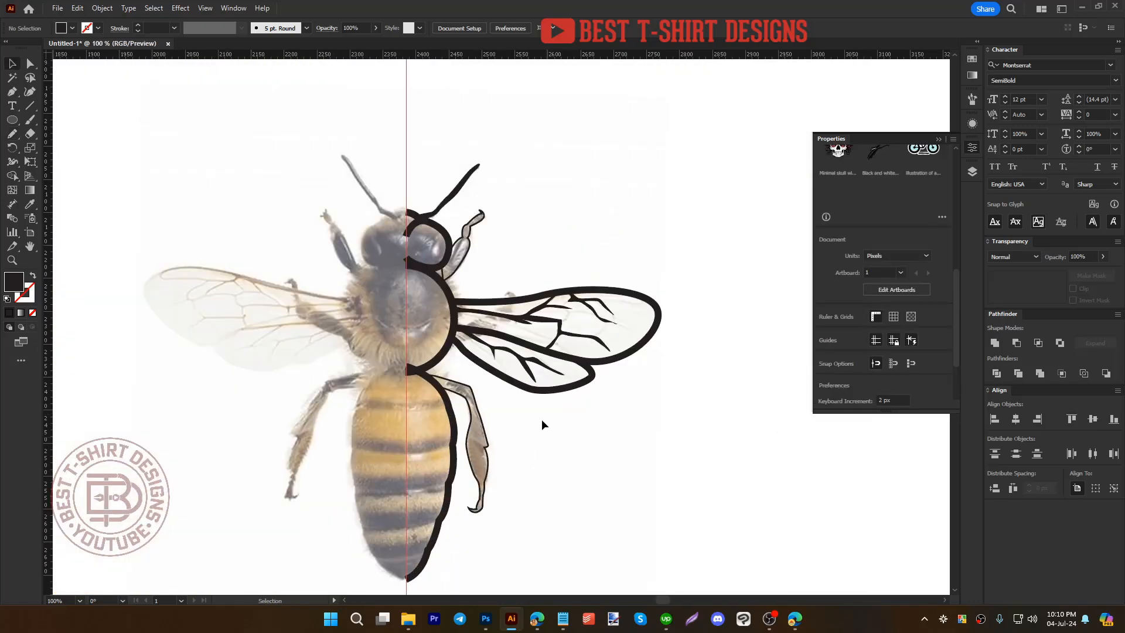
click(476, 472)
key(shift+x)
click(570, 487)
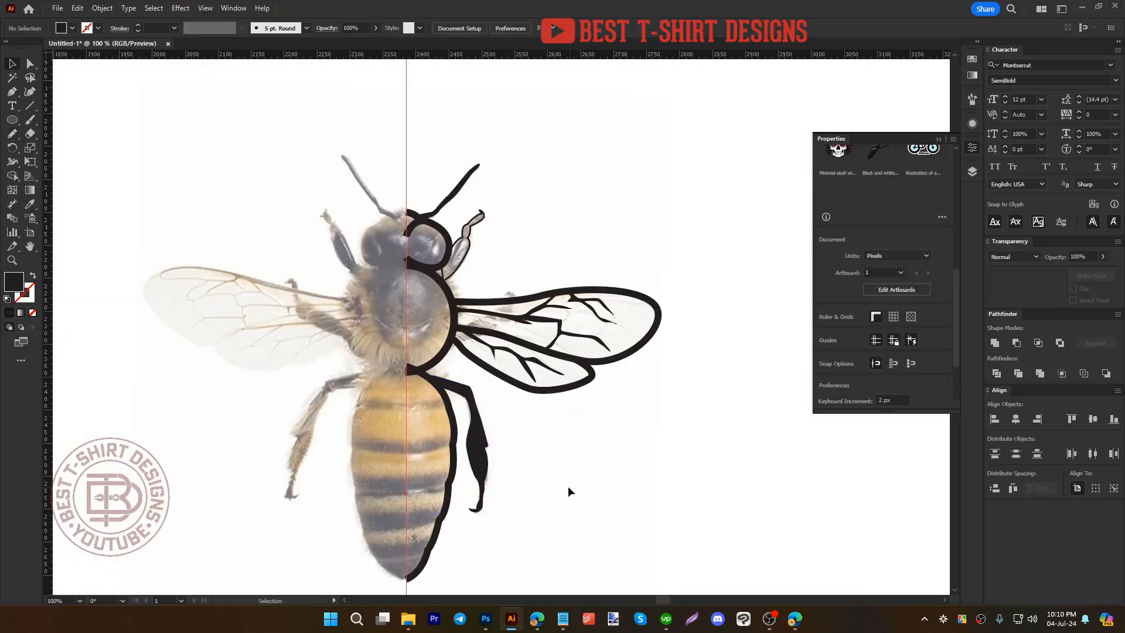
click(462, 245)
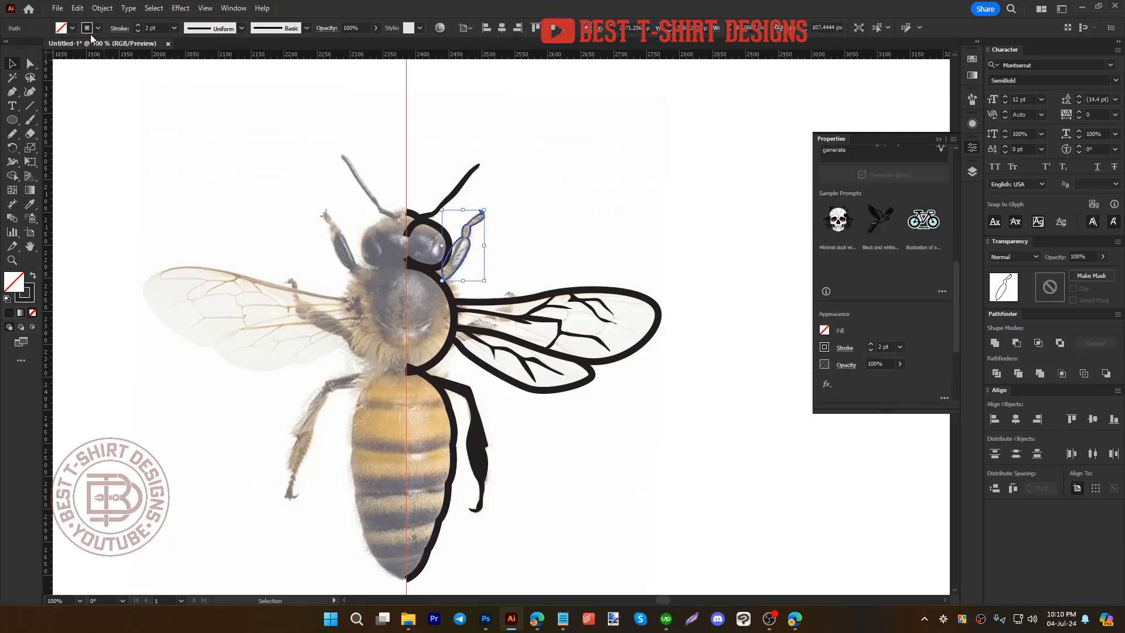
key(shift+x)
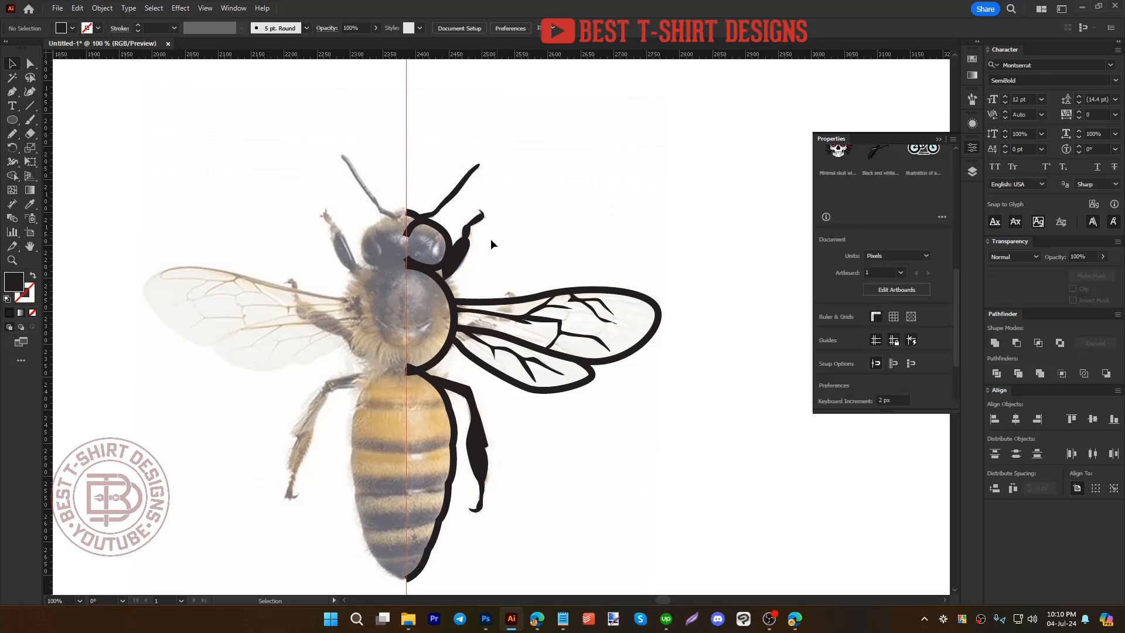
Step: Rotate the right front leg clockwise, shift it down so its base meets the thorax outline, and deselect it
scroll(470, 255, up, 2)
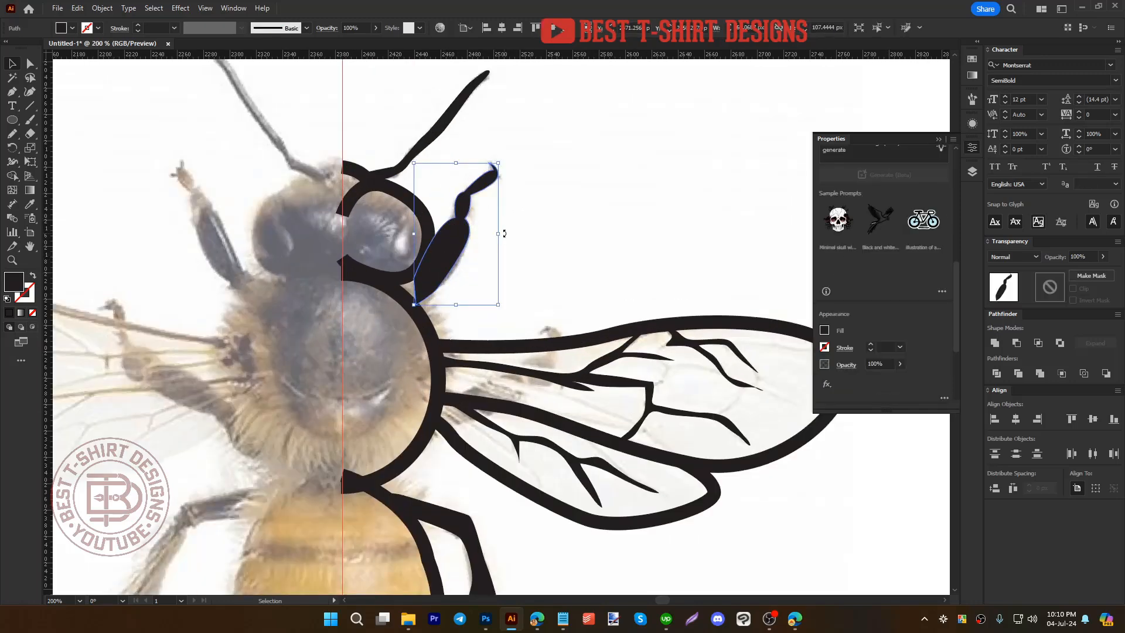
drag(503, 234, 507, 246)
drag(439, 254, 445, 280)
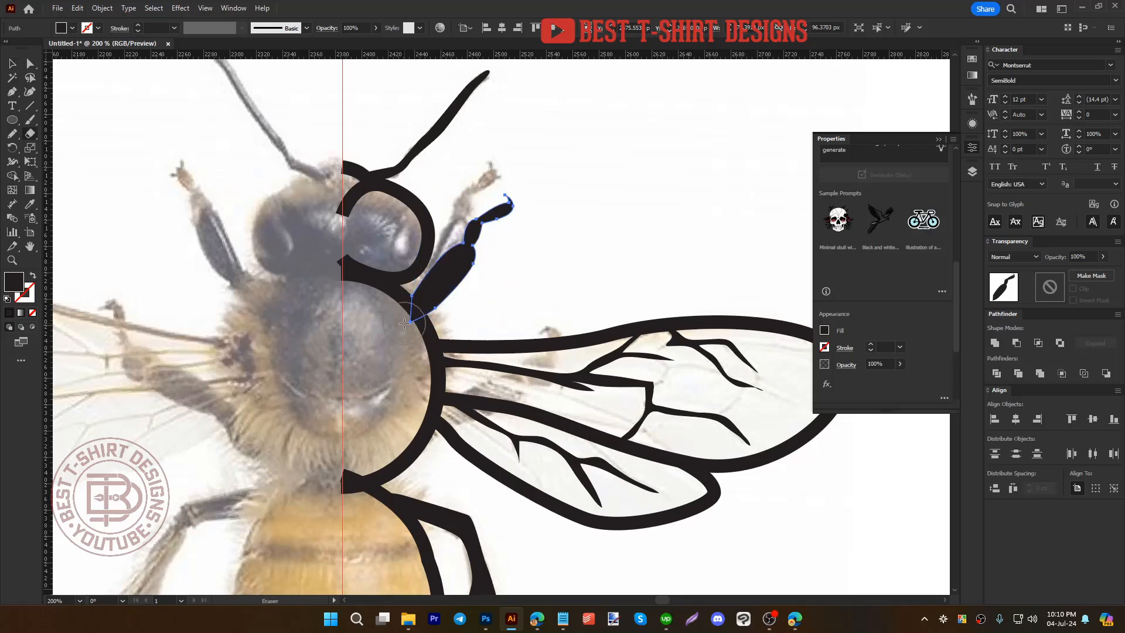
click(512, 306)
Step: Select all the traced artwork of the bee's right half and group it
scroll(556, 283, down, 2)
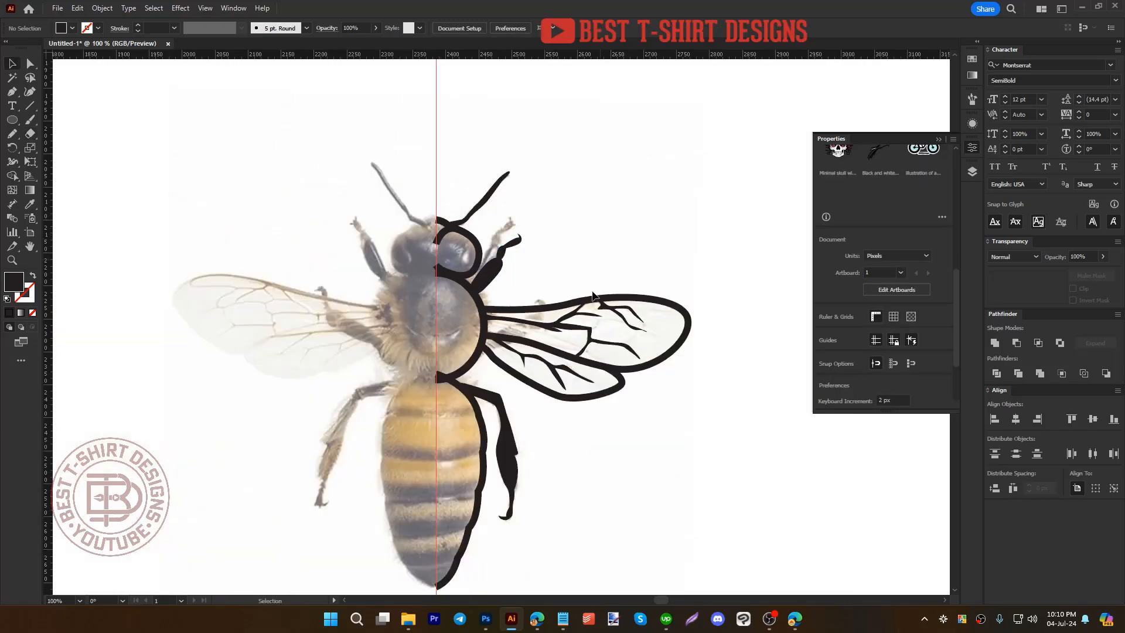
scroll(610, 441, down, 2)
scroll(445, 341, up, 3)
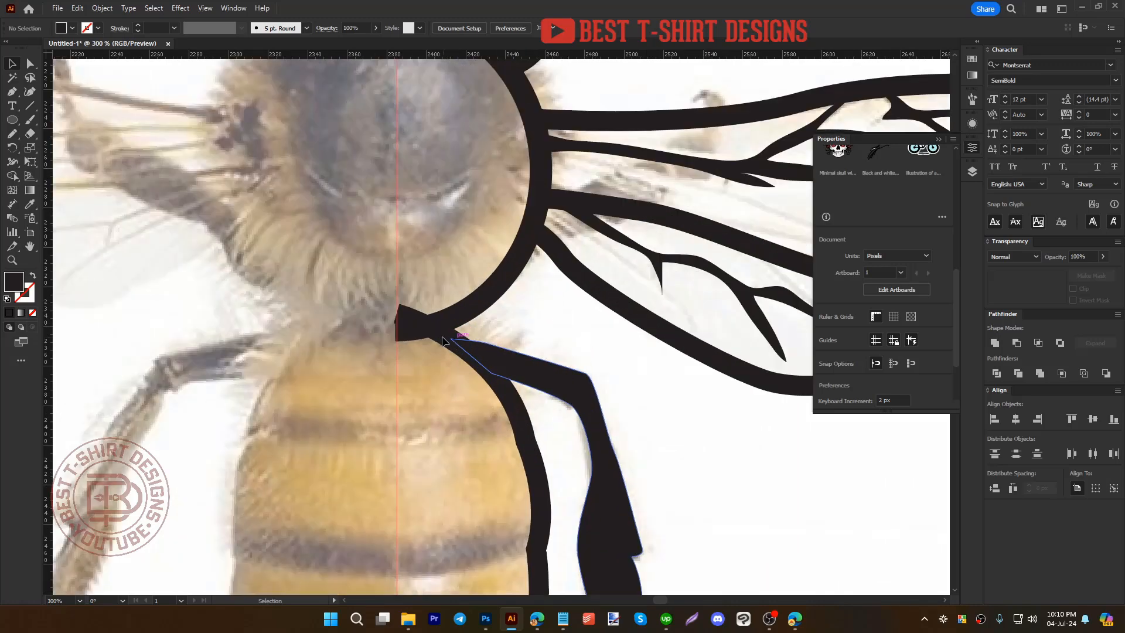
click(437, 334)
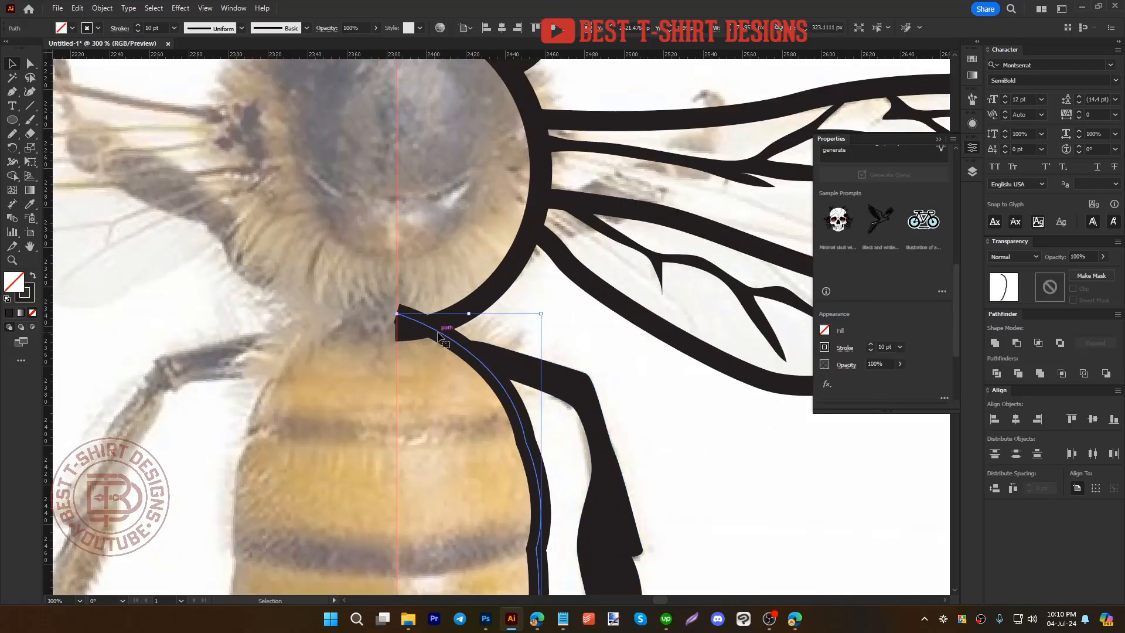
scroll(438, 334, down, 4)
click(628, 517)
drag(658, 551, 399, 168)
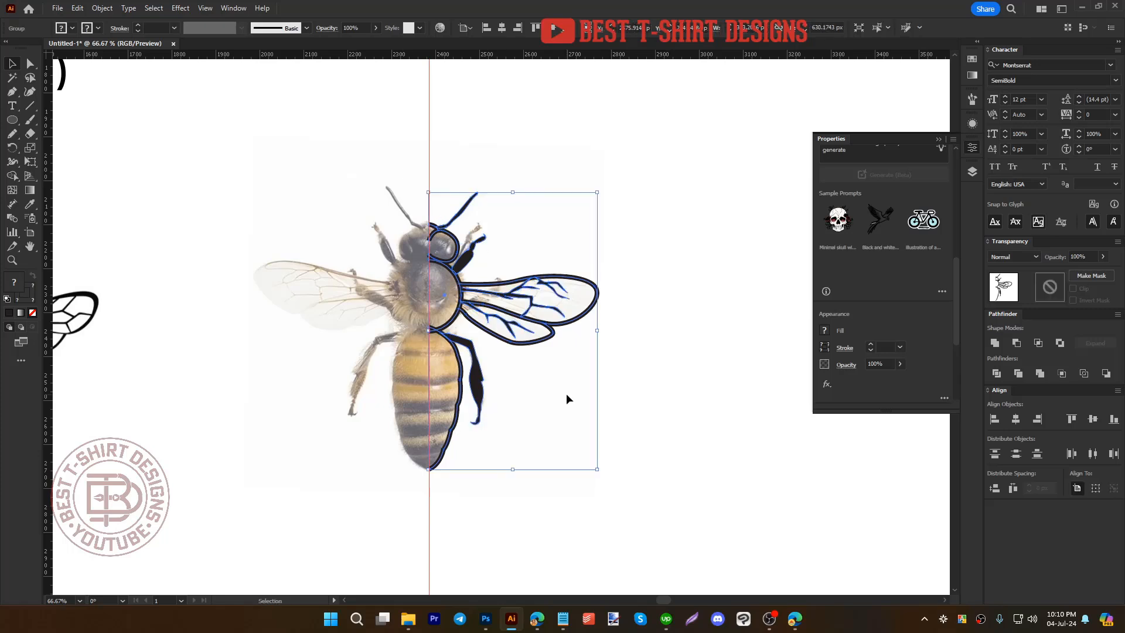
key(a)
key(ctrl+e)
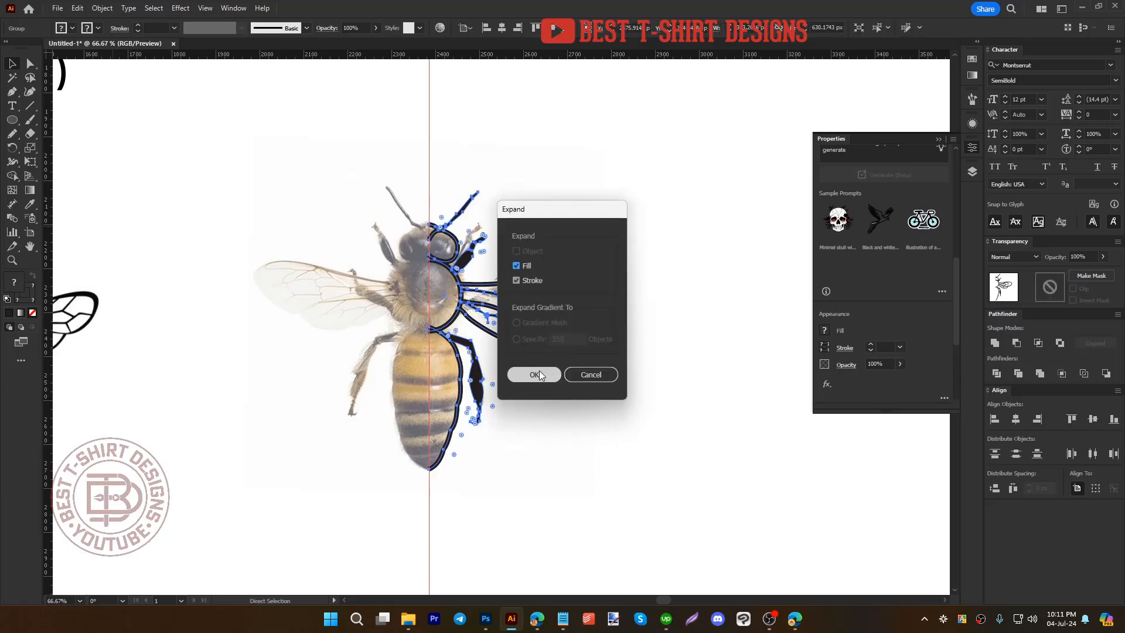
click(592, 377)
Step: Expand the grouped right half of the bee again with Fill and Stroke included, and deselect it
click(99, 8)
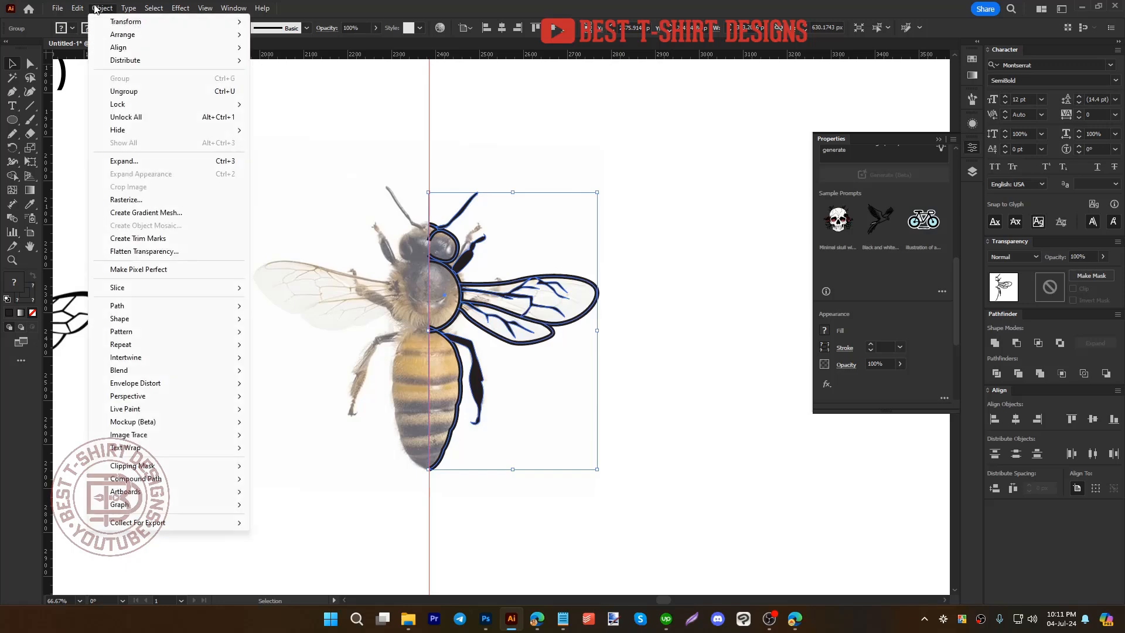
click(124, 162)
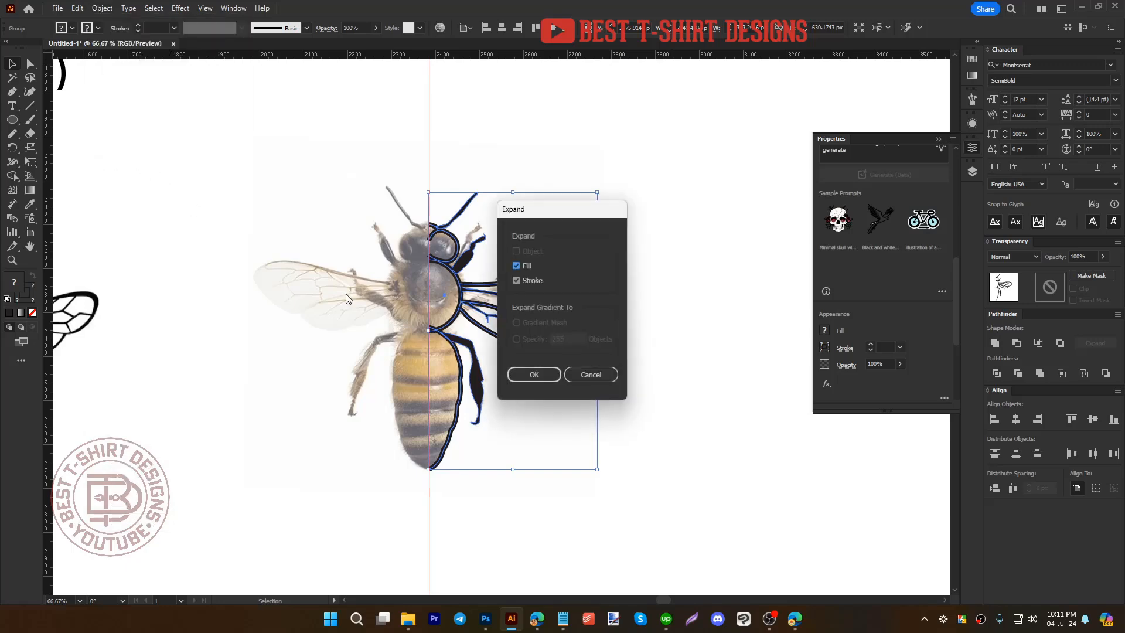
click(534, 375)
click(557, 418)
Step: Isolate the abdomen outline and erase its upper end where it overlaps the thorax outline near the centre guide, leaving isolation mode
scroll(448, 338, up, 5)
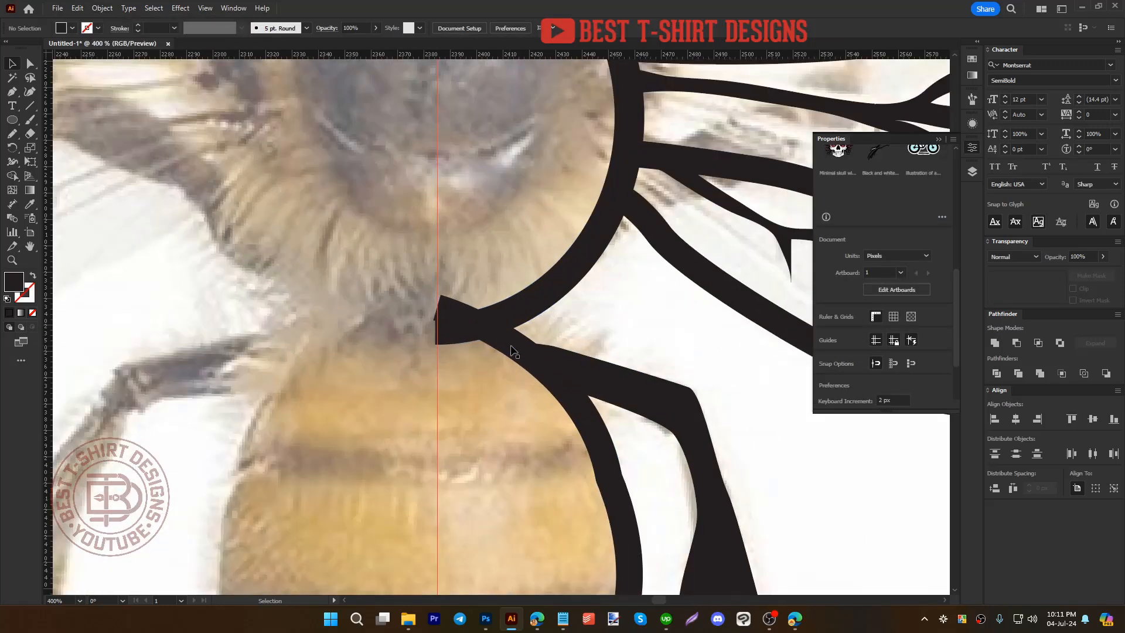
click(511, 351)
double_click(496, 347)
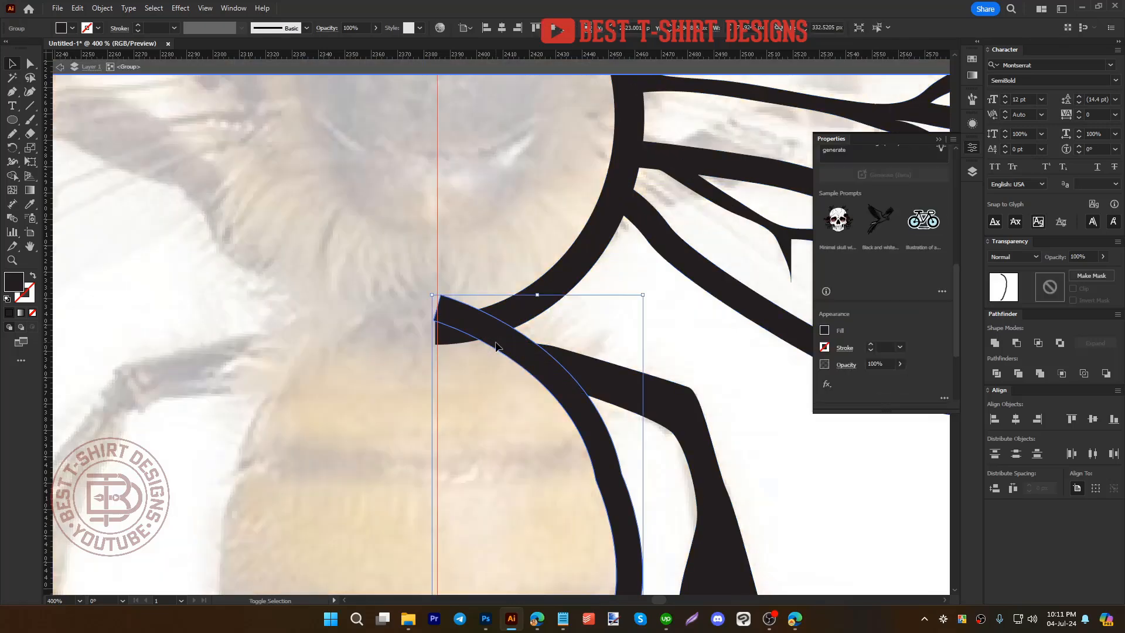
key(shift+e)
drag(470, 290, 413, 286)
key(v)
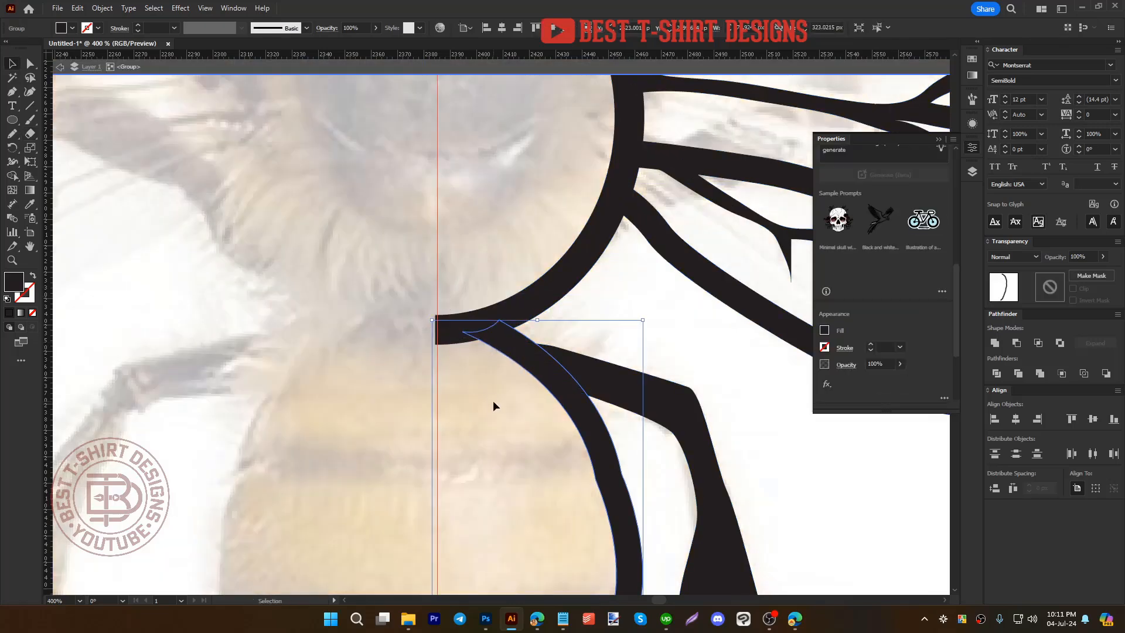
key(Escape)
Step: Erase the parts of the head and eye outlines that extend past the vertical centre guide with the Eraser tool
scroll(493, 400, down, 5)
scroll(499, 262, up, 5)
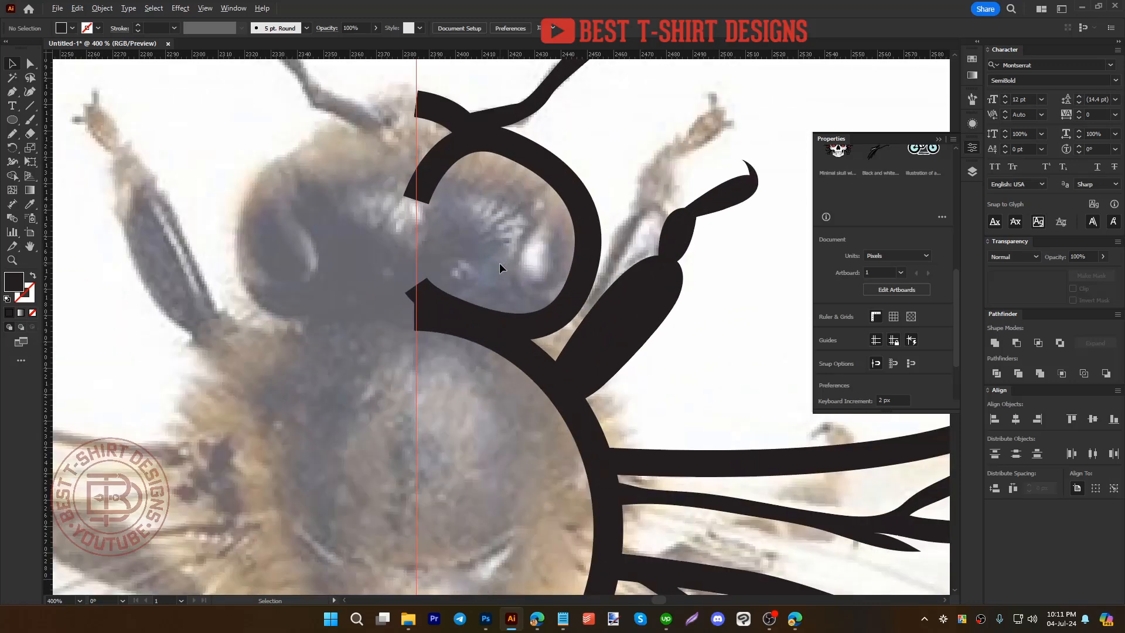
click(431, 318)
key(shift+e)
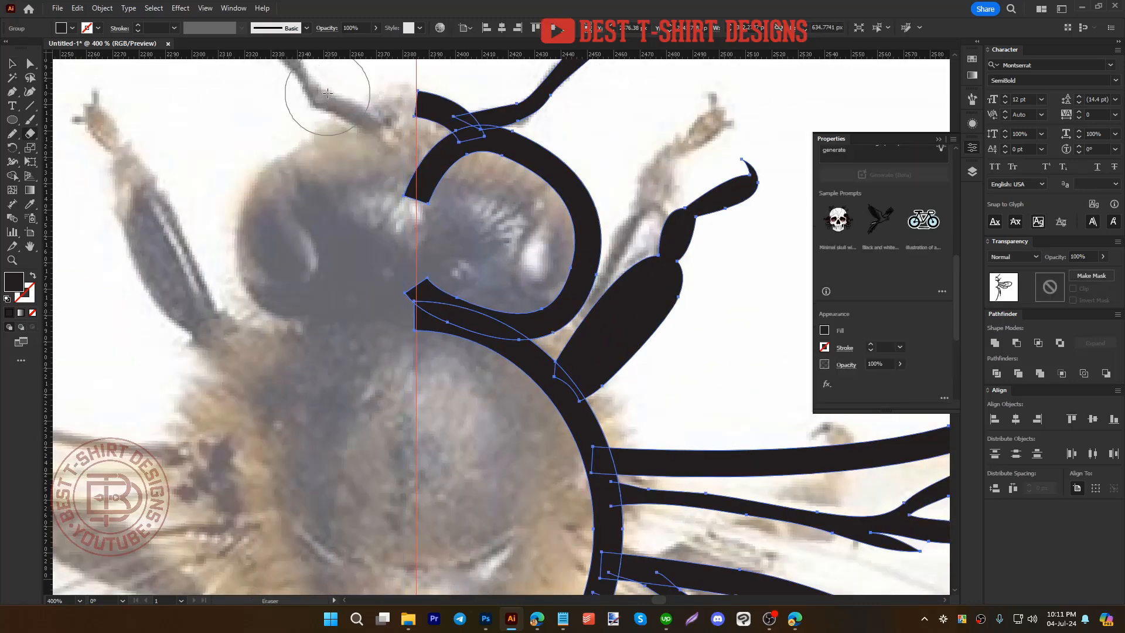
drag(327, 90, 417, 505)
key(ctrl+1)
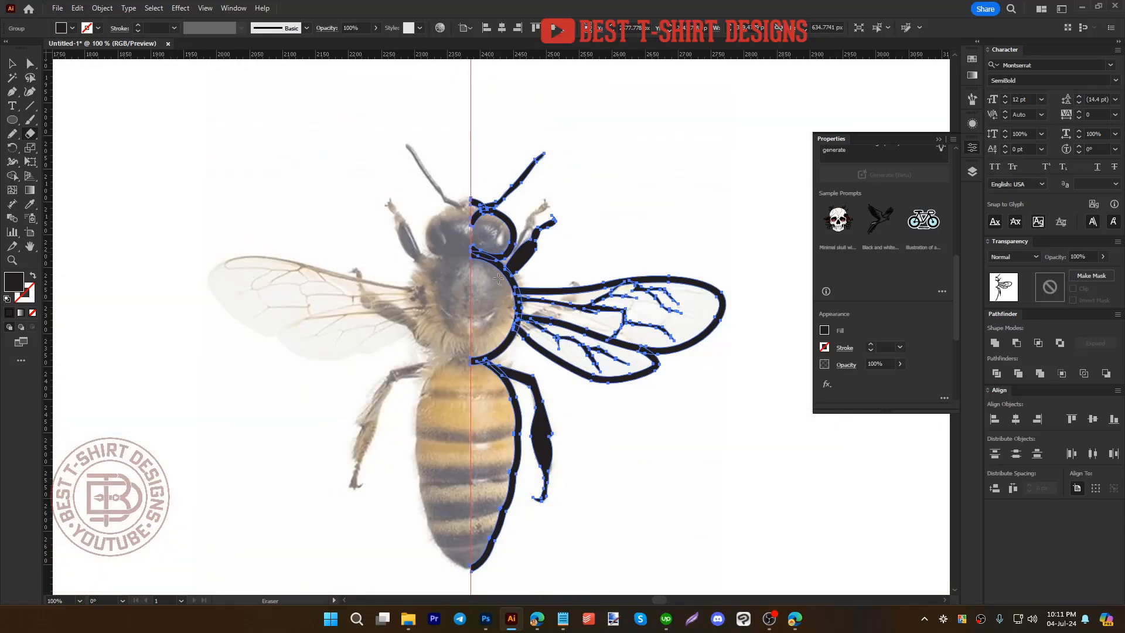
key(v)
click(592, 452)
Step: Duplicate the right half of the bee to the opposite side of the guide and reflect the copy across the vertical axis
scroll(494, 492, up, 2)
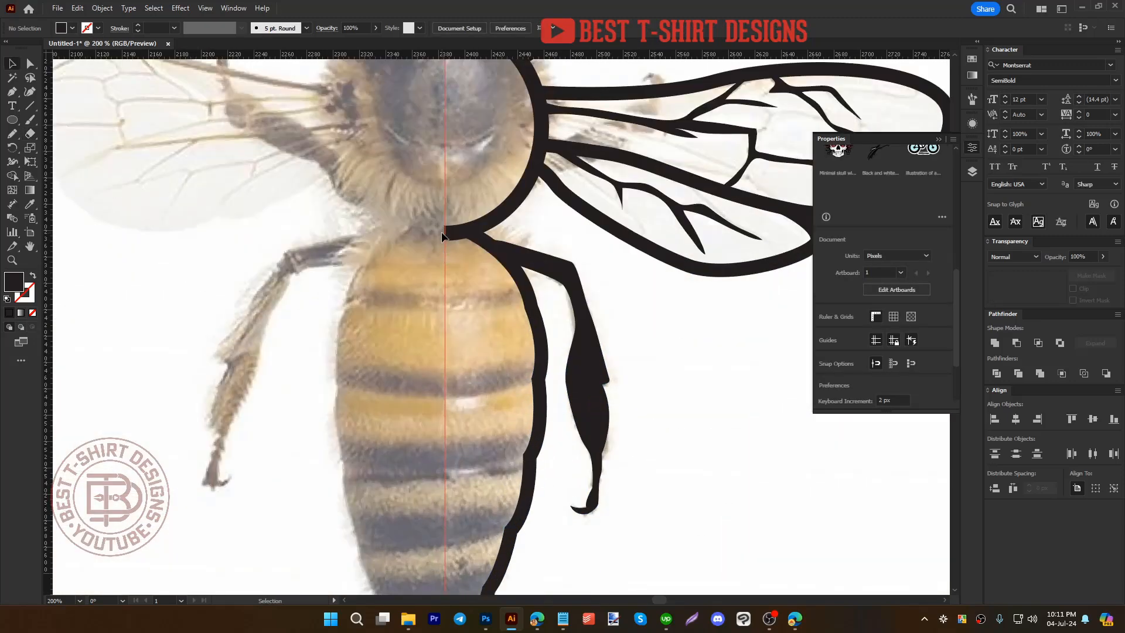
scroll(483, 311, down, 2)
click(508, 338)
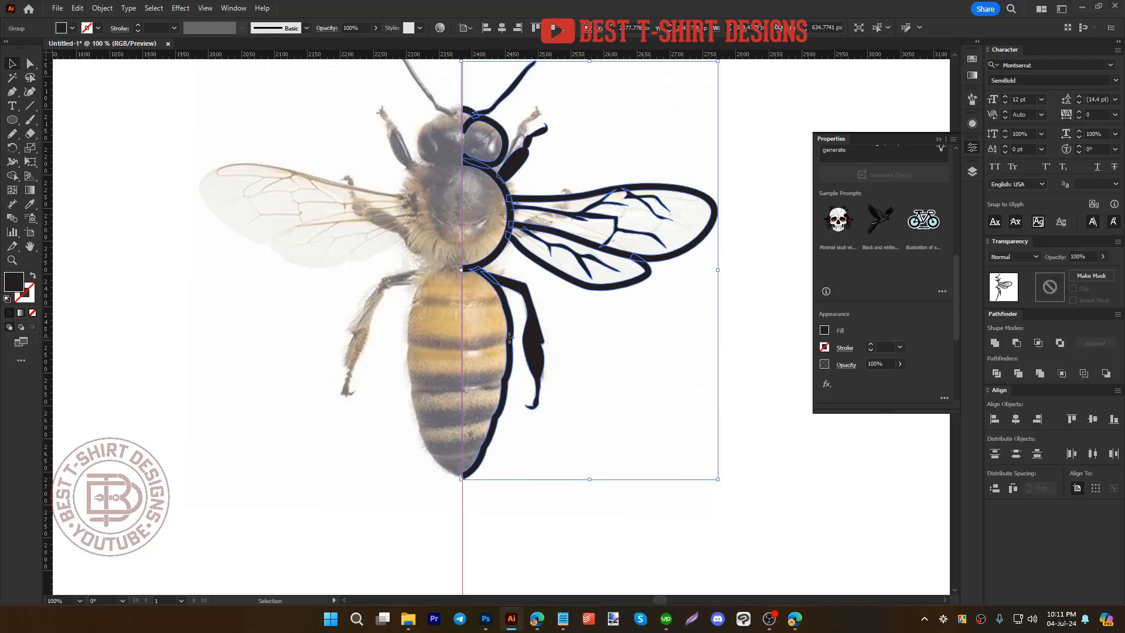
drag(508, 339, 253, 338)
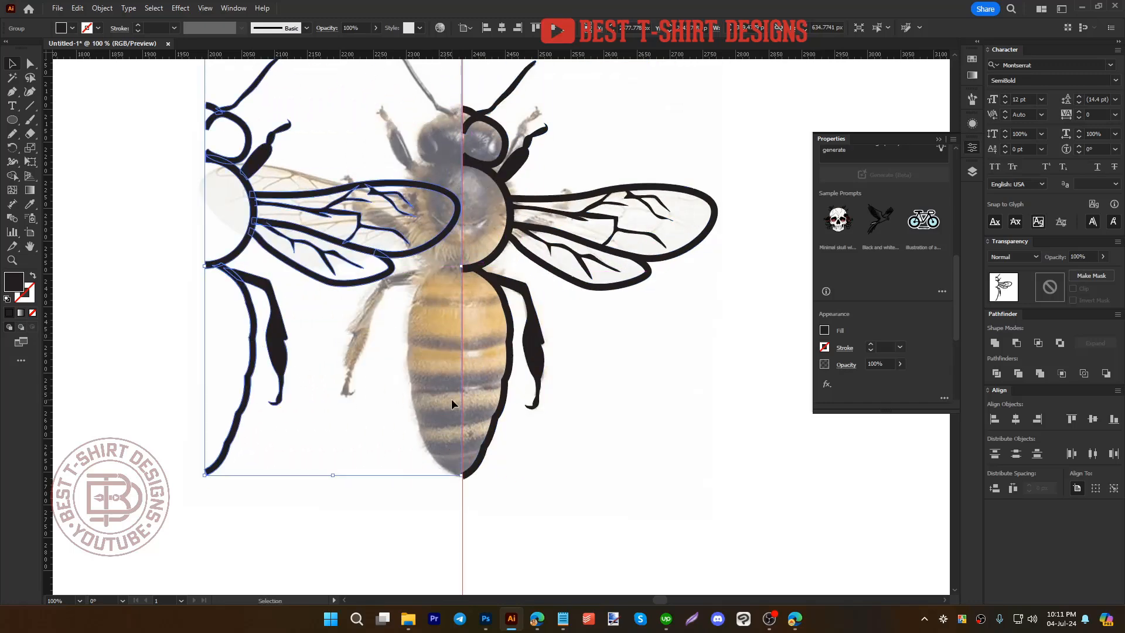
right_click(269, 286)
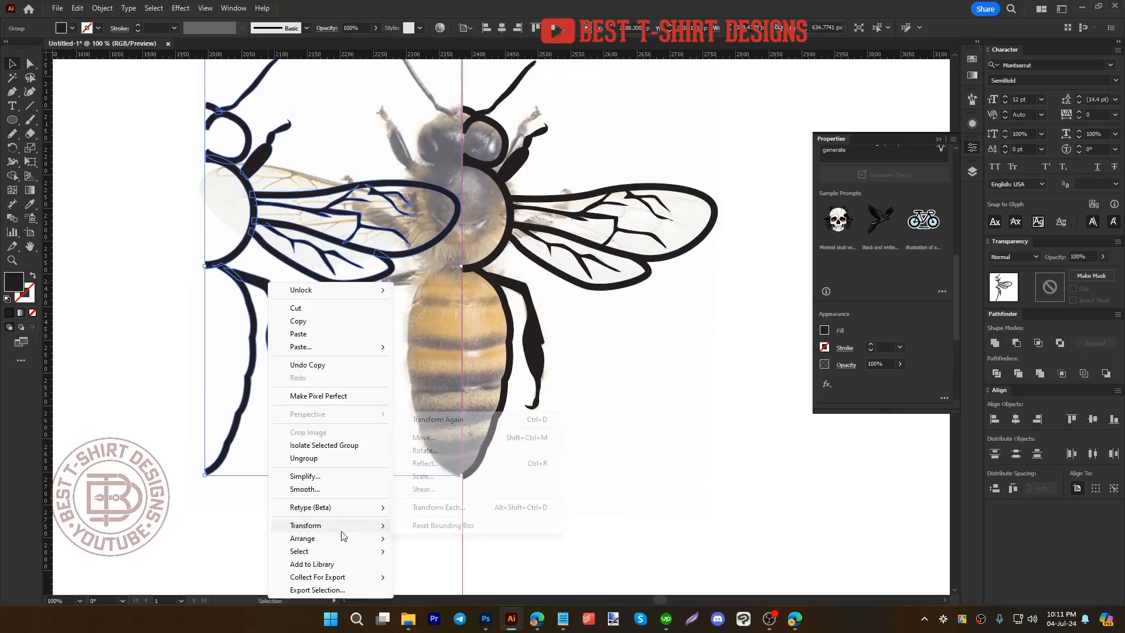
mouse_move(342, 526)
click(445, 463)
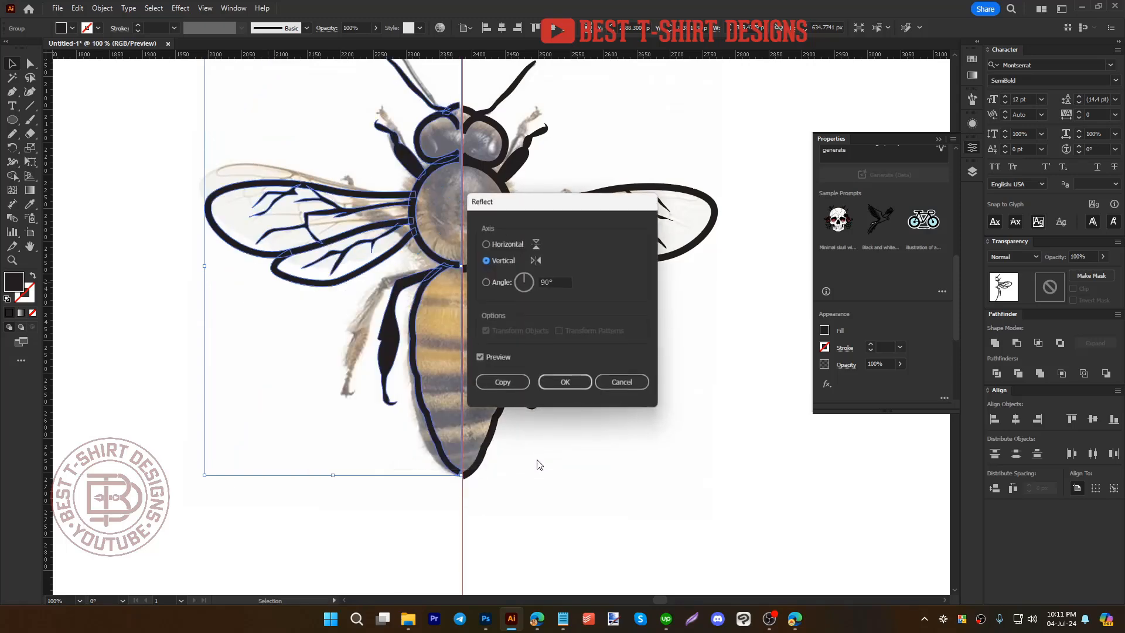
click(566, 384)
click(592, 418)
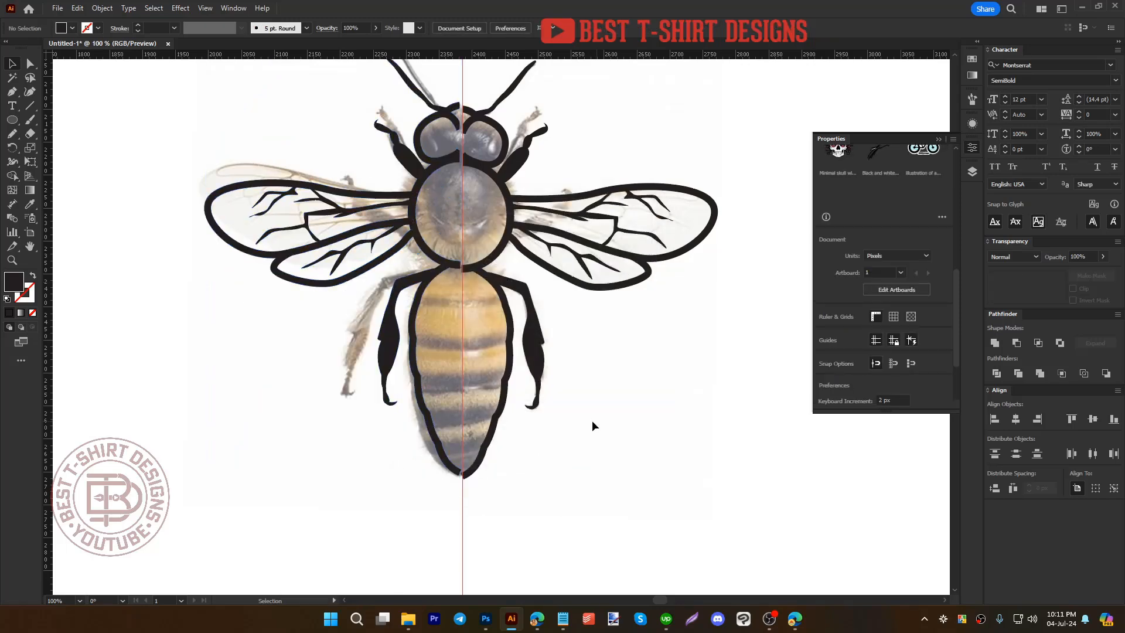
Step: Select both bee halves and align them vertically, using the right half as the key object
click(423, 296)
shift+click(508, 293)
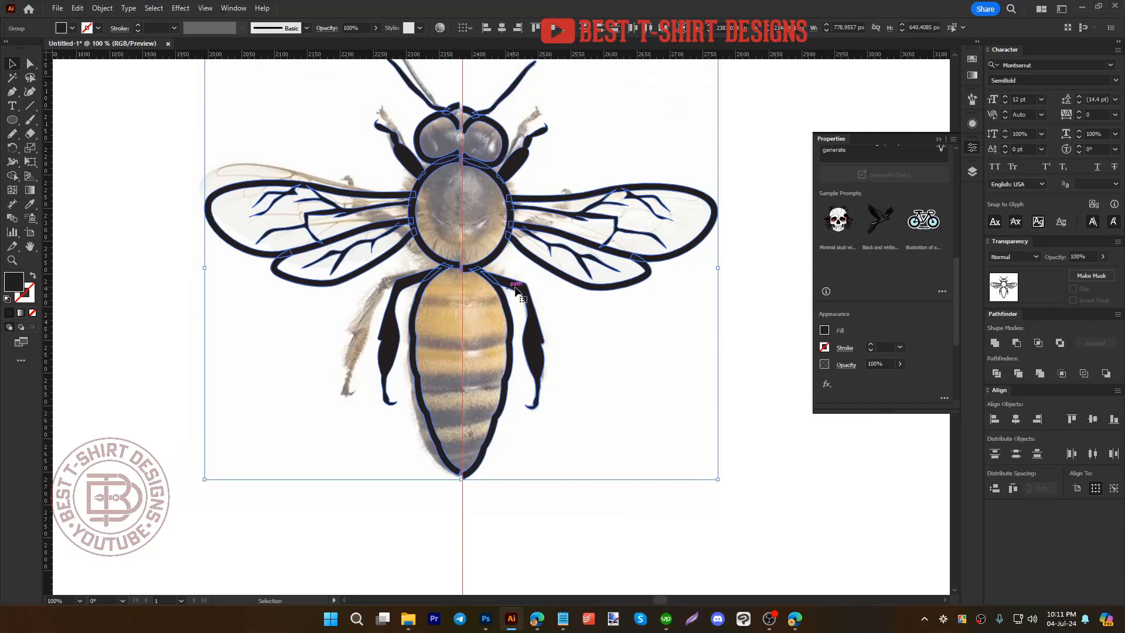
click(511, 288)
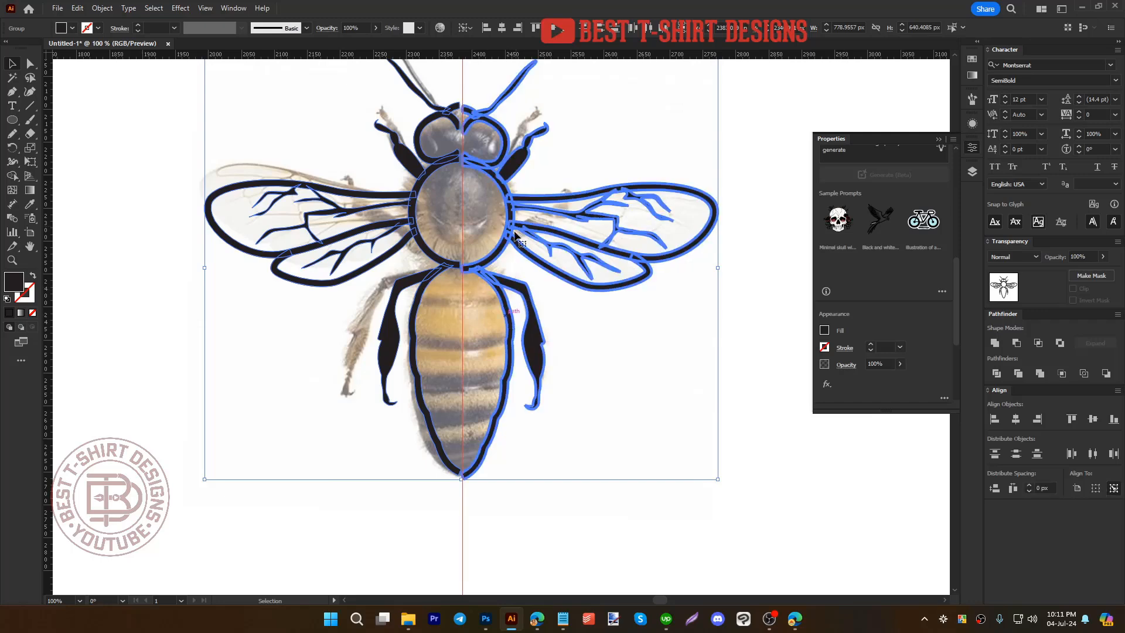
click(553, 31)
click(579, 361)
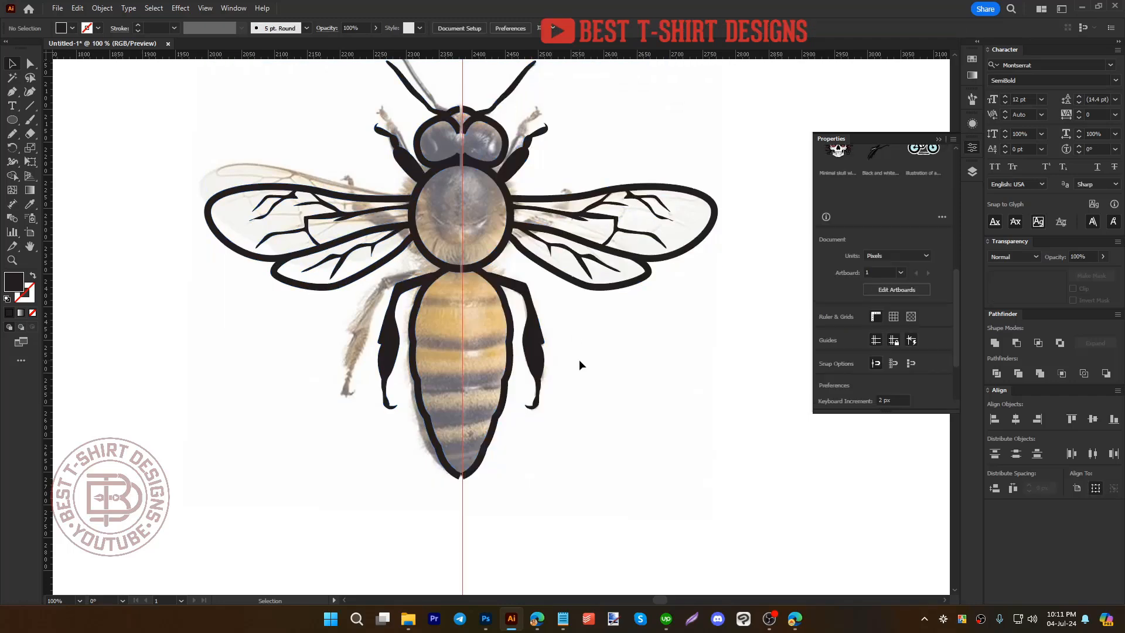
Step: Nudge the left half of the bee rightward so it joins the right half along the centre guide
click(415, 381)
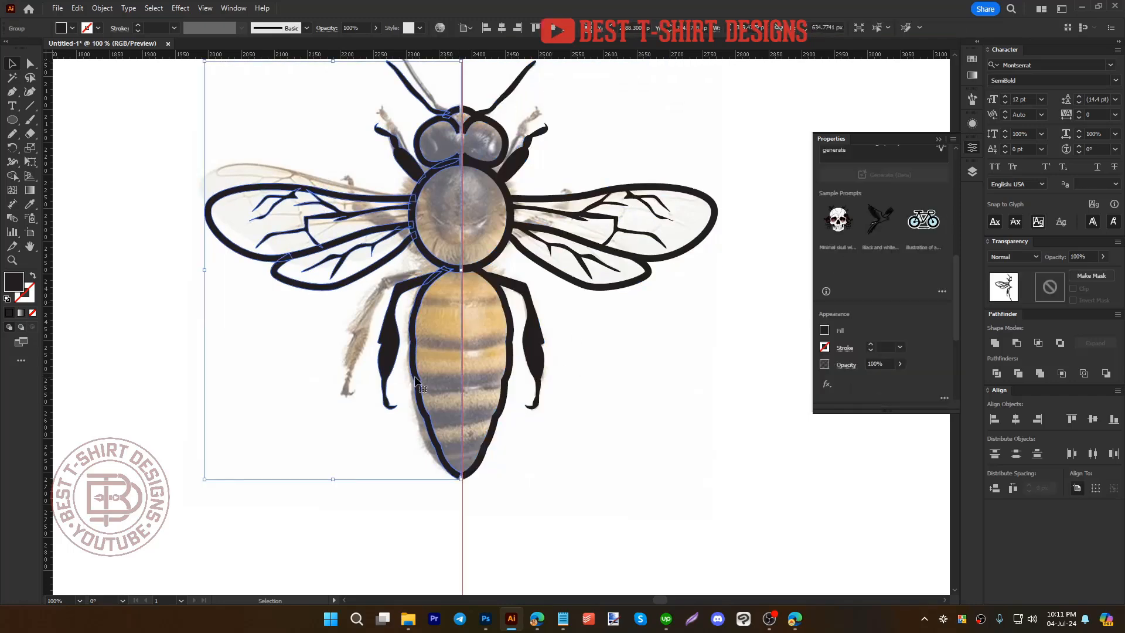
key(Right)
key(Right)
key(Right)
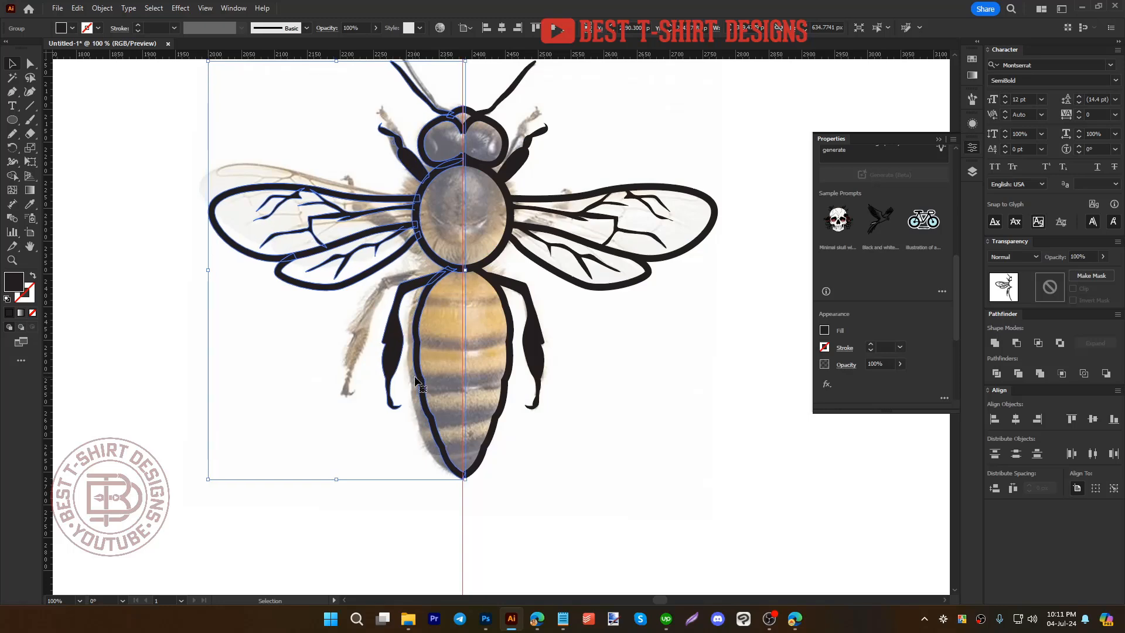
click(590, 475)
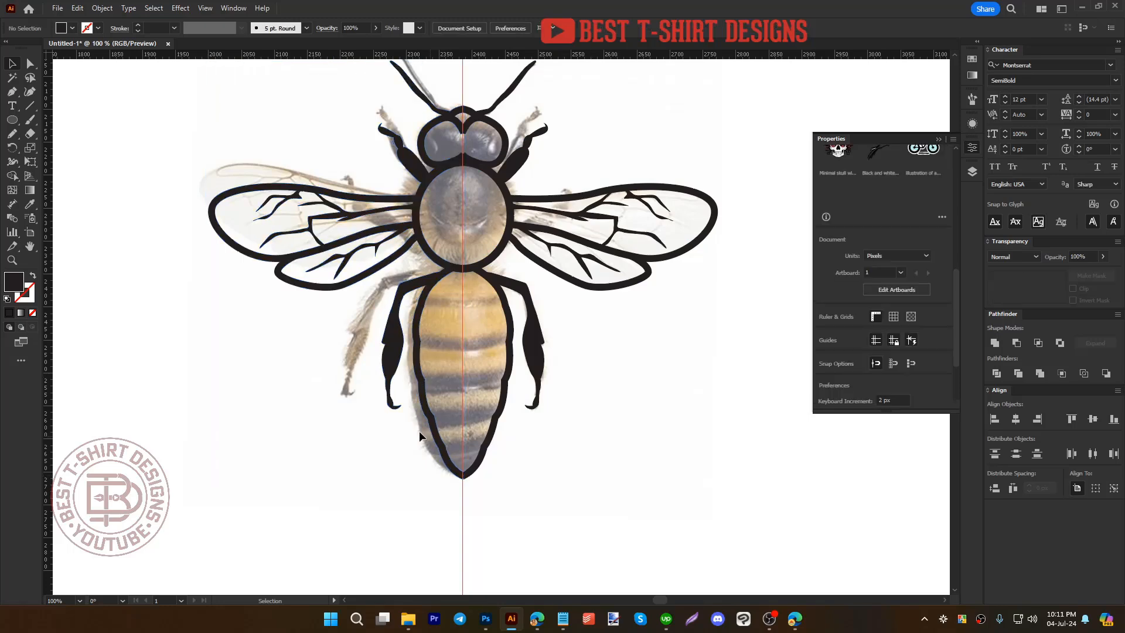
Step: Move the complete traced bee off the reference photo to check it, and undo the move
scroll(417, 431, down, 2)
drag(545, 460, 337, 258)
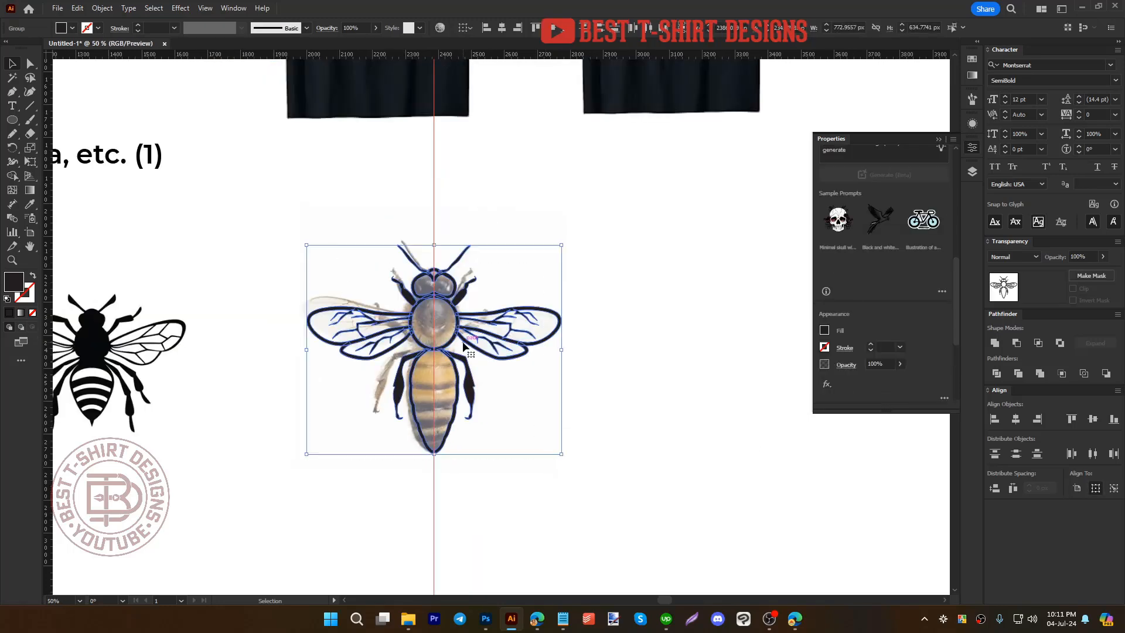
drag(486, 345, 655, 352)
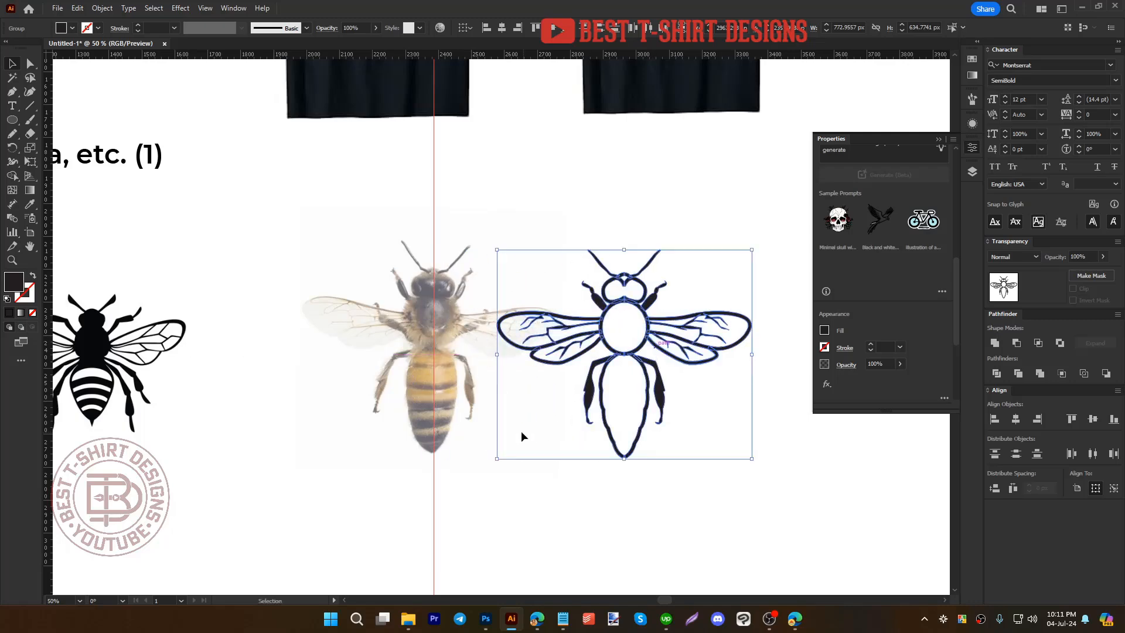
key(ctrl+z)
click(506, 423)
Step: Draw a curved stripe across the upper abdomen with the Curvature tool, using no fill and a 30 pt black stroke
scroll(438, 280, up, 6)
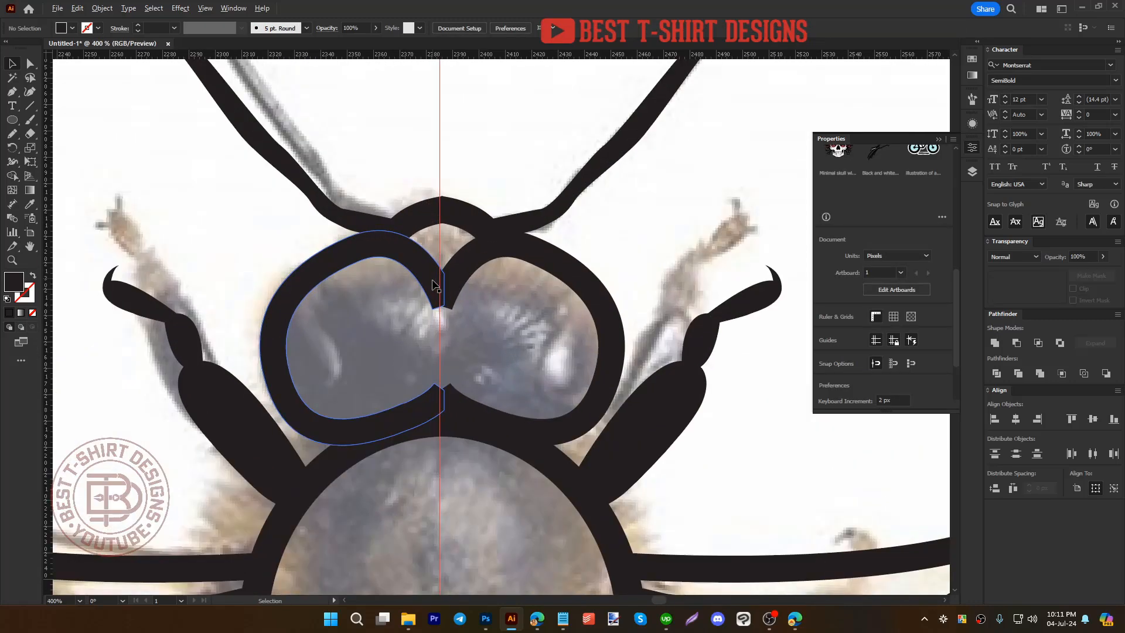
scroll(472, 325, down, 4)
scroll(476, 305, up, 2)
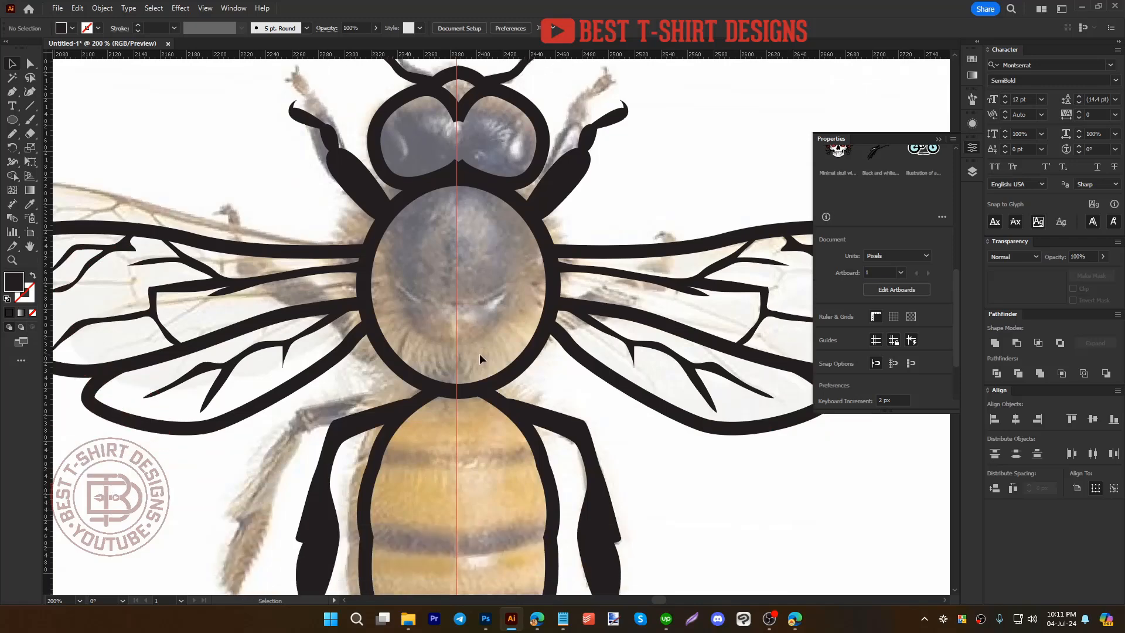
scroll(480, 356, down, 3)
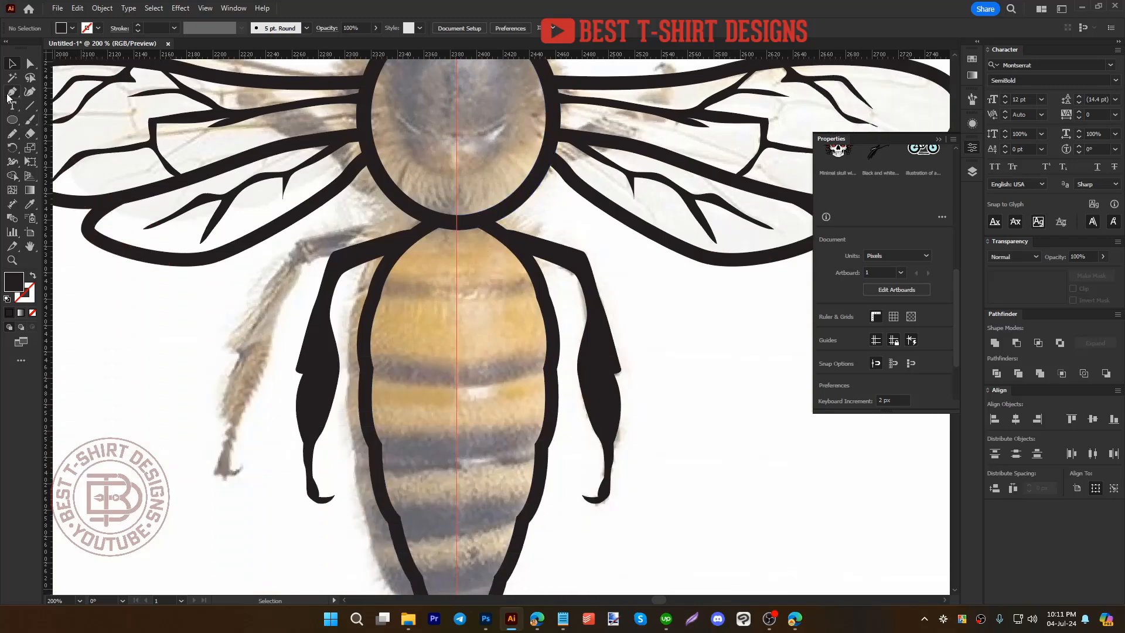
click(10, 93)
scroll(170, 231, down, 1)
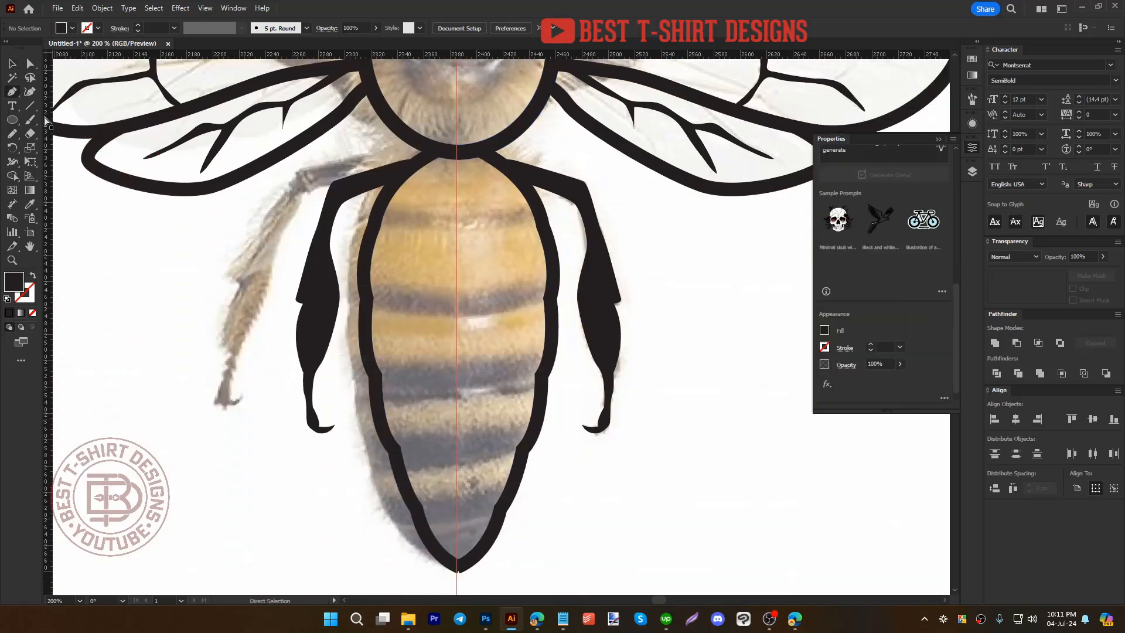
click(29, 91)
key(shift+x)
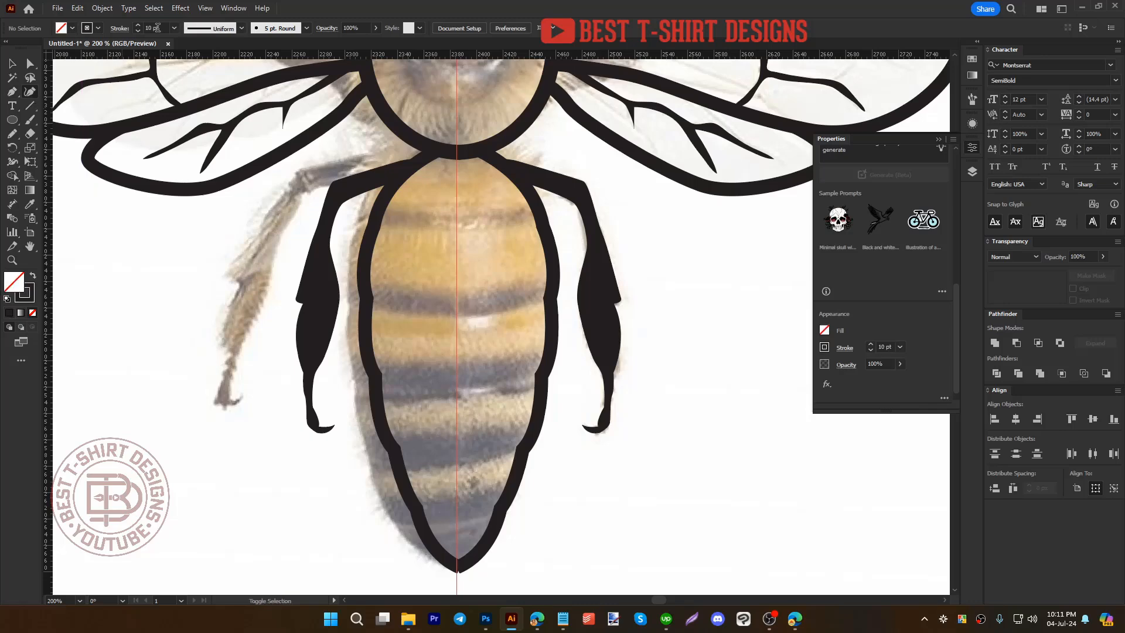
scroll(158, 28, up, 2)
click(364, 293)
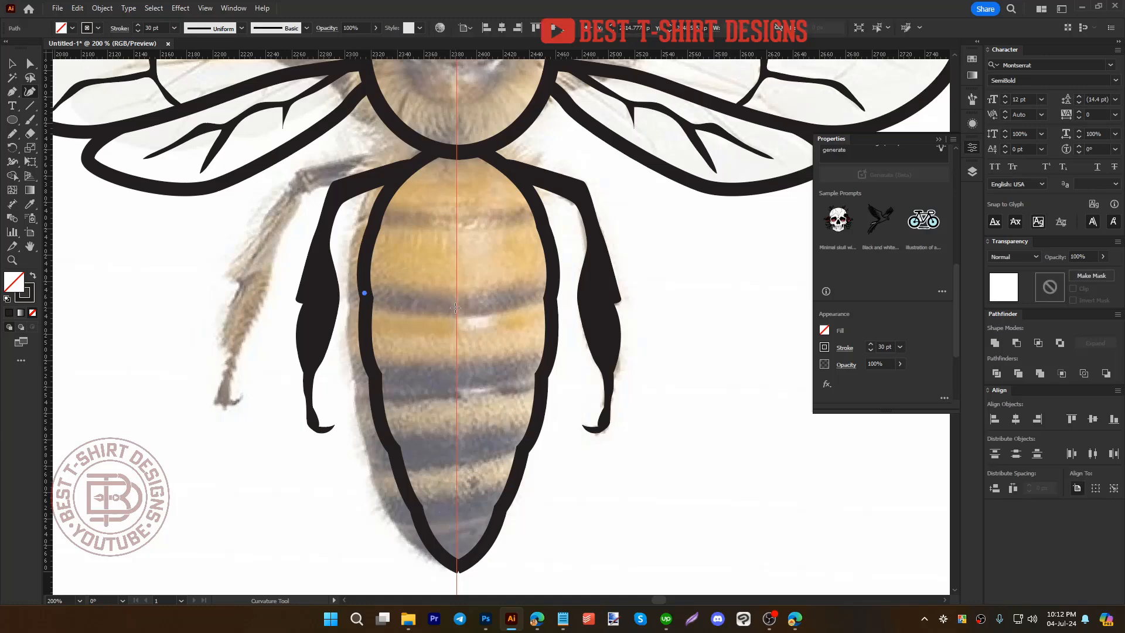
click(456, 307)
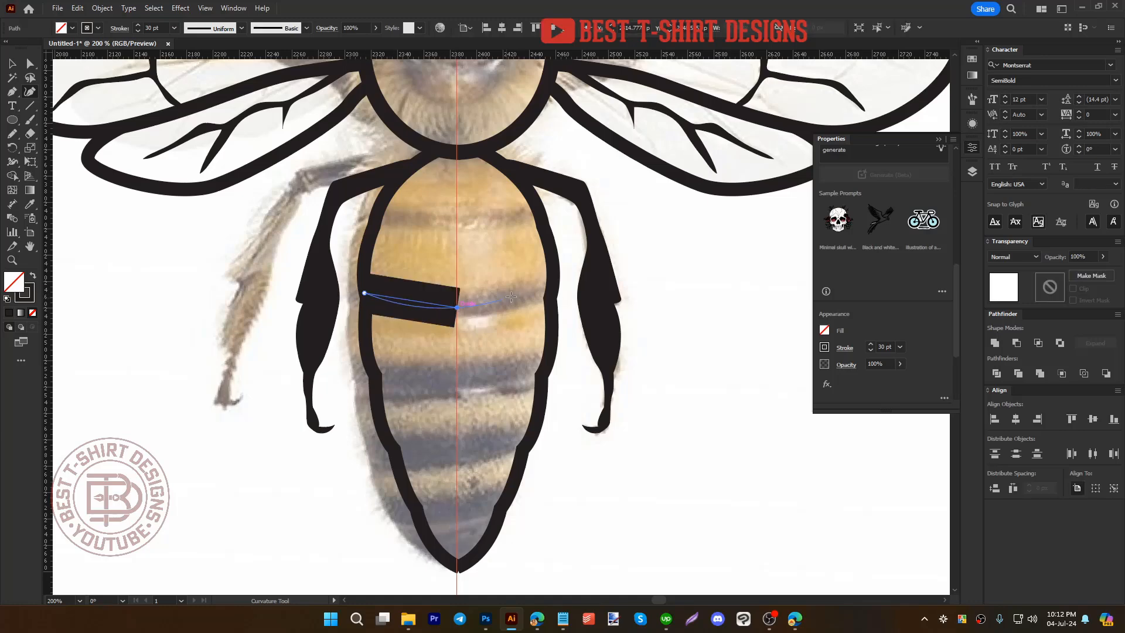
click(551, 290)
key(v)
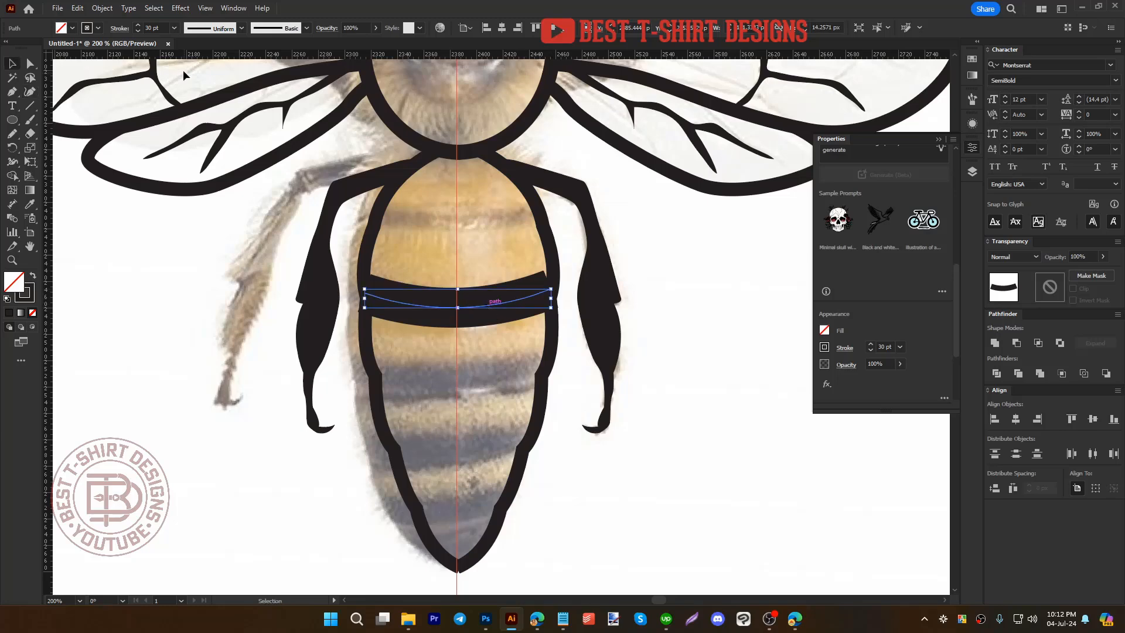
Step: Set the abdomen stripe's stroke weight to 21 pt and deselect it
scroll(157, 26, down, 1)
scroll(157, 26, up, 1)
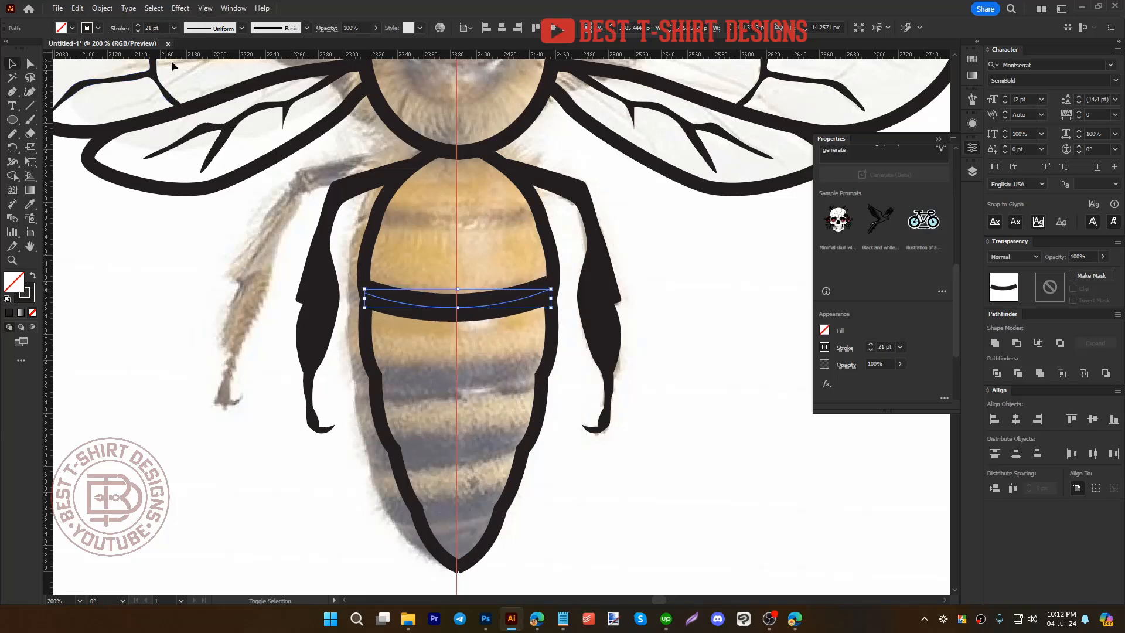
click(438, 379)
Step: Draw a second curved 21 pt stripe across the abdomen below the first with the Curvature tool, following the photo's dark band
click(28, 95)
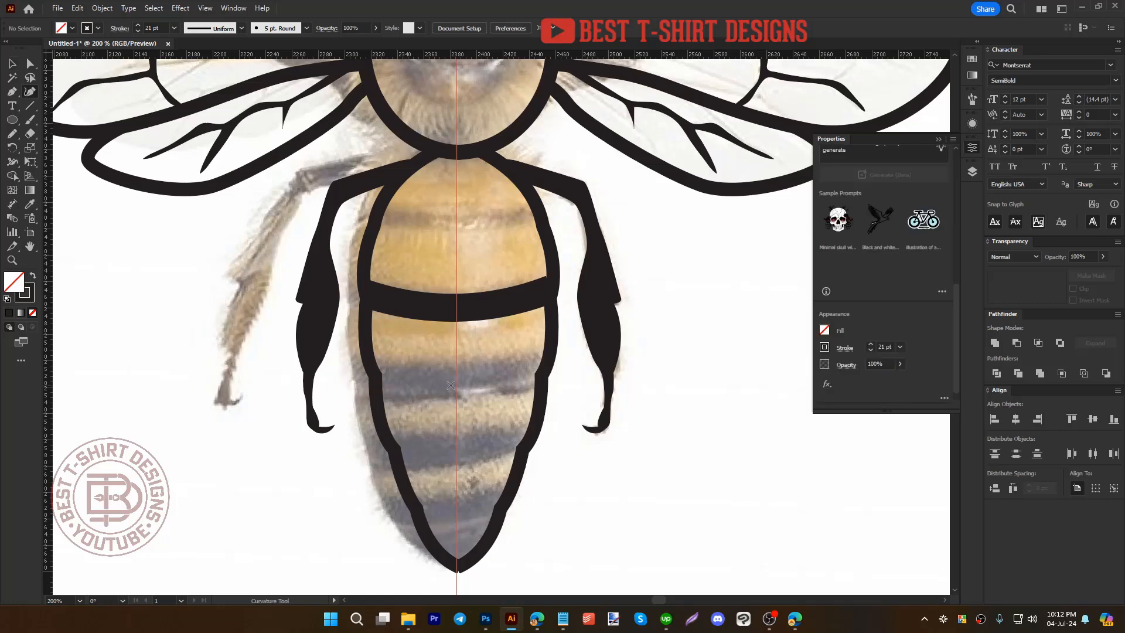
click(375, 373)
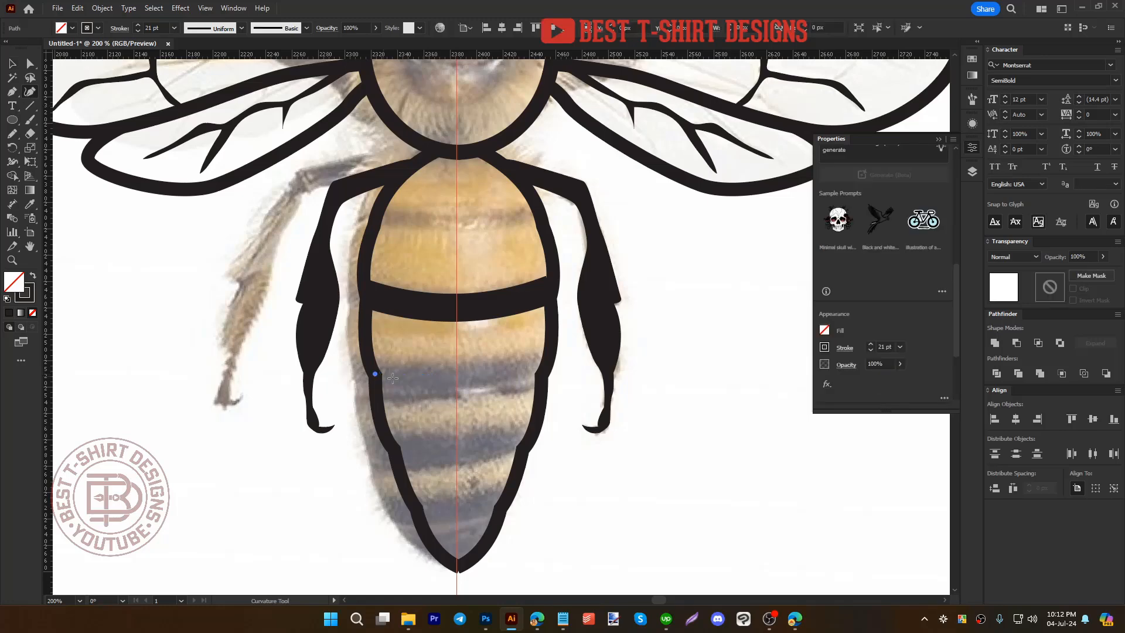
click(457, 383)
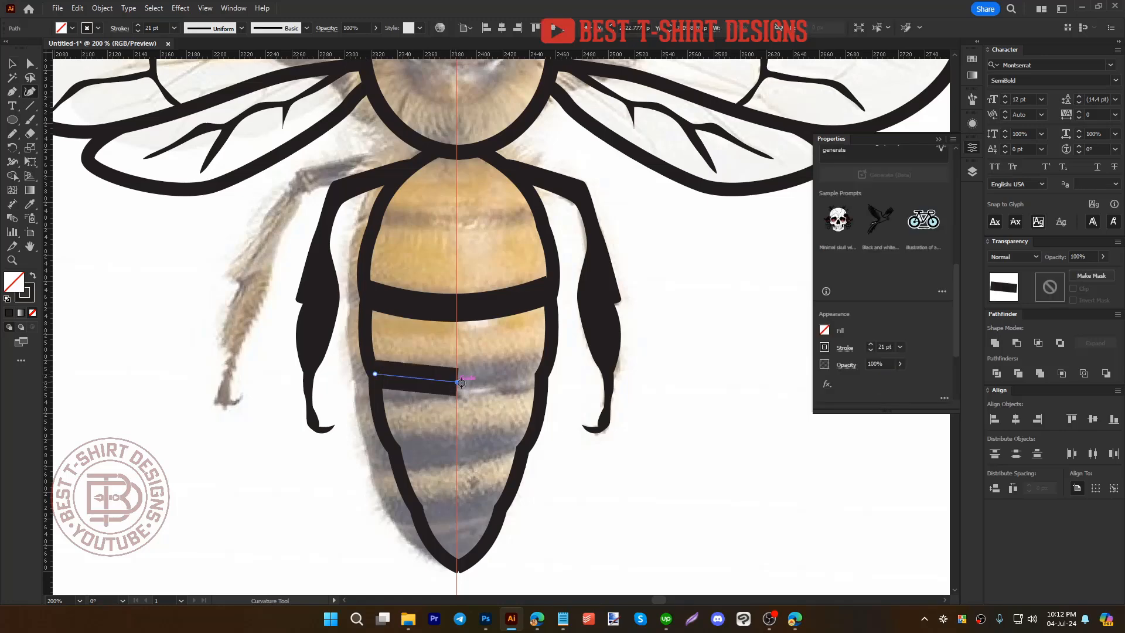
click(542, 372)
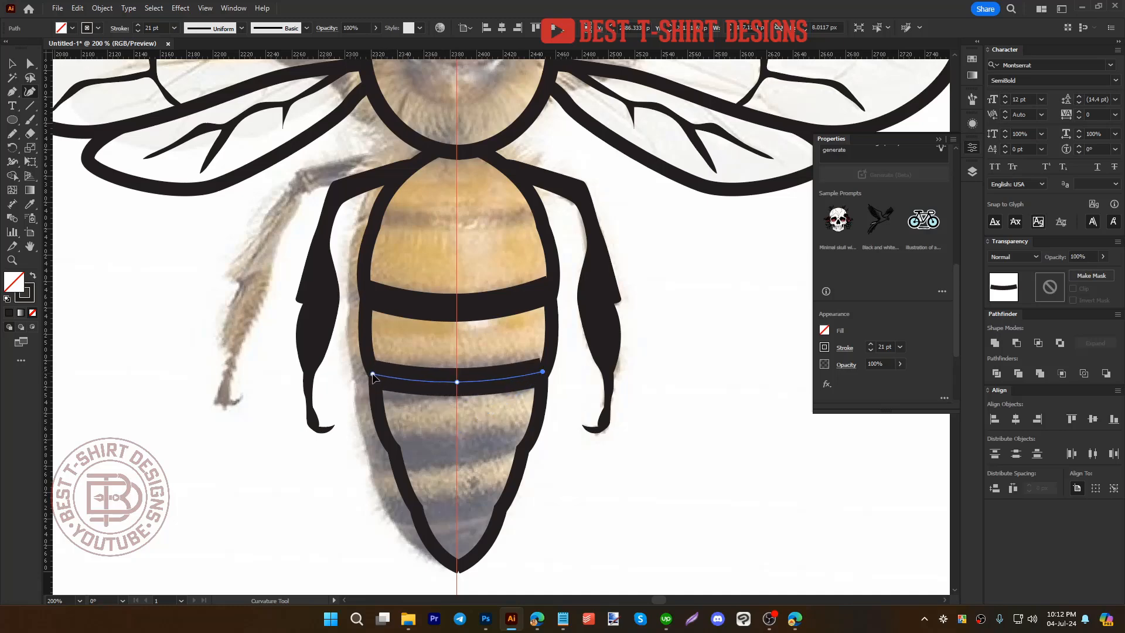
Step: Draw a third curved 21 pt stripe across the lower abdomen with the Curvature tool, extending both ends past the outline
click(373, 374)
key(Escape)
click(392, 449)
click(458, 455)
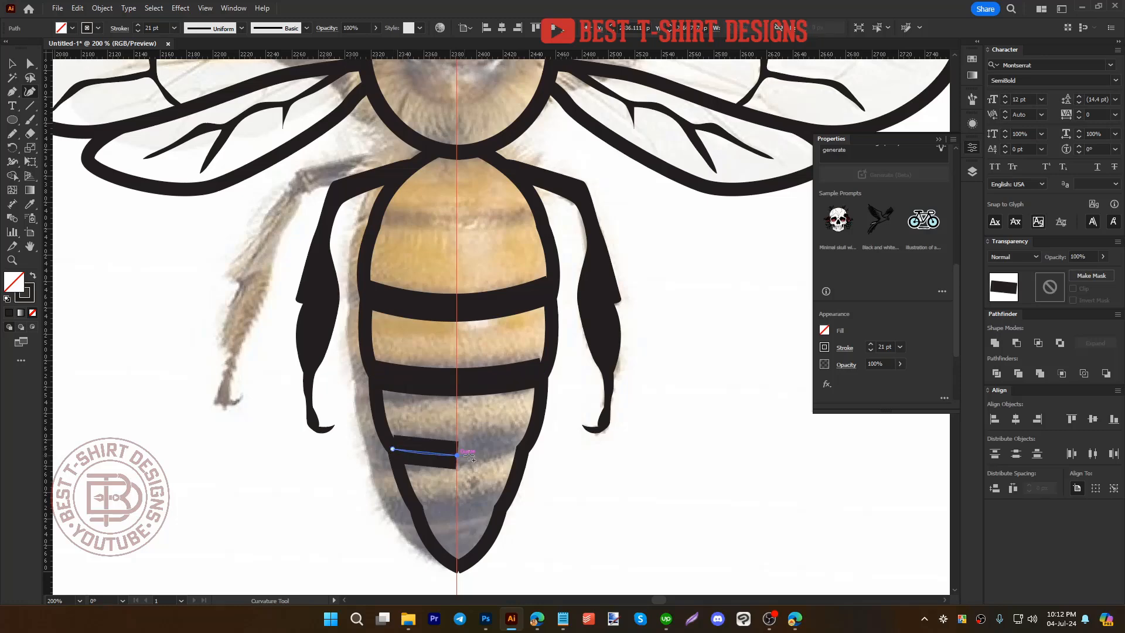
click(523, 445)
drag(528, 443, 542, 438)
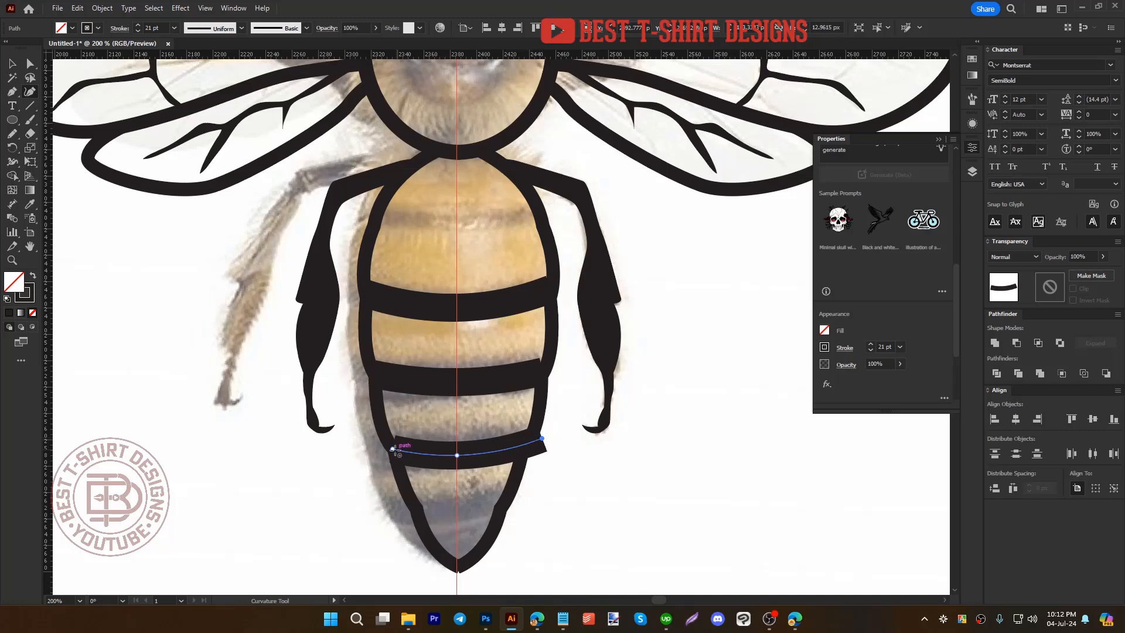
drag(392, 448, 376, 446)
key(Escape)
Step: Draw a fourth curved 21 pt stripe near the abdomen's tip with the Curvature tool and deselect it
click(400, 507)
click(457, 514)
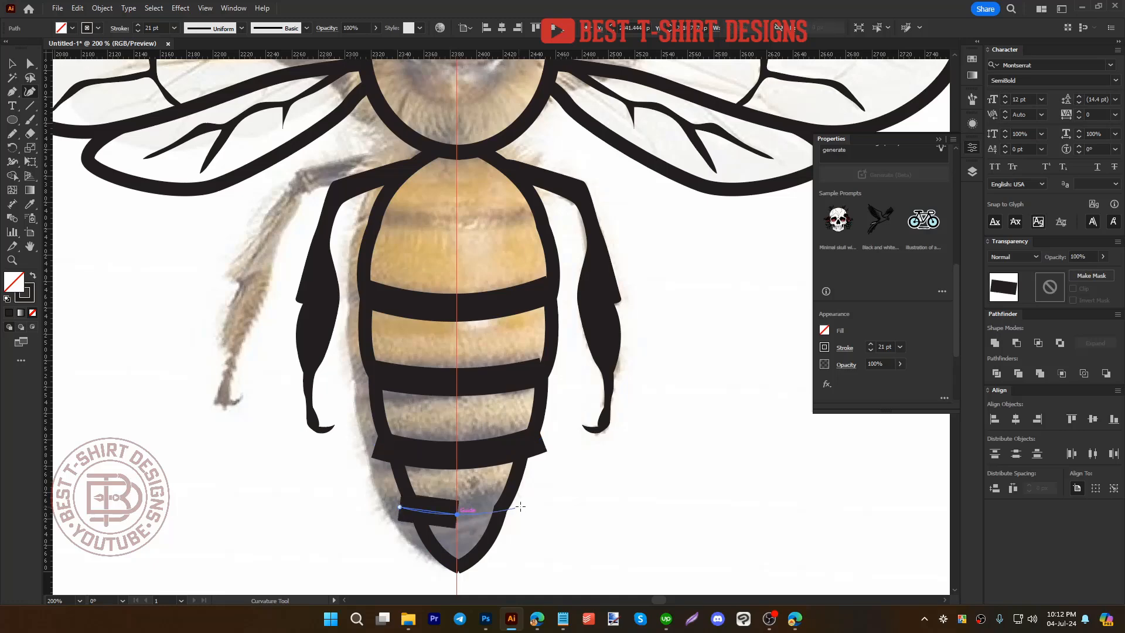
click(530, 502)
key(v)
click(583, 498)
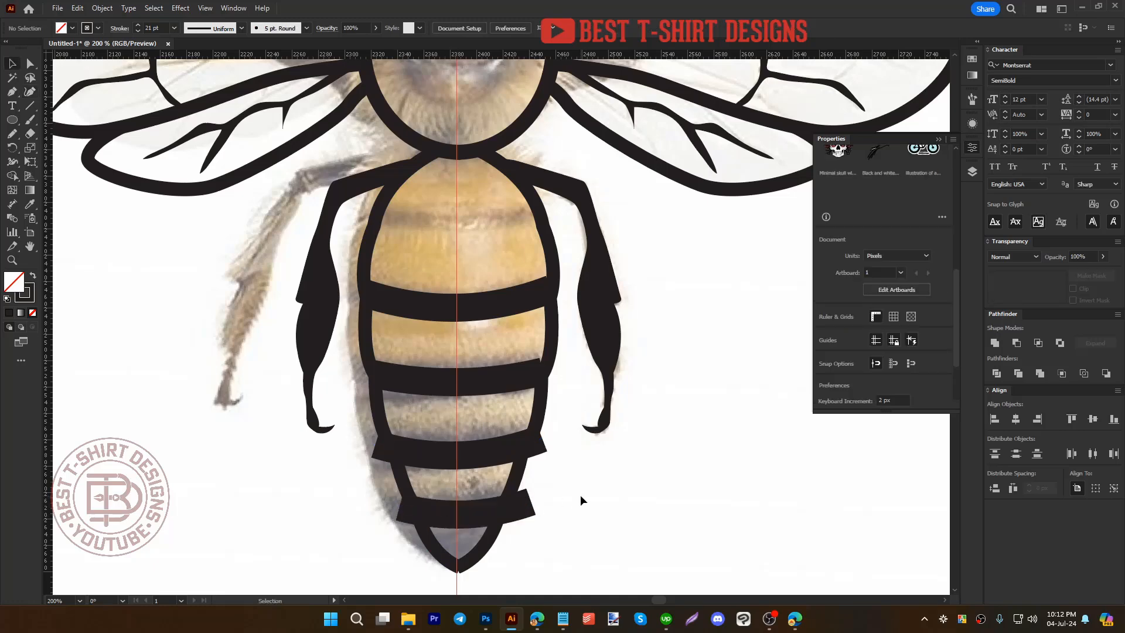
Step: Duplicate the second abdomen stripe and place the copy above the first one, near the top of the abdomen
click(523, 513)
shift+click(510, 447)
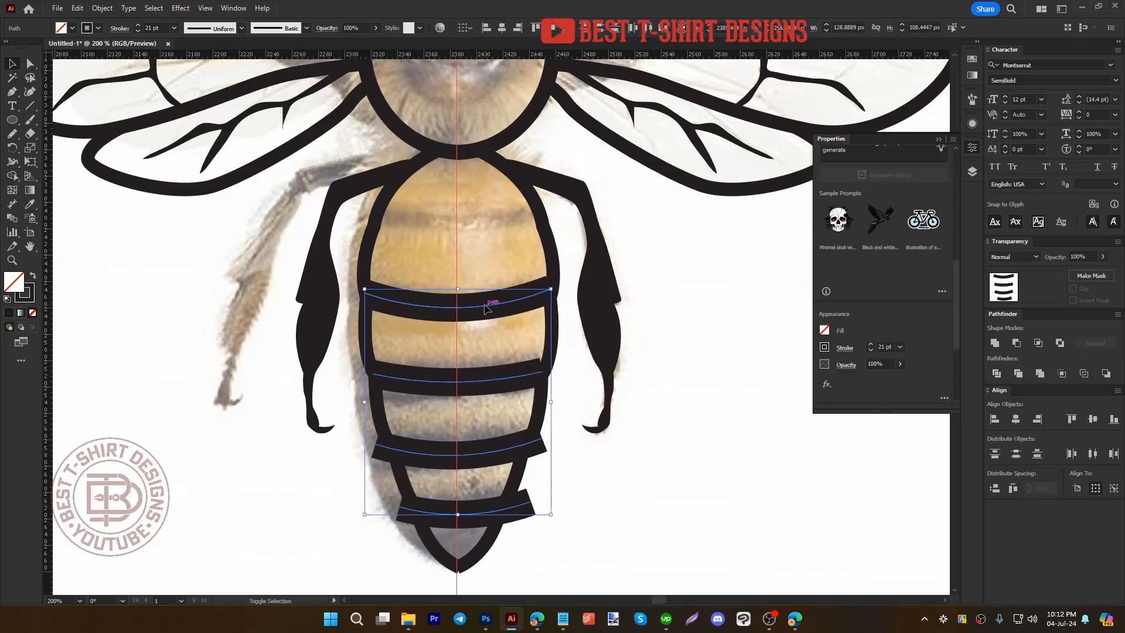
click(486, 354)
alt+drag(486, 384, 485, 223)
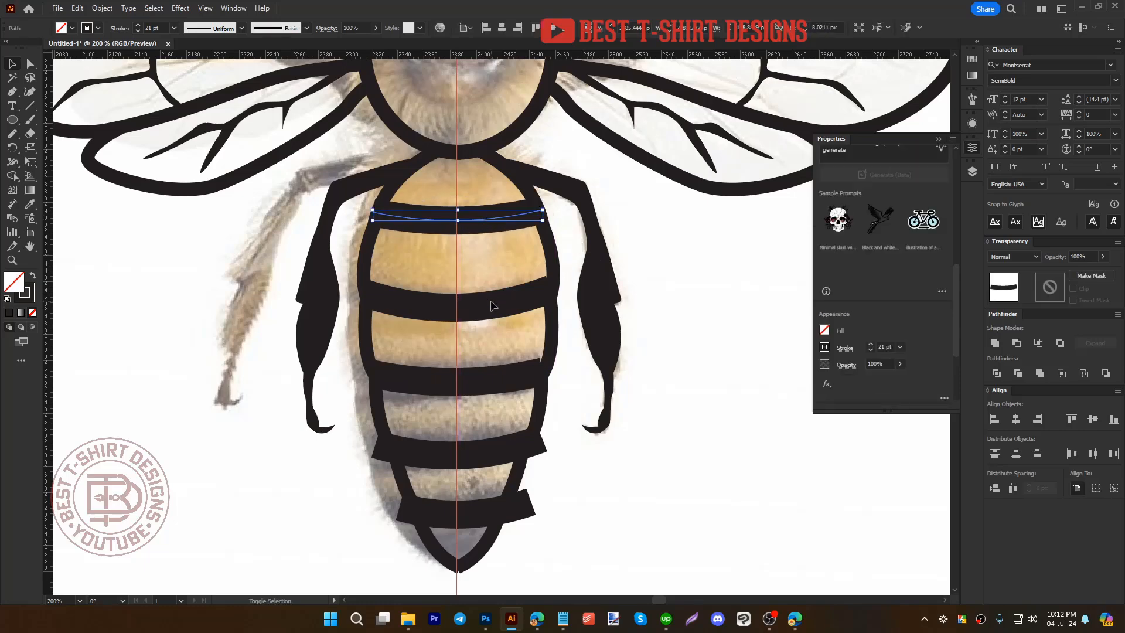
Step: Select all five abdomen stripes and expand their strokes into filled shapes
shift+click(494, 301)
shift+click(490, 381)
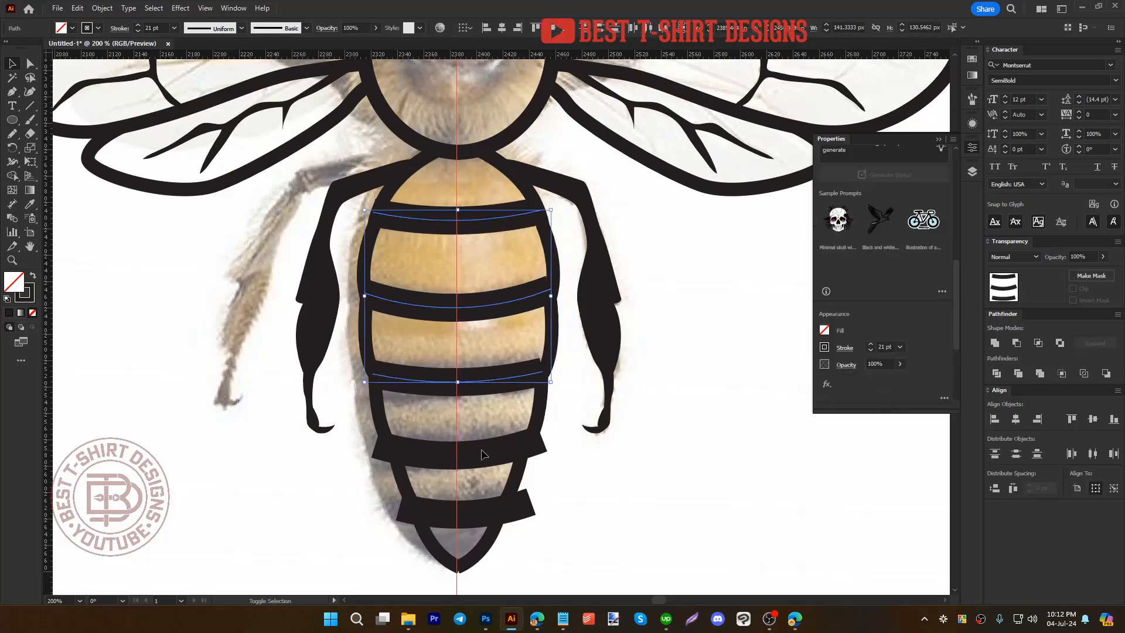
shift+click(486, 452)
shift+click(488, 512)
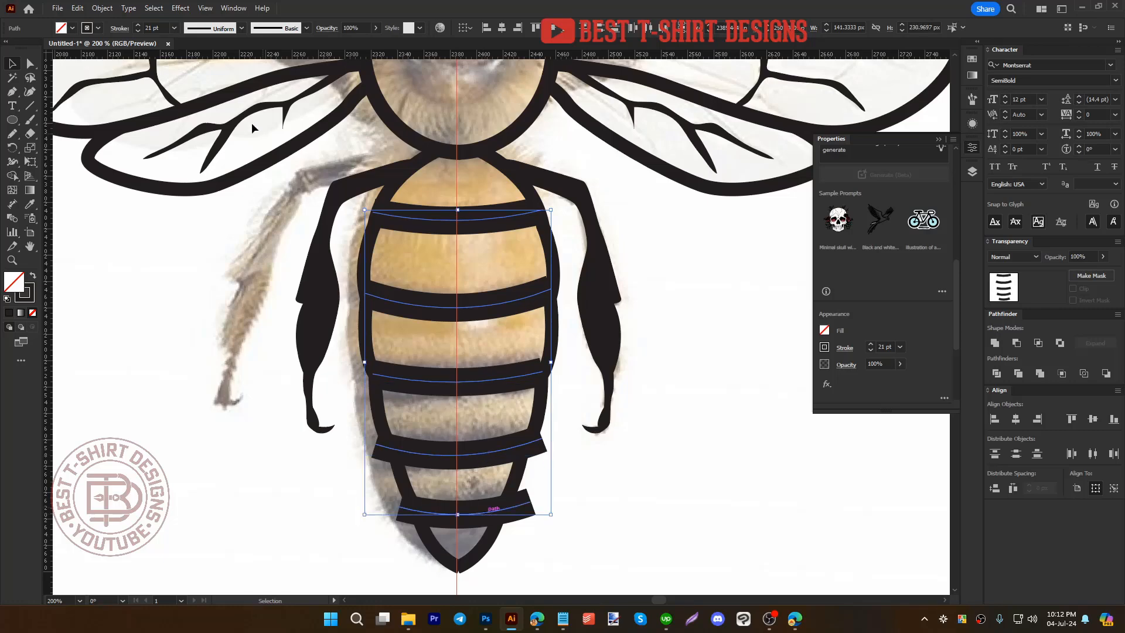
click(103, 8)
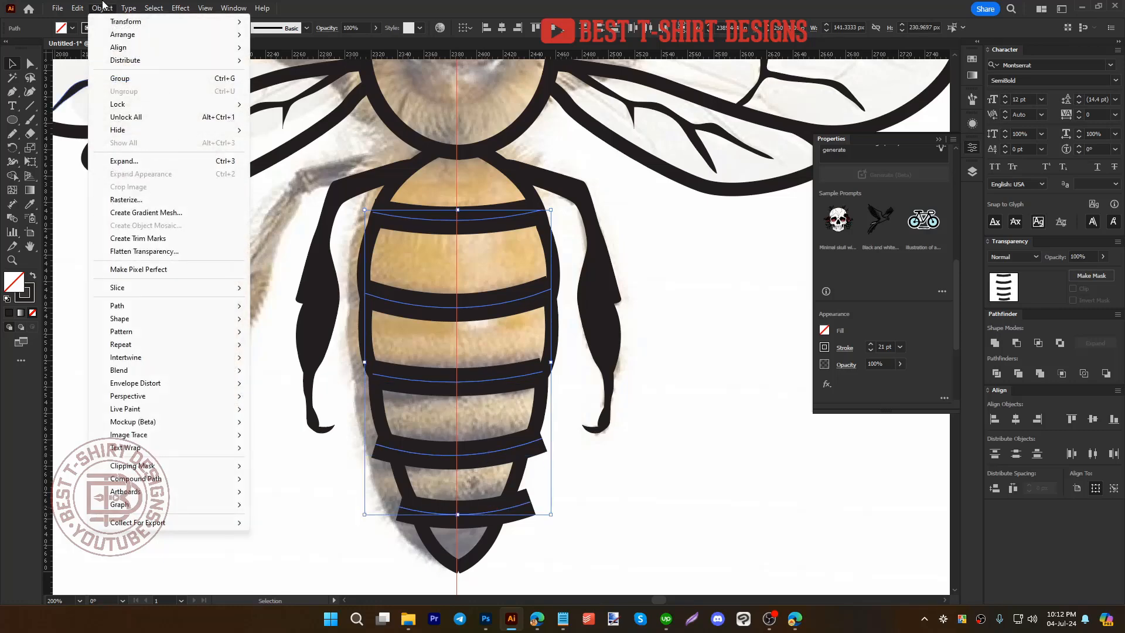
click(126, 160)
click(531, 373)
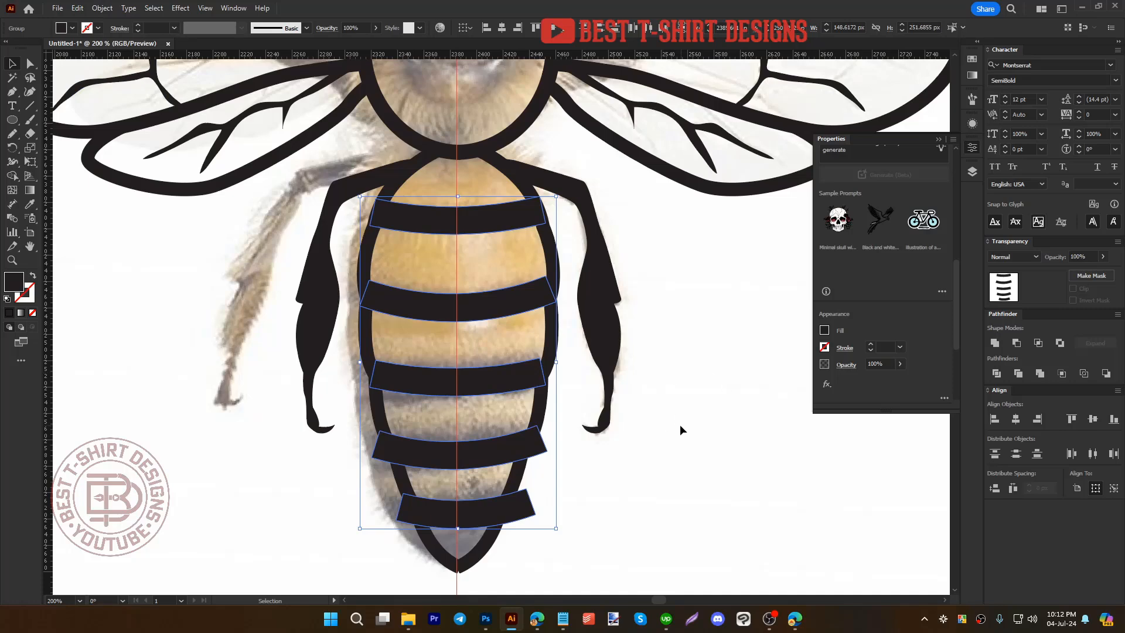
Step: Erase the stripe ends that stick out beyond the abdomen outline on both sides and deselect the stripes
key(shift+e)
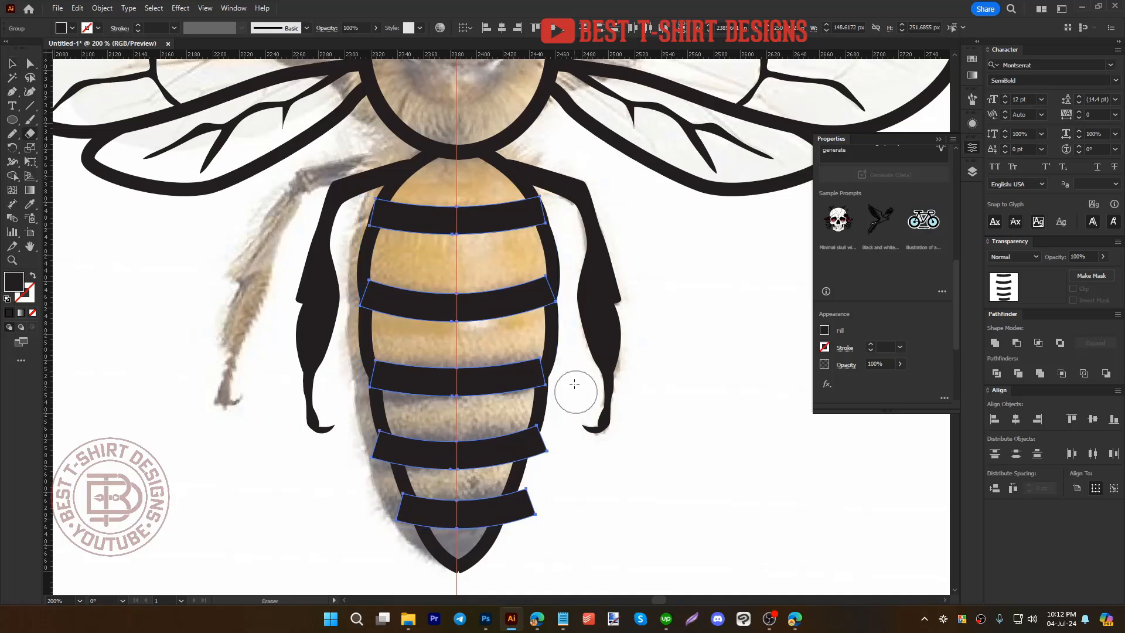
drag(559, 419, 500, 551)
mouse_move(424, 555)
mouse_down()
mouse_move(402, 547)
mouse_move(349, 372)
mouse_up()
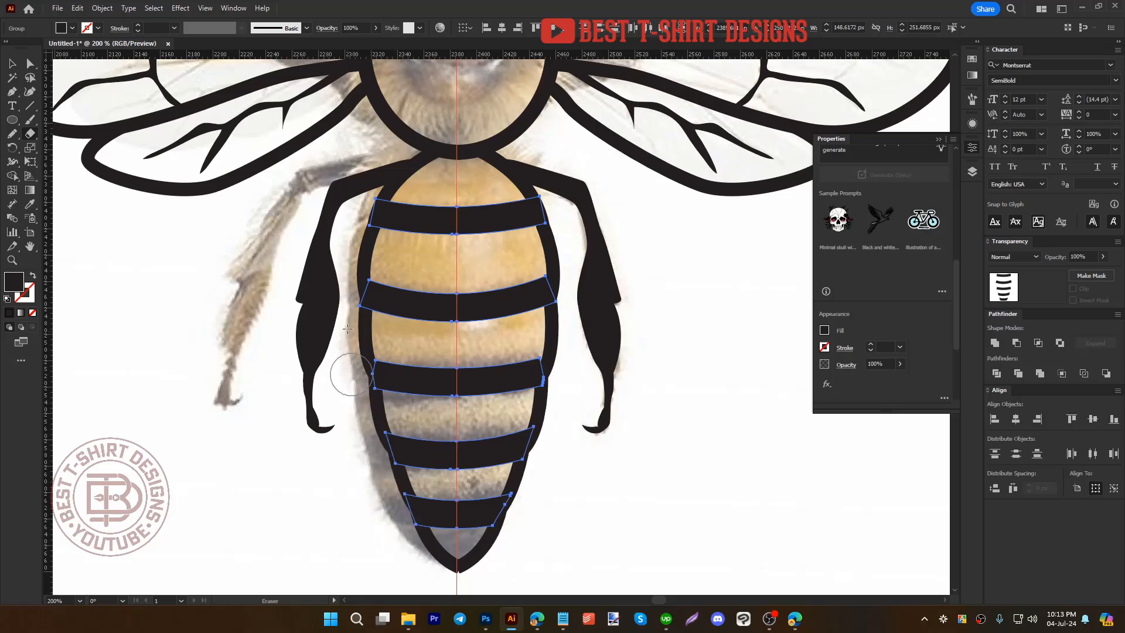
drag(345, 309, 344, 298)
drag(376, 189, 368, 190)
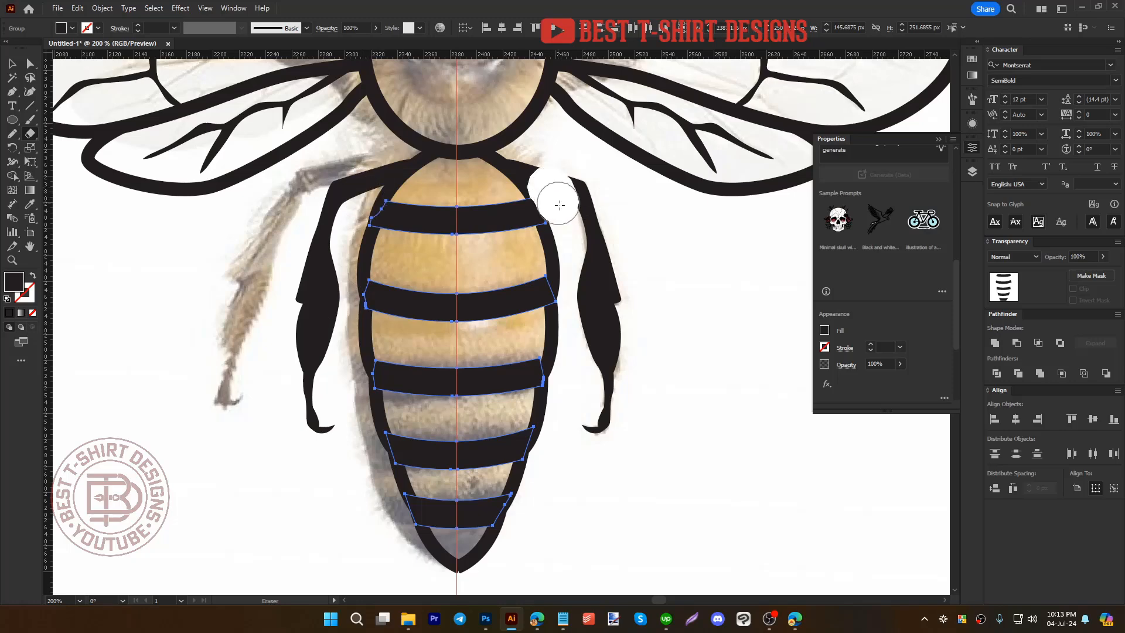
key(v)
click(700, 343)
key(ctrl+1)
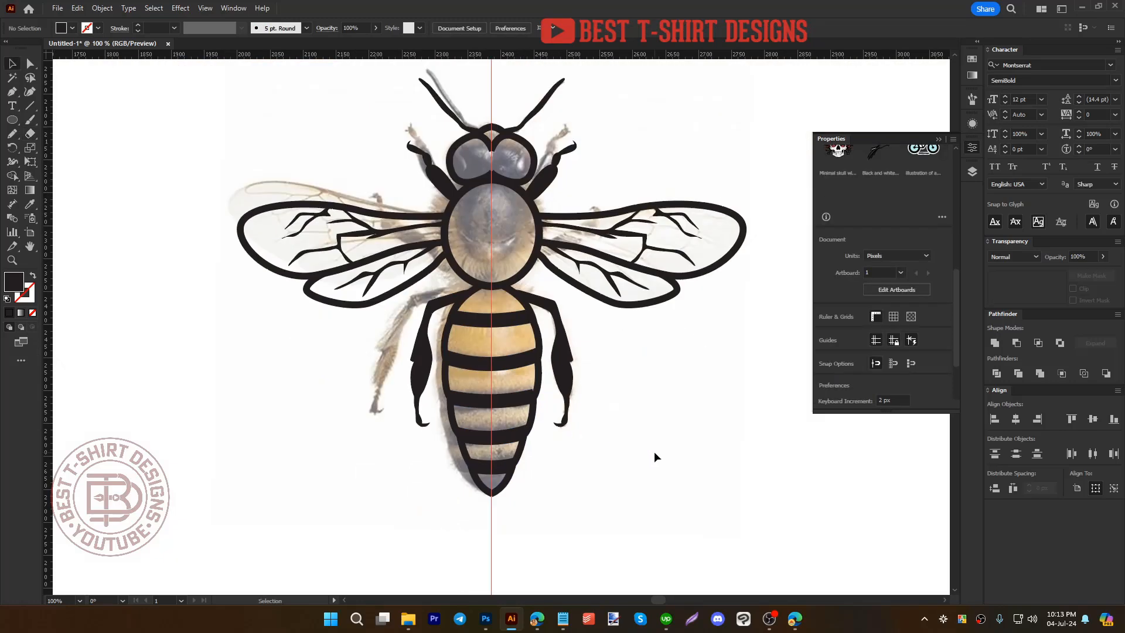
Step: Move the upper-right corner anchor of the middle abdomen stripe outward so it overlaps the body outline
scroll(540, 402, up, 5)
key(a)
click(494, 346)
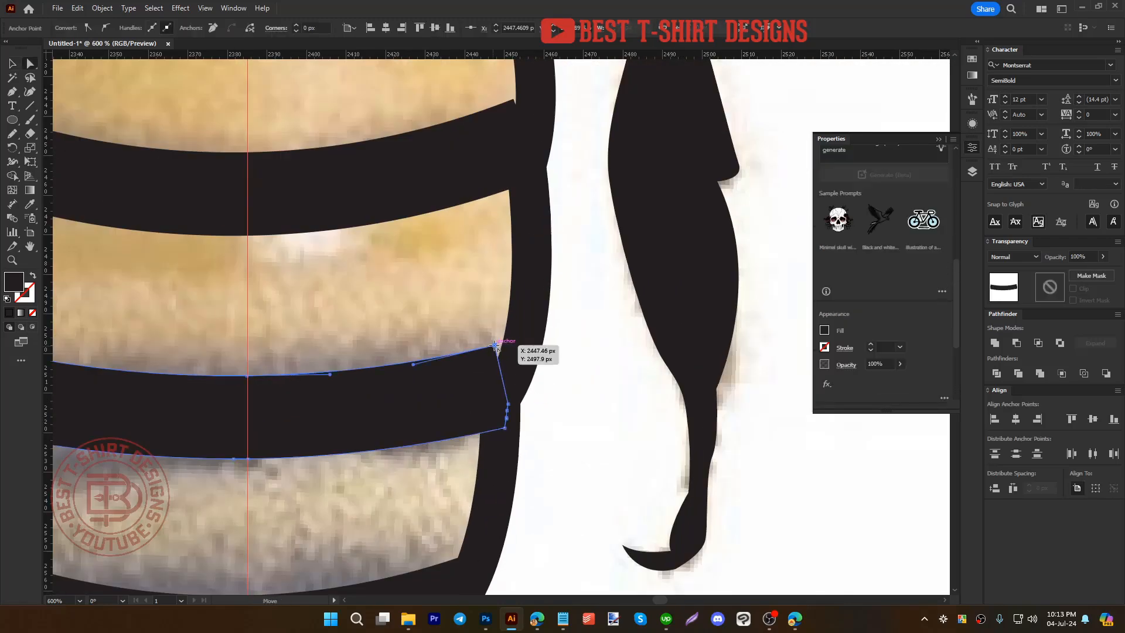
drag(494, 346, 506, 343)
click(611, 379)
Step: Move the upper-right corner anchor of the second stripe from the top outward into the abdomen outline
scroll(570, 375, down, 1)
scroll(571, 378, down, 1)
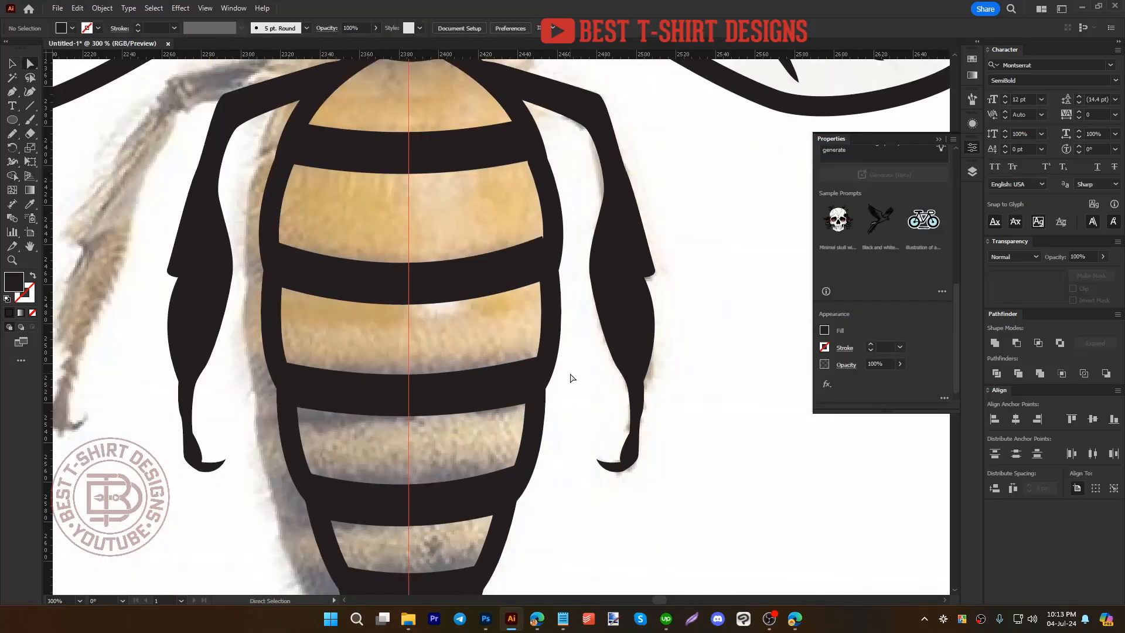
scroll(542, 221, up, 3)
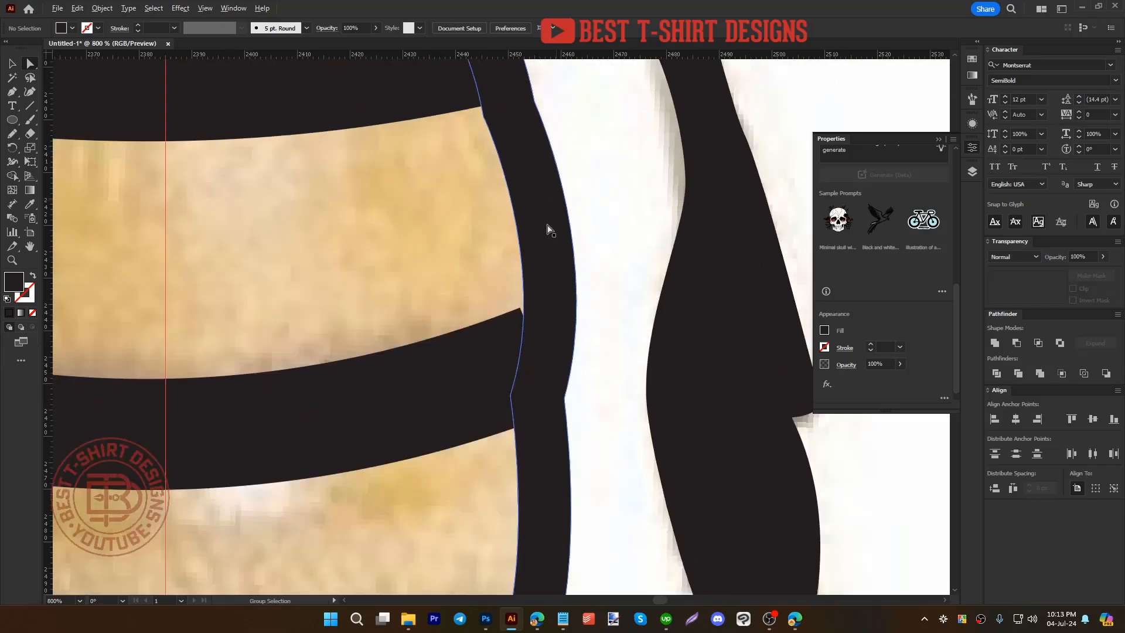
mouse_move(520, 307)
mouse_down()
mouse_move(538, 311)
mouse_move(528, 307)
mouse_up()
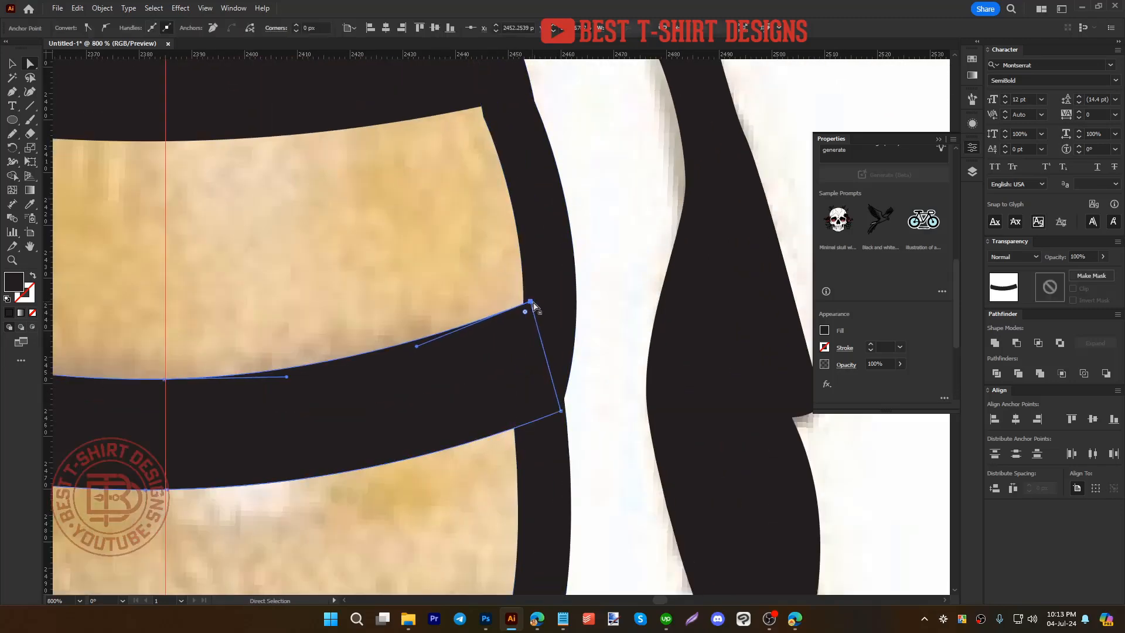
click(586, 314)
scroll(585, 314, down, 4)
key(v)
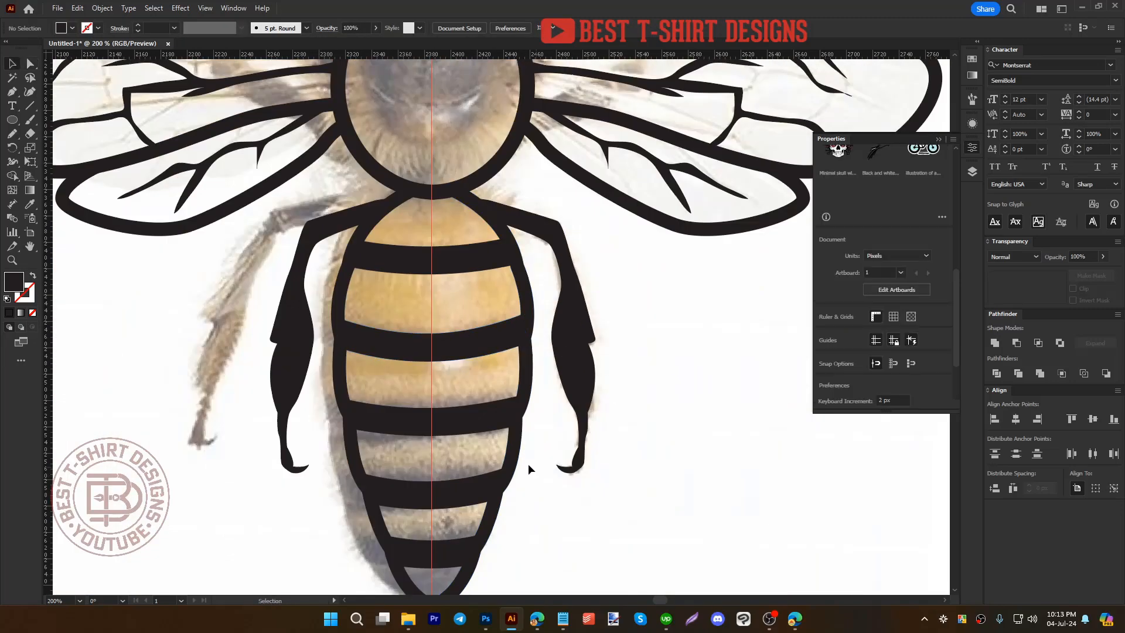
Step: Draw a black shadow shape with a jagged upper edge inside the bee's right eye using the Pencil tool, leaving an oval highlight
scroll(529, 463, down, 3)
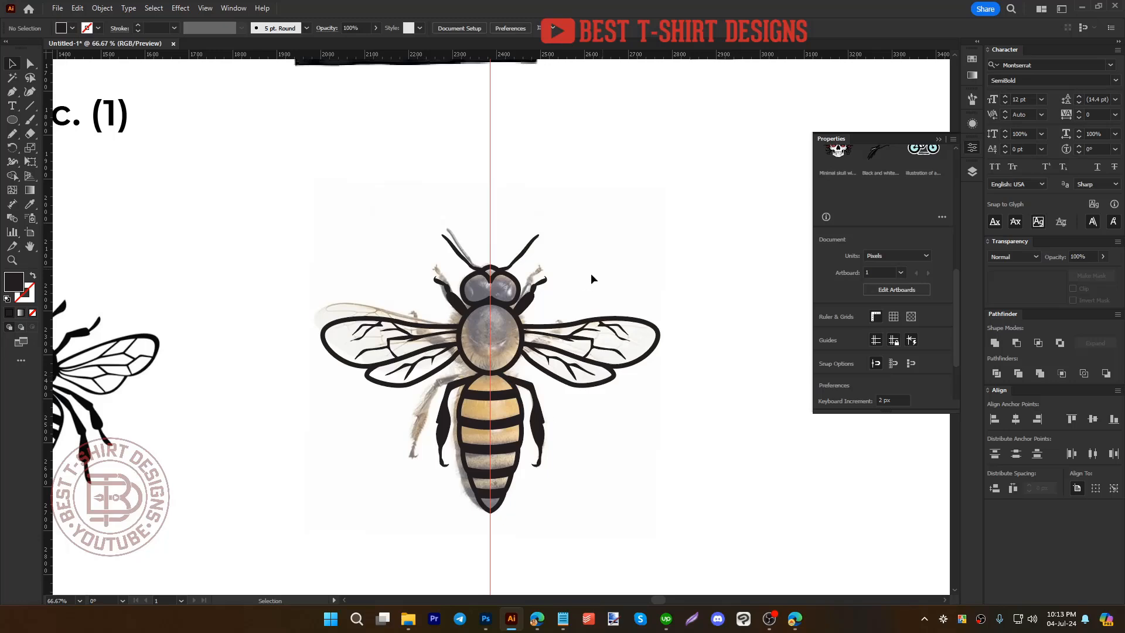
scroll(530, 273, up, 6)
scroll(568, 294, down, 2)
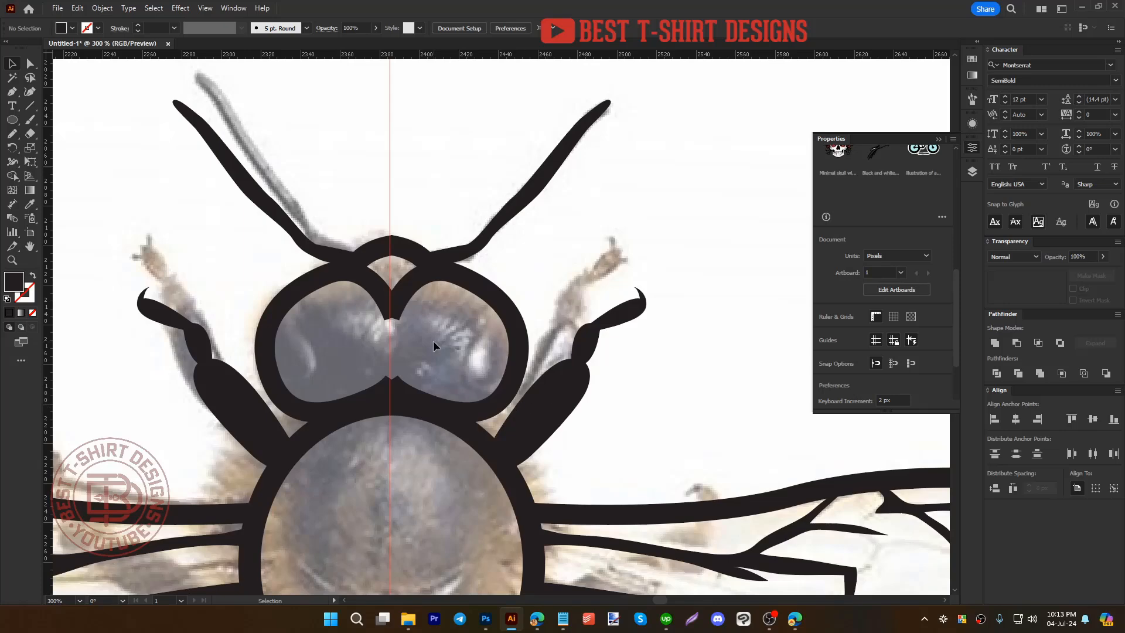
scroll(434, 346, up, 1)
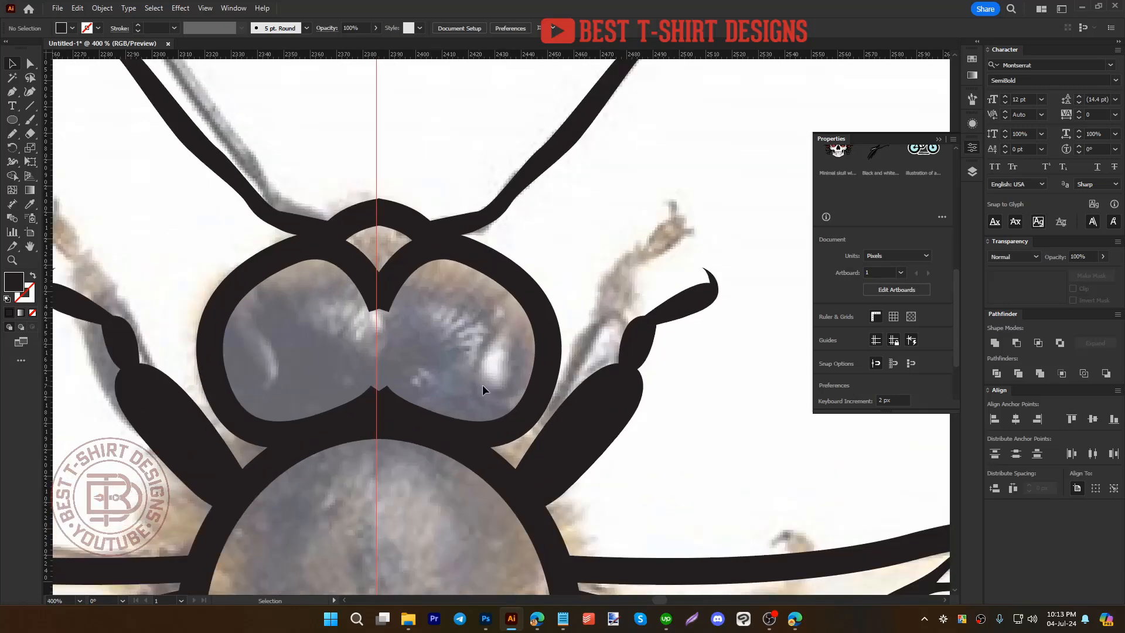
key(n)
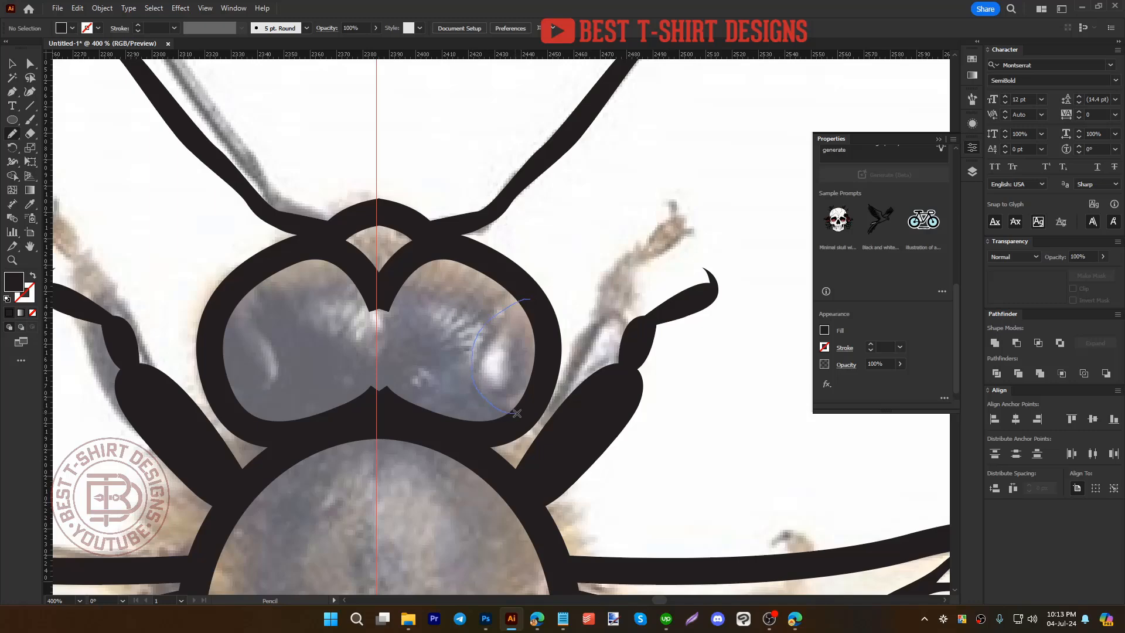
drag(502, 424, 403, 414)
drag(532, 298, 533, 299)
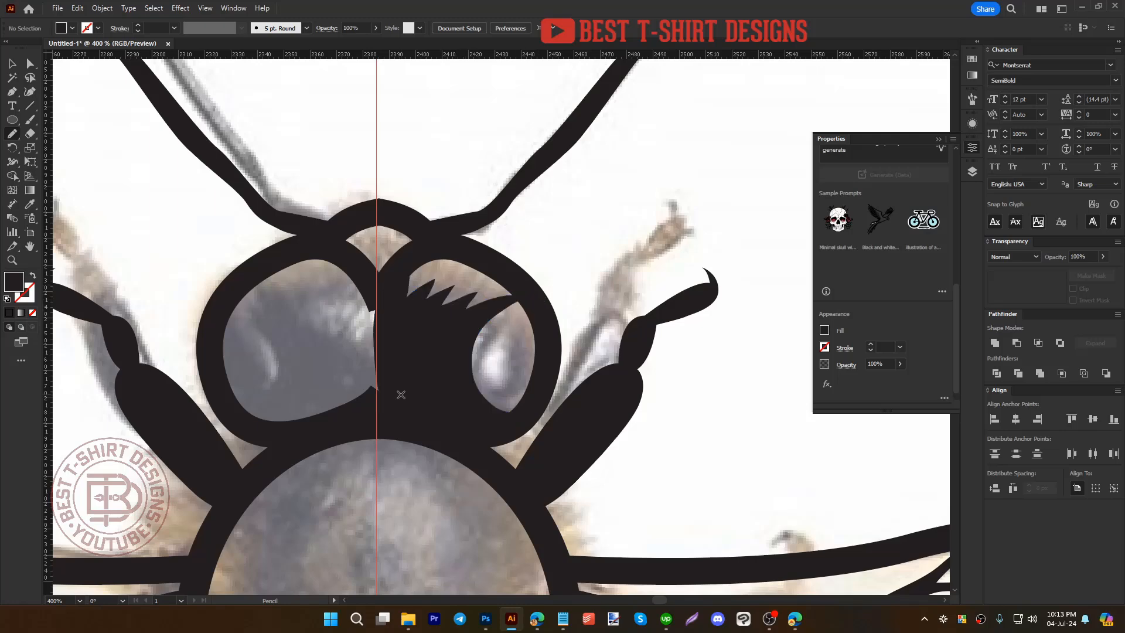
Step: Mirror a copy of the eye shadow into the left eye and align it with the original by vertical centers
key(v)
click(446, 370)
drag(446, 370, 323, 368)
key(o)
click(552, 382)
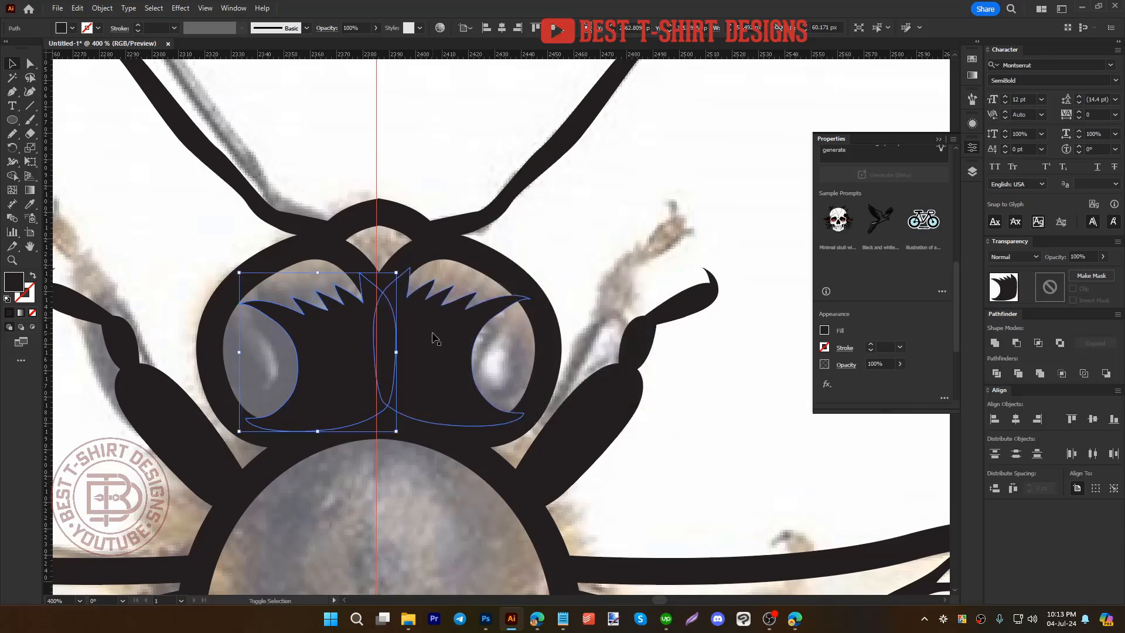
shift+click(434, 332)
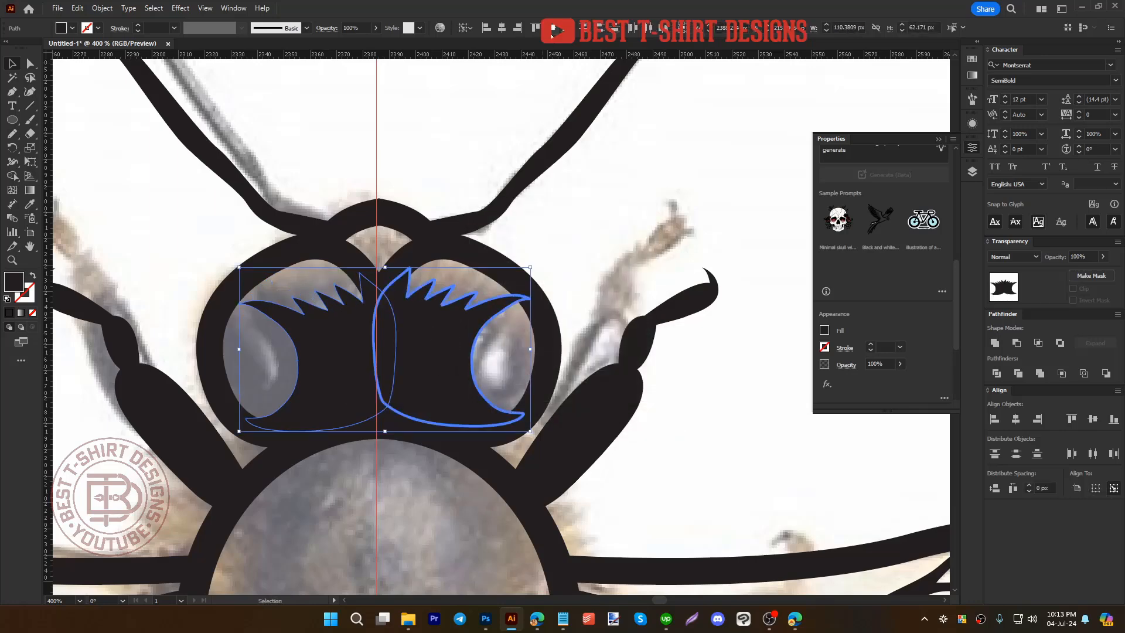
click(551, 31)
click(610, 216)
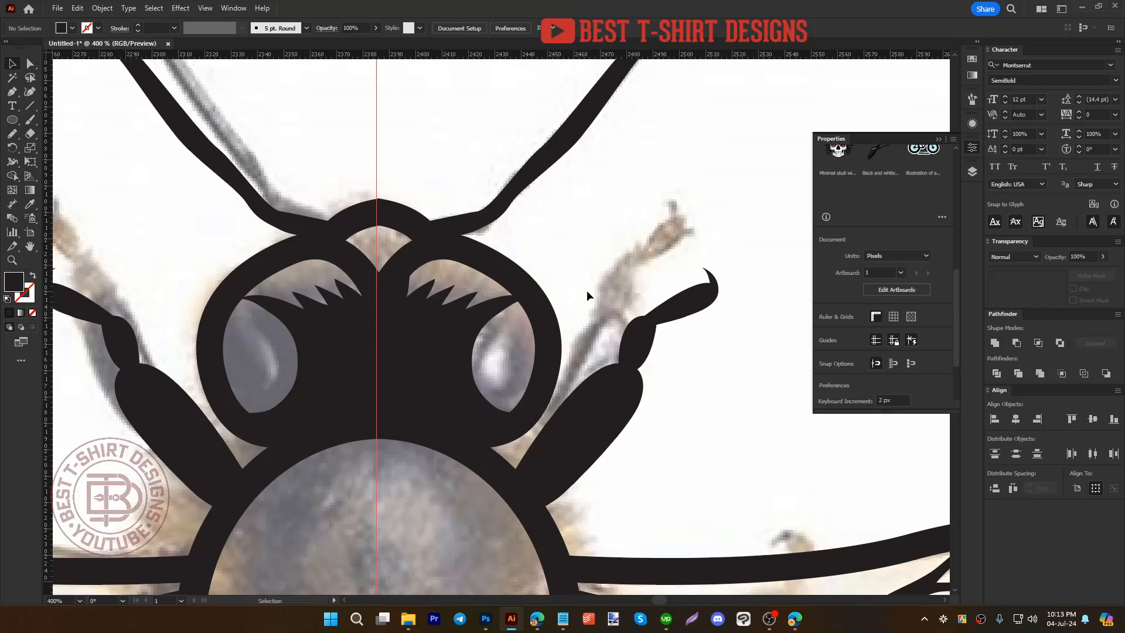
Step: Draw a large black patch over the upper thorax with the Pencil tool, giving its lower edge pointed fur notches
scroll(480, 237, down, 1)
scroll(458, 401, down, 2)
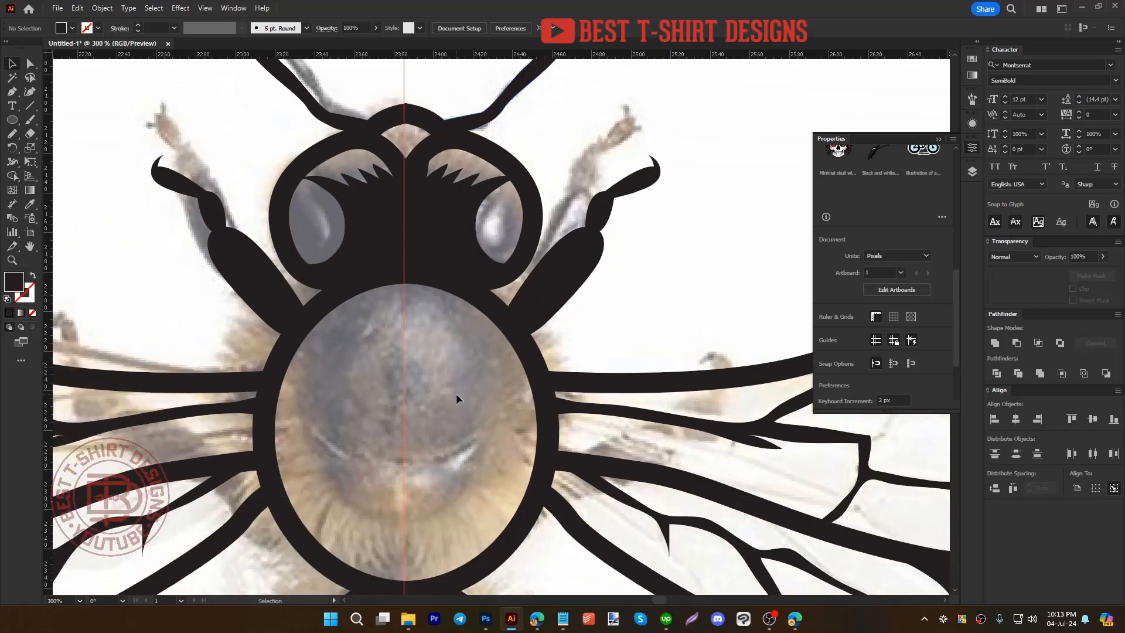
key(n)
scroll(465, 378, down, 1)
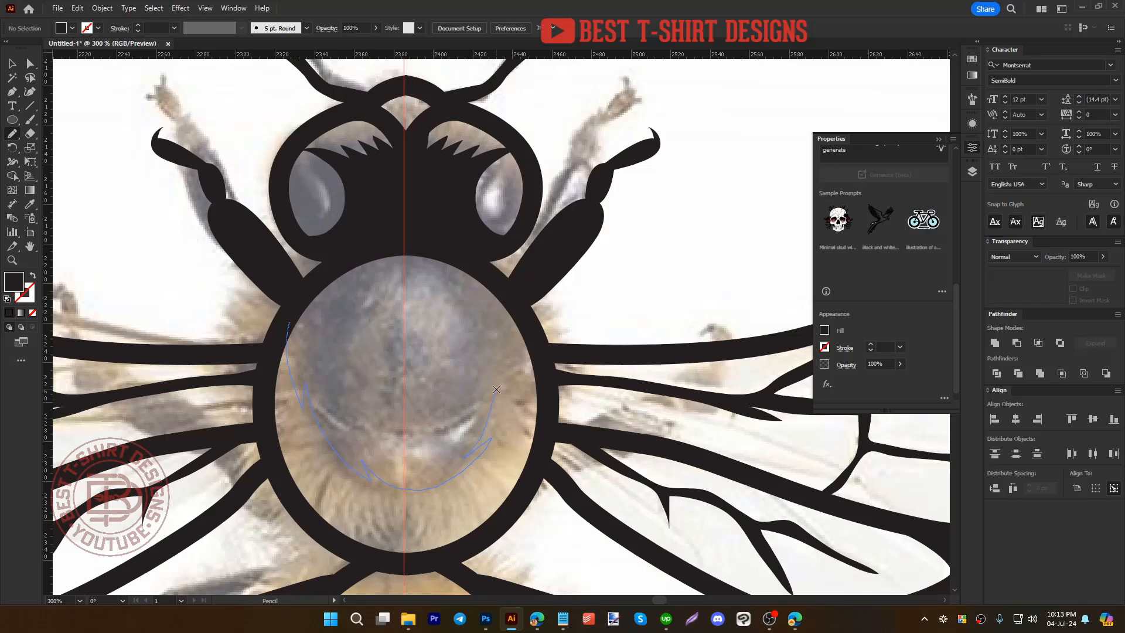
mouse_move(540, 420)
mouse_down()
mouse_move(534, 355)
mouse_move(476, 259)
mouse_move(359, 251)
mouse_move(285, 321)
mouse_move(289, 350)
mouse_up()
scroll(457, 414, down, 3)
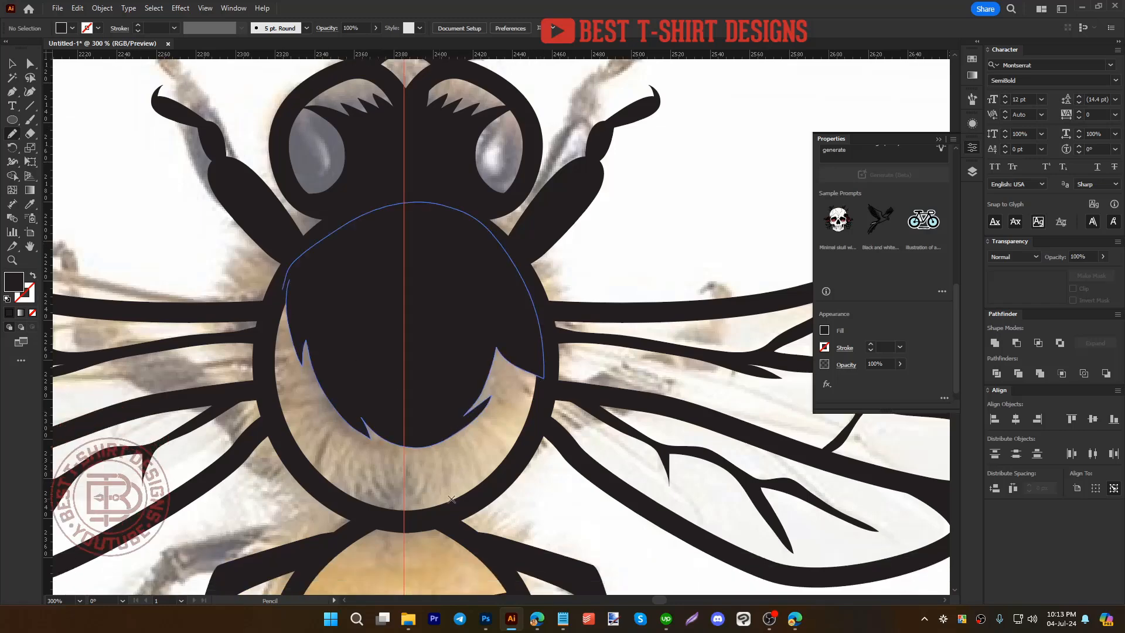
scroll(458, 415, up, 3)
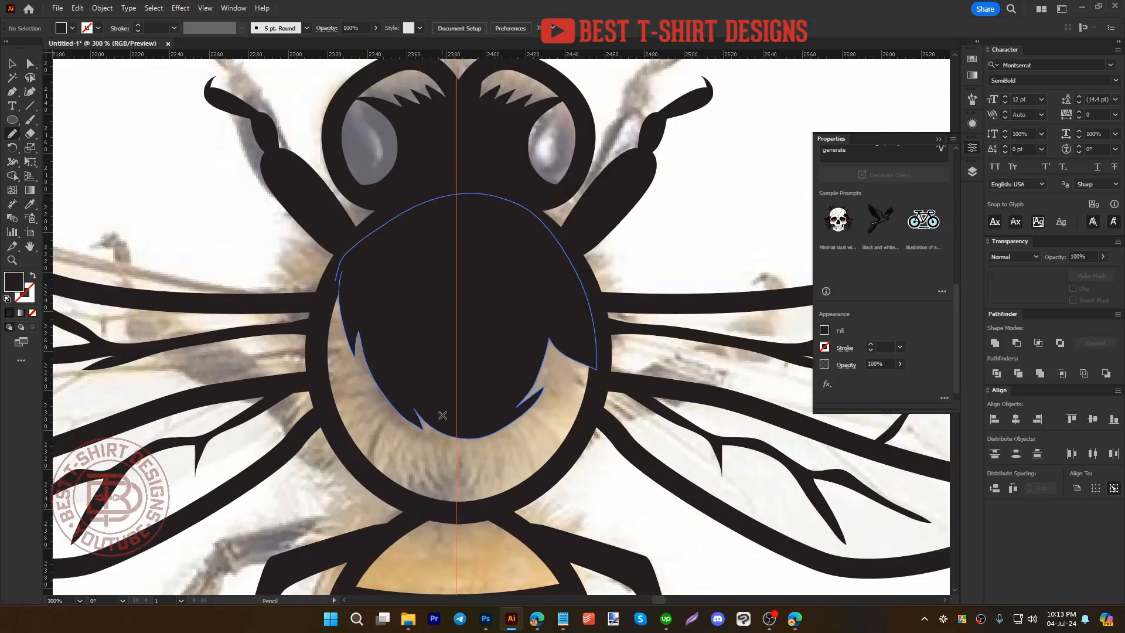
Step: Erase a curved strip along the right side of the black thorax patch to leave a crescent highlight
key(v)
scroll(456, 378, down, 5)
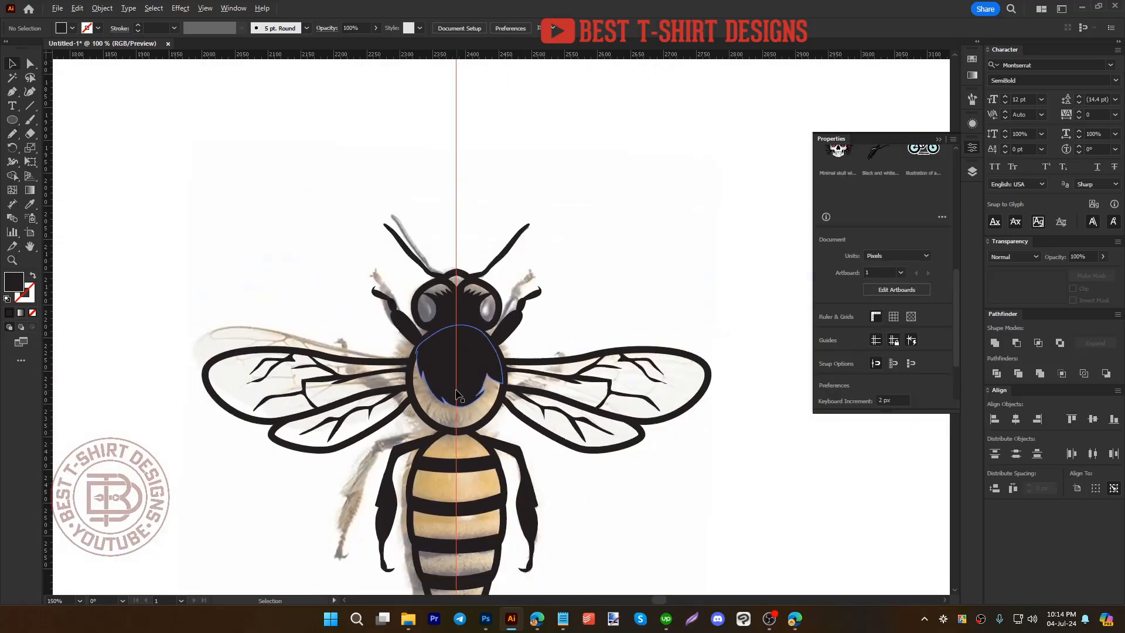
scroll(473, 401, up, 1)
scroll(473, 402, up, 3)
click(439, 348)
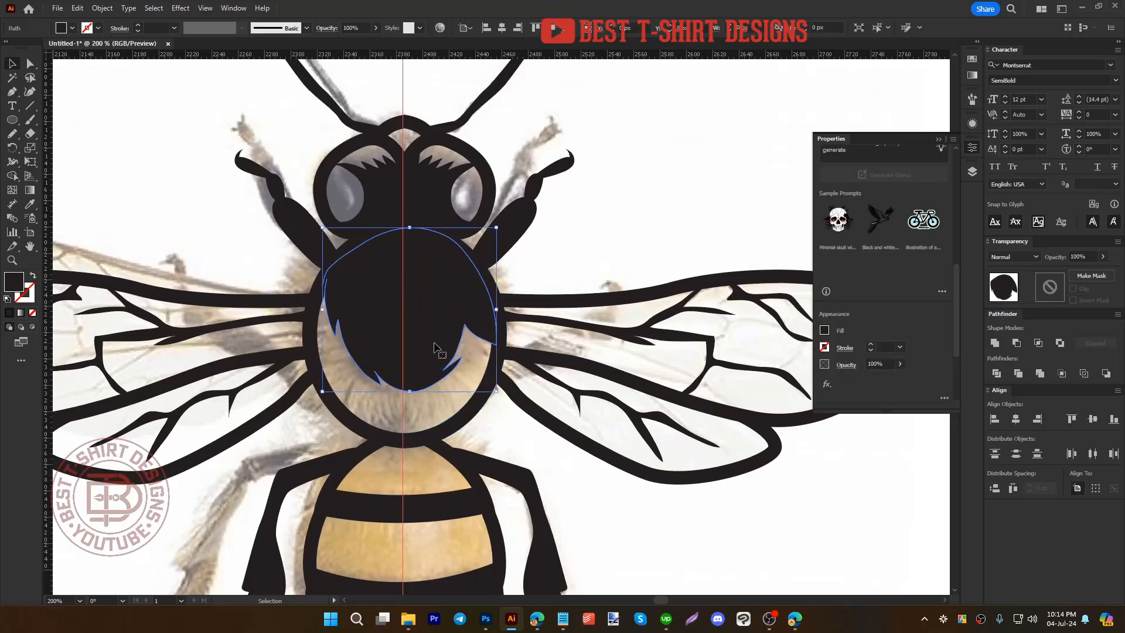
key(shift+e)
mouse_move(414, 217)
mouse_down()
mouse_move(470, 260)
mouse_move(484, 290)
mouse_move(498, 419)
mouse_up()
key(v)
click(519, 435)
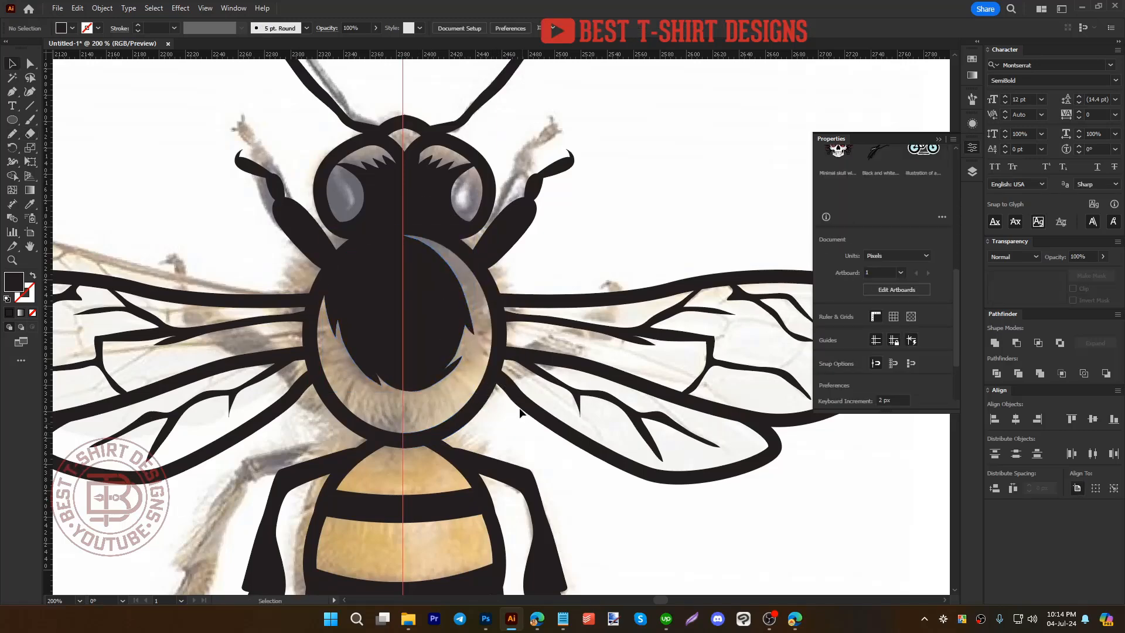
Step: Draw a large black patch over the lower-left thorax with the Pencil tool, ending its right edge in a fur notch
key(n)
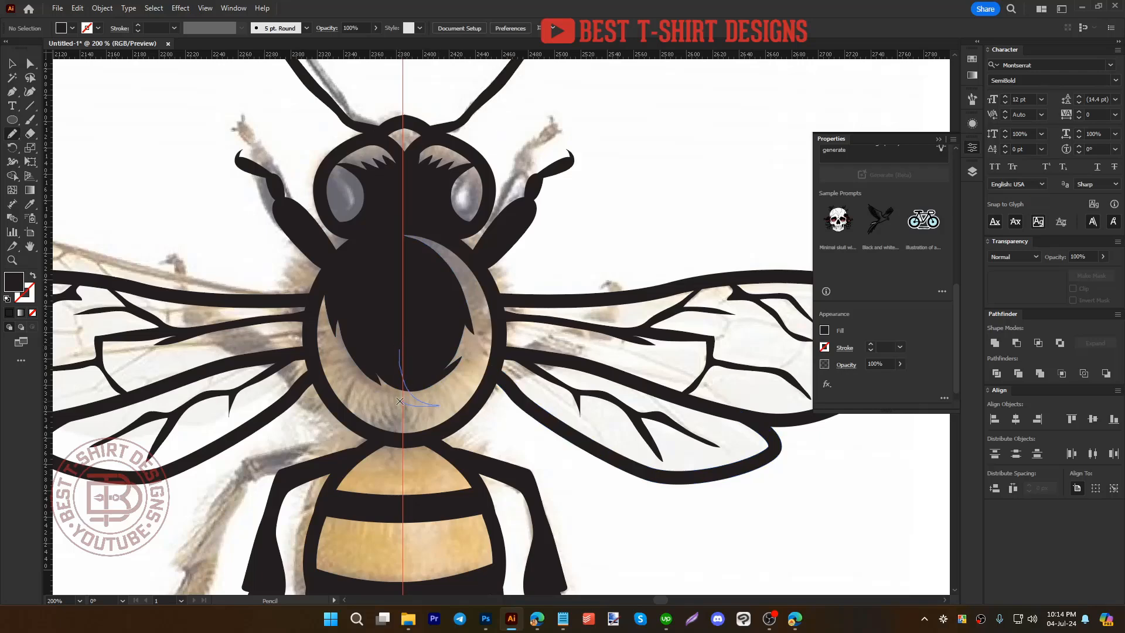
mouse_move(455, 420)
mouse_down()
mouse_move(398, 437)
mouse_move(365, 425)
mouse_move(333, 400)
mouse_move(312, 341)
mouse_up()
drag(340, 276, 347, 274)
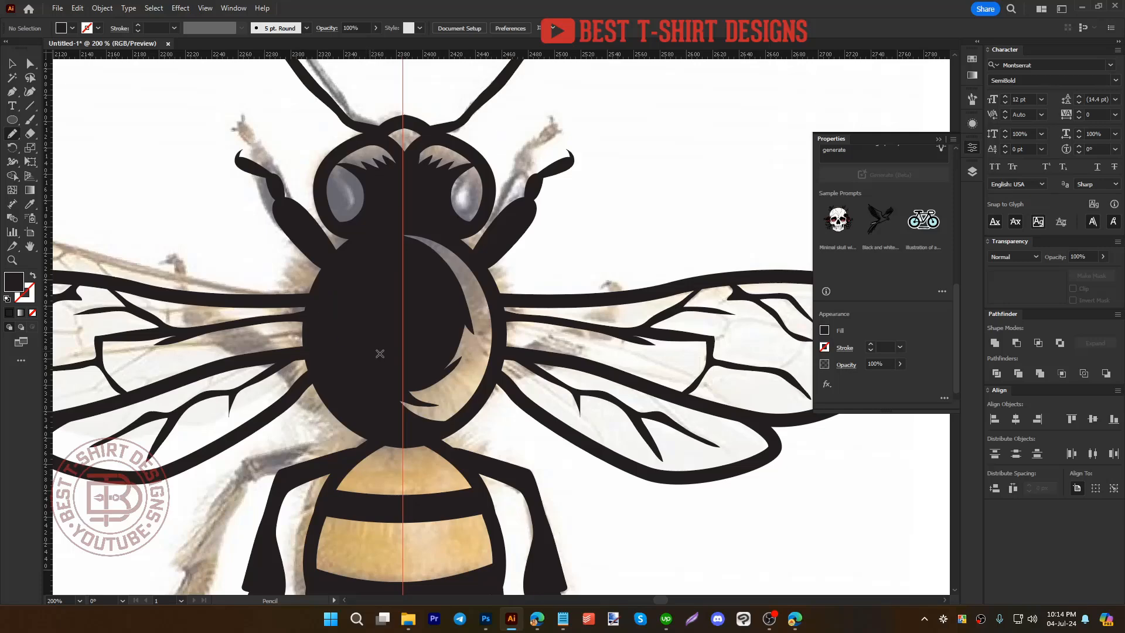
key(v)
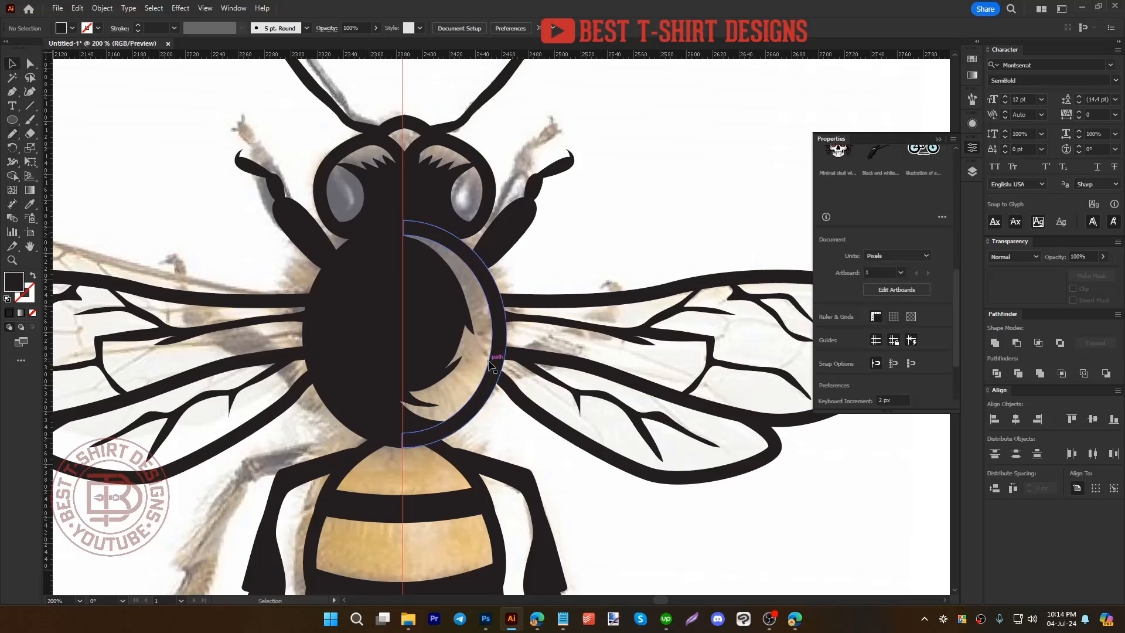
Step: Draw a smooth black Pencil shape over the thorax fur notches, leaving only a thin crescent highlight along the right edge
key(n)
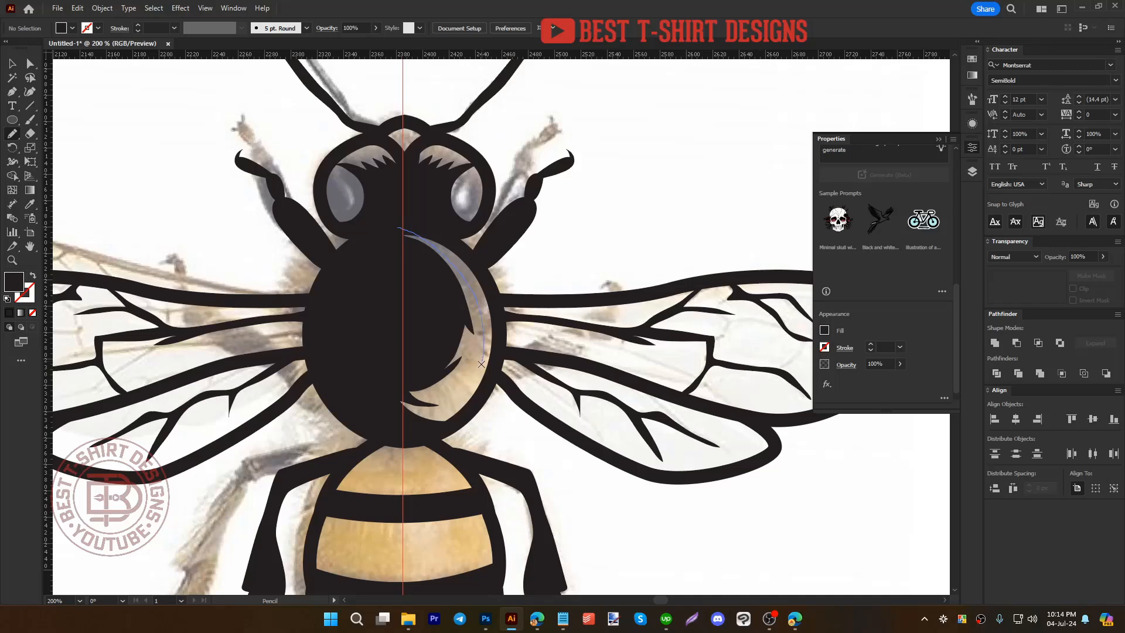
mouse_move(453, 410)
mouse_down()
mouse_move(399, 436)
mouse_move(366, 370)
mouse_move(400, 230)
mouse_up()
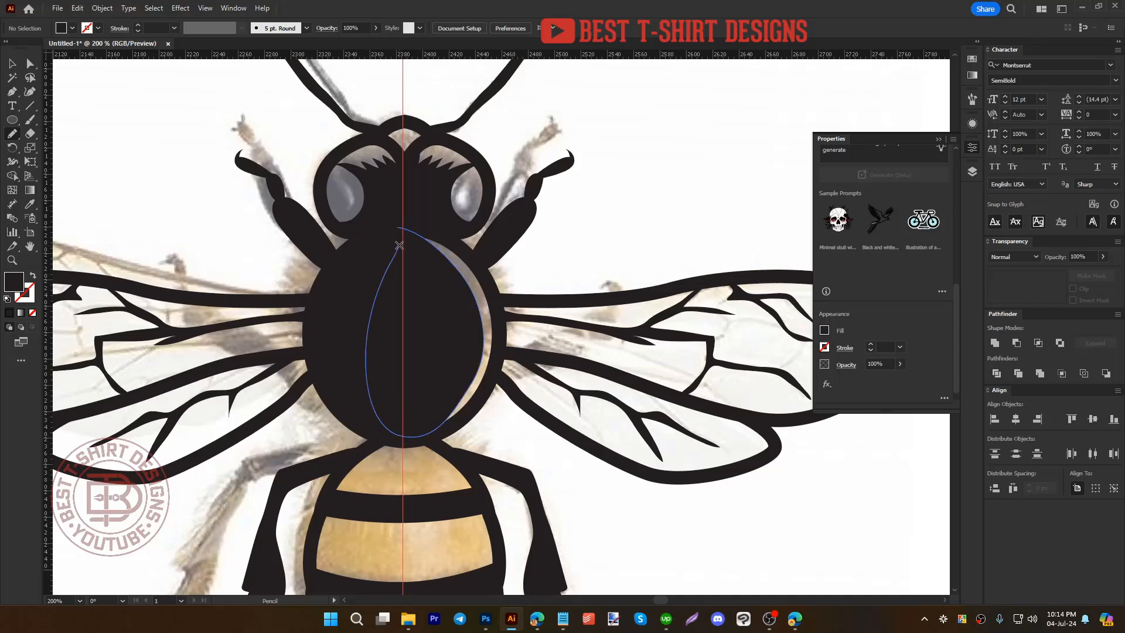
scroll(437, 369, down, 1)
scroll(432, 366, down, 1)
key(v)
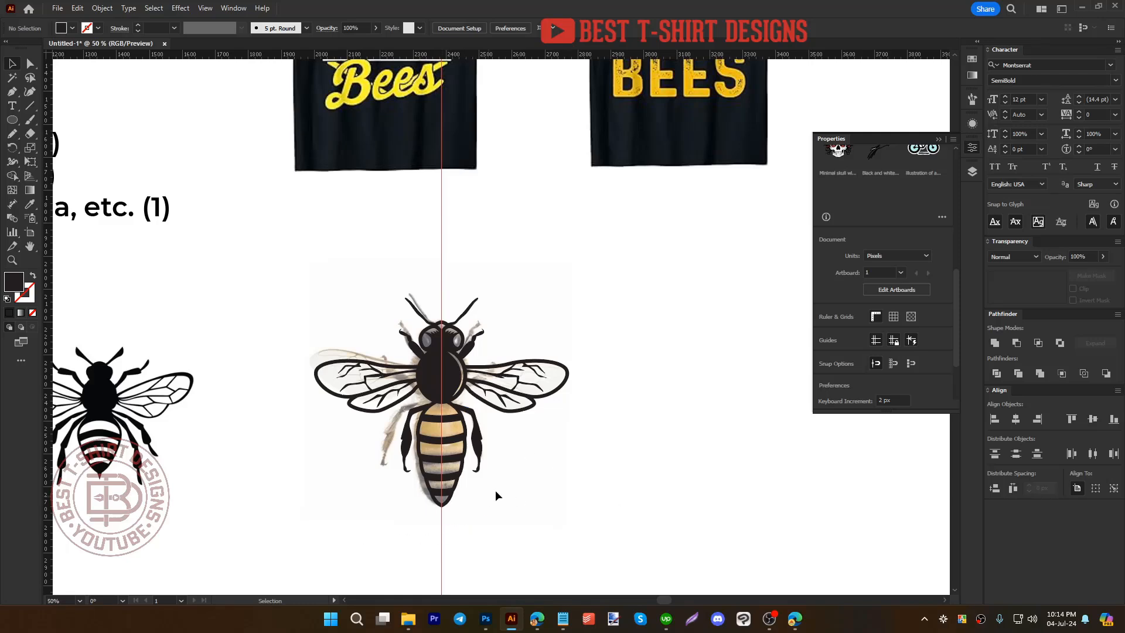
Step: Move the complete traced bee off the reference photo into the empty space at its right and group it
drag(589, 555, 314, 274)
drag(456, 383, 654, 361)
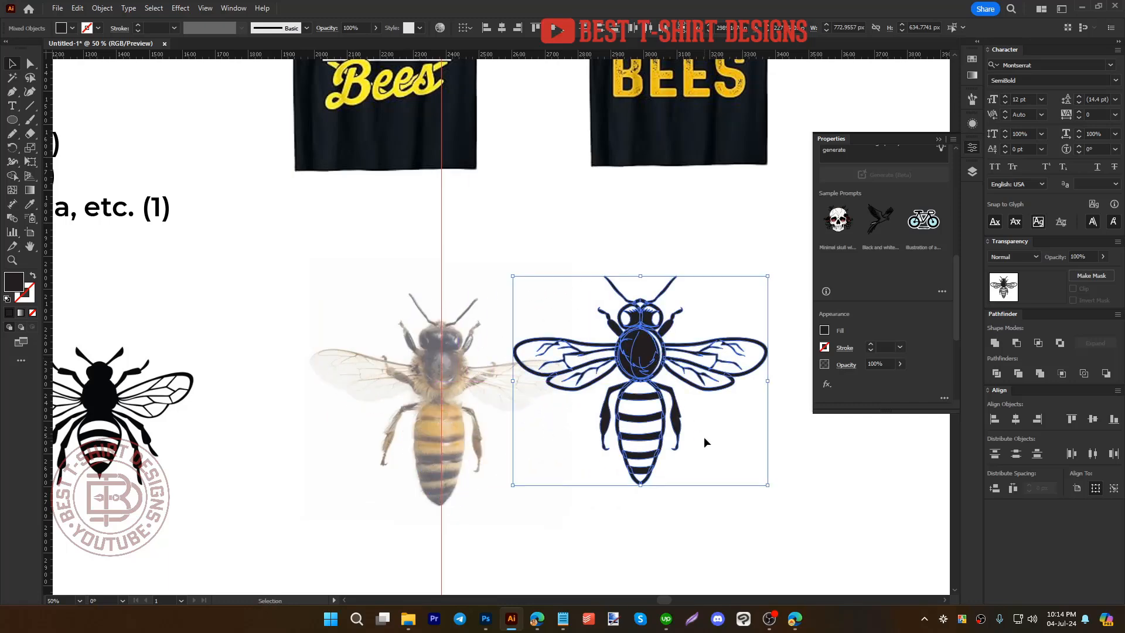
click(706, 443)
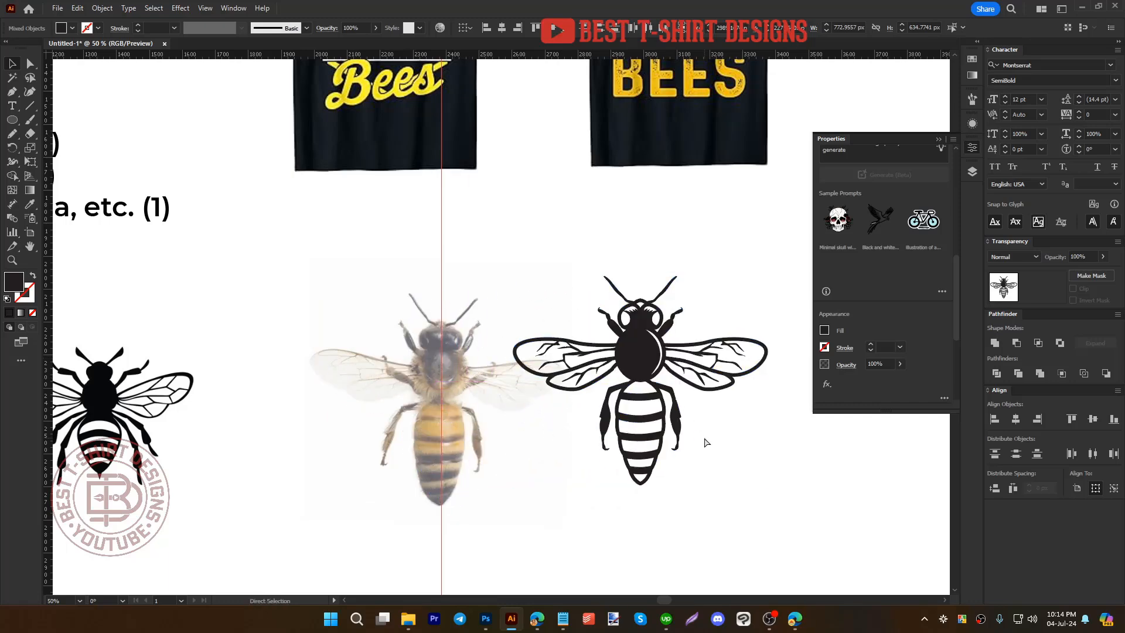
key(ctrl+shift+g)
click(707, 440)
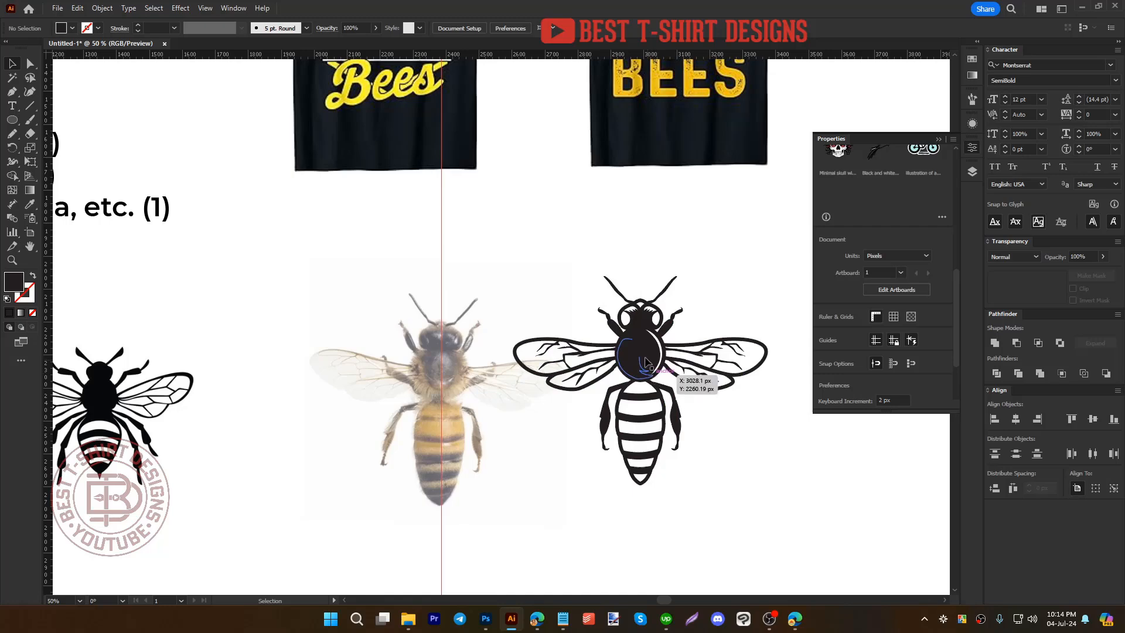
drag(646, 362, 664, 361)
click(686, 469)
click(623, 329)
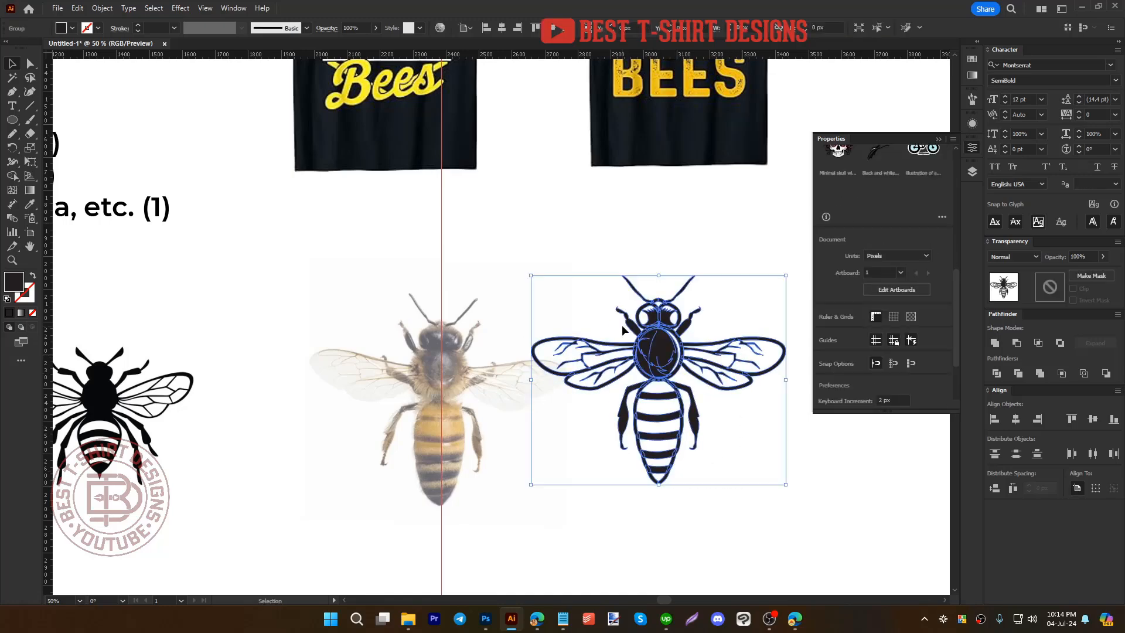
click(743, 442)
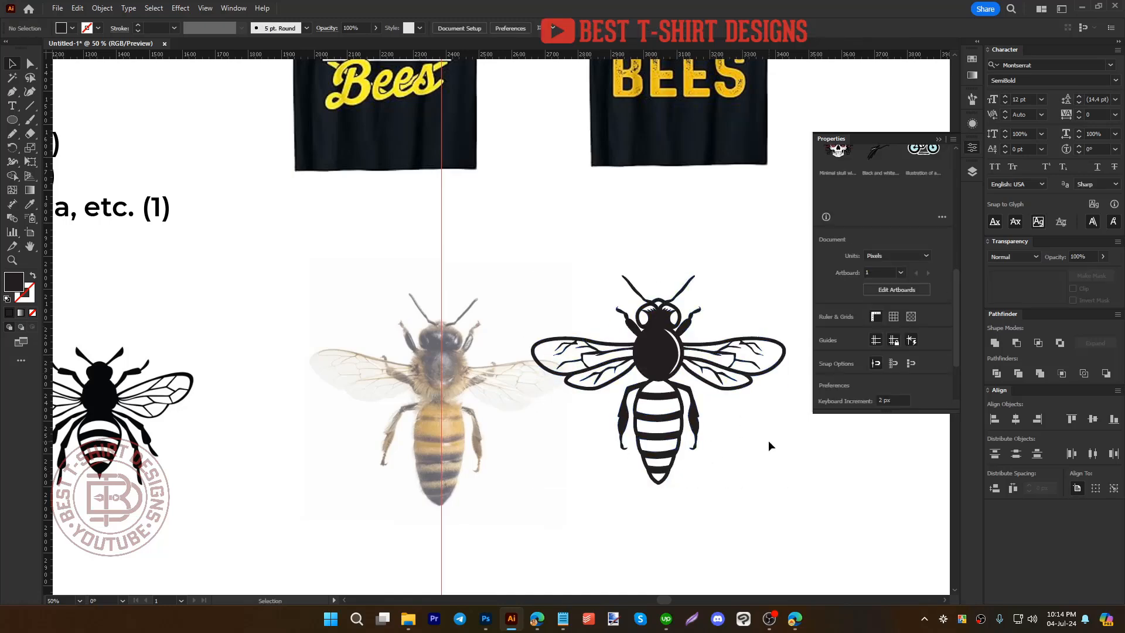
Step: Copy the right hind leg out of the bee group and rotate the copy upward to form a middle leg over the right wing
scroll(745, 443, right, 3)
scroll(652, 424, up, 1)
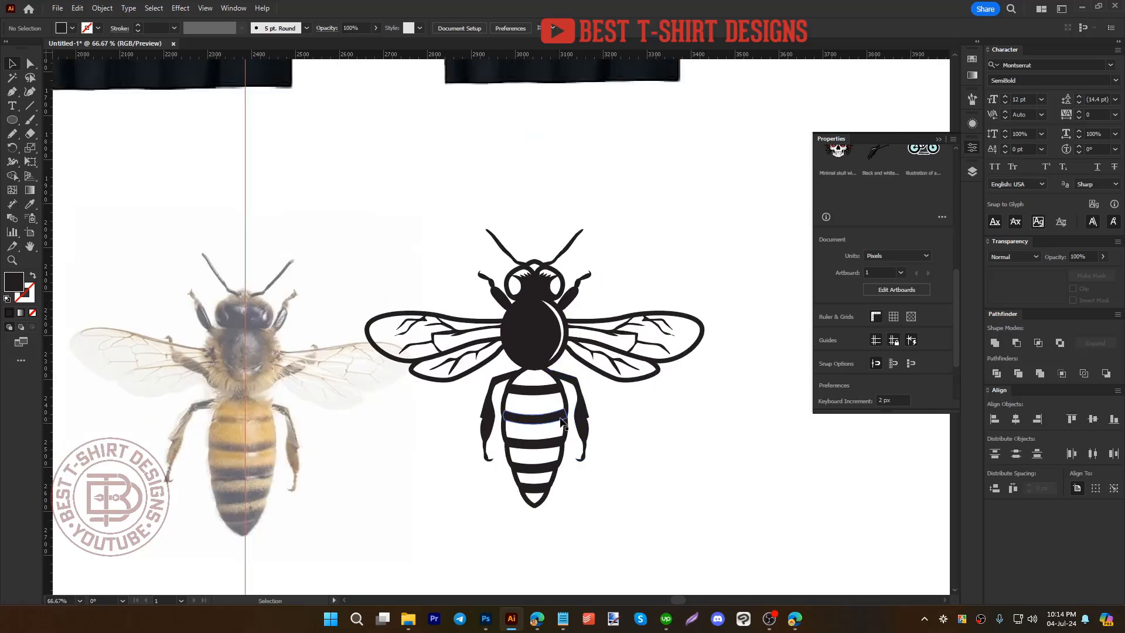
double_click(585, 422)
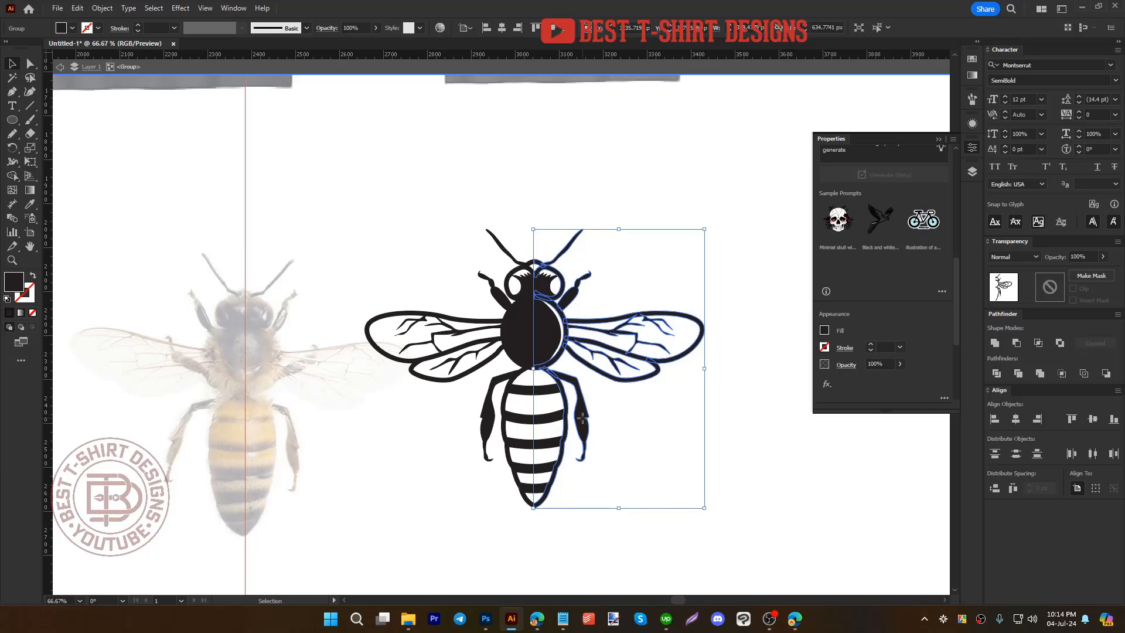
double_click(583, 418)
click(584, 423)
double_click(649, 439)
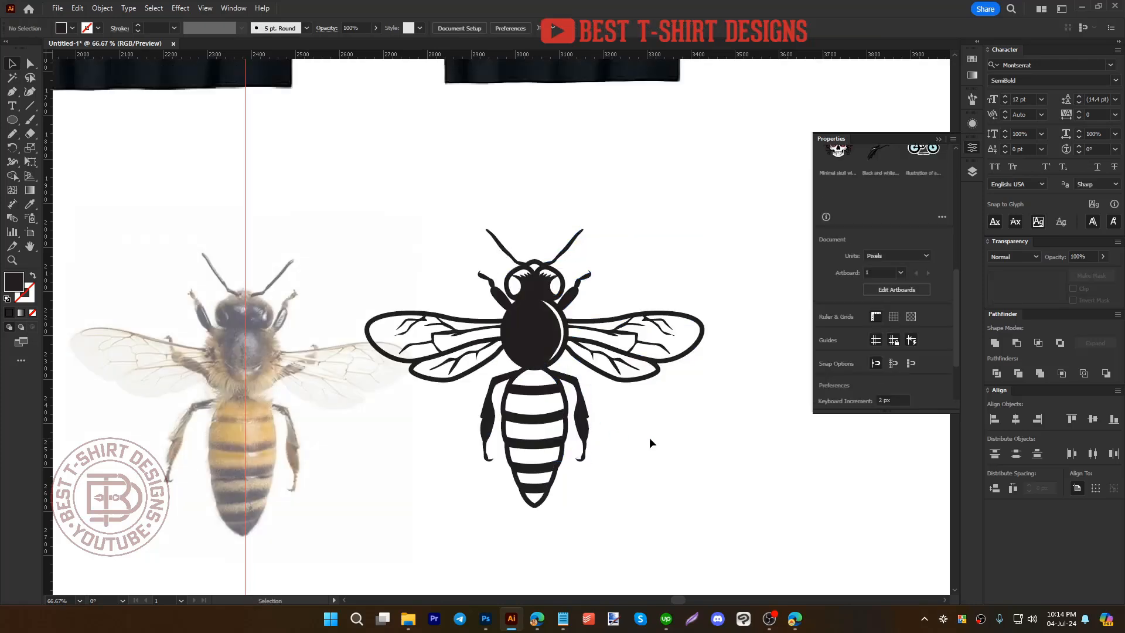
click(586, 419)
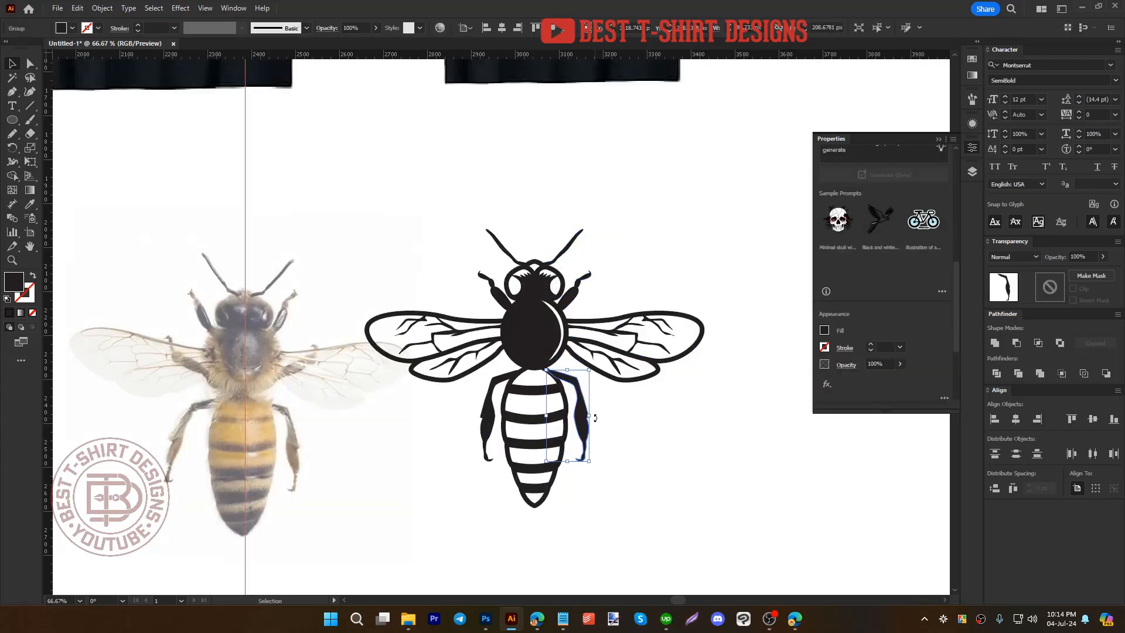
drag(595, 417, 589, 359)
Step: Reflect a copy of the new middle leg across the vertical axis onto the left wing and align both by vertical centers
key(o)
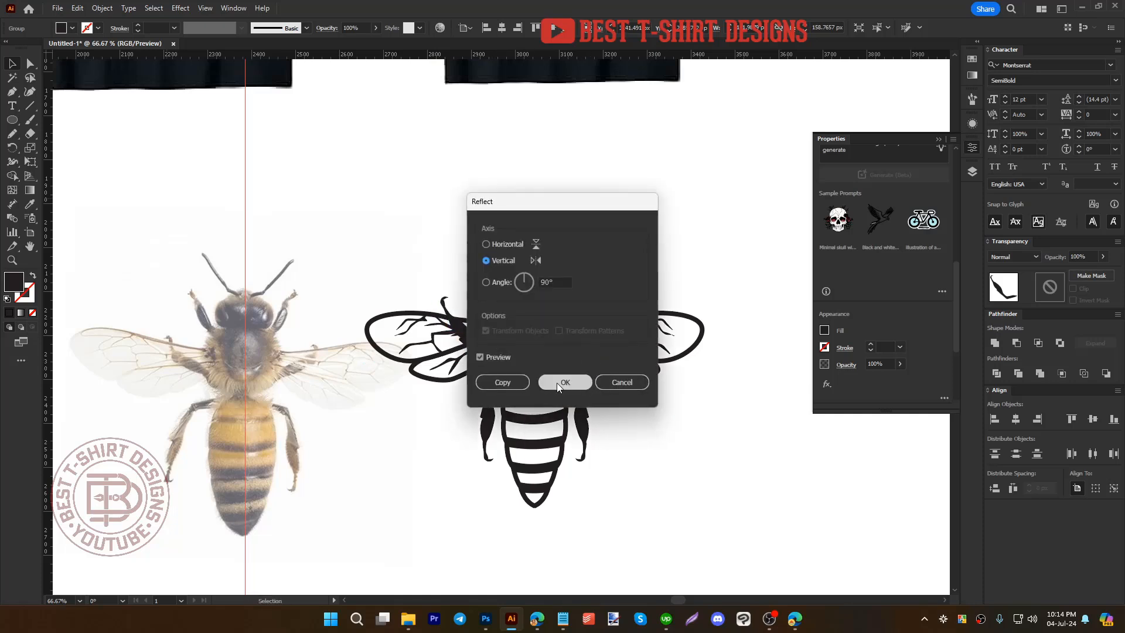
click(557, 383)
shift+click(443, 299)
click(443, 299)
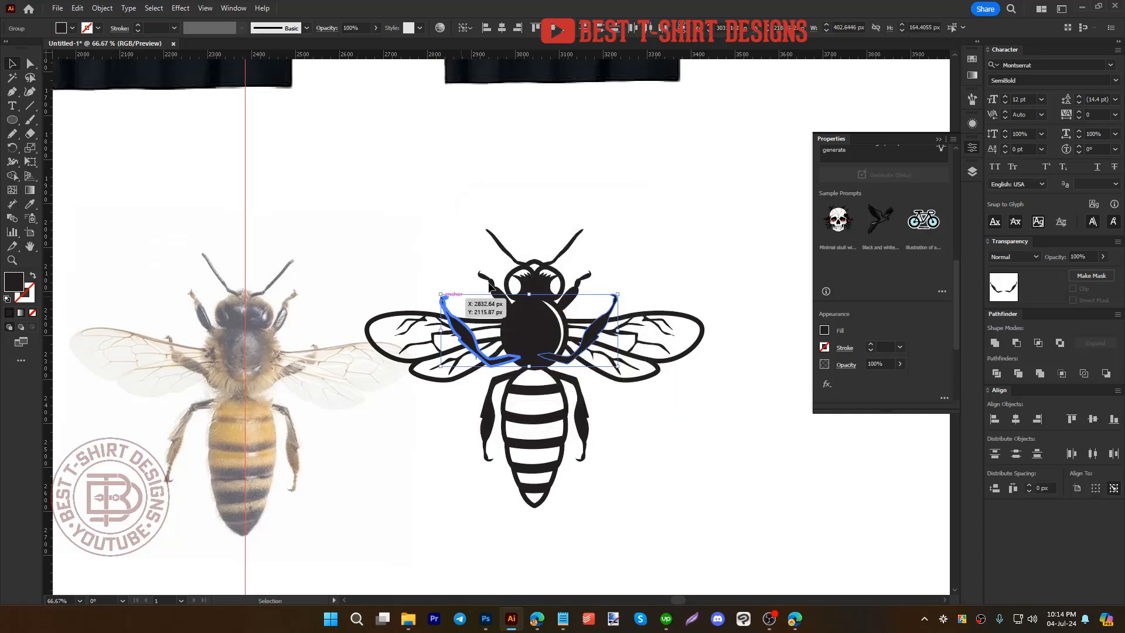
click(552, 28)
click(638, 179)
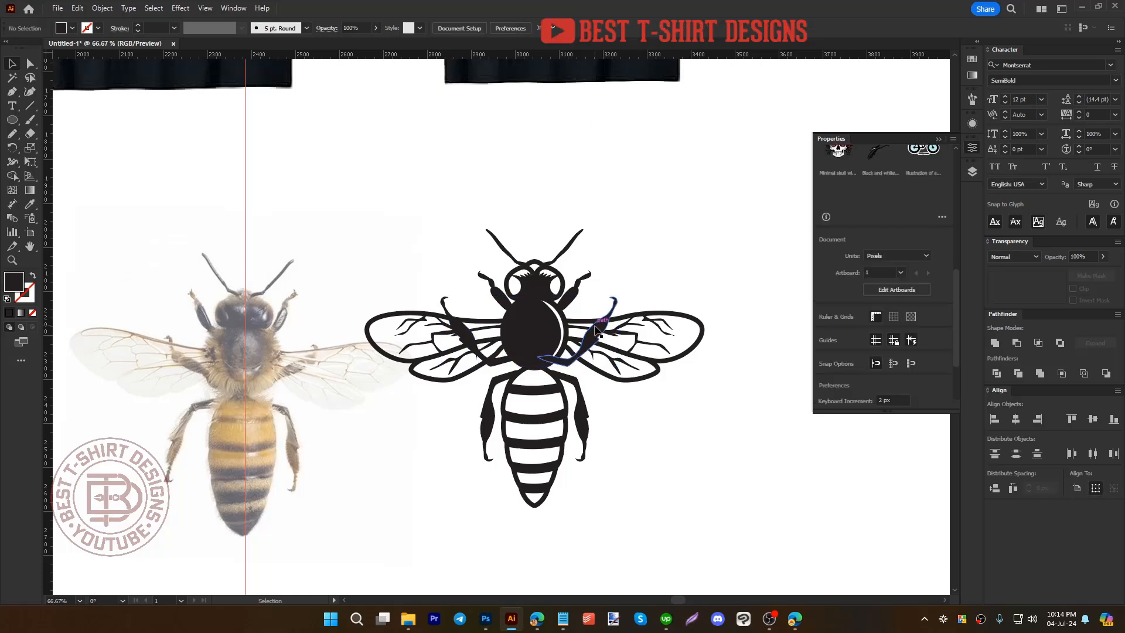
Step: Nudge the right middle leg outward, away from the thorax
click(595, 333)
key(Right)
key(Right)
key(Right)
key(Right)
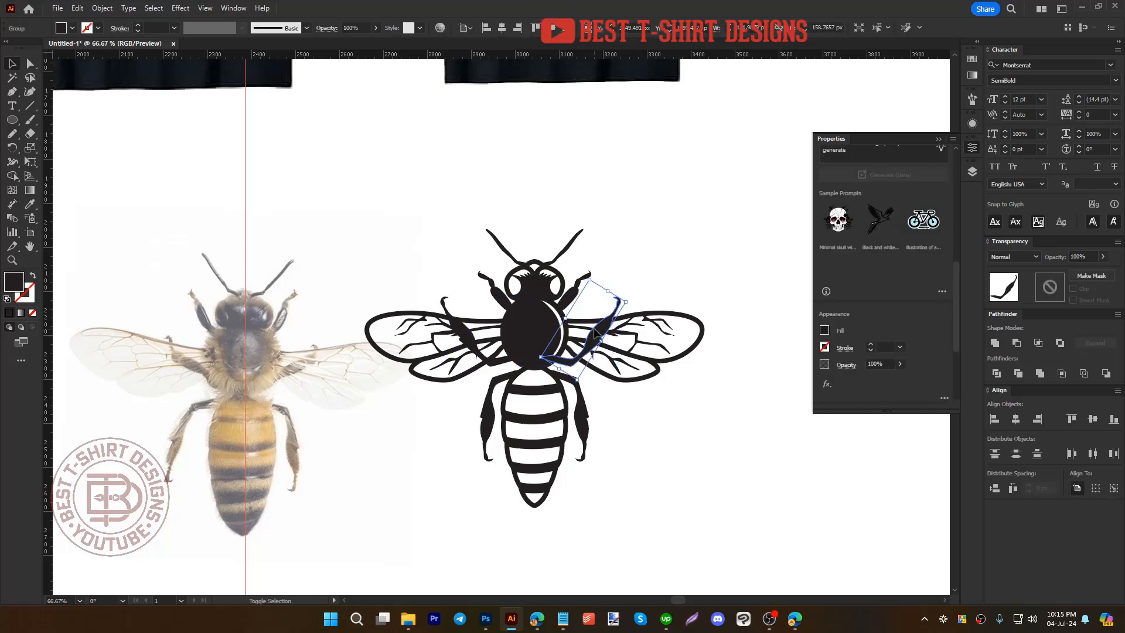
key(shift+Right)
key(Right)
key(Right)
key(Right)
key(Right)
key(Right)
key(Right)
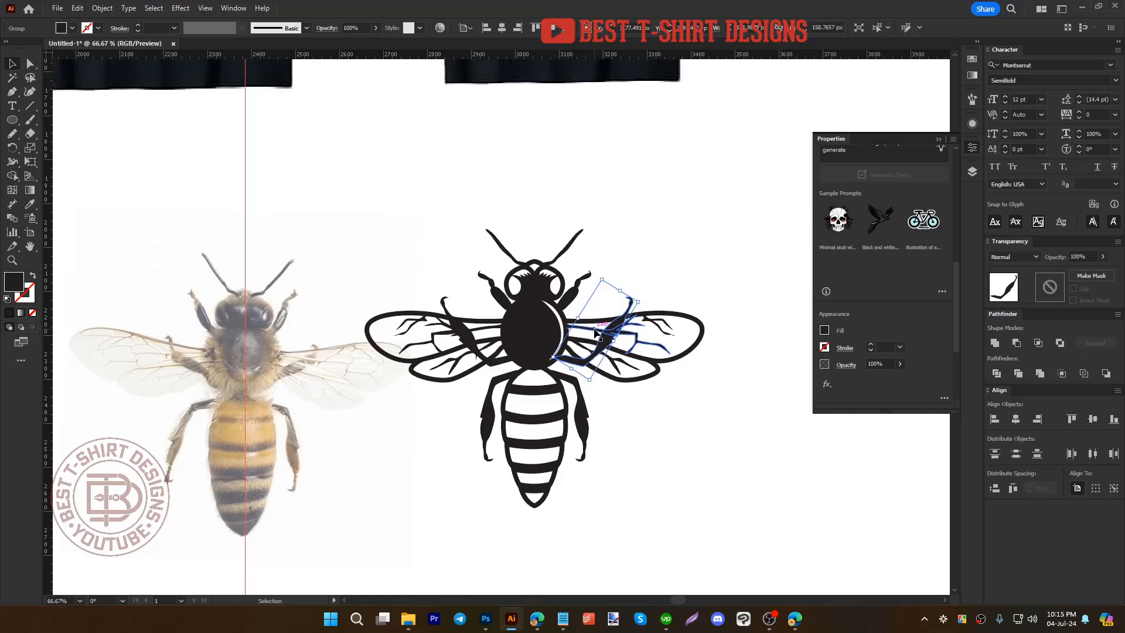
Step: Fine-tune where the middle legs meet the thorax, shifting the left leg slightly outward and the right leg inward
alt+scroll(595, 333, up, 3)
click(307, 432)
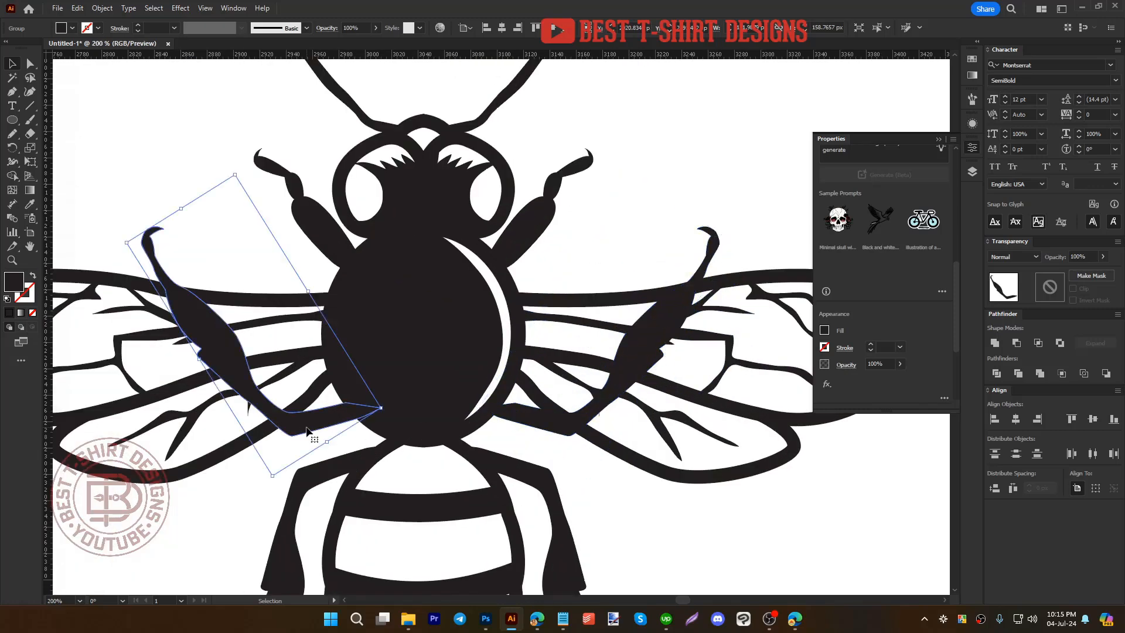
key(Left)
key(Left)
click(532, 411)
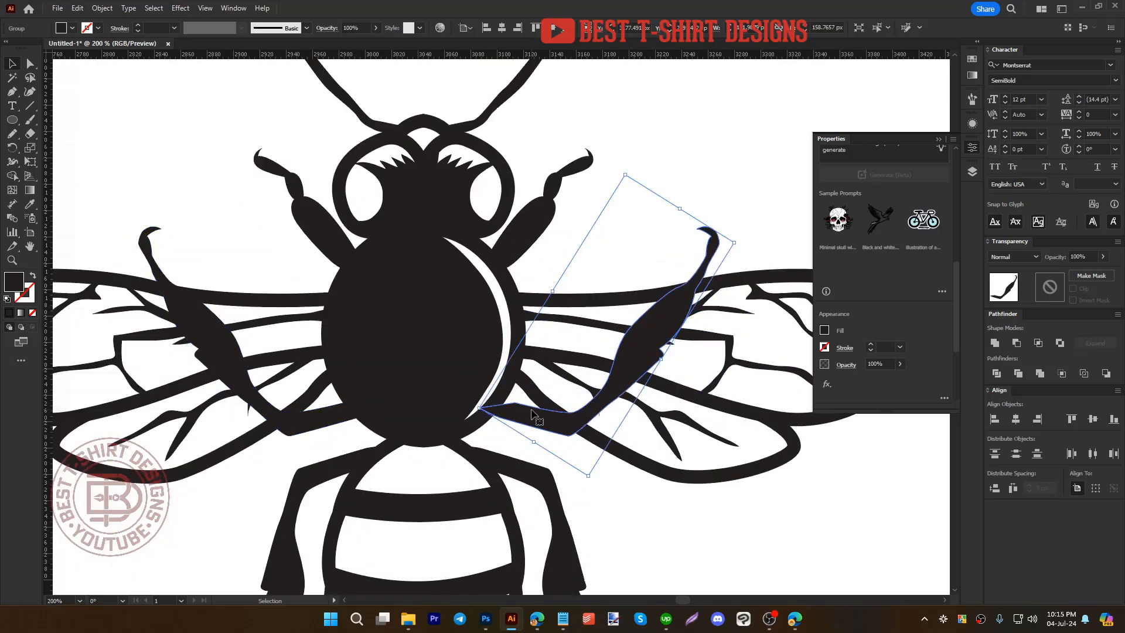
key(Left)
key(Left)
key(Left)
key(Left)
key(Left)
key(Left)
key(Left)
key(Left)
key(Left)
key(Left)
Step: Erase the inner tips of the middle legs where they overlap the thorax, clearing the crescent highlight
key(shift+e)
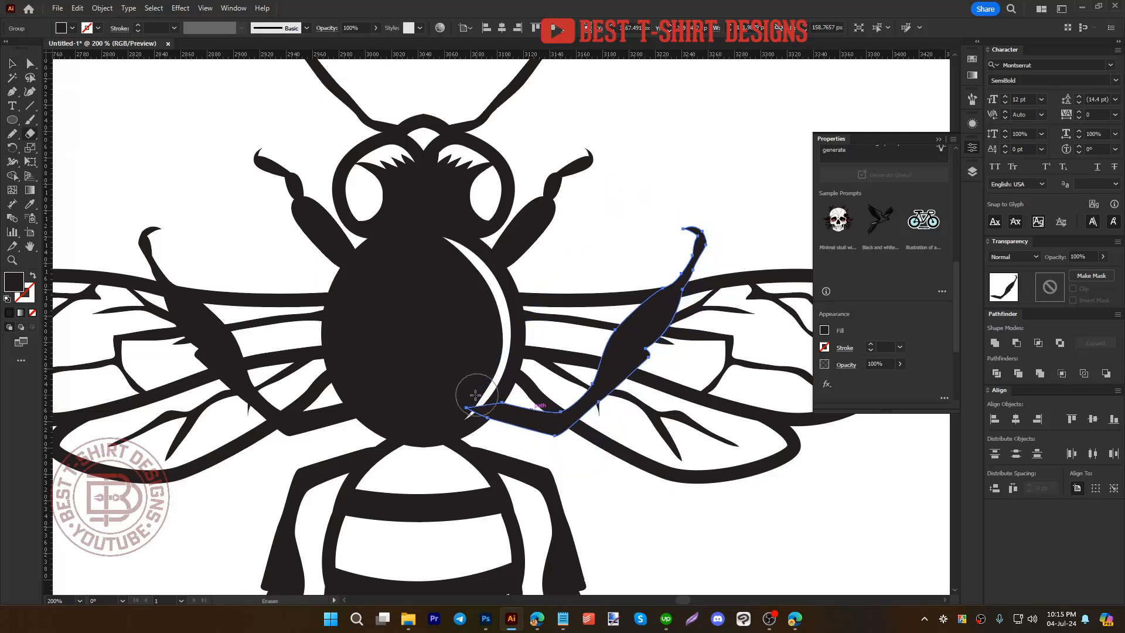
key(v)
click(342, 418)
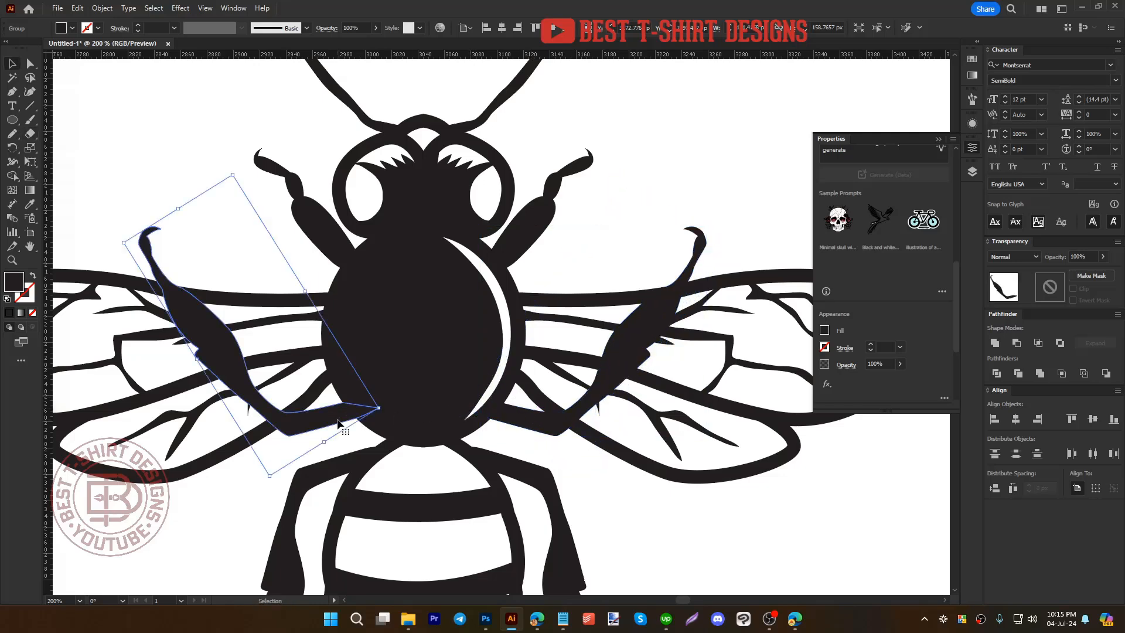
key(shift+e)
key(v)
click(604, 494)
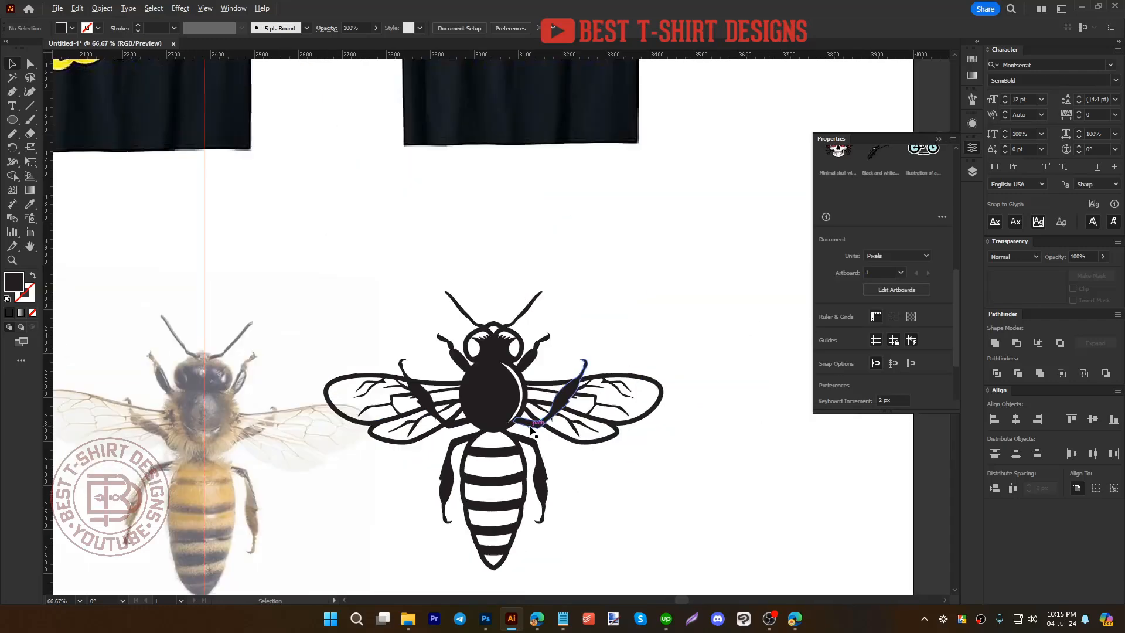
Step: Select both middle legs together and enlarge them so their tips extend above the wings
key(ctrl+minus)
key(ctrl+minus)
key(ctrl+minus)
key(ctrl+minus)
click(572, 449)
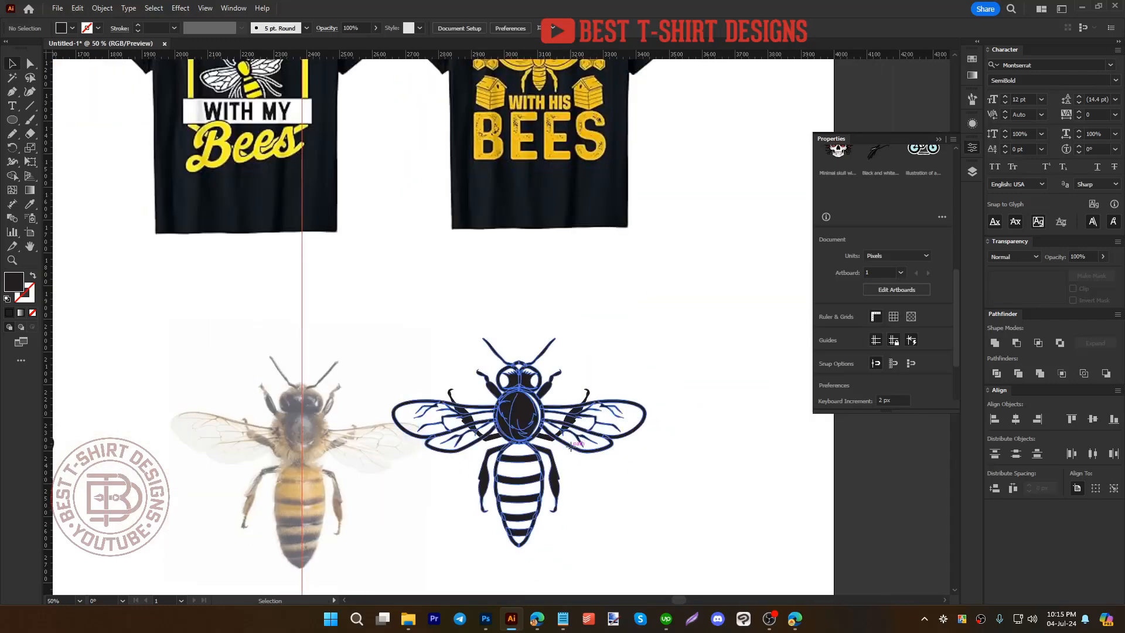
click(599, 490)
click(588, 396)
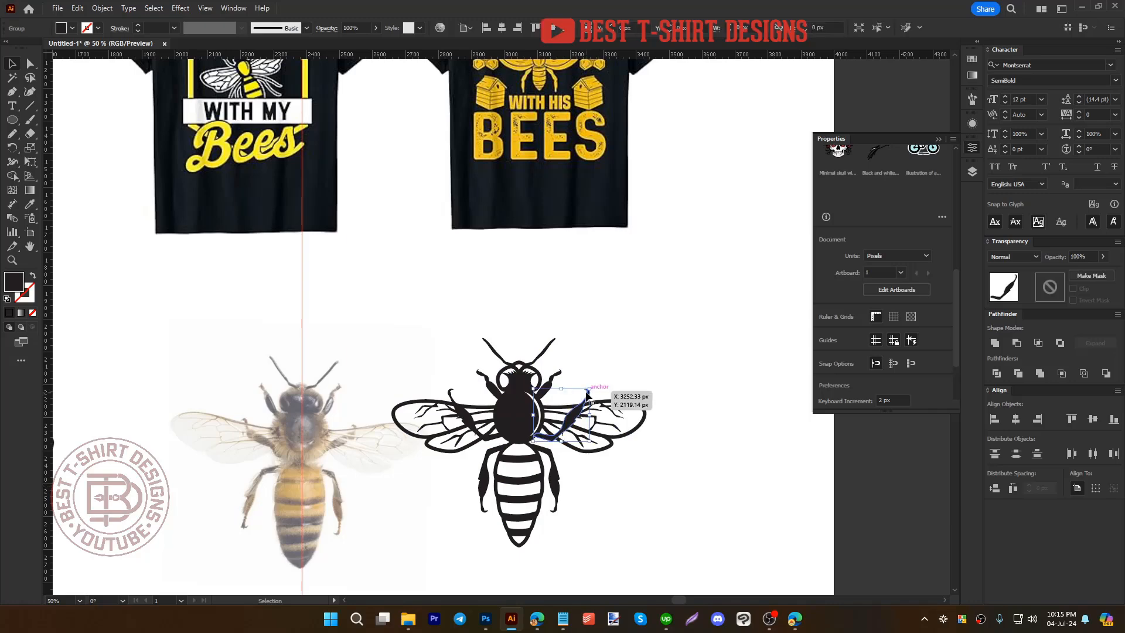
shift+click(449, 394)
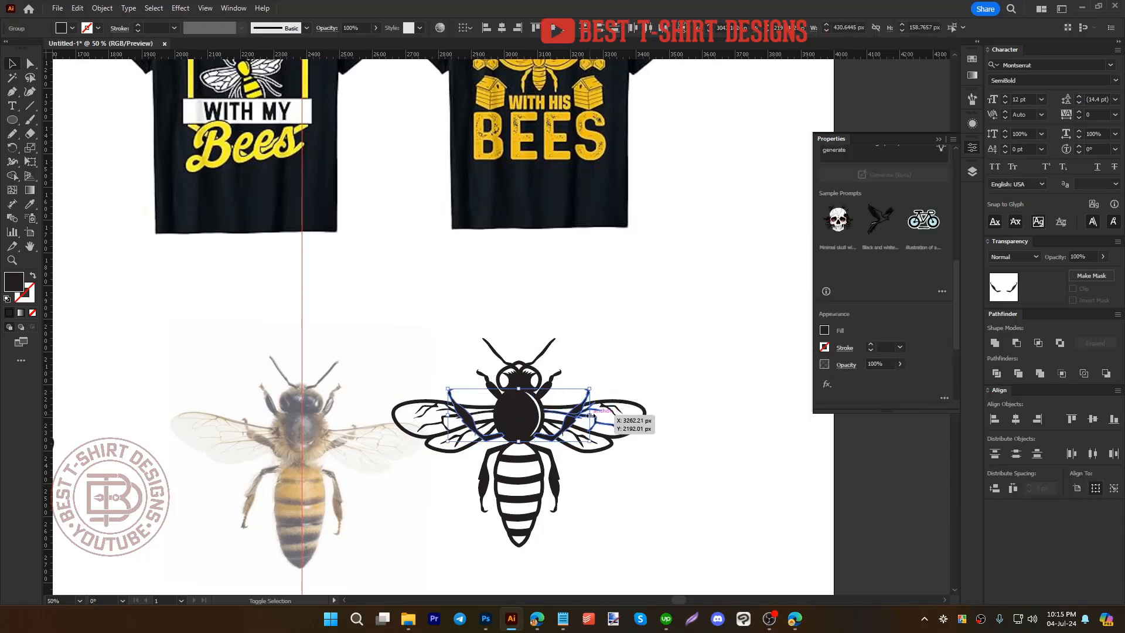
mouse_move(590, 415)
mouse_down()
mouse_move(604, 413)
mouse_move(592, 411)
mouse_up()
click(592, 411)
click(606, 486)
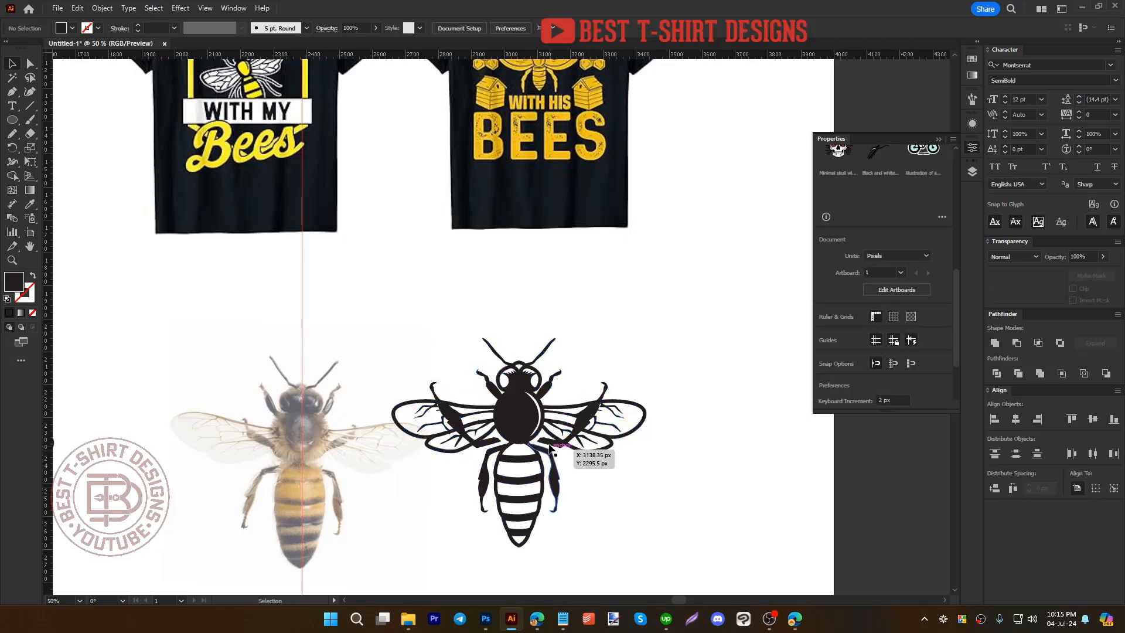
Step: Move both enlarged middle legs up so their bases join the lower thorax
double_click(497, 433)
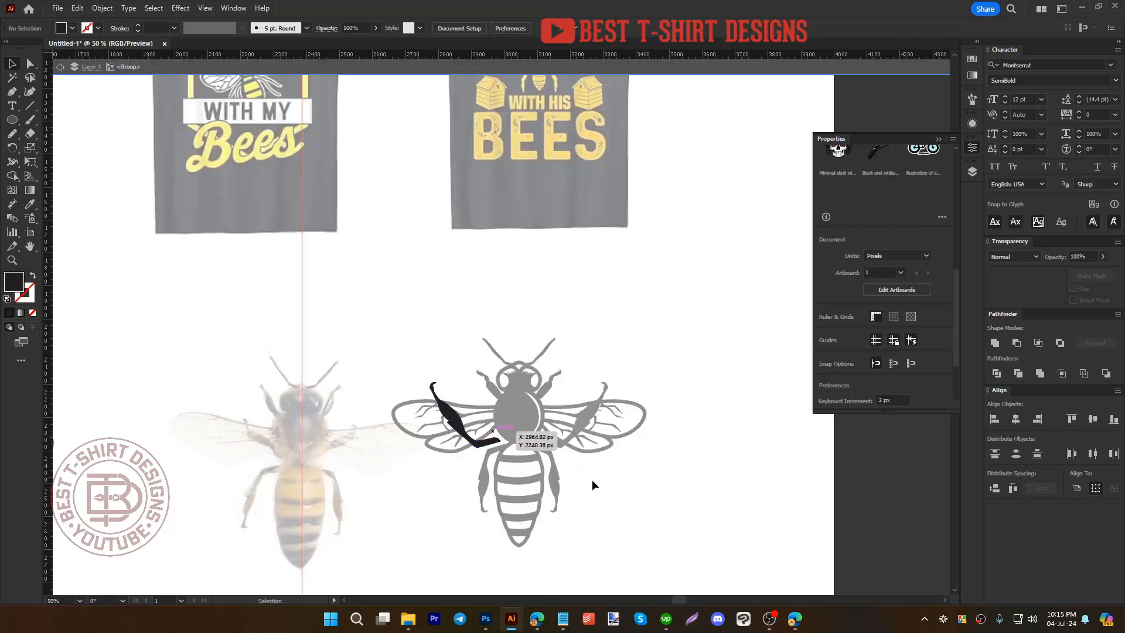
key(Escape)
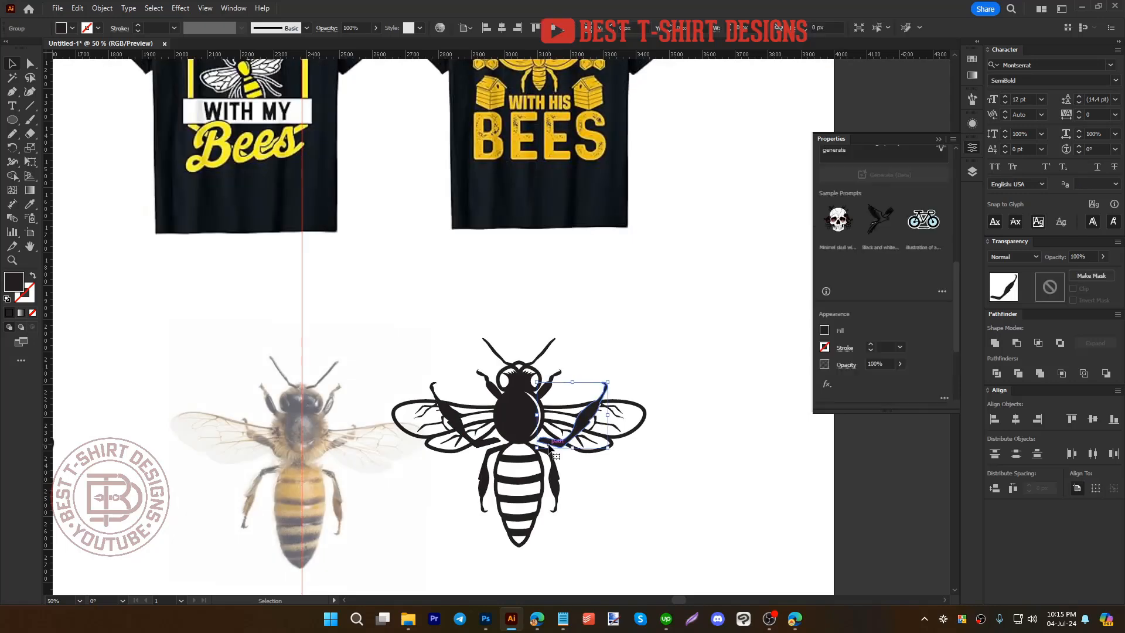
click(494, 446)
key(shift+Up)
key(shift+Up)
key(shift+Up)
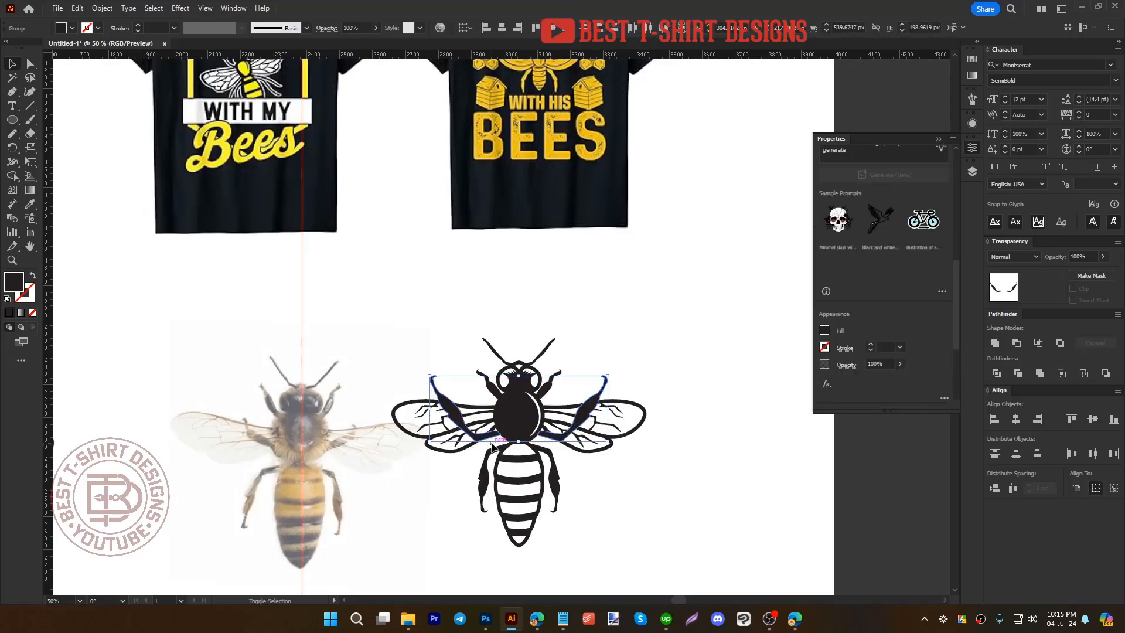
click(676, 511)
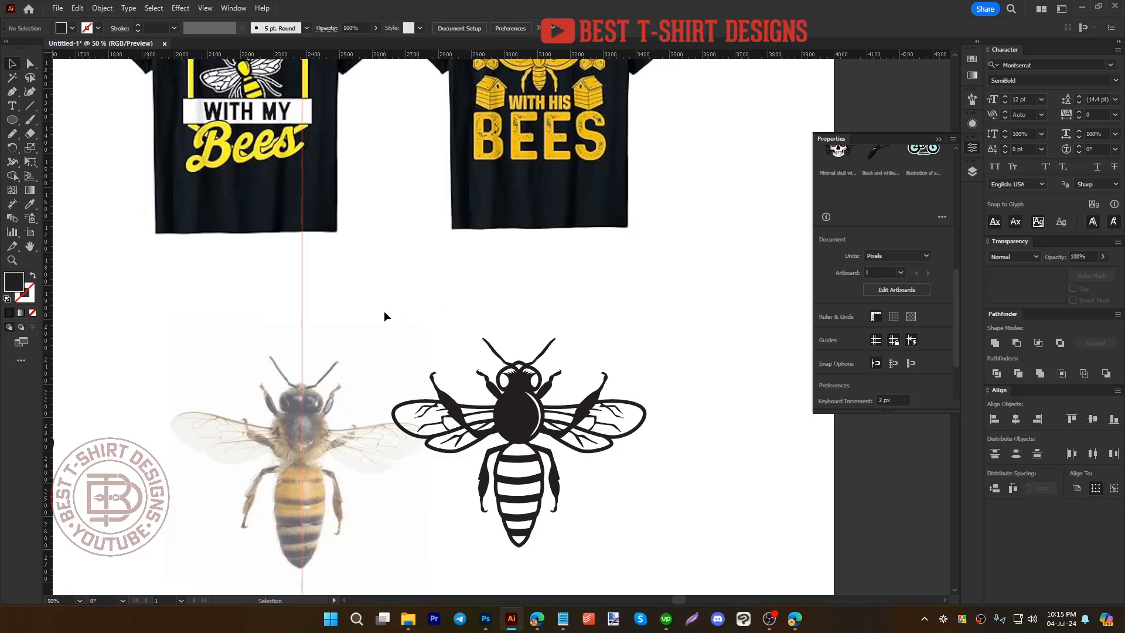
drag(385, 312, 702, 569)
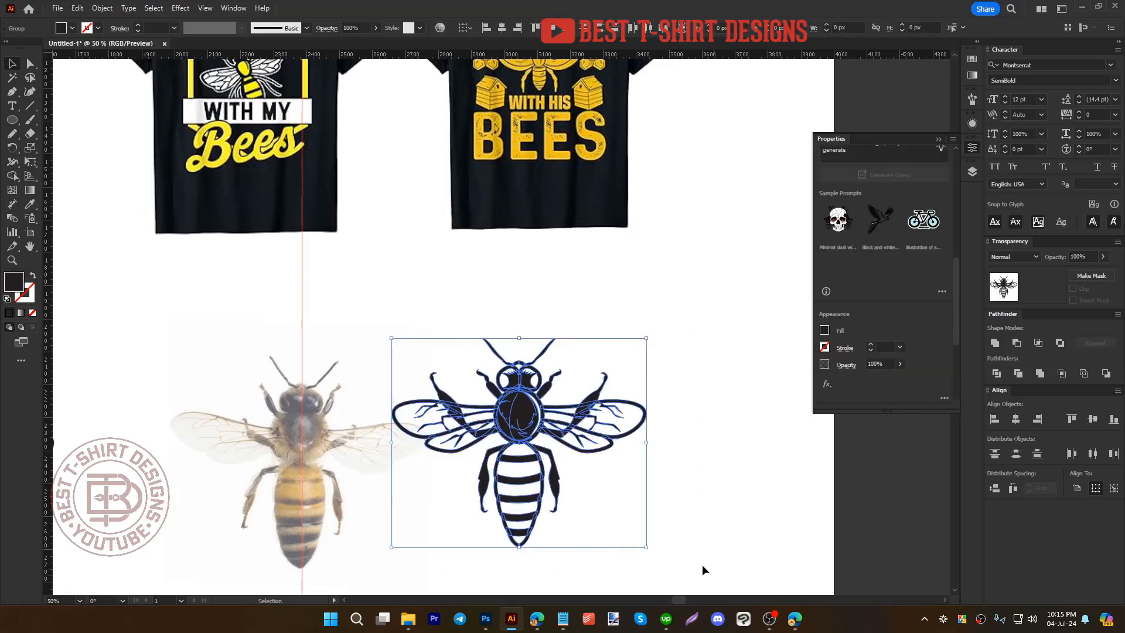
click(620, 491)
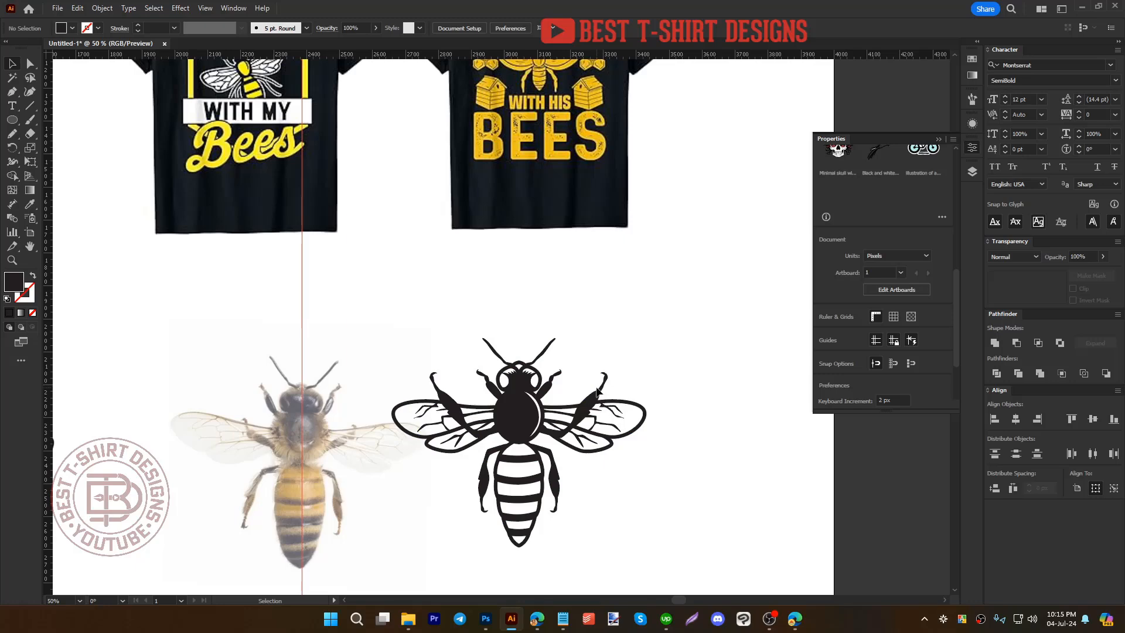
Step: Select the whole bee except its two middle legs and group those parts, keeping the legs as a separate pair
click(599, 398)
shift+click(450, 399)
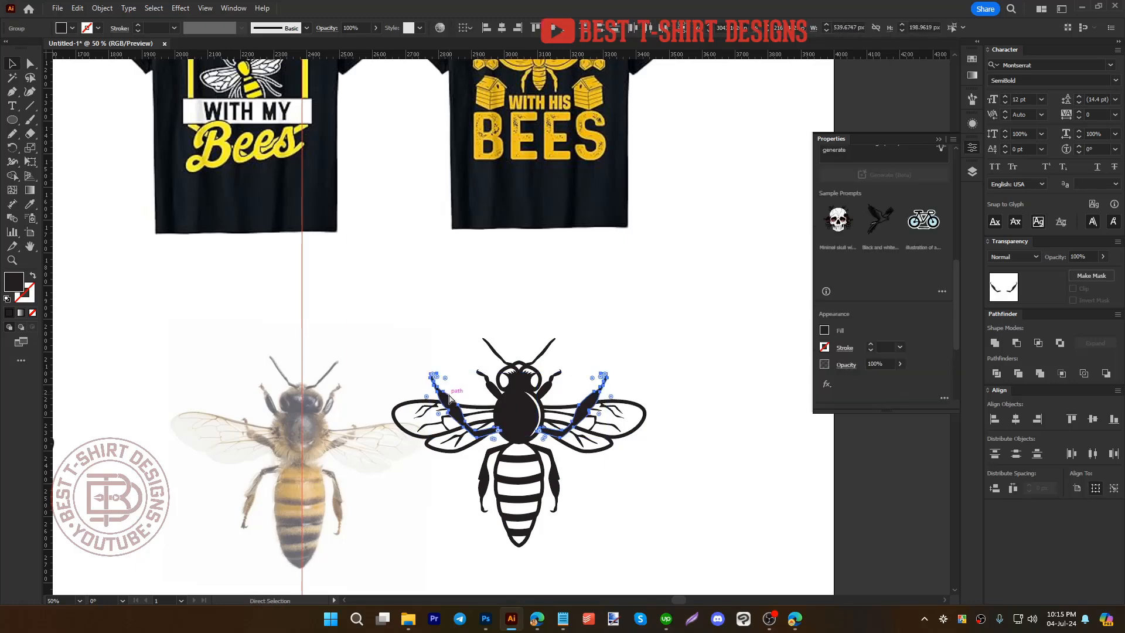
drag(656, 550, 427, 314)
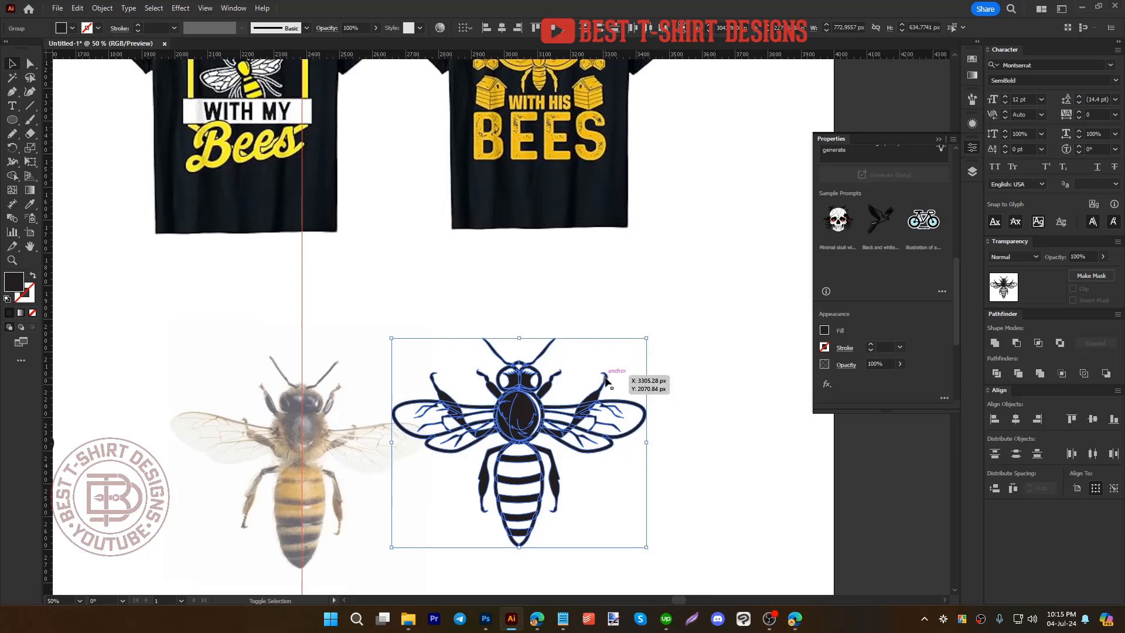
shift+click(606, 380)
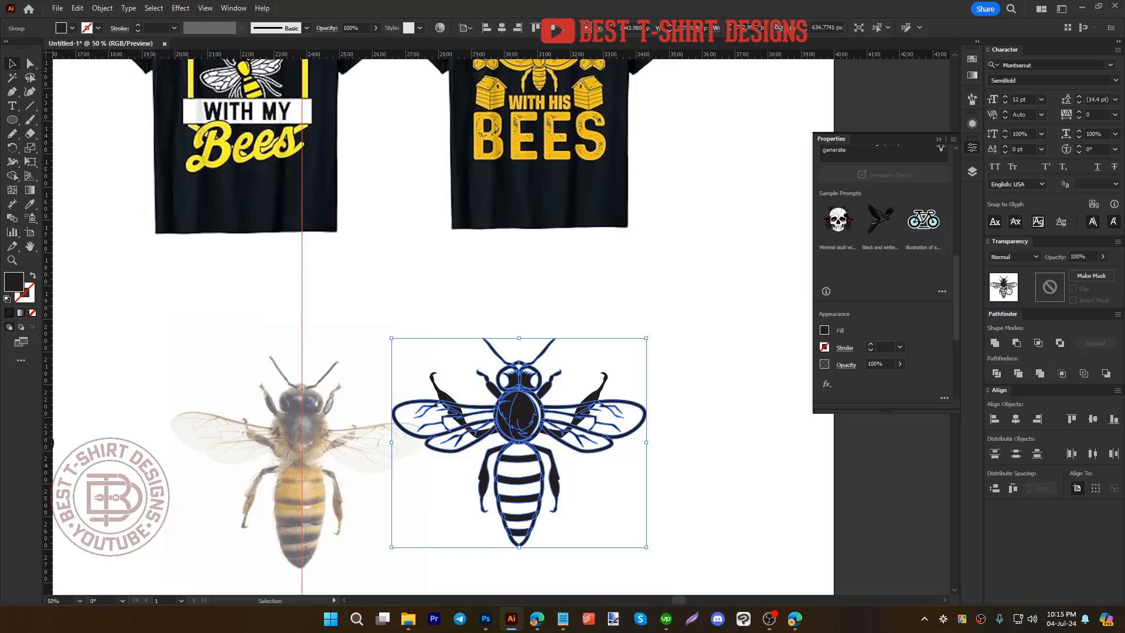
shift+click(606, 382)
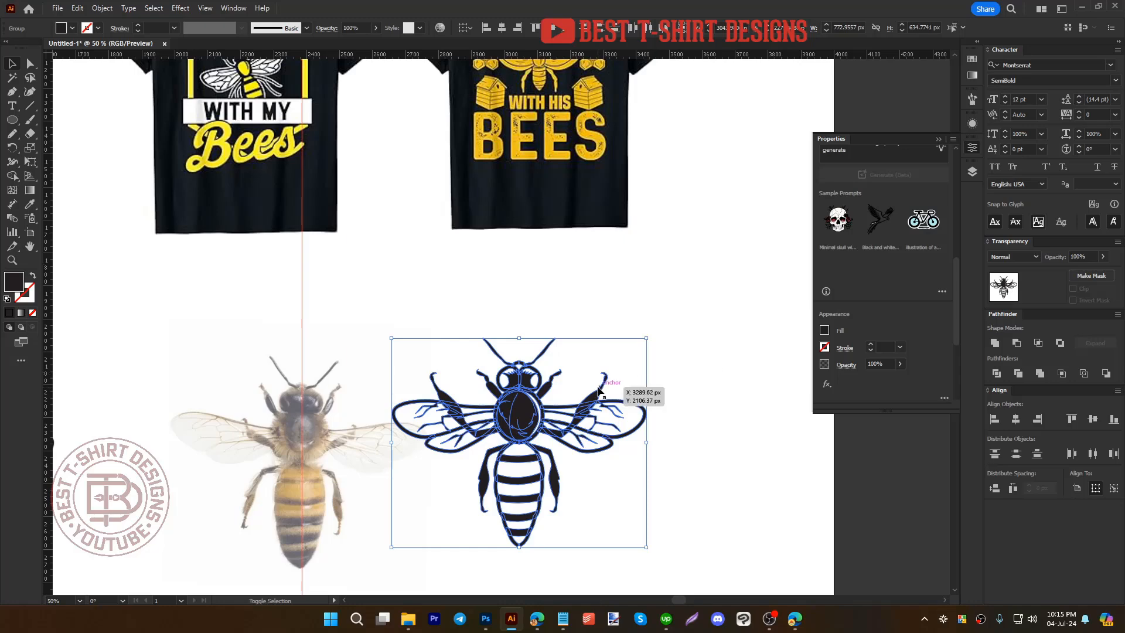
key(ctrl+g)
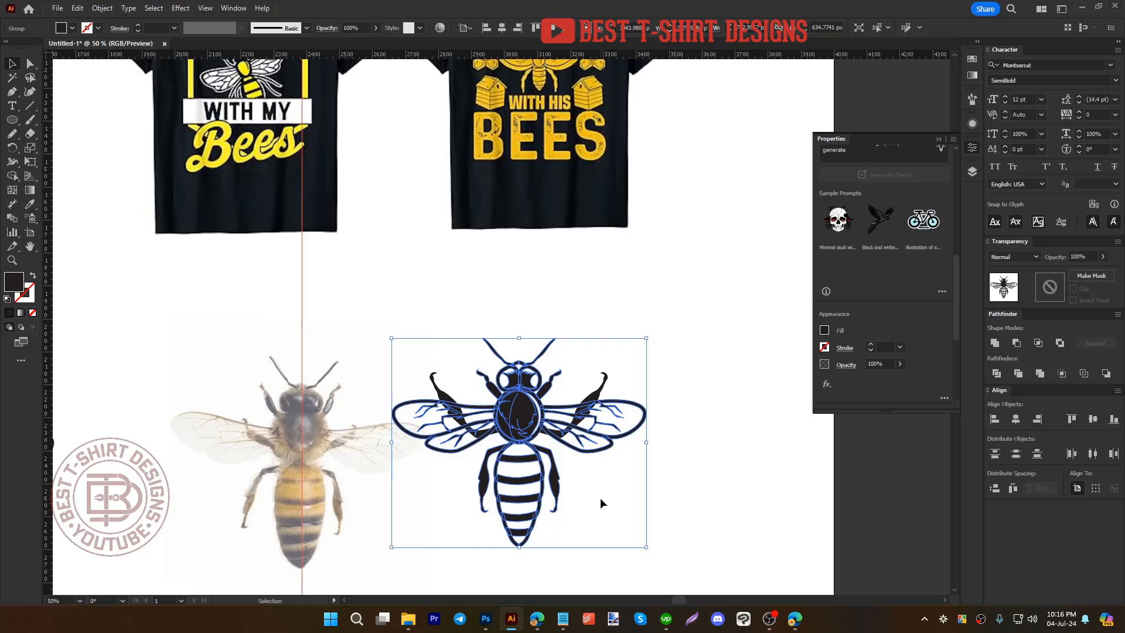
Step: Using Live Paint, fill the abdomen's white bands with the orange-yellow sampled from the BEES lettering on the T-shirt reference
key(k)
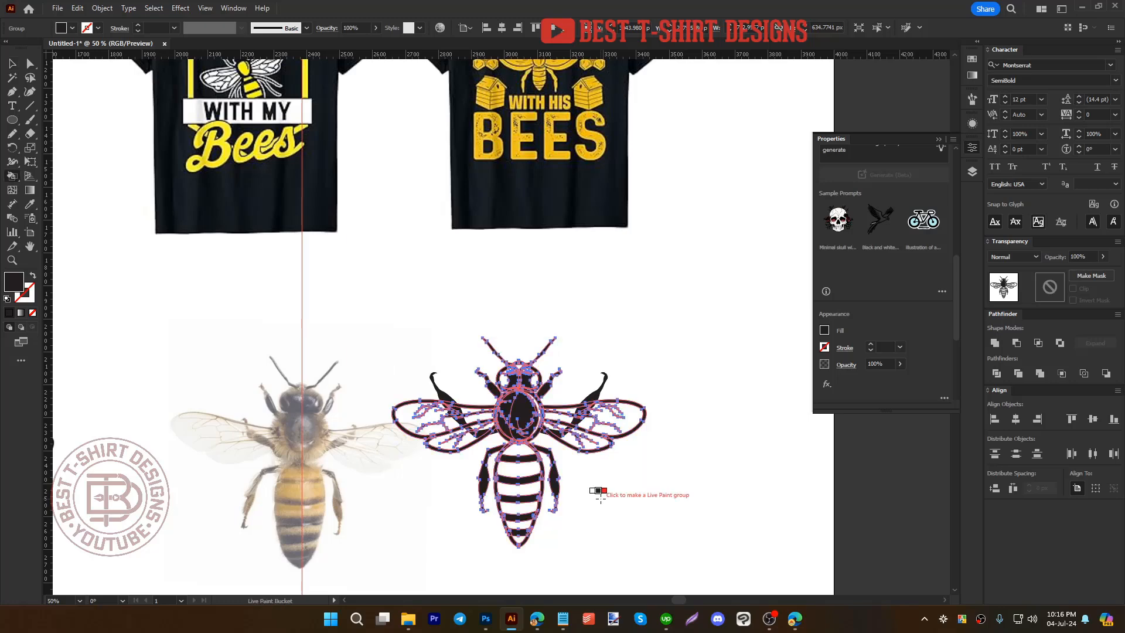
click(599, 494)
key(v)
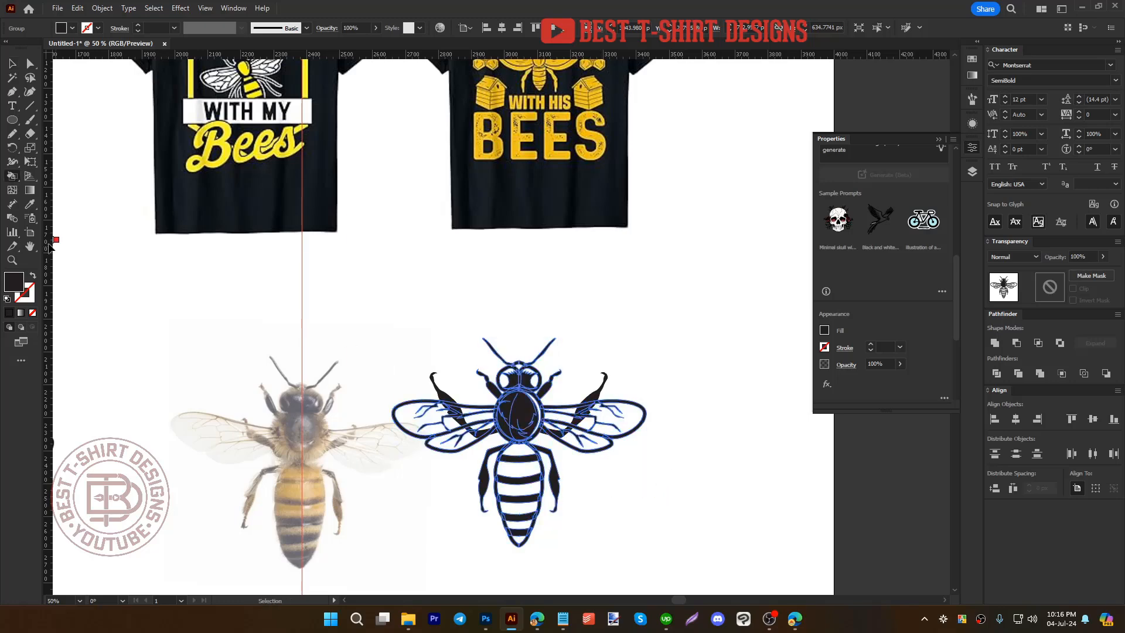
click(12, 175)
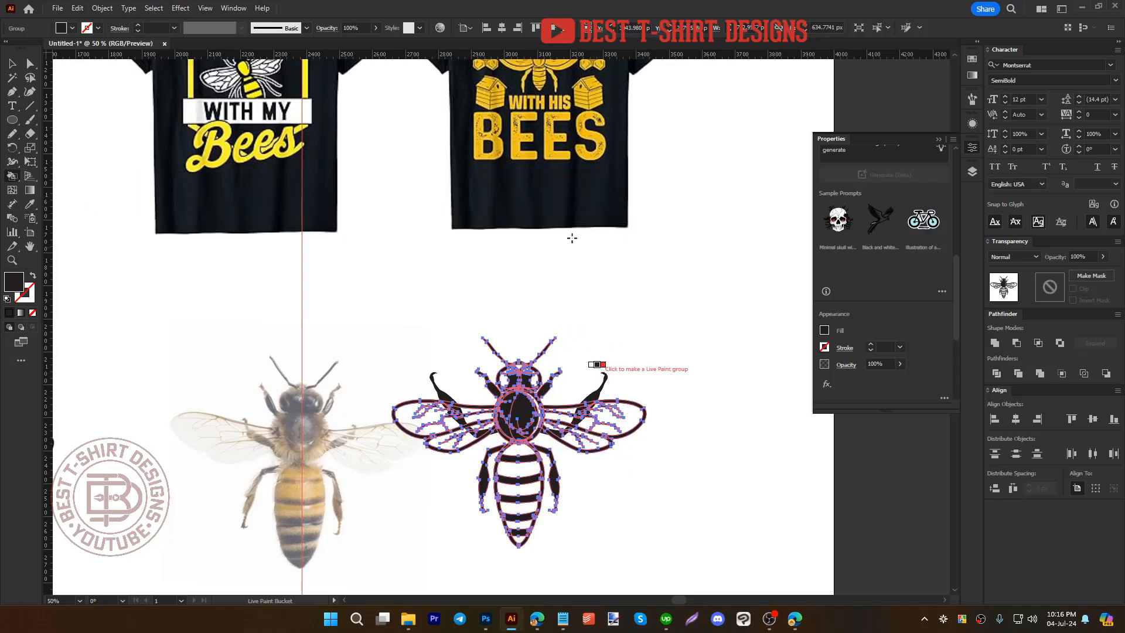
alt+click(548, 143)
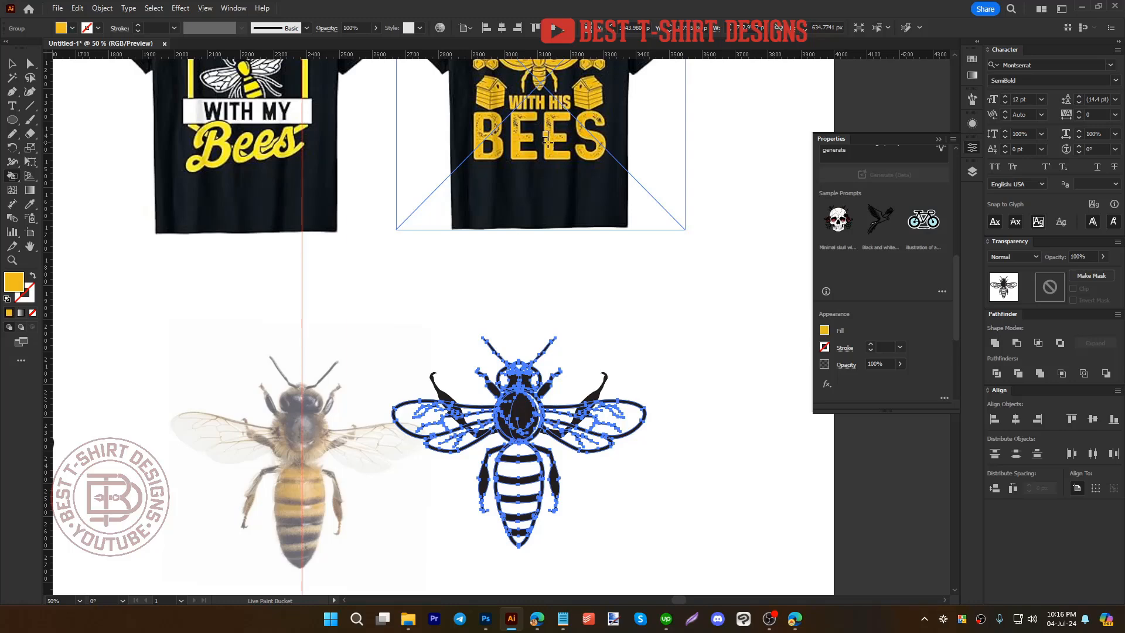
scroll(539, 530, up, 3)
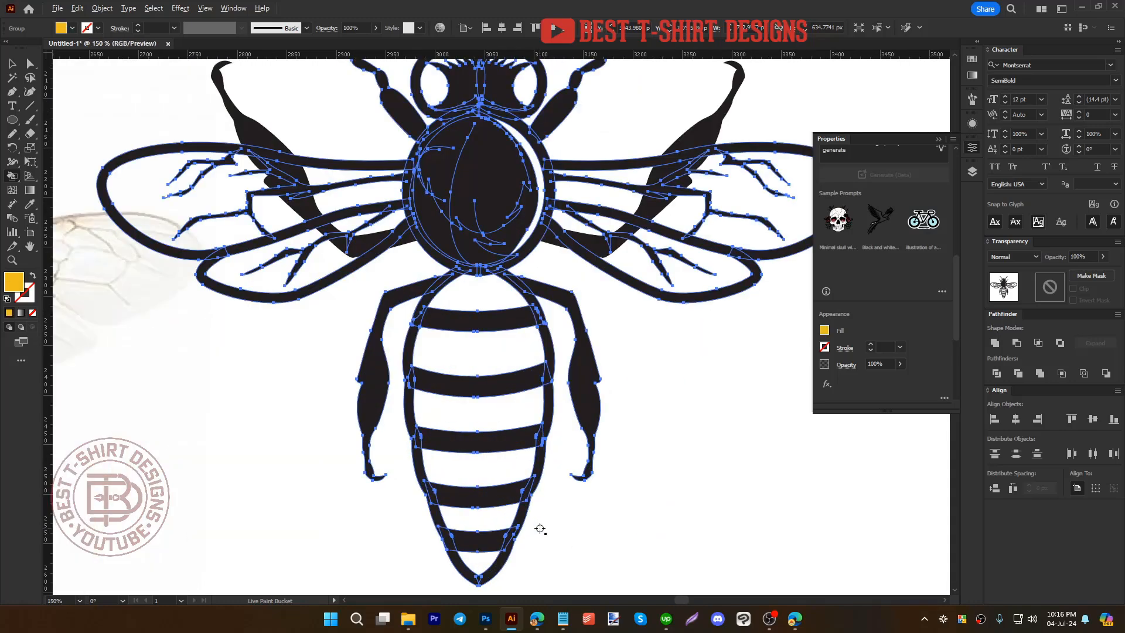
click(477, 556)
click(477, 517)
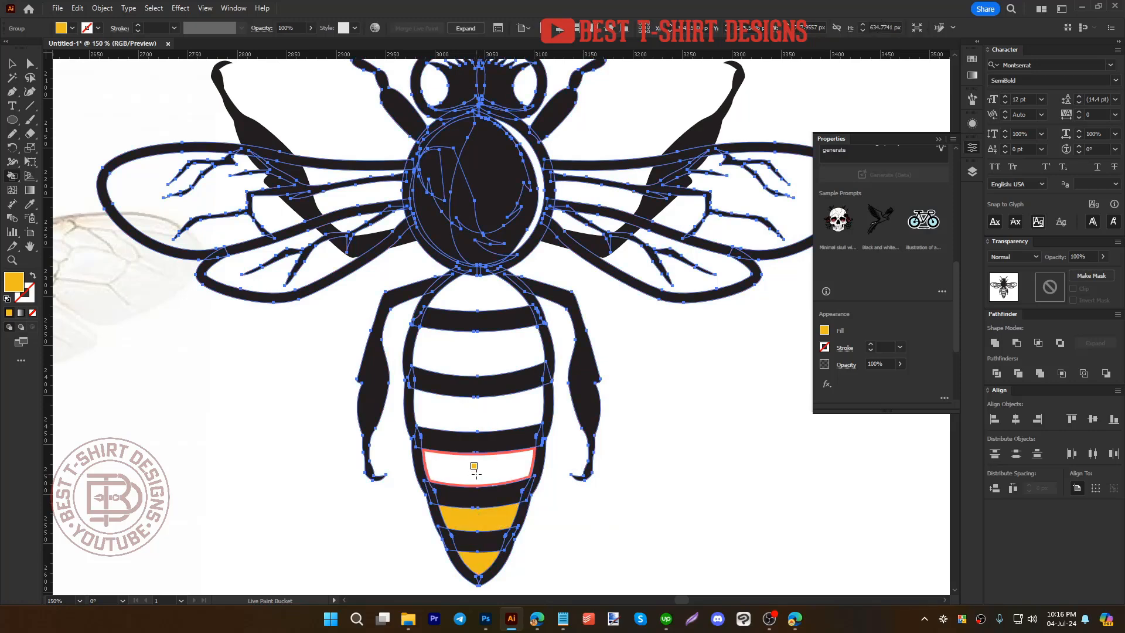
click(477, 466)
click(478, 409)
click(478, 337)
click(478, 293)
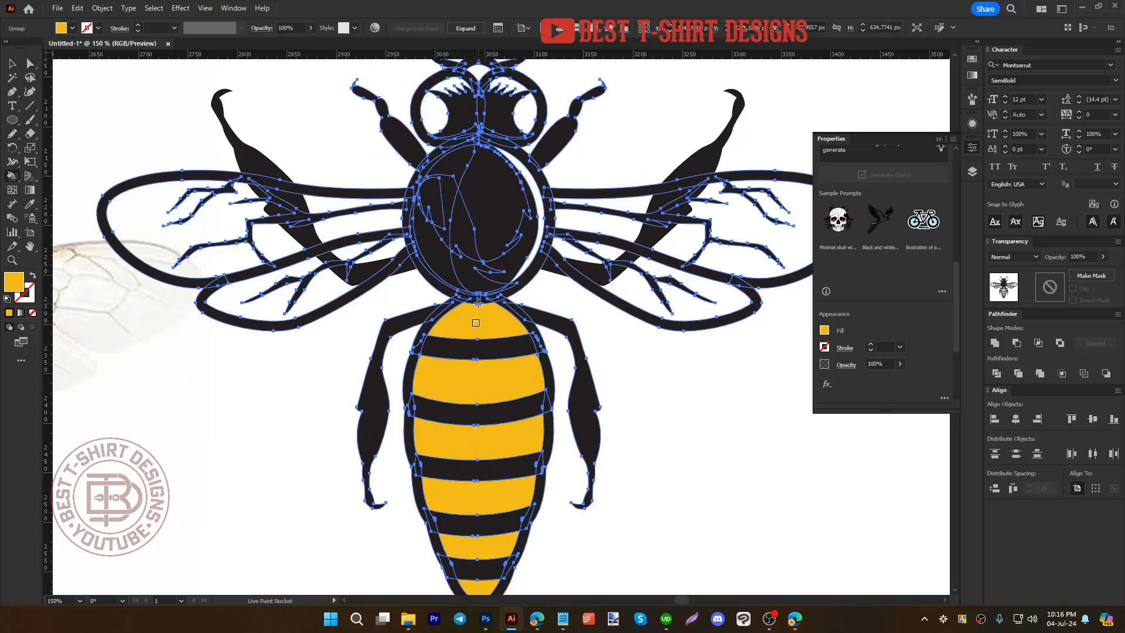
Step: Paint the small patch atop the head orange-yellow, and fill the light areas of both eyes with sampled white
scroll(607, 280, up, 3)
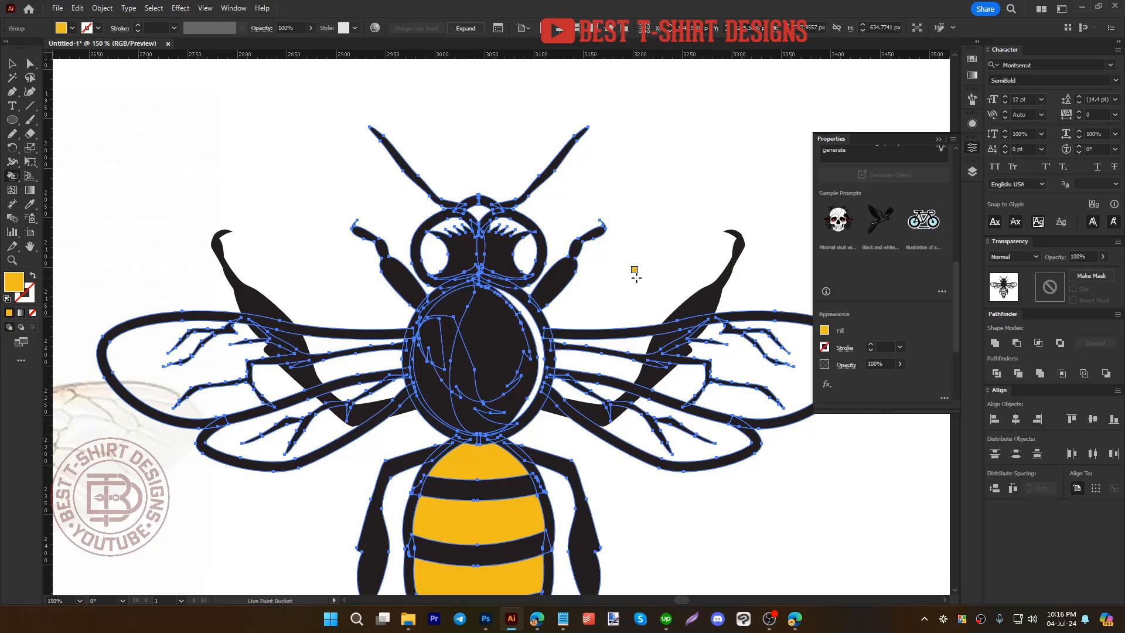
click(479, 211)
alt+click(649, 276)
click(520, 252)
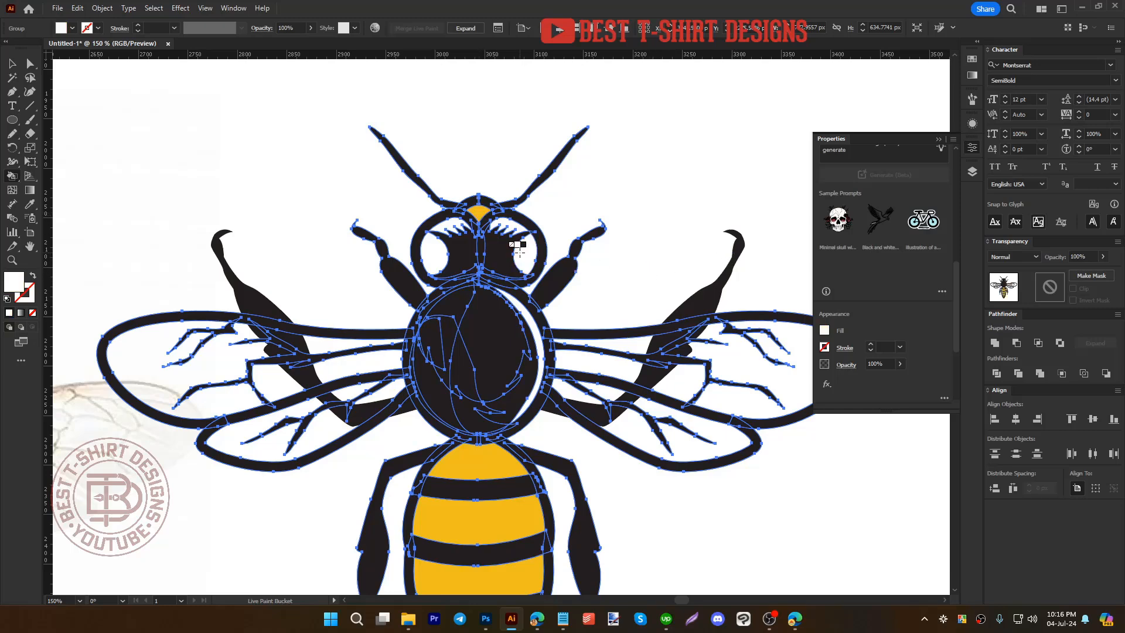
click(432, 254)
click(514, 224)
click(444, 226)
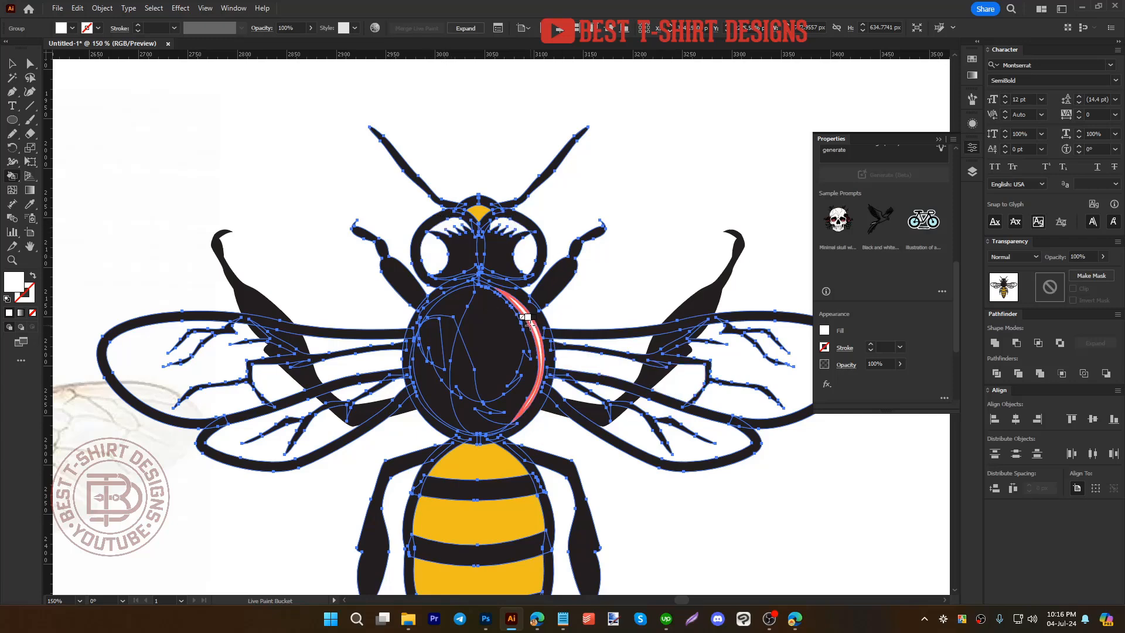
Step: Paint the thorax crescent highlight and all cells of both wing pairs solid white, covering the middle legs behind the wings
click(699, 451)
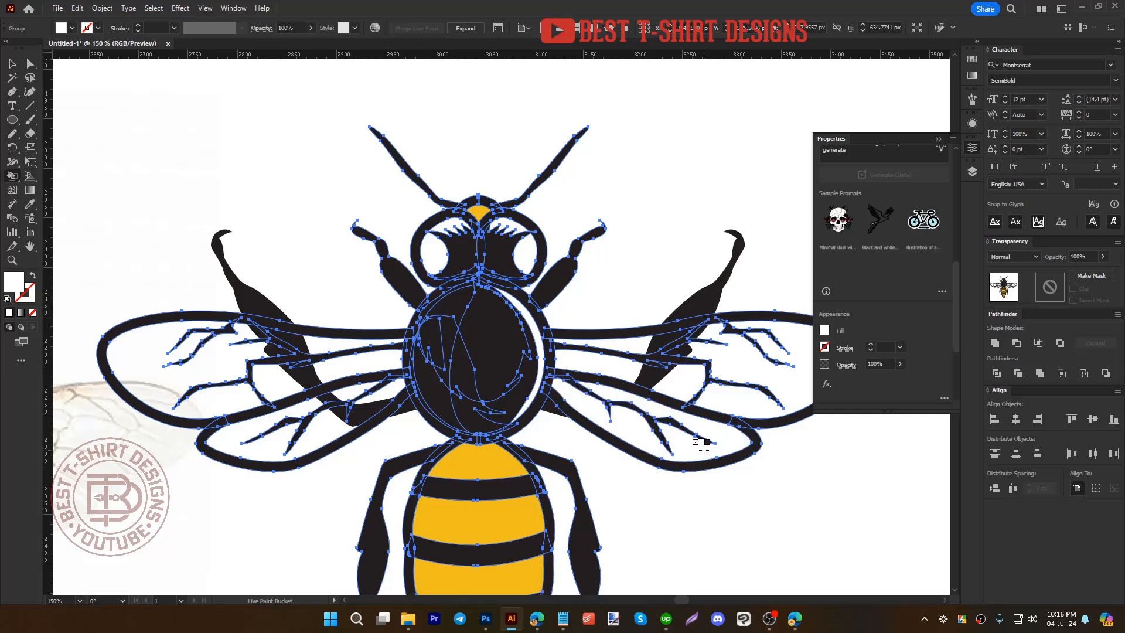
click(732, 401)
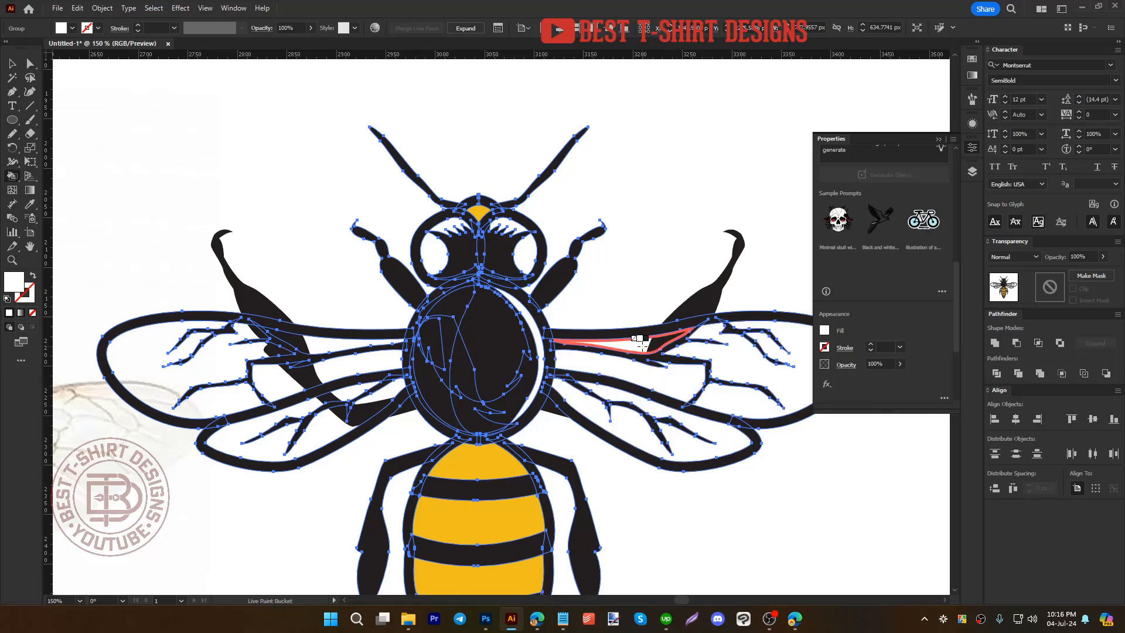
click(357, 363)
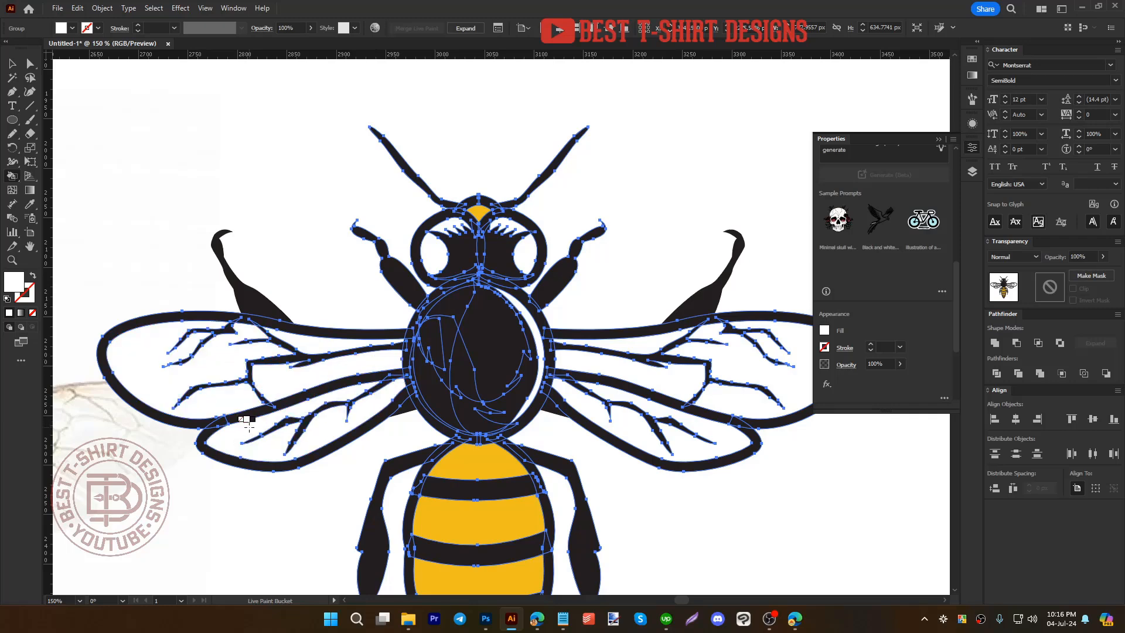
Step: Move the complete bee, including its middle legs, slightly away from the reference photo
scroll(473, 364, down, 2)
scroll(473, 364, down, 3)
key(v)
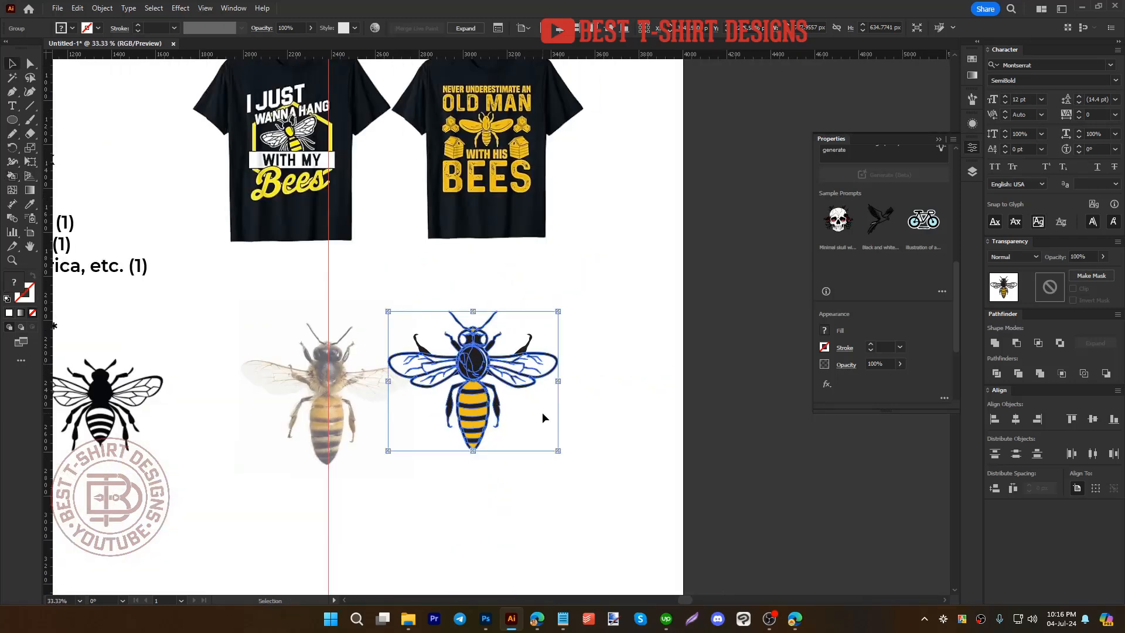
click(544, 414)
drag(490, 383, 700, 436)
key(ctrl+z)
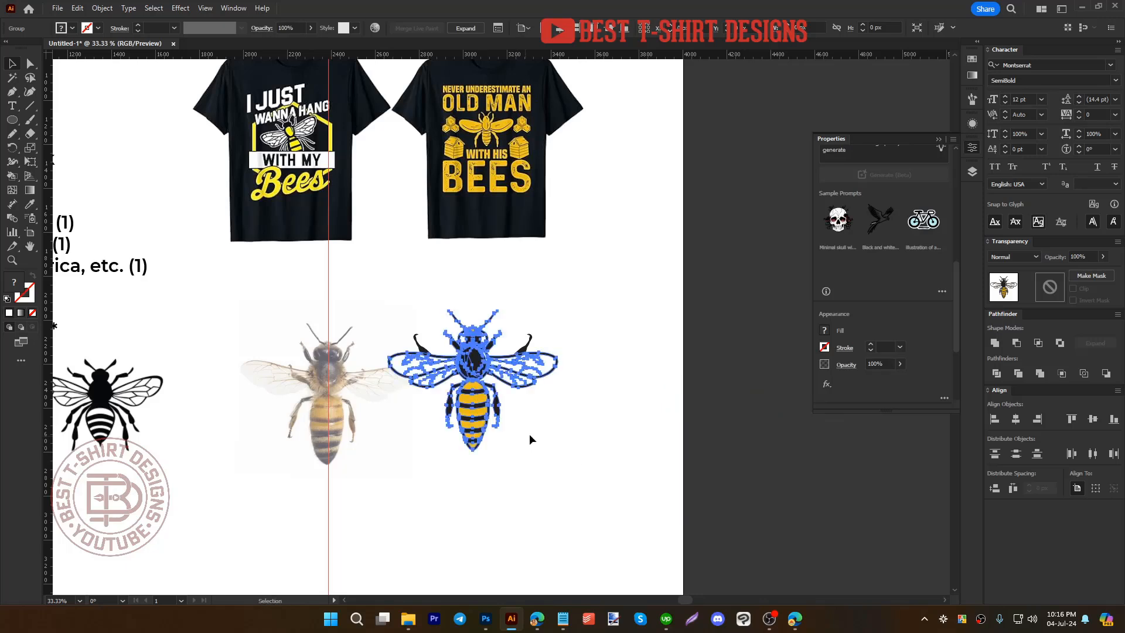
mouse_move(428, 353)
mouse_down()
mouse_move(636, 425)
mouse_move(738, 443)
mouse_up()
drag(791, 467, 517, 394)
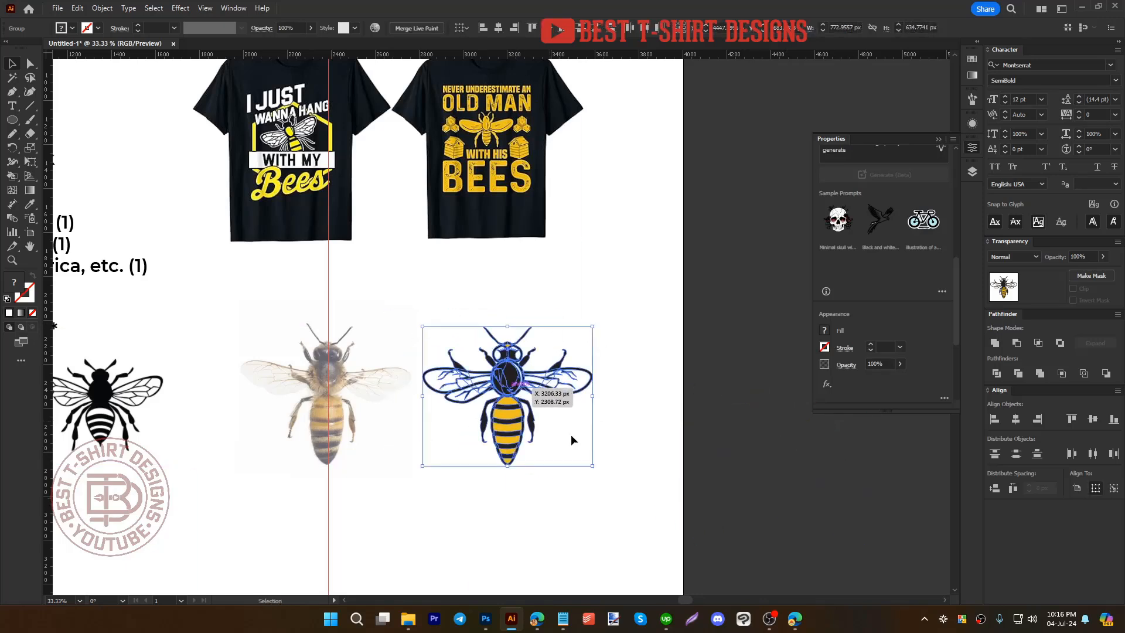
Step: Draw a rectangle behind the bee, slightly larger than the artwork, and fill it red to check the white fills
click(650, 466)
key(m)
drag(395, 298, 617, 495)
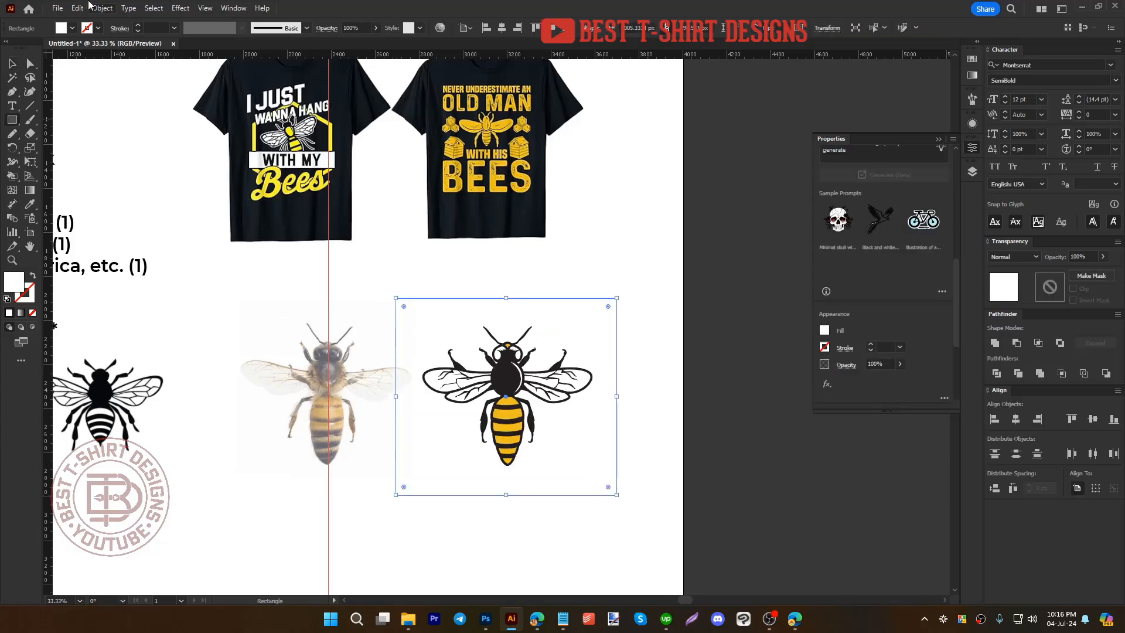
click(73, 28)
click(90, 51)
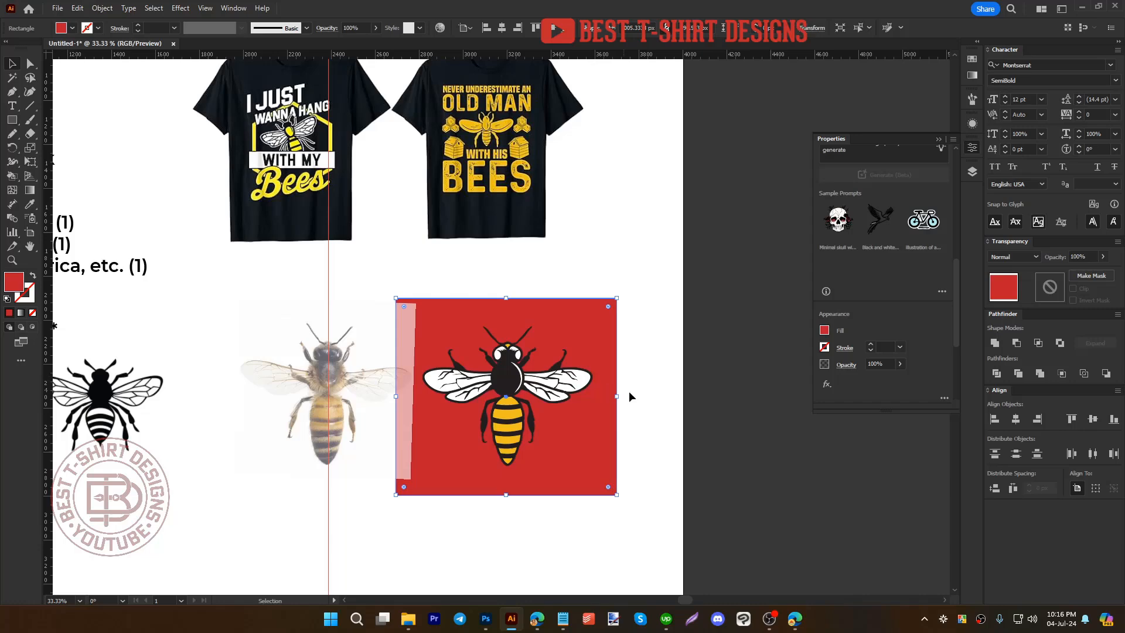
key(v)
click(650, 397)
scroll(516, 384, up, 1)
scroll(517, 385, up, 1)
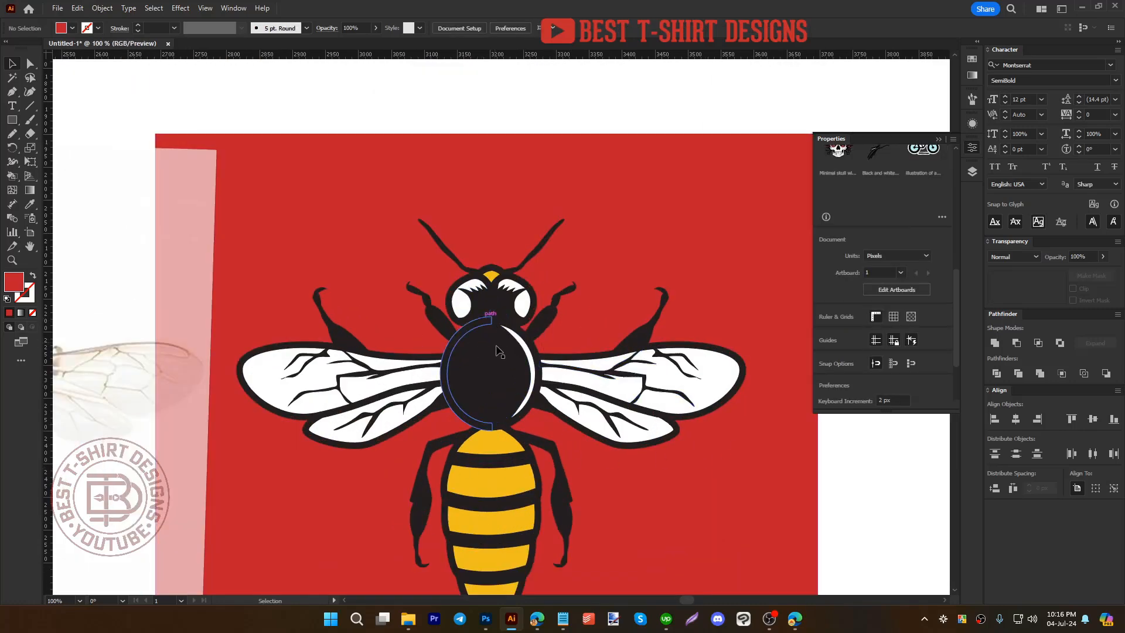
scroll(573, 411, down, 1)
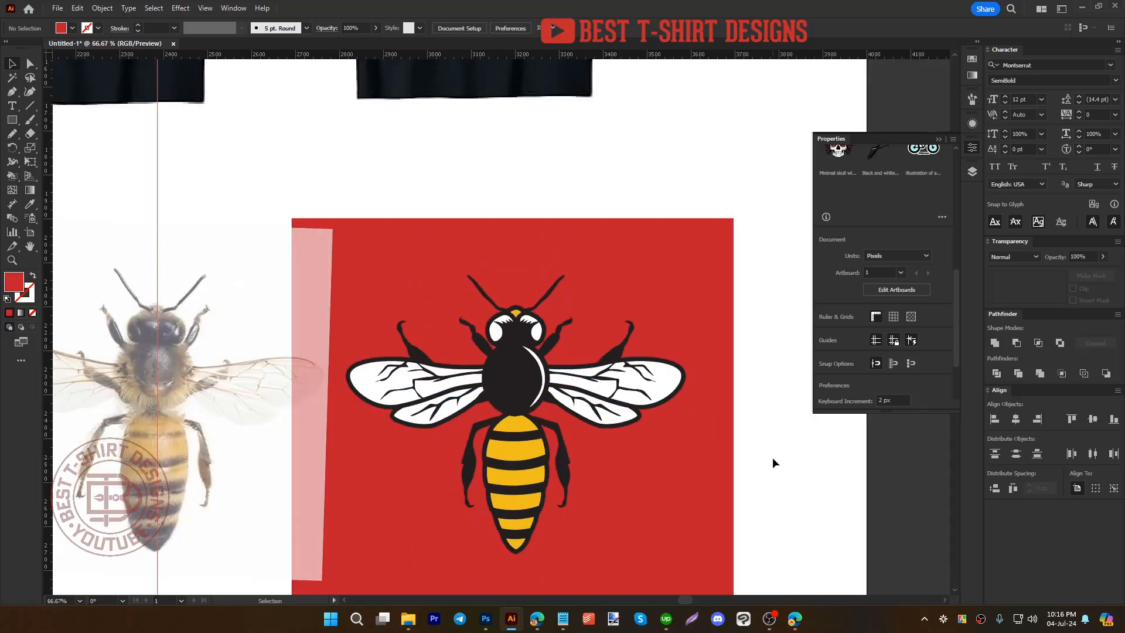
scroll(552, 390, down, 1)
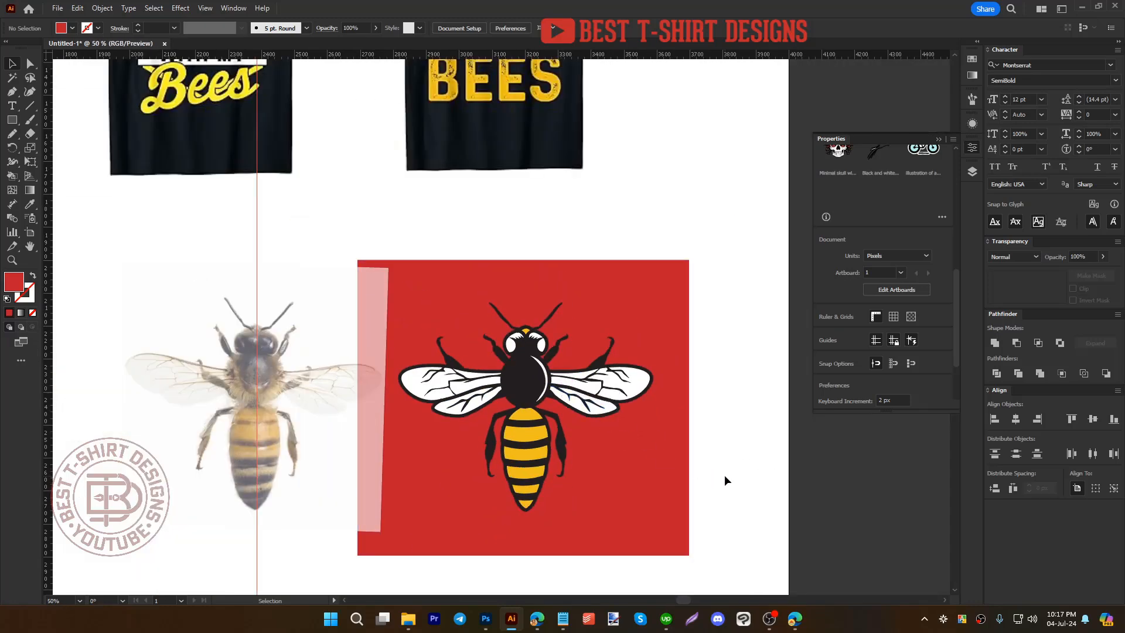
Step: Shrink the bee proportionally to just over half size, then place it above the reference photo and shift the red rectangle aside
click(410, 274)
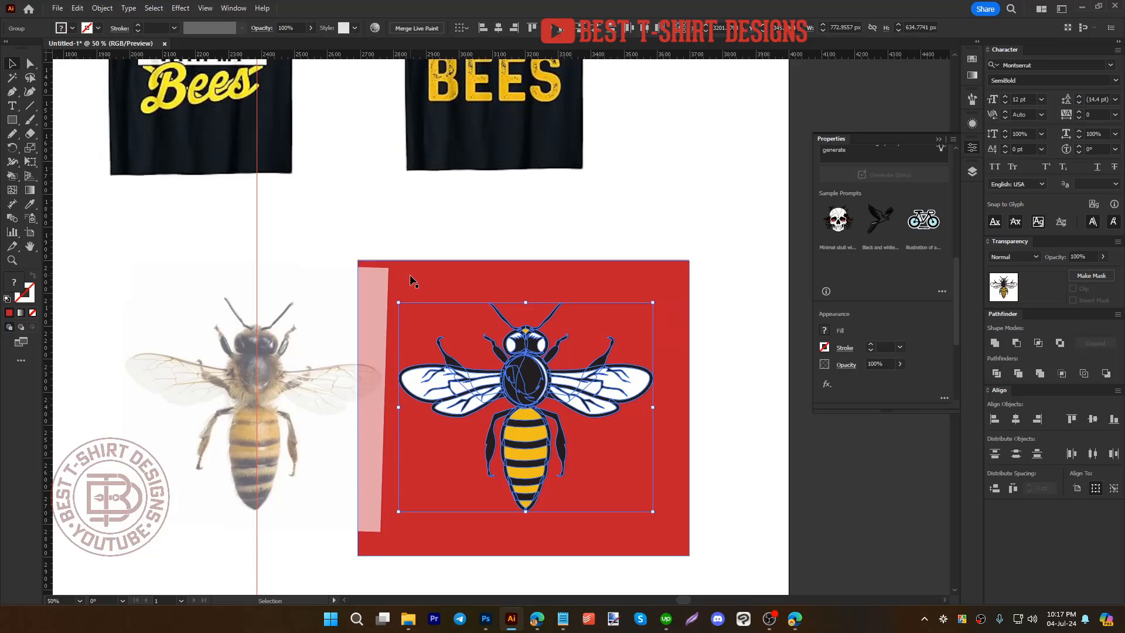
drag(653, 407, 600, 407)
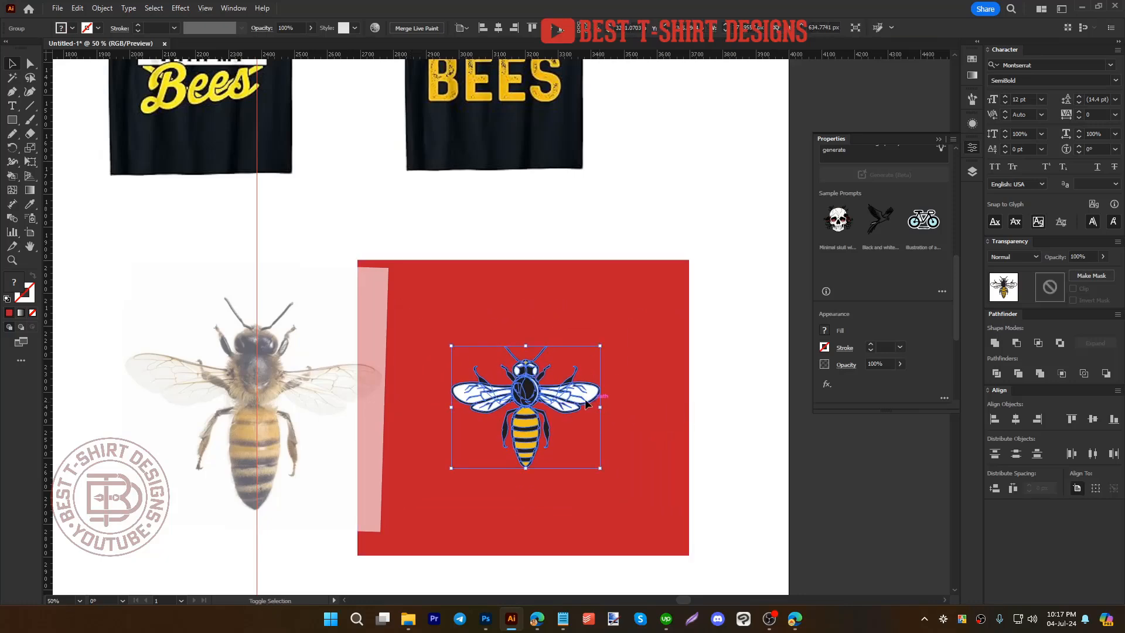
drag(515, 372, 368, 208)
drag(477, 324, 661, 455)
click(502, 357)
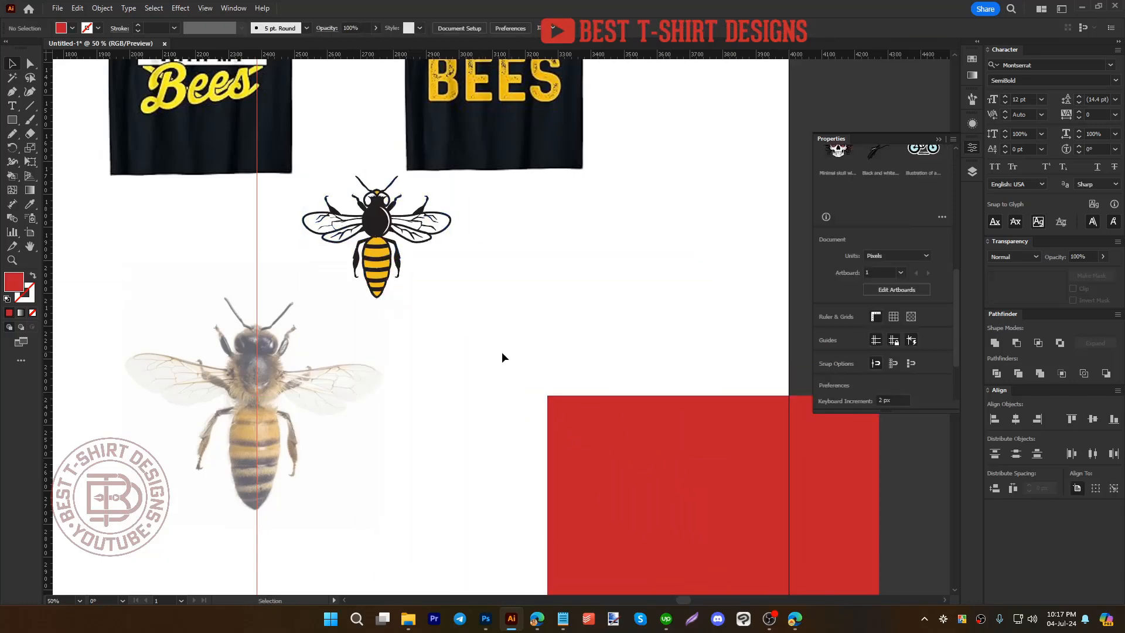
Step: Unlock the guides and delete the vertical guide running through the reference photo
scroll(471, 396, down, 1)
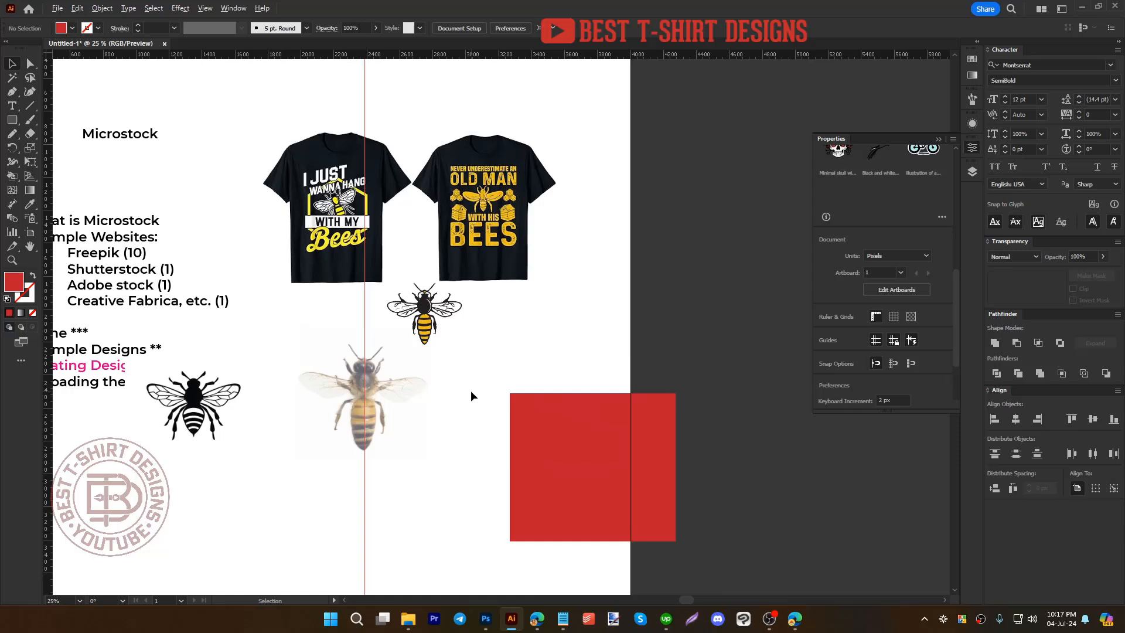
right_click(365, 405)
click(406, 322)
drag(366, 443, 702, 468)
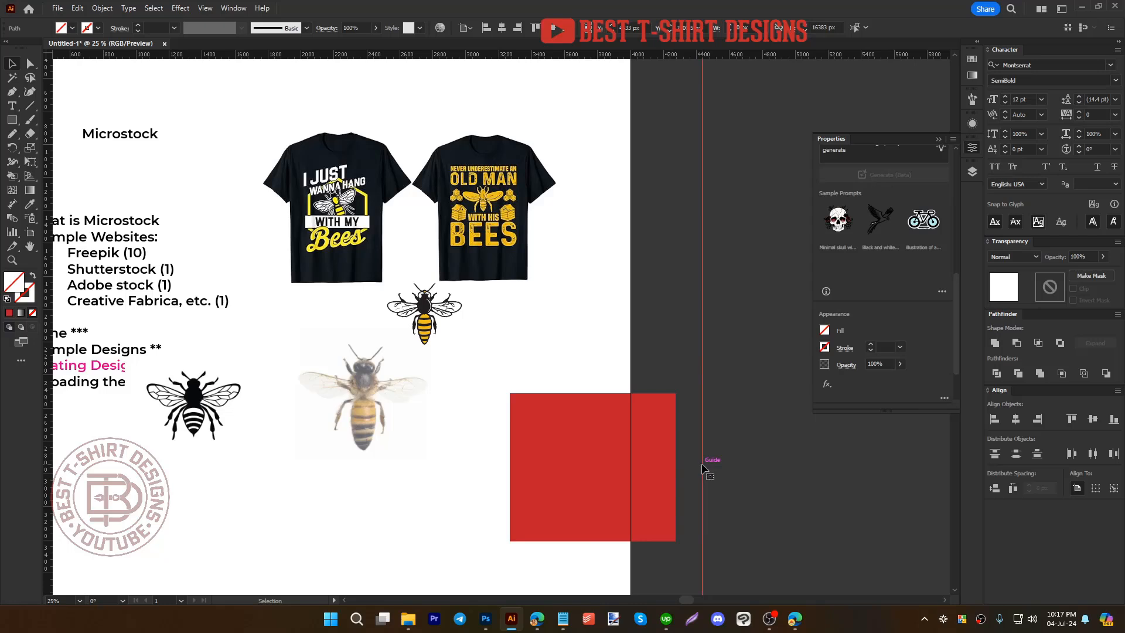
key(Delete)
Step: Move the bee reference photo onto the red rectangle and place the colored bee in the cleared space
drag(362, 419, 602, 484)
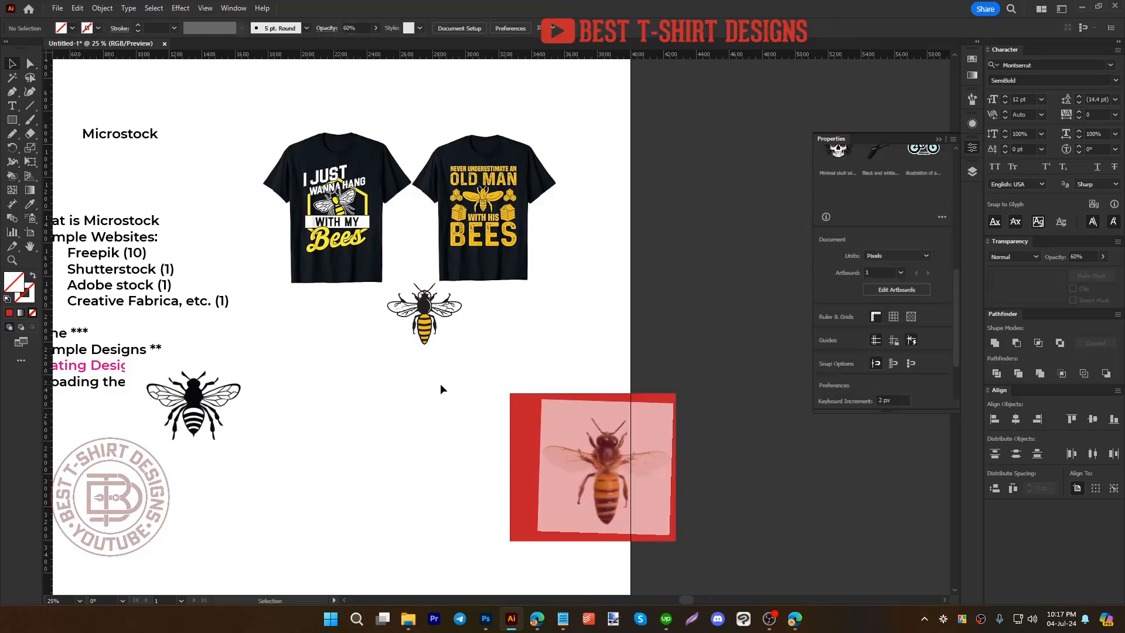
drag(428, 322, 401, 372)
click(405, 468)
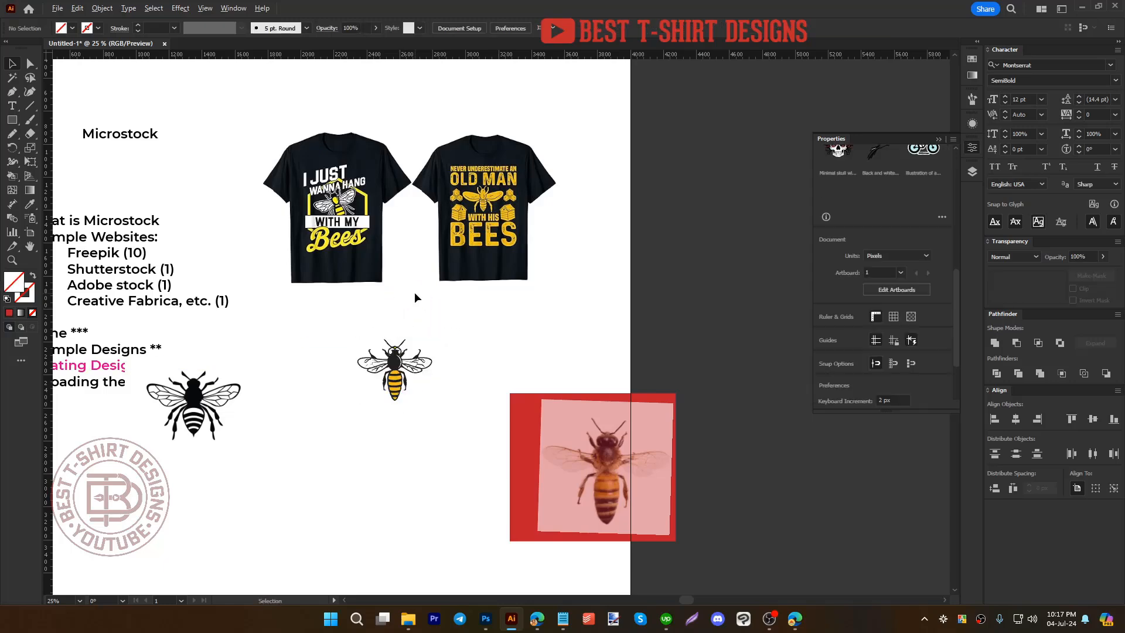
Step: Spread the two T-shirt reference images apart above the colored bee, leaving a gap between them
scroll(413, 291, up, 1)
scroll(414, 292, up, 2)
drag(377, 297, 341, 258)
drag(464, 316, 542, 305)
click(490, 369)
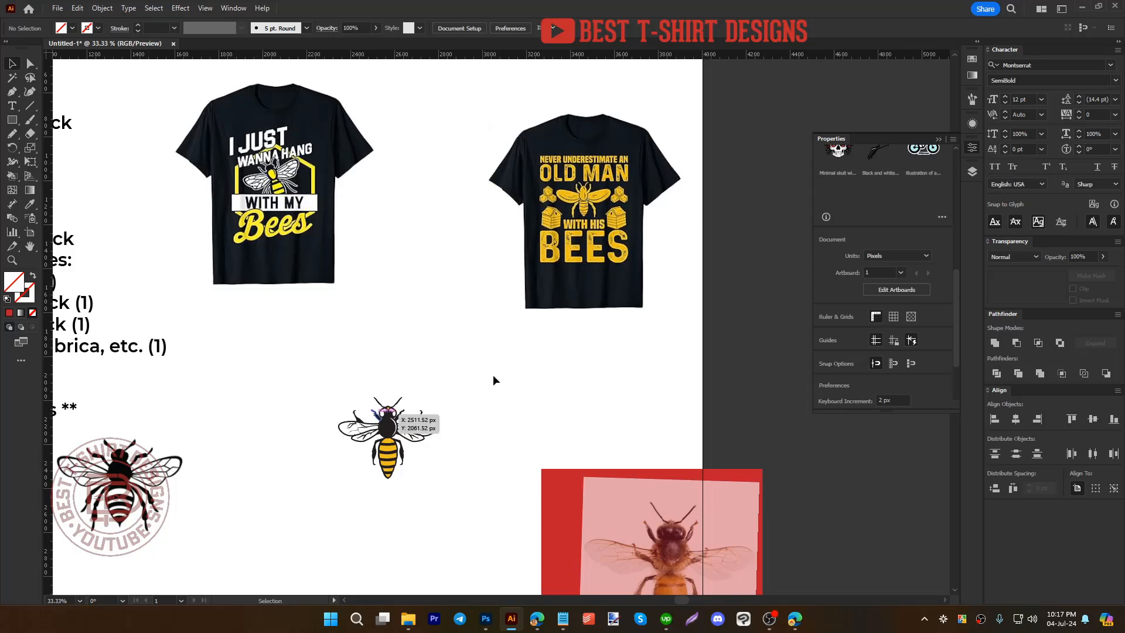
drag(321, 208, 324, 250)
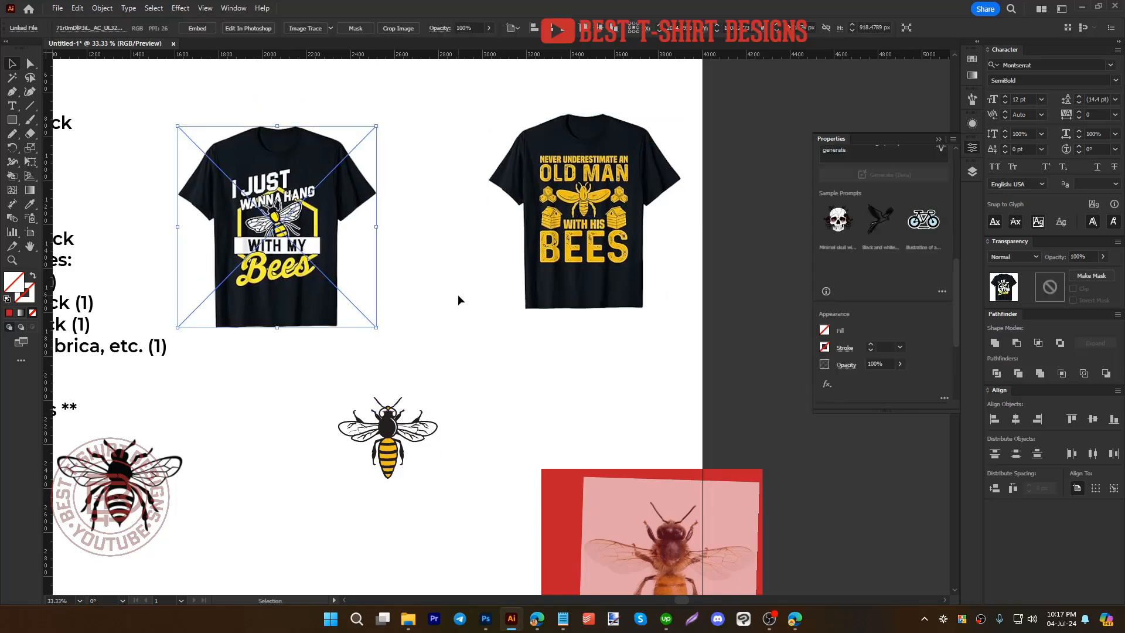
Step: Bring the two T-shirt reference images closer together and shift the colored bee below the first shirt
click(458, 296)
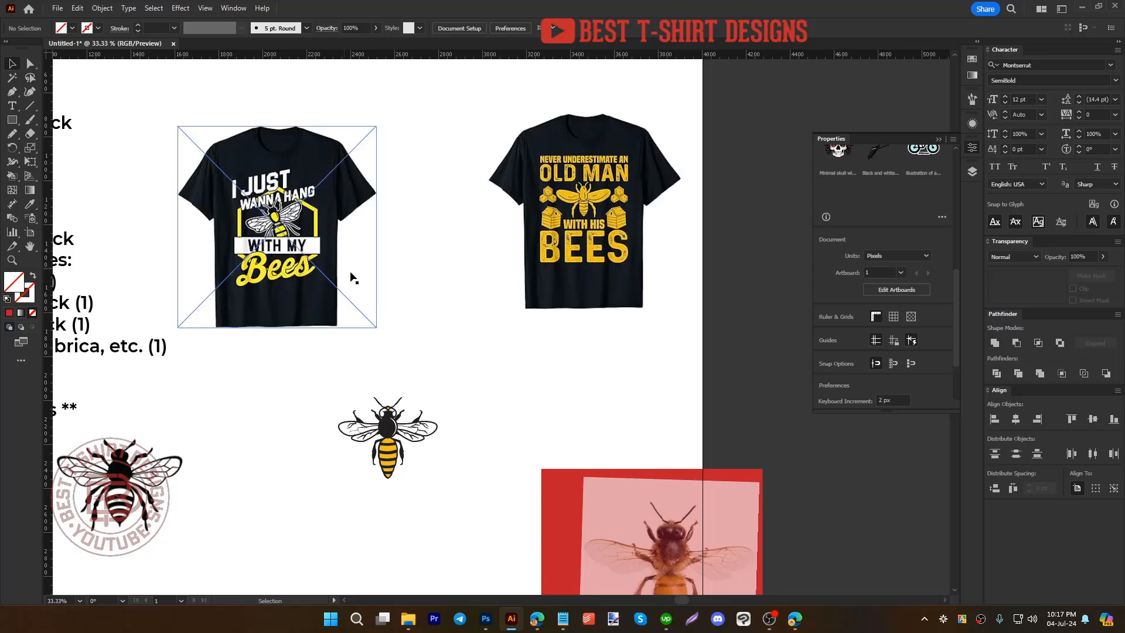
click(506, 293)
mouse_move(505, 293)
mouse_down()
mouse_move(417, 313)
mouse_move(490, 279)
mouse_up()
drag(276, 312, 289, 293)
click(470, 354)
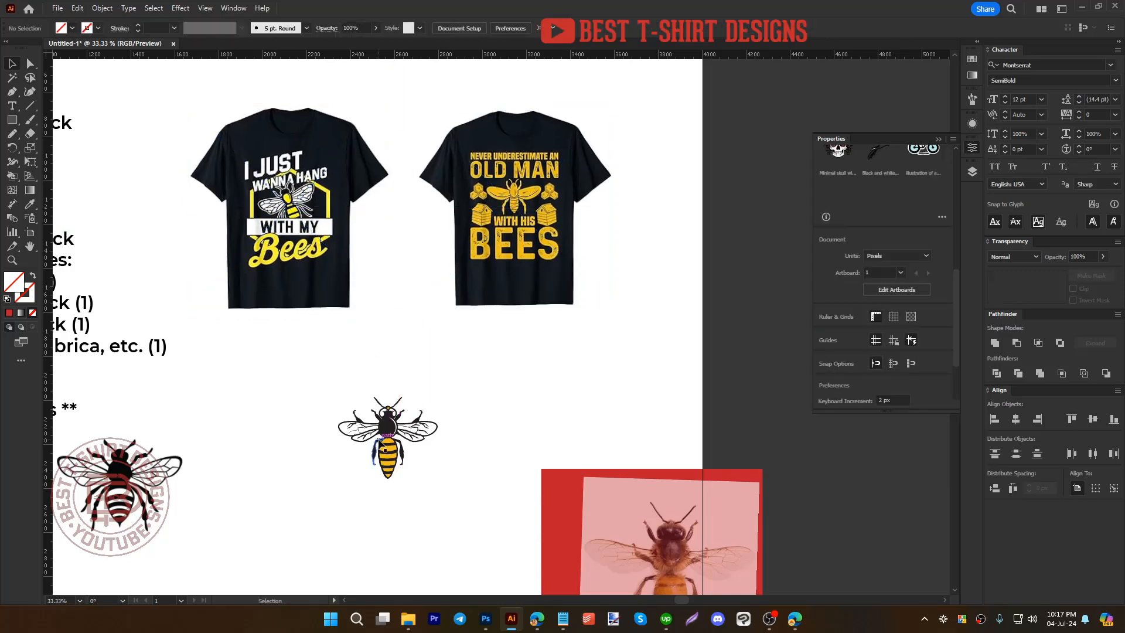
drag(380, 445, 331, 462)
click(419, 469)
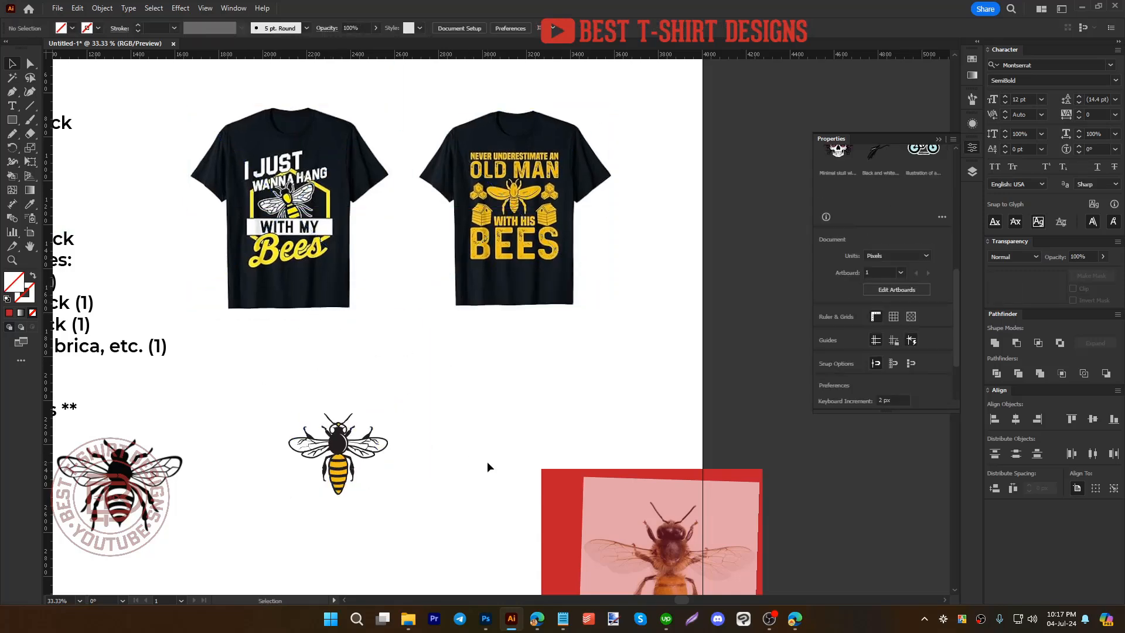
Step: Add the three-line slogan "I JUST WANNA / HANG WITH / MY BEES" as Montserrat SemiBold text and enlarge it beside the colored bee
key(t)
click(281, 368)
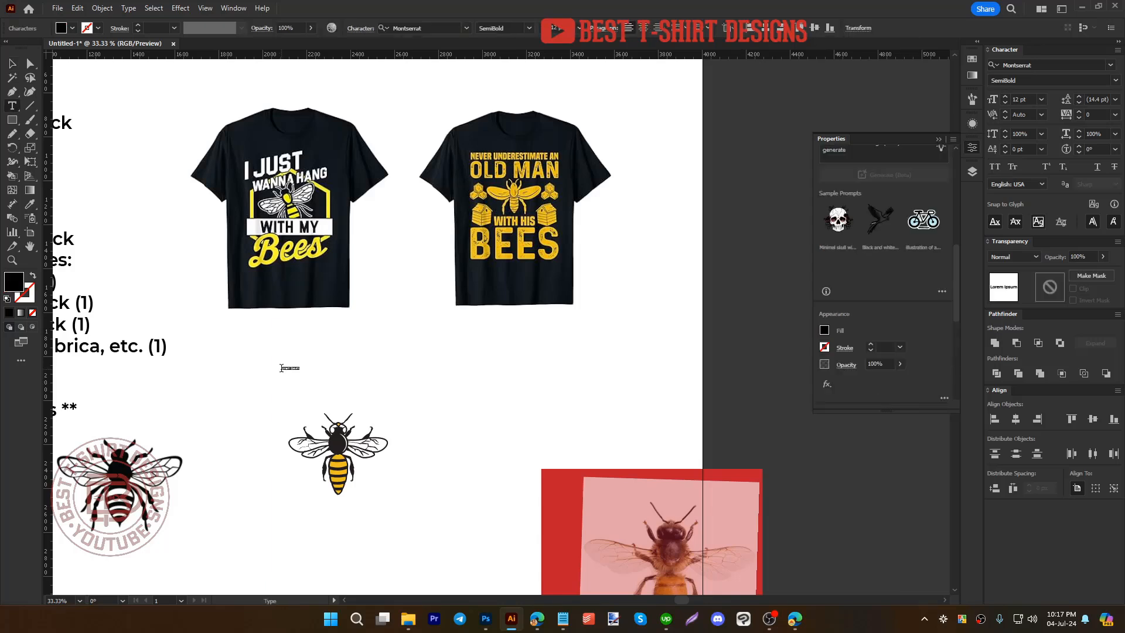
text(i JUST WANNA)
click(13, 67)
drag(302, 376, 558, 406)
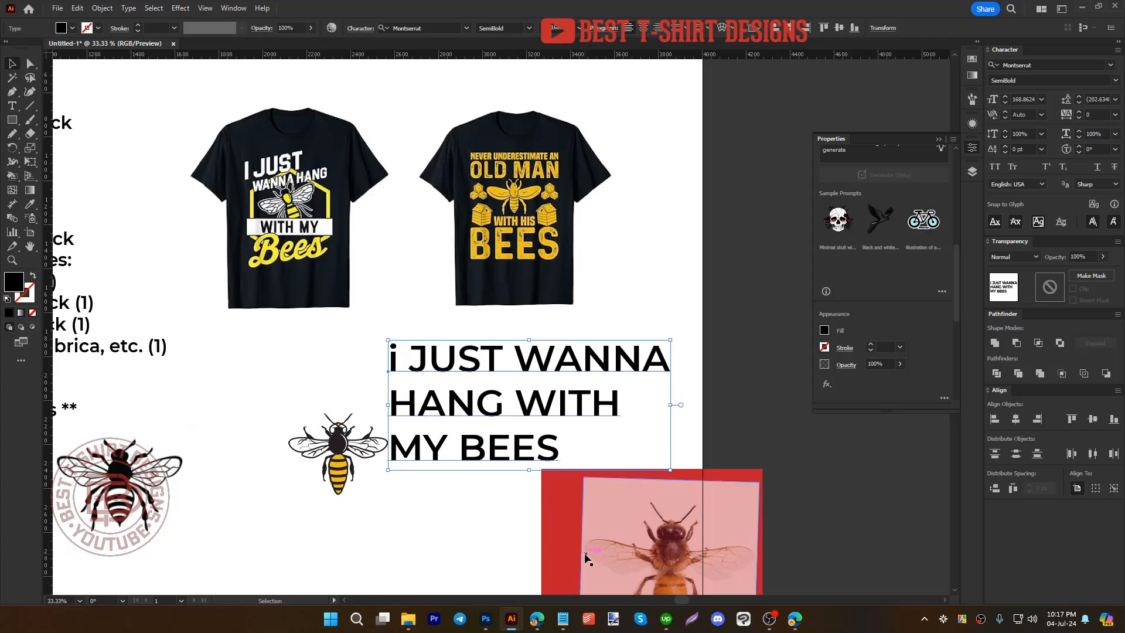
Step: Move the bee reference photo off the artboard and set the slogan text to All Caps
drag(586, 552, 723, 555)
click(544, 415)
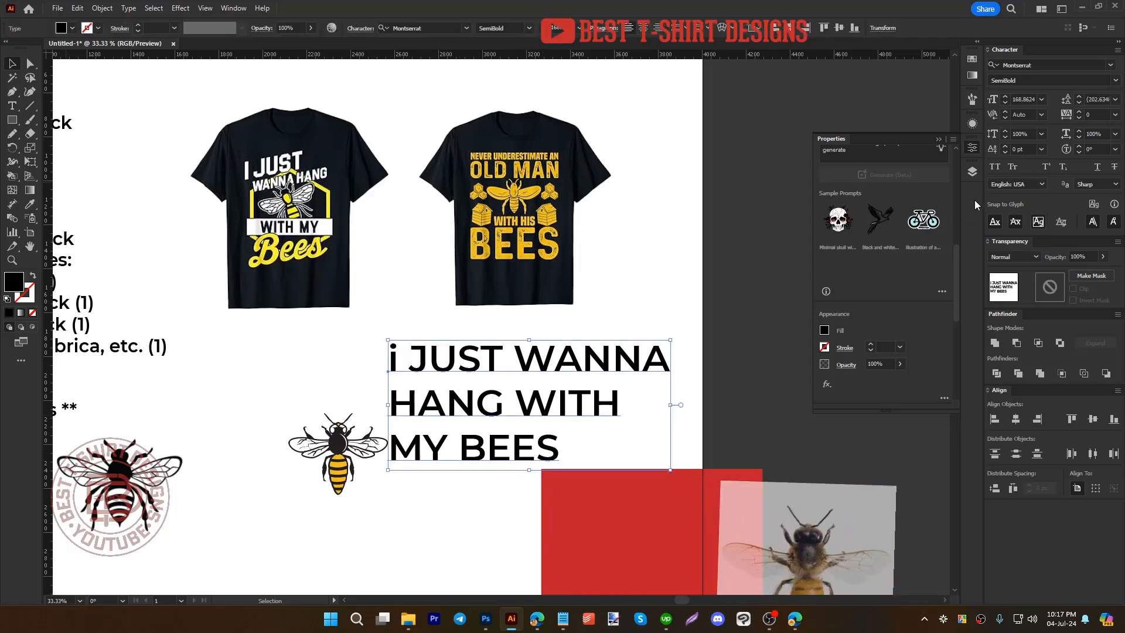
click(996, 169)
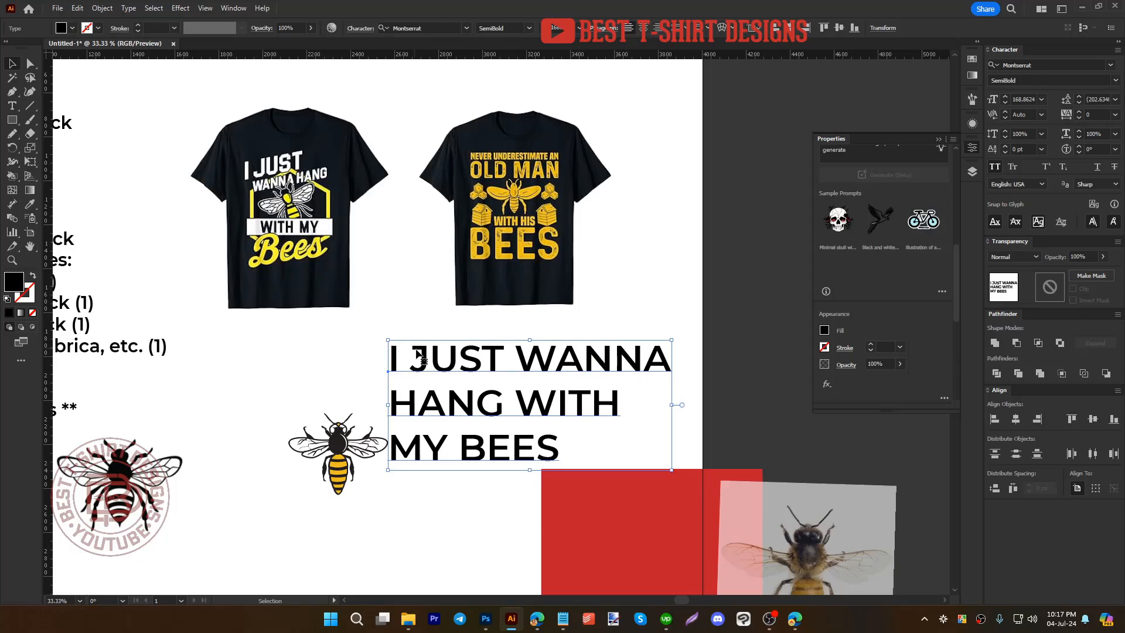
Step: Clear the slogan area by moving the red rectangle onto the bee photo, raising the first T-shirt reference and shifting the slogan below the second shirt
drag(570, 467, 265, 419)
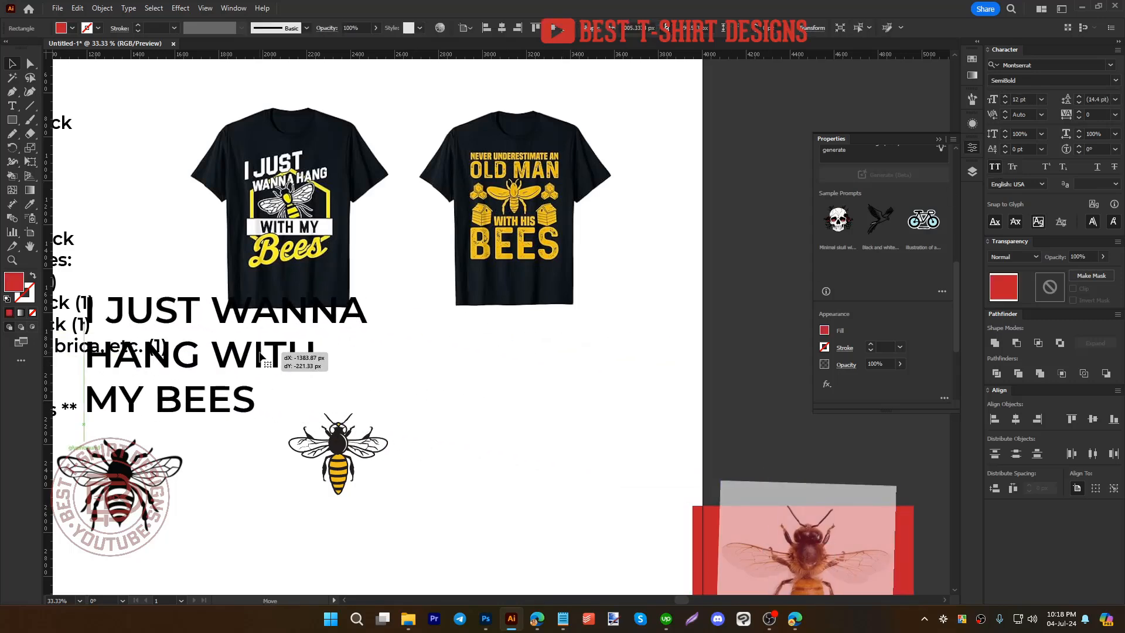
drag(295, 242, 266, 195)
drag(232, 331, 630, 379)
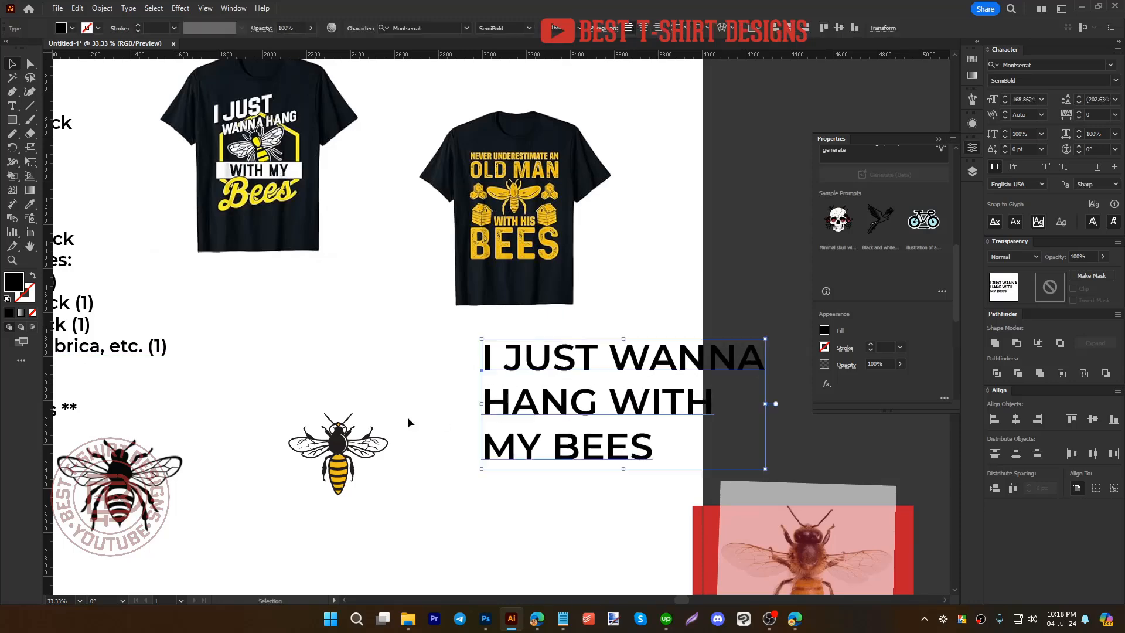
click(400, 415)
Step: Split the slogan into separate lines with the divideTextFrame script and place "I JUST WANNA" above the colored bee
click(535, 402)
click(57, 8)
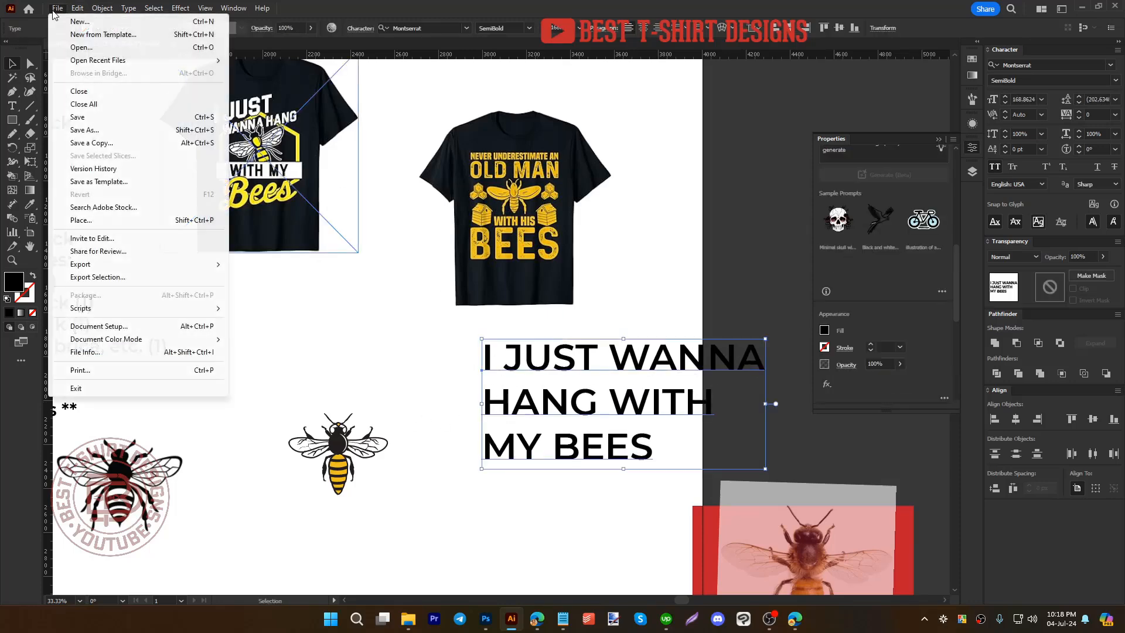
mouse_move(108, 310)
click(283, 309)
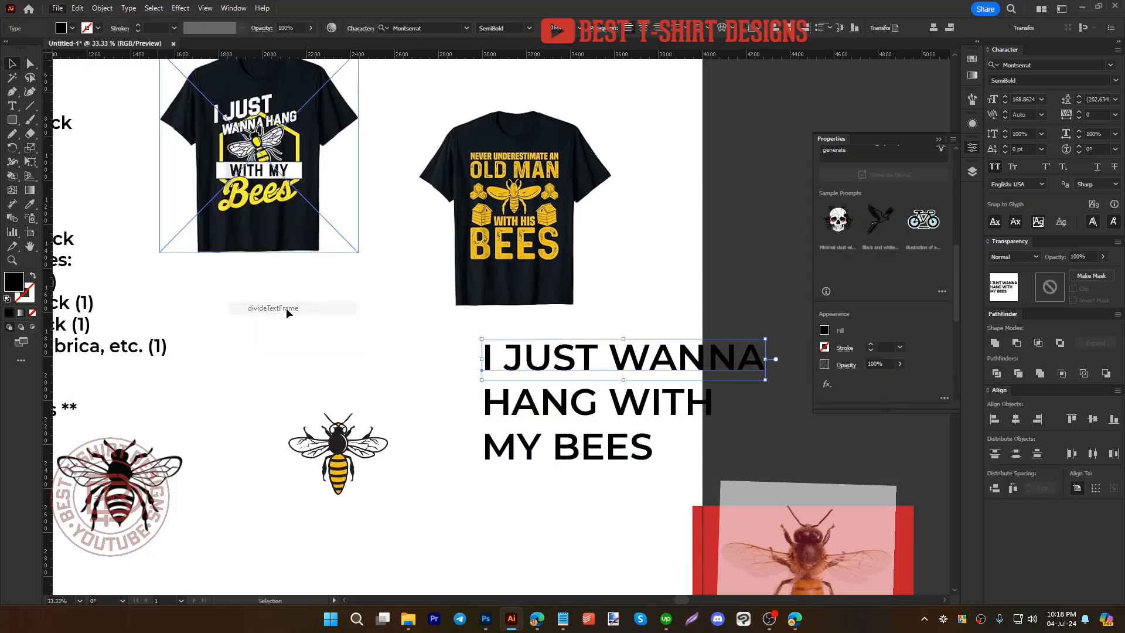
drag(638, 353, 357, 311)
click(435, 419)
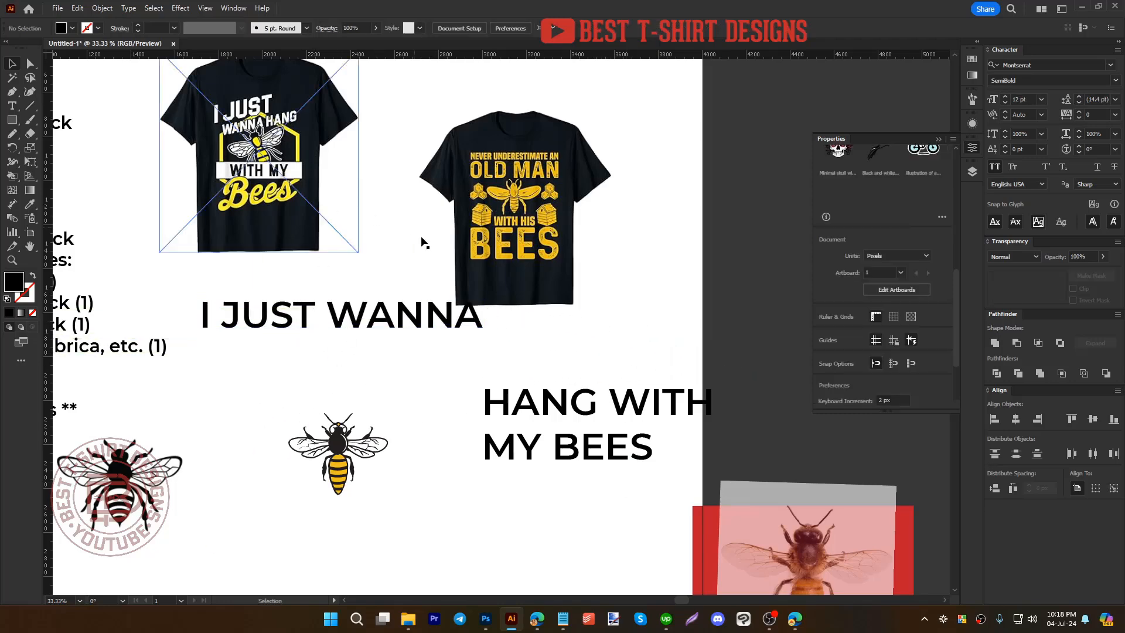
Step: Draw a hexagon about 255 px high below the bee with no fill and a 13 pt black stroke
scroll(435, 392, down, 3)
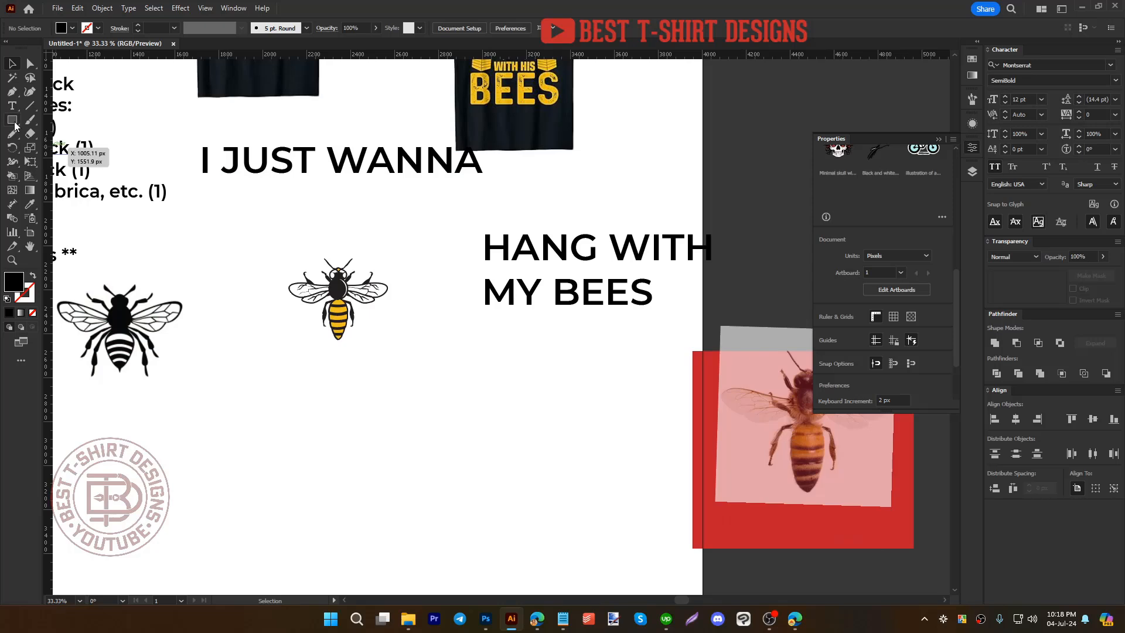
drag(11, 120, 67, 164)
drag(360, 441, 387, 466)
key(v)
scroll(346, 474, up, 1)
key(shift+x)
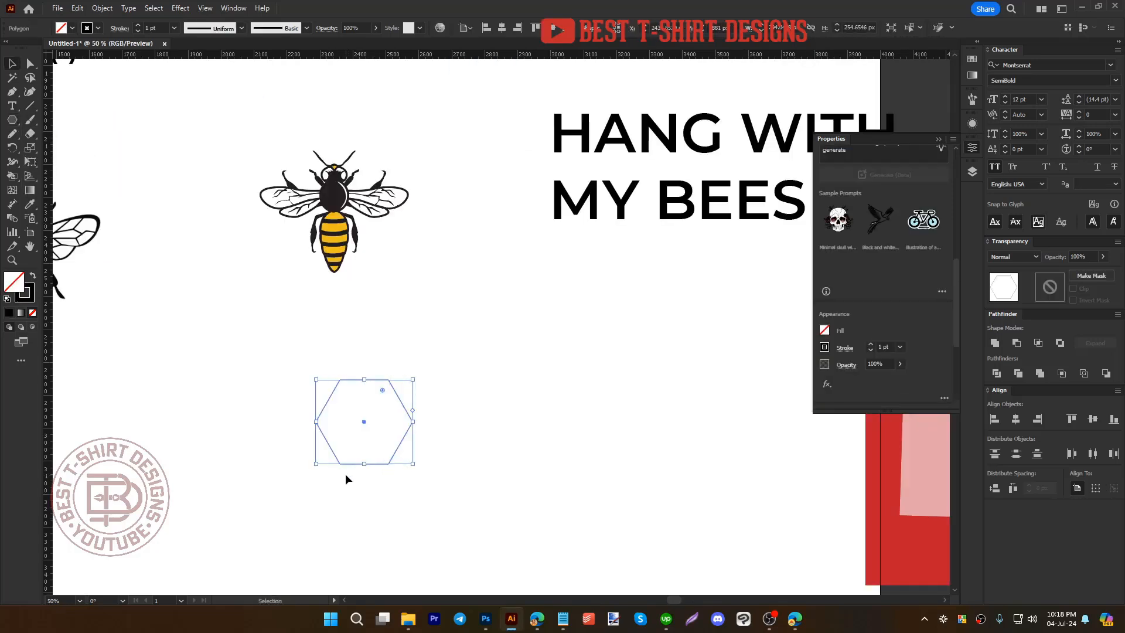
scroll(157, 28, up, 12)
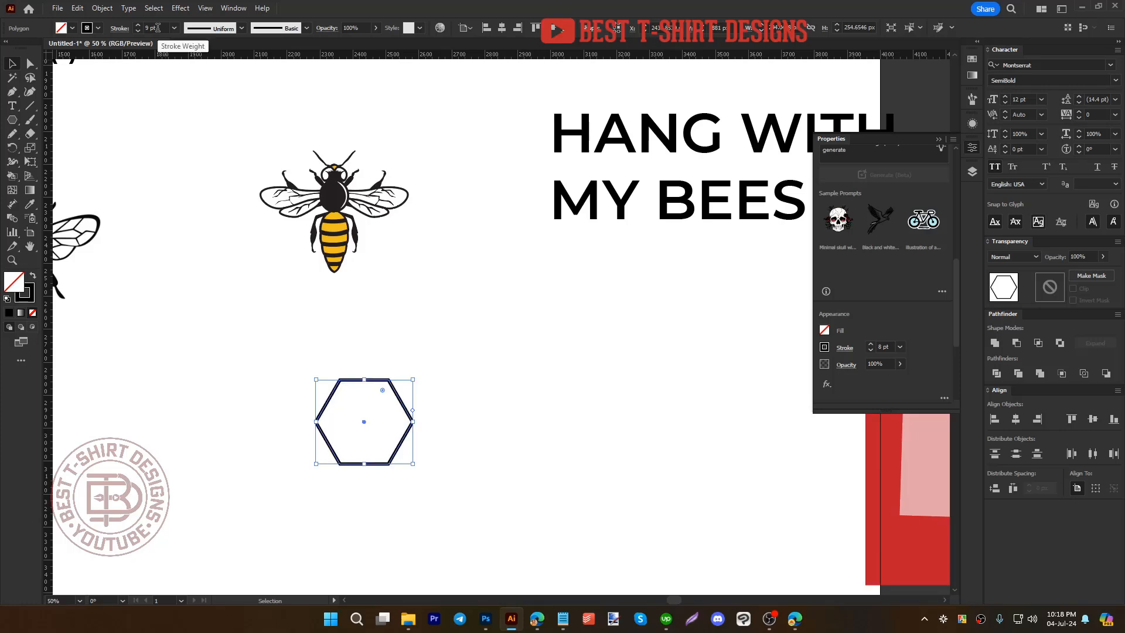
click(448, 395)
Step: Duplicate the hexagon horizontally to make a row of four hexagons touching at their corners
scroll(447, 452, up, 1)
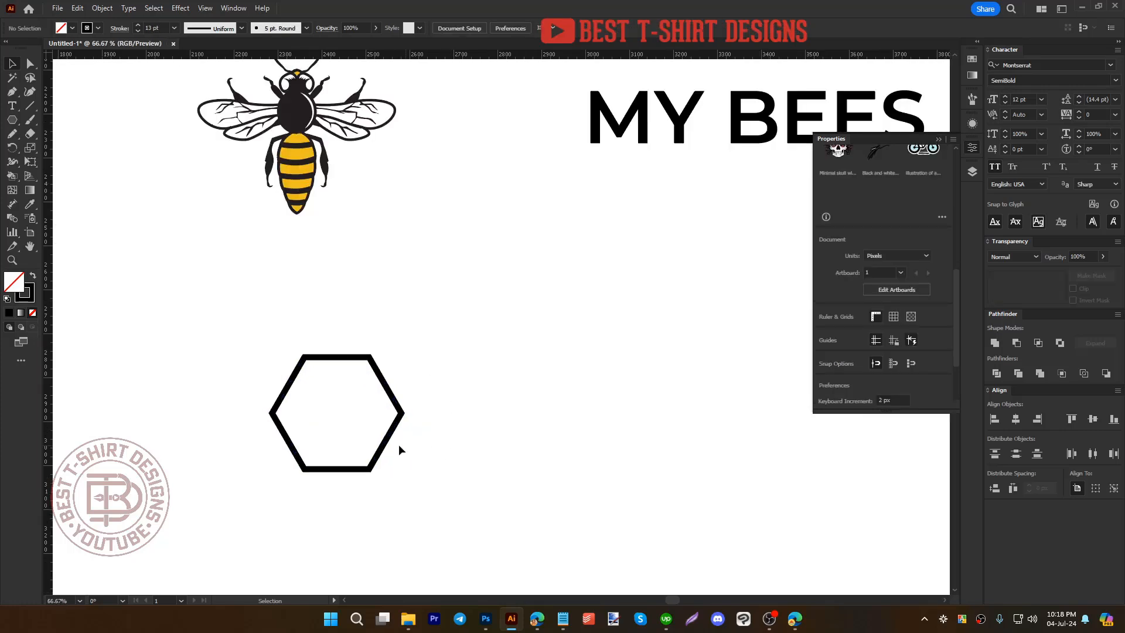
drag(400, 447, 513, 450)
key(ctrl+d)
key(ctrl+d)
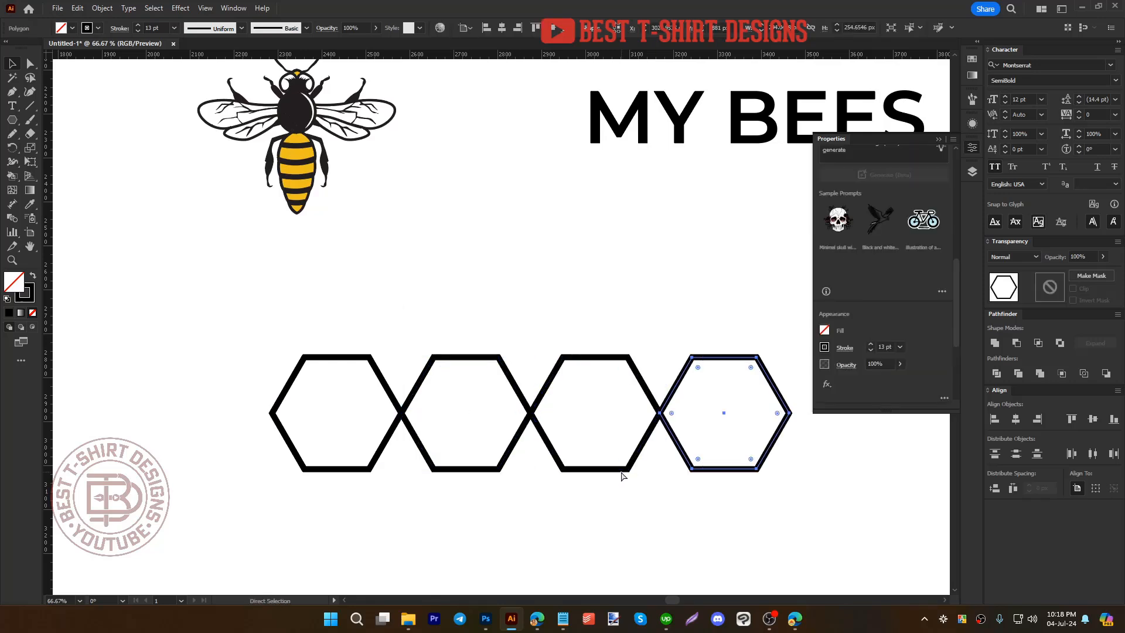
Step: Rotate the row of four hexagons by 270° into a vertical column and scale it proportionally to about 434 px tall
drag(247, 314, 704, 467)
scroll(638, 402, down, 1)
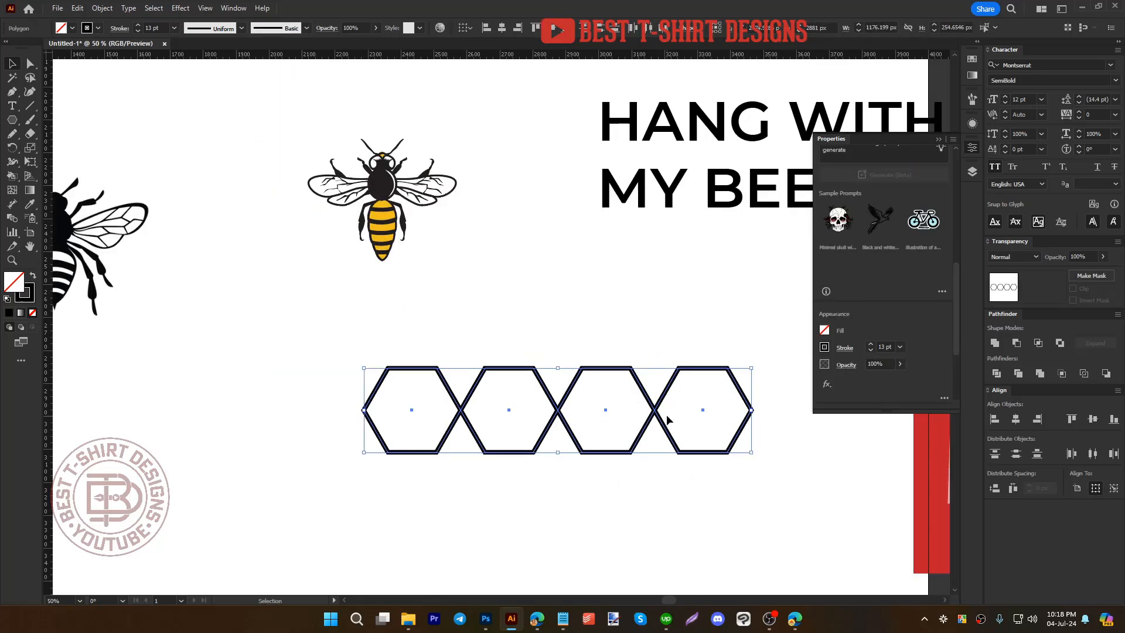
drag(756, 411, 597, 509)
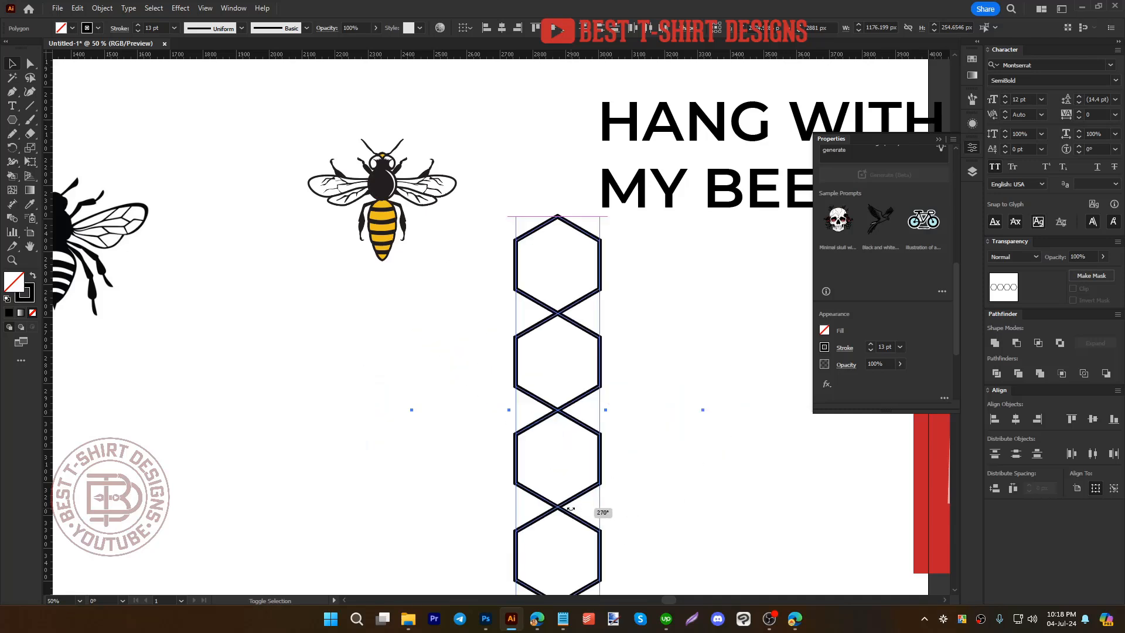
drag(606, 415, 572, 413)
click(651, 411)
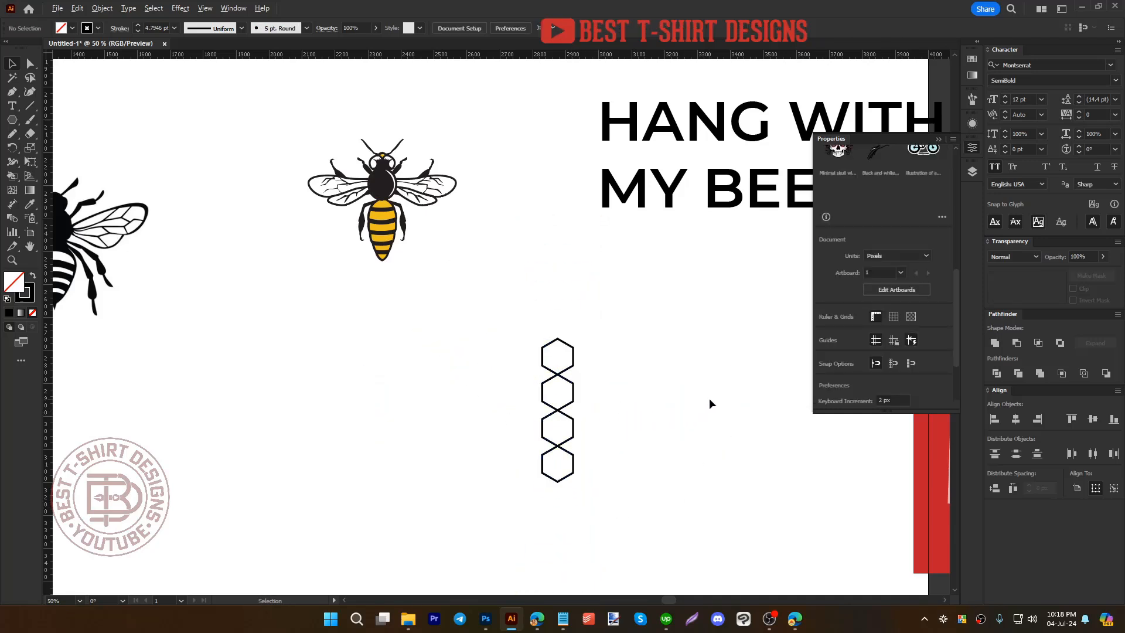
Step: Duplicate the hexagon column sideways with shared edges to build a grid of four columns
scroll(709, 399, up, 3)
scroll(262, 336, down, 1)
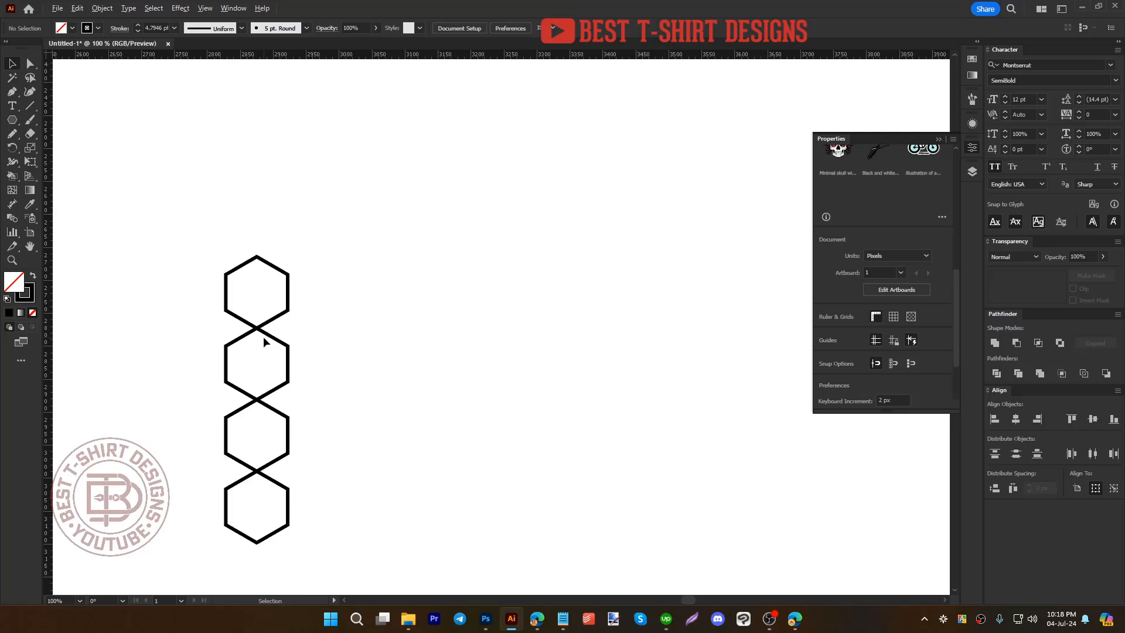
drag(174, 282, 340, 486)
key(ctrl+d)
key(ctrl+d)
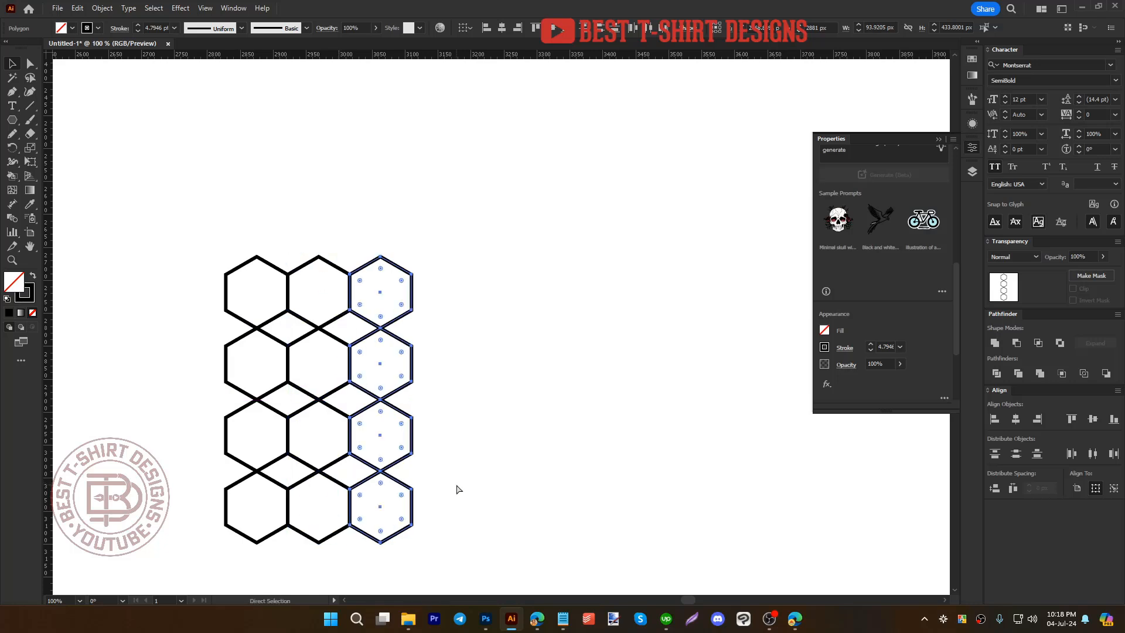
click(585, 438)
drag(146, 202, 564, 530)
click(585, 503)
Step: Switch to the browser and search Bing Images for "honey comb" to examine how honeycomb cells fit together
click(795, 619)
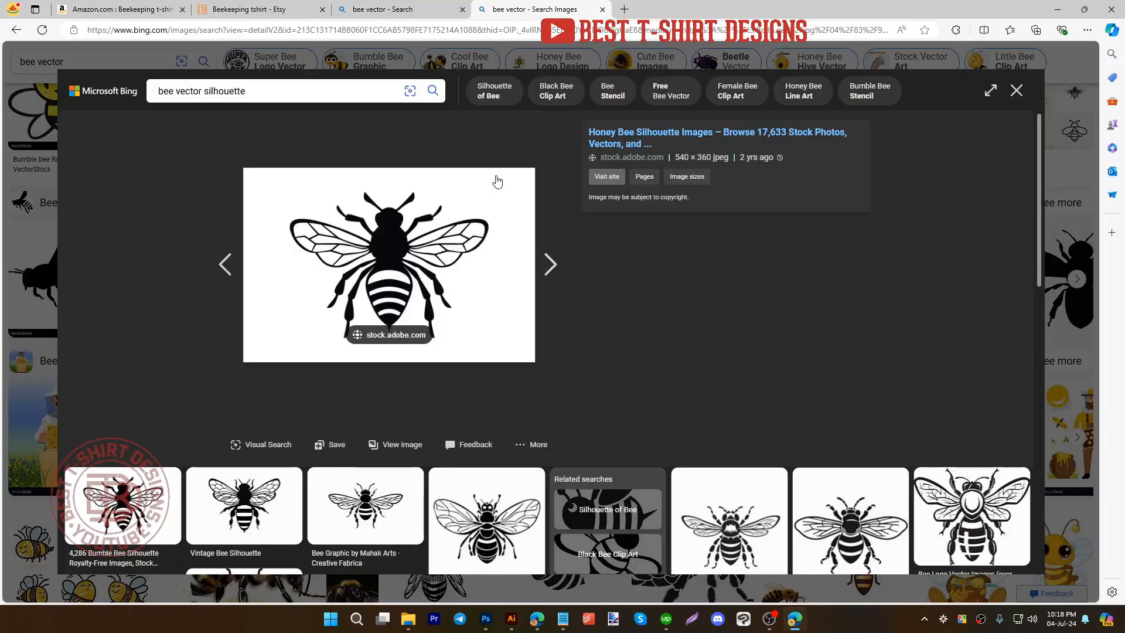
click(428, 35)
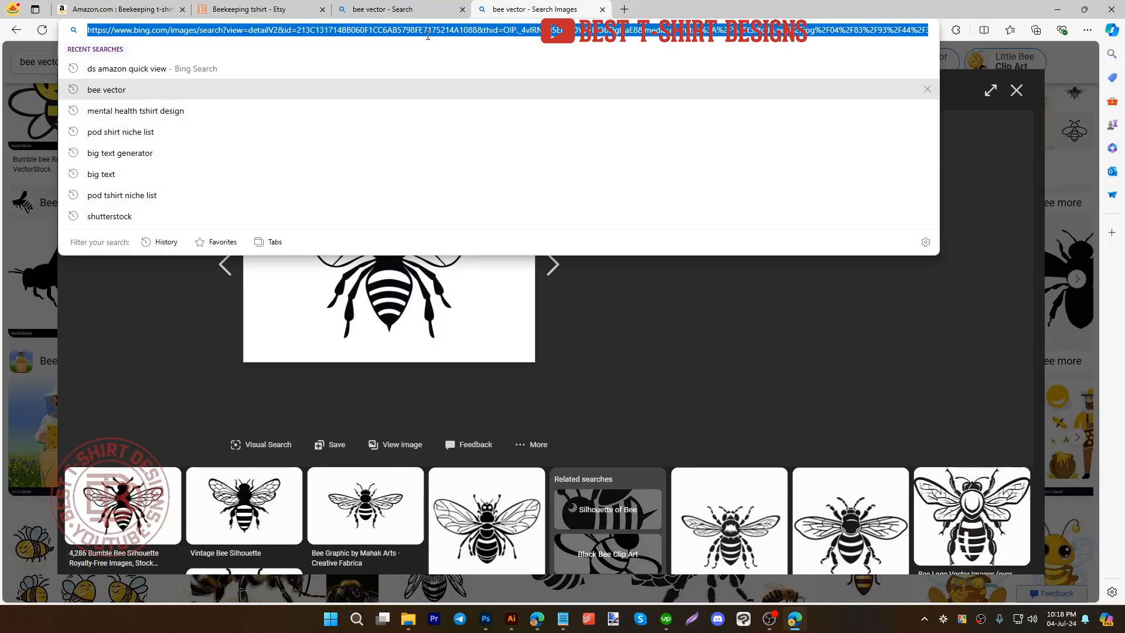
text(honey comb)
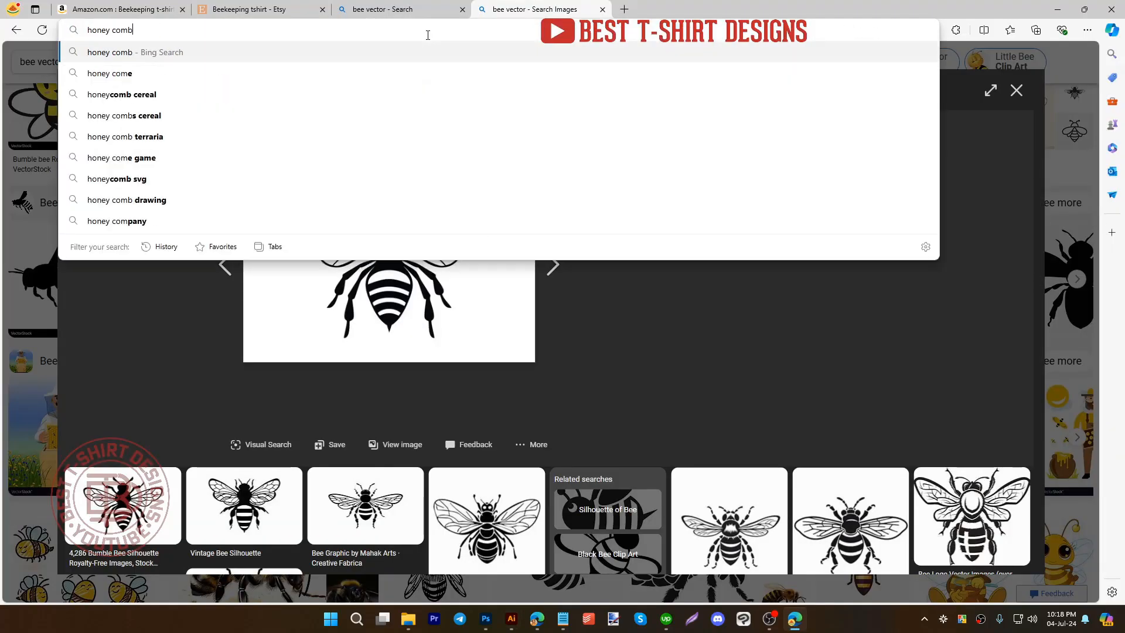
key(Return)
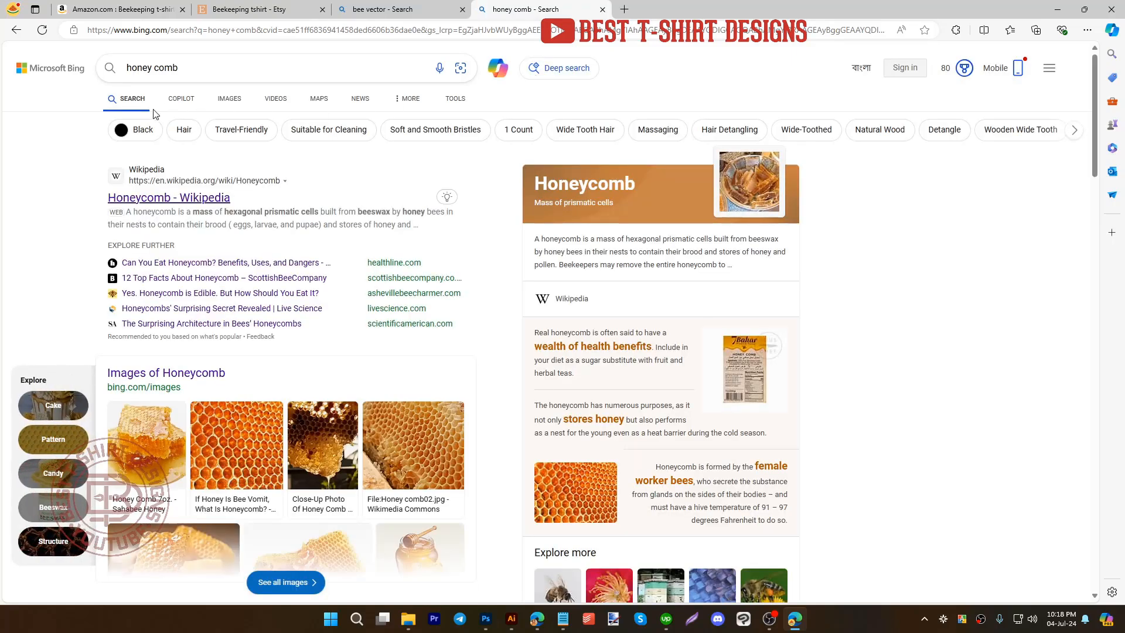
click(181, 99)
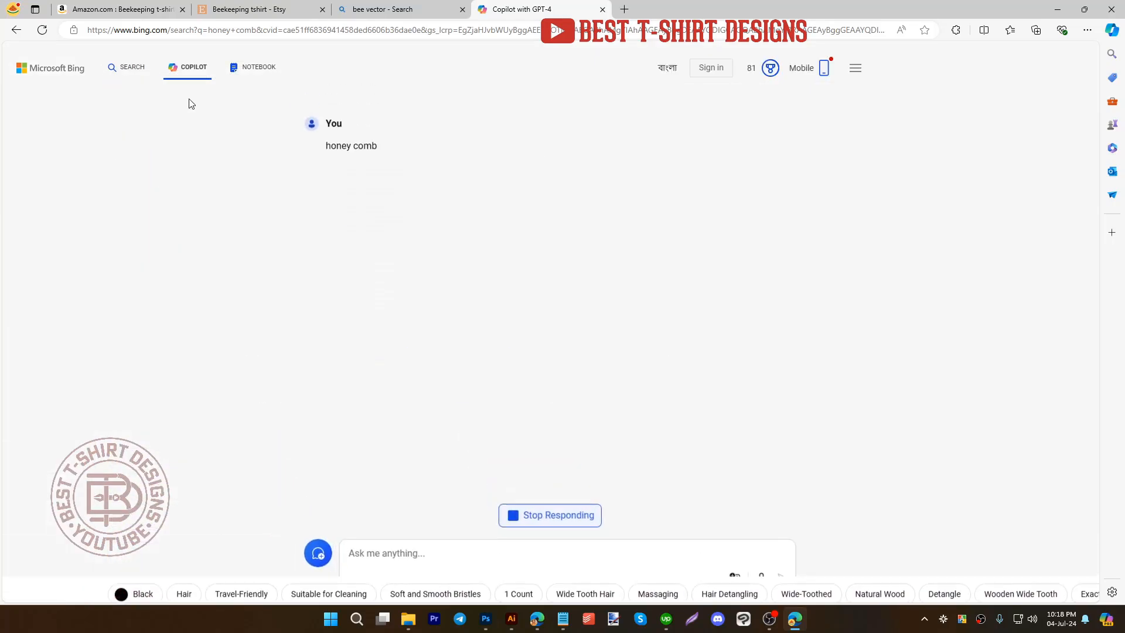
click(115, 70)
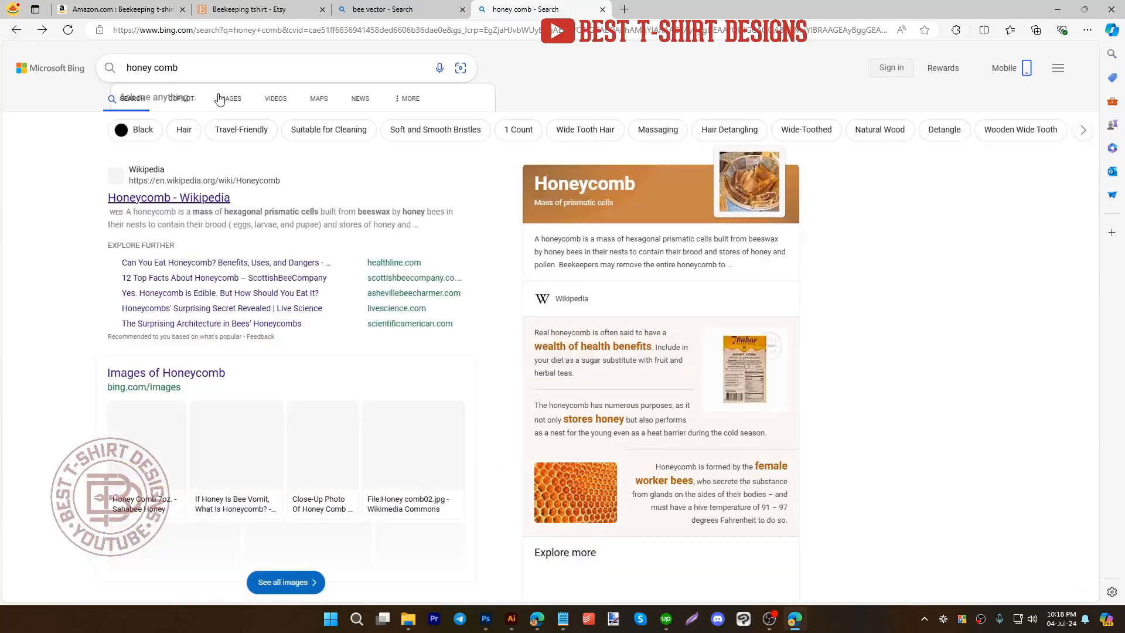
click(228, 100)
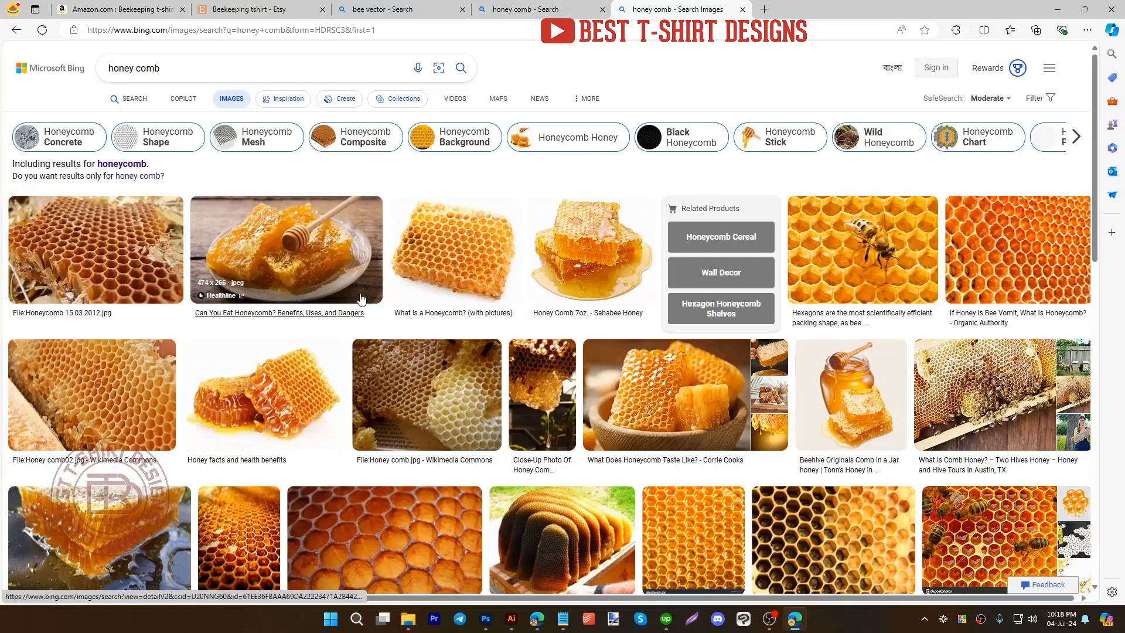
click(473, 248)
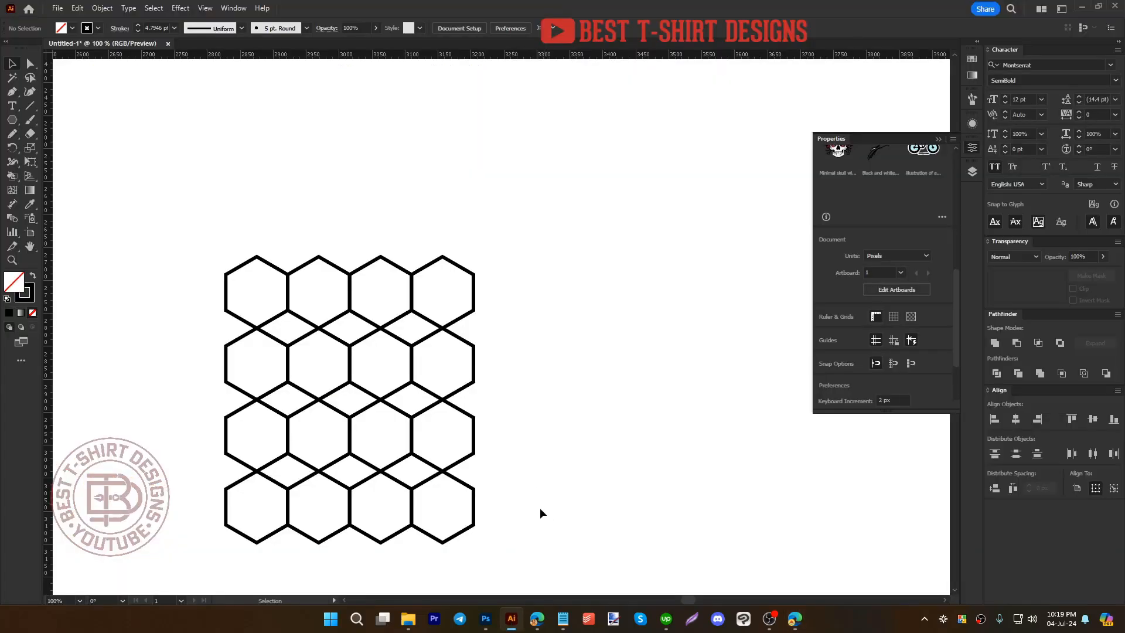
Step: Delete the lower three hexagon rows and nest a copy of the remaining row beneath it, offset by half a cell
drag(543, 514, 203, 346)
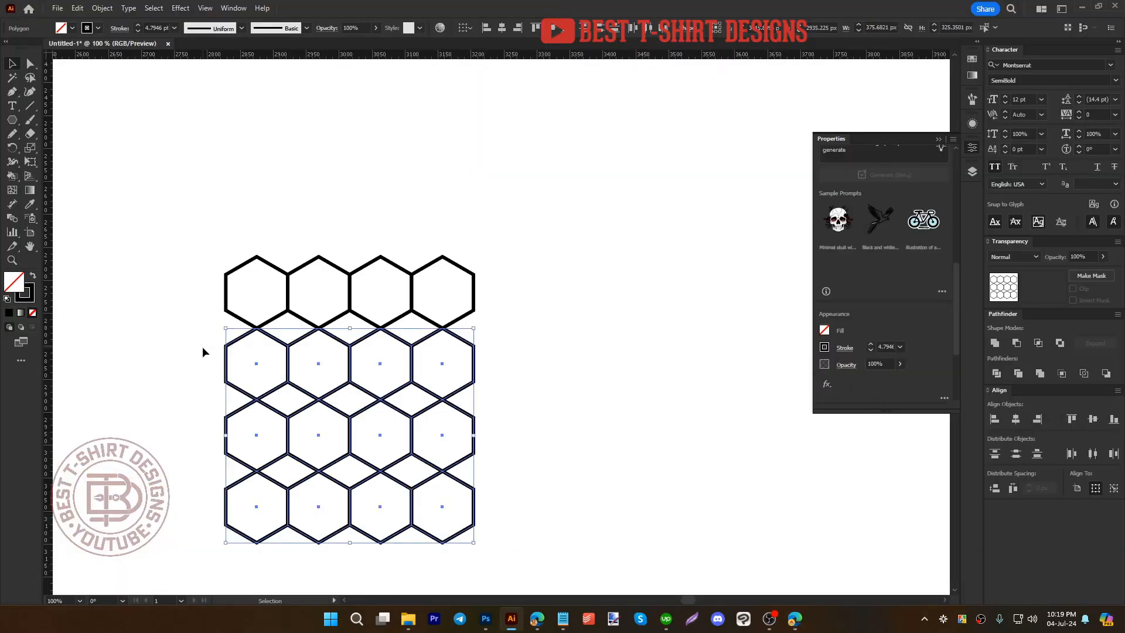
key(Delete)
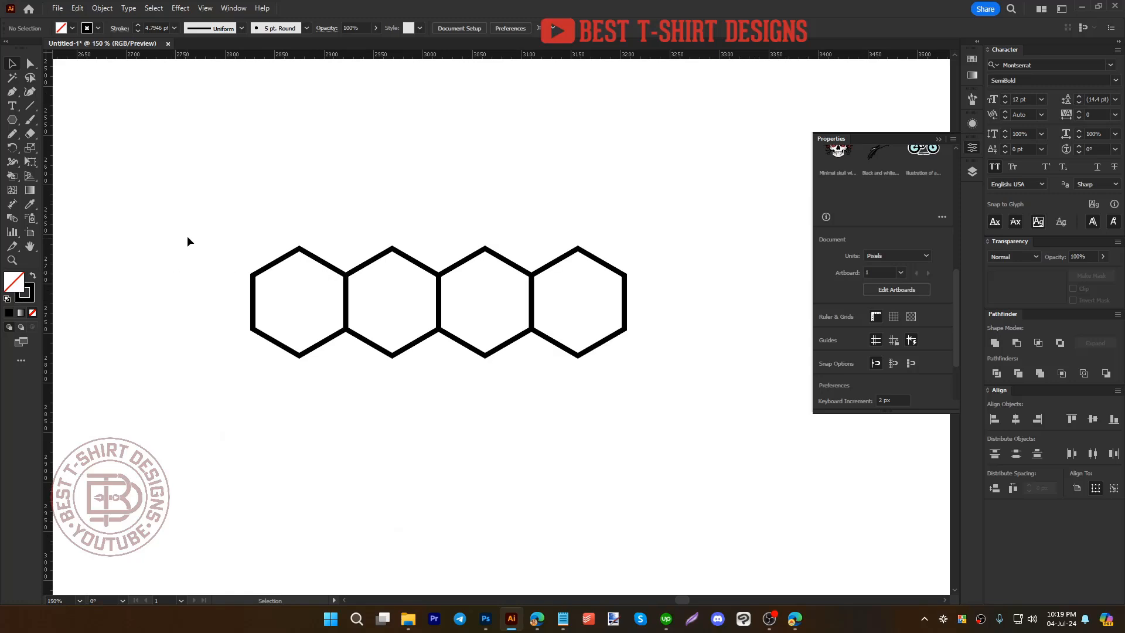
drag(187, 237, 668, 434)
key(ctrl+plus)
drag(539, 333, 583, 415)
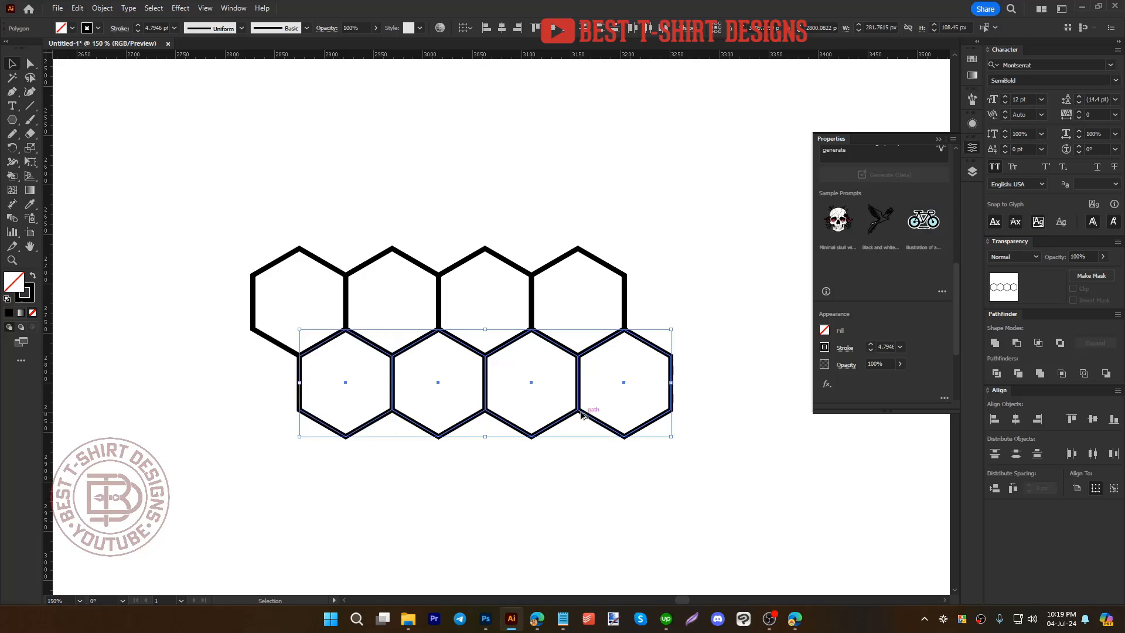
Step: Duplicate the two nested rows downward to form a four-row honeycomb and group all its hexagons
drag(578, 414, 579, 564)
key(ctrl+minus)
key(ctrl+minus)
drag(368, 333, 687, 536)
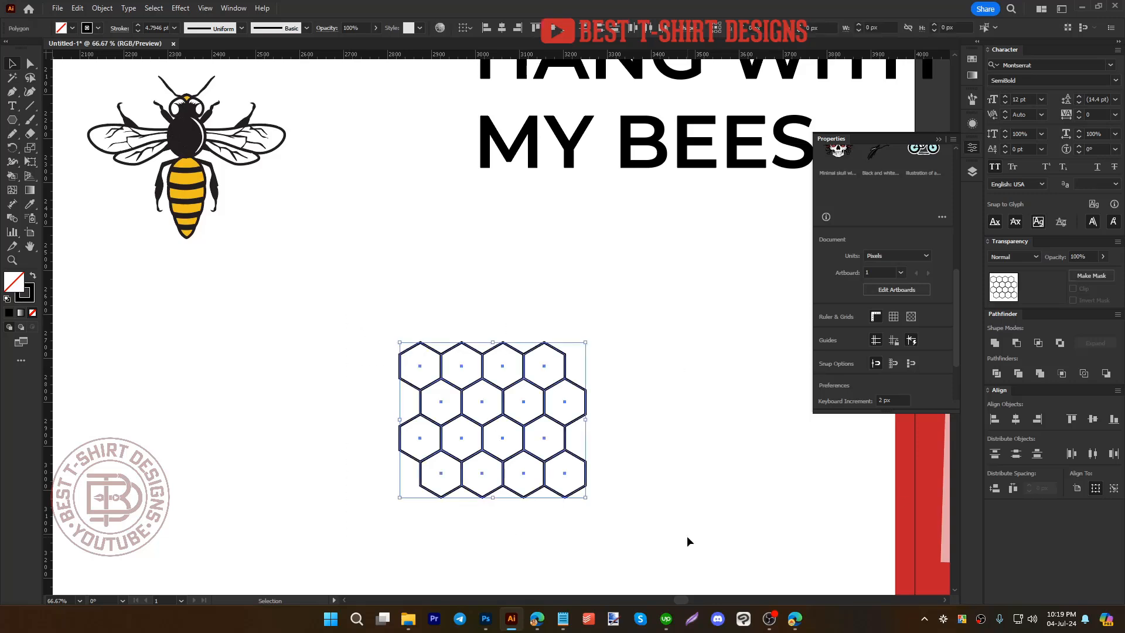
key(ctrl+g)
Step: Move the honeycomb group close to the colored bee and lower the bee slightly so they sit together
drag(543, 445, 414, 375)
drag(177, 220, 181, 270)
click(536, 457)
scroll(536, 462, down, 2)
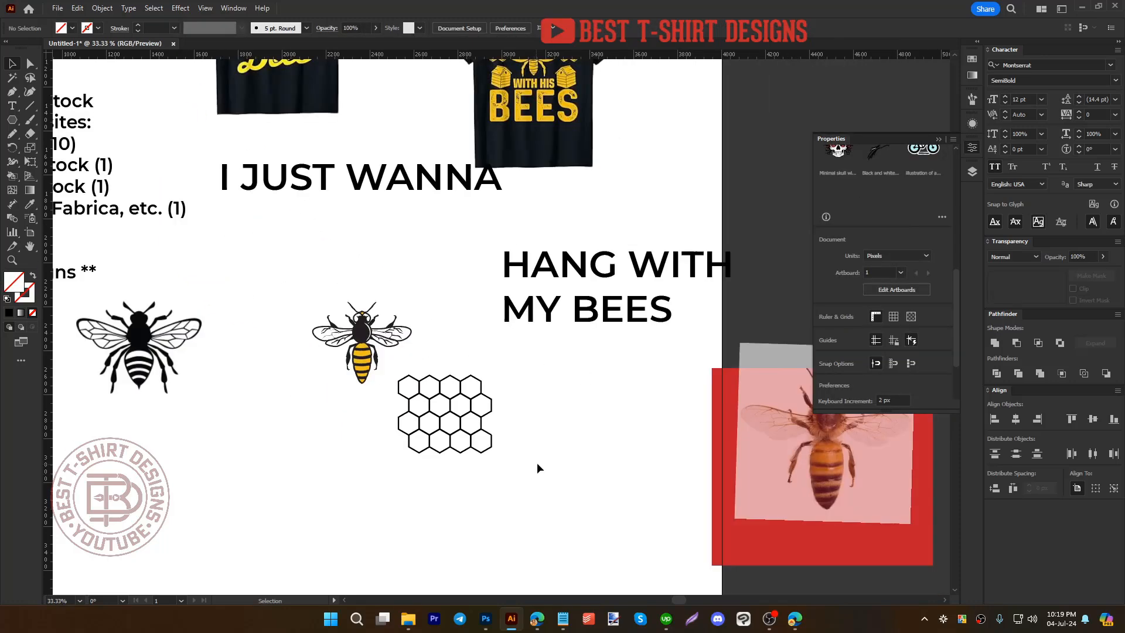
Step: Lower the "I JUST WANNA" line slightly and place the "HANG WITH" and "MY BEES" lines below the two bee illustrations
scroll(536, 462, up, 2)
drag(387, 253, 392, 287)
drag(600, 353, 238, 509)
click(555, 548)
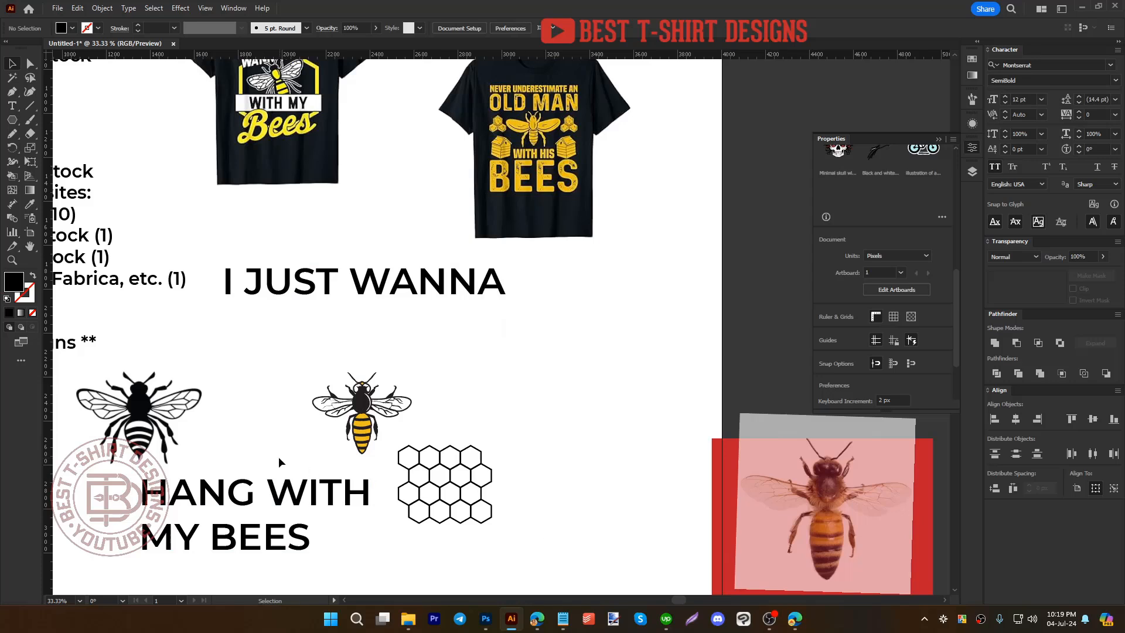
click(261, 546)
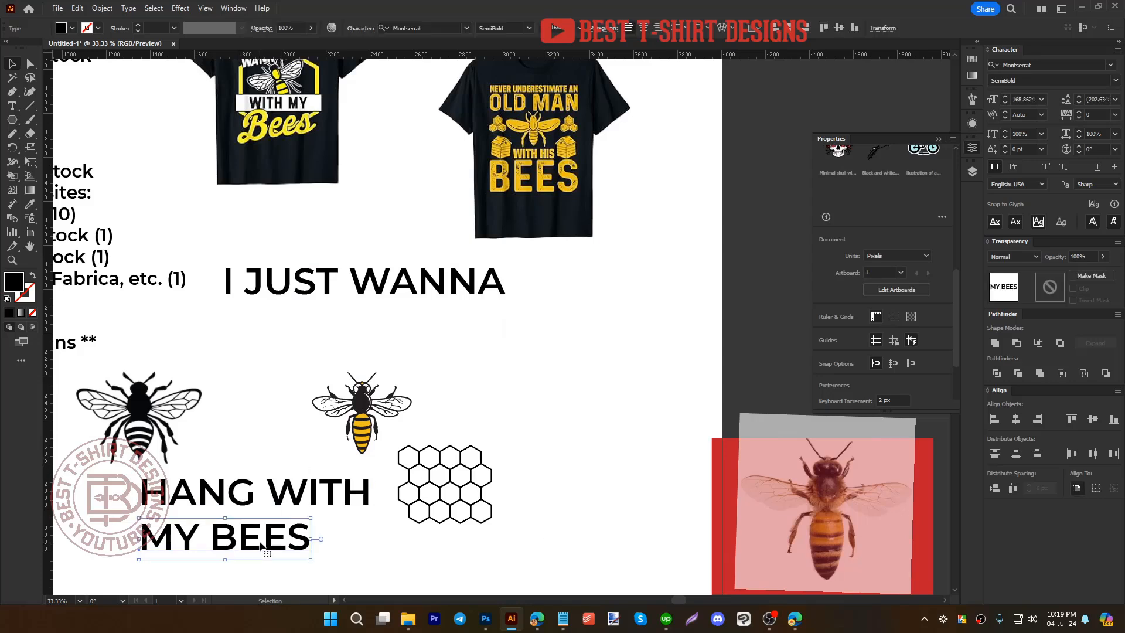
Step: Spread out the honeycomb pattern, the "MY BEES" text and the "I JUST WANNA" text to clear space beside the coloured bee
click(416, 556)
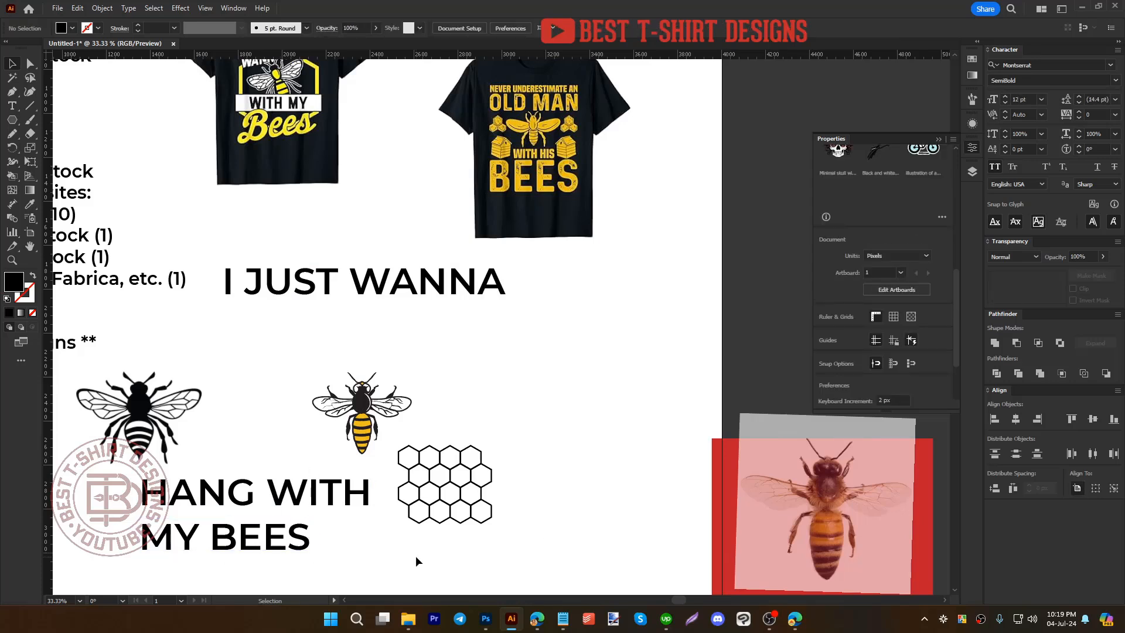
drag(554, 544, 534, 517)
drag(279, 548, 338, 567)
click(423, 511)
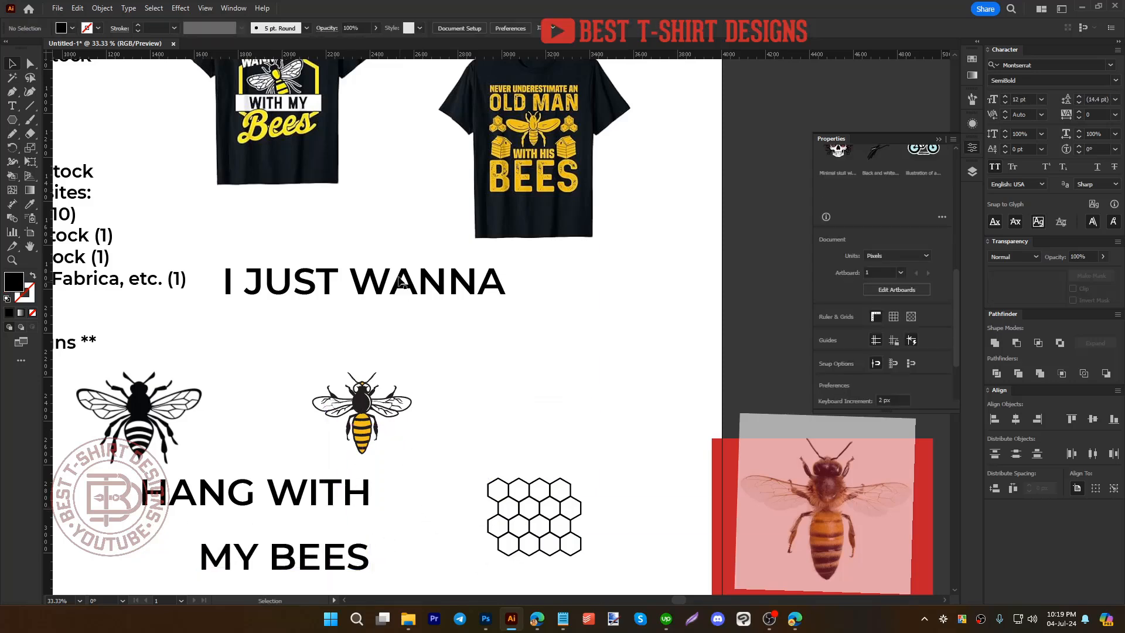
mouse_move(398, 274)
mouse_down()
mouse_move(477, 316)
mouse_move(387, 285)
mouse_up()
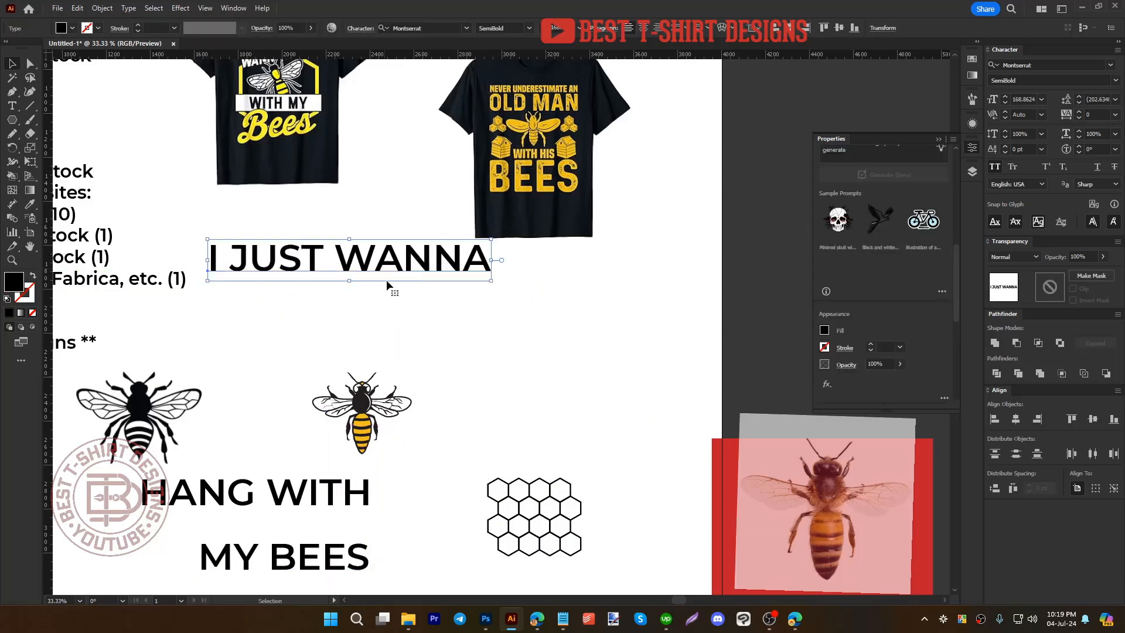
Step: Draw an unfilled ellipse about 589 px high above the honeycomb pattern and delete the straight "I JUST WANNA" text
drag(13, 122, 58, 148)
mouse_move(436, 340)
mouse_down()
mouse_move(607, 443)
mouse_move(623, 469)
mouse_up()
key(shift+x)
key(v)
click(463, 267)
key(Delete)
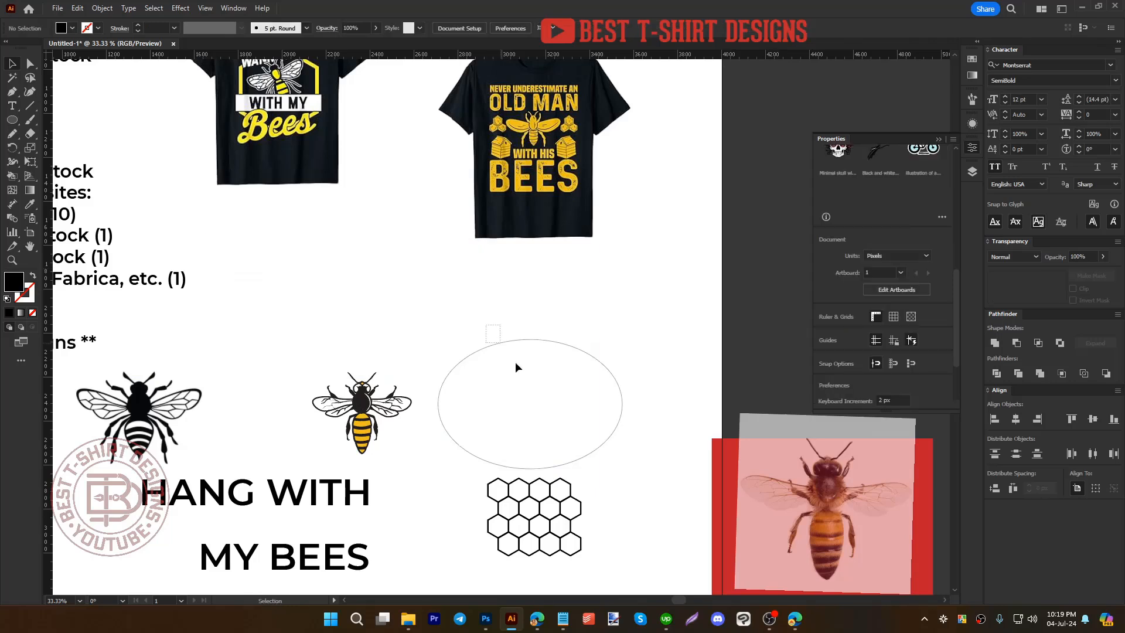
Step: Add "I JUST WANNA" as type on the ellipse path, starting at its left anchor, and reduce it to 110 pt
click(515, 361)
drag(12, 107, 70, 130)
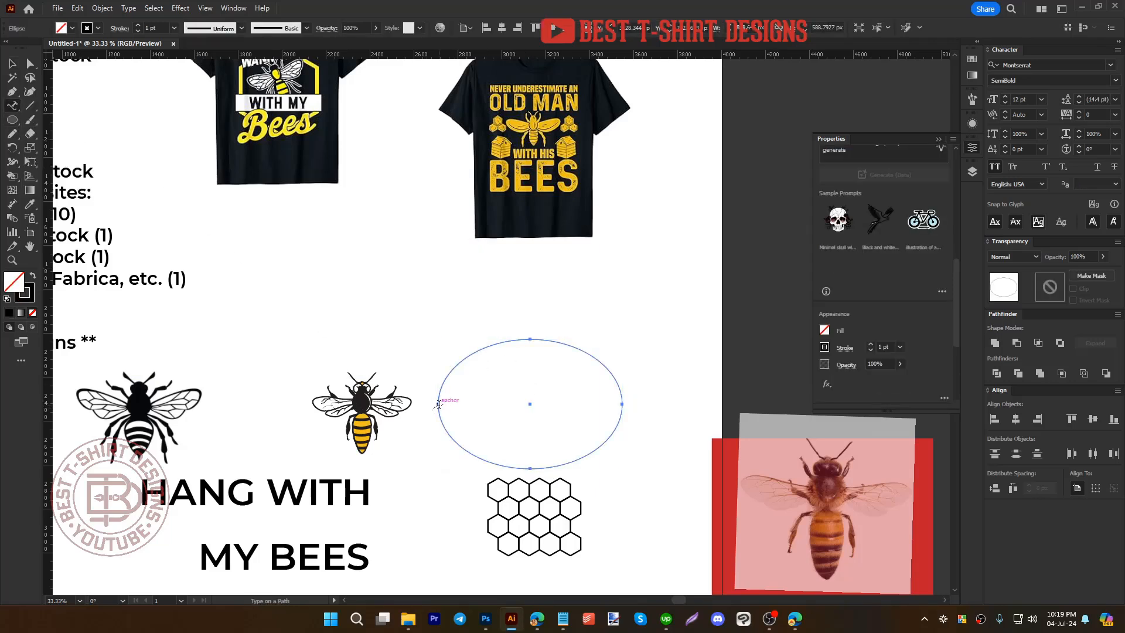
click(438, 404)
text(I JUST WANNA)
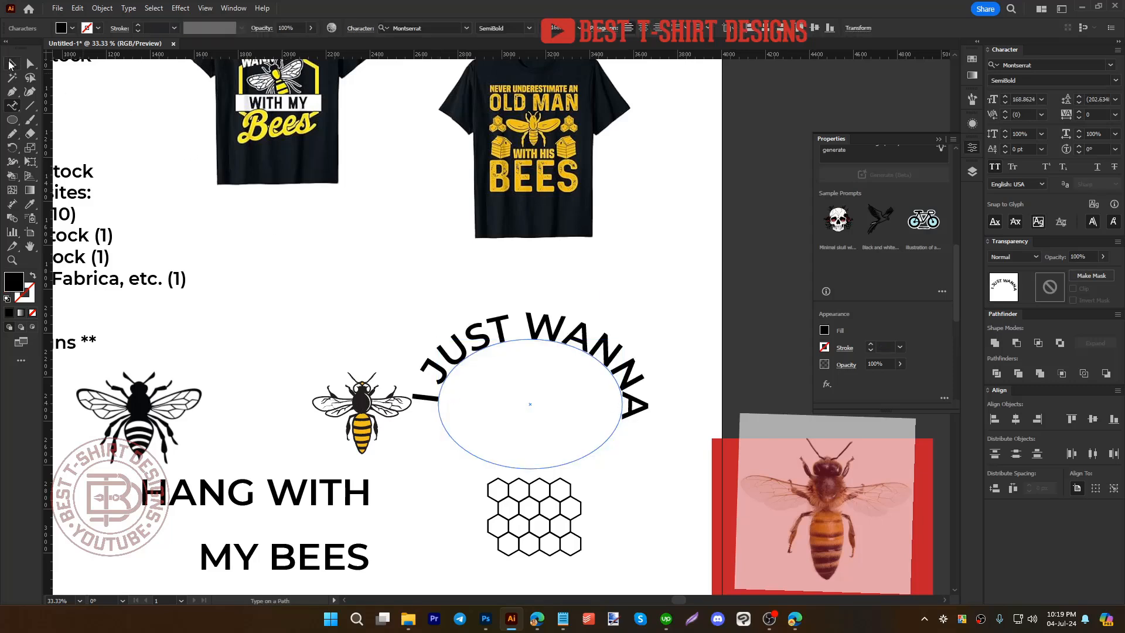
click(11, 65)
scroll(566, 27, down, 6)
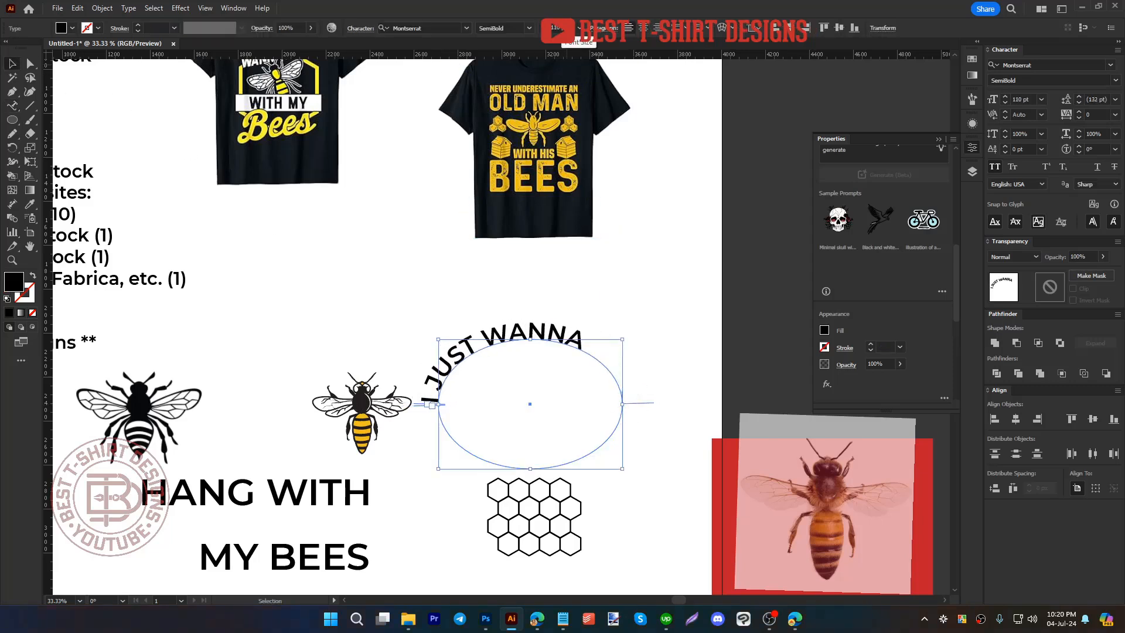
Step: Adjust the path text's start and end brackets to the ellipse's side anchors so "I JUST WANNA" is centred over the top arc
mouse_move(423, 408)
mouse_down()
mouse_move(449, 451)
mouse_move(522, 459)
mouse_move(430, 388)
mouse_up()
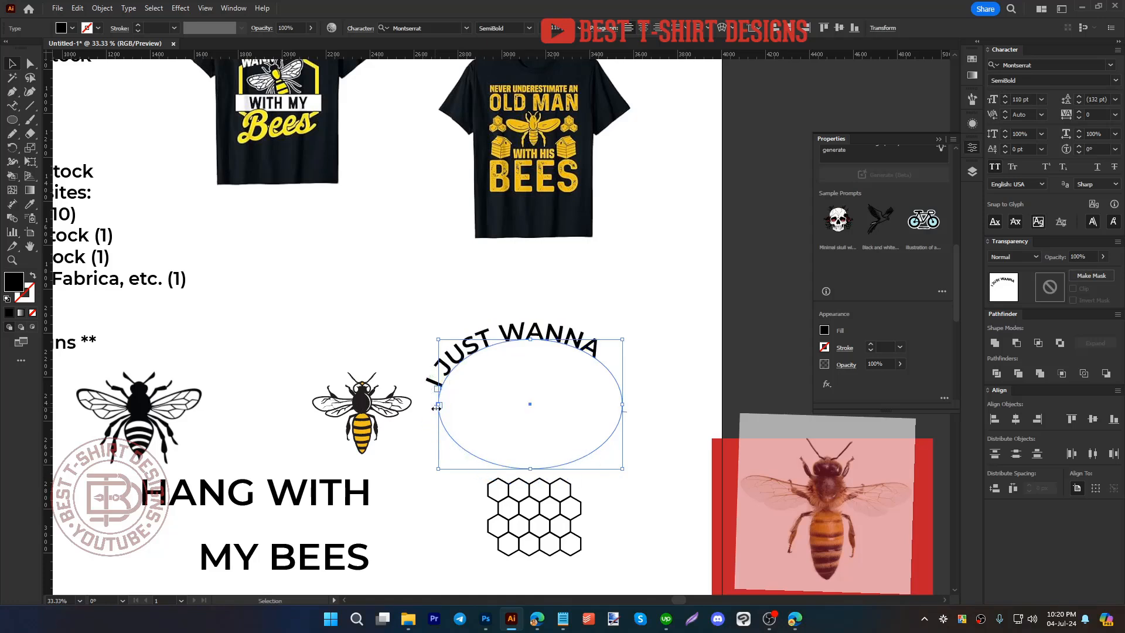
key(ctrl+z)
drag(415, 405, 423, 414)
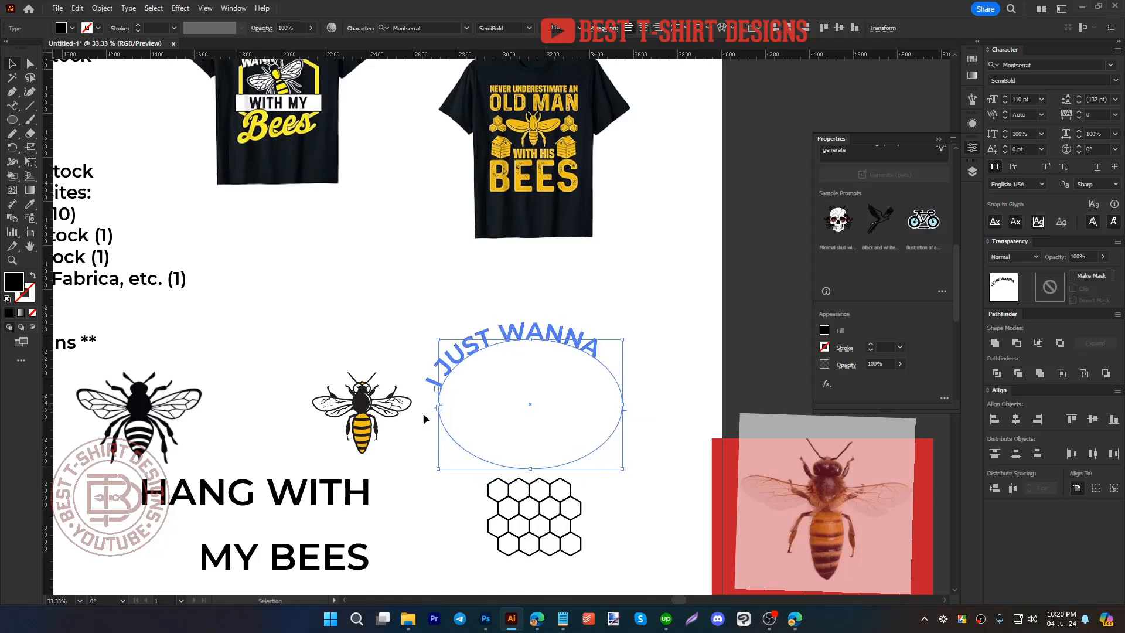
drag(680, 421, 691, 403)
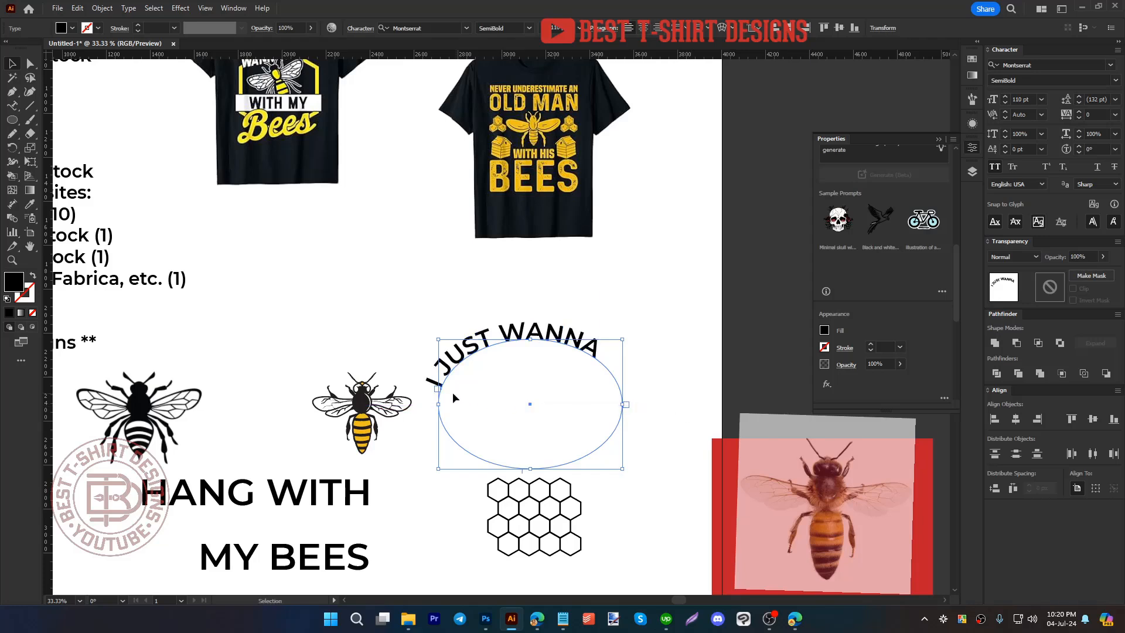
drag(441, 395, 441, 403)
key(ctrl+z)
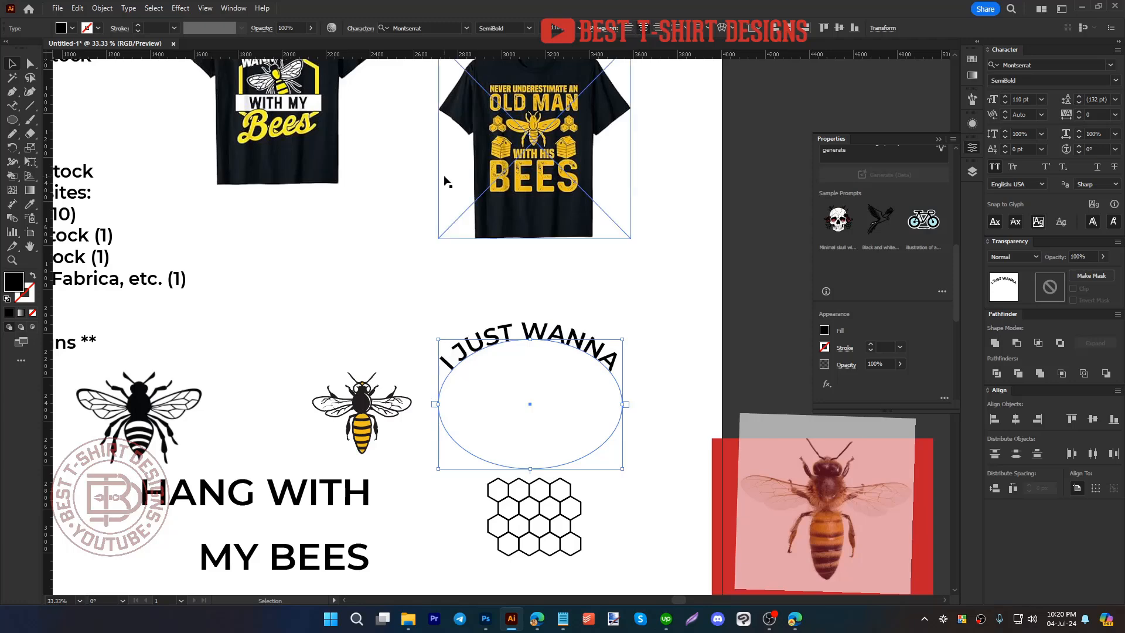
Step: Try League Spartan ExtraBold as the font of the arched "I JUST WANNA" text
click(423, 27)
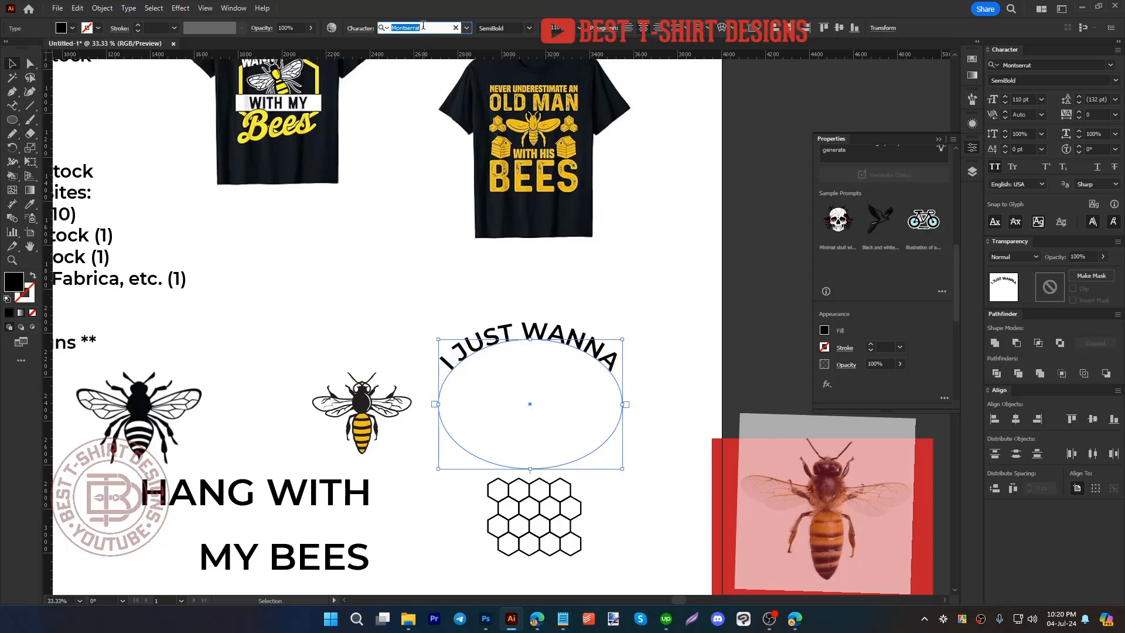
text(bol)
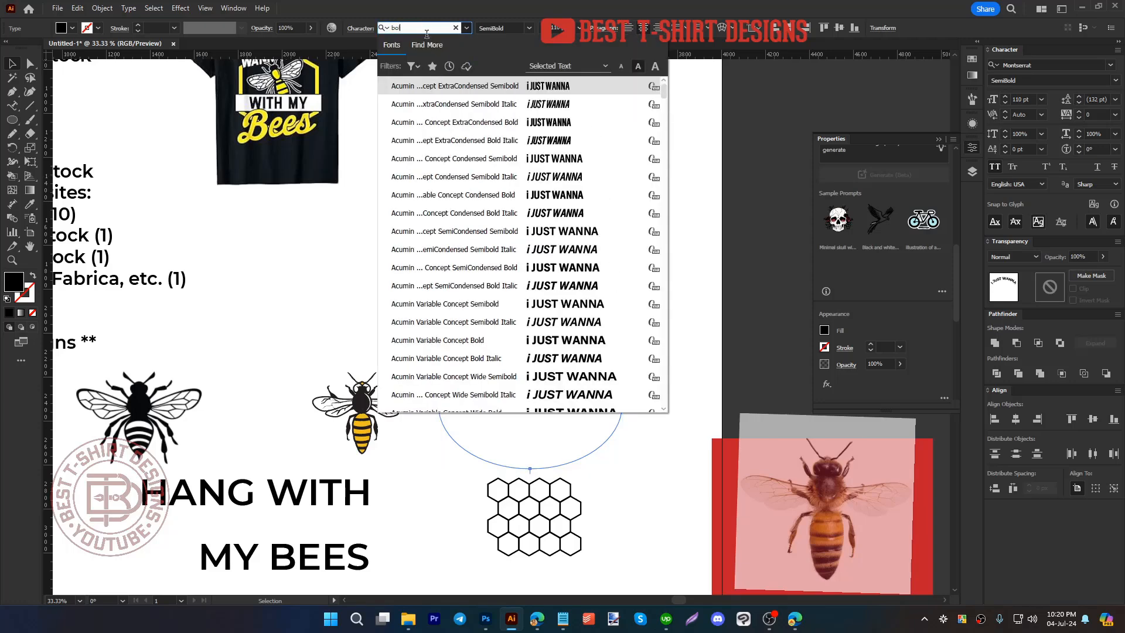
scroll(528, 264, down, 10)
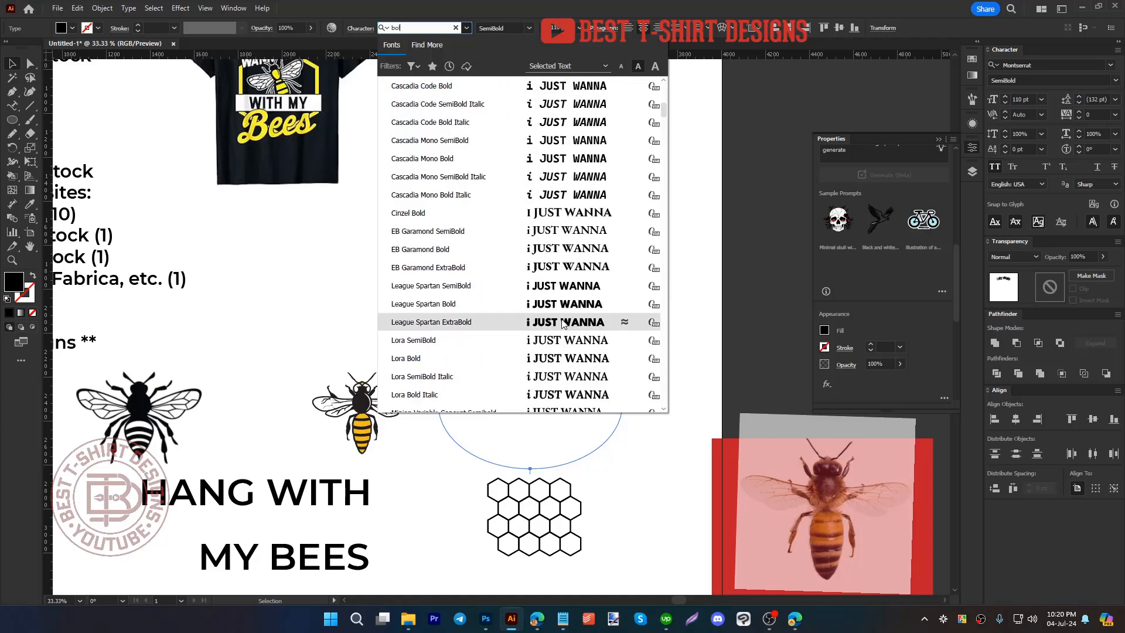
click(563, 324)
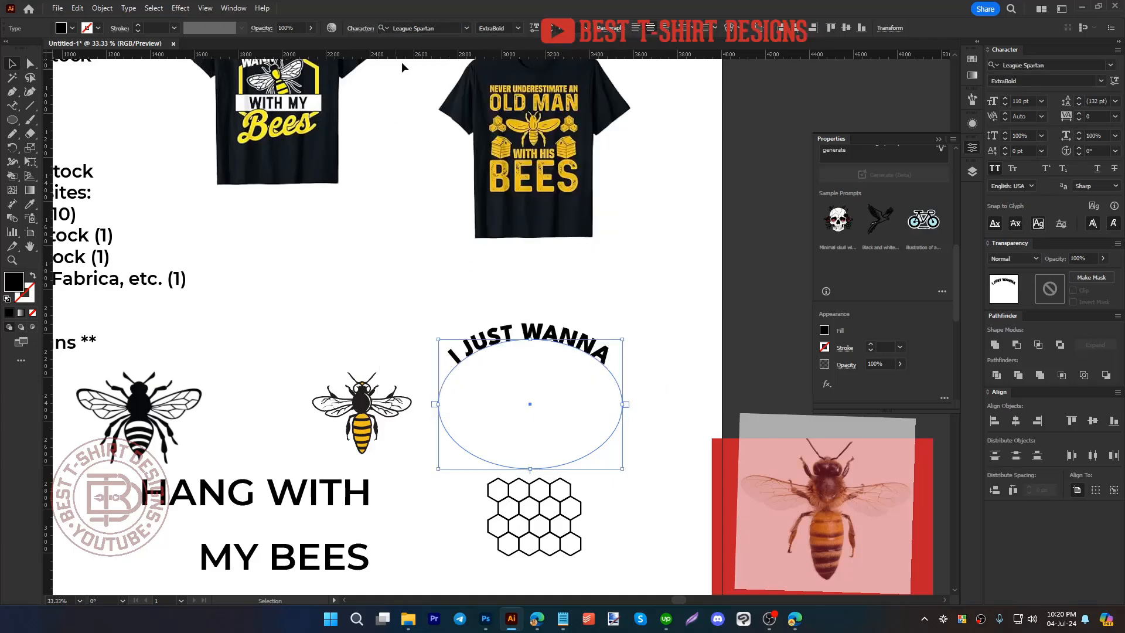
Step: Set the arched "I JUST WANNA" text in Block Pro Condensed Regular
click(468, 28)
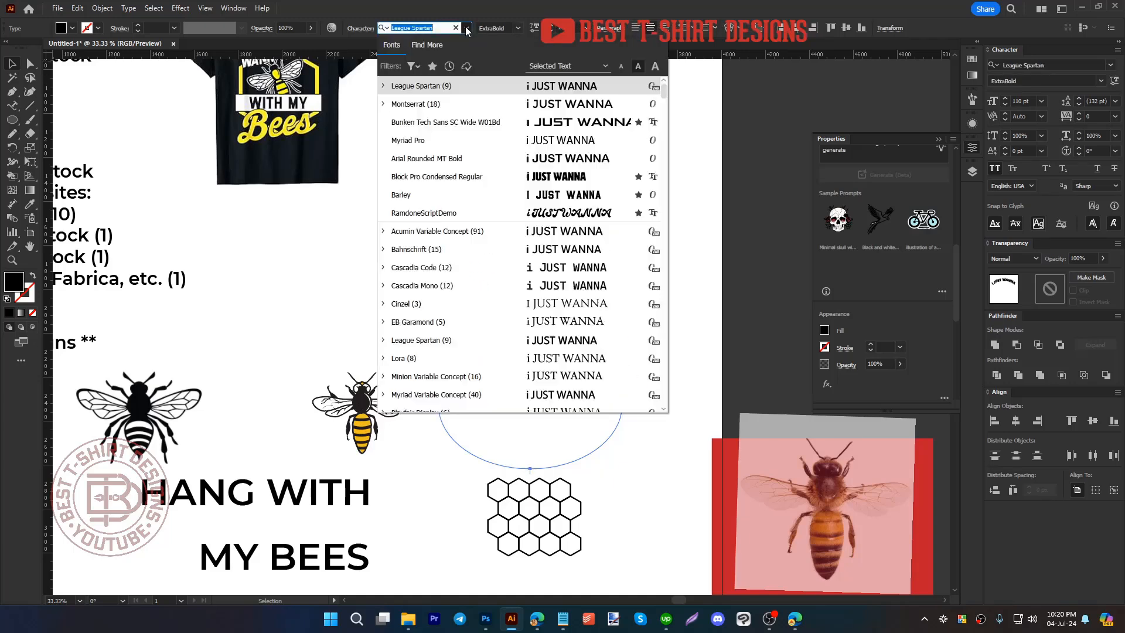
click(548, 181)
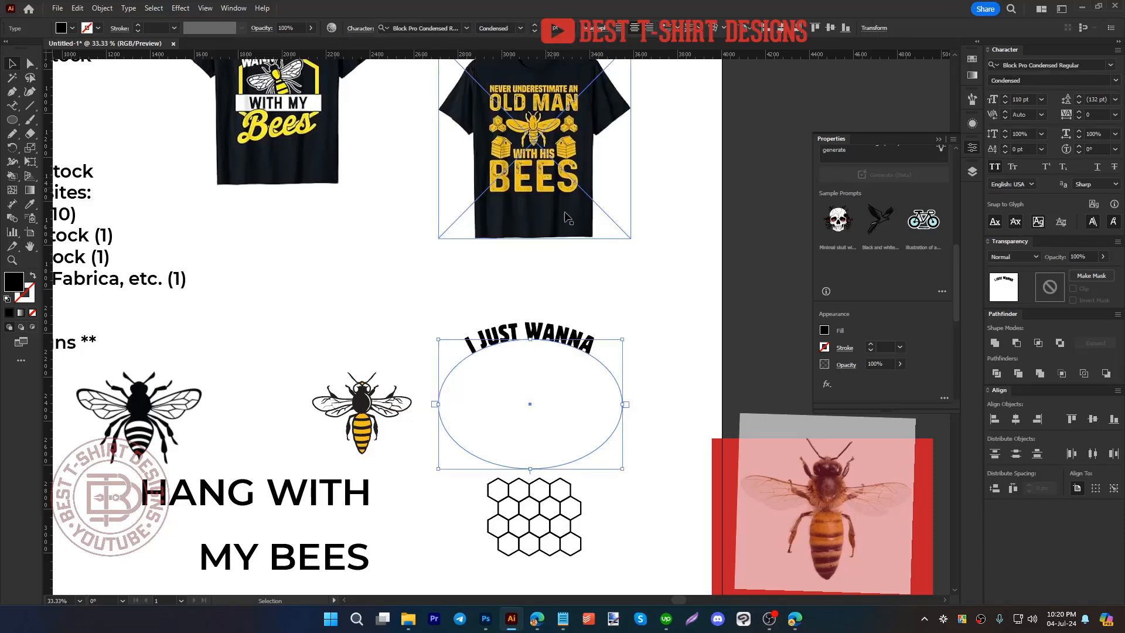
click(649, 325)
key(a)
click(565, 344)
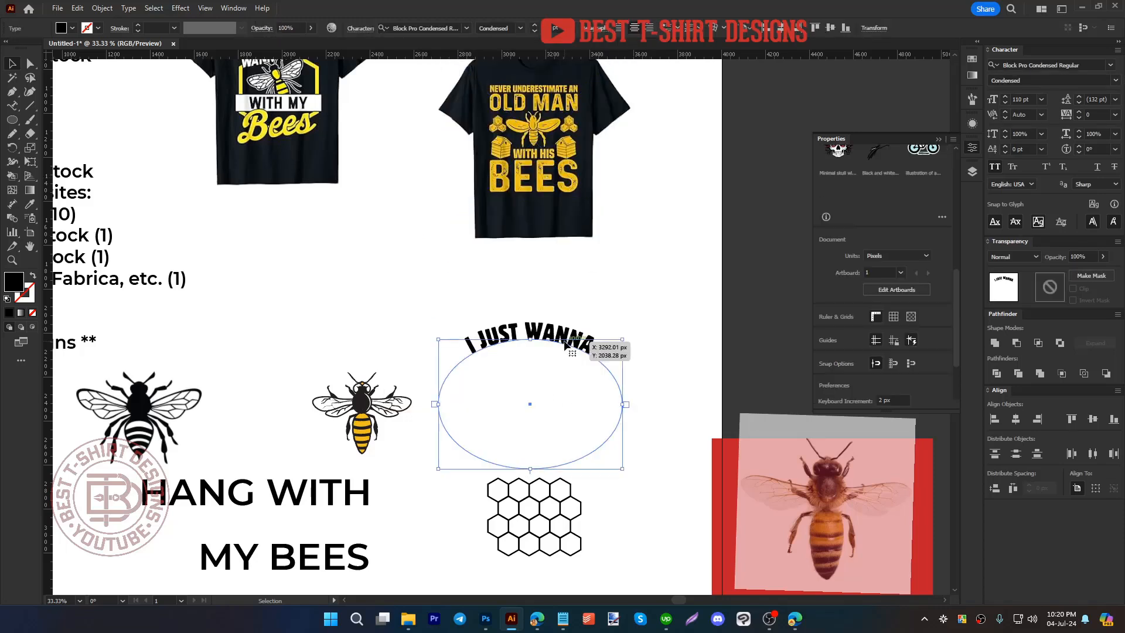
key(v)
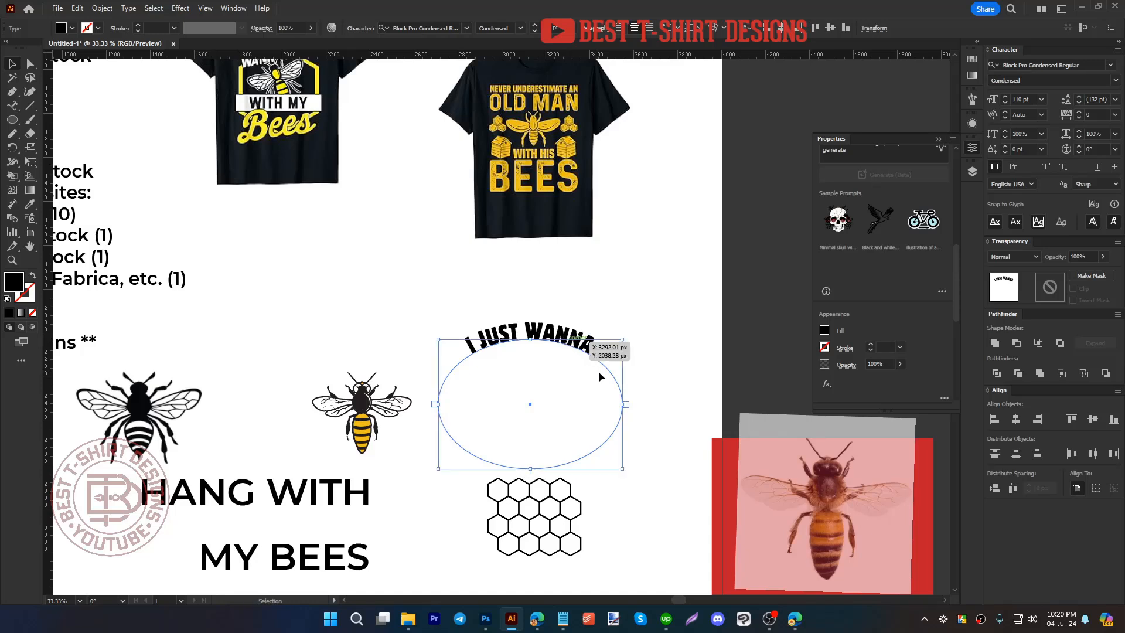
Step: Set the arched text's Align to Path option to Center, keeping the Rainbow effect and Auto spacing
key(ctrl+alt+t)
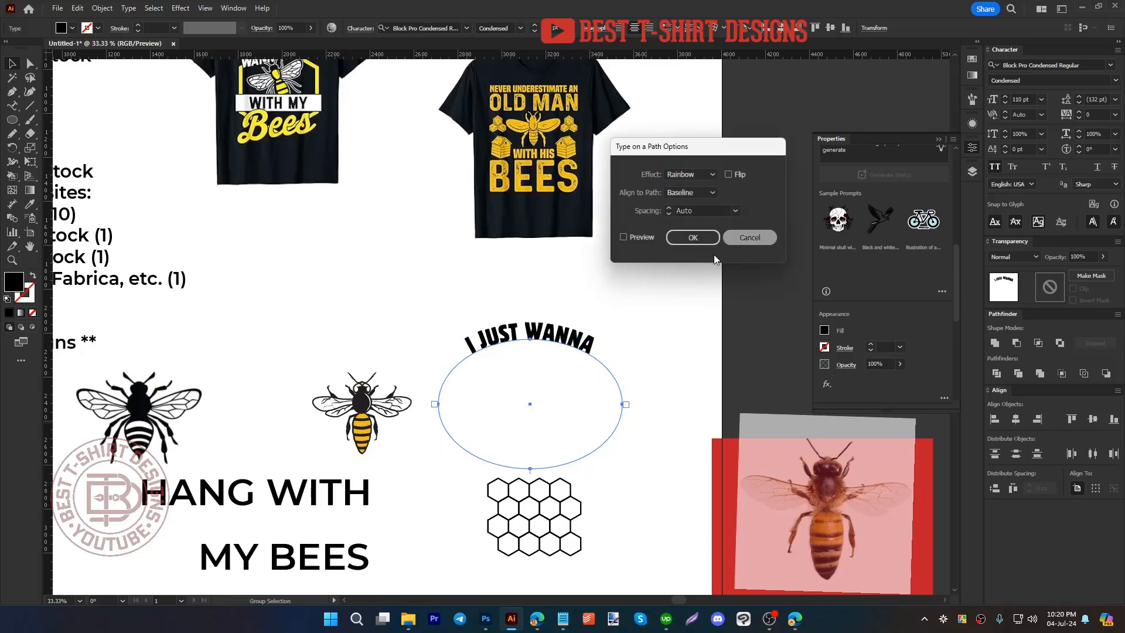
click(745, 238)
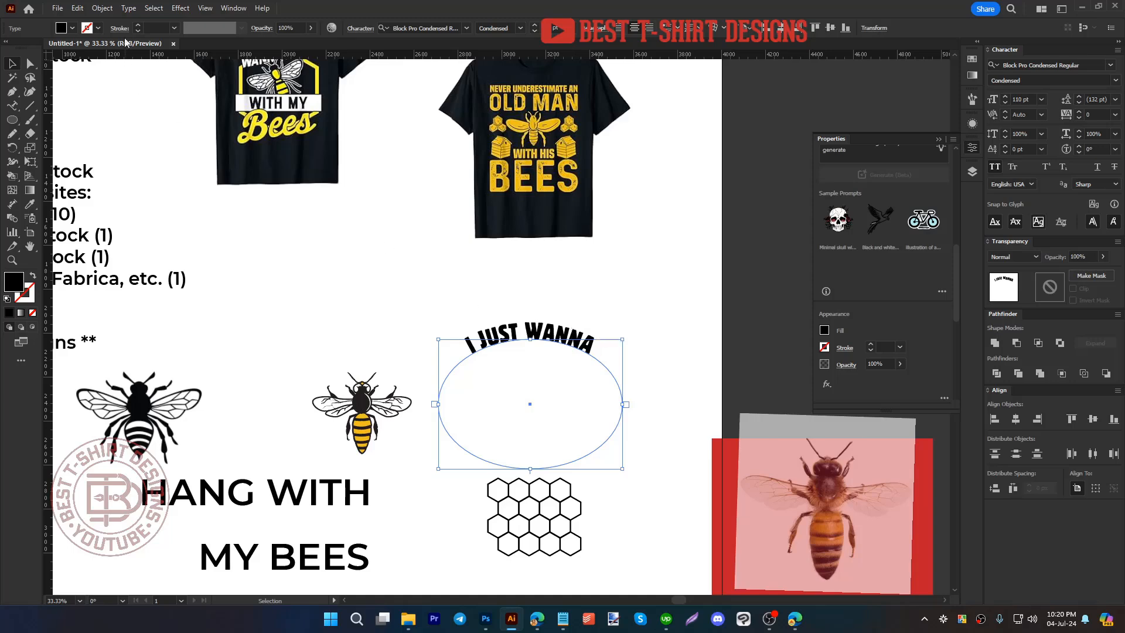
click(129, 8)
mouse_move(170, 122)
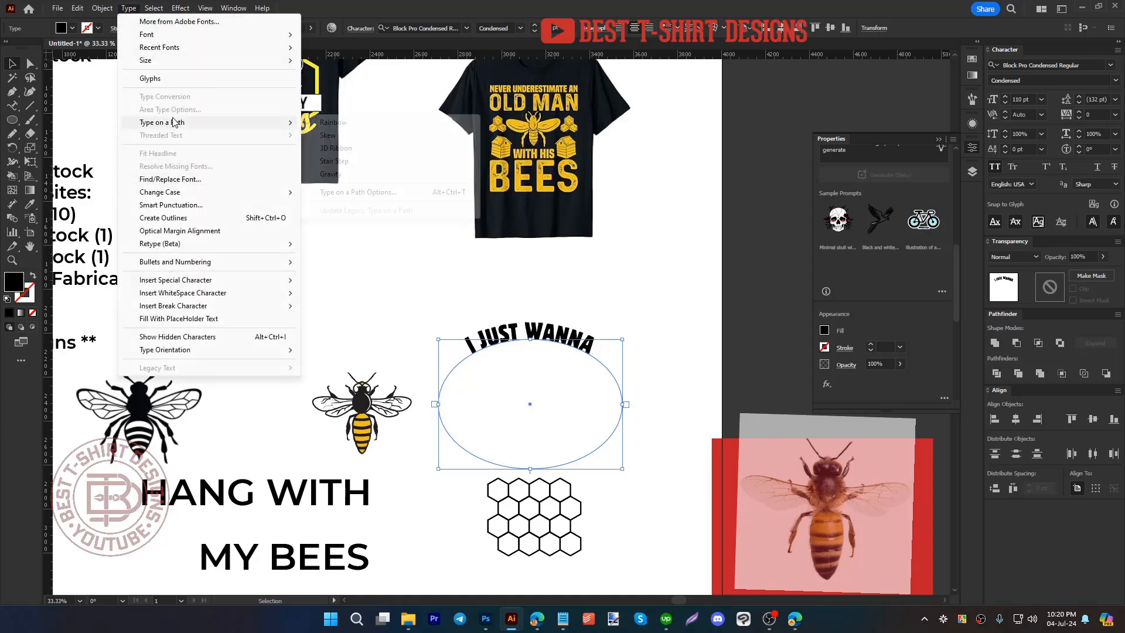
click(359, 192)
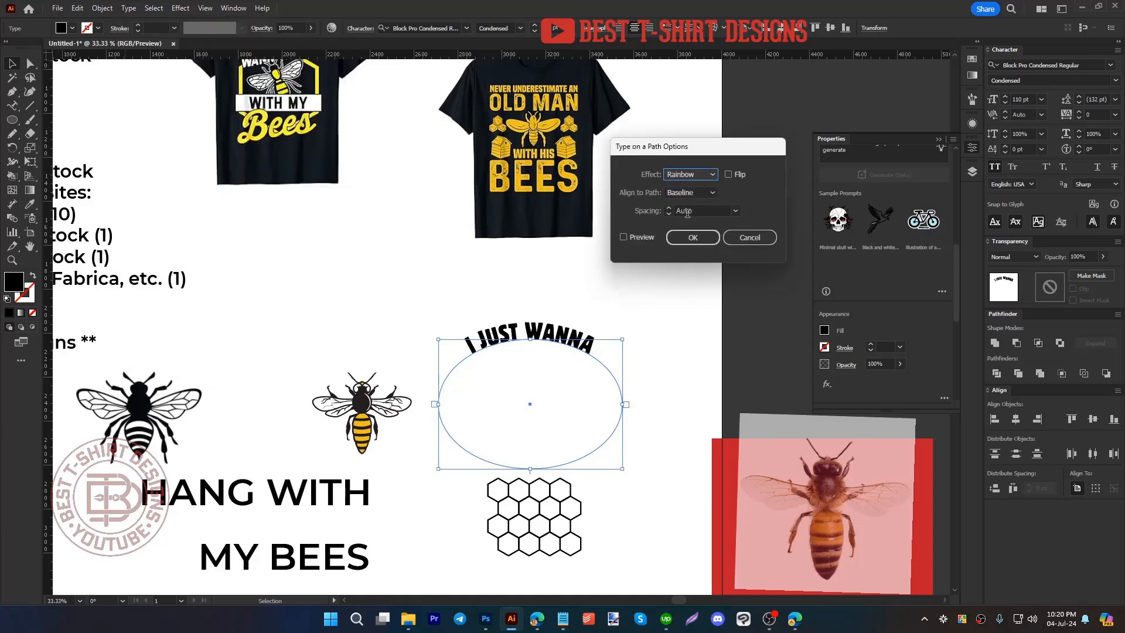
click(678, 193)
click(683, 231)
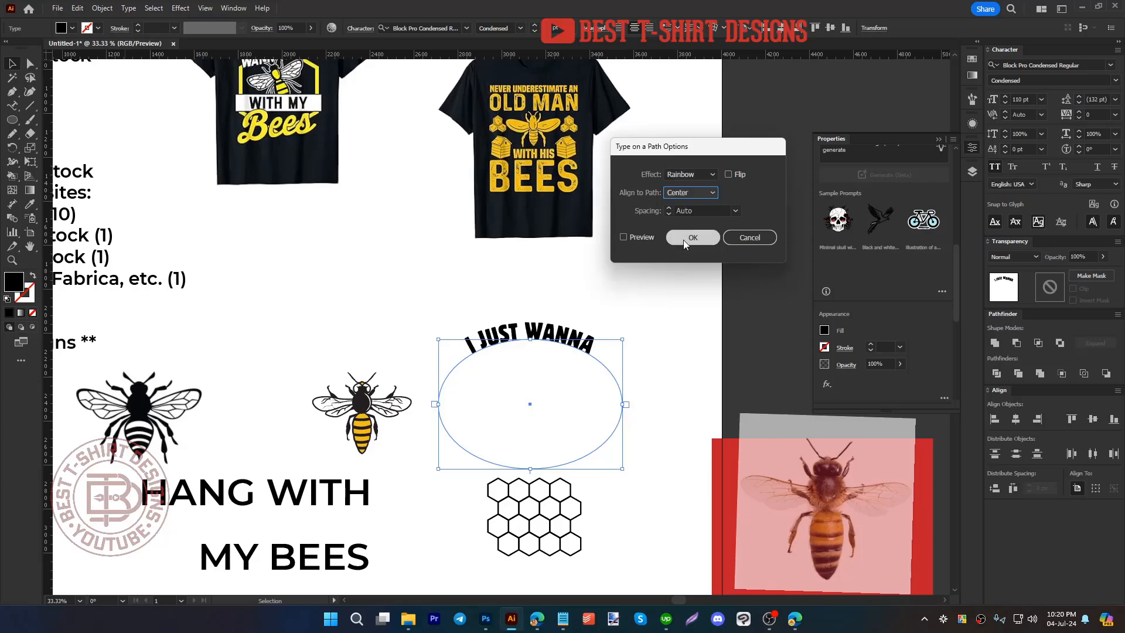
click(683, 240)
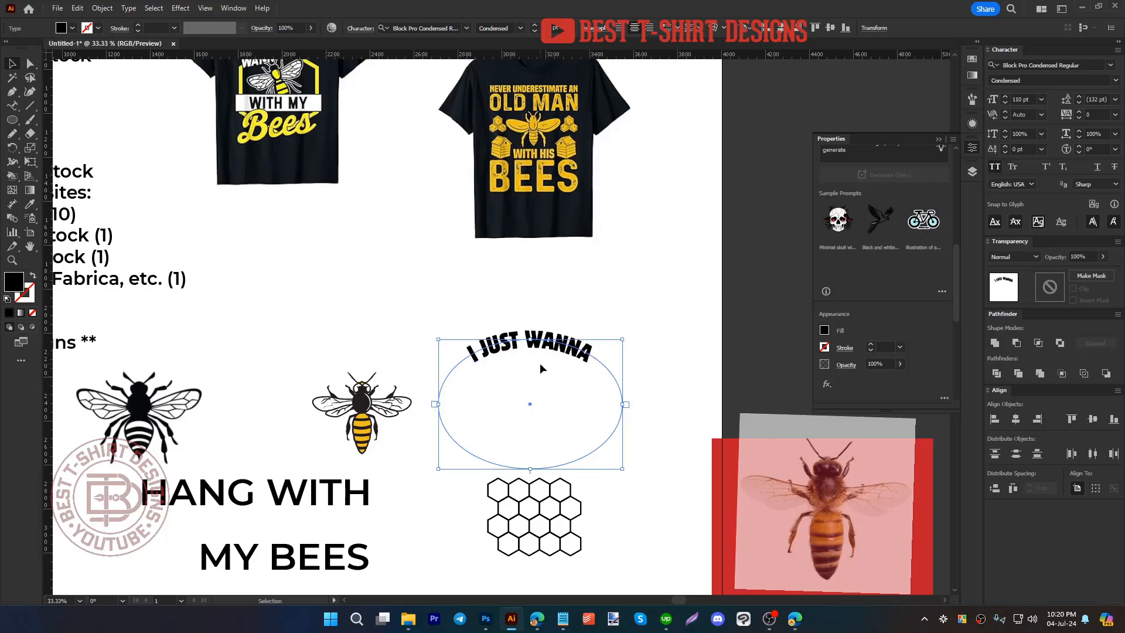
Step: Compare the arched text's baseline and center path alignments up close, ending with the center alignment
scroll(597, 365, up, 2)
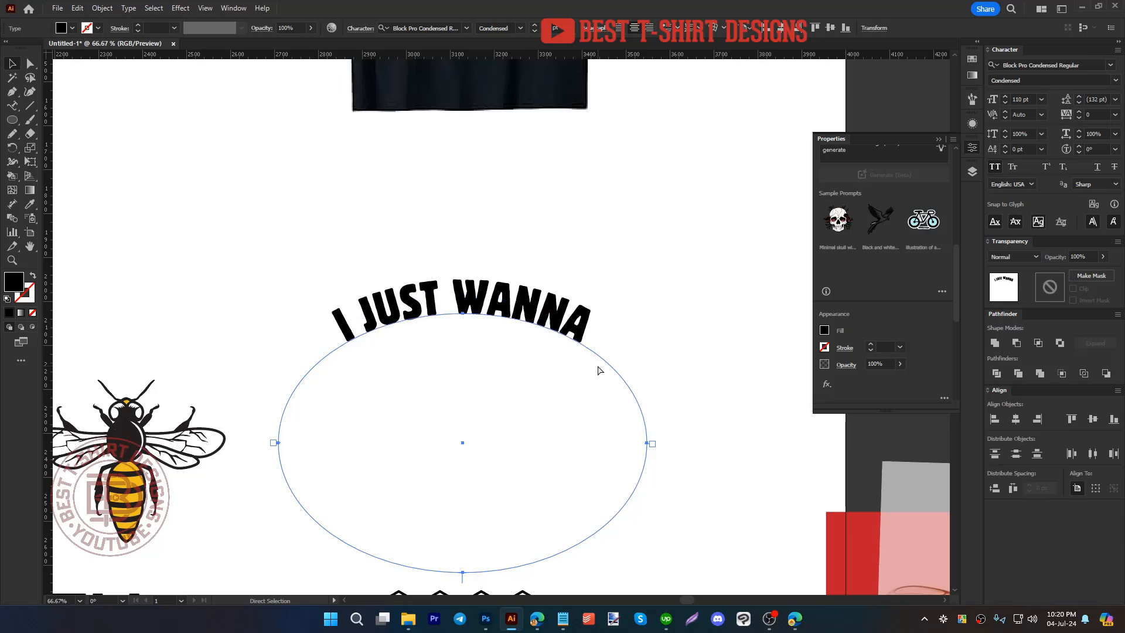
key(v)
click(416, 329)
click(349, 340)
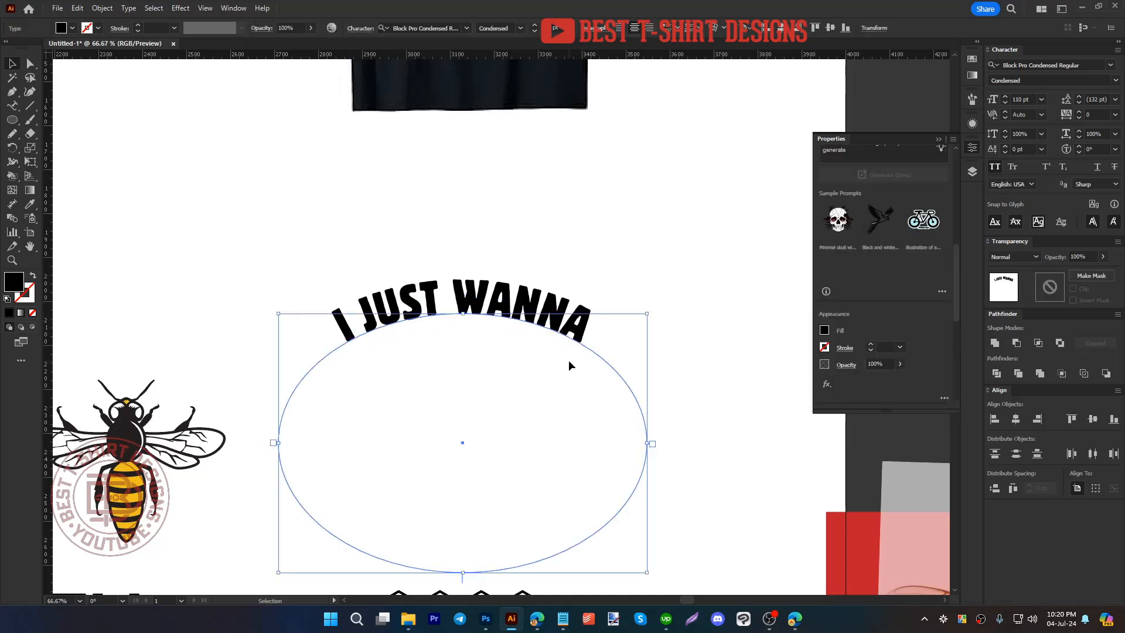
key(ctrl+z)
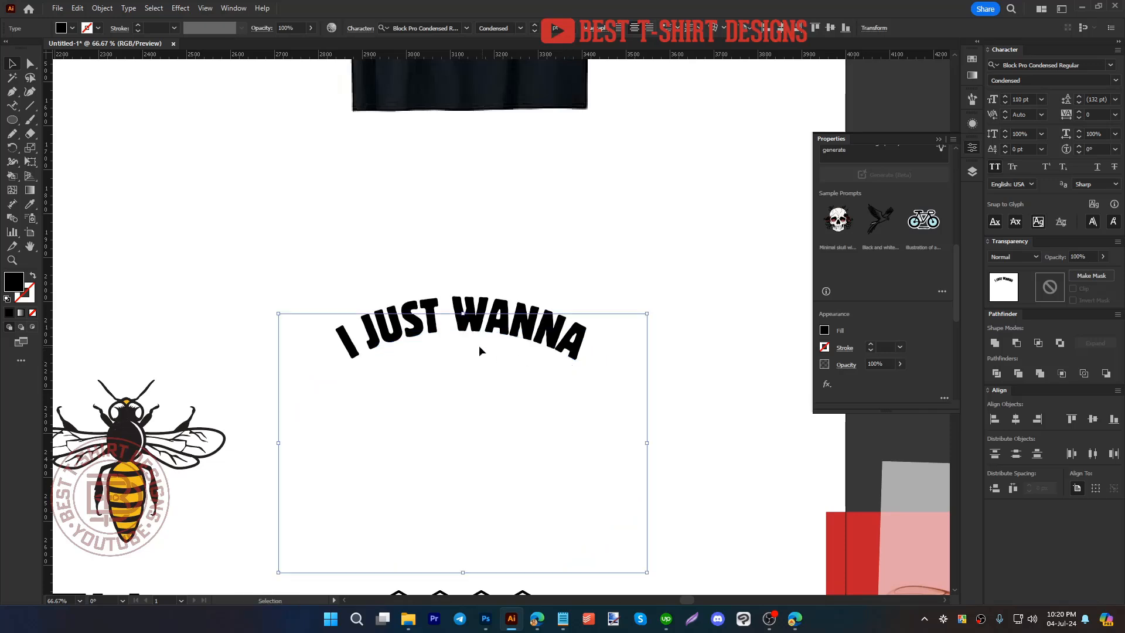
click(410, 369)
click(537, 330)
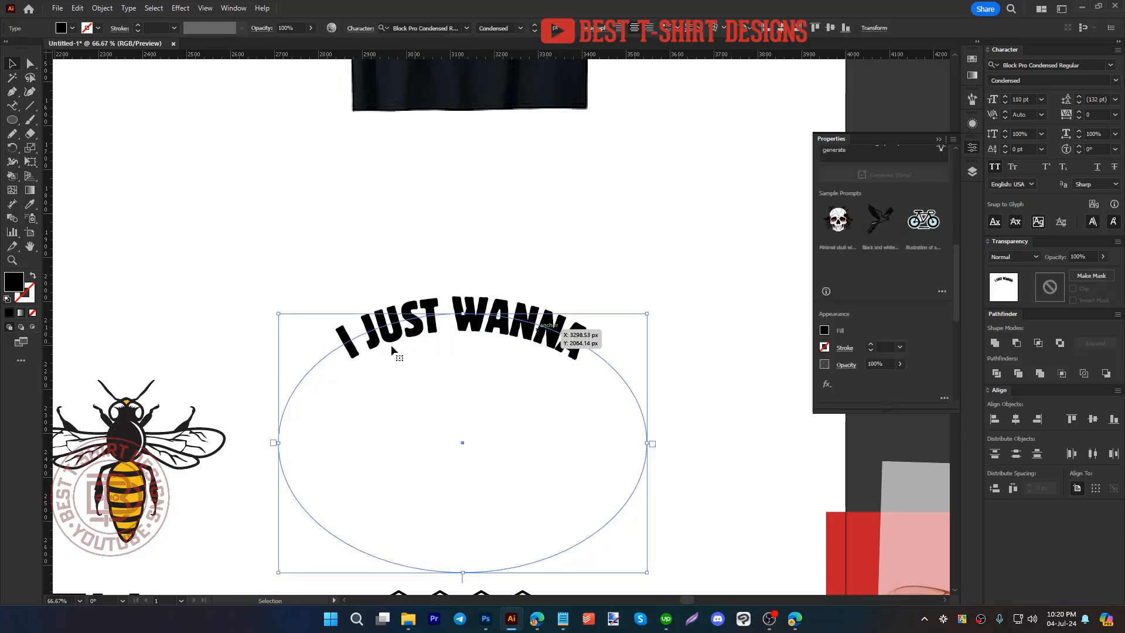
scroll(527, 263, down, 2)
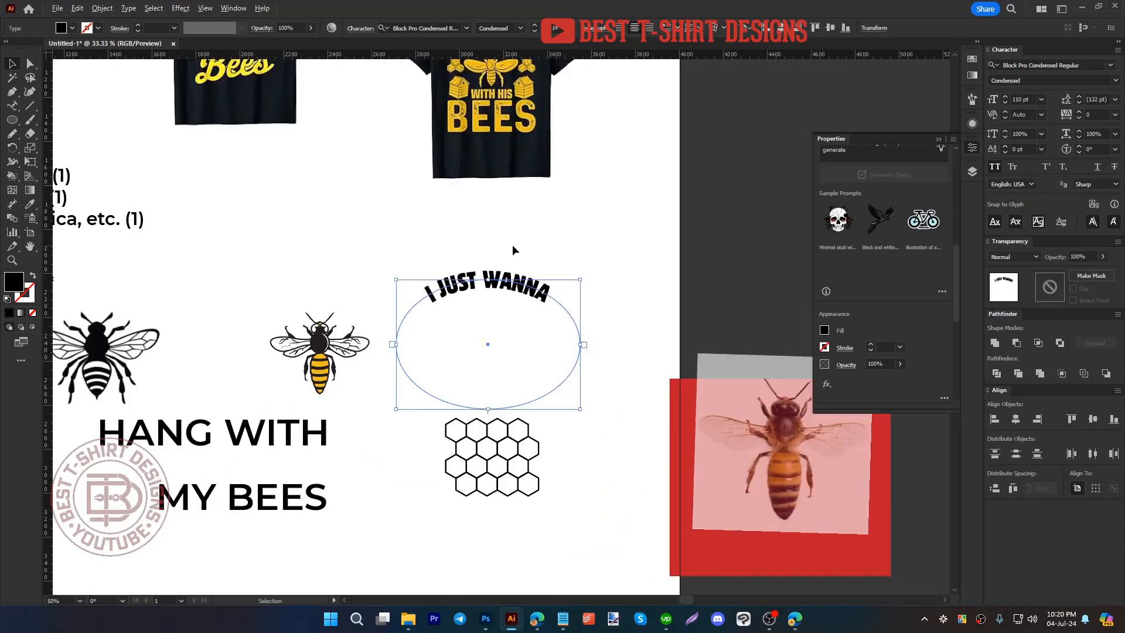
Step: Place the "HANG WITH" text centrally beneath the arched line and copy the arched text's style onto it with the Eyedropper
drag(261, 435, 531, 363)
drag(602, 364, 518, 352)
key(i)
click(503, 280)
key(v)
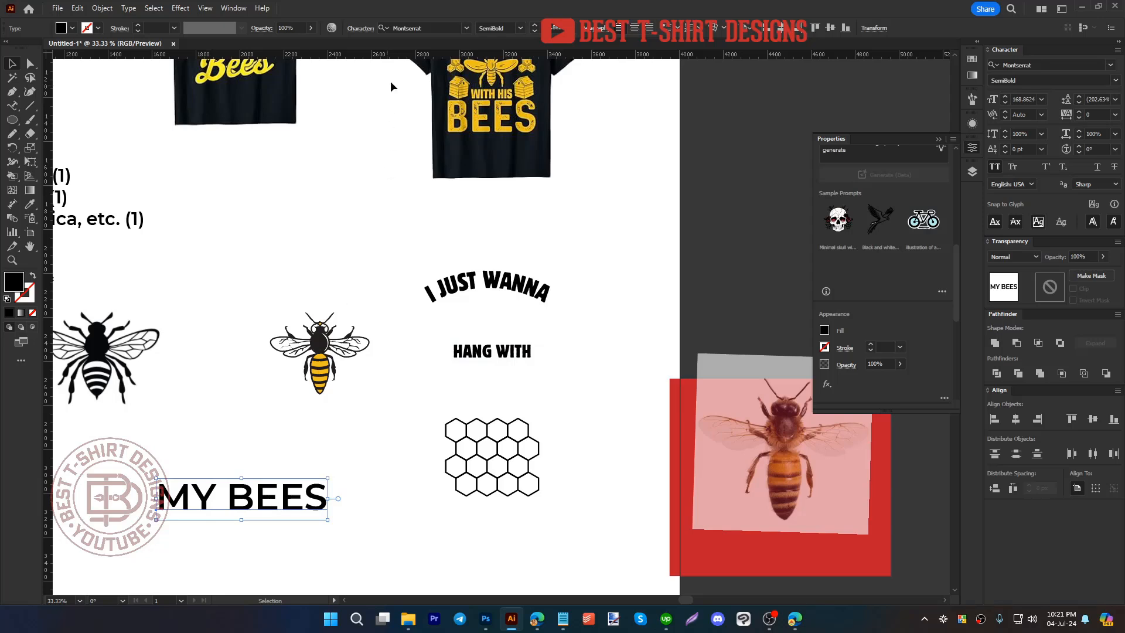
Step: Set the "MY BEES" text in RamdoneScriptDemo and rewrite it as "My Bees"
click(467, 28)
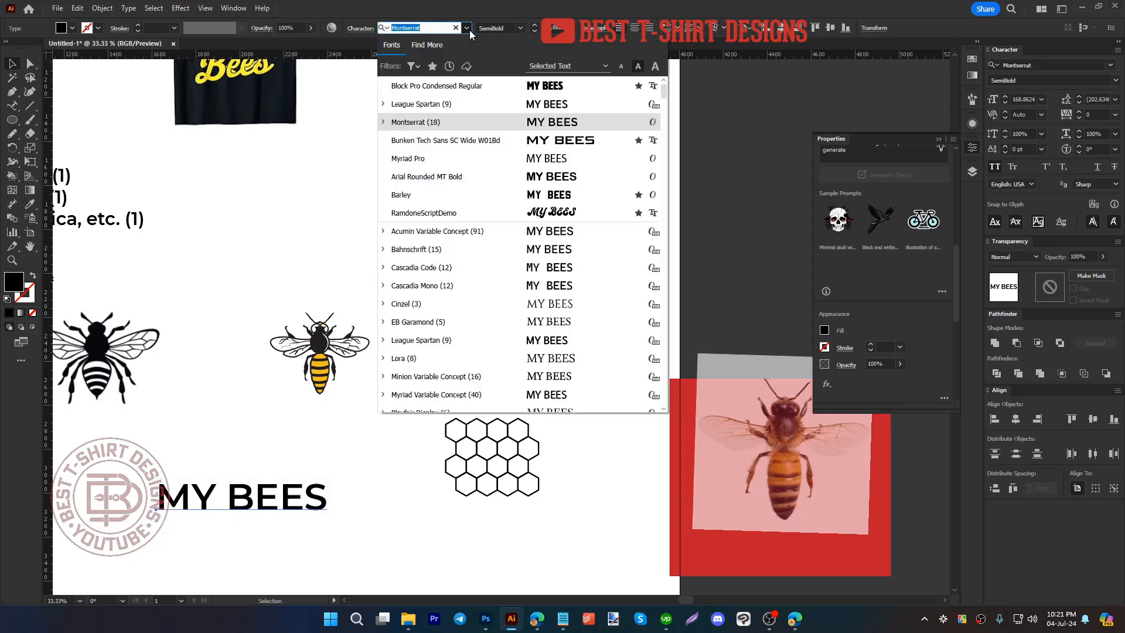
click(551, 215)
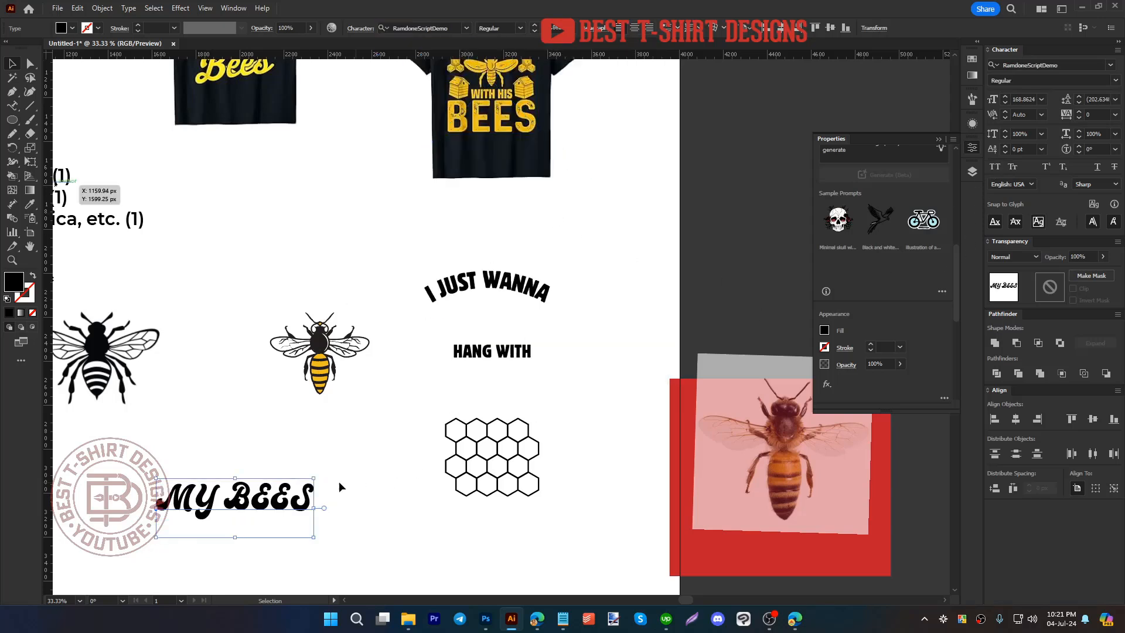
double_click(268, 488)
triple_click(267, 487)
text(My Bees)
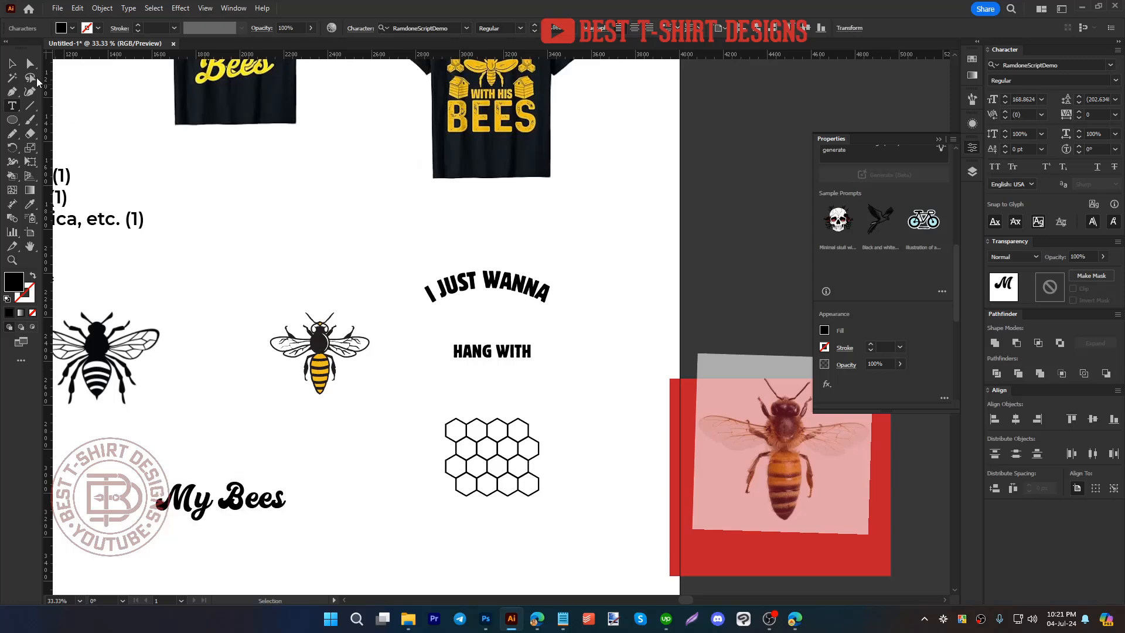
key(Escape)
Step: Browse the font list for a bolder script and set the "My Bees" text in Austein Script
click(467, 29)
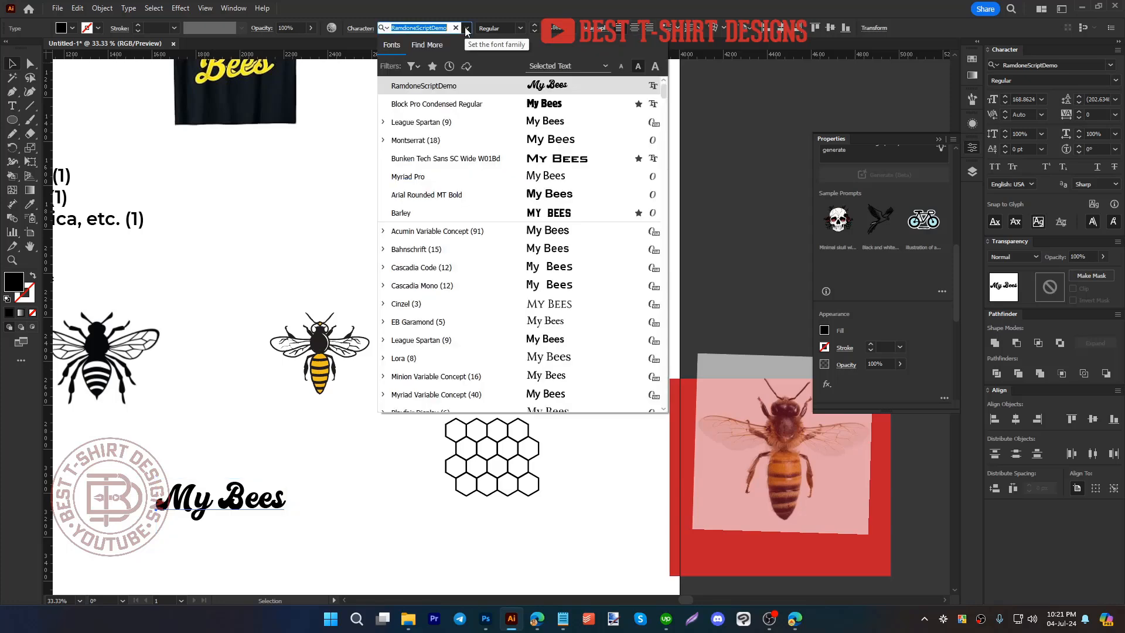
scroll(593, 219, down, 5)
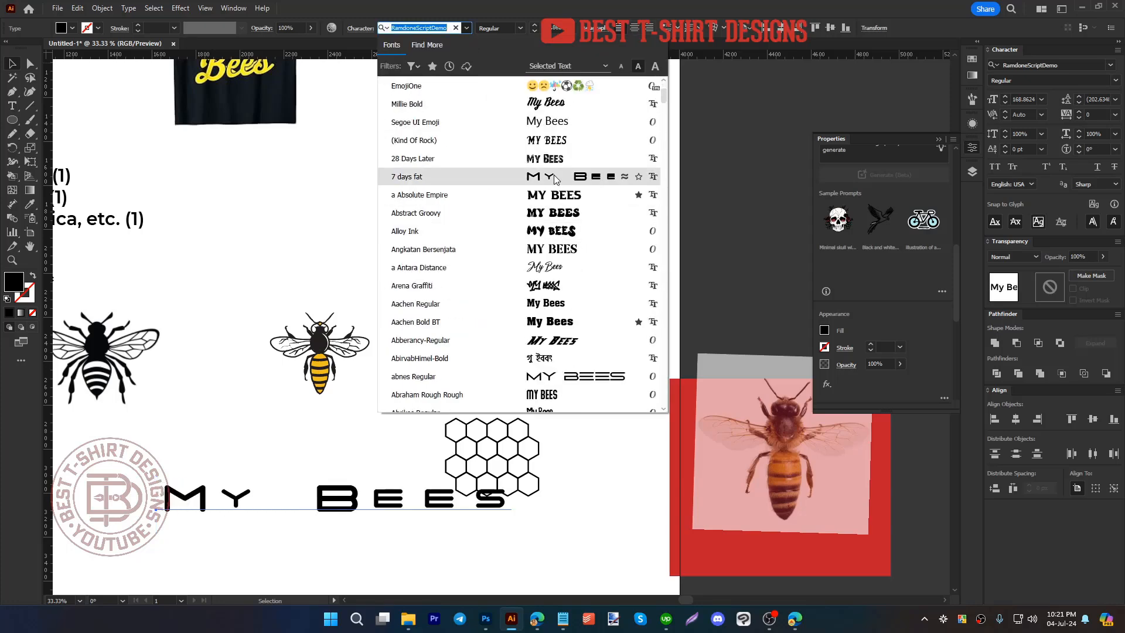
scroll(553, 111, down, 5)
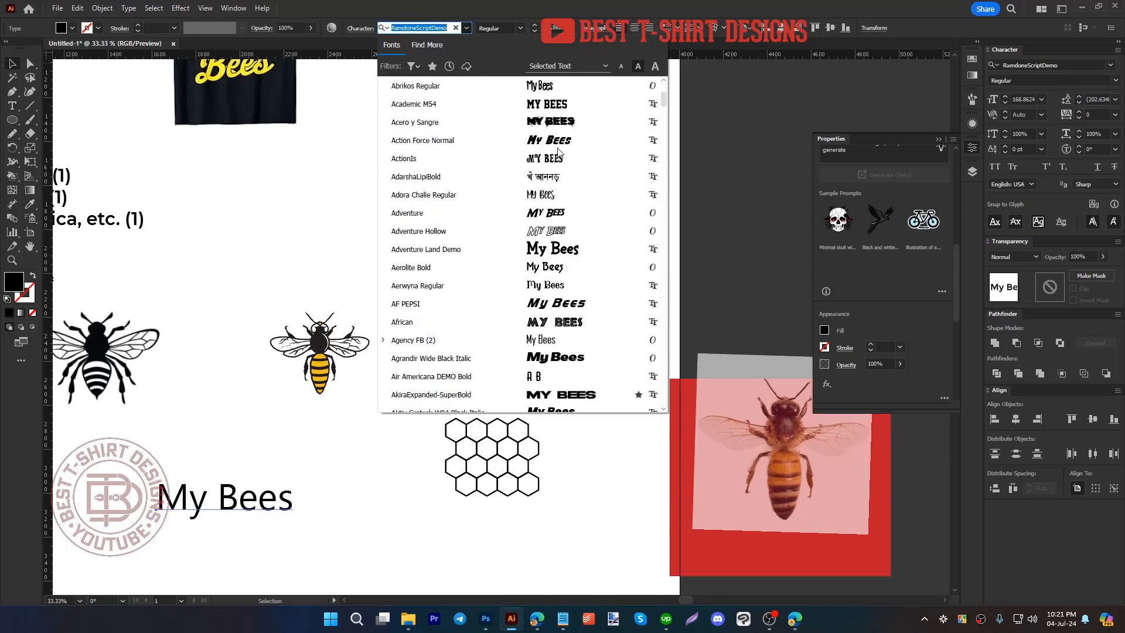
scroll(548, 140, down, 12)
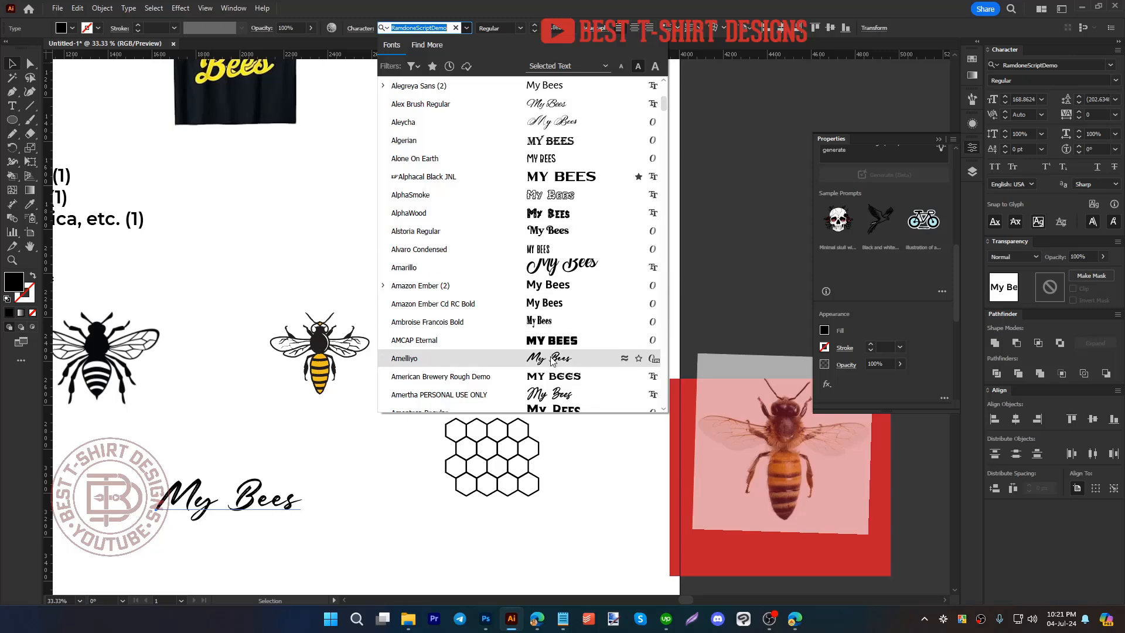
scroll(554, 381, down, 5)
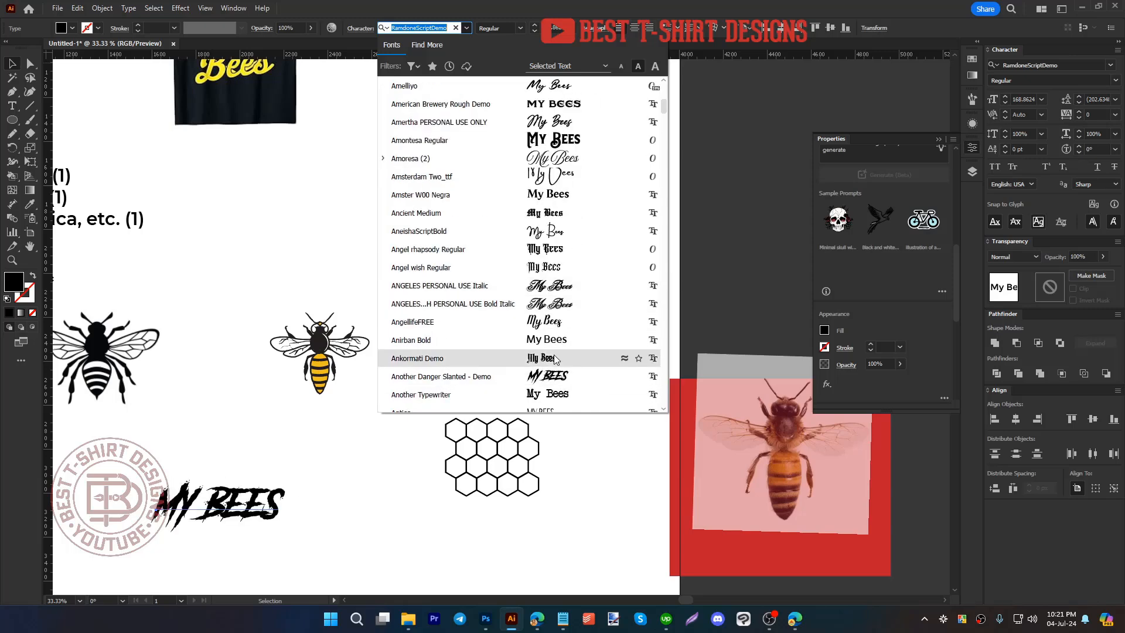
scroll(556, 360, down, 10)
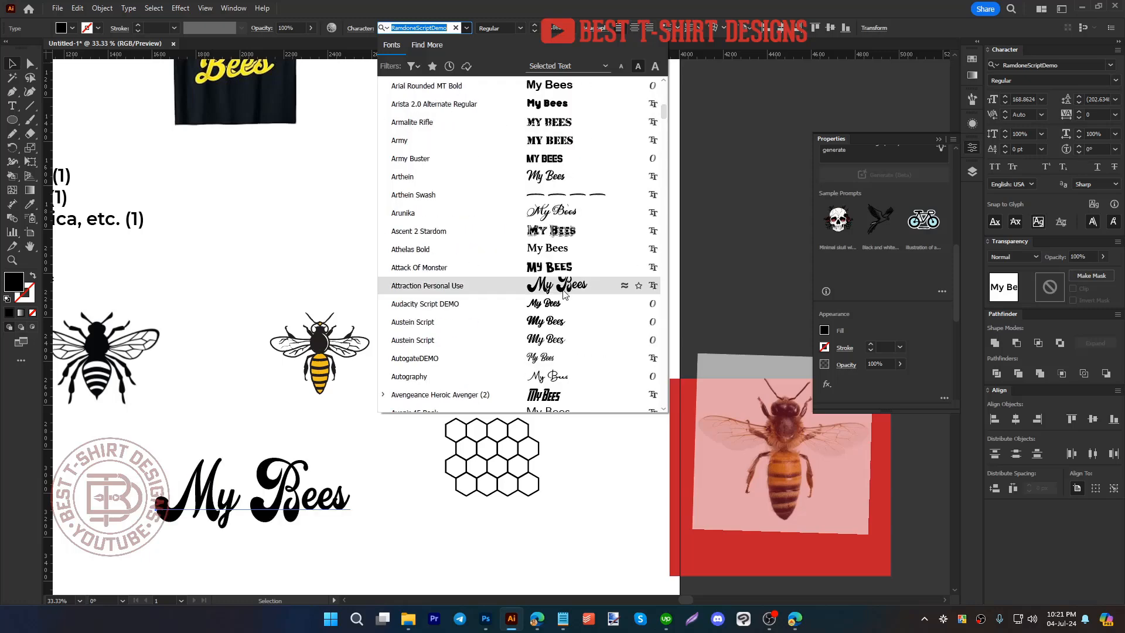
click(547, 323)
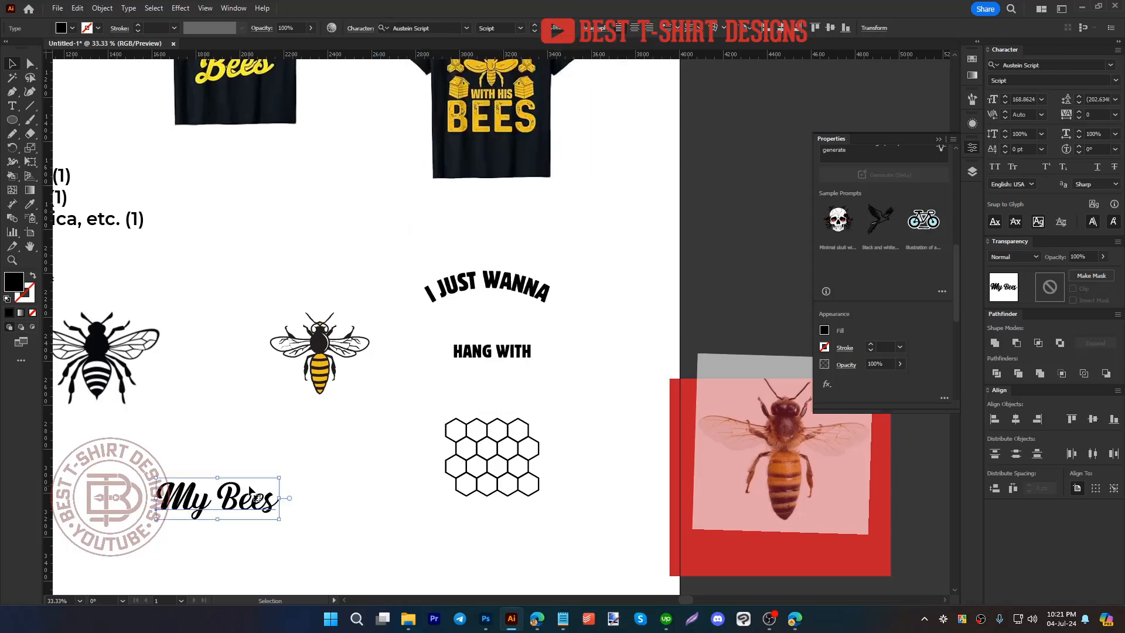
Step: Place the "My Bees" text directly beneath "HANG WITH" and scale it down to slightly narrower than that line
drag(230, 506, 540, 402)
scroll(463, 346, up, 3)
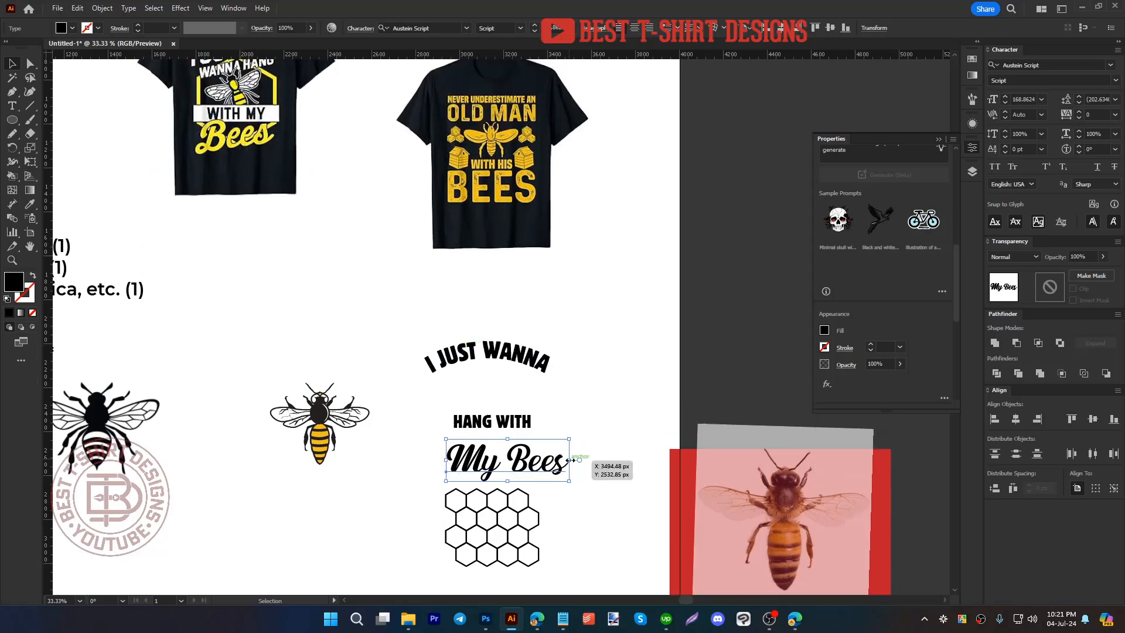
scroll(560, 489, up, 1)
drag(509, 470, 487, 469)
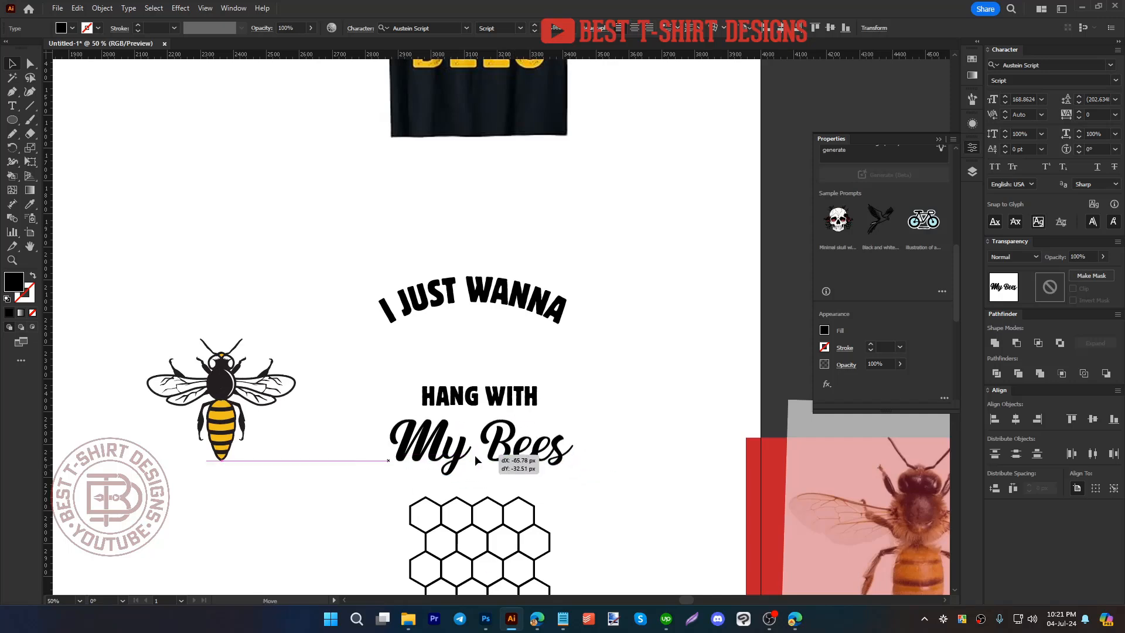
drag(574, 444, 510, 424)
click(585, 448)
click(653, 461)
Step: Align the arched "I JUST WANNA", "HANG WITH" and "My Bees" texts on a common horizontal center
drag(631, 469, 394, 259)
click(743, 32)
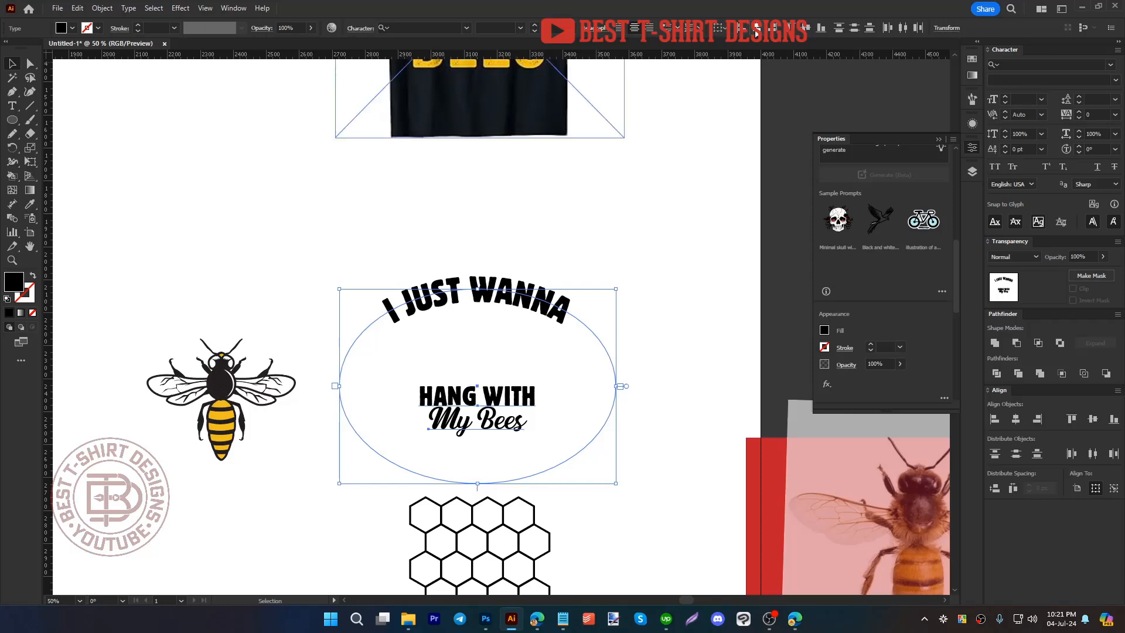
click(694, 295)
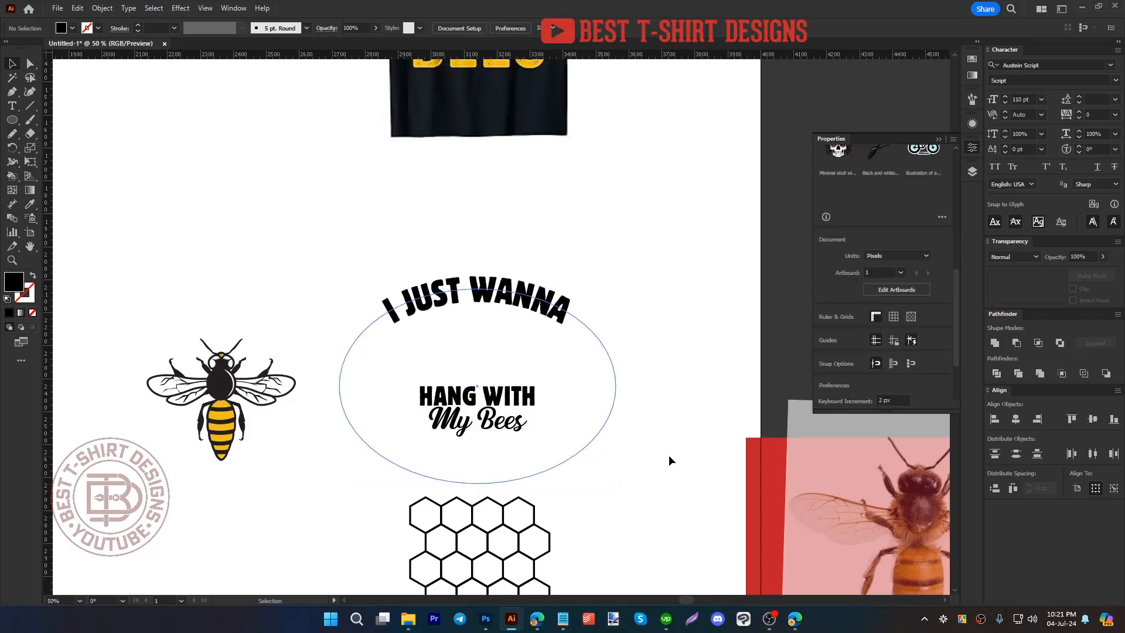
Step: Add two vertical guides marking the outer edges of the arched "I JUST WANNA" lettering
scroll(670, 456, down, 5)
scroll(670, 455, up, 5)
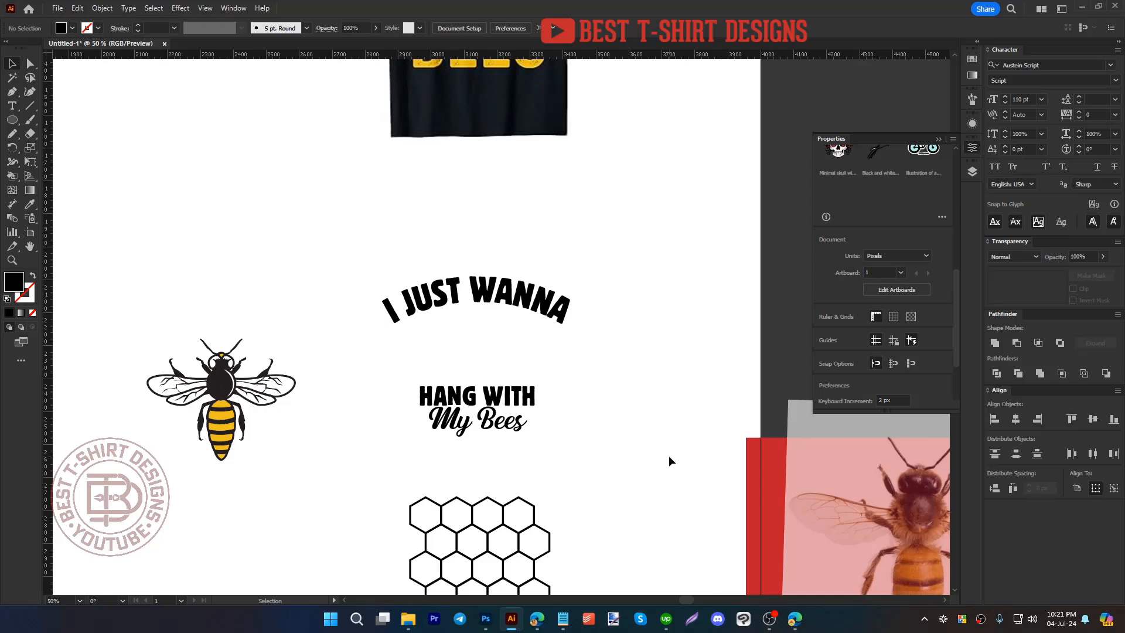
click(563, 309)
click(679, 311)
drag(638, 59, 382, 364)
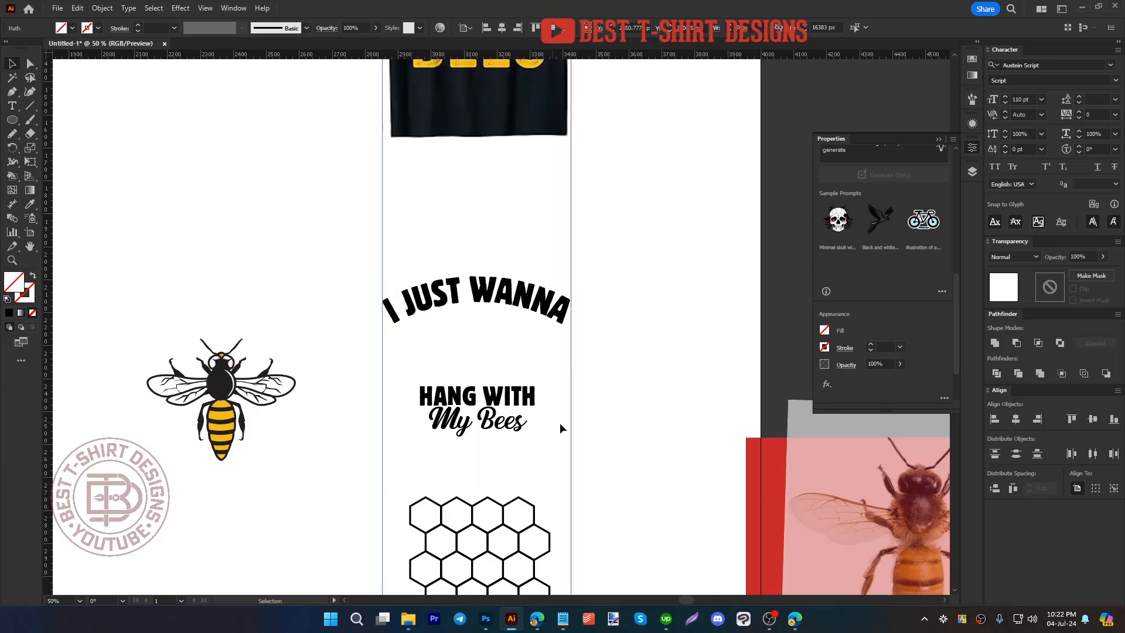
click(601, 425)
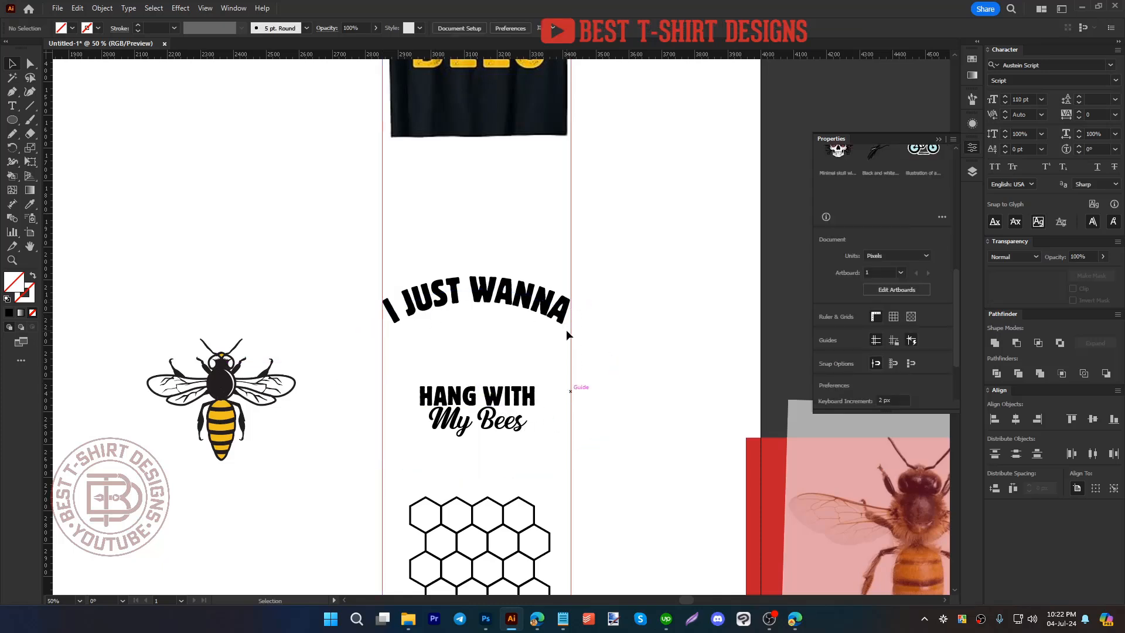
Step: Enlarge "HANG WITH" and "My Bees" together so "HANG WITH" spans the two guides, and shift them down
click(514, 429)
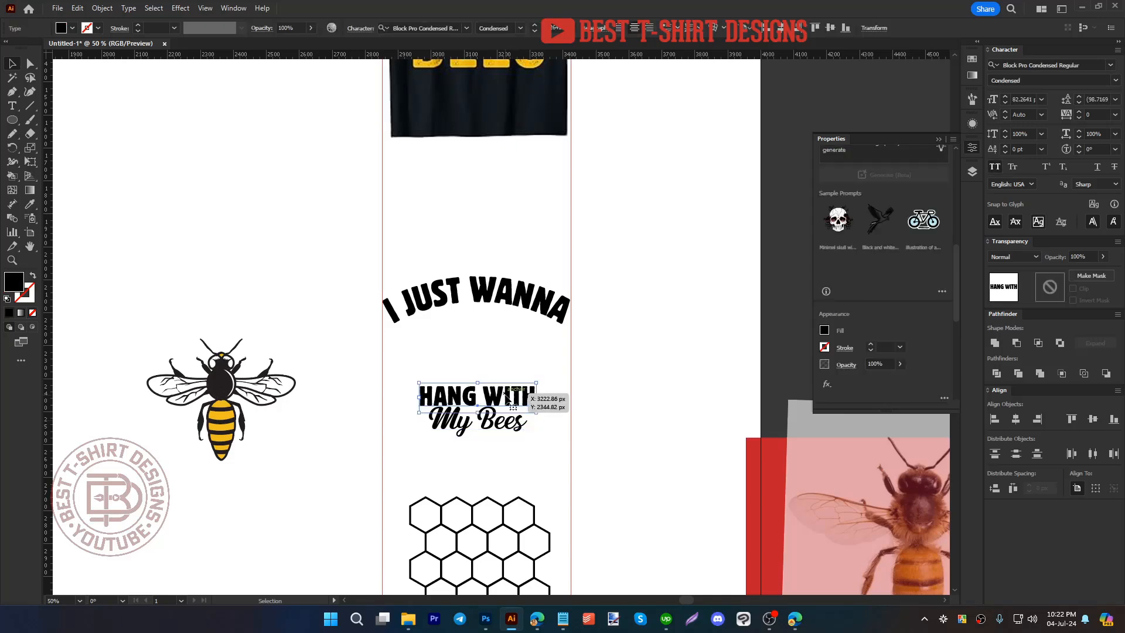
drag(480, 438, 480, 487)
key(shift+Down)
key(shift+Down)
key(shift+Down)
key(shift+Down)
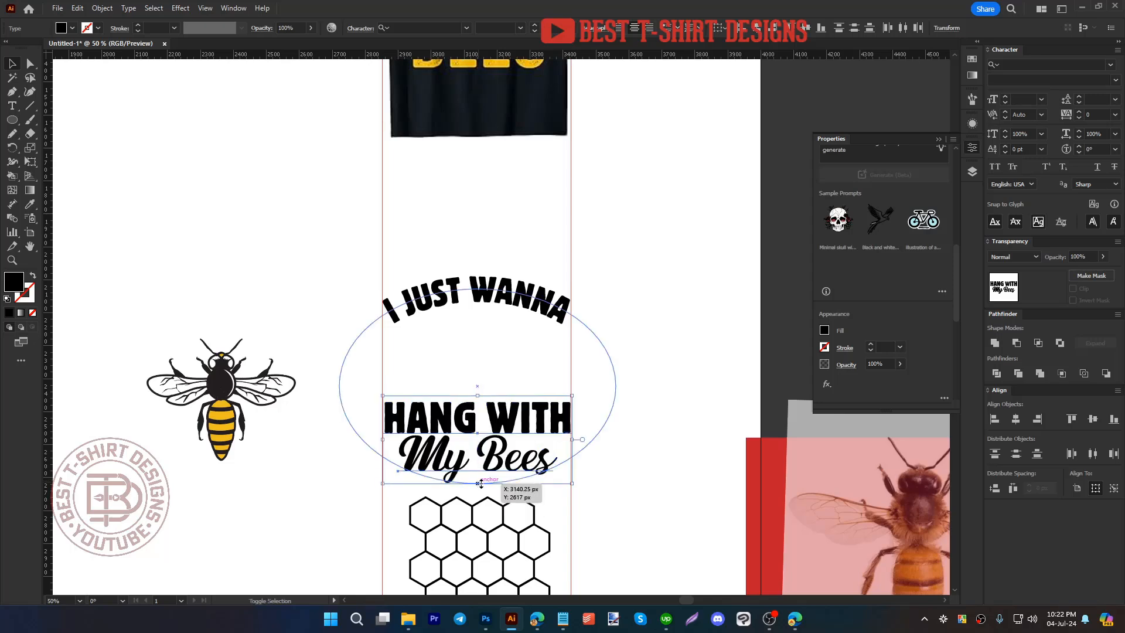
click(624, 489)
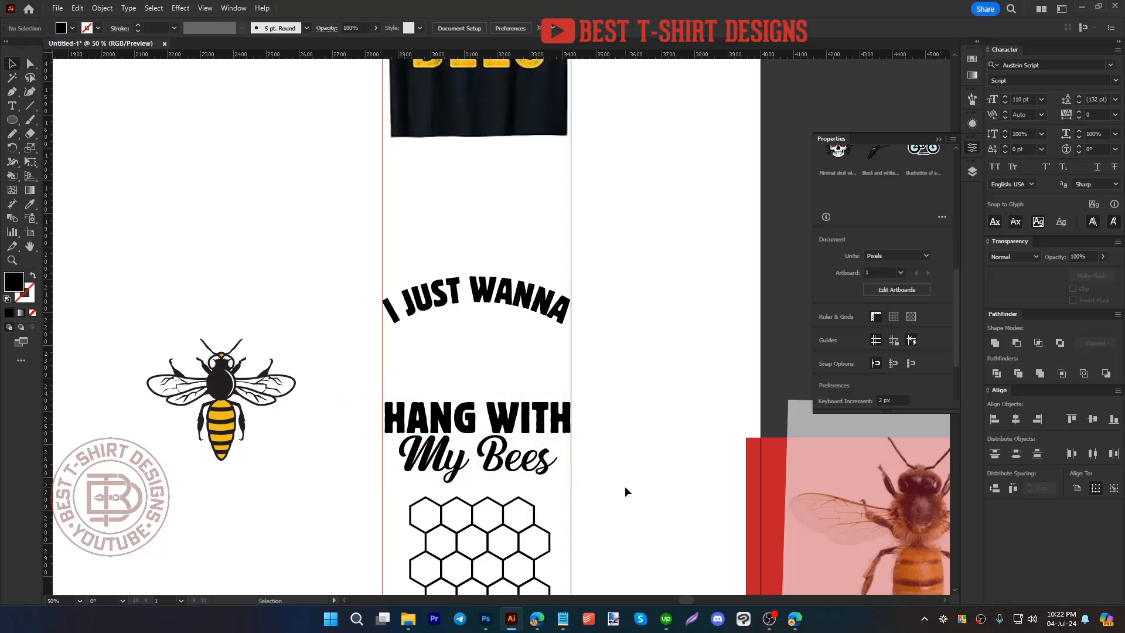
Step: Place the yellow-striped bee between the arched line and "HANG WITH", moving the lower text and the honeycomb down to make room
drag(221, 422, 476, 388)
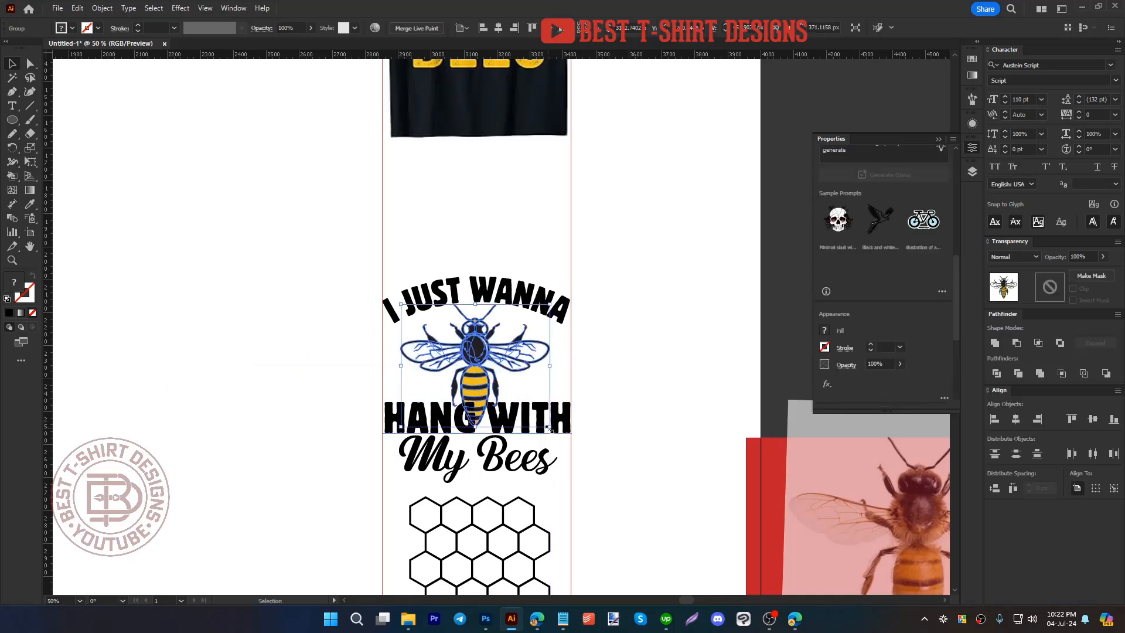
click(559, 417)
drag(526, 459, 526, 479)
scroll(540, 469, down, 3)
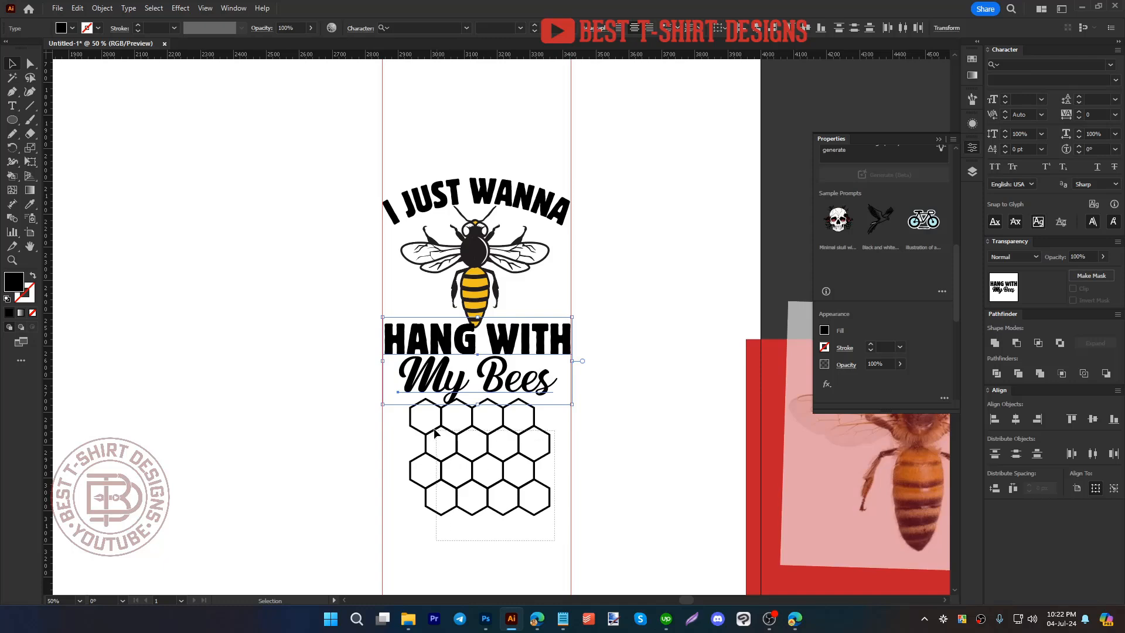
drag(440, 426, 443, 461)
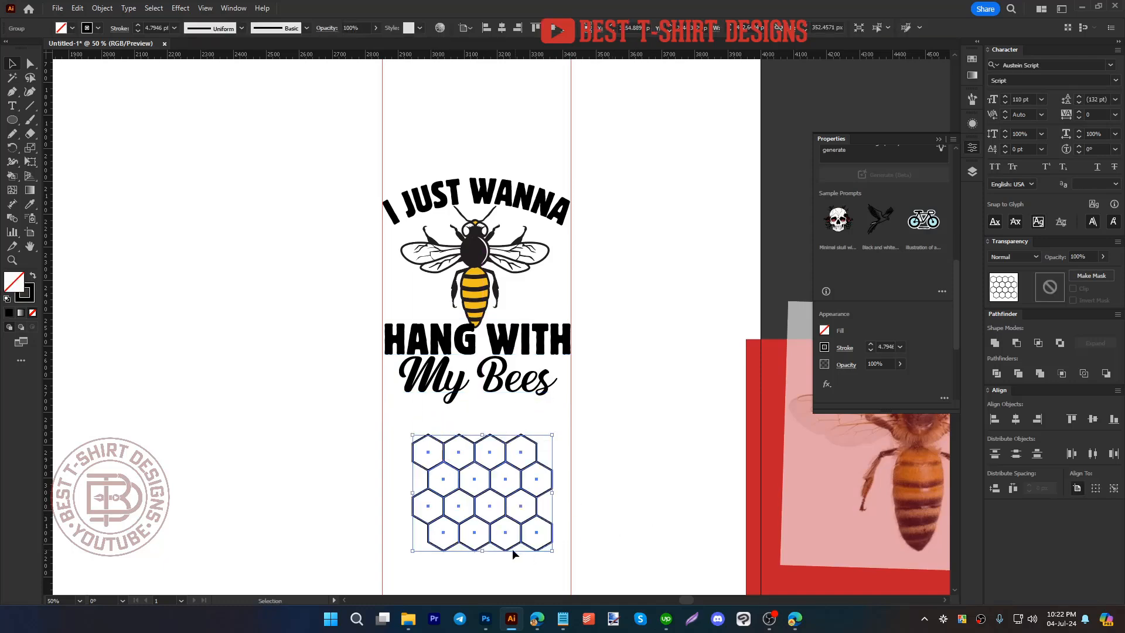
Step: Delete the outer hexagons inside the honeycomb group, keeping a seven-cell cluster in rows of two, three and two
scroll(513, 550, up, 1)
click(522, 562)
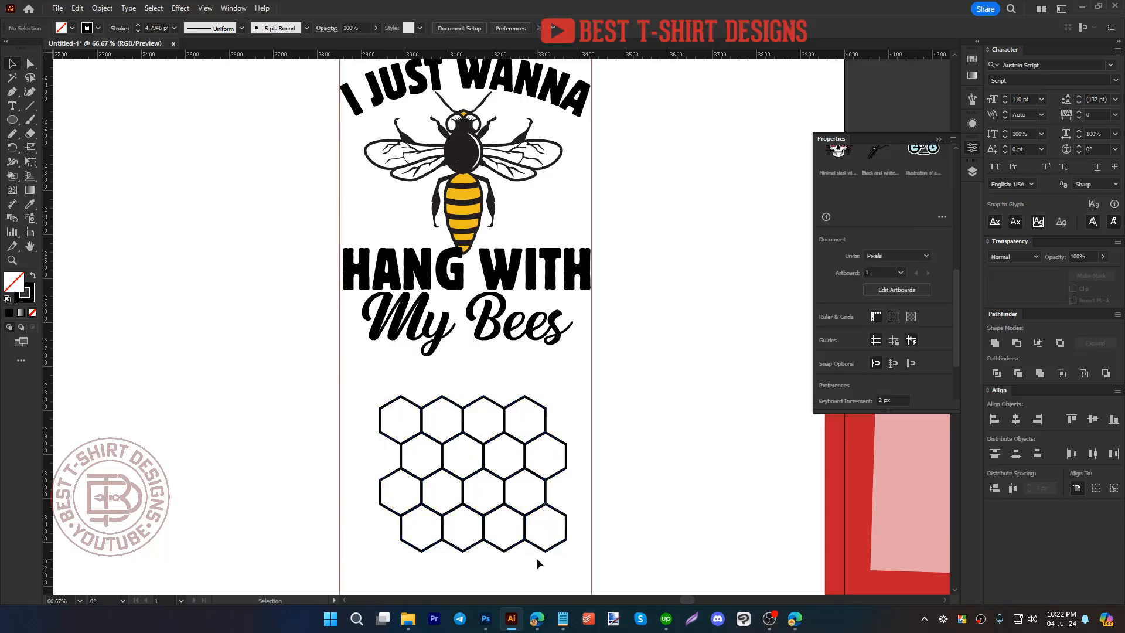
click(544, 473)
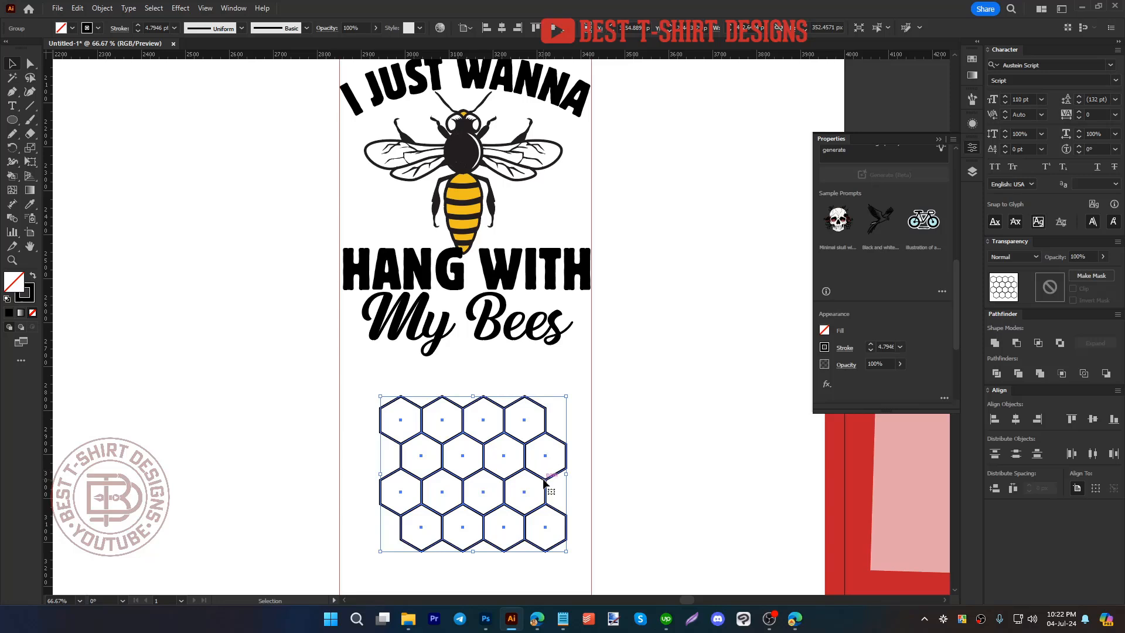
double_click(544, 482)
drag(563, 561, 543, 446)
key(Delete)
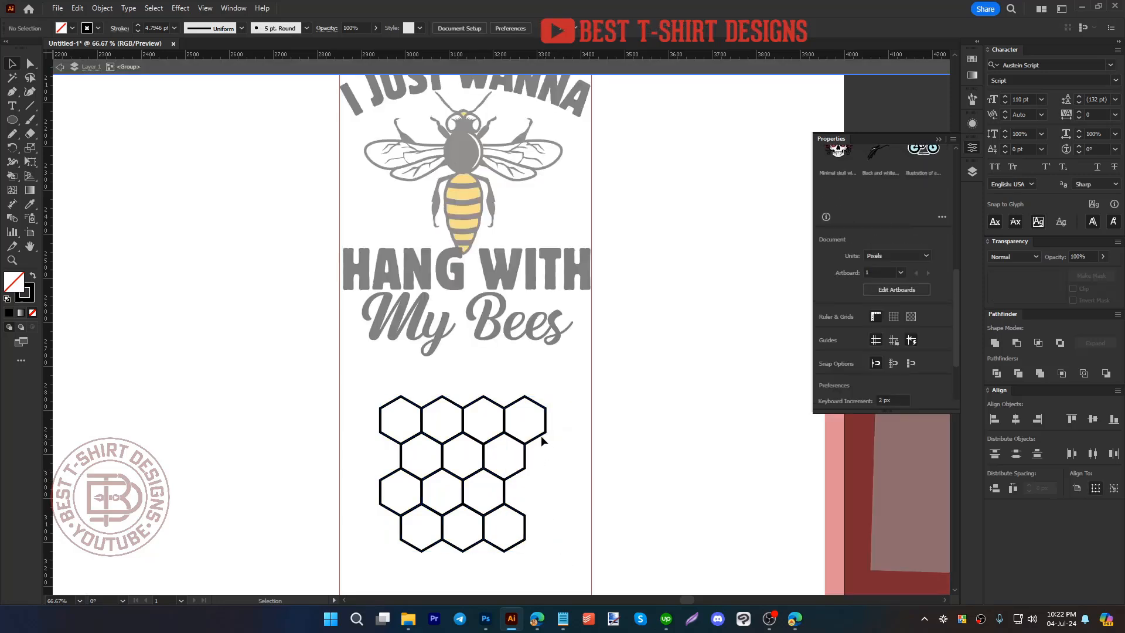
click(542, 436)
key(Delete)
drag(545, 555, 403, 534)
key(Delete)
drag(368, 375, 378, 502)
key(Delete)
double_click(550, 522)
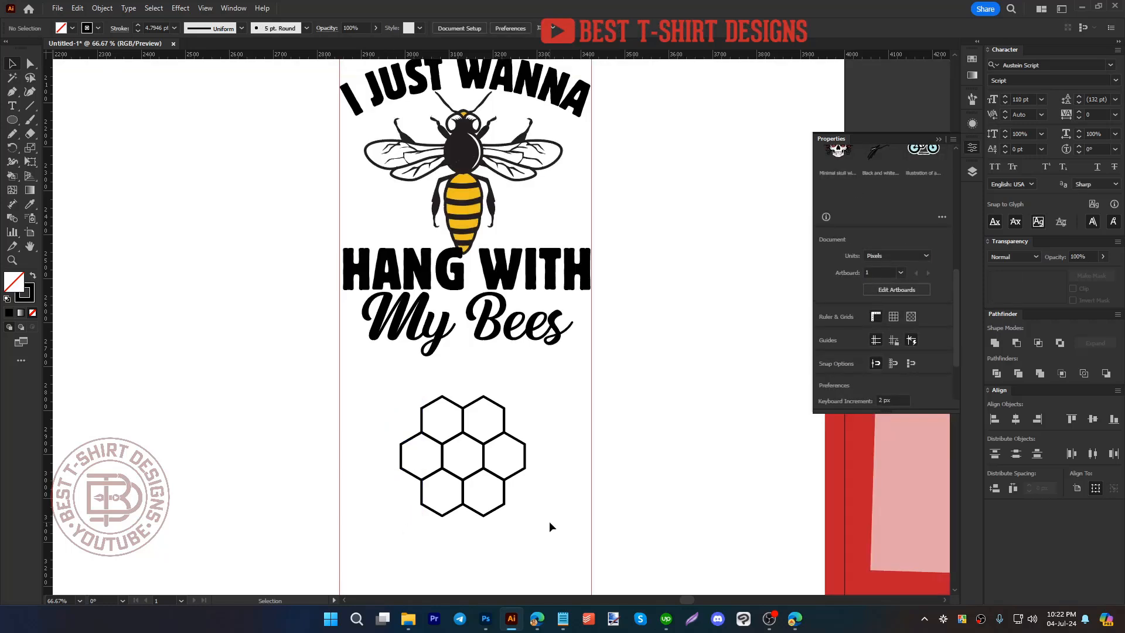
Step: Move the honeycomb cluster beside the lettering and fill all seven cells with the bee's yellow using Live Paint Bucket
scroll(550, 521, up, 2)
click(486, 521)
drag(486, 520, 253, 370)
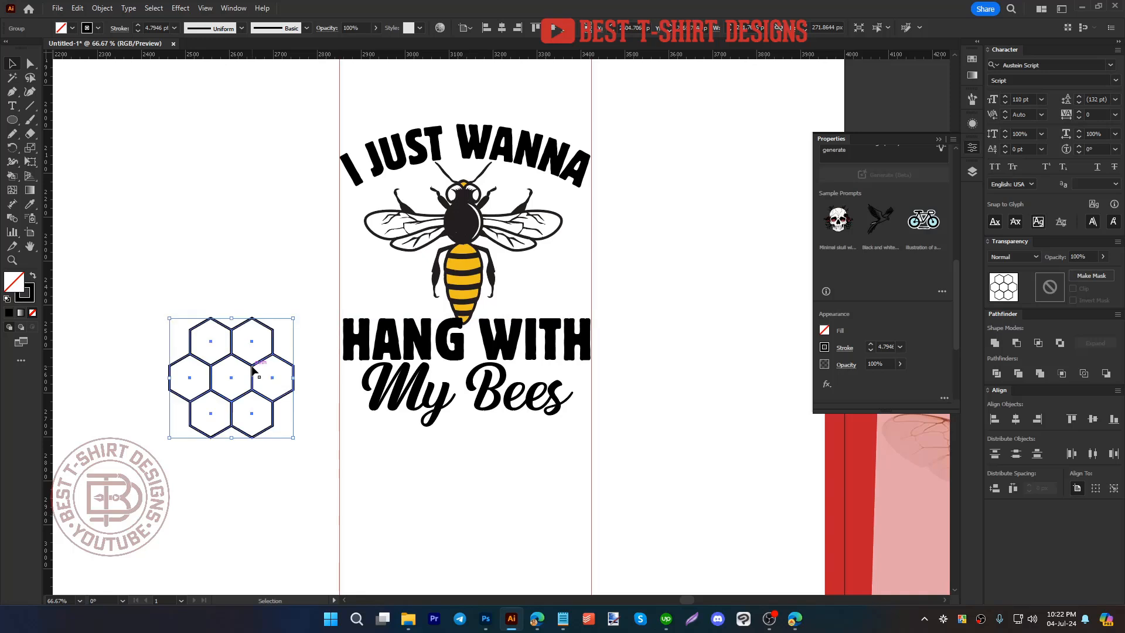
key(k)
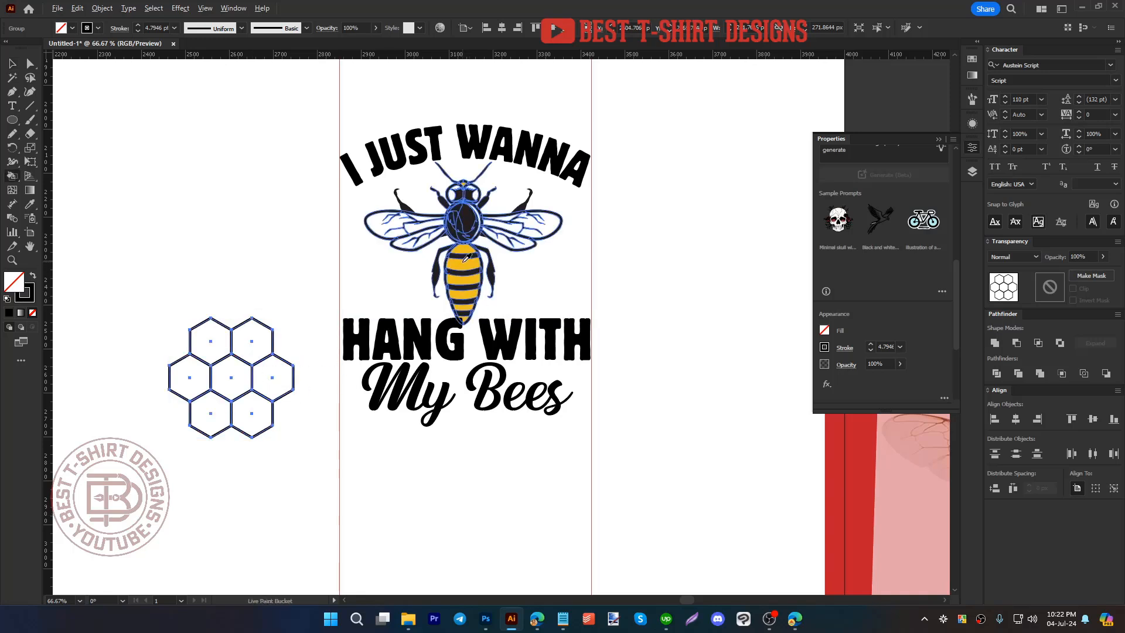
alt+click(463, 270)
click(252, 341)
click(211, 341)
click(190, 378)
click(231, 378)
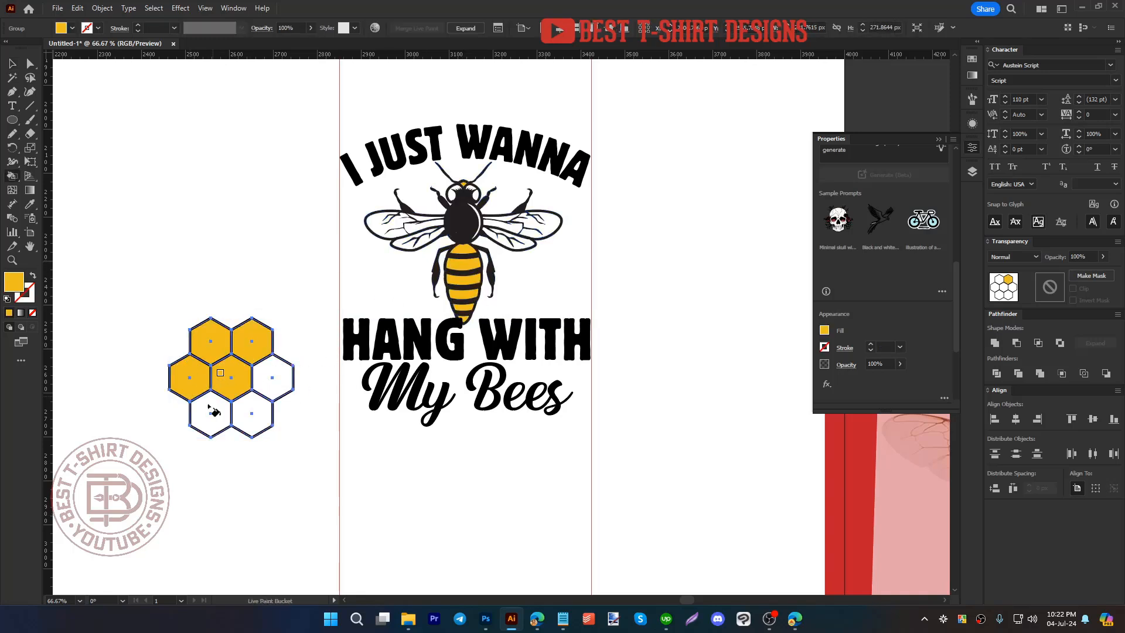
click(211, 413)
click(252, 414)
click(273, 378)
key(v)
click(423, 480)
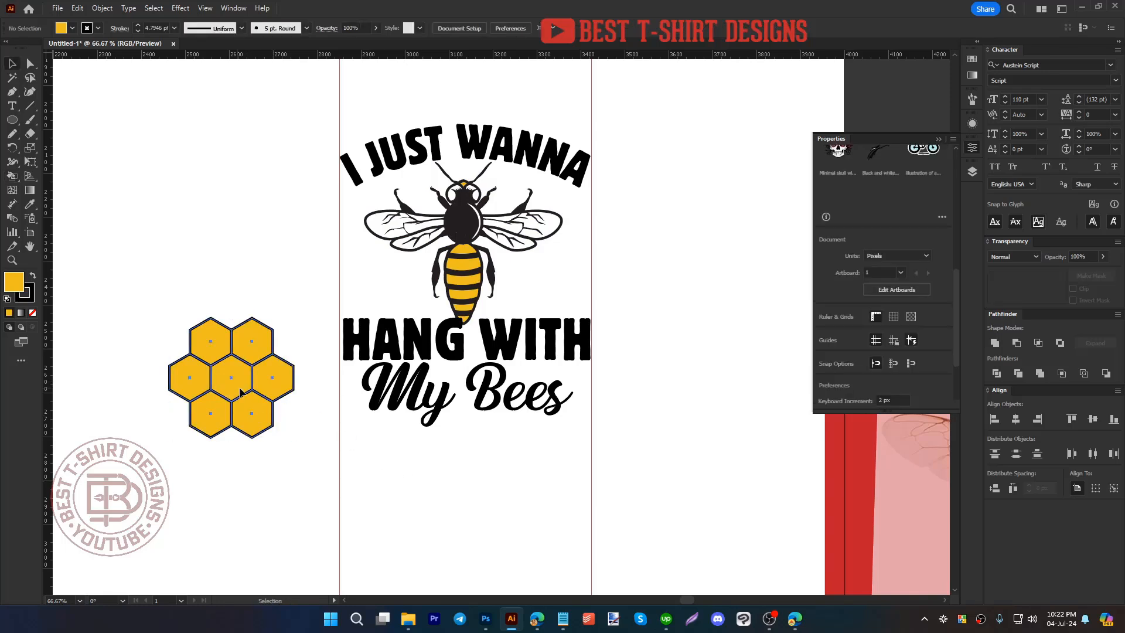
Step: Center the yellow honeycomb on the bee and send it to the back
drag(265, 378, 473, 262)
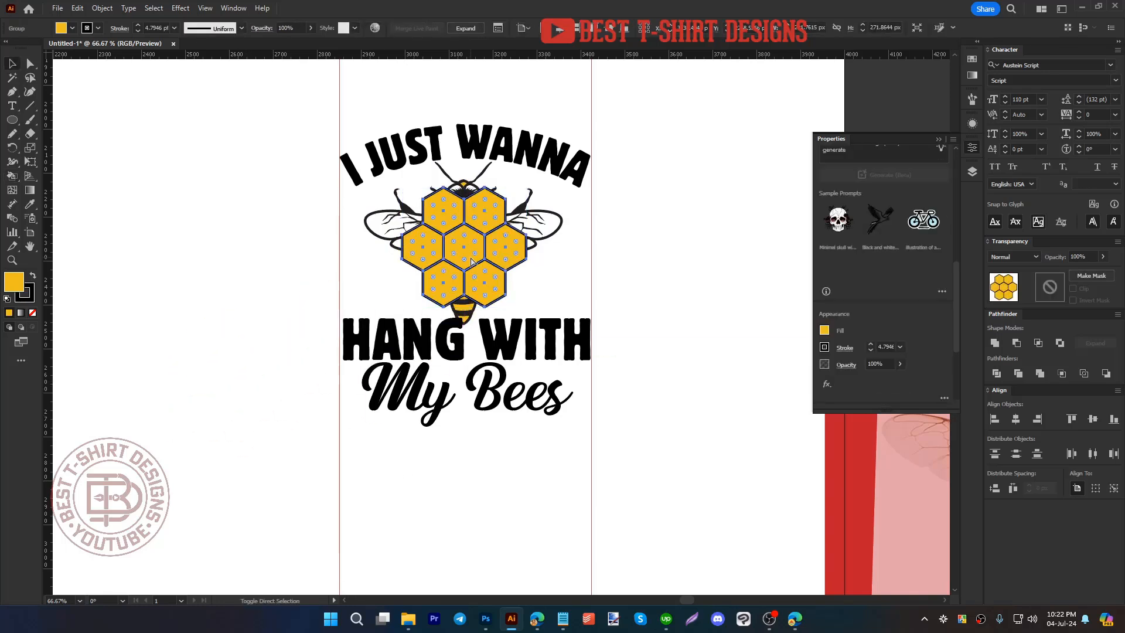
key(ctrl+shift+bracketleft)
click(553, 266)
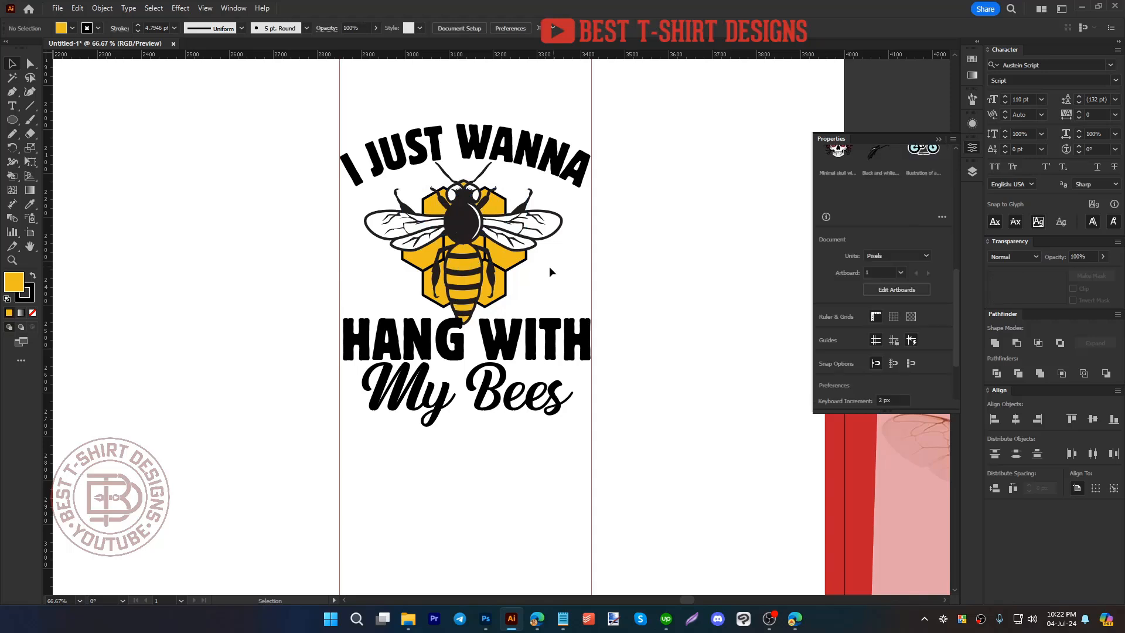
Step: Enlarge the honeycomb slightly from its center so it extends further around the bee's body
click(523, 267)
drag(527, 247, 536, 248)
click(544, 248)
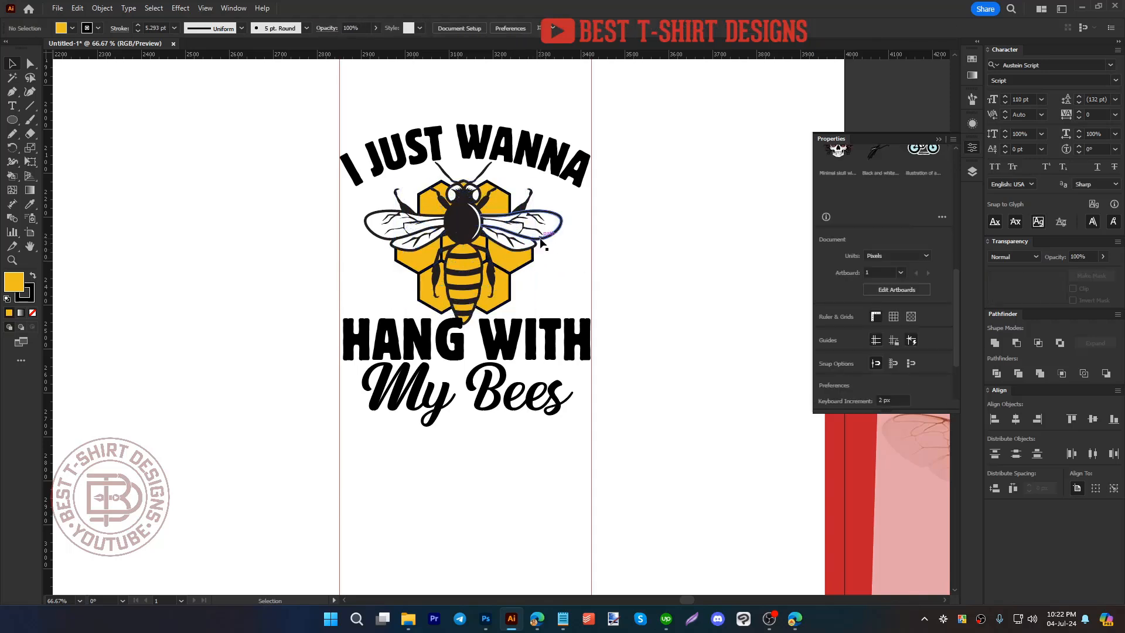
click(540, 240)
click(501, 486)
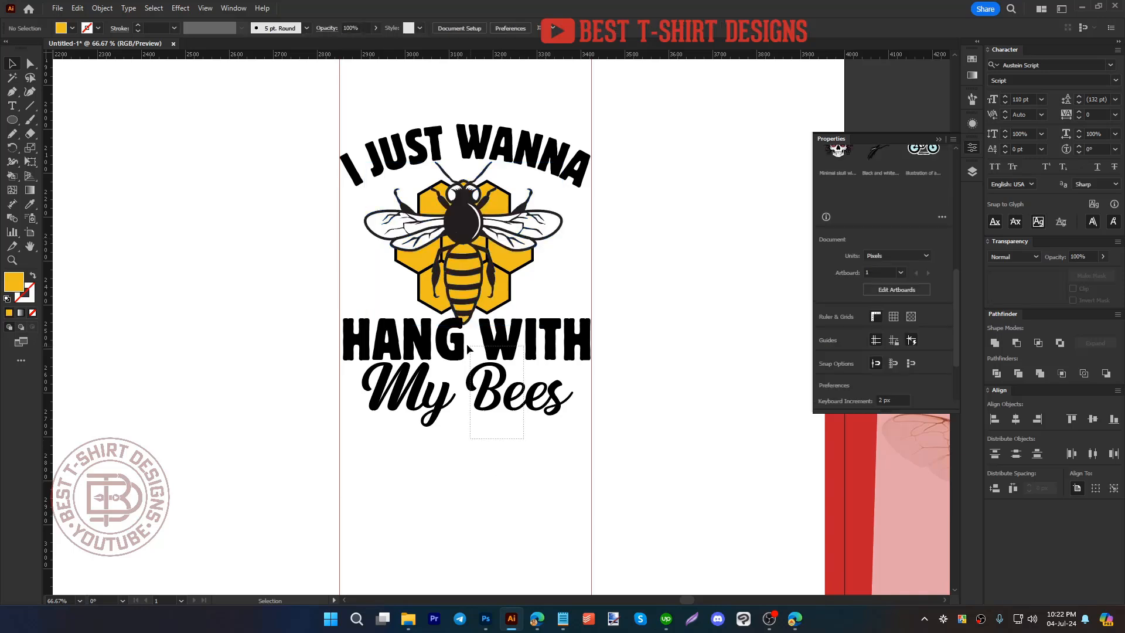
Step: Nudge "HANG WITH" and "My Bees" down together to clear the bee's tail
click(466, 343)
shift+click(545, 159)
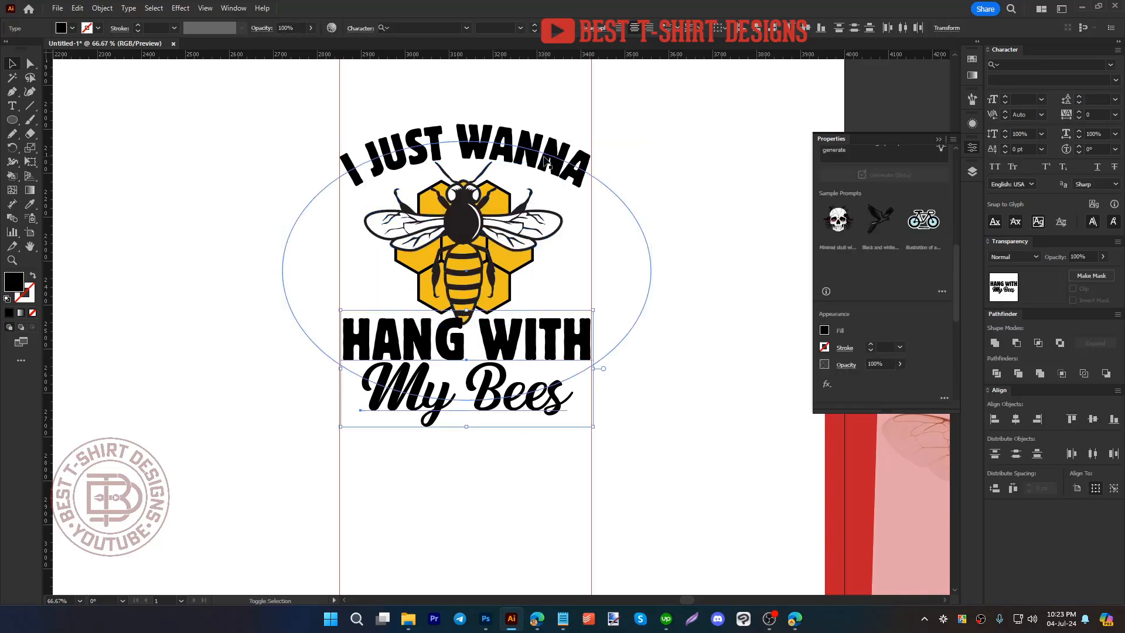
key(shift+Down)
key(shift+Down)
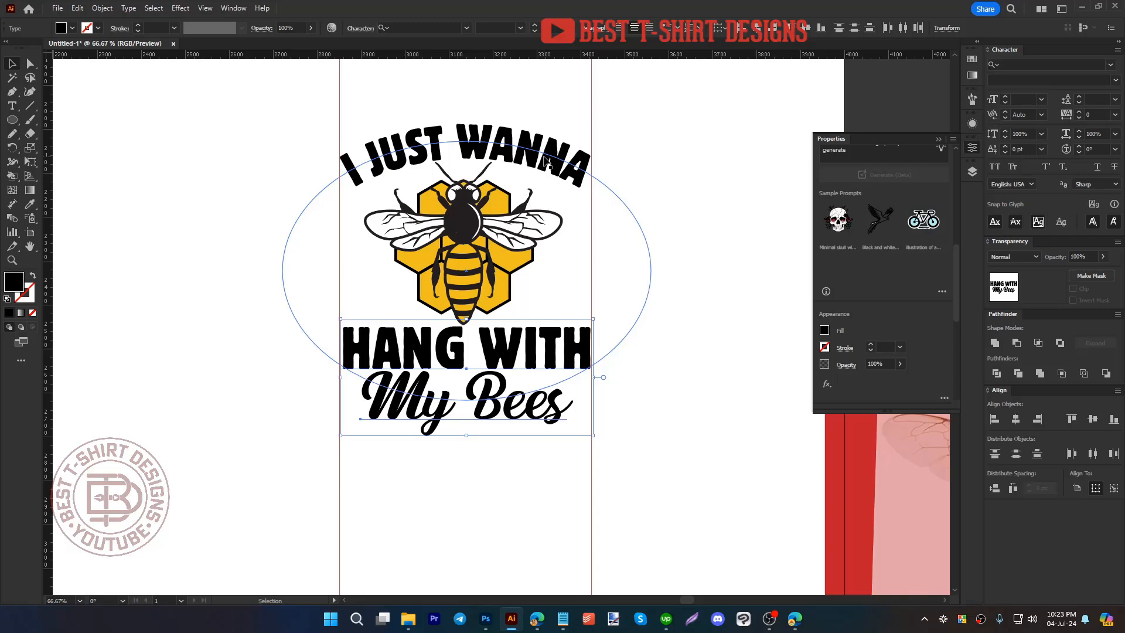
click(526, 473)
scroll(489, 484, down, 1)
scroll(535, 310, up, 1)
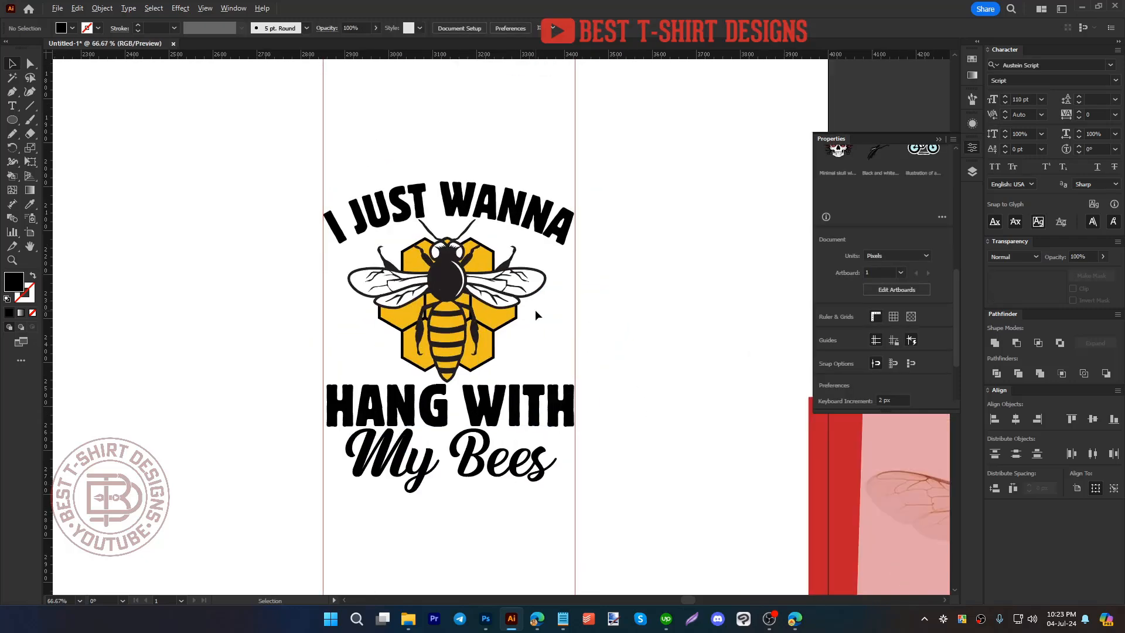
Step: Move the yellow honeycomb from behind the bee to the blank area left of the lettering, reduced to about 132 px high
click(505, 331)
mouse_move(505, 331)
mouse_down()
mouse_move(229, 344)
mouse_move(165, 322)
mouse_up()
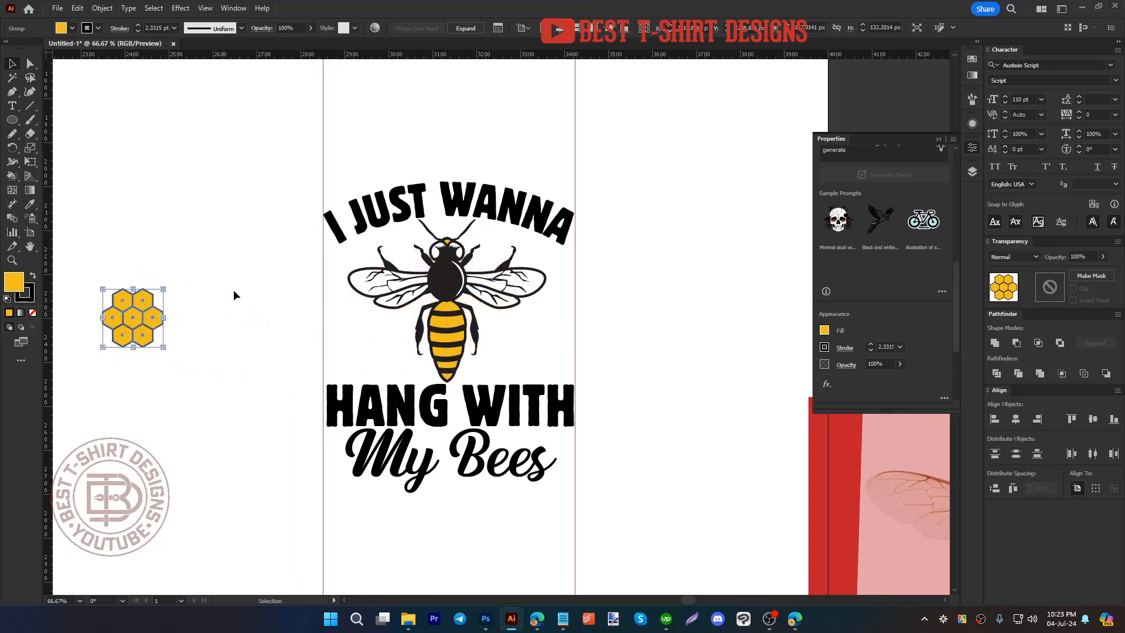
click(268, 272)
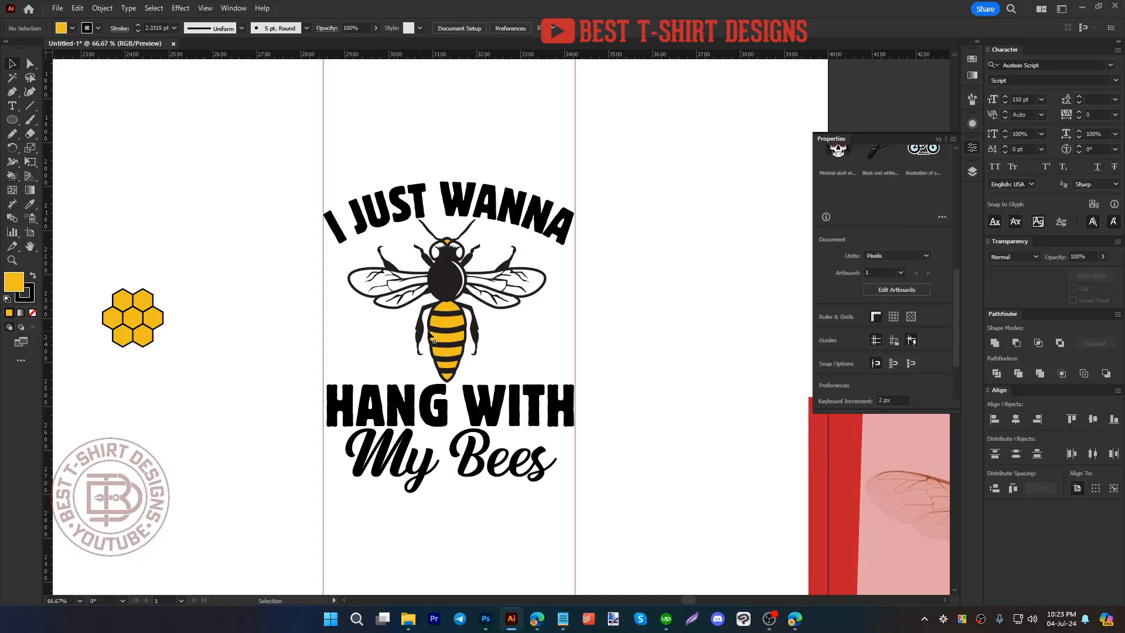
Step: Scale the bee down from its center to about 323 px high so it clears the lettering above and below
click(454, 329)
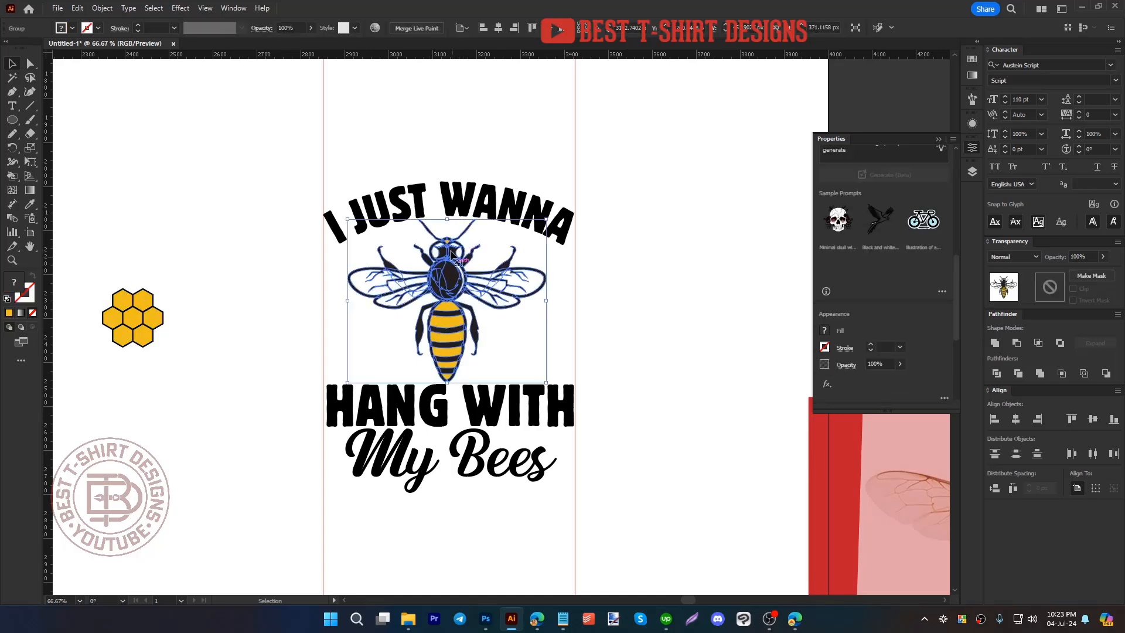
drag(447, 219, 447, 229)
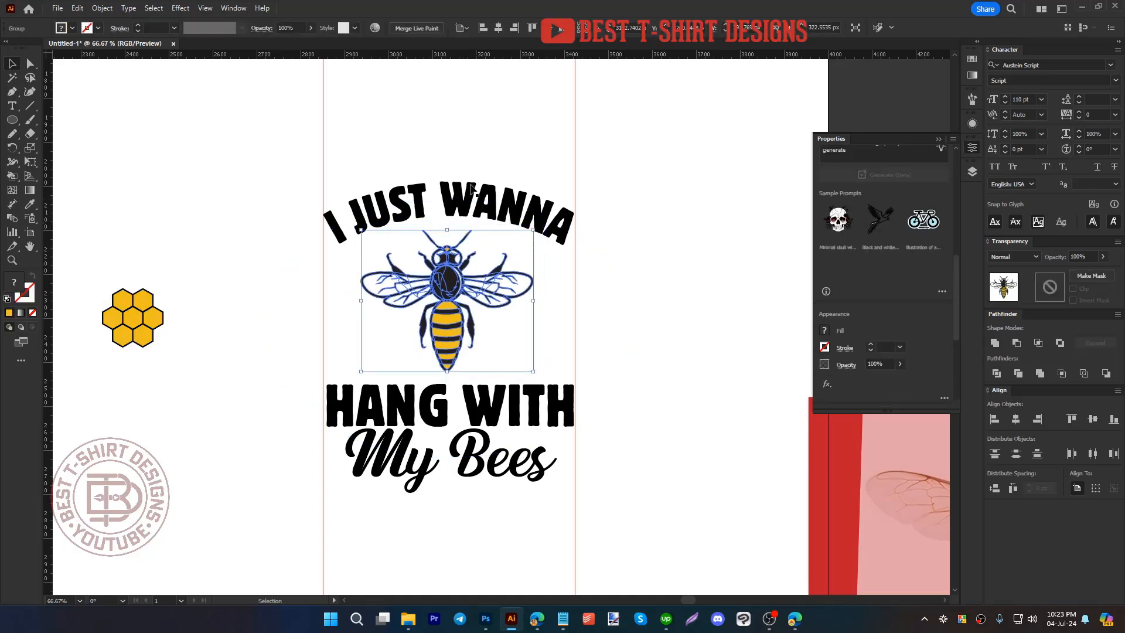
click(648, 259)
Step: Merge the bee artwork into one Live Paint group and expand it
click(432, 287)
click(410, 28)
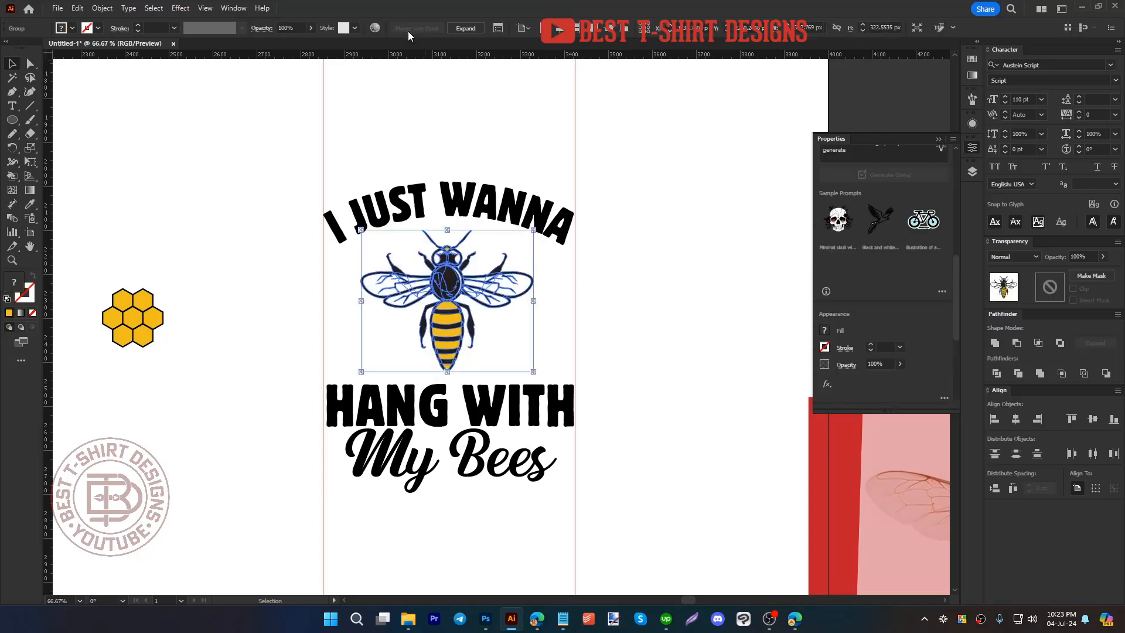
click(470, 29)
Step: Expand the honeycomb's Live Paint group and move it closer to the lettering
click(255, 307)
click(125, 322)
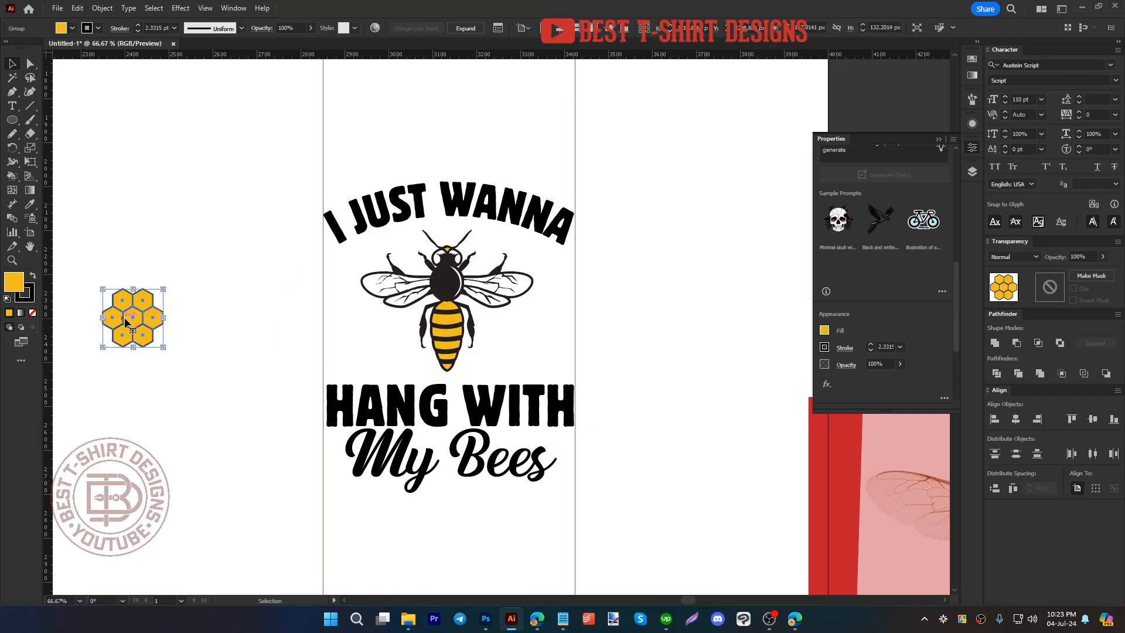
click(463, 30)
click(207, 357)
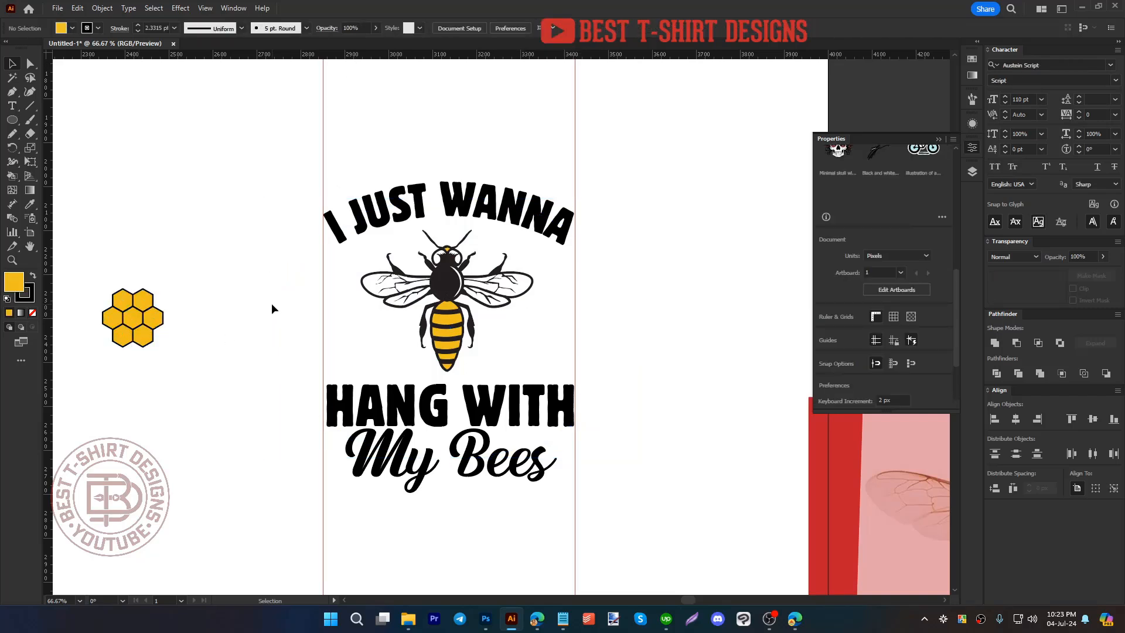
click(139, 318)
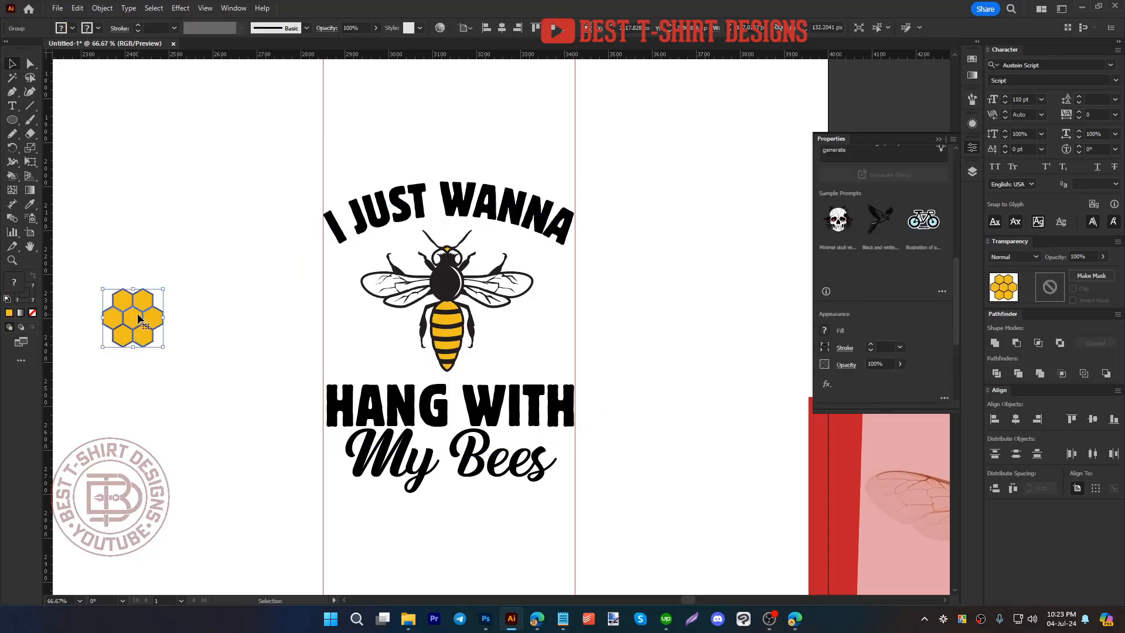
drag(139, 318, 220, 350)
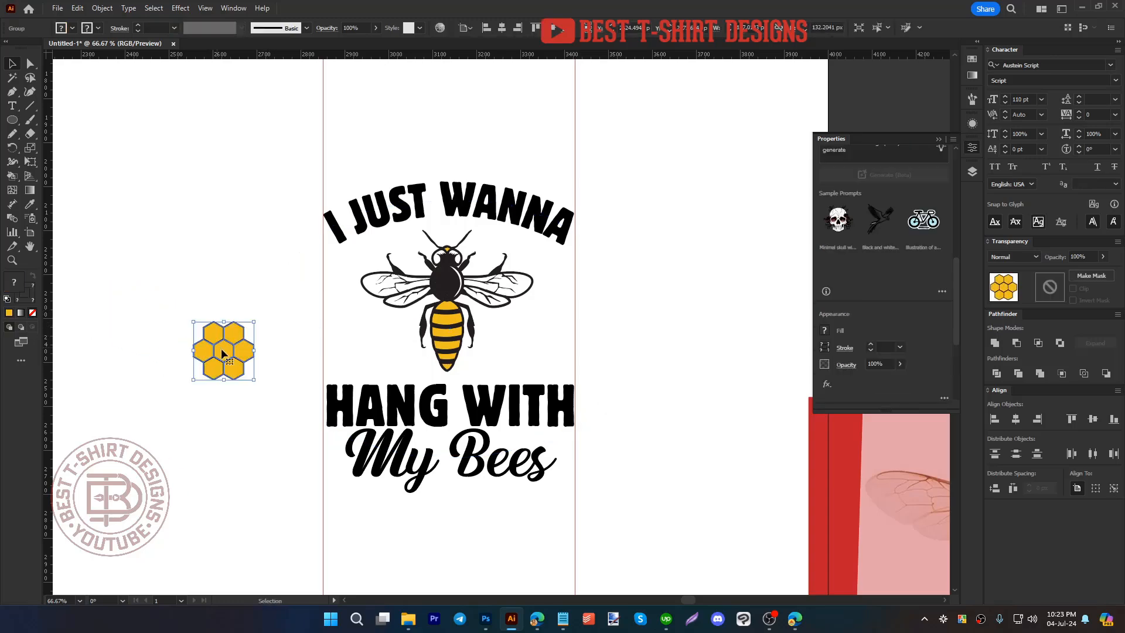
double_click(225, 356)
scroll(154, 358, up, 4)
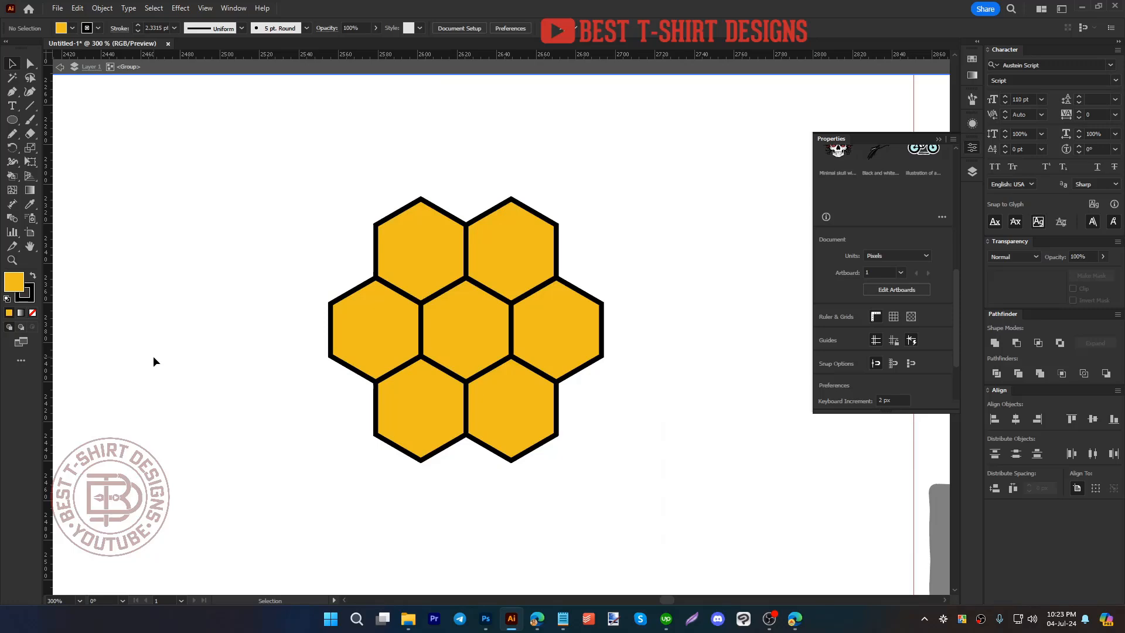
key(y)
scroll(278, 331, down, 3)
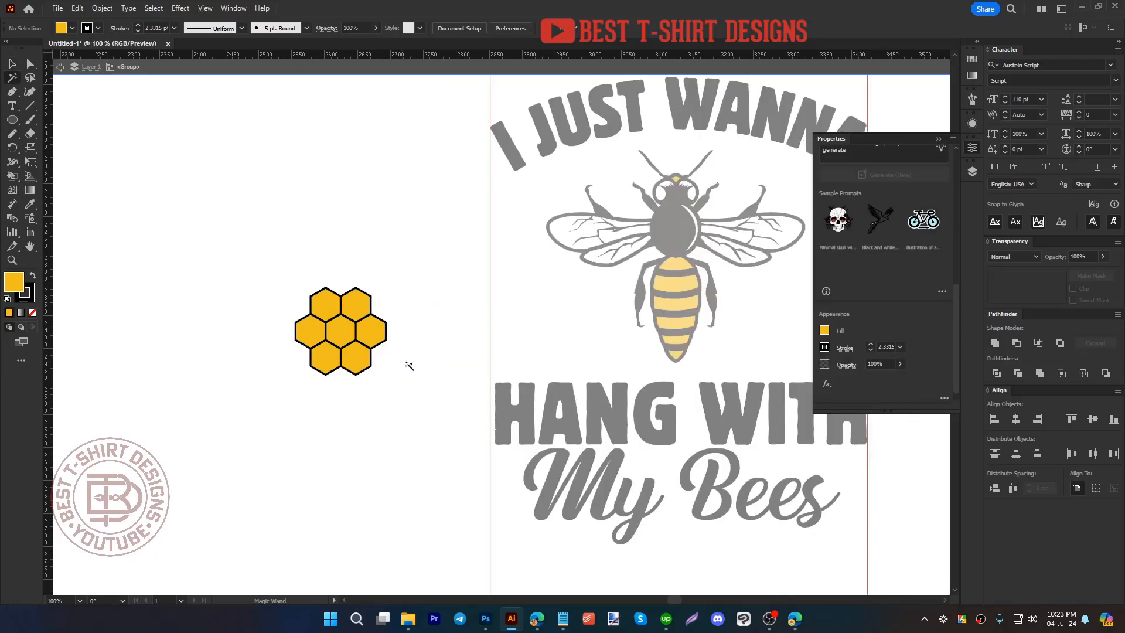
key(v)
click(339, 331)
double_click(409, 381)
Step: Isolate the honeycomb group, select its yellow fills with the Magic Wand, and delete them so only the black outlines remain
click(338, 330)
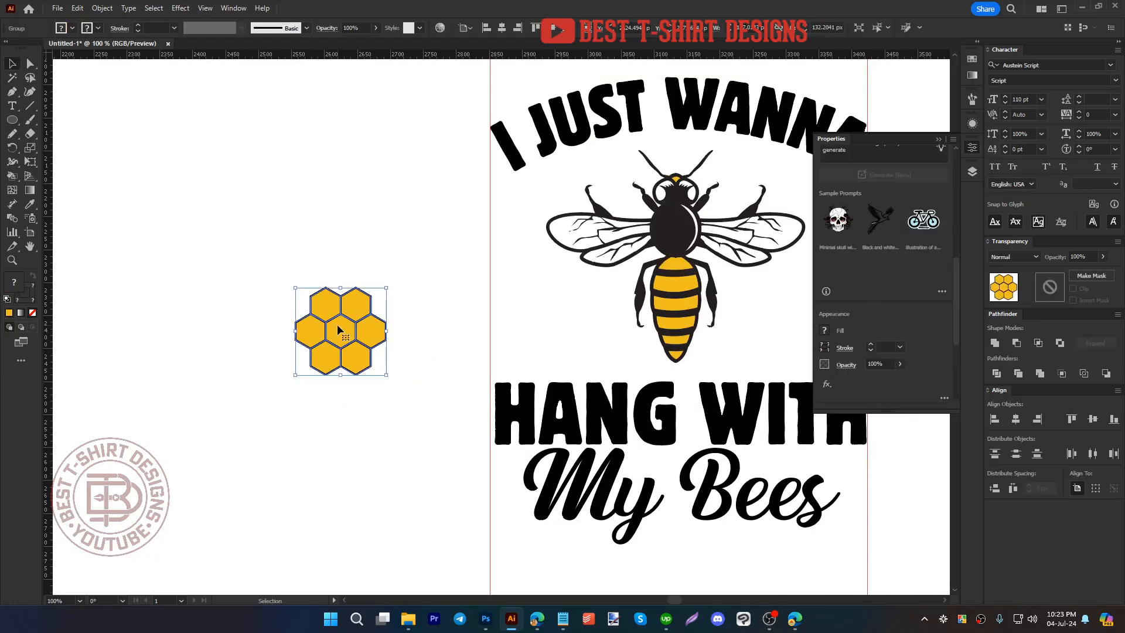
double_click(338, 330)
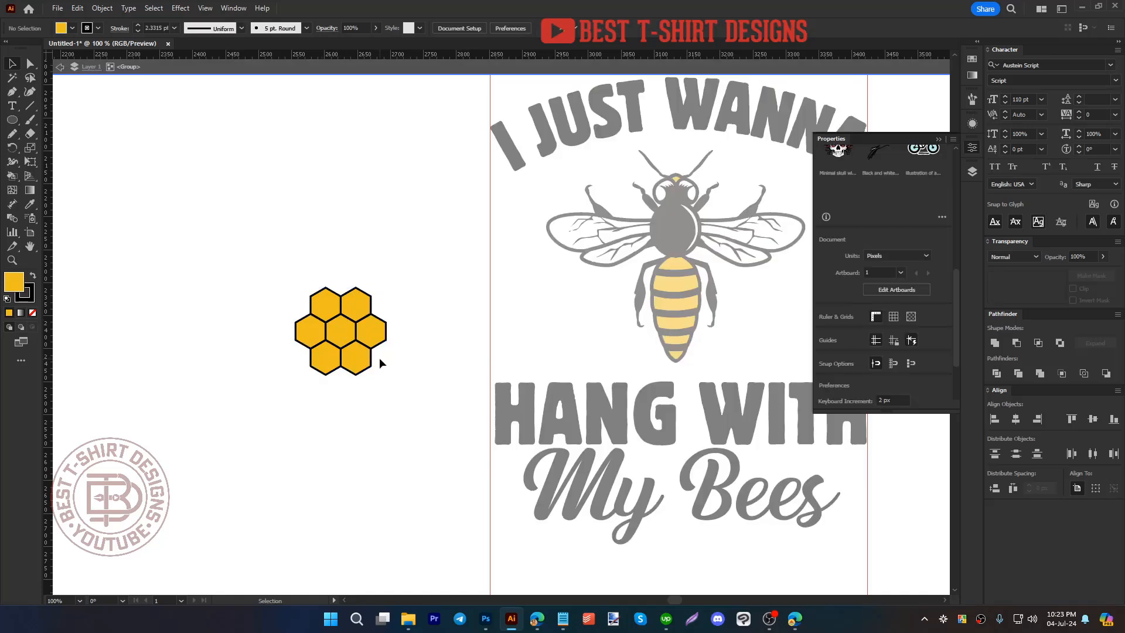
key(y)
click(339, 330)
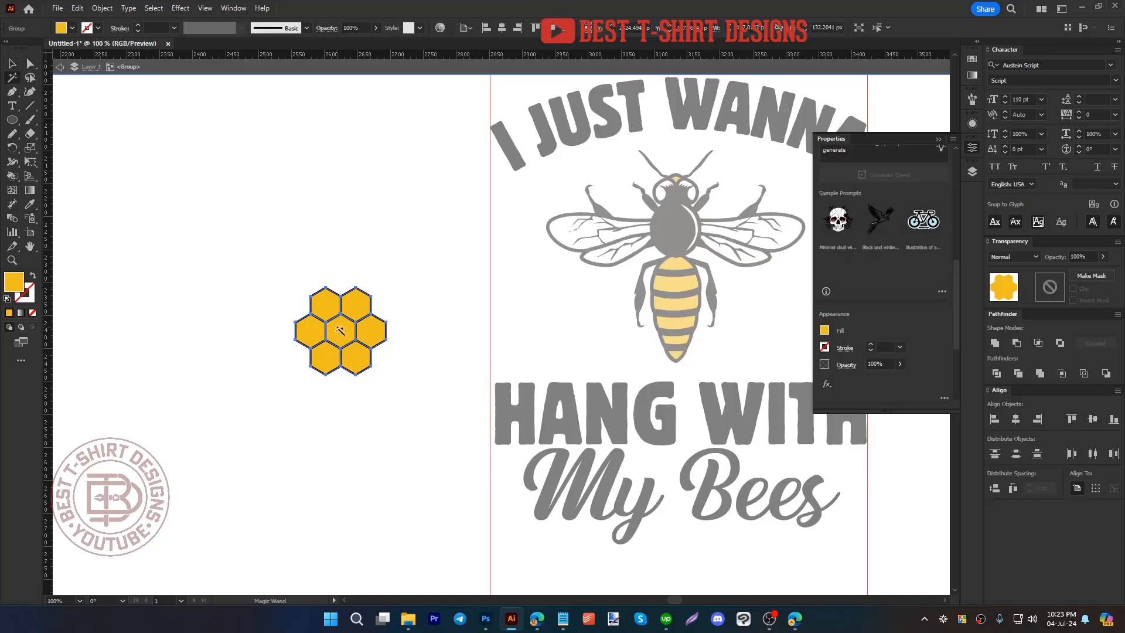
key(Delete)
key(v)
double_click(339, 331)
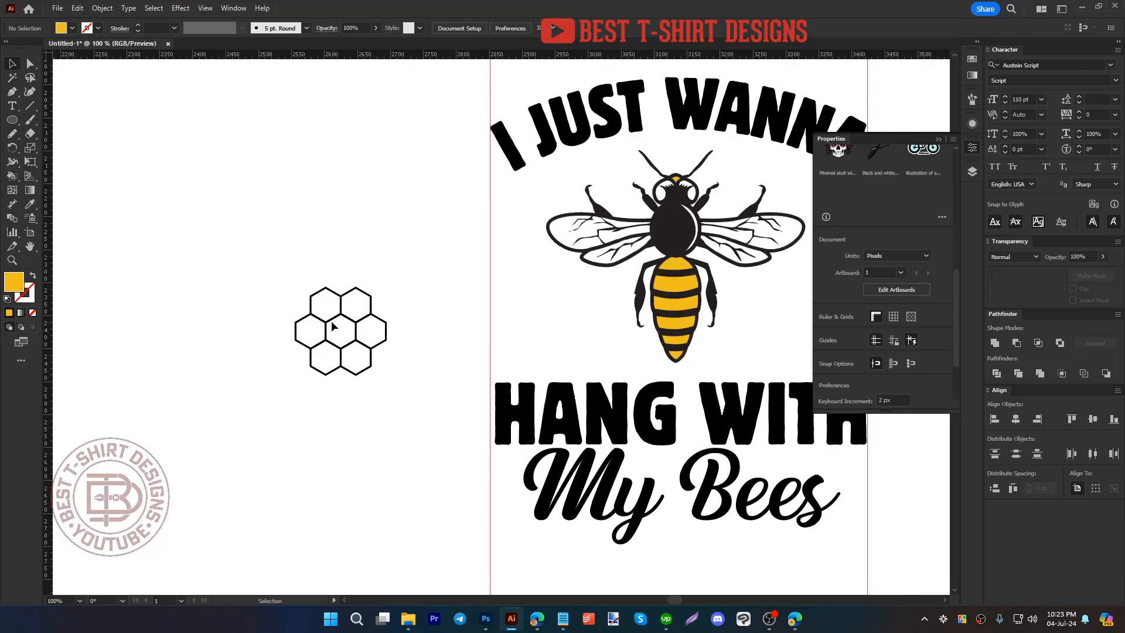
click(330, 321)
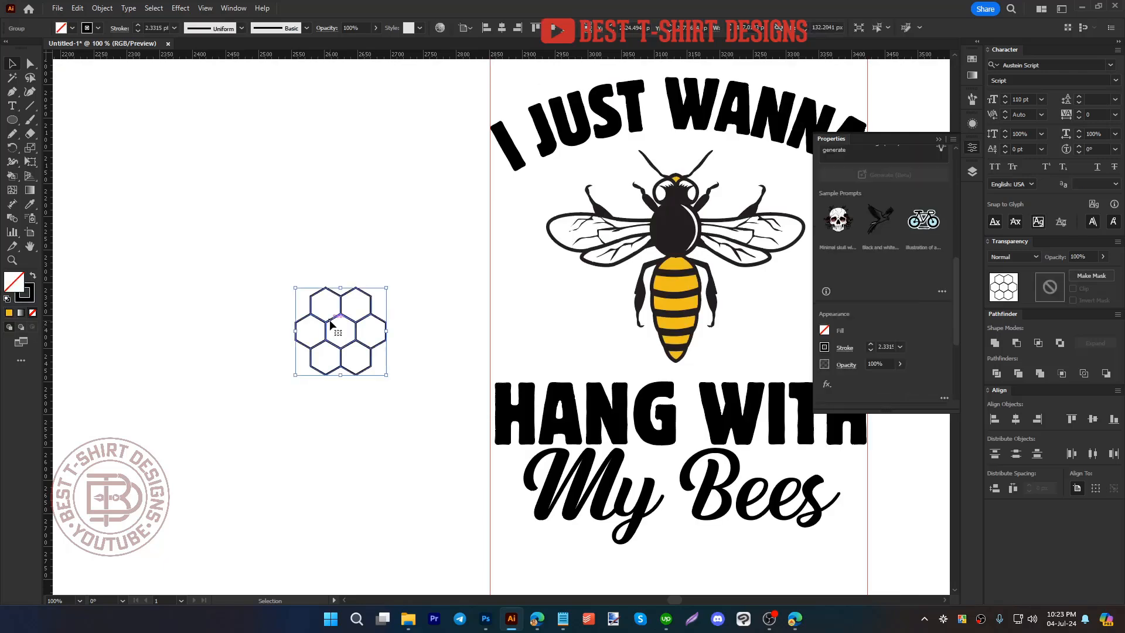
click(102, 8)
click(129, 165)
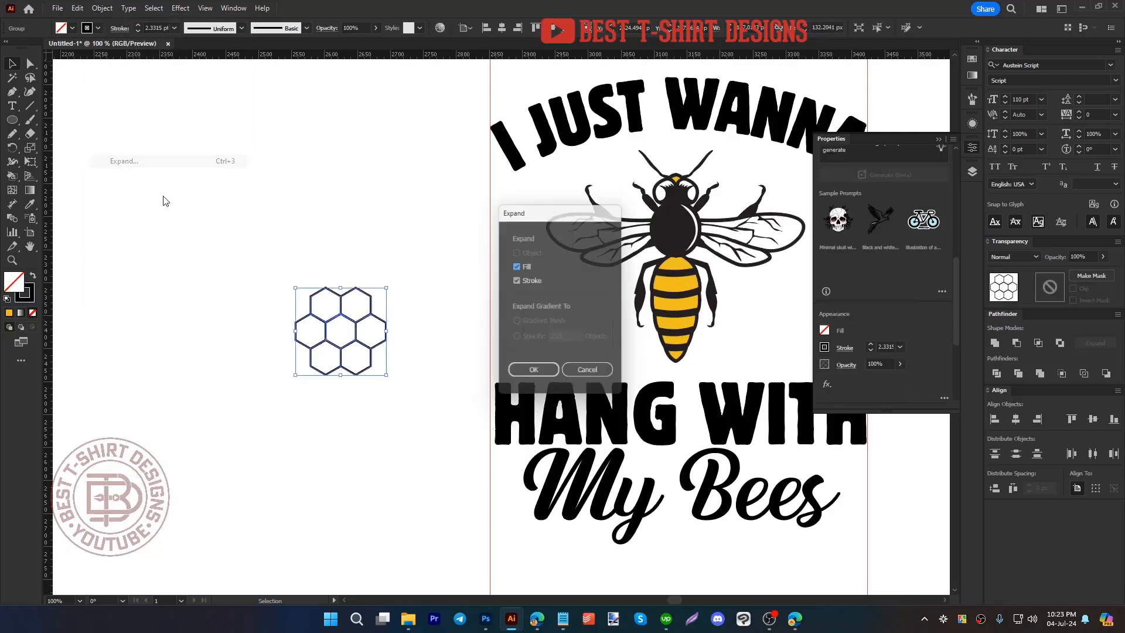
click(544, 377)
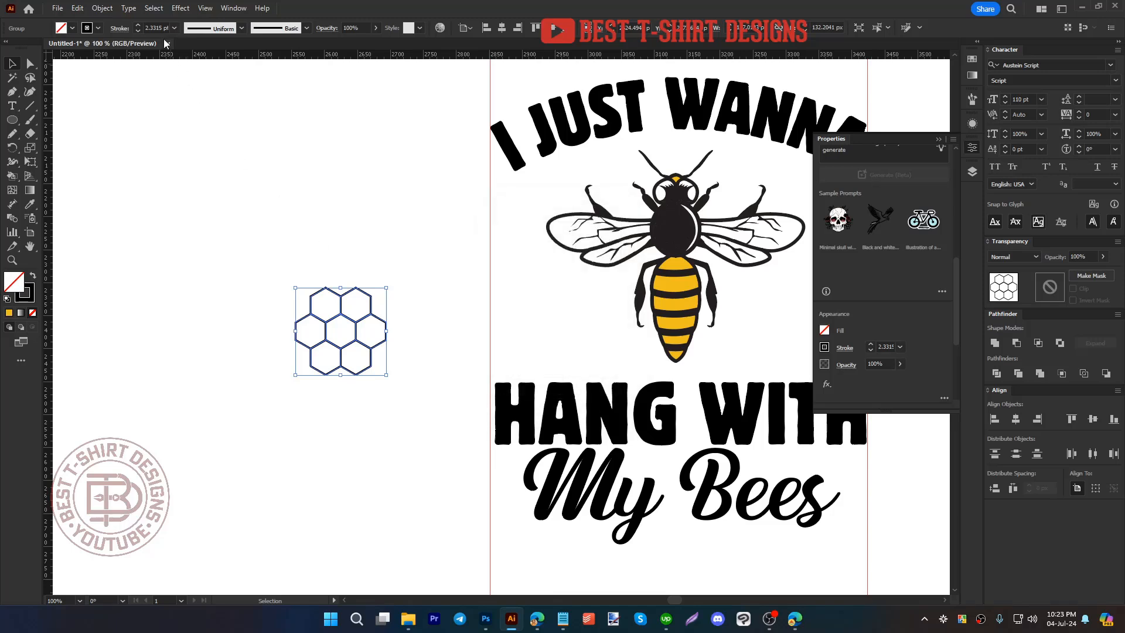
Step: Set the honeycomb's stroke weight to 4 pt and expand its fill and stroke into shapes
scroll(153, 30, up, 2)
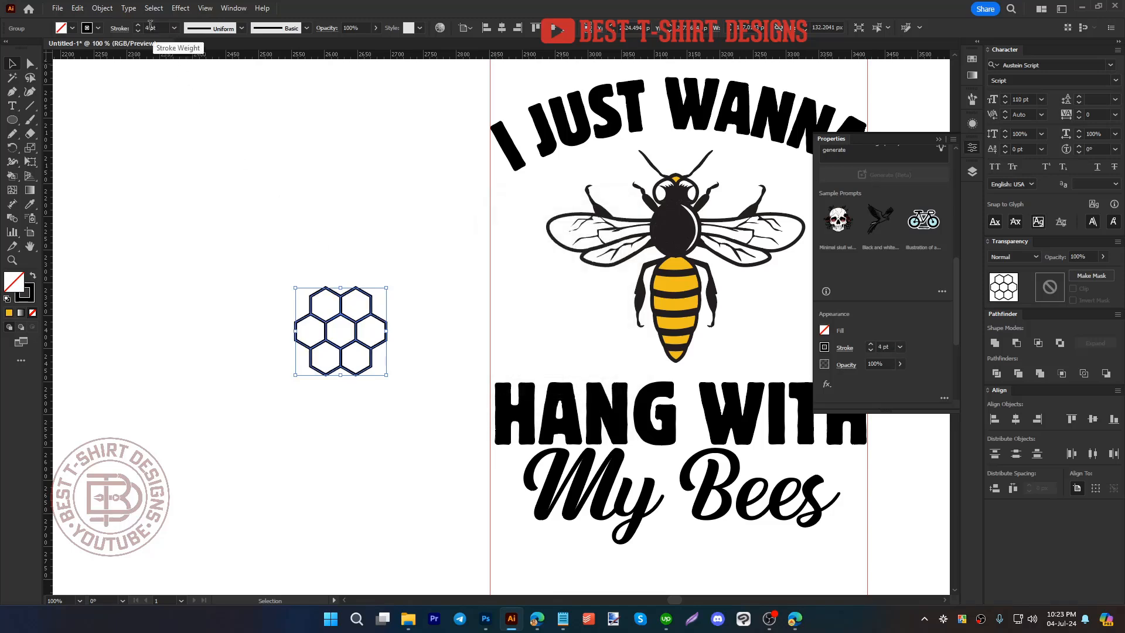
click(102, 8)
click(129, 165)
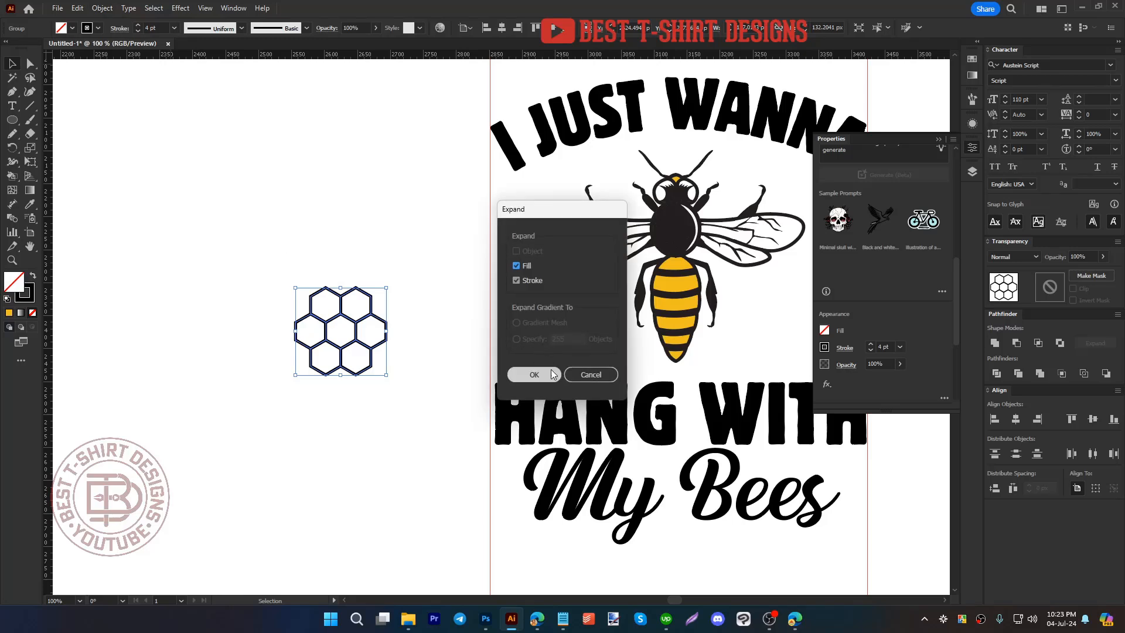
click(553, 375)
Step: Recolor the honeycomb outline with the bee's yellow using the Eyedropper
key(i)
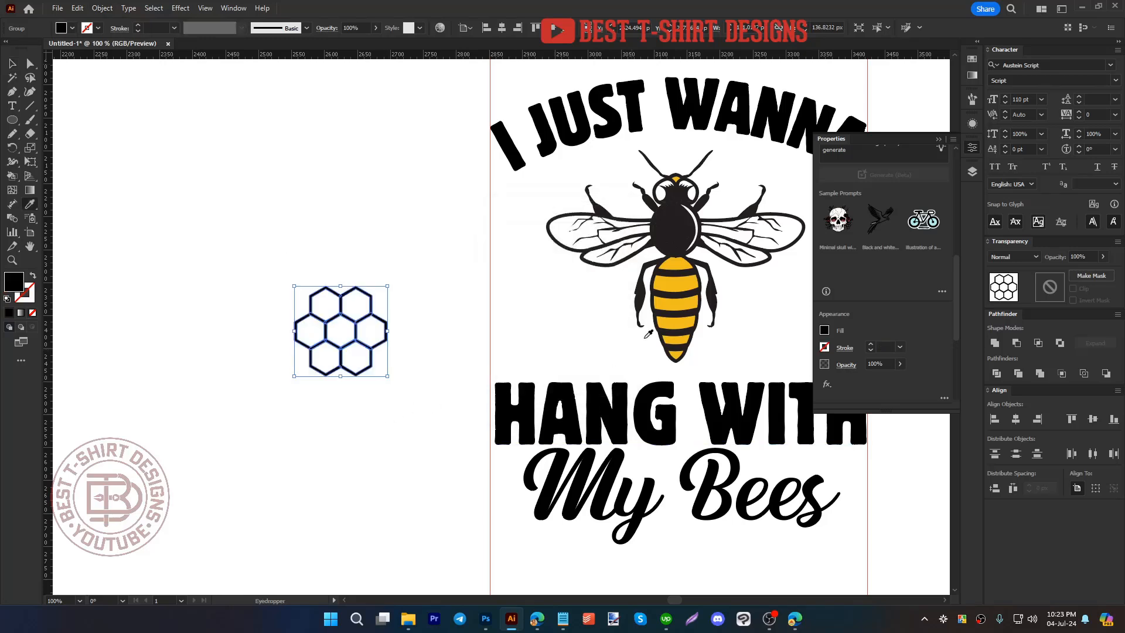
click(674, 282)
key(v)
click(384, 400)
Step: Place one honeycomb outline left of the bee's abdomen and a copy behind the bee's upper right wing
drag(361, 349, 636, 260)
click(607, 338)
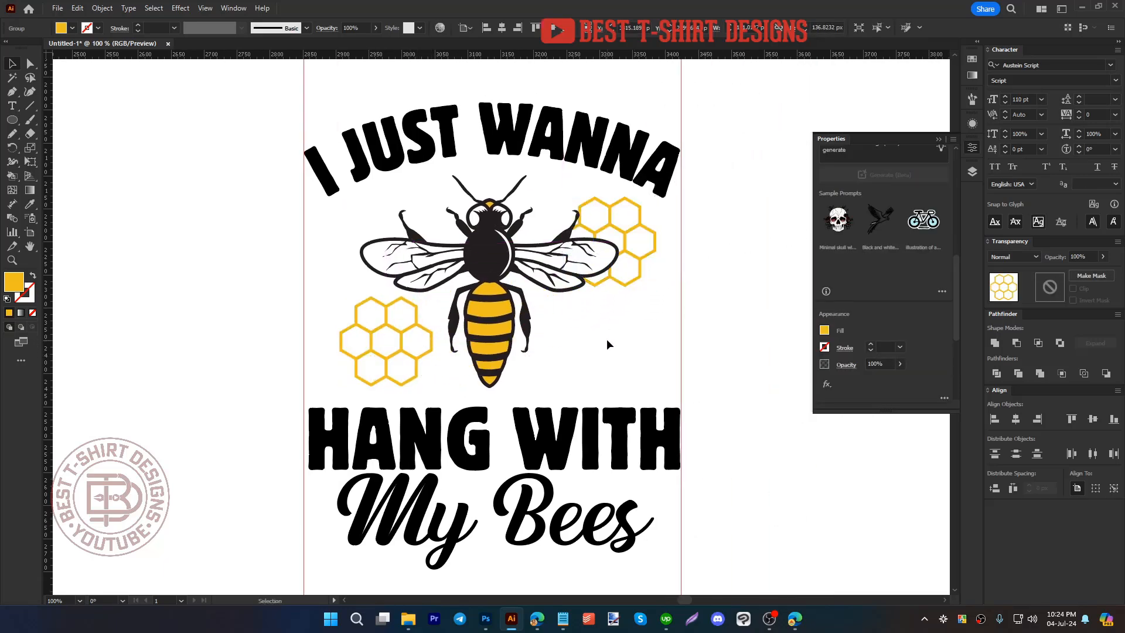
scroll(606, 354, up, 1)
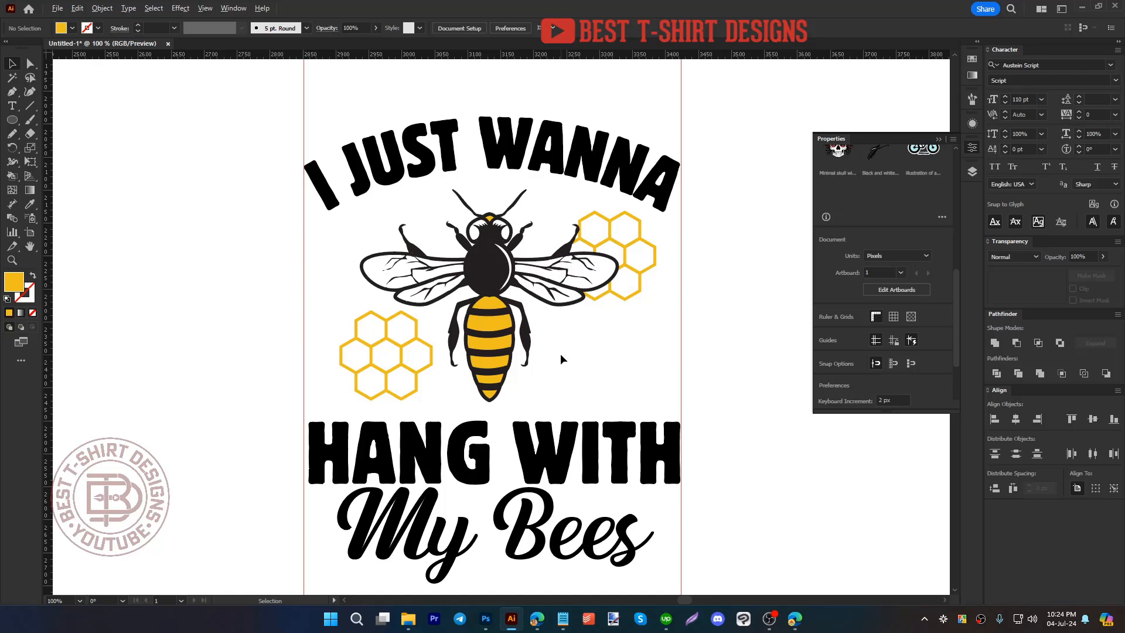
scroll(568, 353, down, 1)
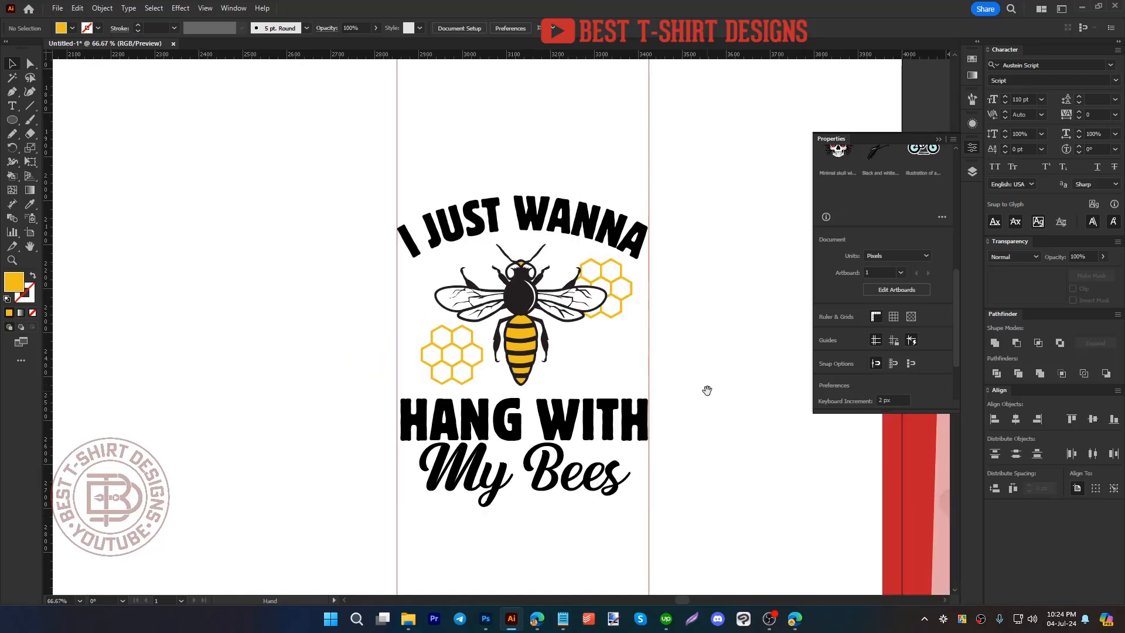
drag(708, 390, 686, 383)
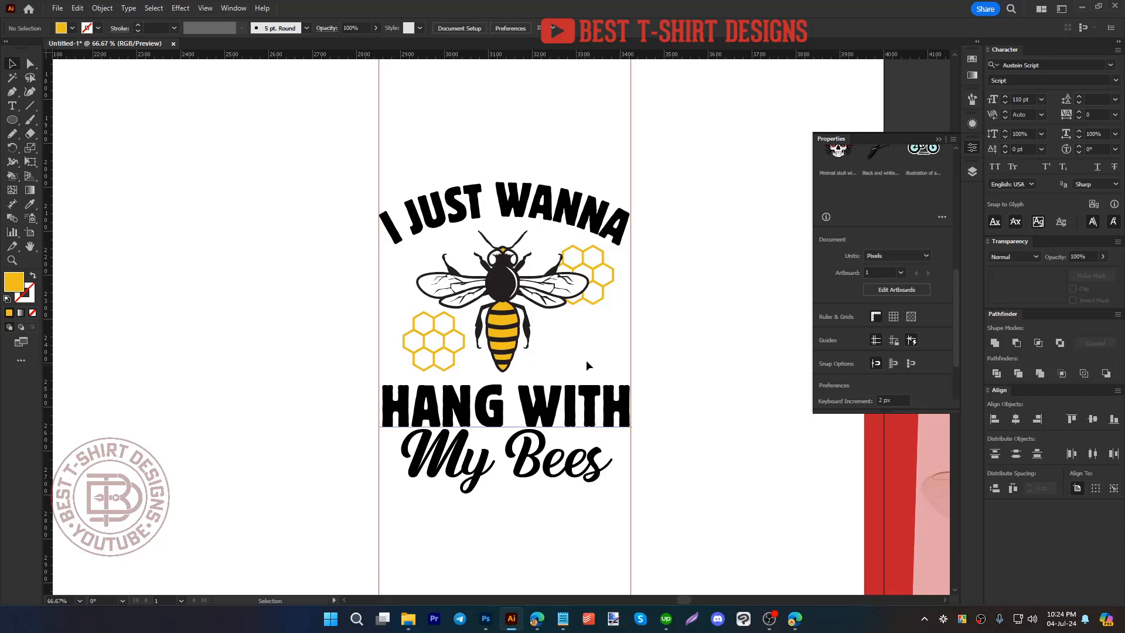
Step: Convert the "HANG WITH", "My Bees" and arched "I JUST WANNA" lettering to outlines
click(574, 416)
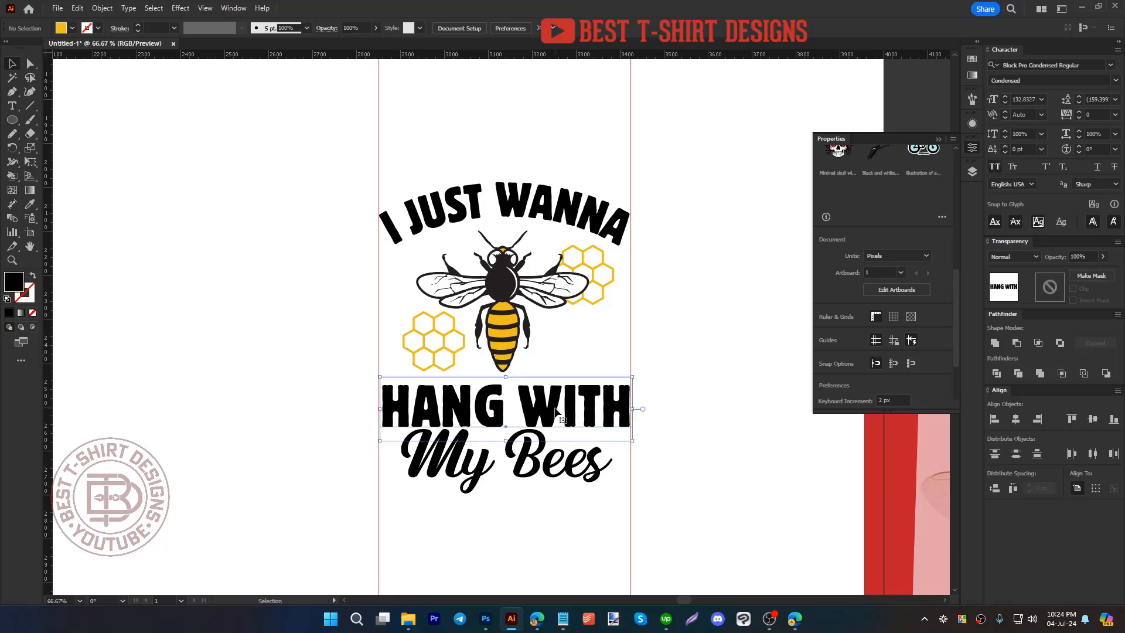
right_click(532, 461)
click(586, 278)
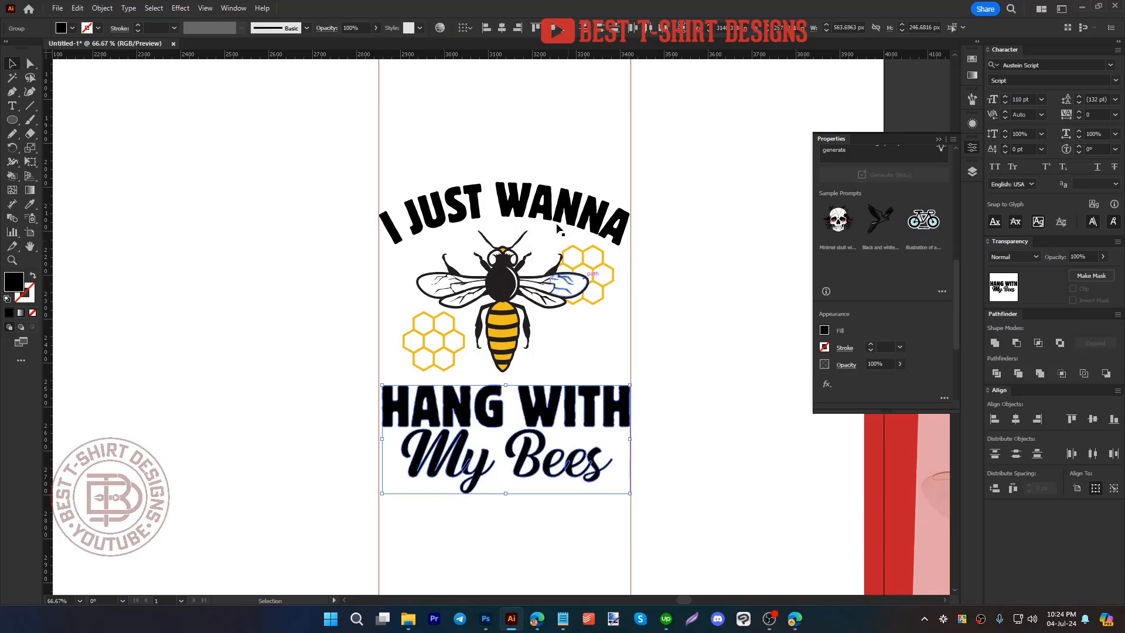
right_click(549, 214)
click(593, 371)
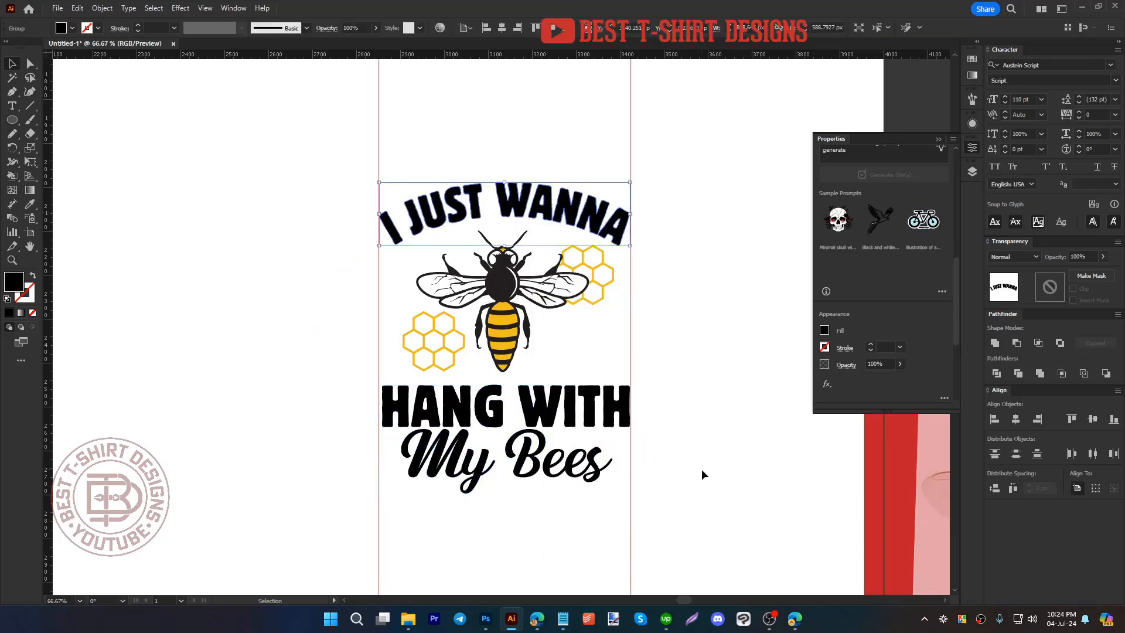
click(702, 469)
Step: Enlarge "My Bees" slightly from its center and nudge it up against "HANG WITH"
click(512, 485)
drag(508, 494, 509, 501)
key(Up)
key(Up)
key(Up)
key(Up)
key(Up)
key(Up)
key(Up)
key(Up)
key(Up)
key(Up)
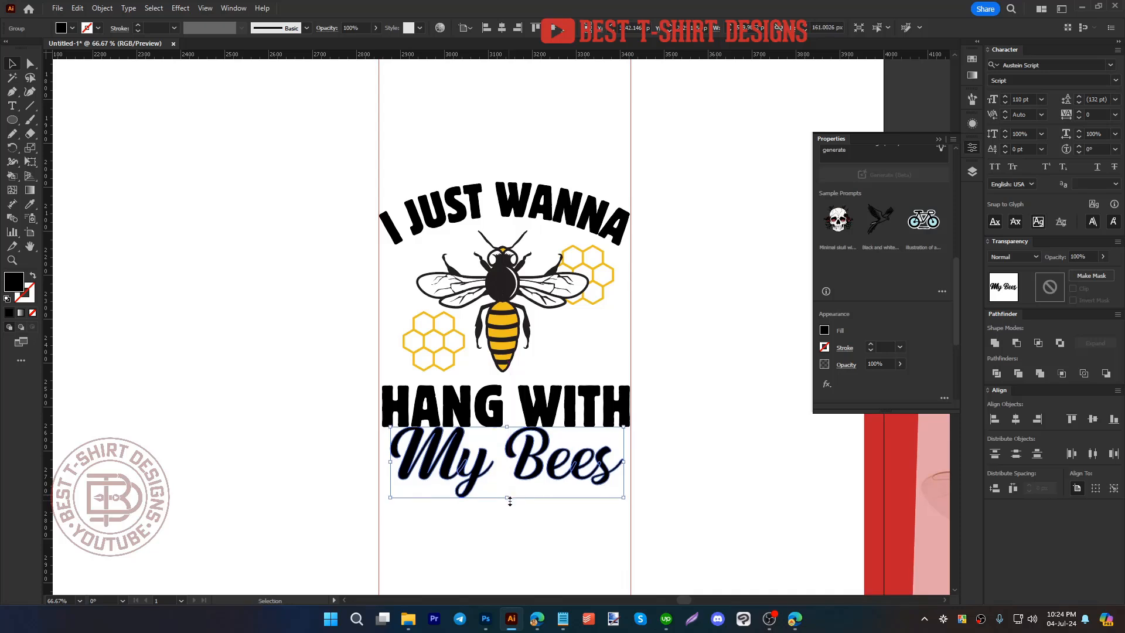
click(509, 502)
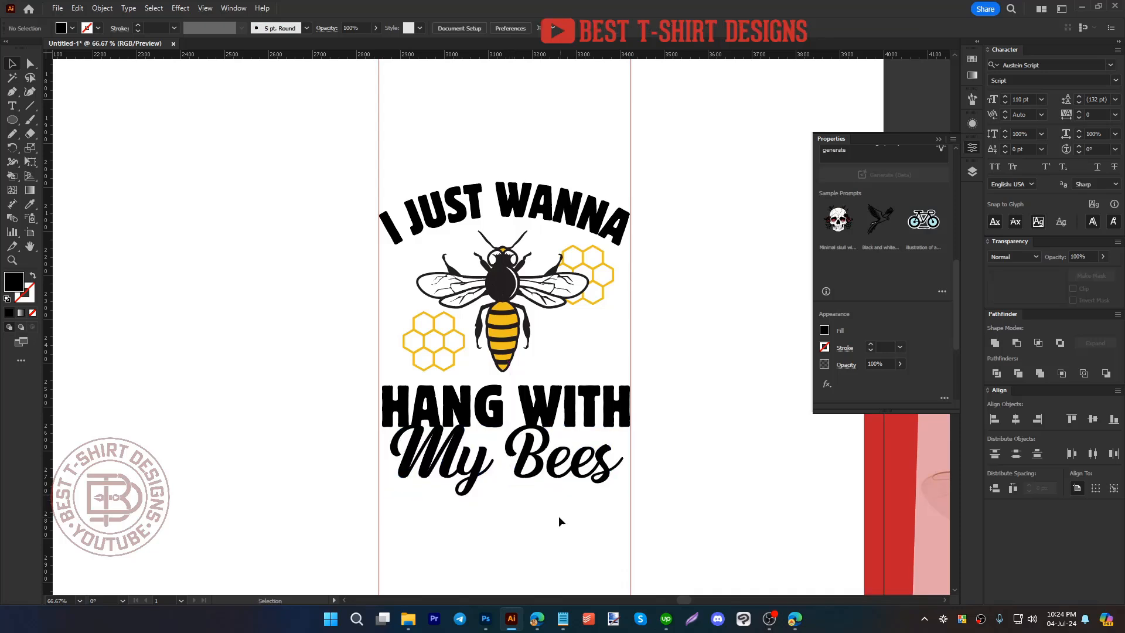
Step: Apply Offset Path to "My Bees" with a 6 px offset and Miter joins
scroll(536, 510, up, 1)
key(a)
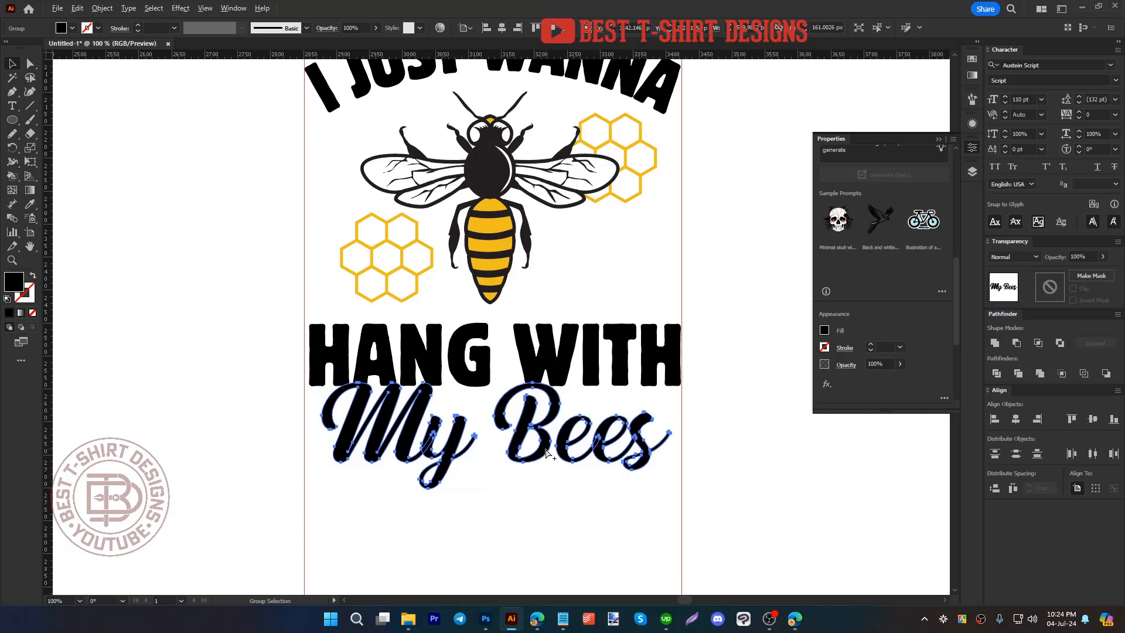
key(v)
click(102, 8)
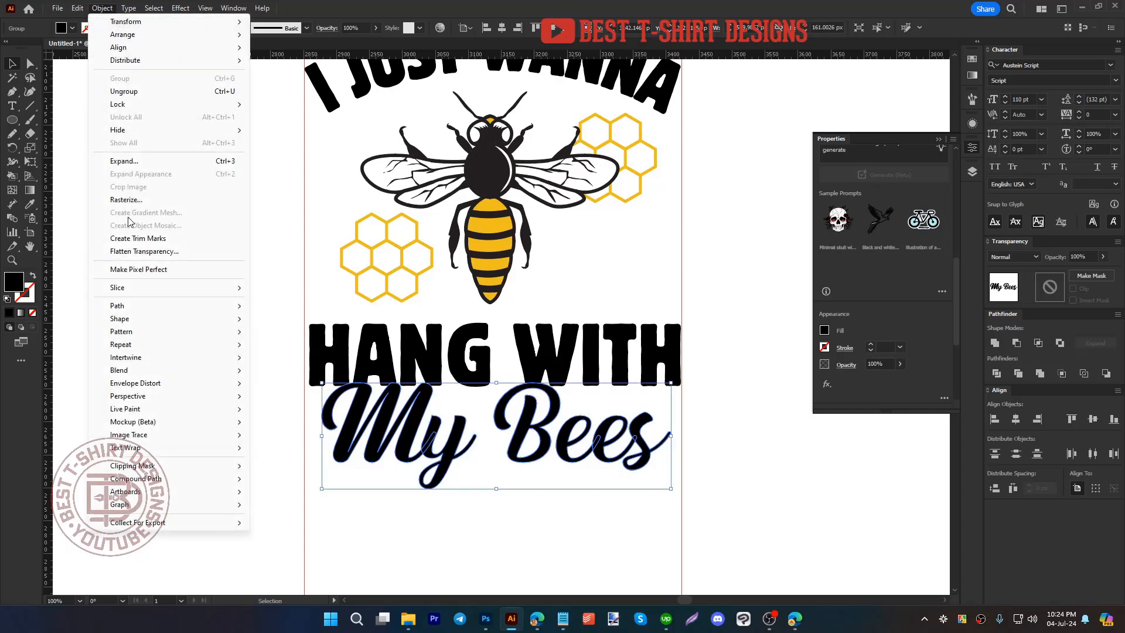
mouse_move(136, 306)
click(316, 350)
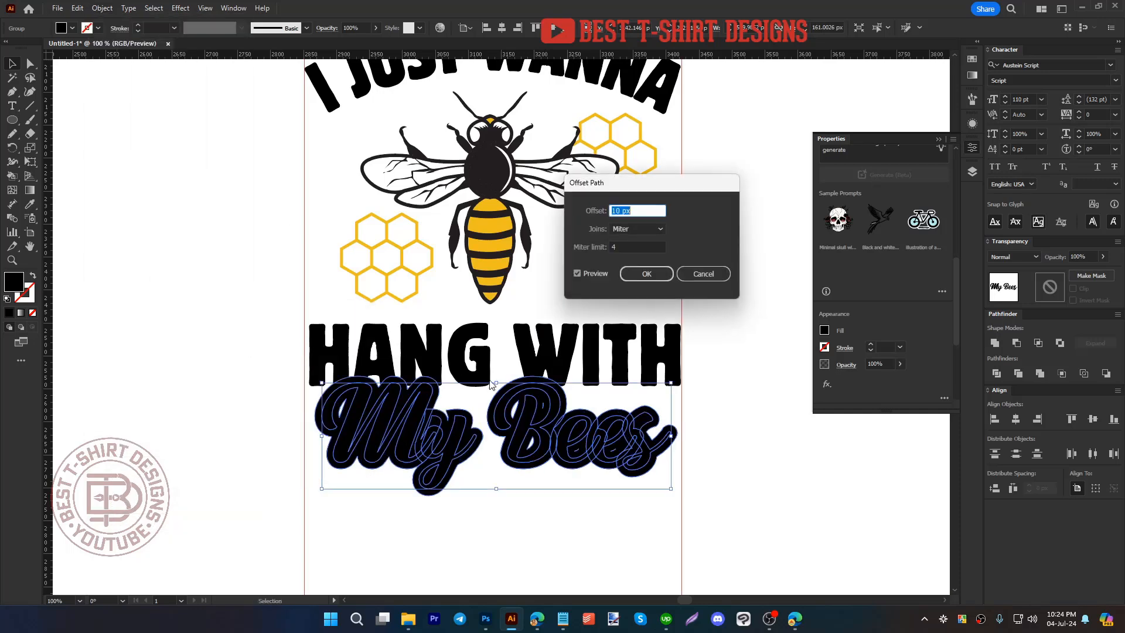
scroll(631, 211, down, 4)
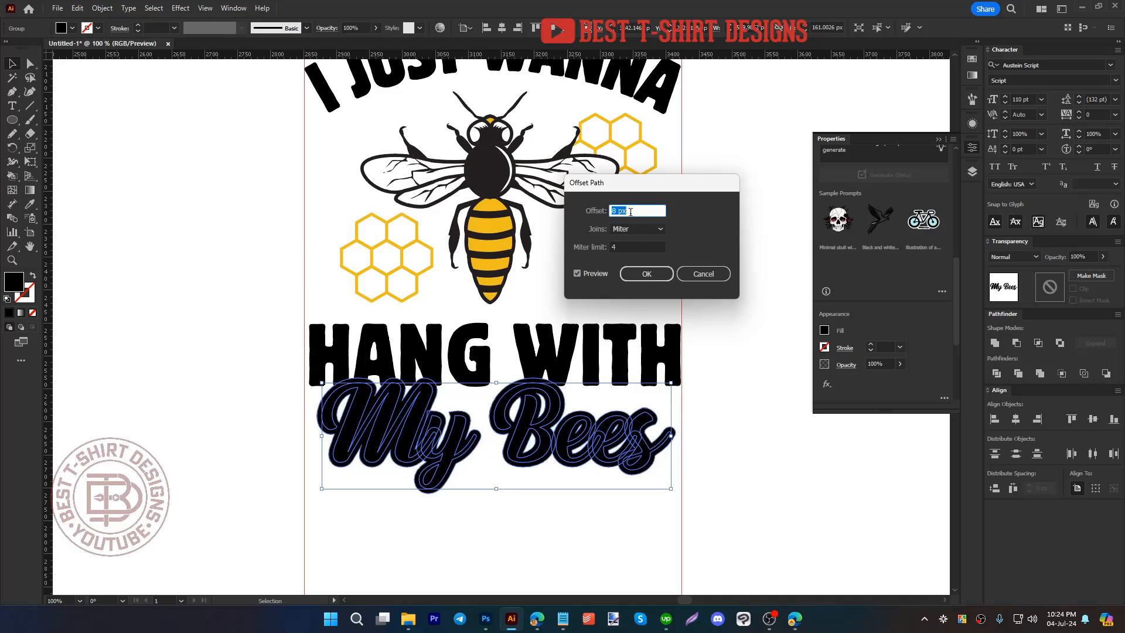
click(645, 274)
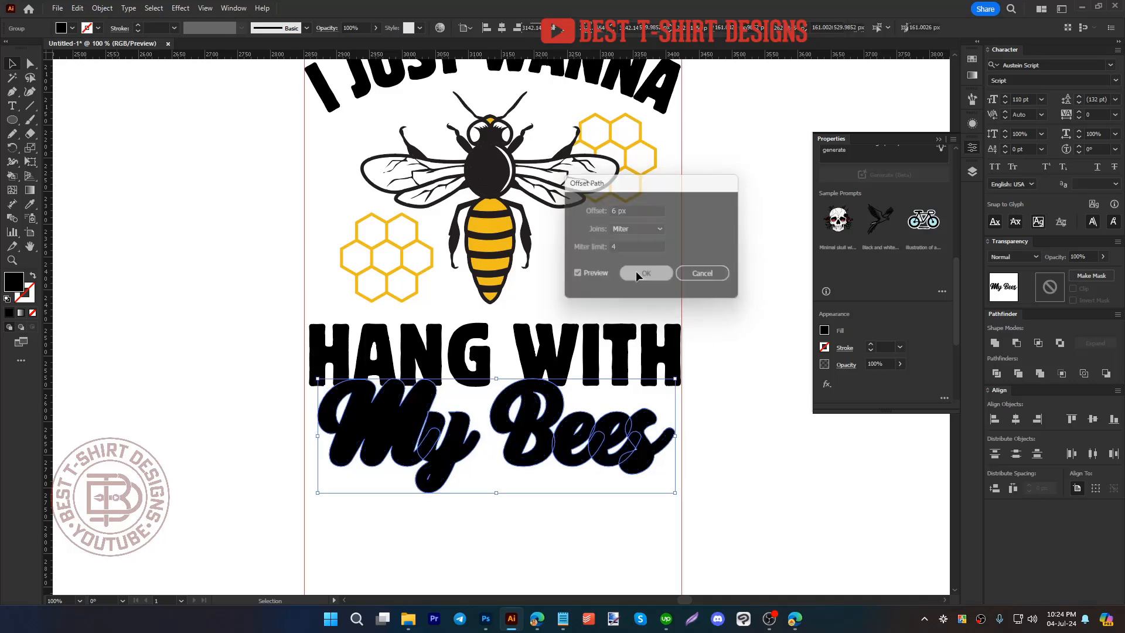
Step: Add an opacity mask with Clip off to "HANG WITH" and paste the 6 px "My Bees" offset outline in place inside it
click(636, 275)
click(589, 354)
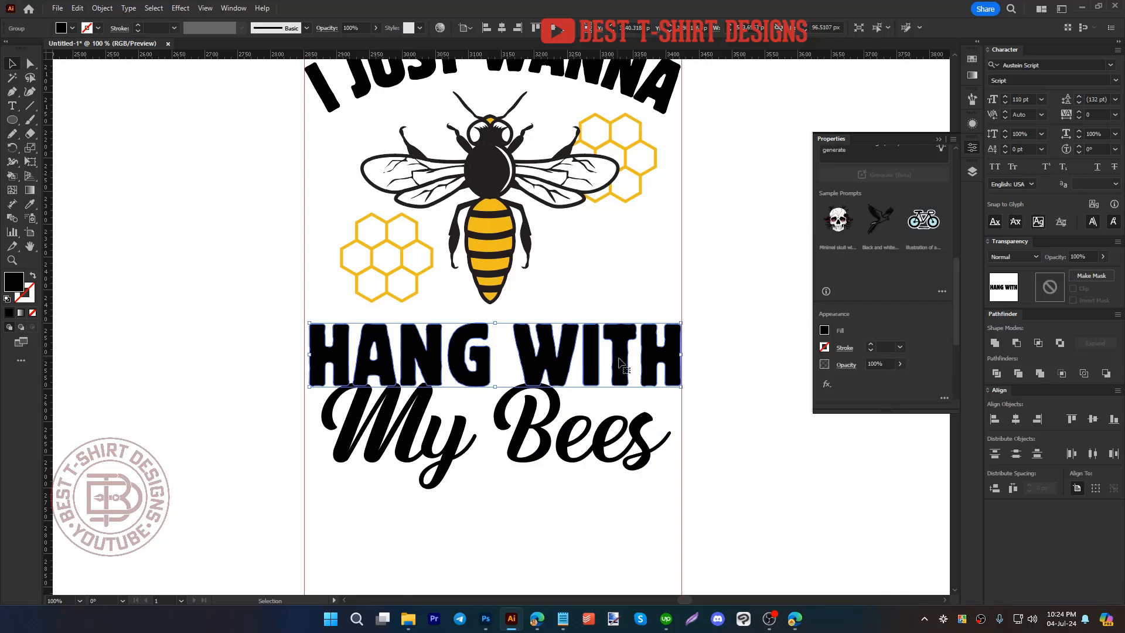
click(1049, 287)
click(1083, 290)
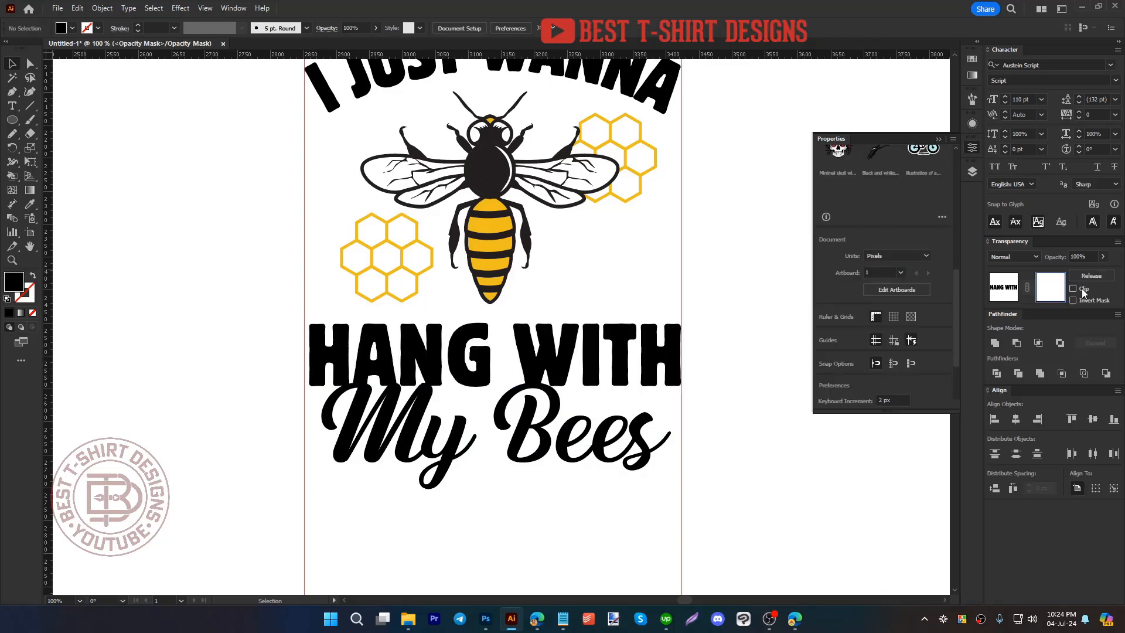
key(ctrl+f)
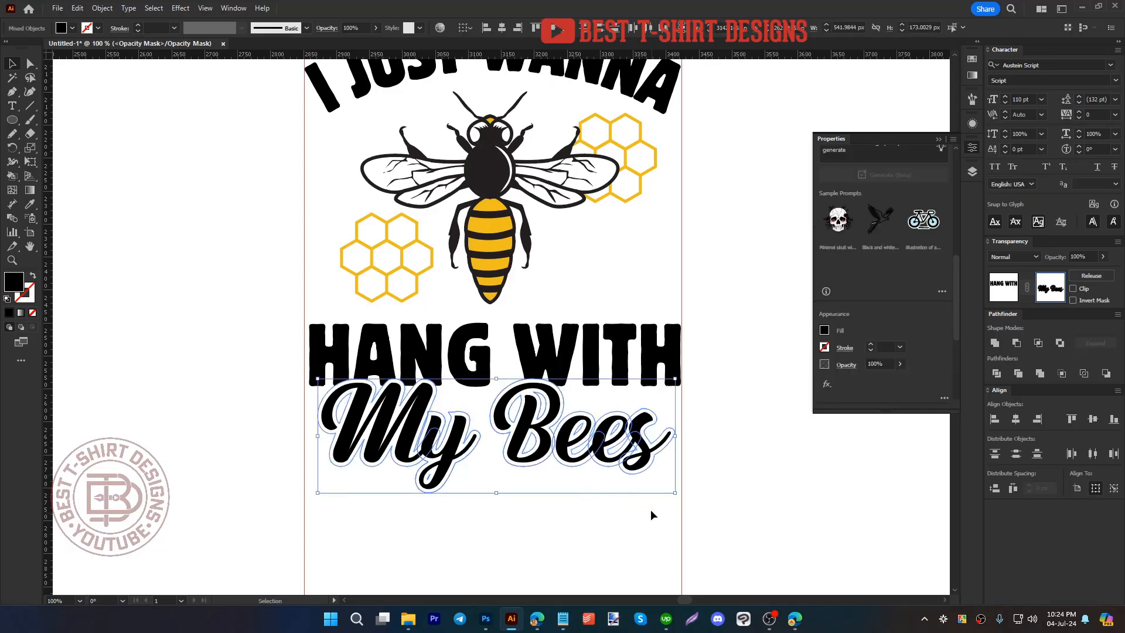
Step: Fill the "My Bees" outline in the mask with black 000000 and return to editing the artwork
double_click(14, 282)
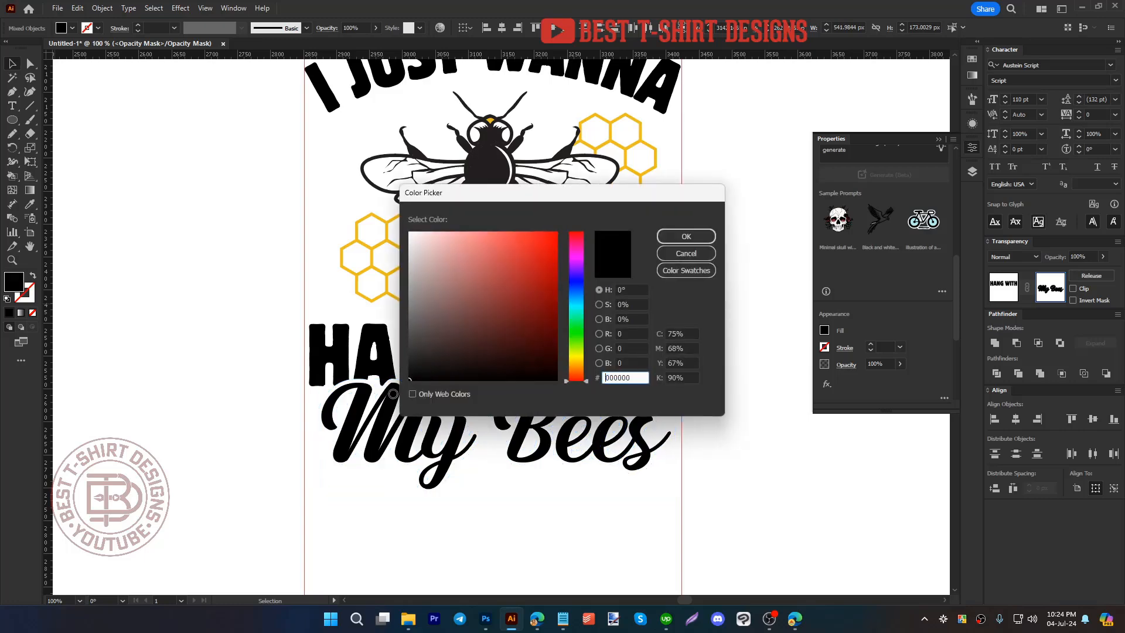
click(695, 230)
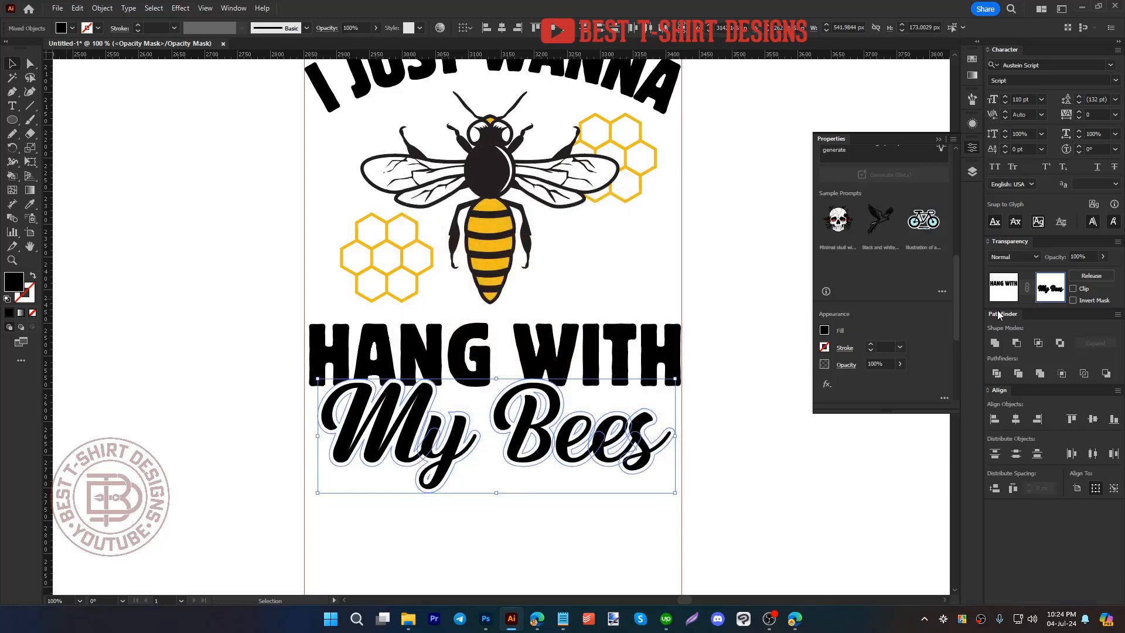
click(1007, 284)
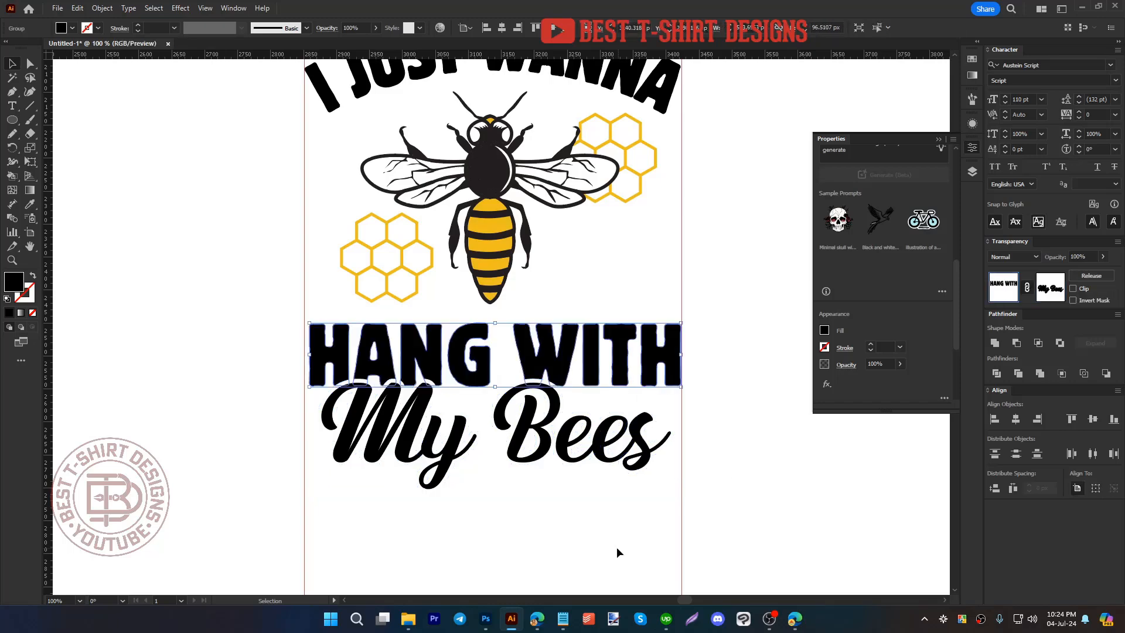
click(535, 538)
Step: Draw a black rectangle around the whole design and send it to the back as a background
key(ctrl+minus)
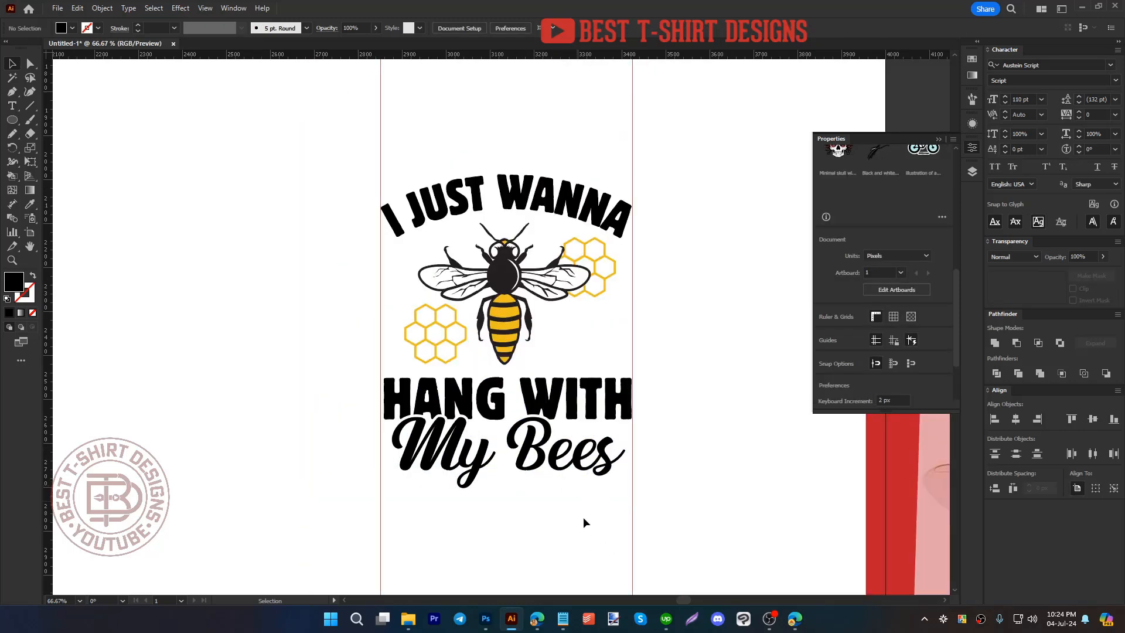
scroll(584, 521, up, 1)
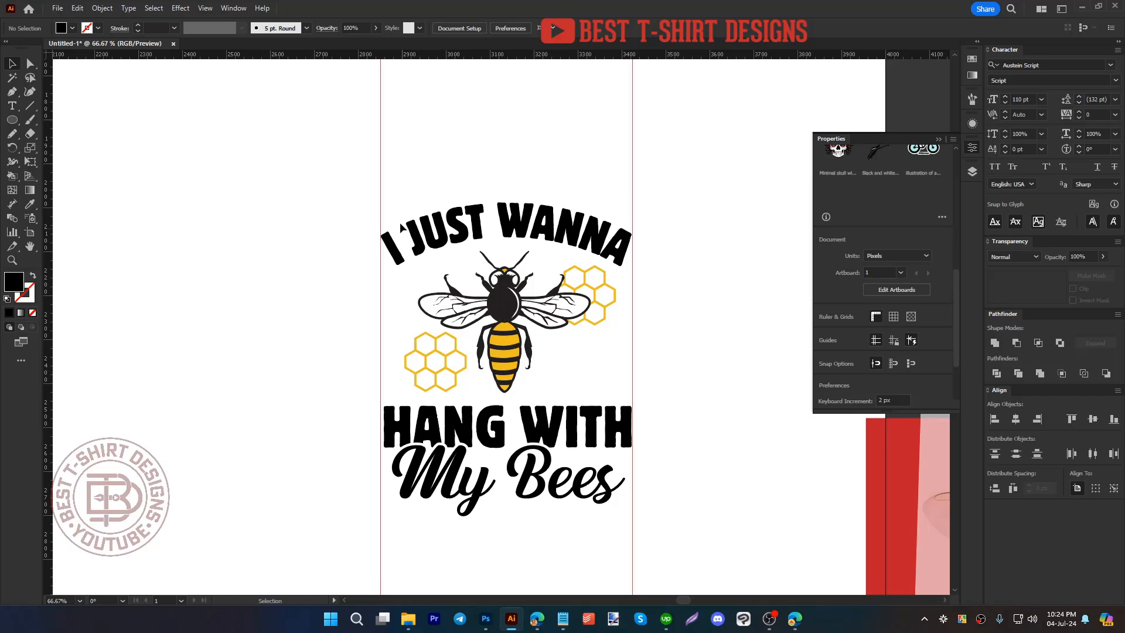
key(m)
drag(356, 166, 664, 544)
key(ctrl+shift+bracketleft)
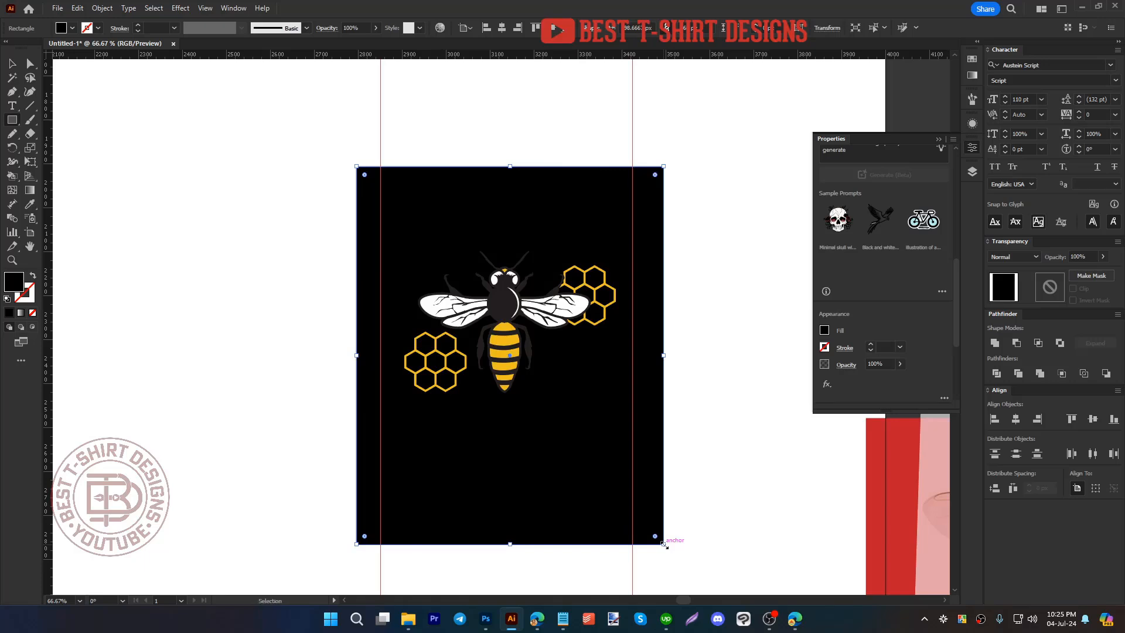
key(ctrl+shift+a)
key(v)
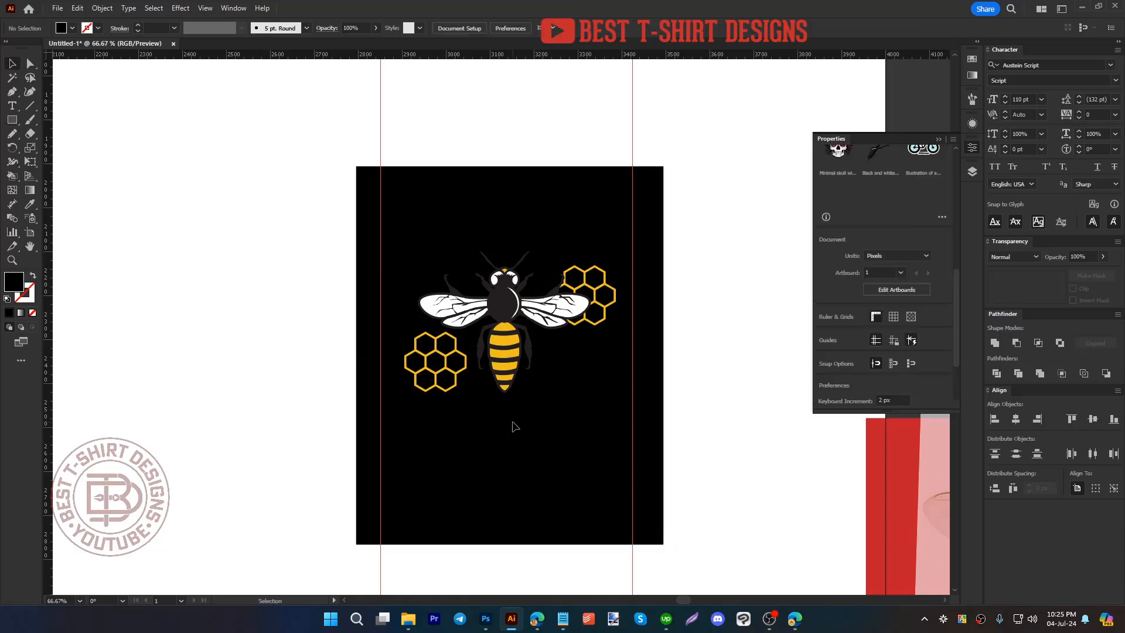
Step: Recolor "HANG WITH" and "My Bees" with the yellow sampled from the bee's abdomen
click(494, 476)
shift+click(478, 431)
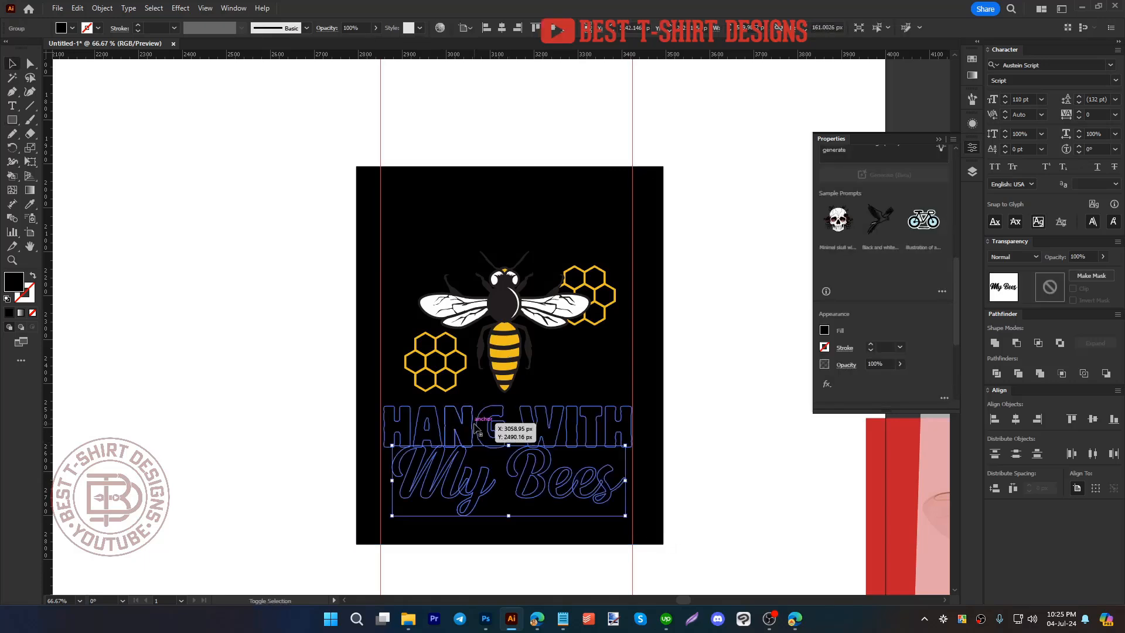
key(ctrl+g)
key(i)
click(500, 342)
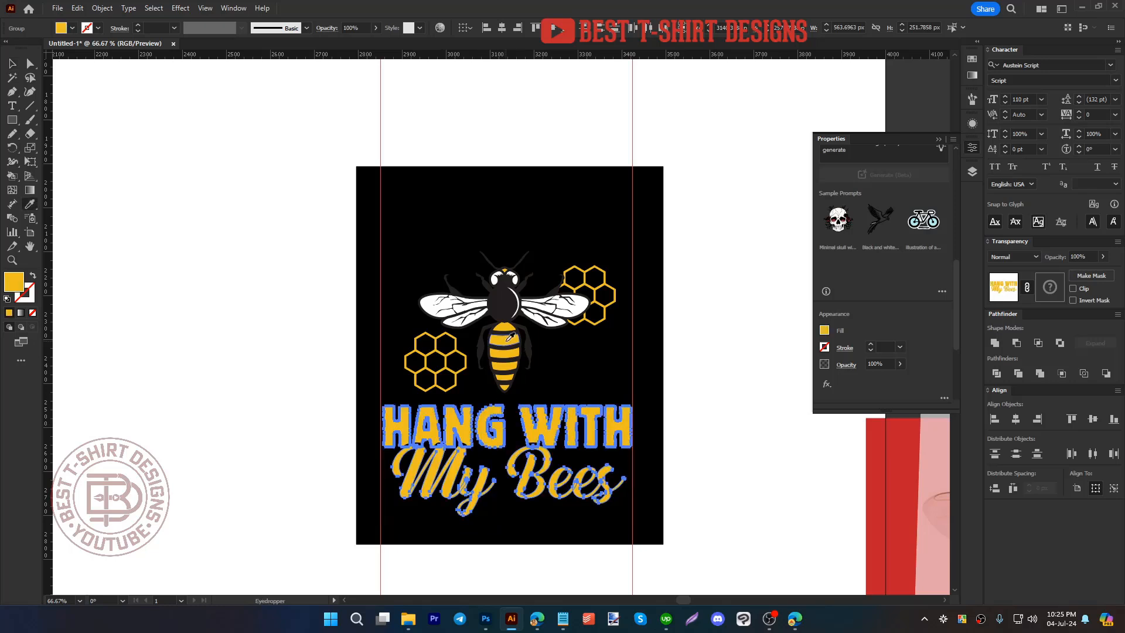
Step: Recolor "HANG WITH" with the white sampled from the bee's wing
key(v)
click(626, 382)
click(598, 411)
key(i)
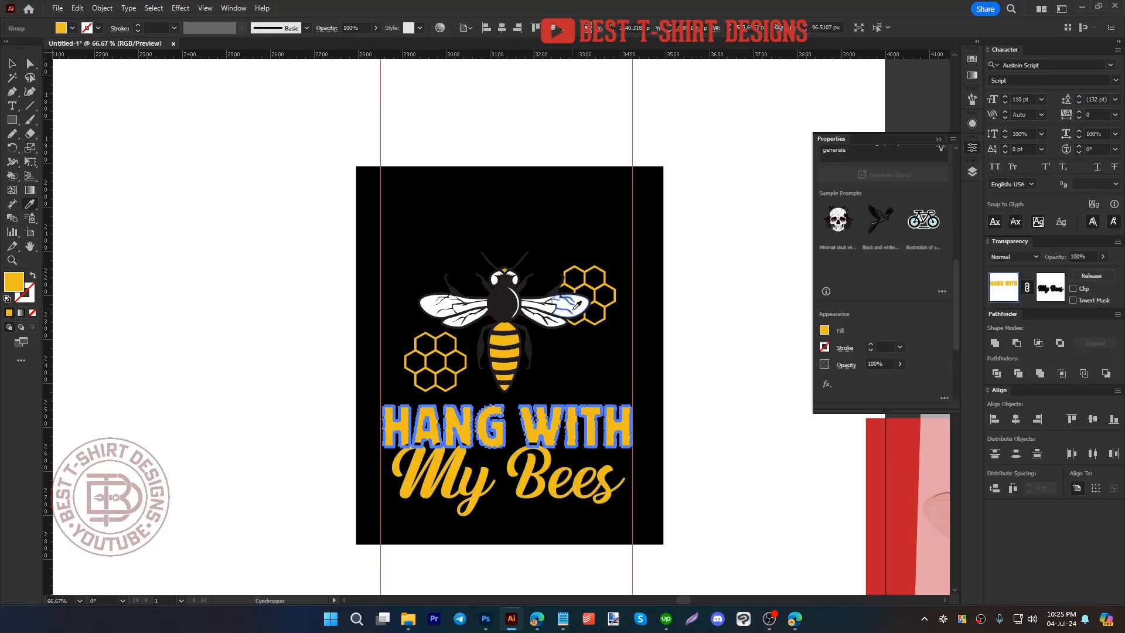
click(568, 305)
Step: Recolor the arched "I JUST WANNA" lettering with the yellow of "My Bees"
key(v)
click(534, 229)
key(i)
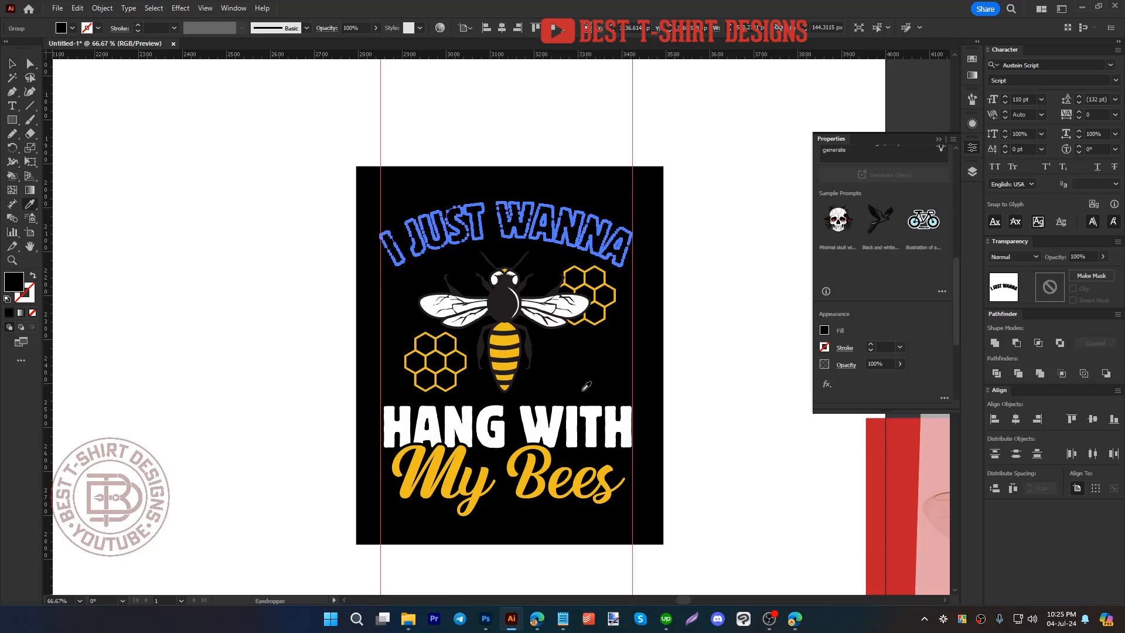
click(591, 466)
key(v)
click(716, 449)
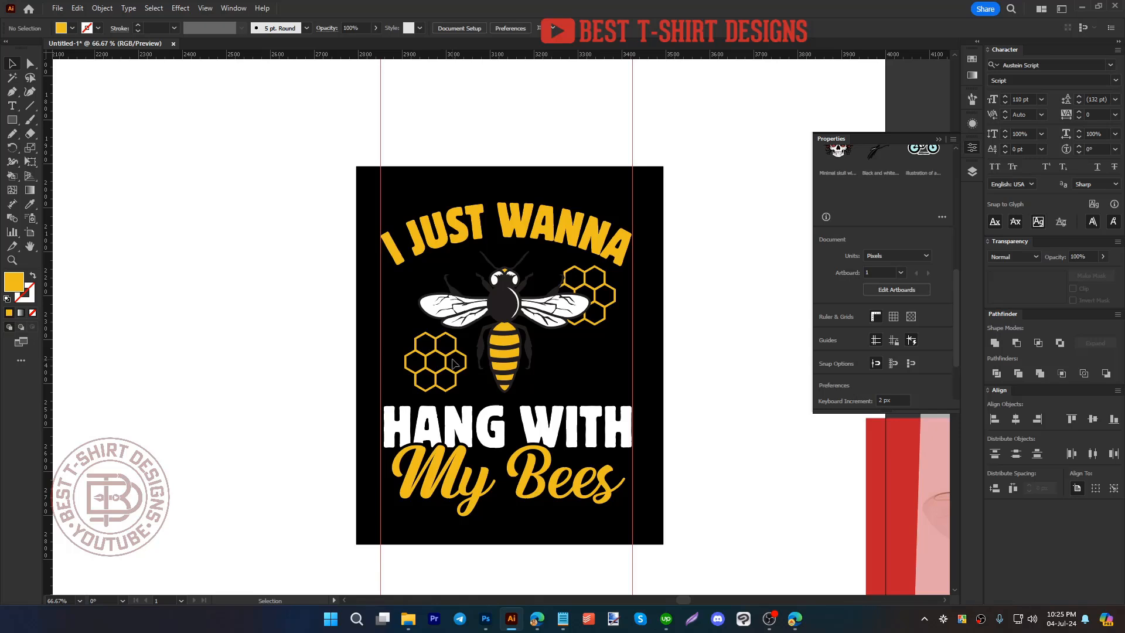
Step: Place a spare honeycomb beside the black background and arrange two honeycomb pairs, each about 317 px wide, behind the bee above and below its wings
drag(454, 361, 734, 378)
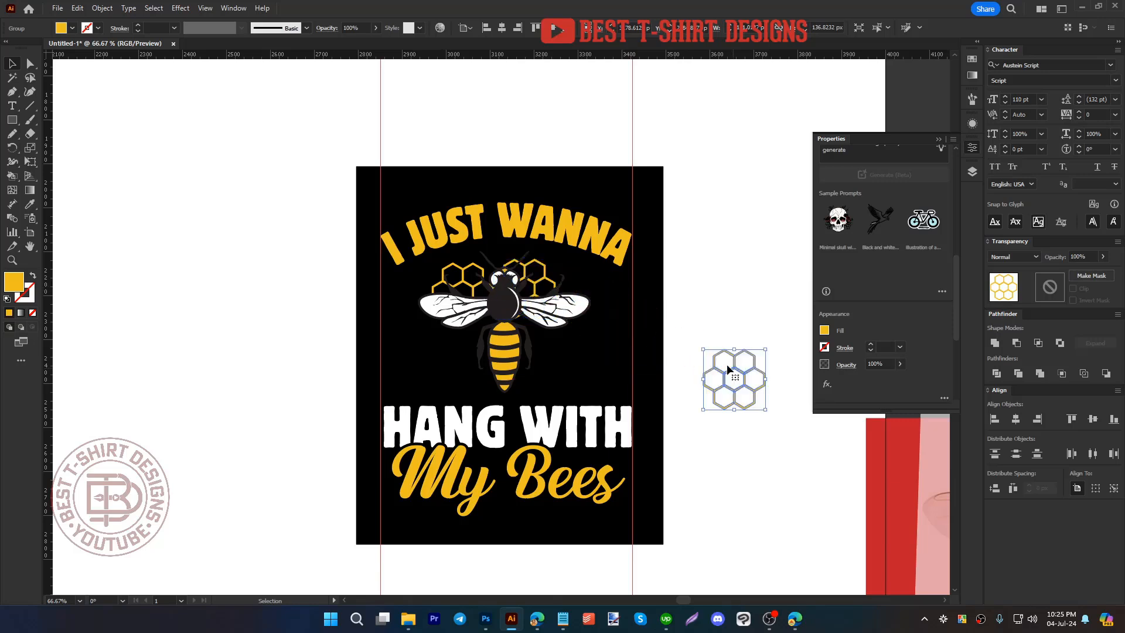
click(553, 281)
shift+click(460, 287)
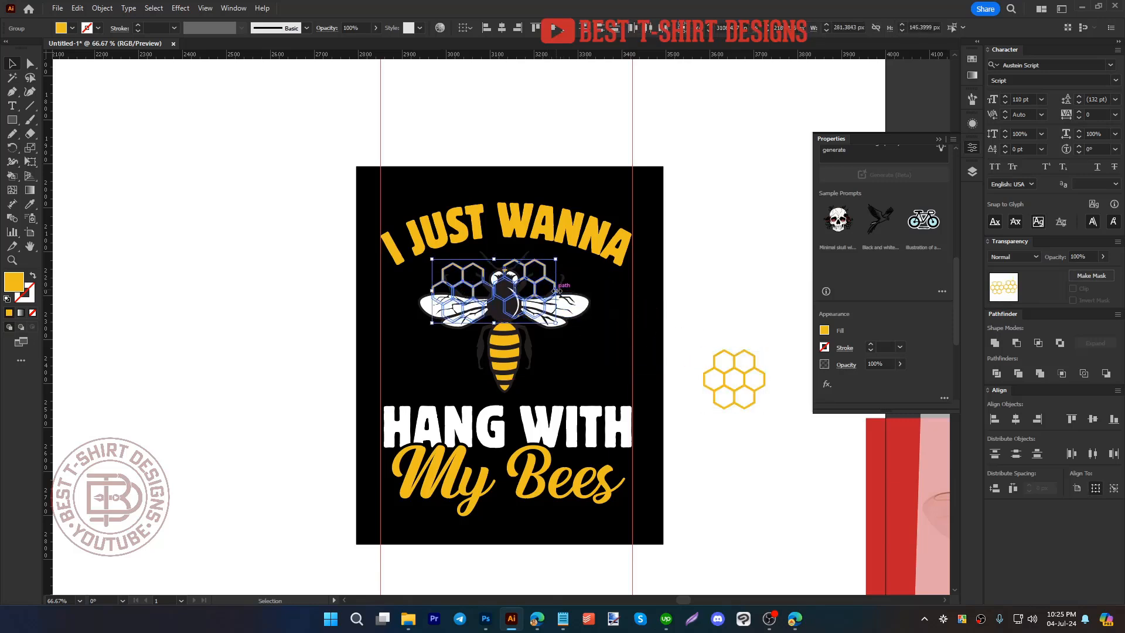
drag(555, 291, 563, 347)
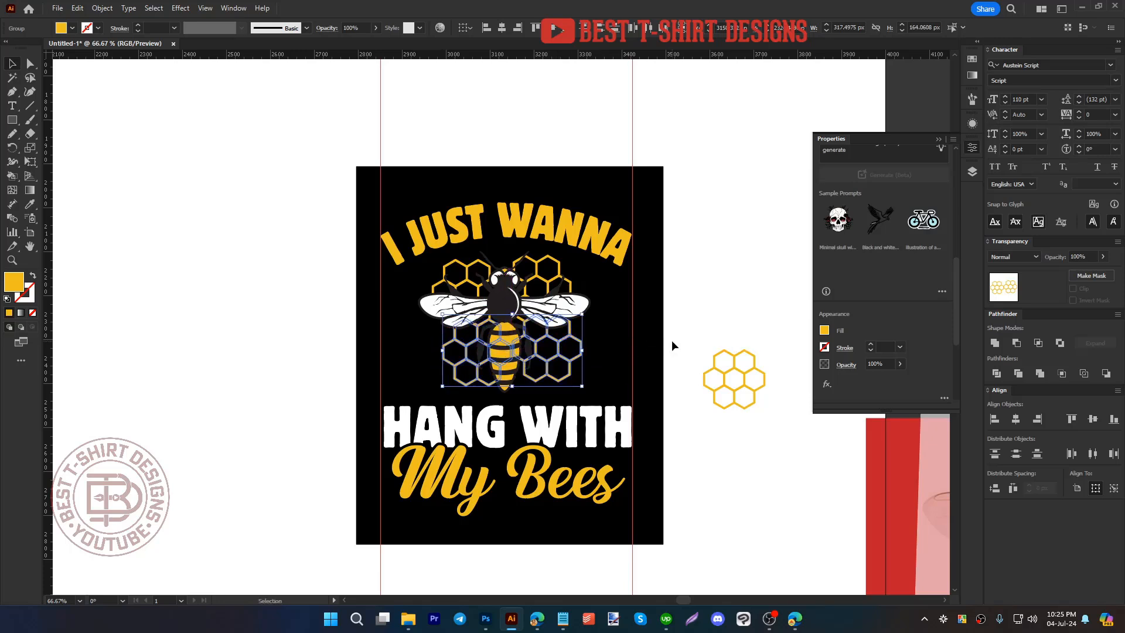
click(672, 340)
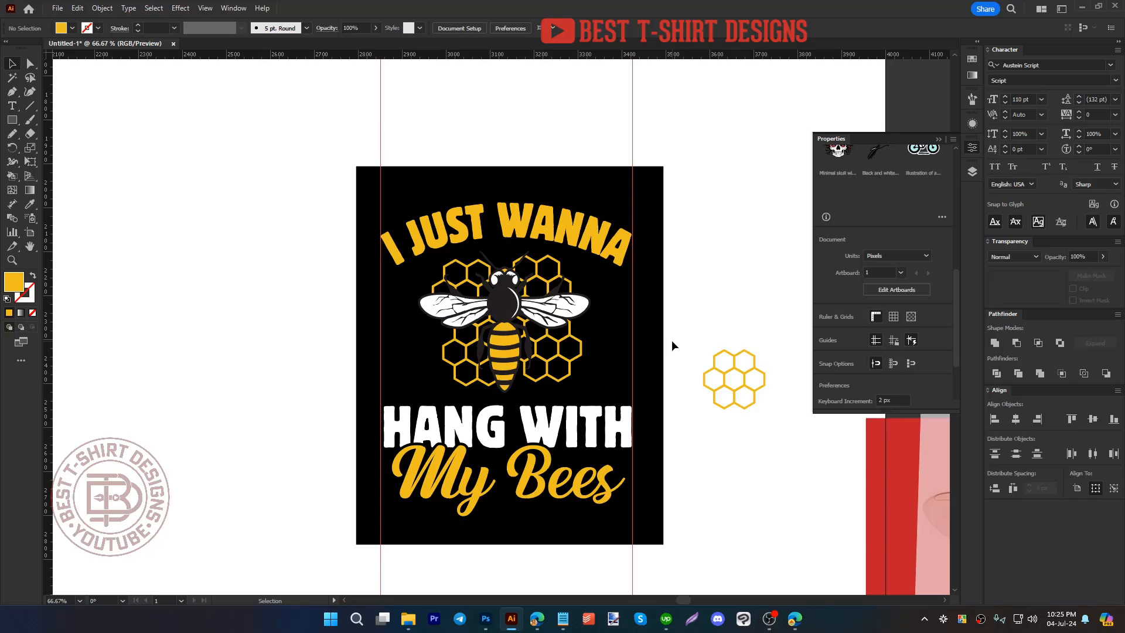
Step: Apply Offset Path to the bee with a 4 px offset and Round joins
click(536, 310)
scroll(507, 282, up, 2)
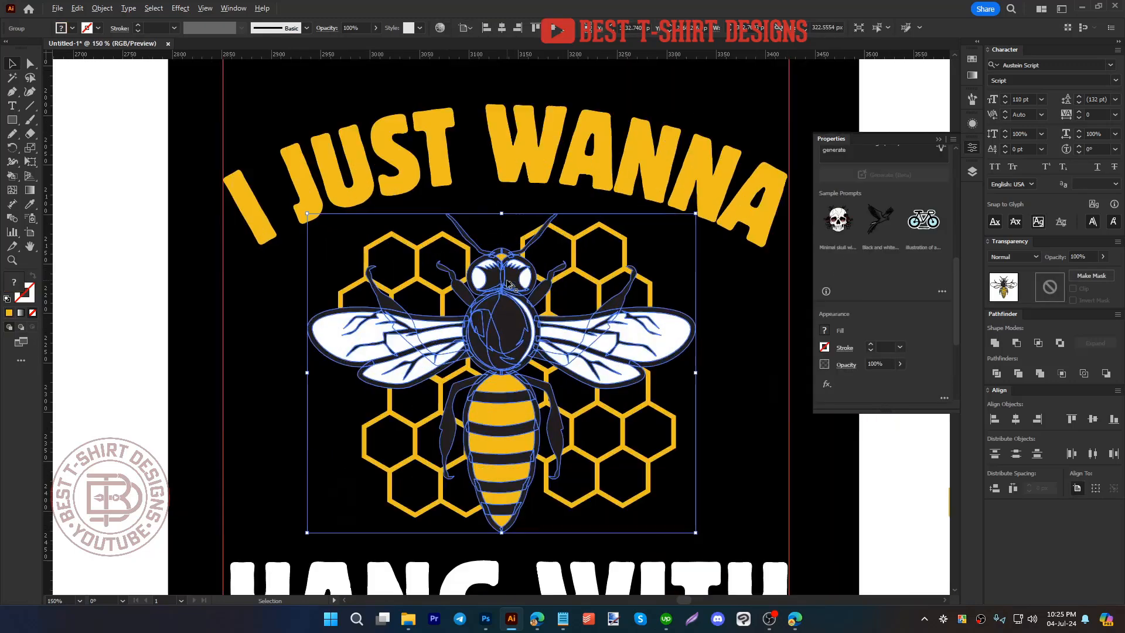
click(102, 8)
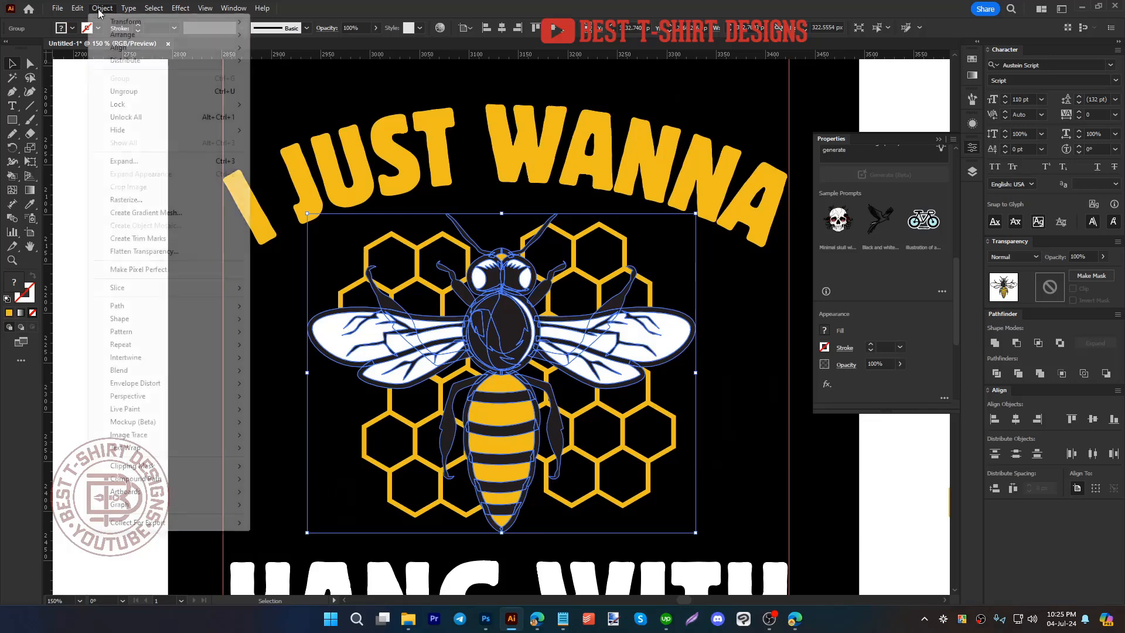
mouse_move(132, 306)
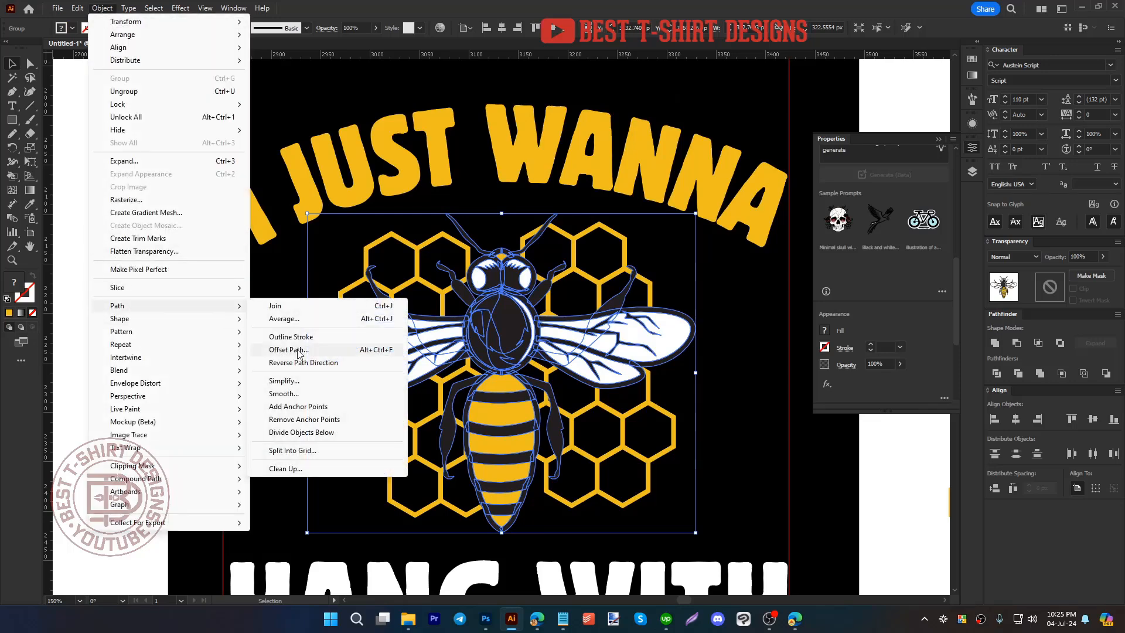
click(289, 350)
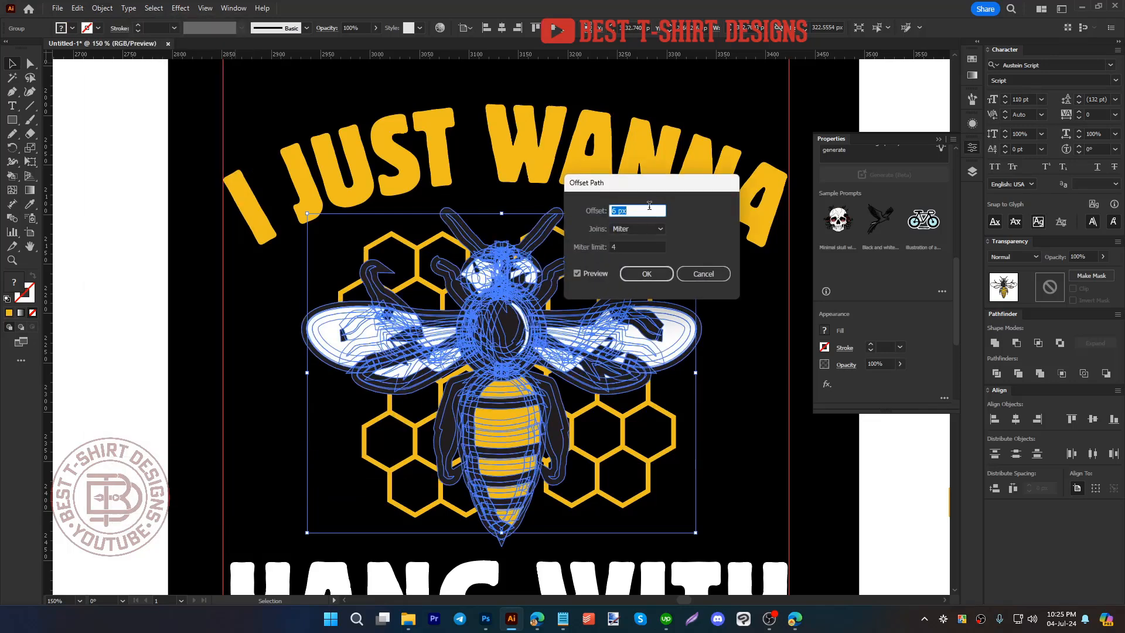
text(3)
click(637, 229)
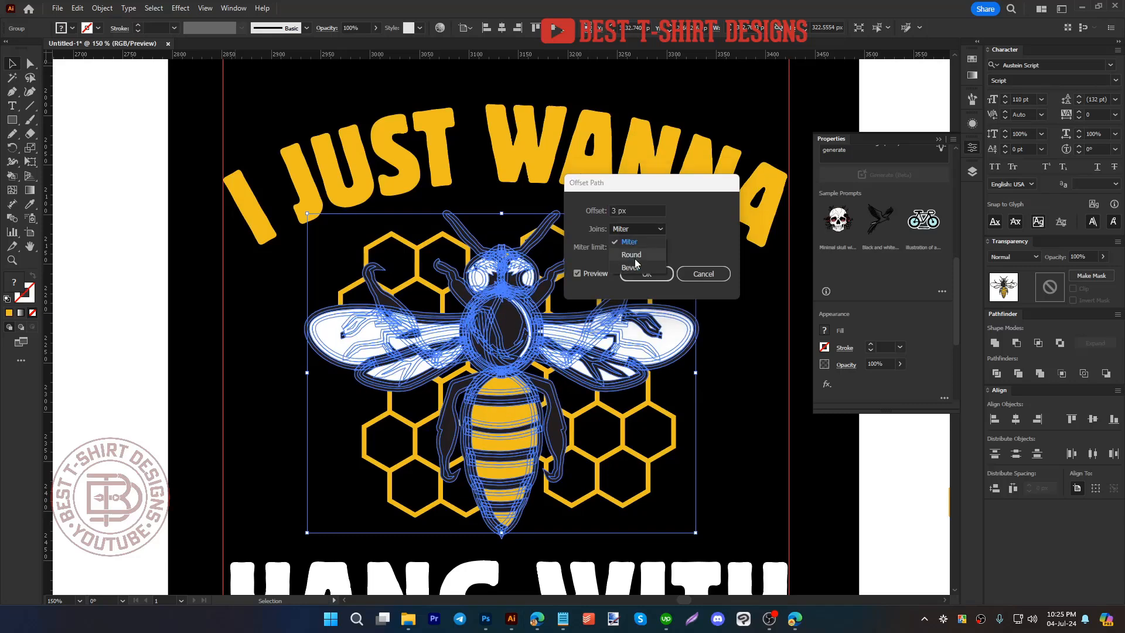
click(632, 255)
key(Up)
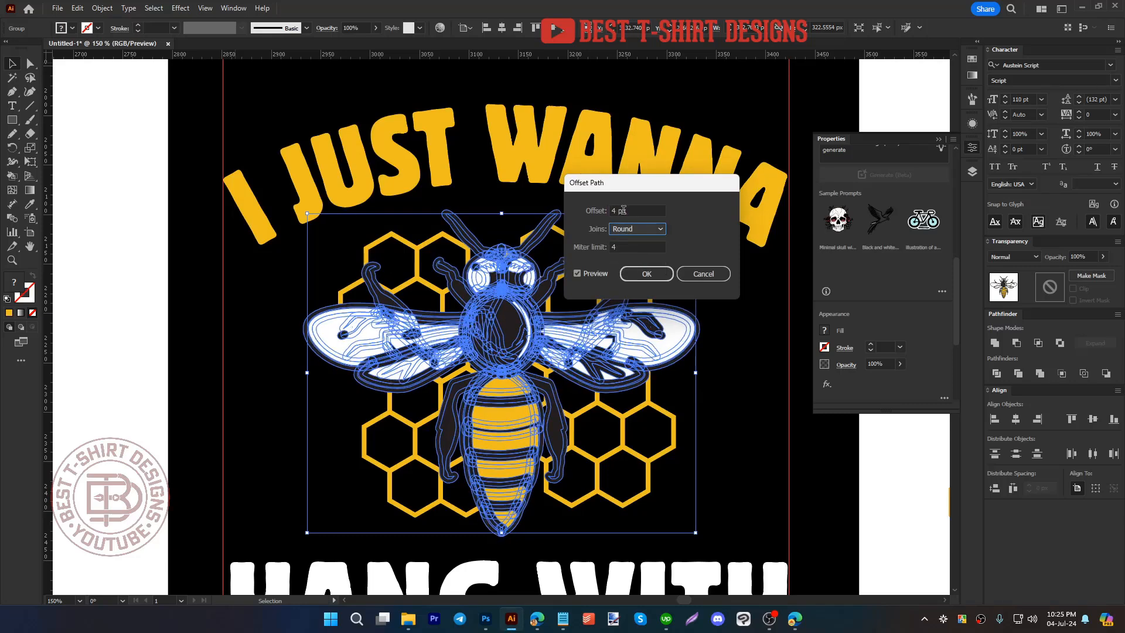
click(635, 274)
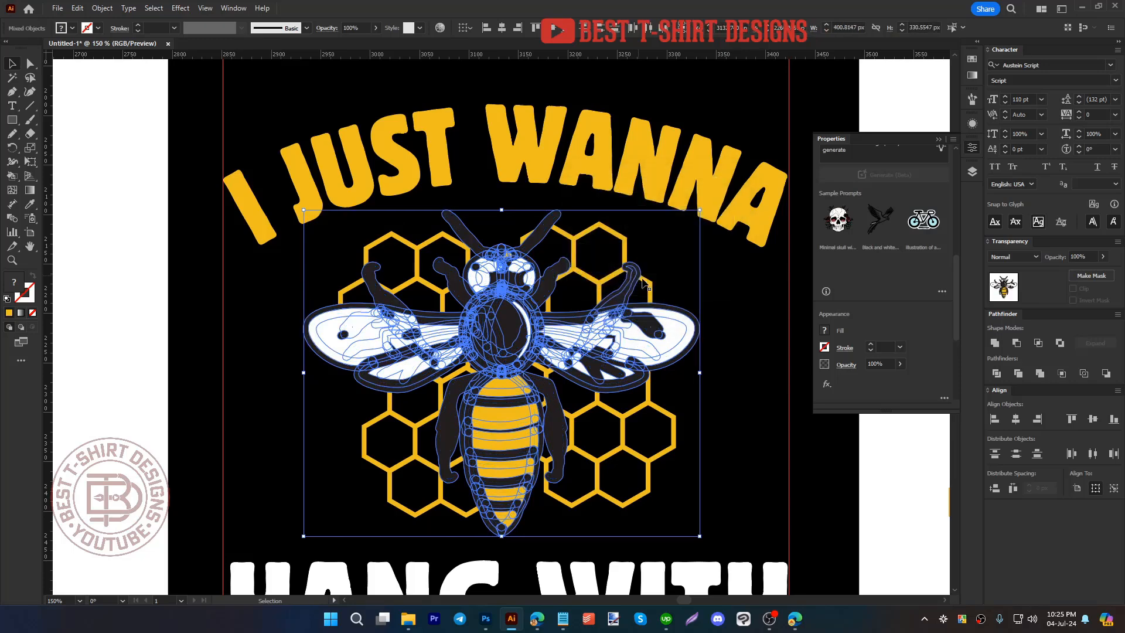
Step: Unite the offset bee paths into one silhouette and arrange it behind the bee, in front of the honeycombs
click(994, 343)
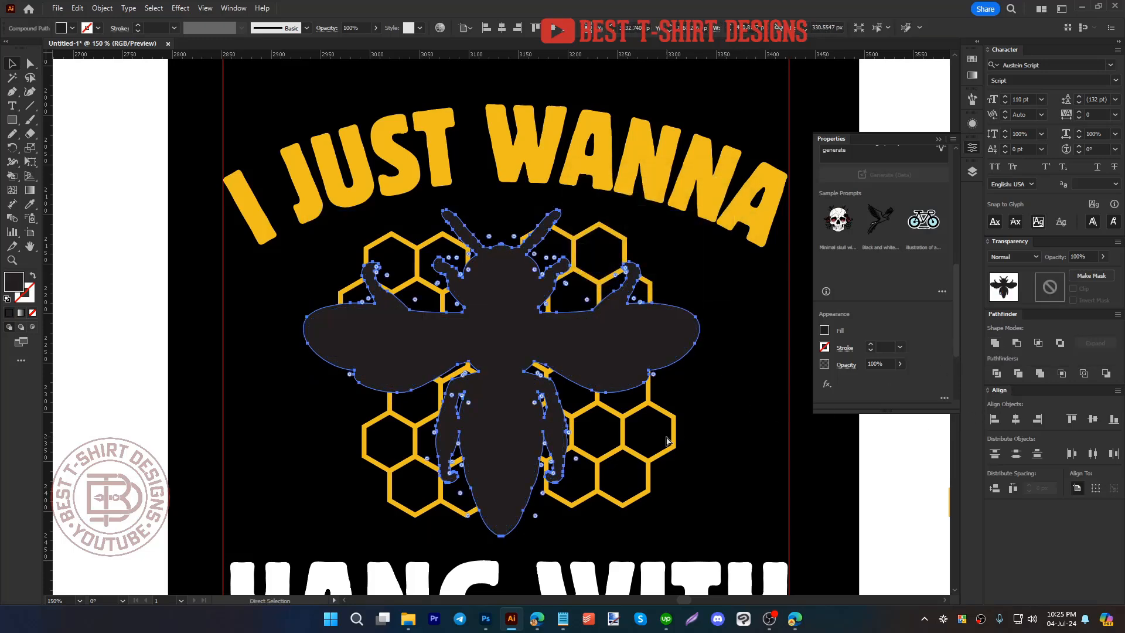
key(ctrl+shift+bracketleft)
click(526, 376)
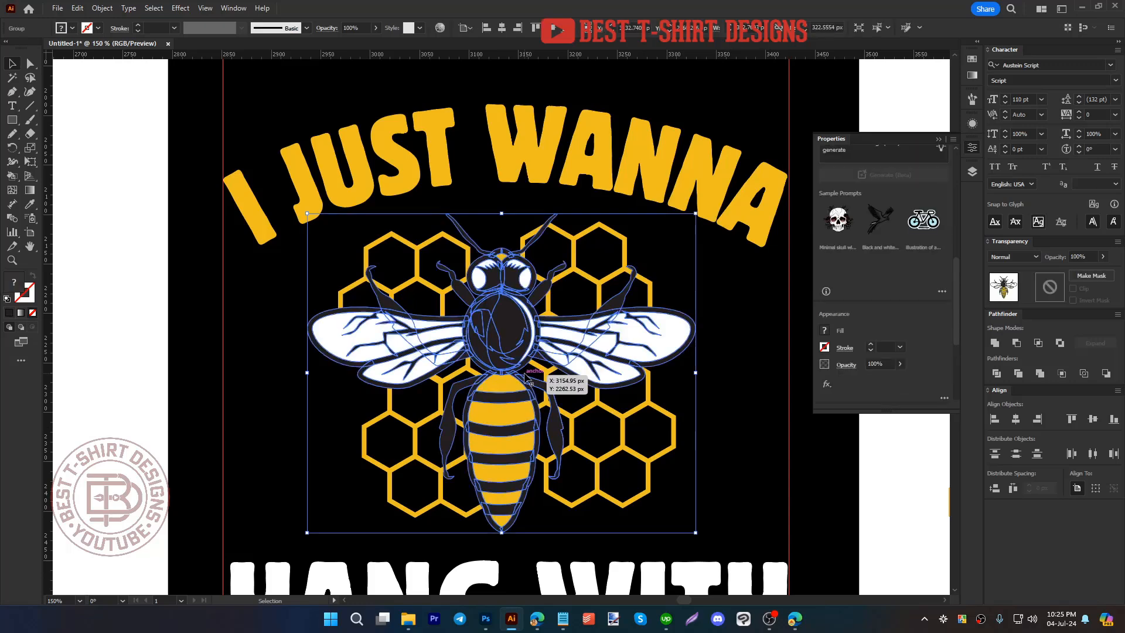
key(a)
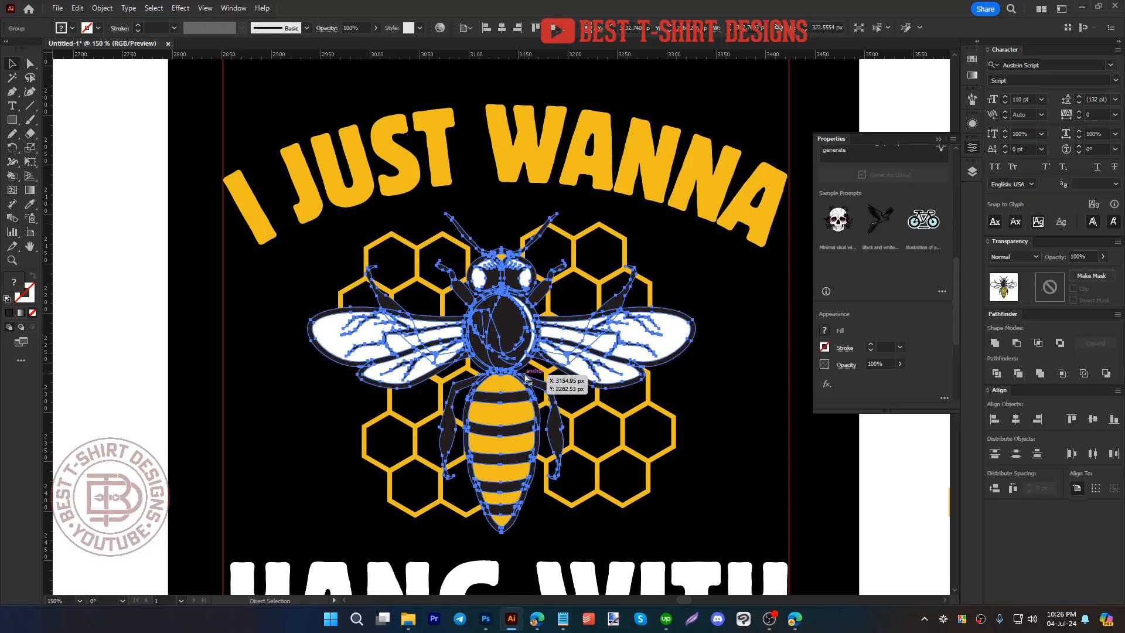
ctrl+click(527, 378)
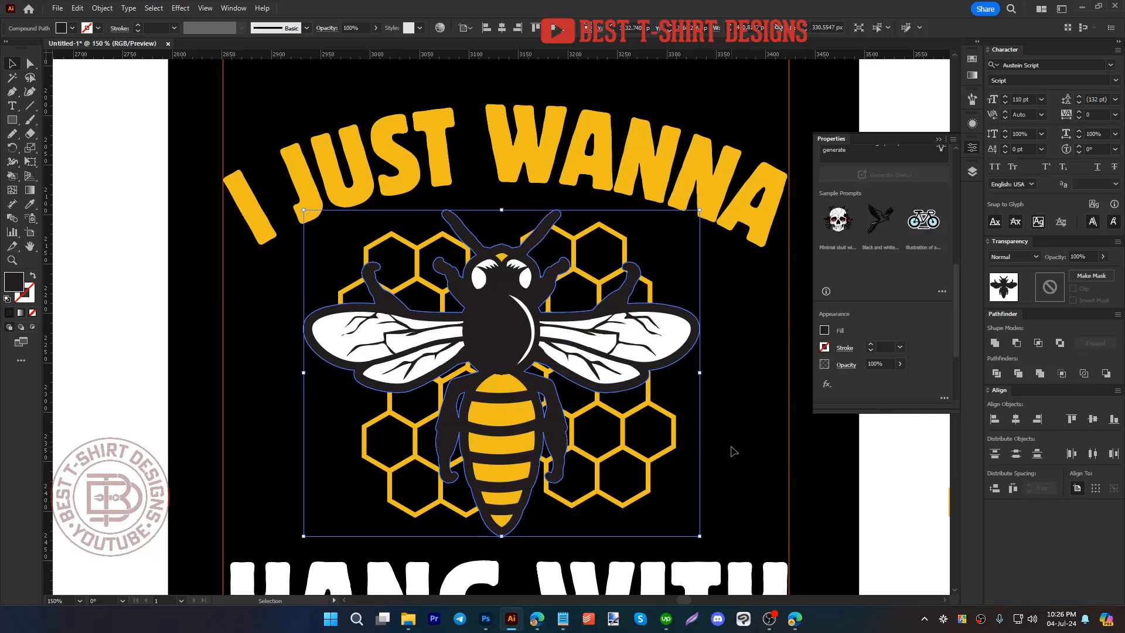
Step: Recolor the silhouette behind the bee with the yellow of the "I JUST WANNA" lettering
key(i)
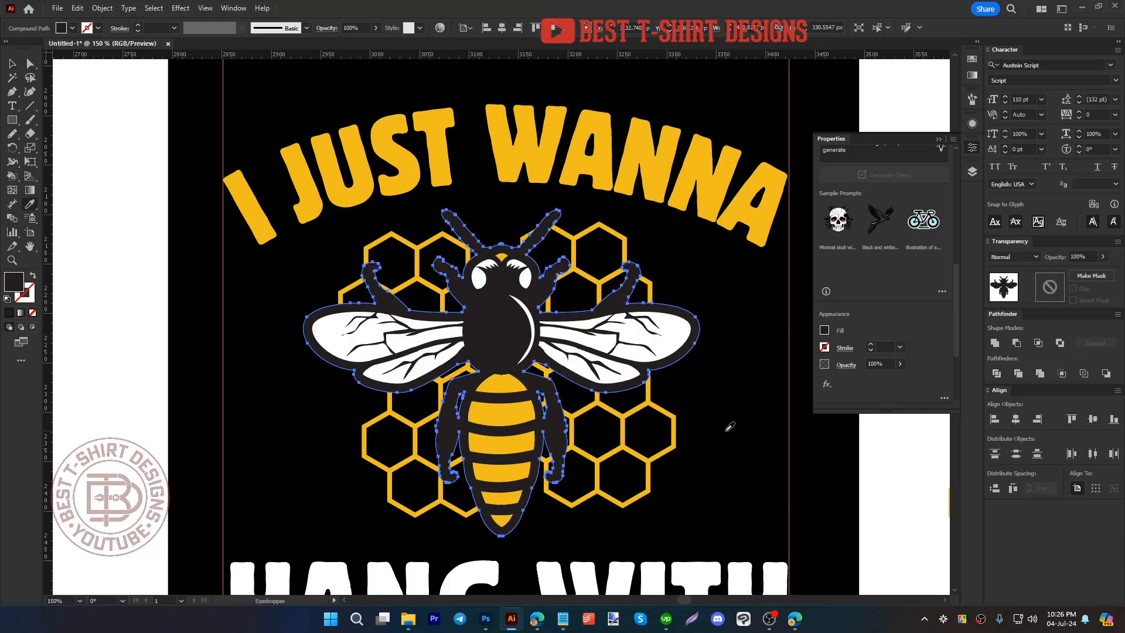
click(765, 218)
key(ctrl+z)
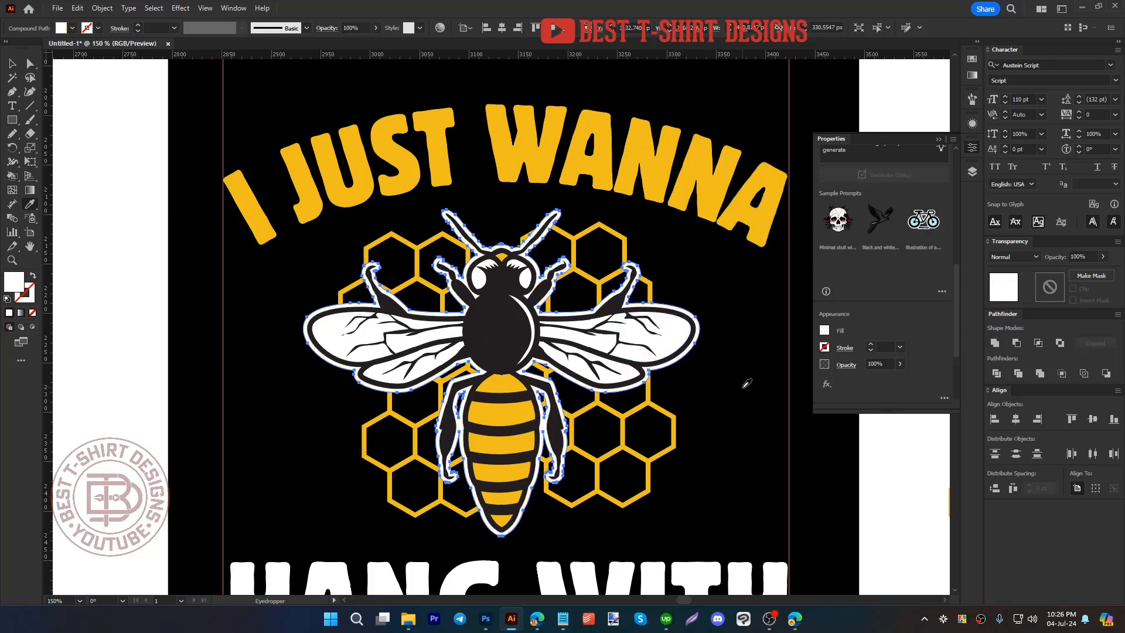
key(ctrl+shift+z)
key(v)
key(ctrl+shift+a)
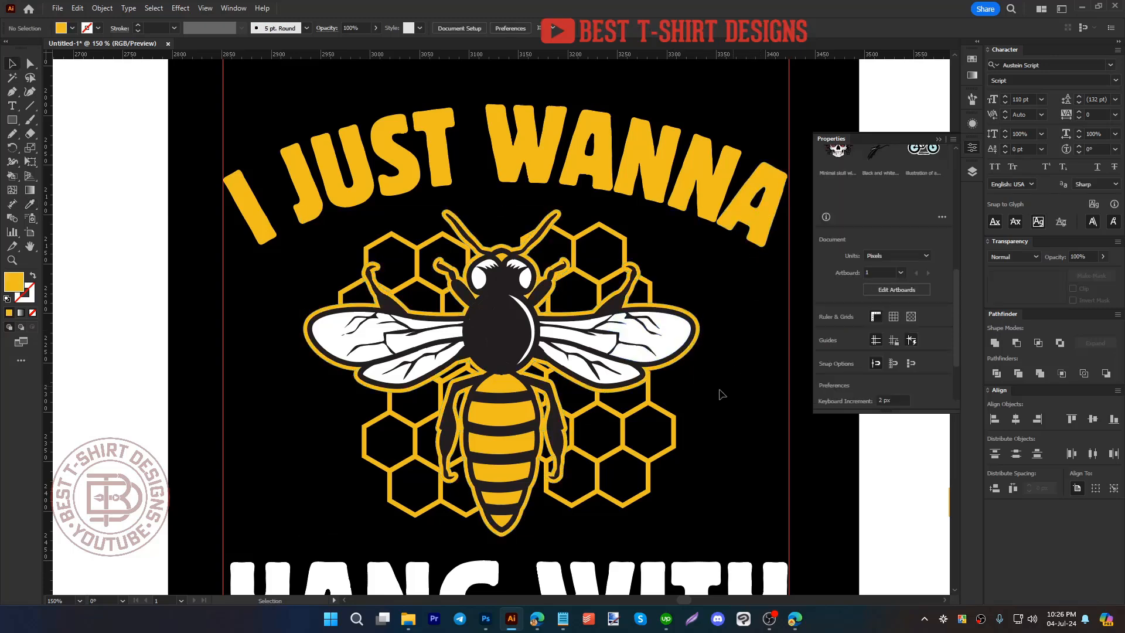
Step: Move all four honeycombs from behind the bee onto the blank area left of the black background
key(ctrl+minus)
click(608, 428)
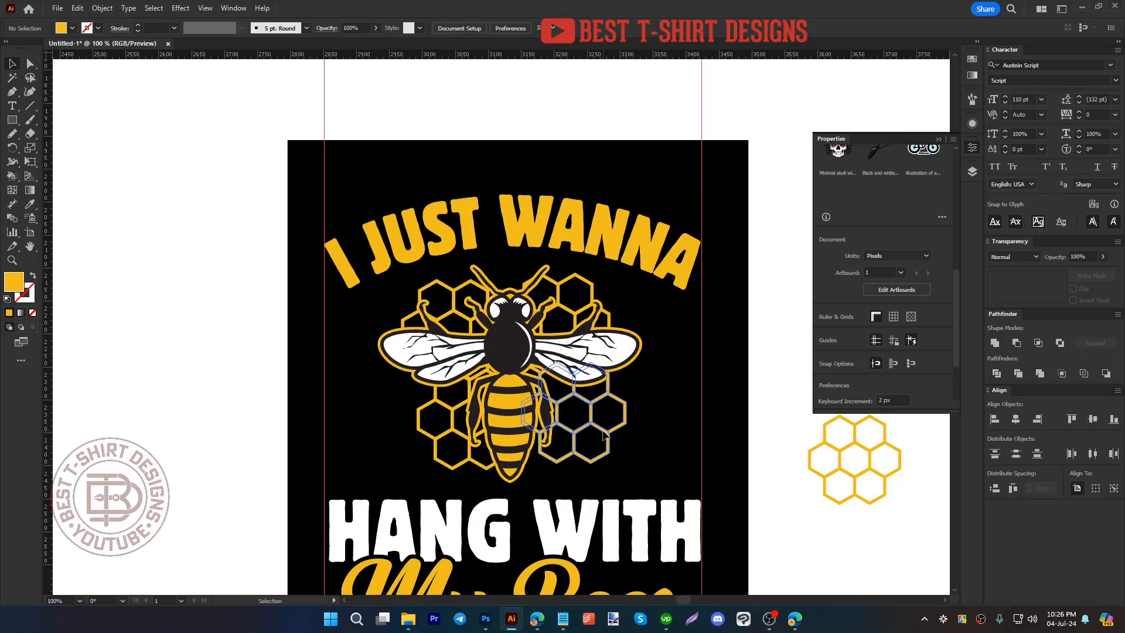
shift+click(454, 434)
shift+click(447, 313)
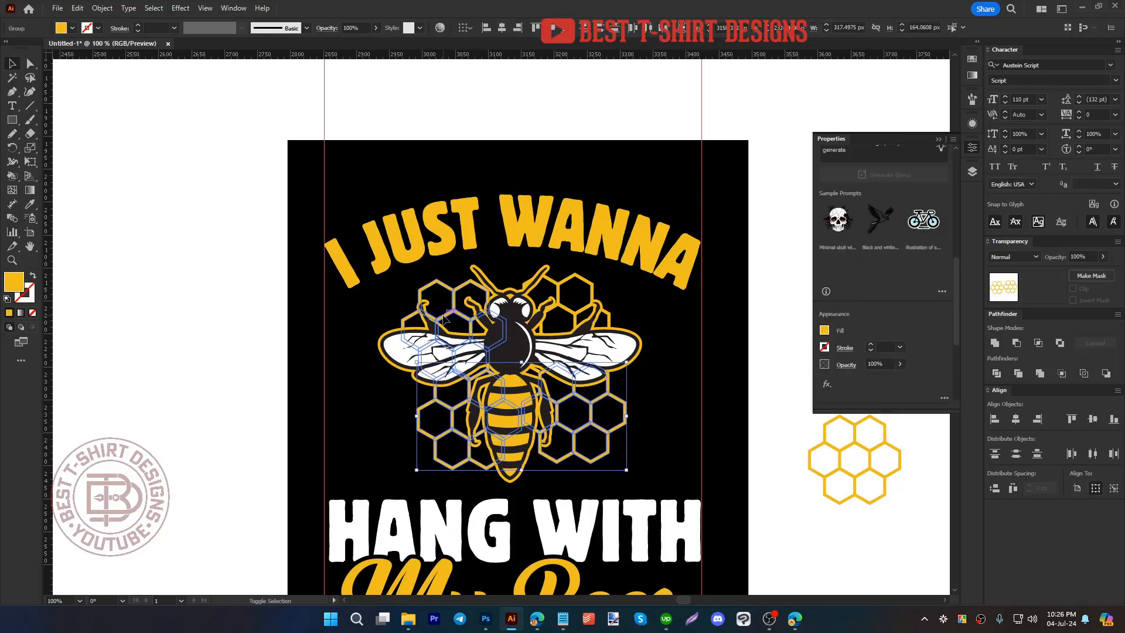
drag(563, 289, 237, 287)
click(198, 482)
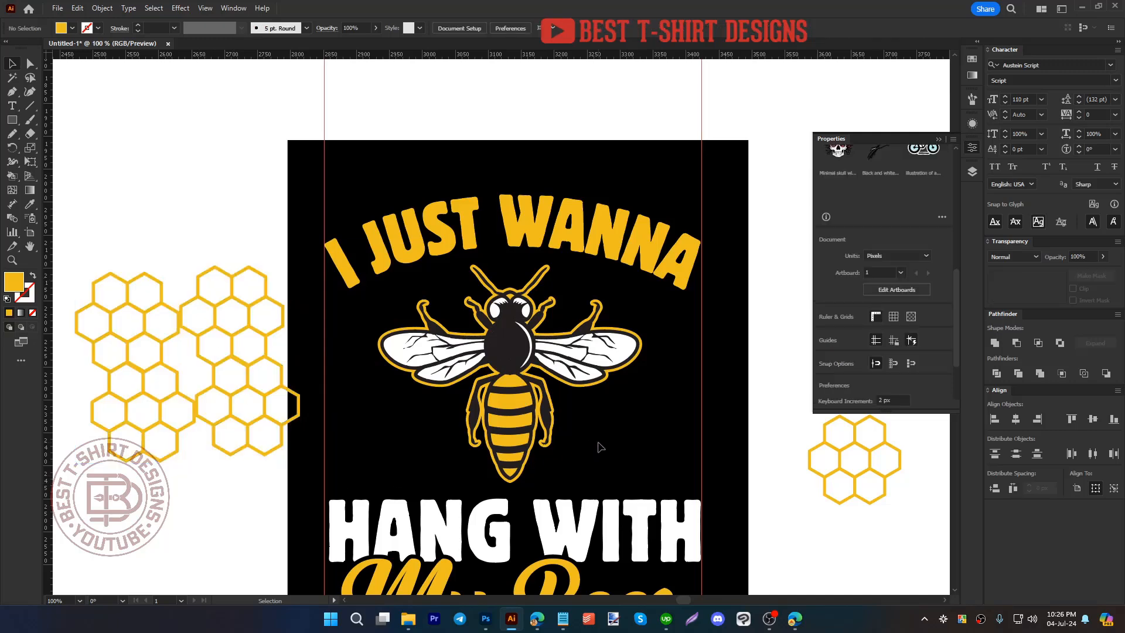
scroll(599, 448, down, 1)
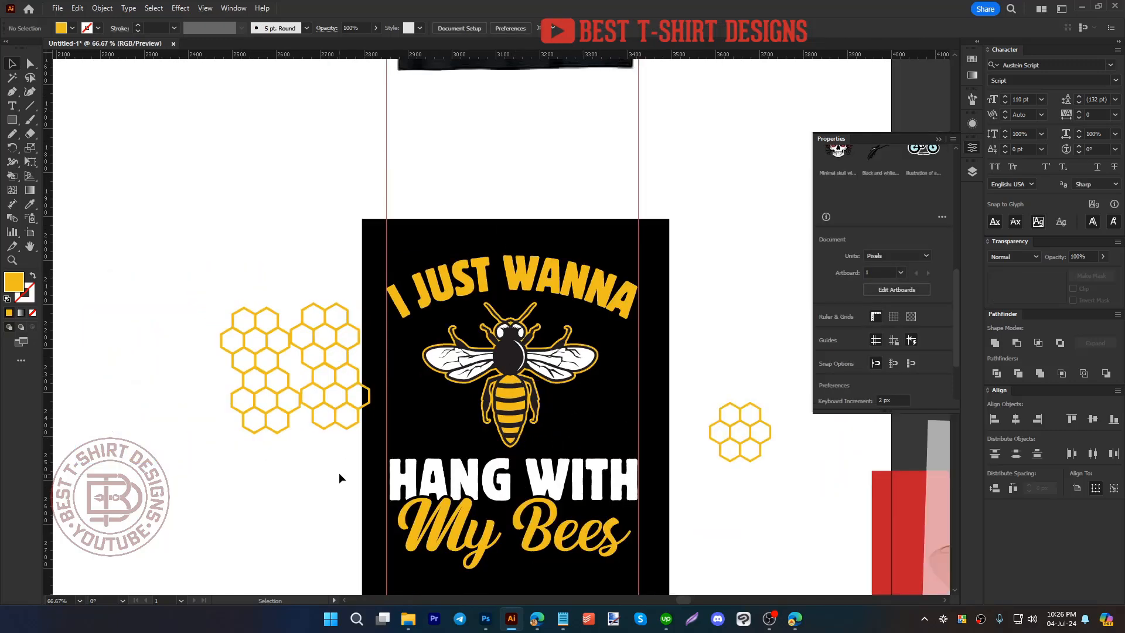
click(289, 359)
drag(323, 375, 284, 356)
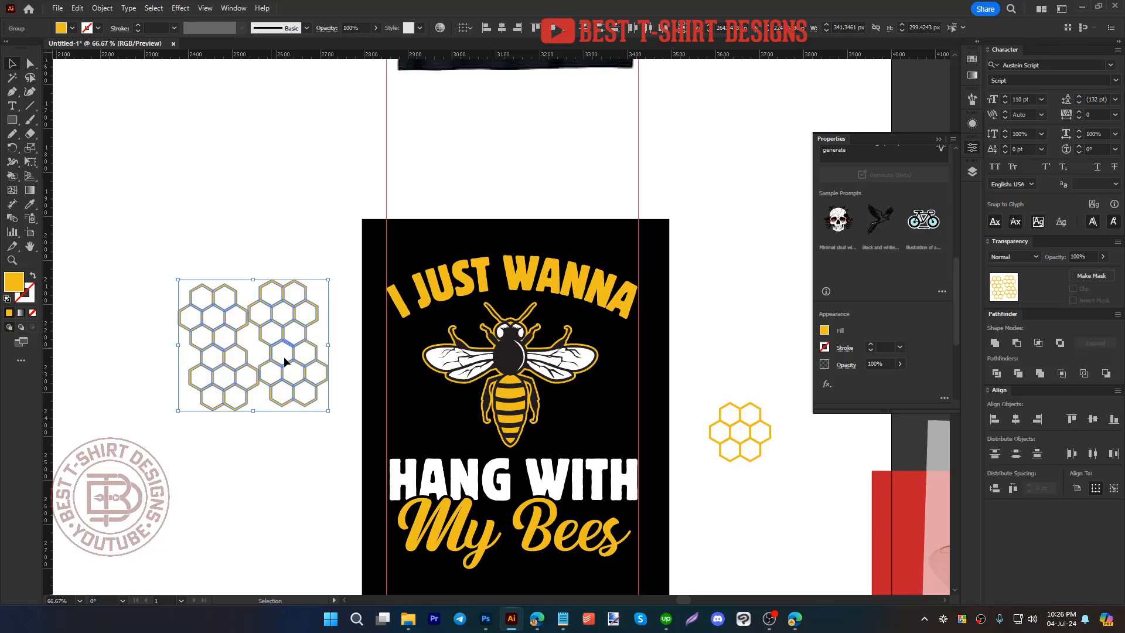
Step: Draw a circle about 305 px in diameter above the relocated honeycombs
click(605, 426)
click(14, 122)
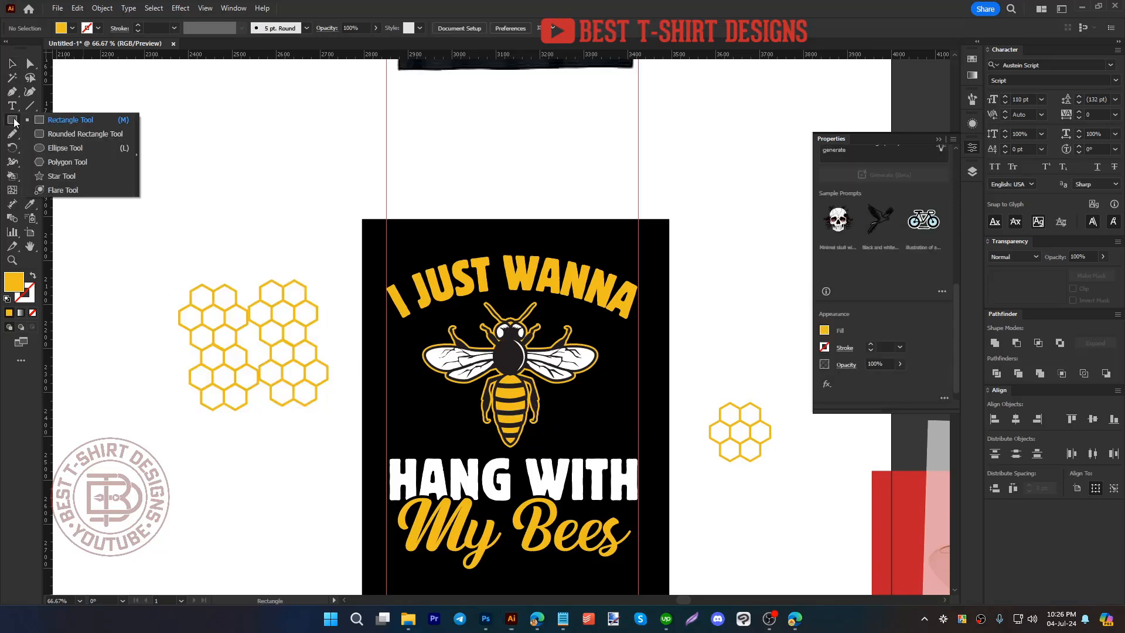
click(58, 148)
drag(282, 197, 348, 260)
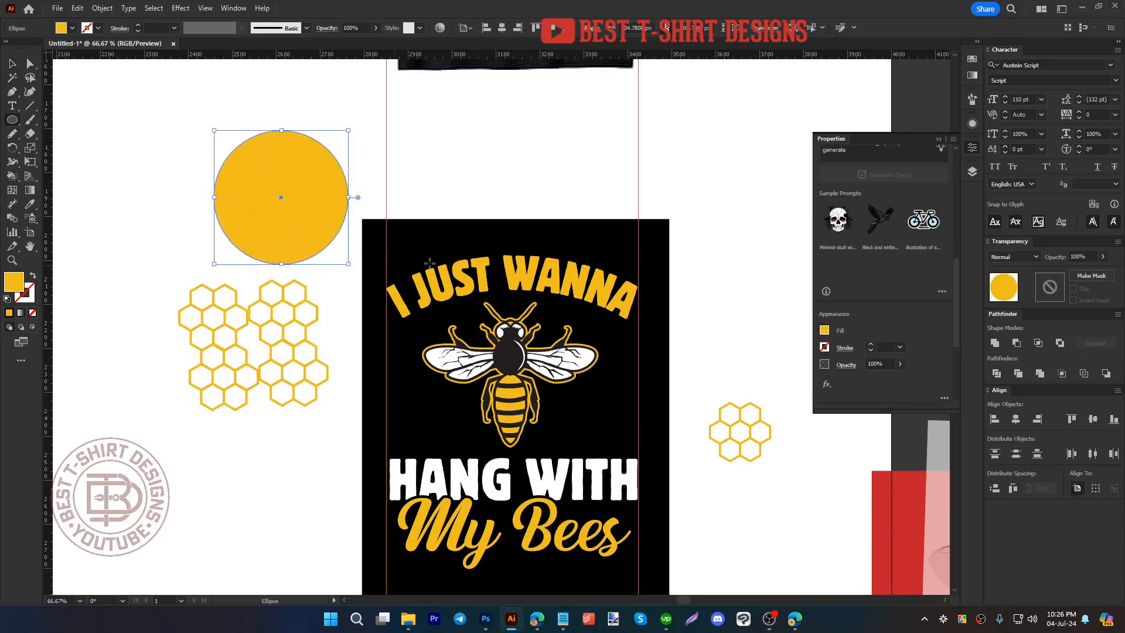
key(v)
Step: Fill the circle with a radial gradient from a black center to white at about 91%, and move it above the black background
click(973, 76)
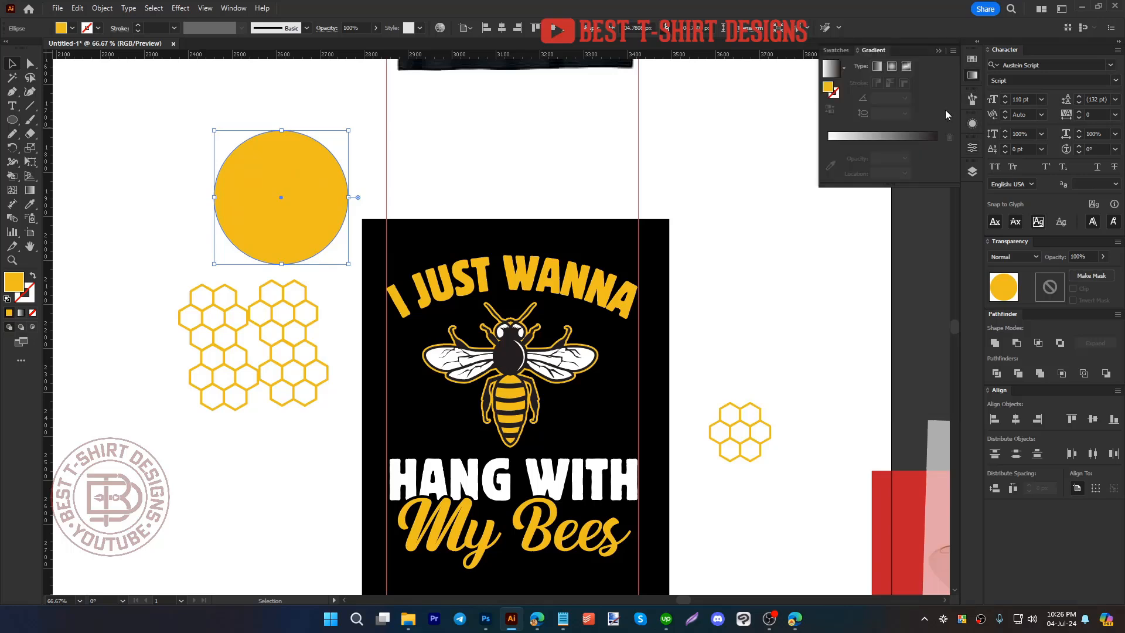
click(883, 138)
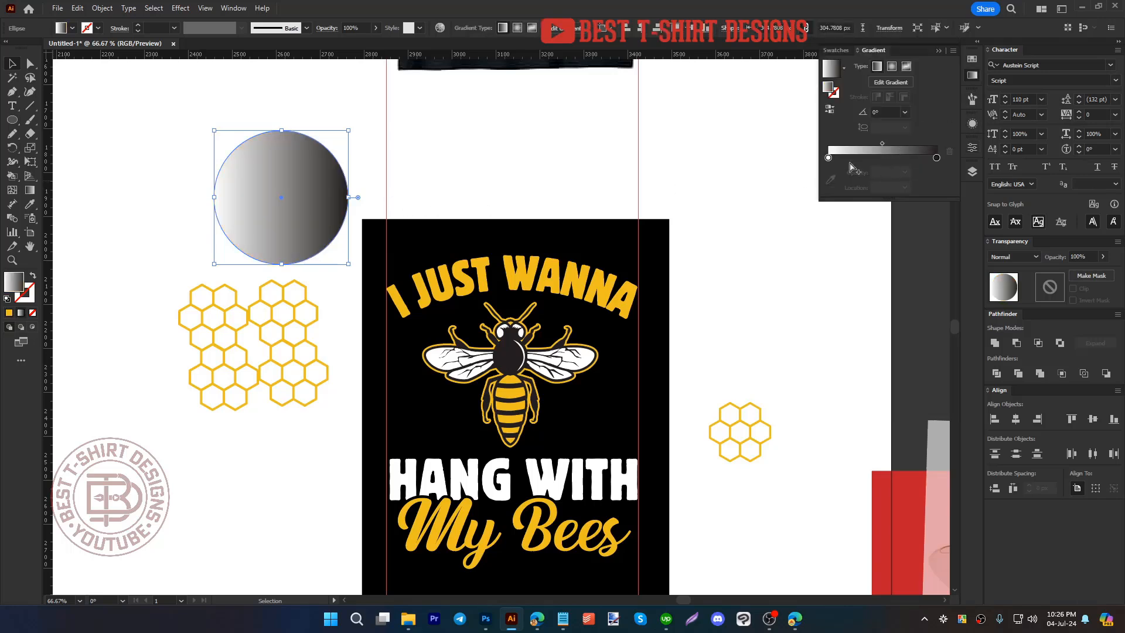
mouse_move(828, 159)
mouse_down()
mouse_move(892, 158)
mouse_move(819, 157)
mouse_up()
drag(892, 158, 927, 158)
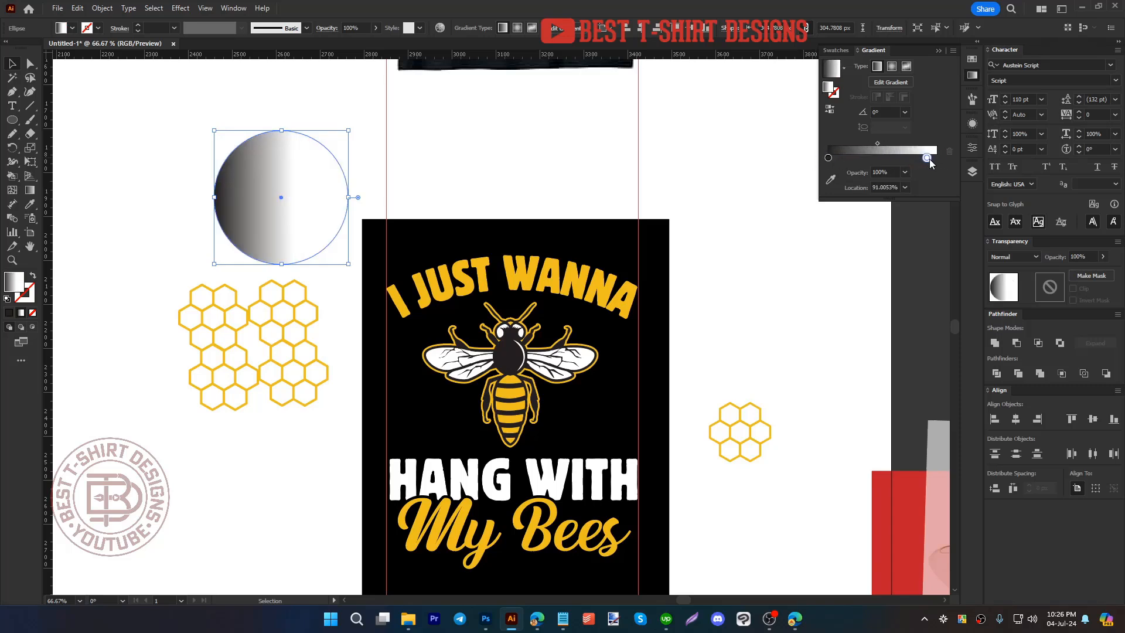
click(892, 67)
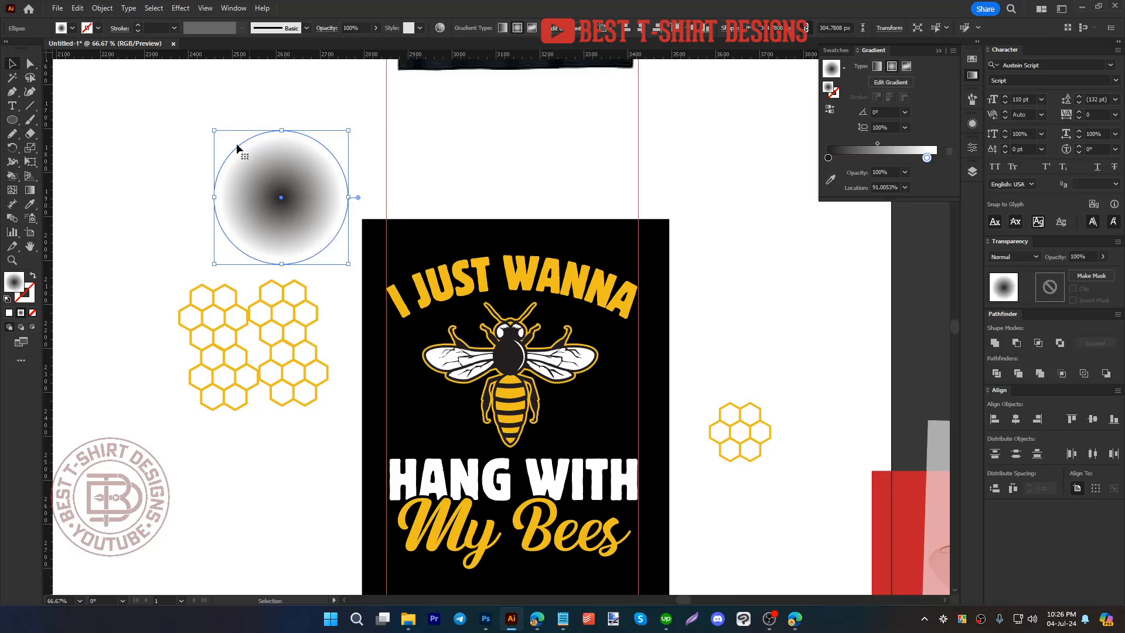
drag(238, 144, 489, 104)
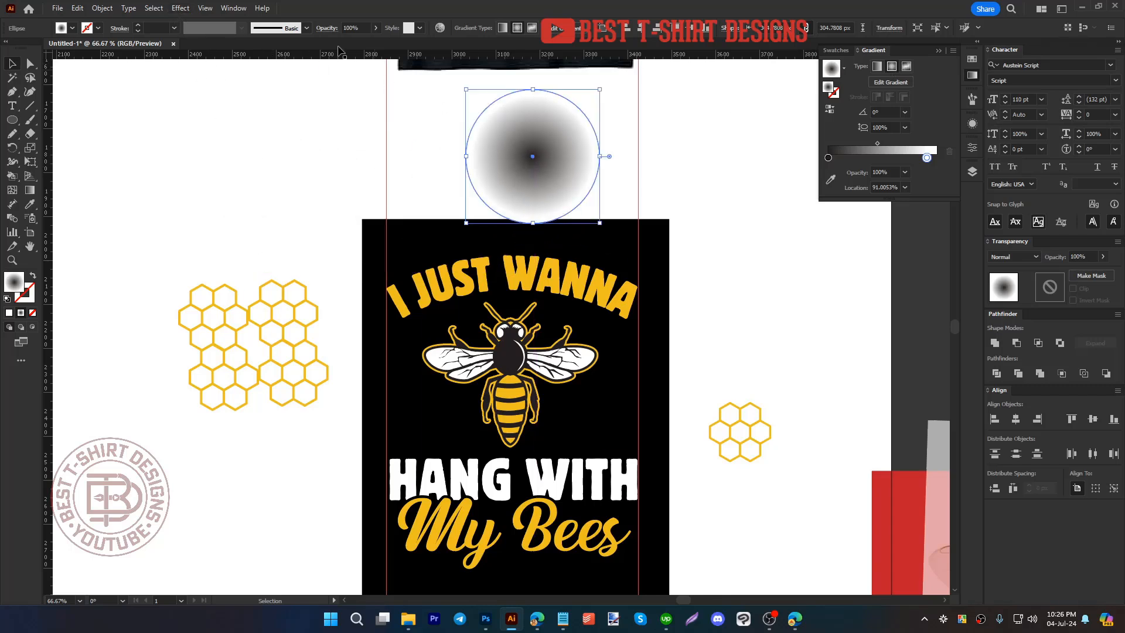
Step: Apply a Color Halftone effect to the gradient circle with Max. Radius 20 and all four channel angles at 50, and reposition it slightly
click(179, 9)
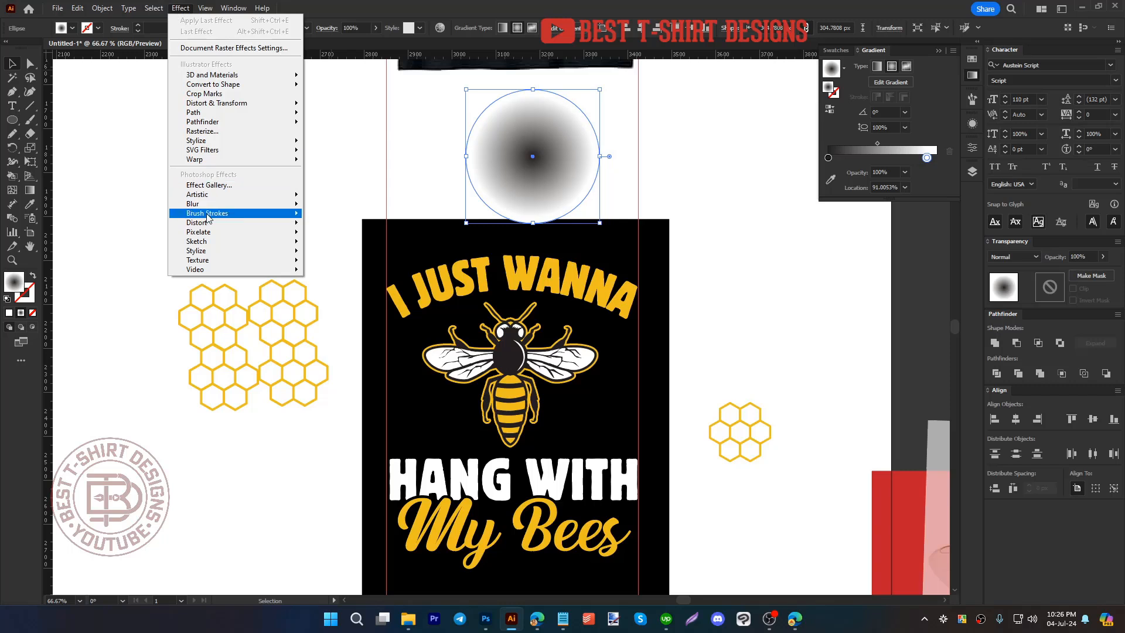
mouse_move(214, 232)
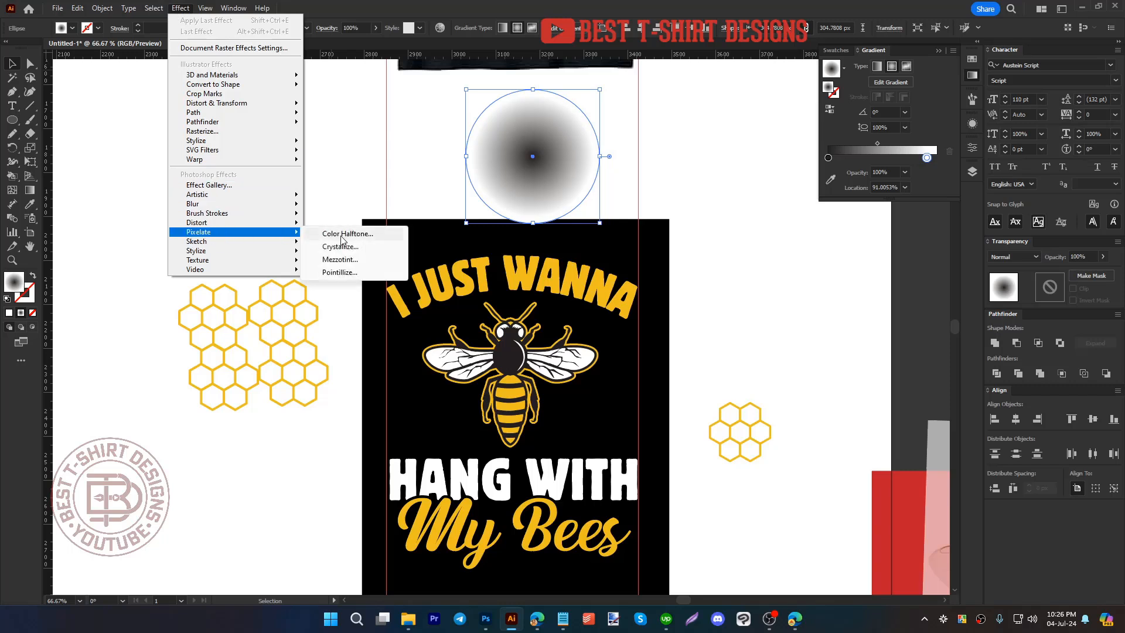
click(343, 238)
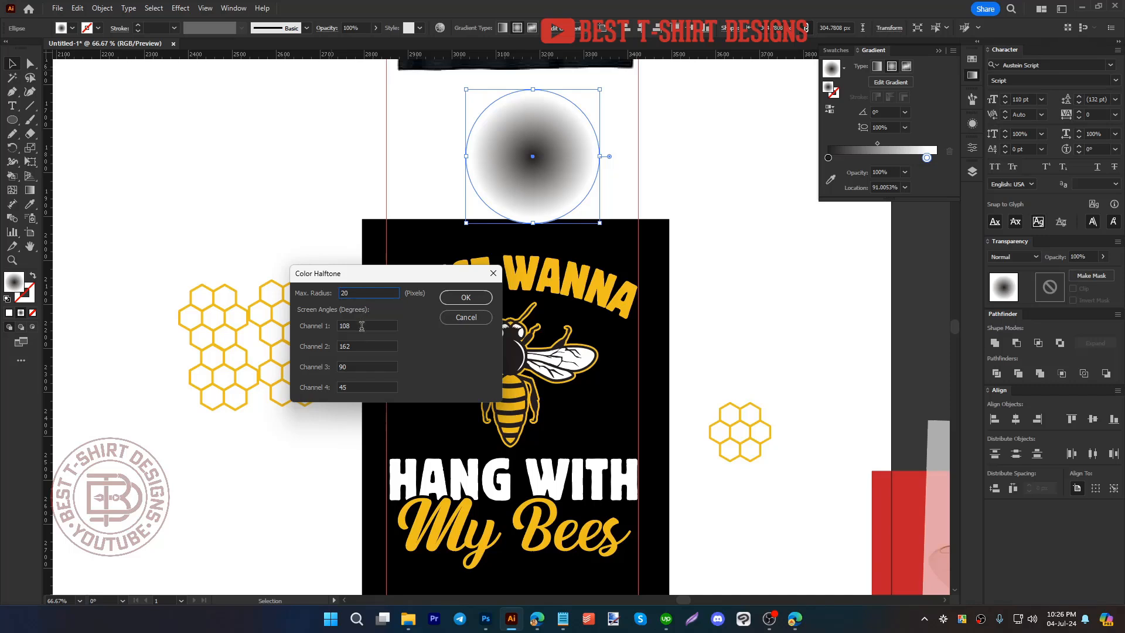
key(Tab)
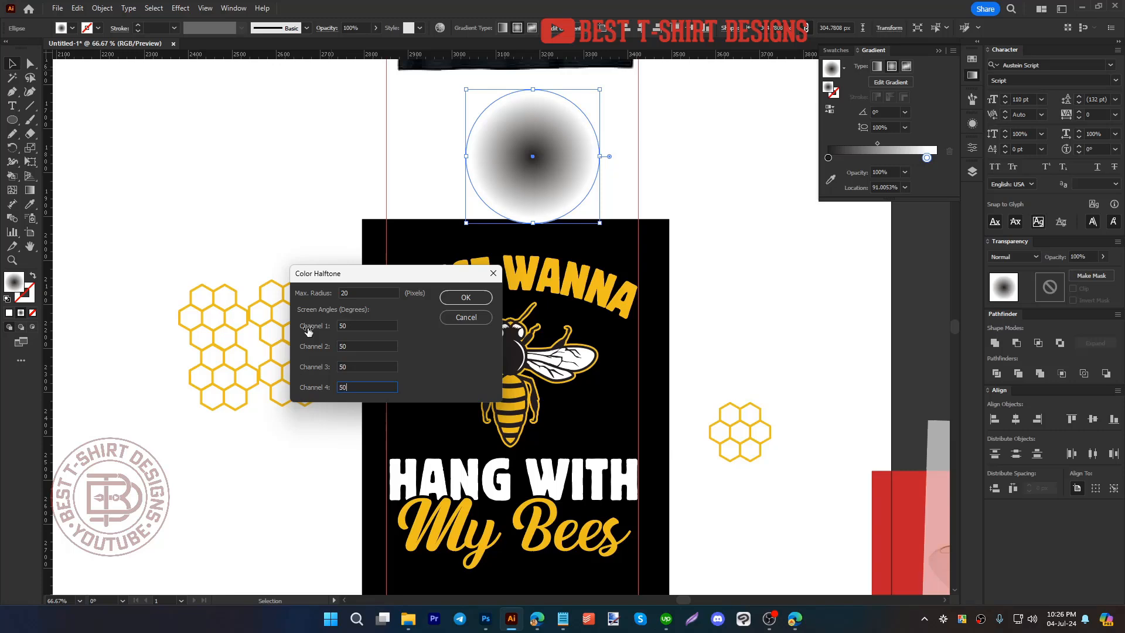
key(Return)
scroll(550, 117, up, 1)
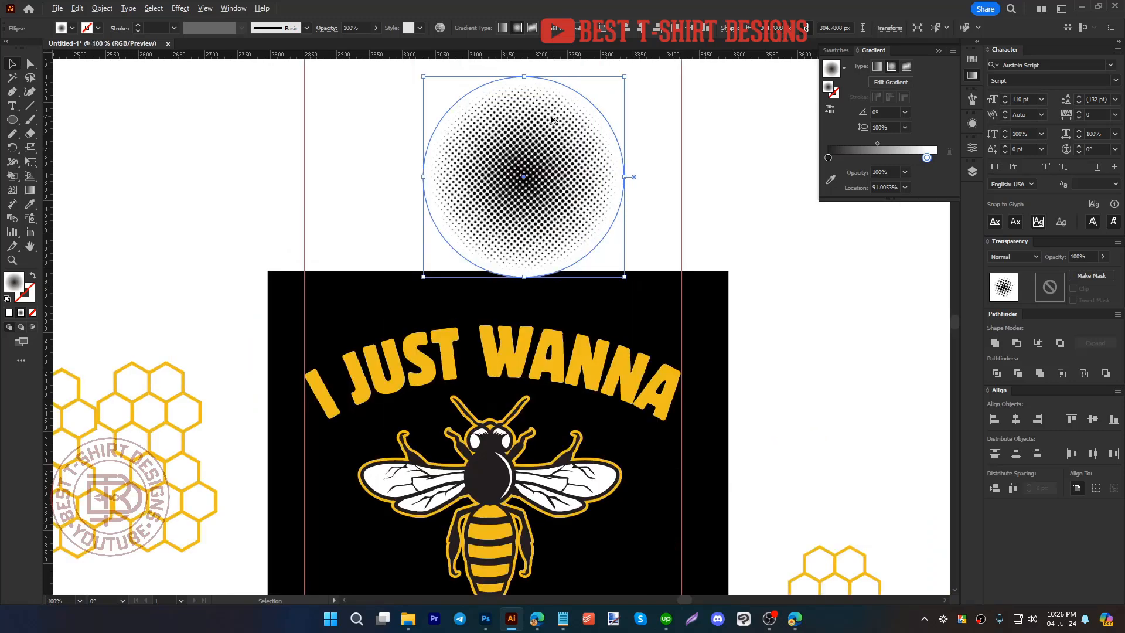
scroll(551, 120, up, 1)
scroll(548, 205, up, 2)
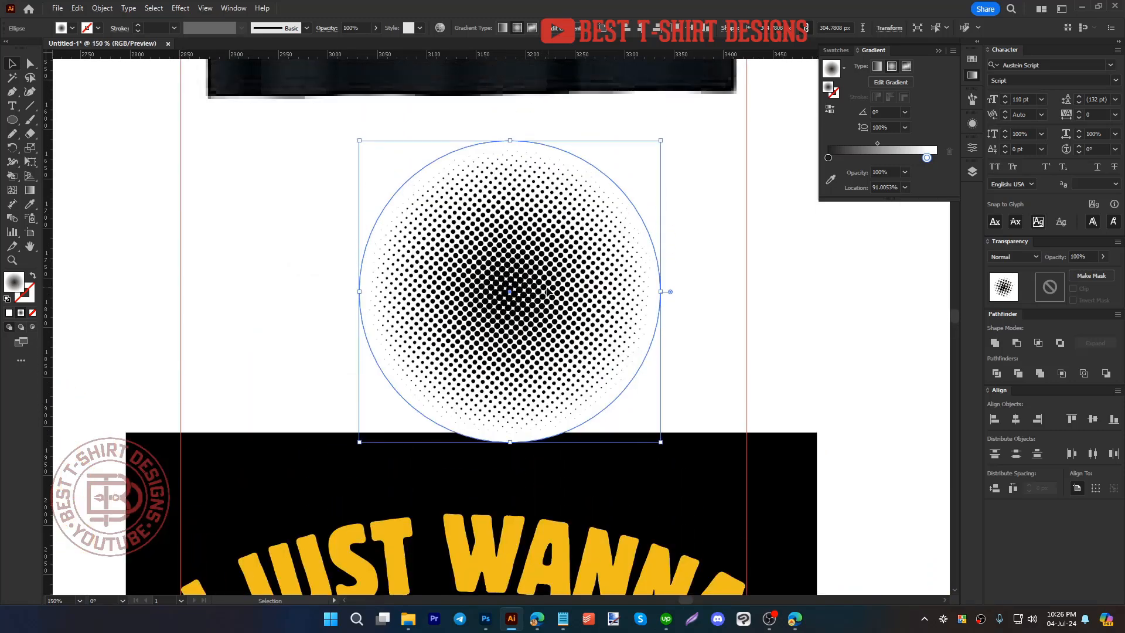
drag(548, 292, 463, 282)
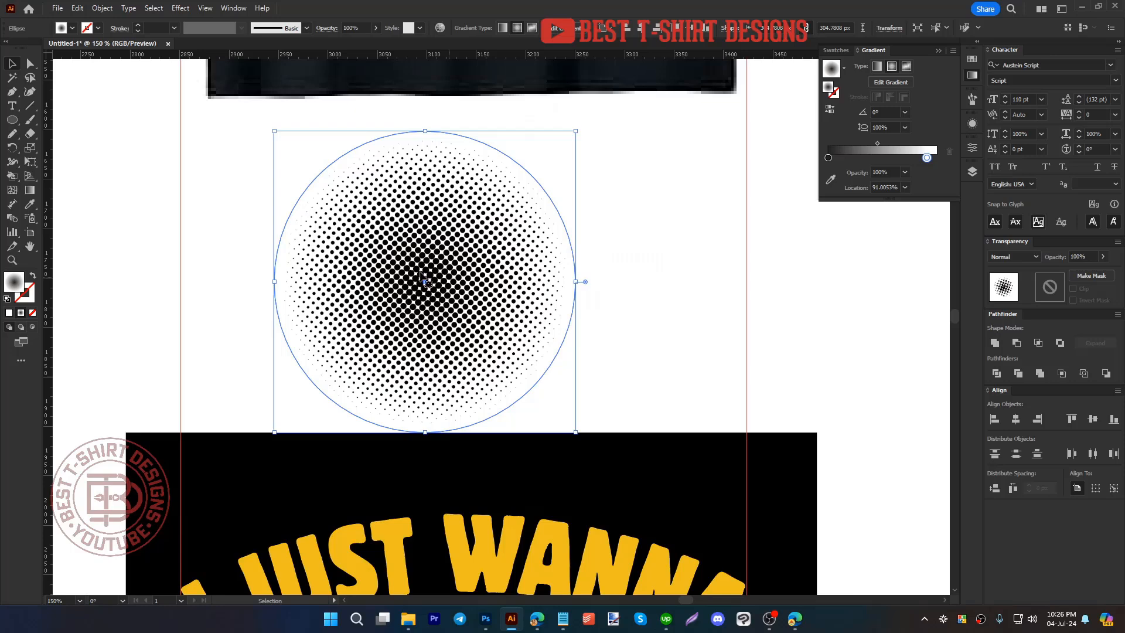
Step: Try expanding the appearance of the halftone circle
click(103, 8)
click(164, 174)
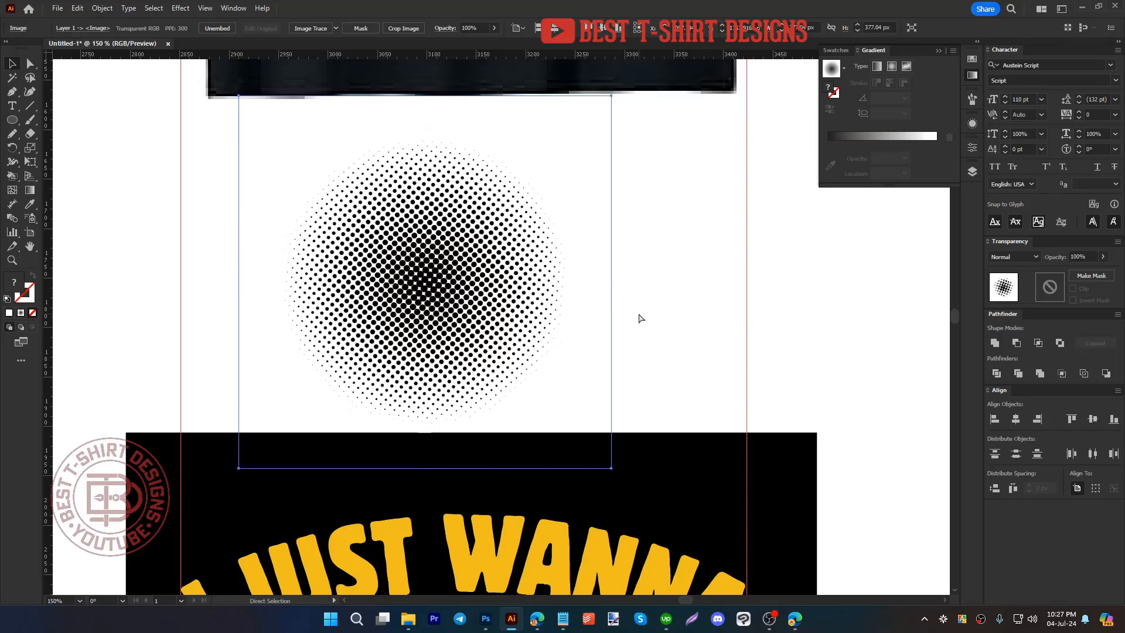
key(ctrl+z)
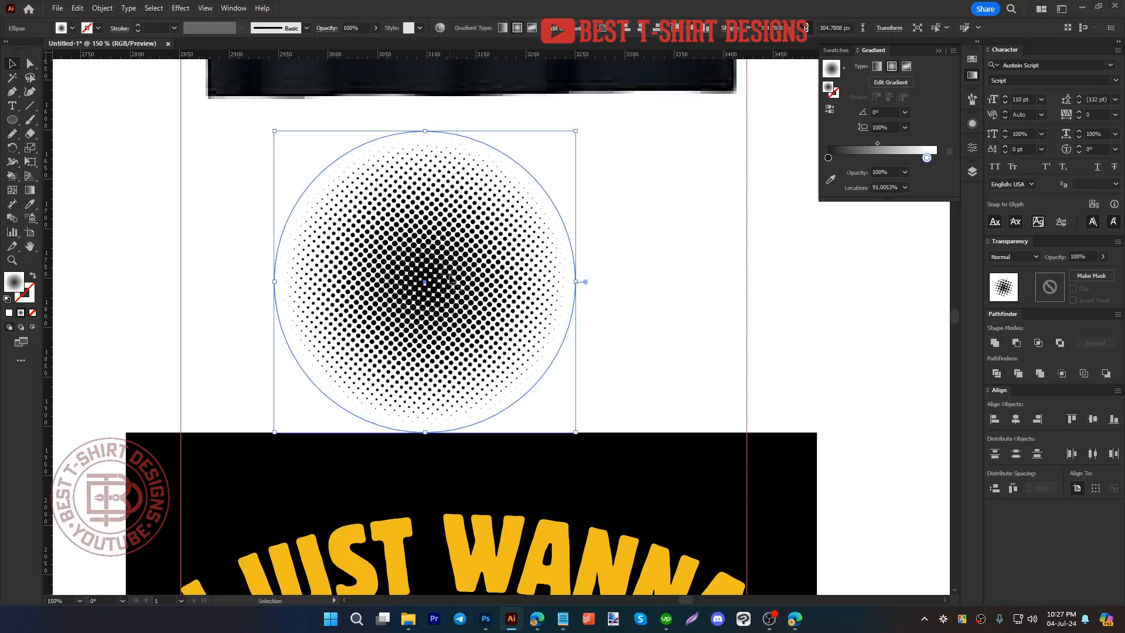
Step: Try recoloring the halftone circle with a red fill swatch
click(71, 29)
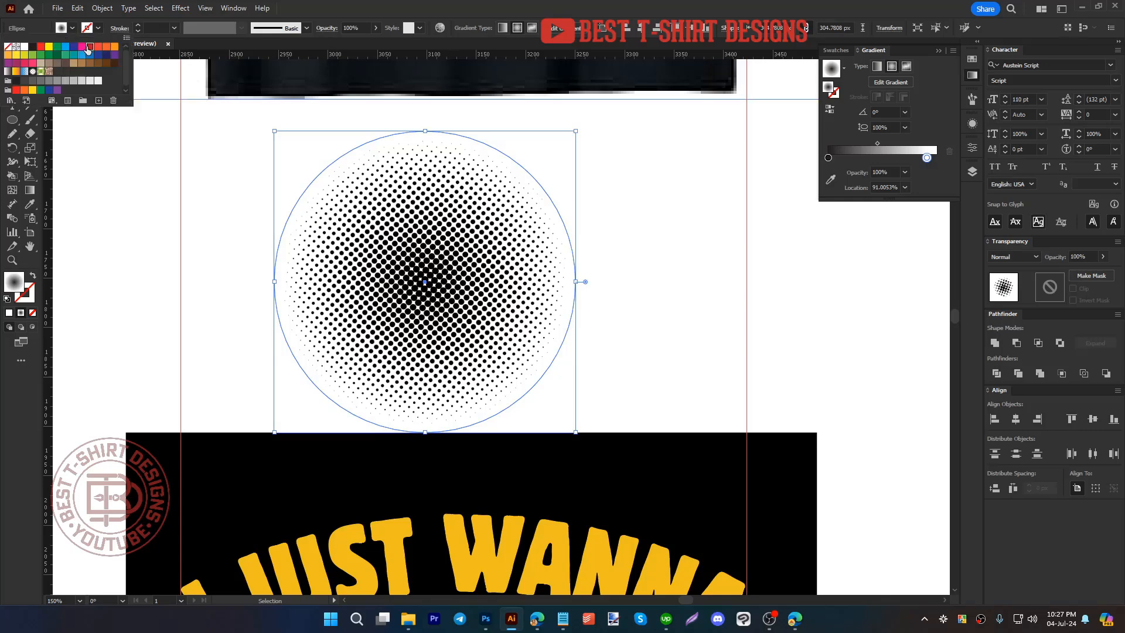
click(89, 47)
key(Escape)
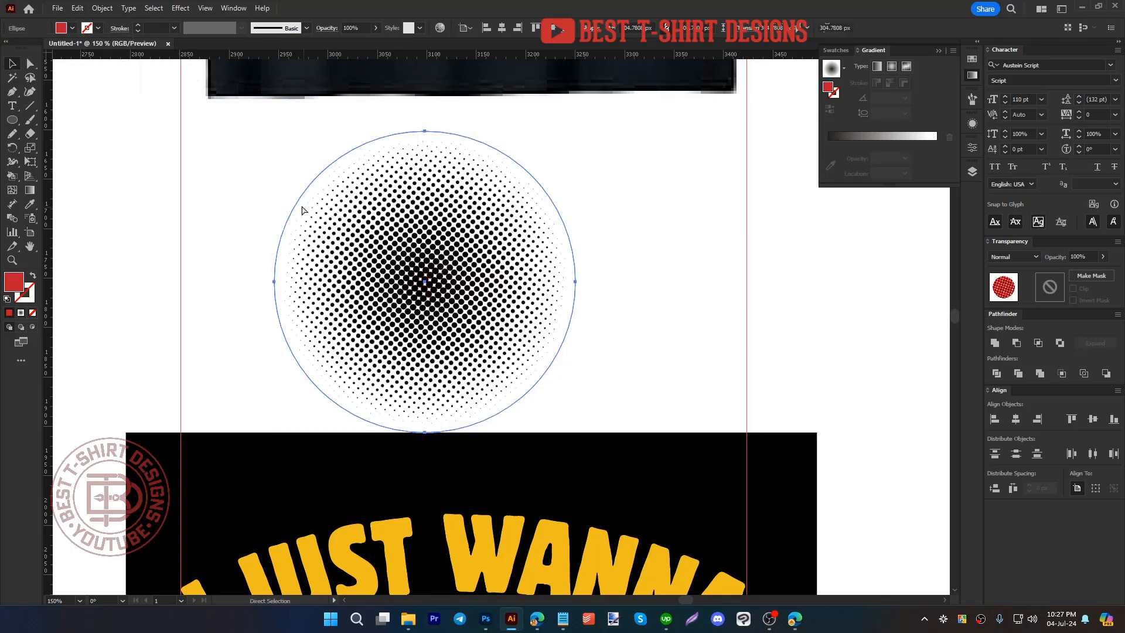
key(ctrl+z)
Step: Expand the halftone circle's appearance into an image and nudge it slightly upward
click(102, 9)
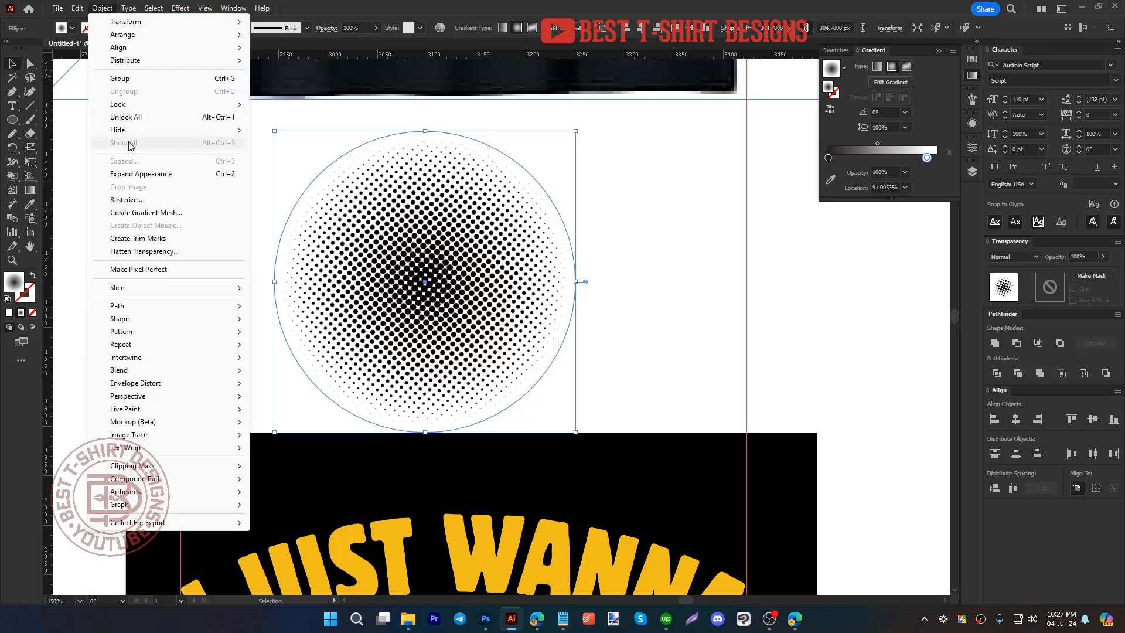
click(141, 174)
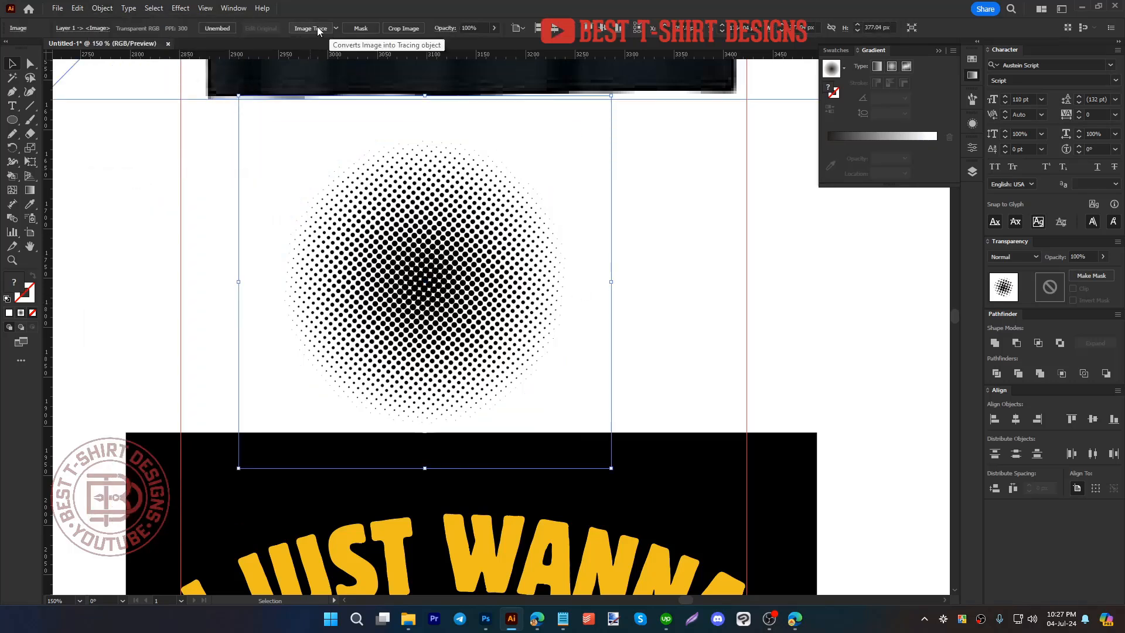
mouse_move(516, 264)
mouse_down()
mouse_move(478, 292)
mouse_move(473, 255)
mouse_up()
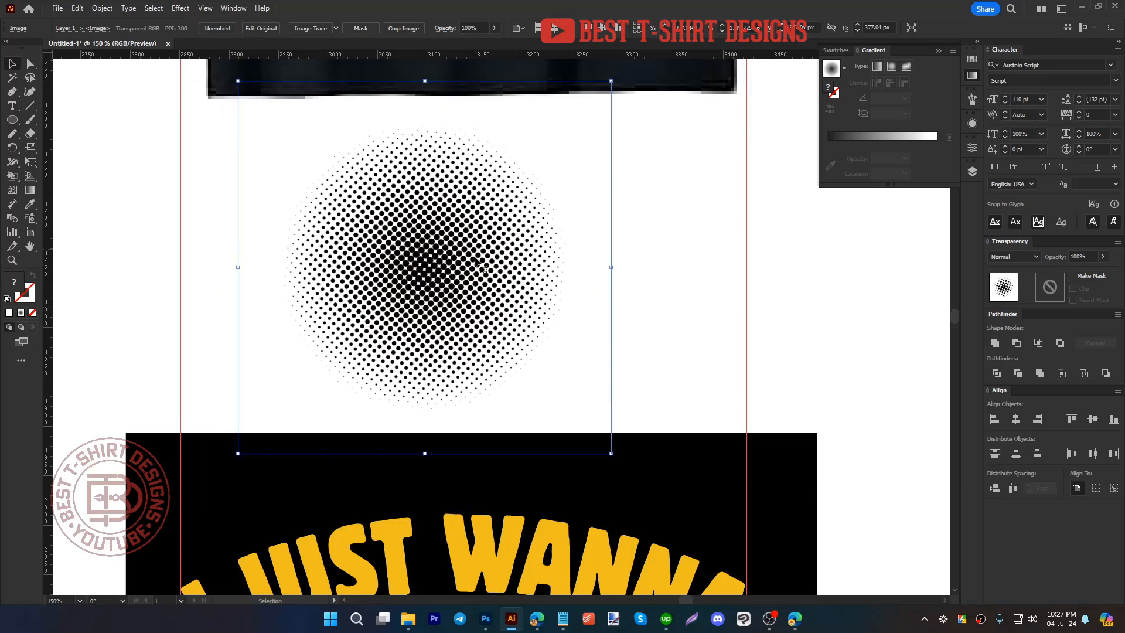
Step: Try tracing the halftone image with the default settings and with the Silhouettes preset adjusted to a threshold of 226
click(309, 29)
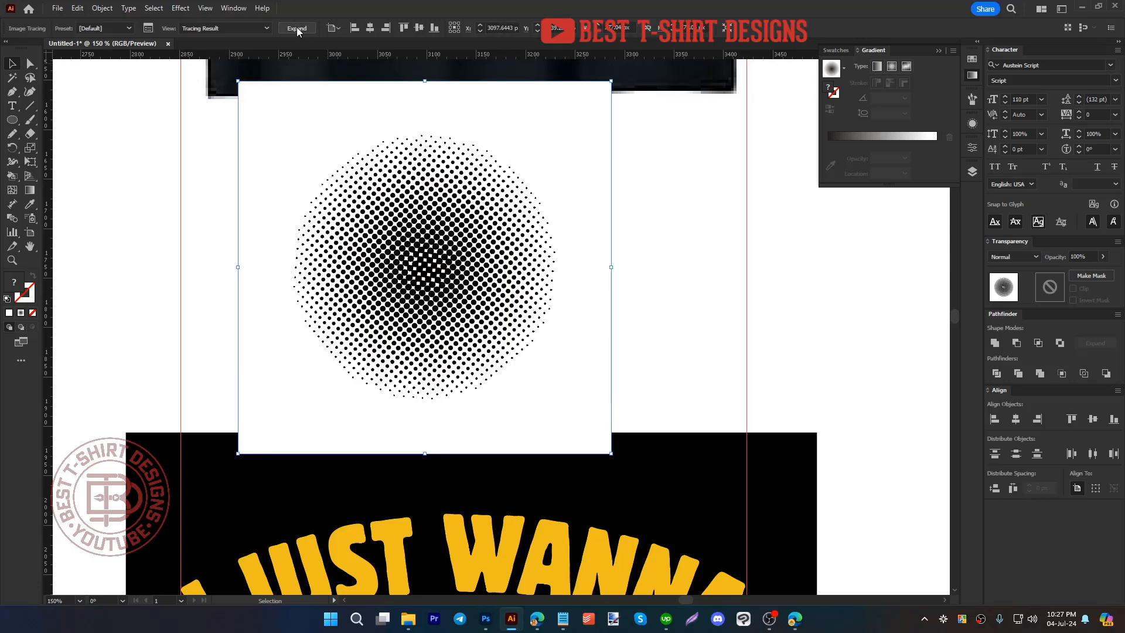
key(ctrl+z)
click(338, 27)
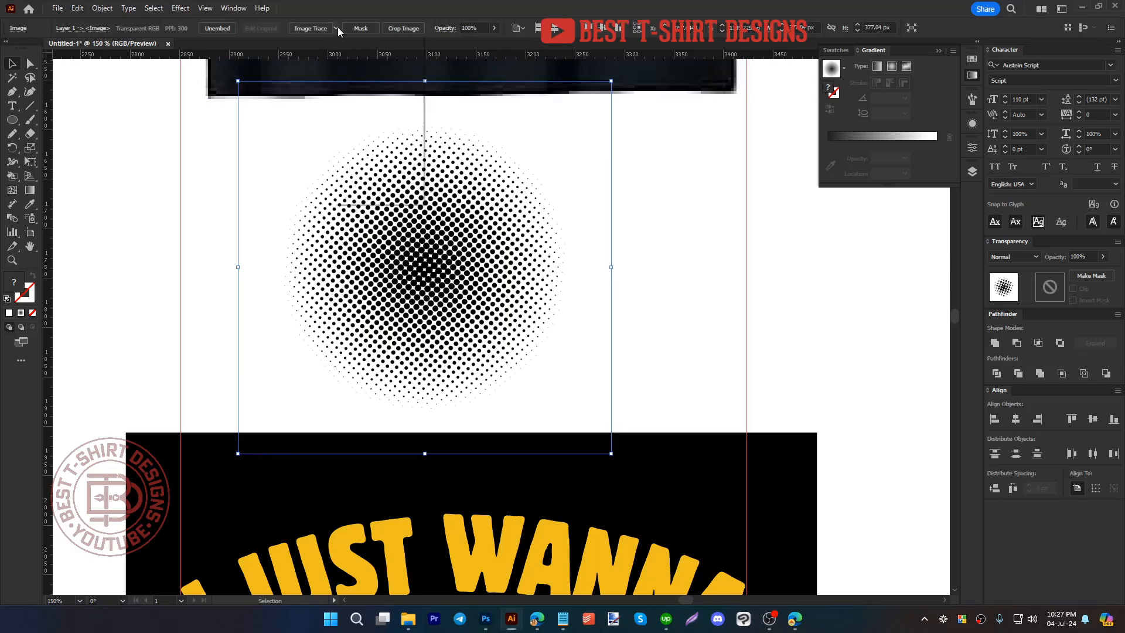
click(365, 173)
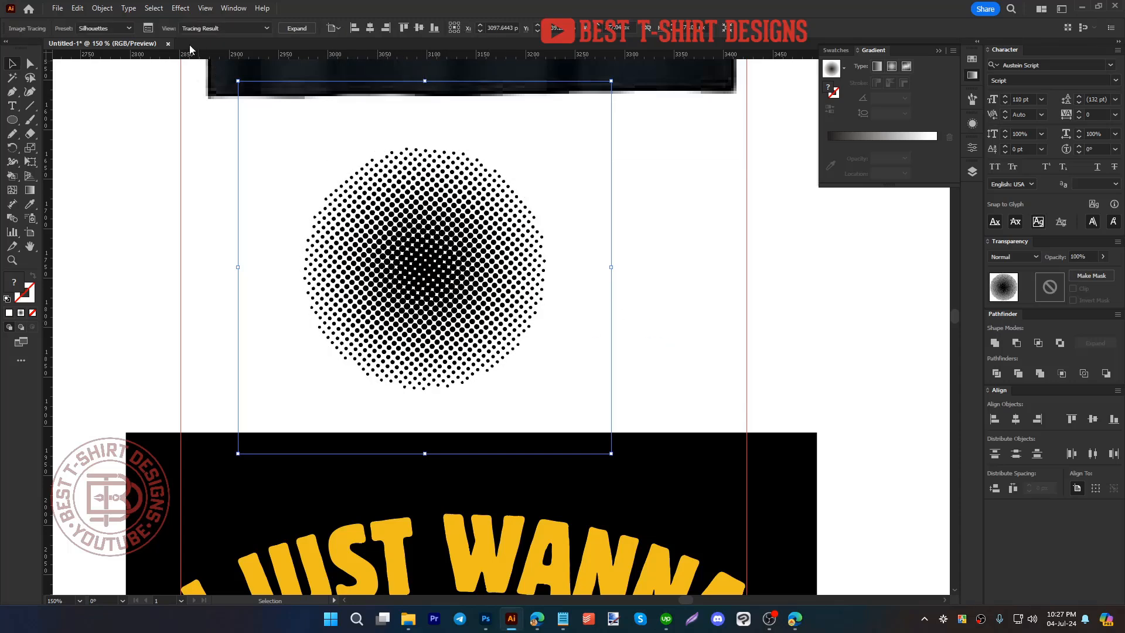
click(150, 30)
mouse_move(718, 257)
mouse_down()
mouse_move(692, 258)
mouse_move(718, 263)
mouse_up()
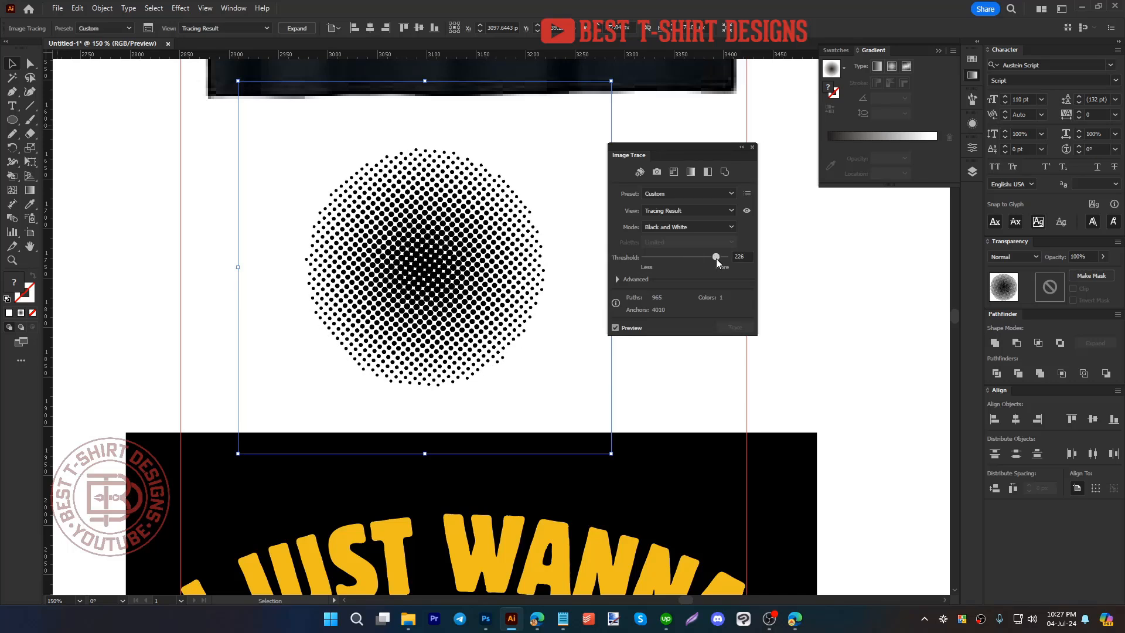
click(753, 147)
key(a)
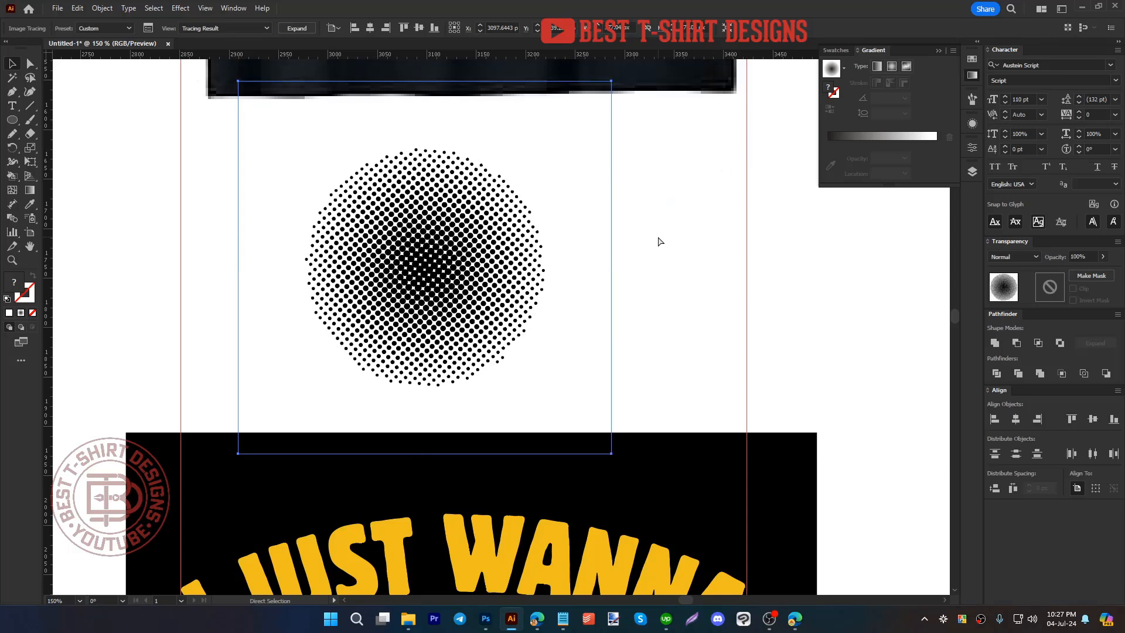
key(ctrl+z)
key(v)
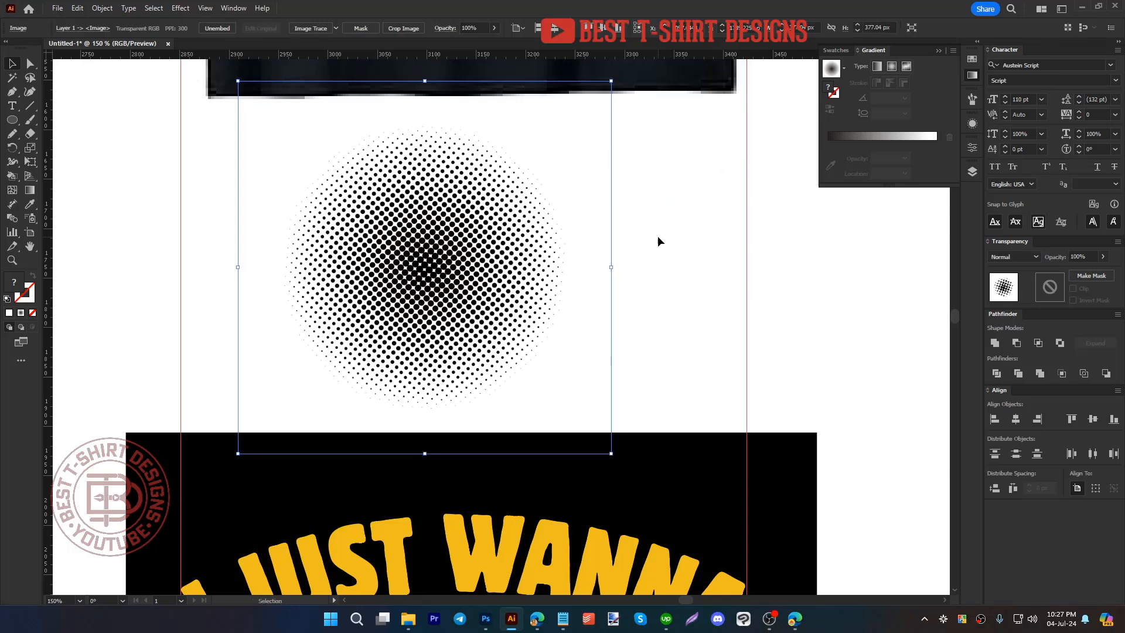
Step: Trace the halftone image with the default settings, expand the tracing into vector paths, and isolate the resulting group
click(312, 28)
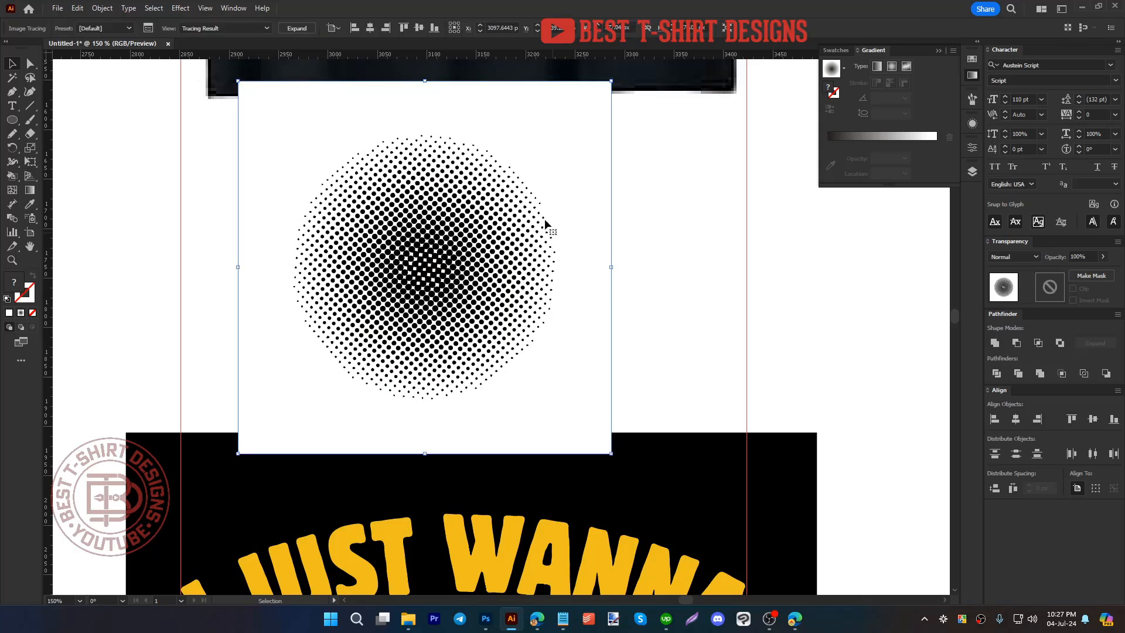
click(296, 28)
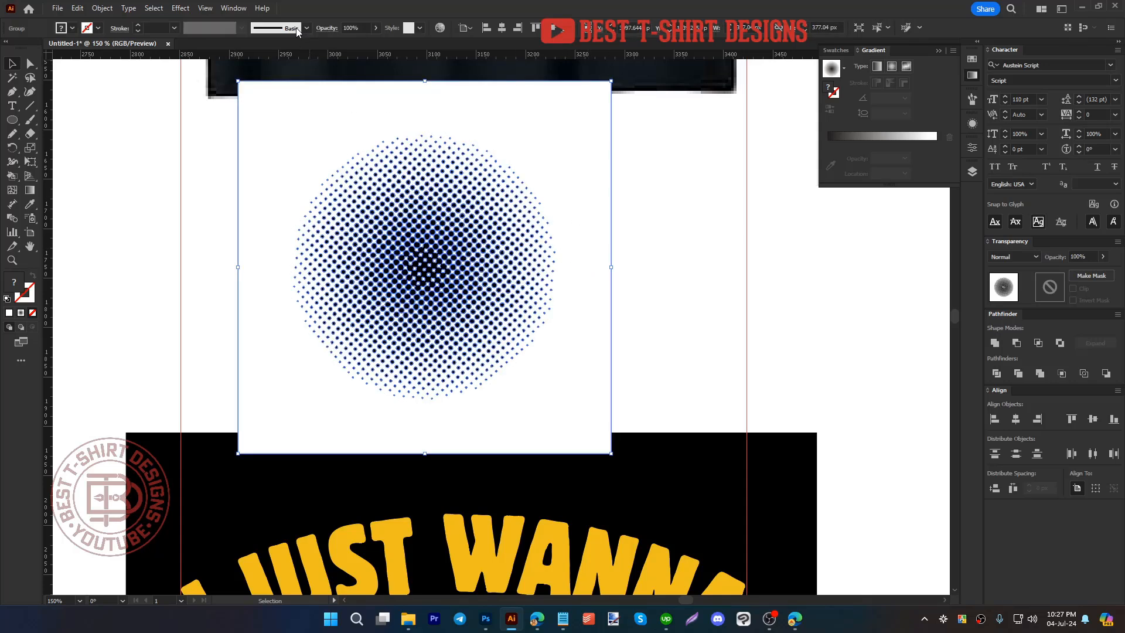
double_click(444, 287)
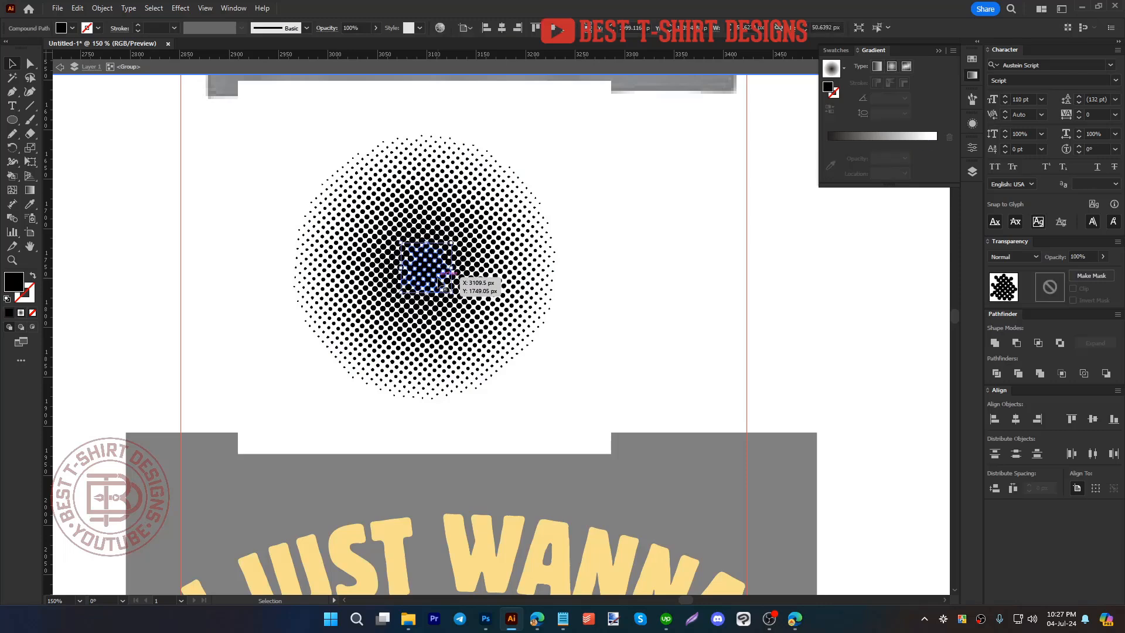
Step: Select all black dots of the traced halftone by matching fill color and cut them out of the group
click(154, 8)
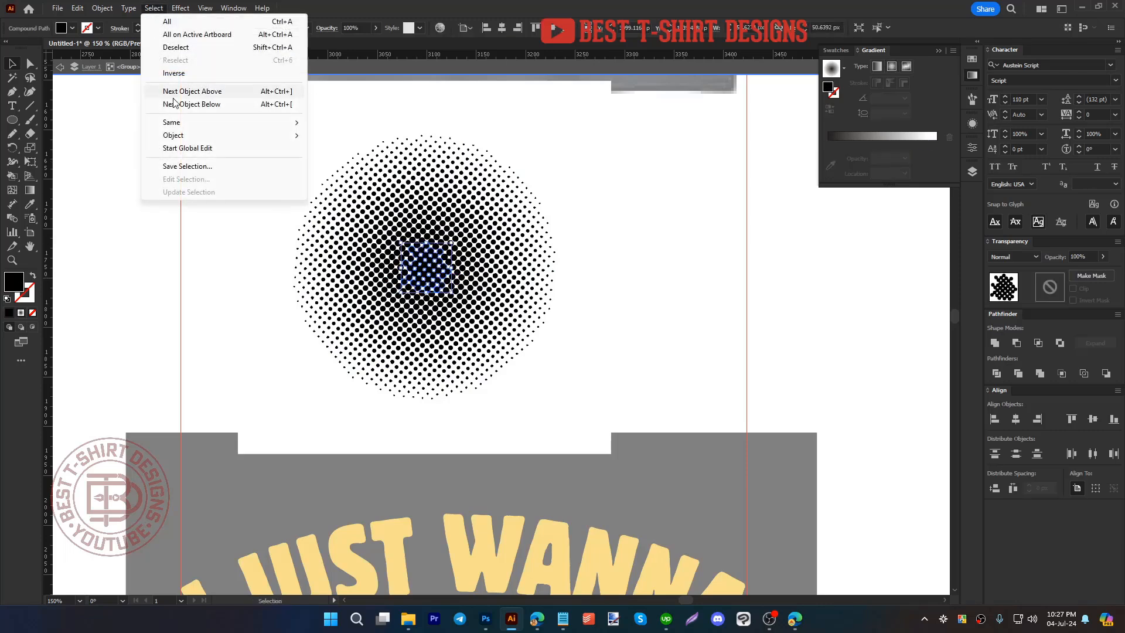
mouse_move(177, 123)
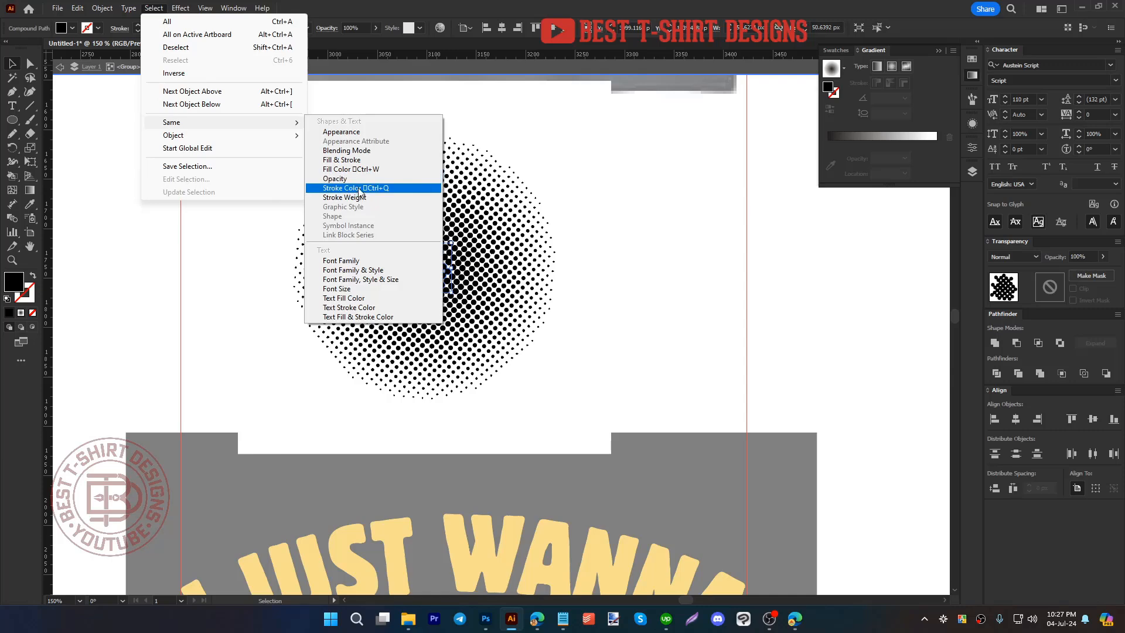
click(348, 168)
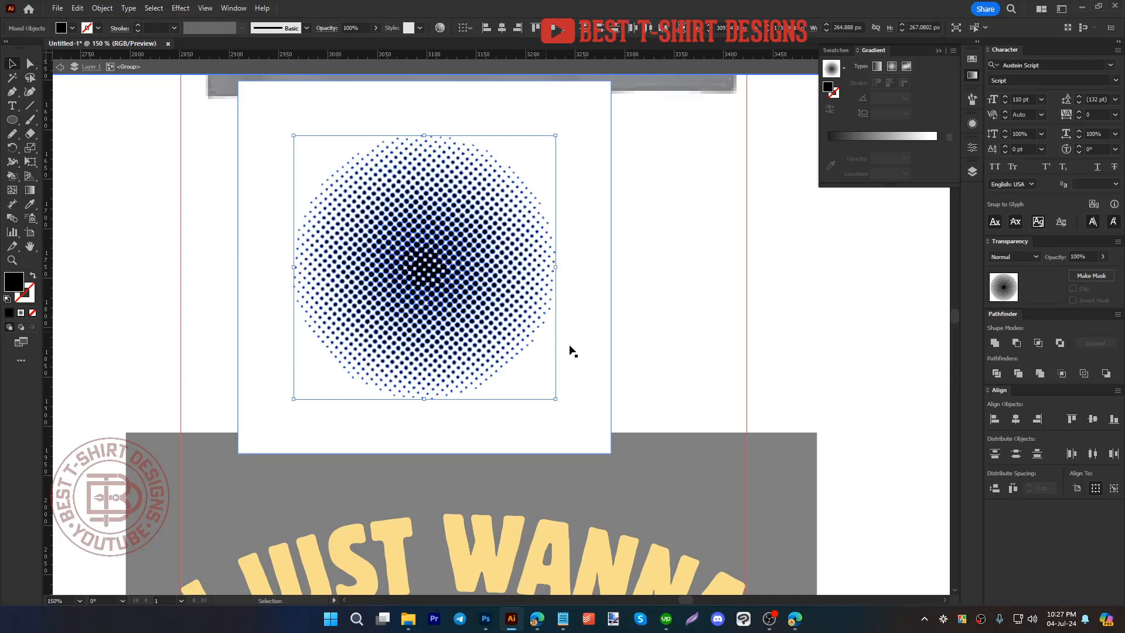
key(Delete)
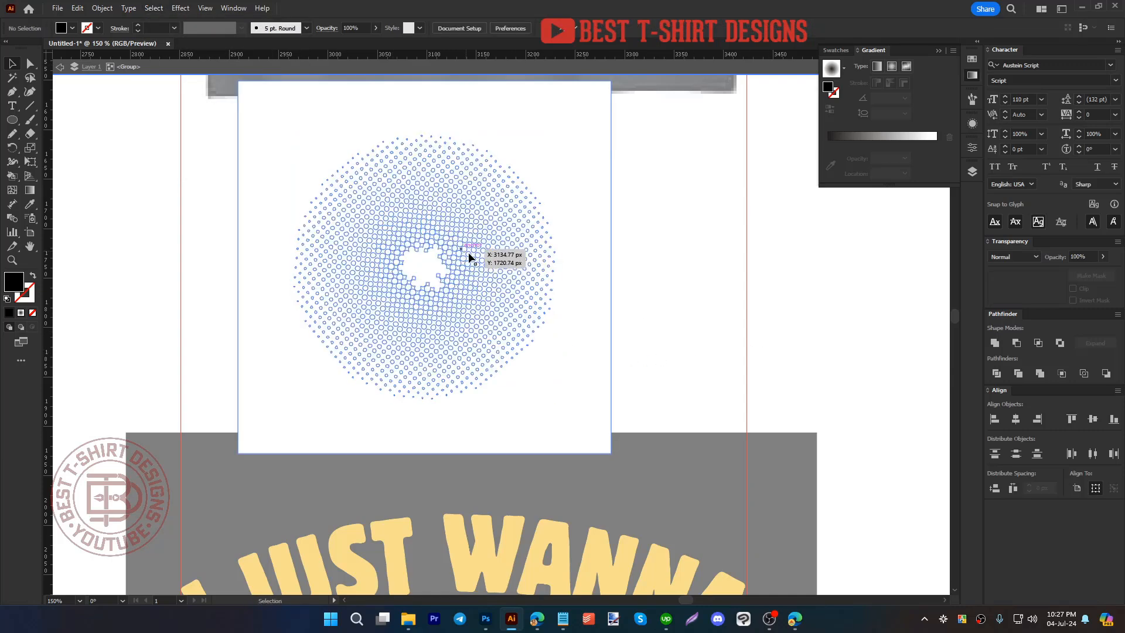
Step: Delete the remaining white background shape of the tracing and paste the black halftone dots back on their own
click(430, 248)
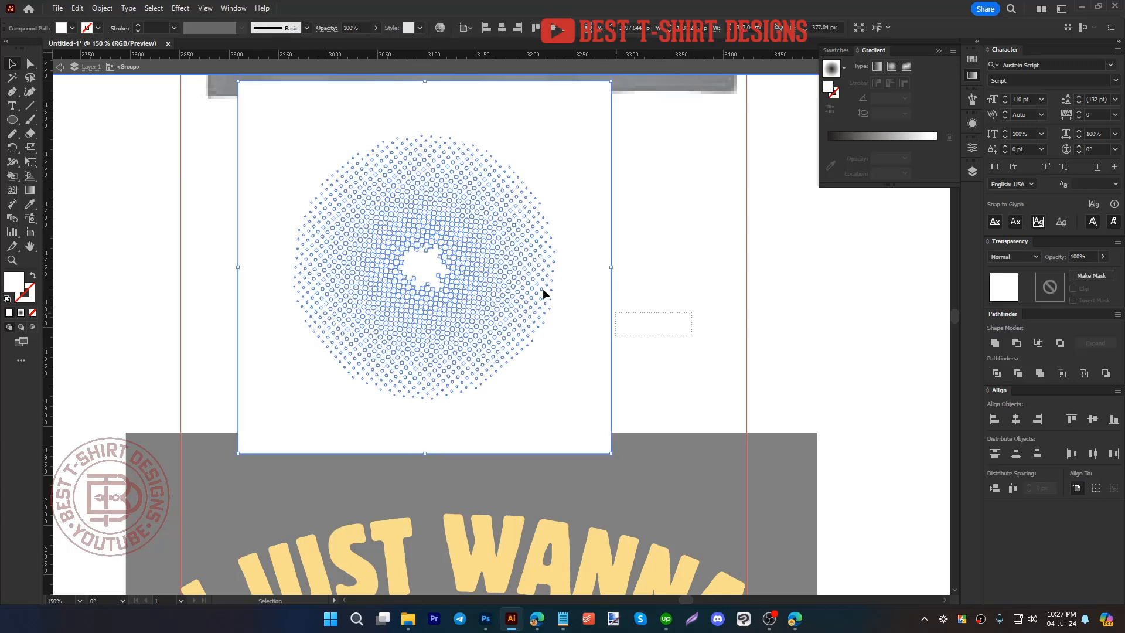
key(Delete)
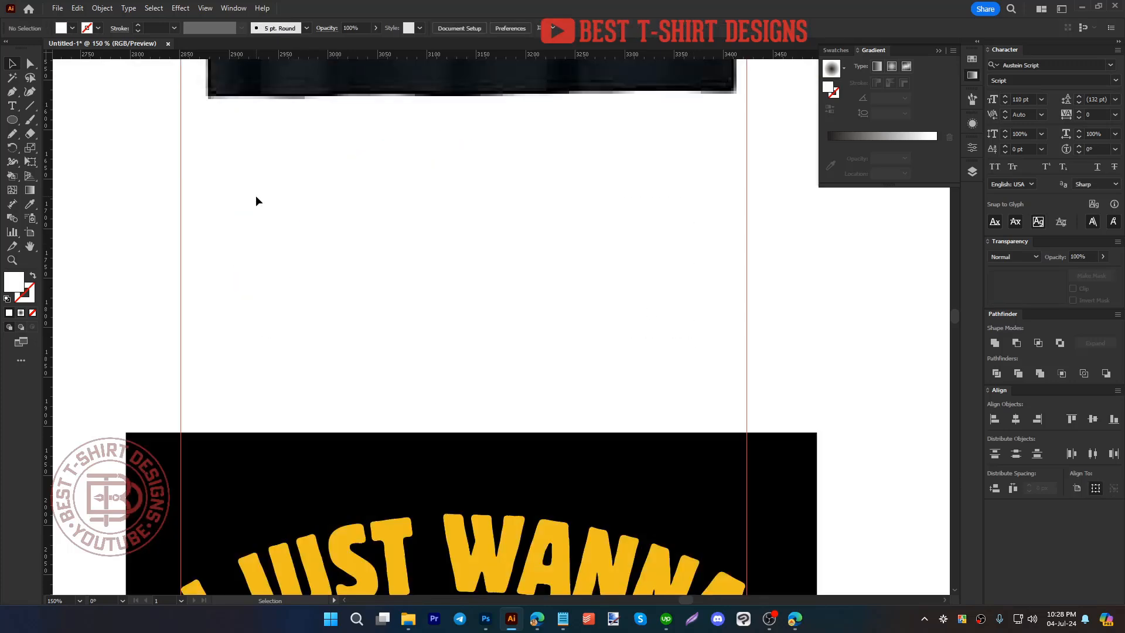
key(ctrl+v)
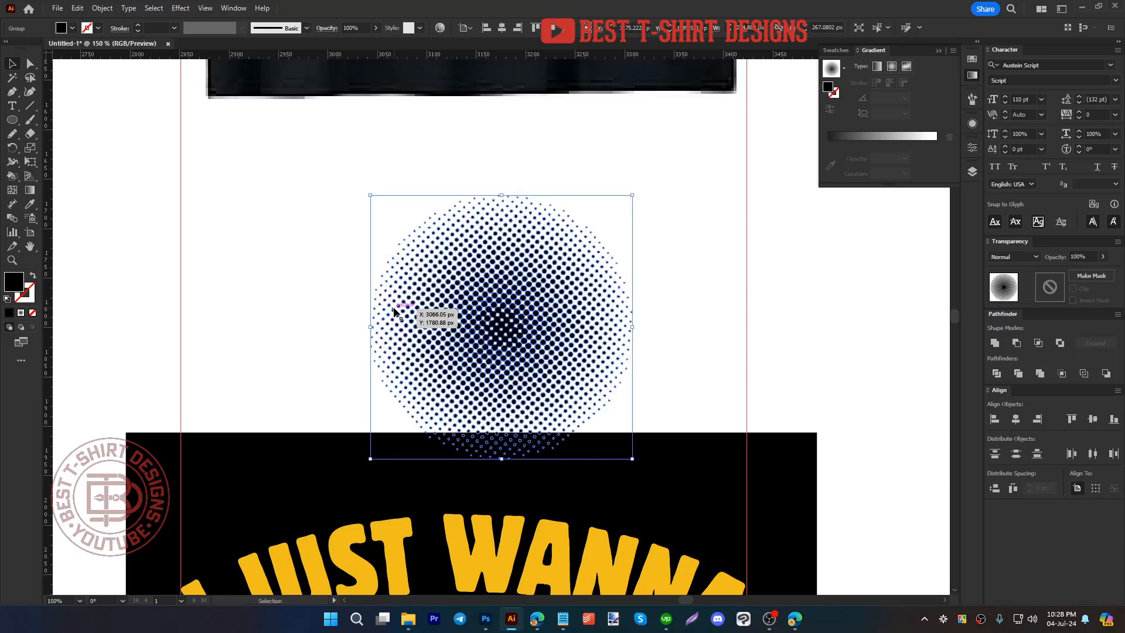
Step: Recolor the pasted halftone circle with the yellow sampled from the "I JUST WANNA" lettering
scroll(405, 317, down, 2)
key(i)
click(509, 434)
key(v)
click(628, 354)
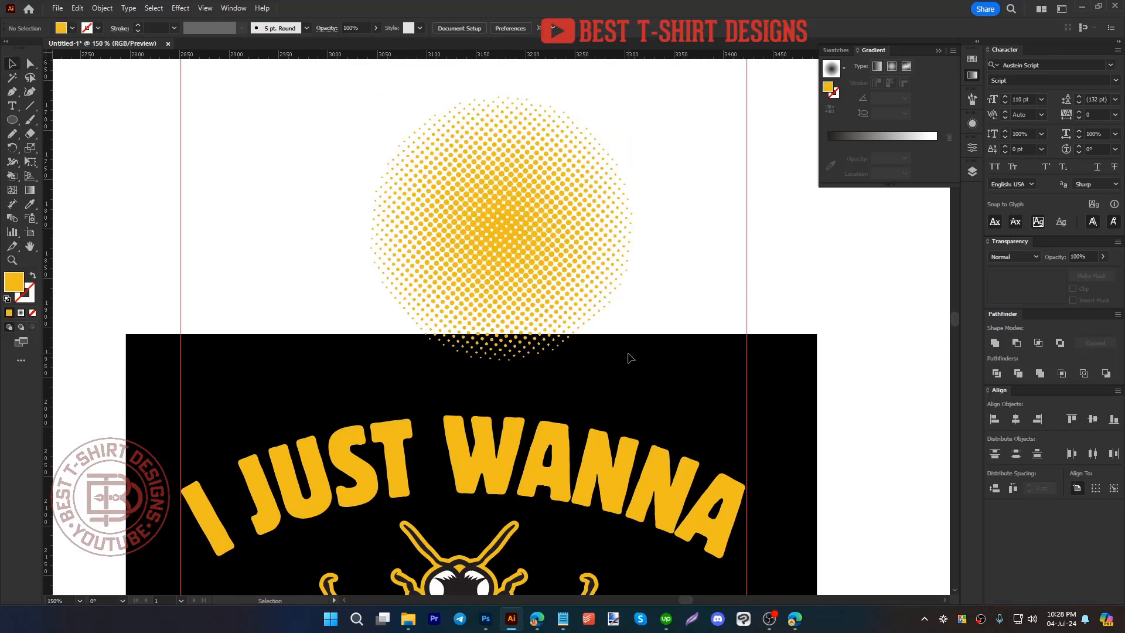
Step: Move the yellow halftone circle onto the bee in the black artwork and place it behind the bee
scroll(511, 263, down, 3)
drag(512, 263, 497, 460)
key(ctrl+x)
click(489, 416)
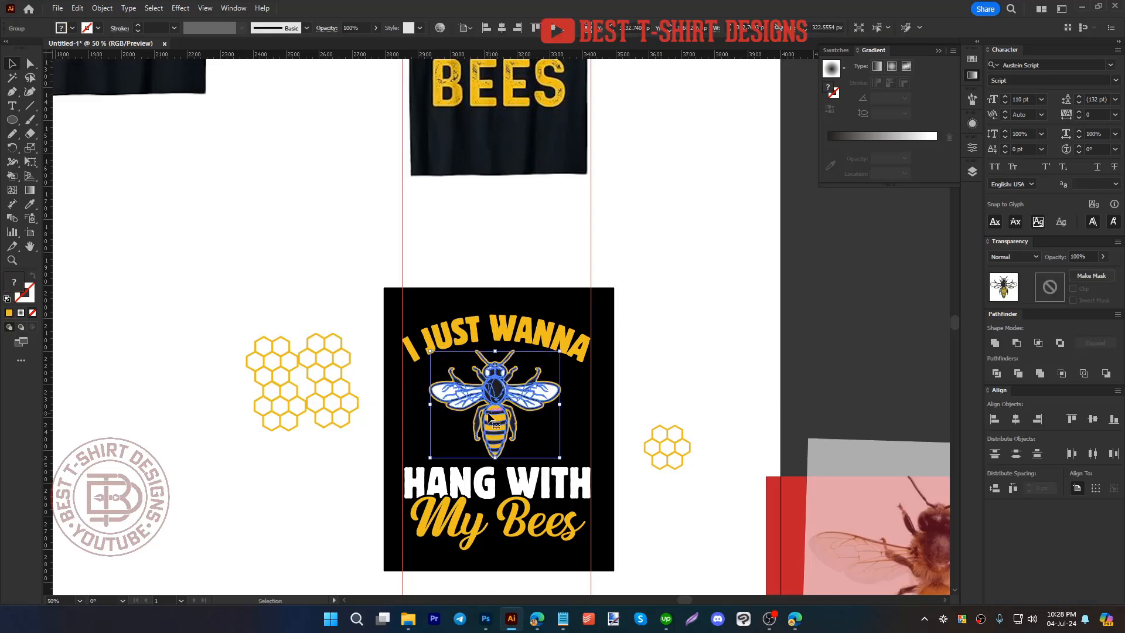
key(ctrl+b)
click(590, 434)
Step: Fine-tune the halftone circle's placement behind the bee, nudging it slightly downward
scroll(521, 438, up, 1)
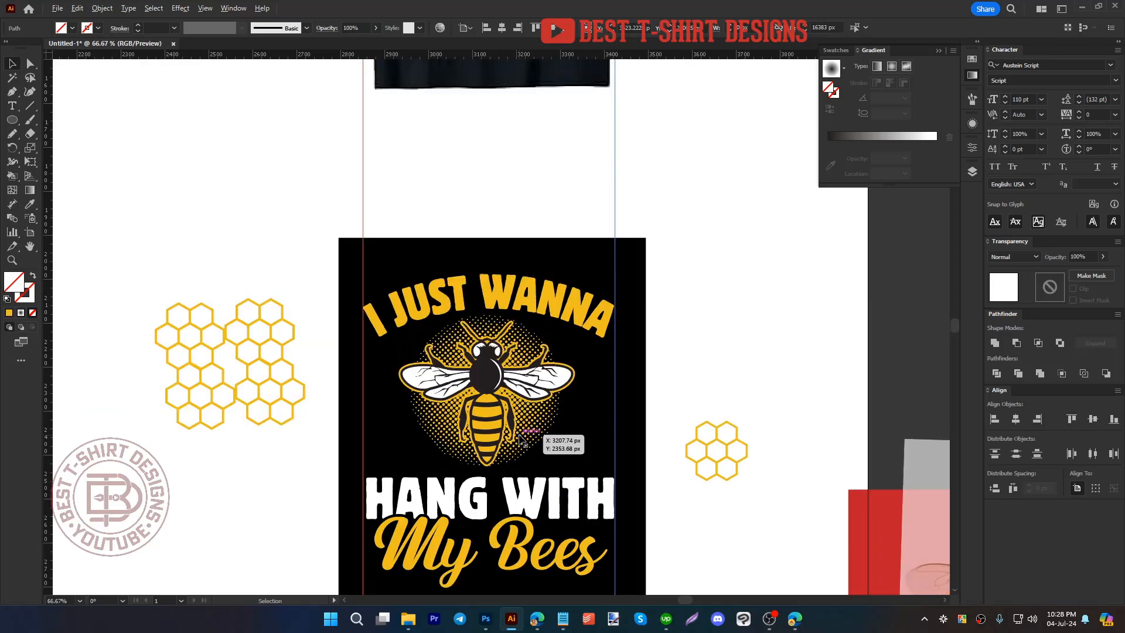
click(520, 431)
drag(487, 470, 487, 476)
click(588, 427)
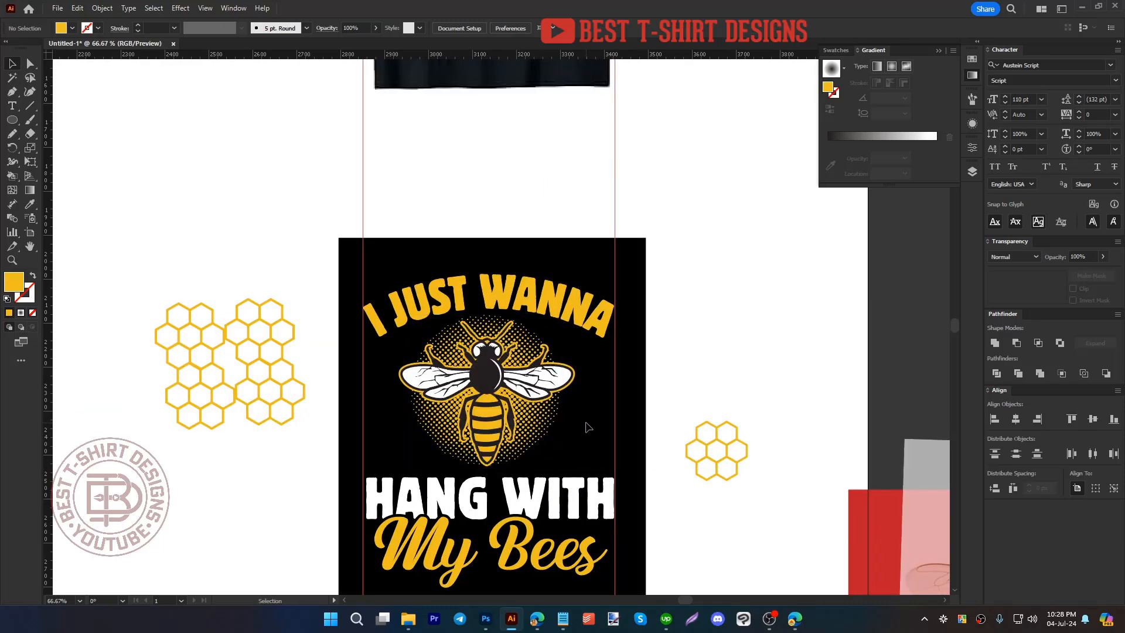
scroll(589, 427, up, 1)
click(535, 437)
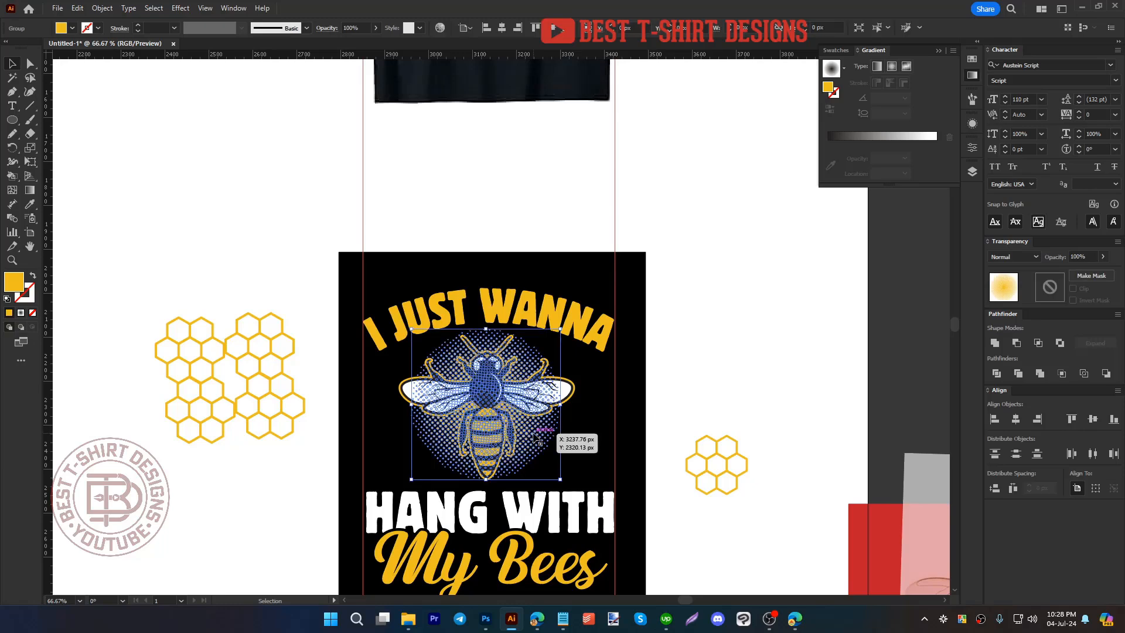
key(Down)
key(Down)
key(Down)
key(Down)
click(584, 435)
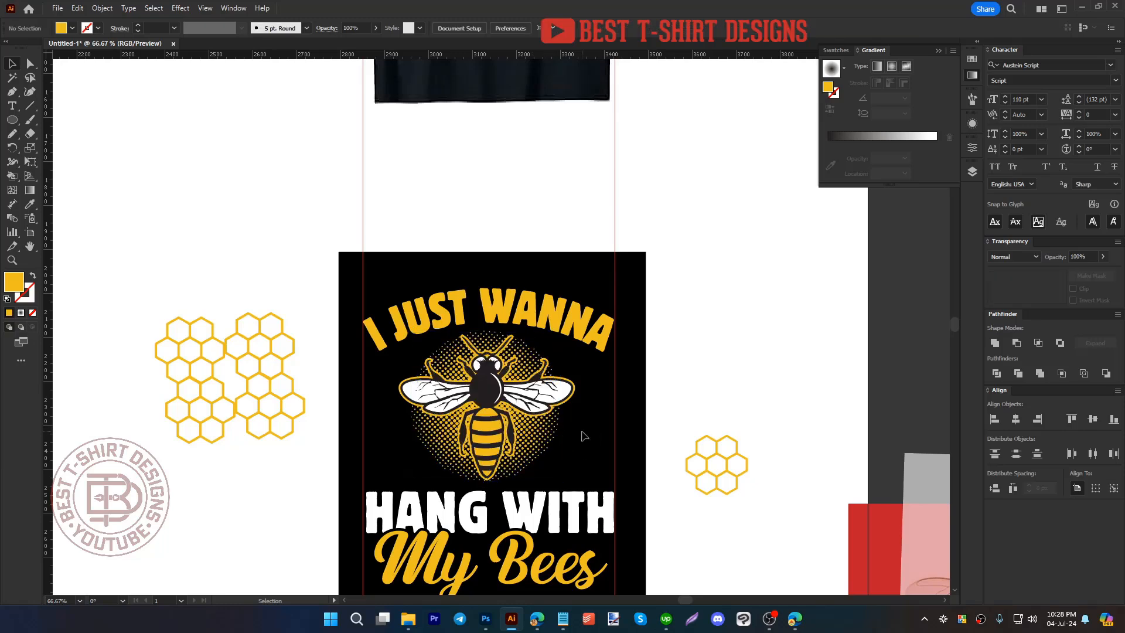
Step: Select the two vertical guides running through the artwork and delete them
scroll(584, 436, down, 1)
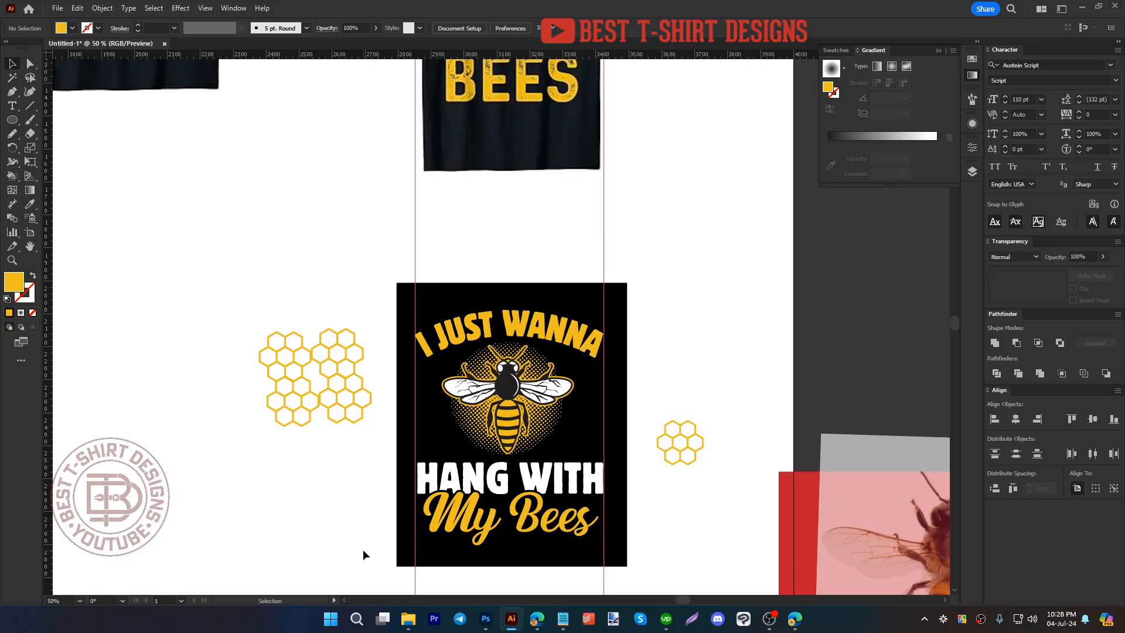
drag(363, 550, 631, 579)
key(Delete)
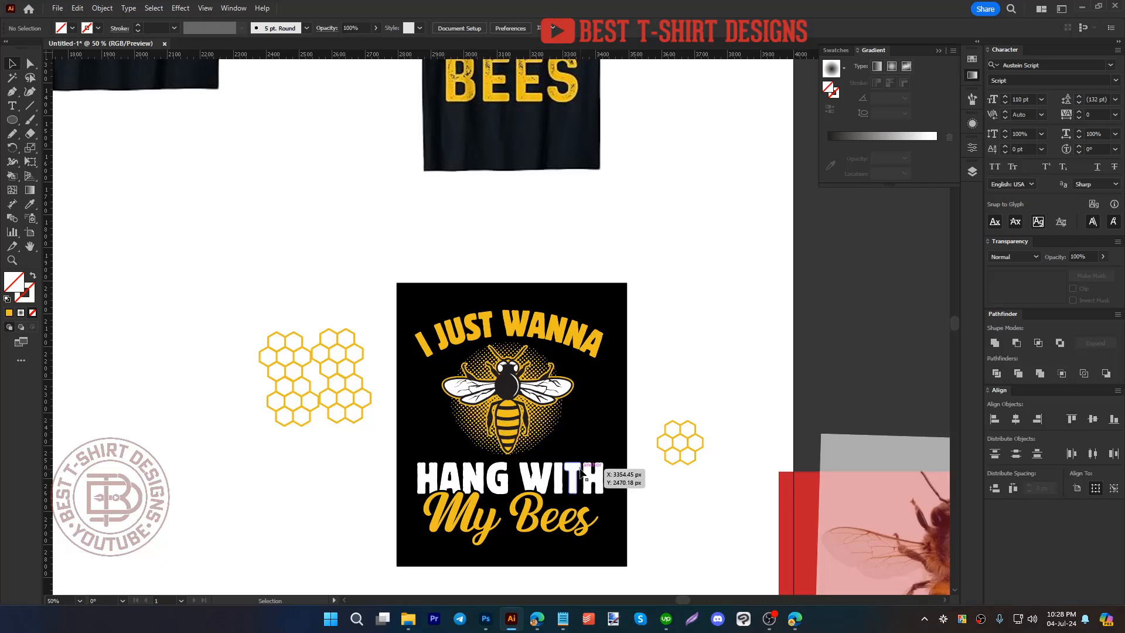
Step: Group the lettering, bee and halftone circle, and scale the group down within the black rectangle
drag(609, 540, 424, 322)
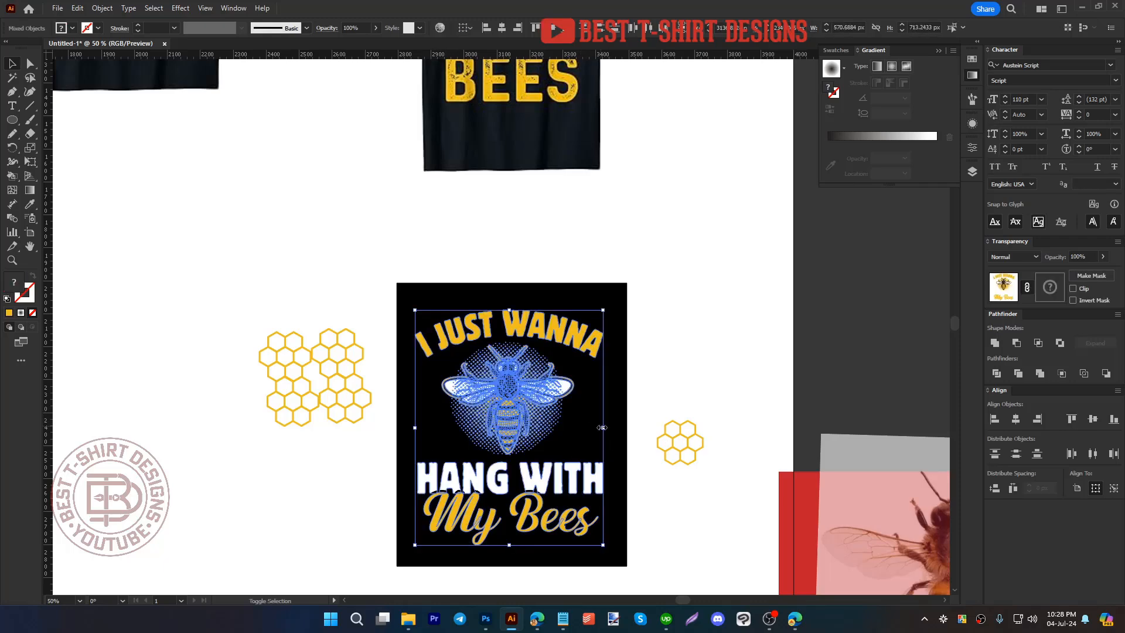
key(ctrl+g)
drag(449, 390, 488, 386)
click(512, 395)
click(600, 392)
drag(600, 392, 390, 400)
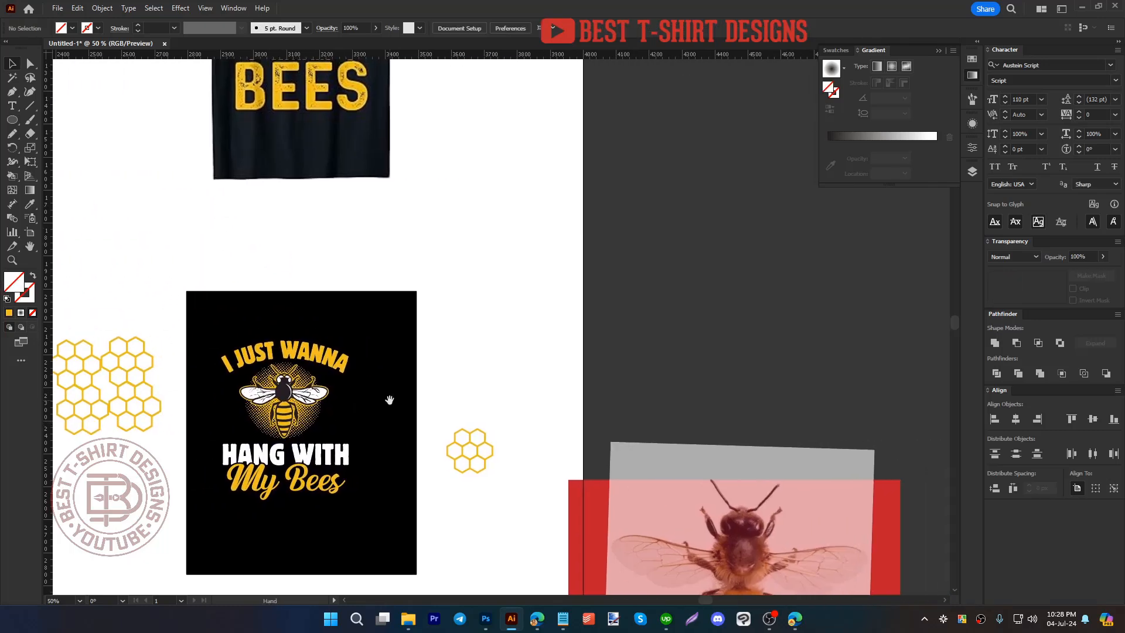
Step: Add a four-line text reading "never underestimate / an old man / with his / bees" below the Old Man With His Bees reference shirt
scroll(390, 400, up, 4)
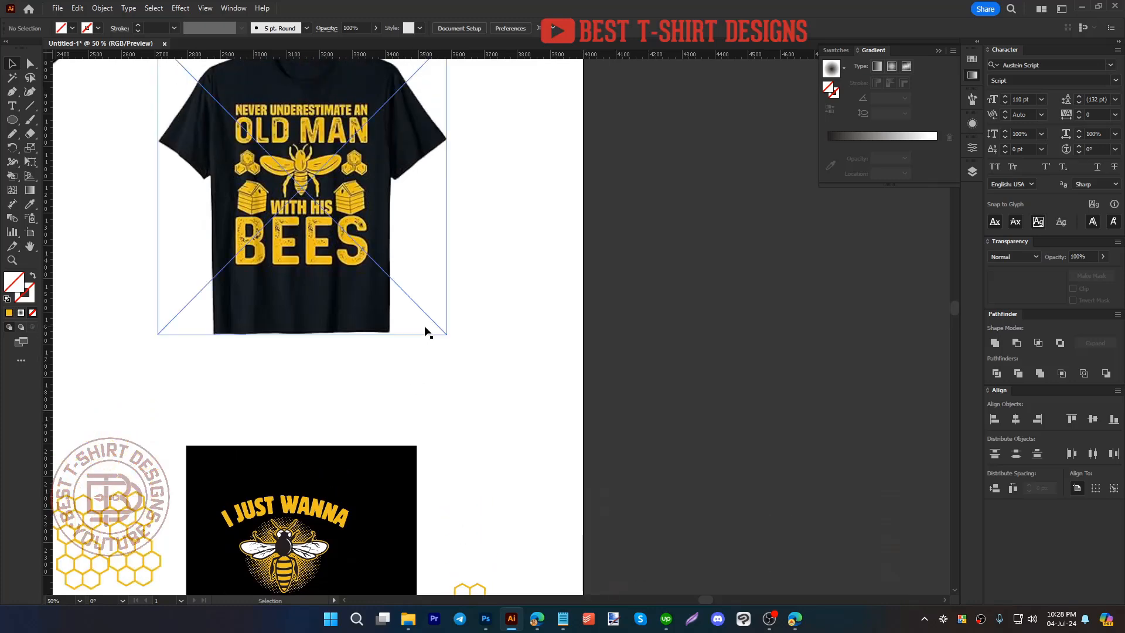
scroll(447, 247, down, 1)
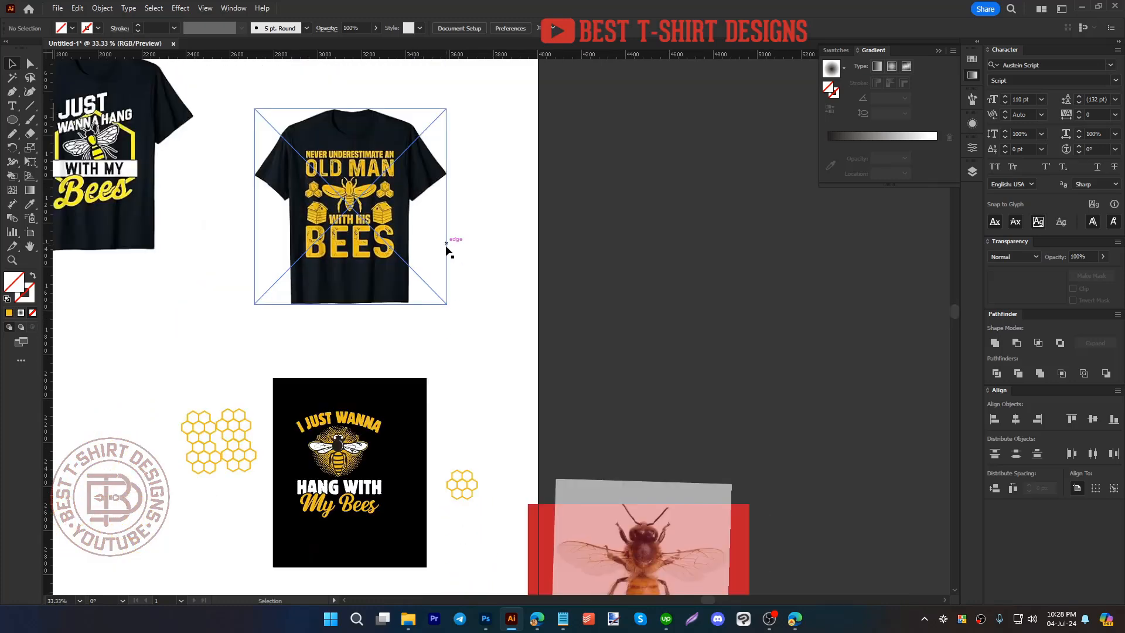
scroll(382, 173, up, 1)
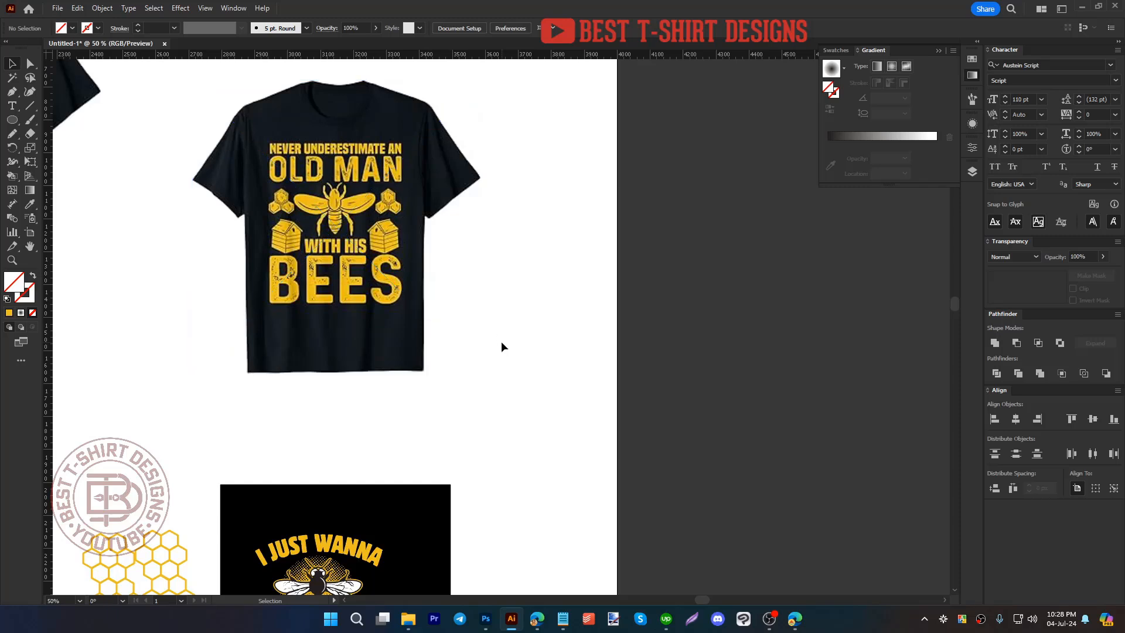
scroll(503, 347, up, 1)
key(t)
click(440, 449)
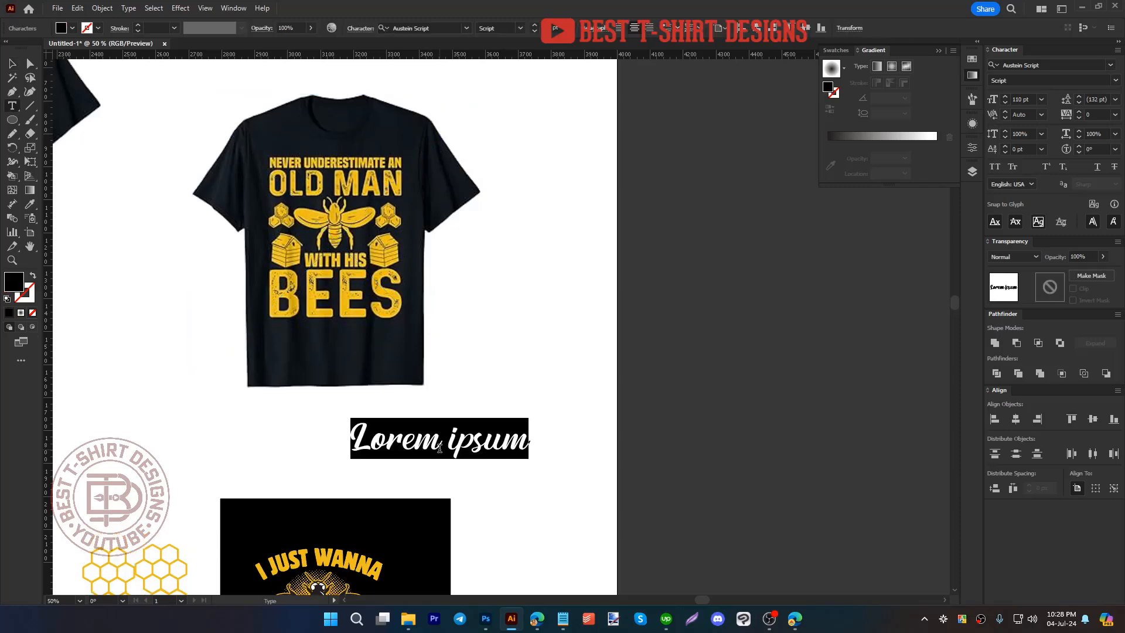
text(ne)
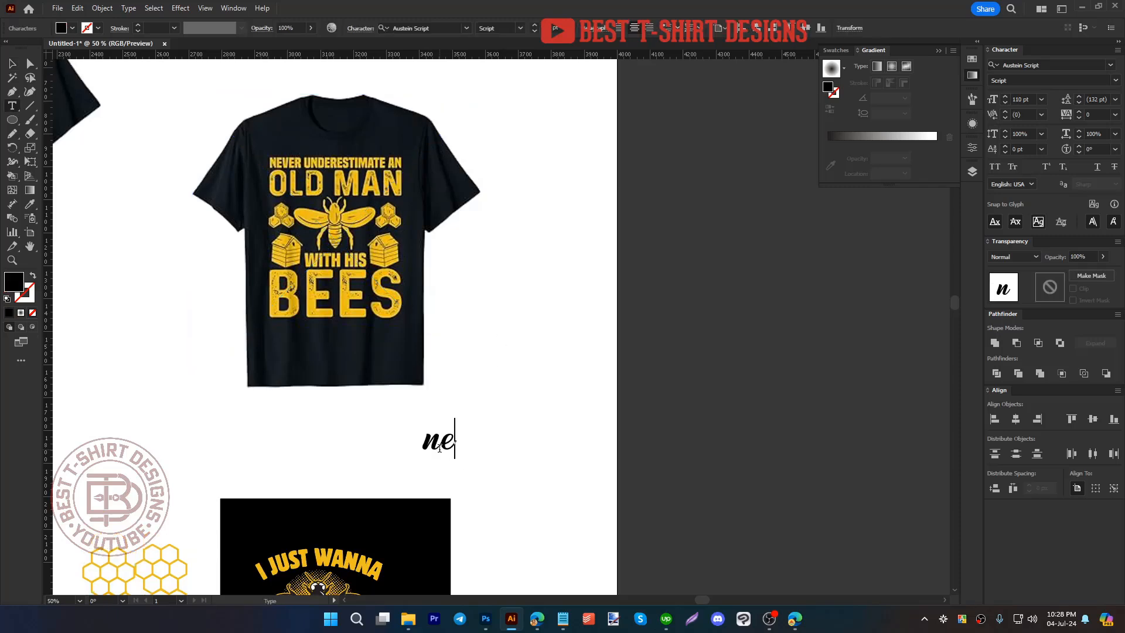
text(ver under)
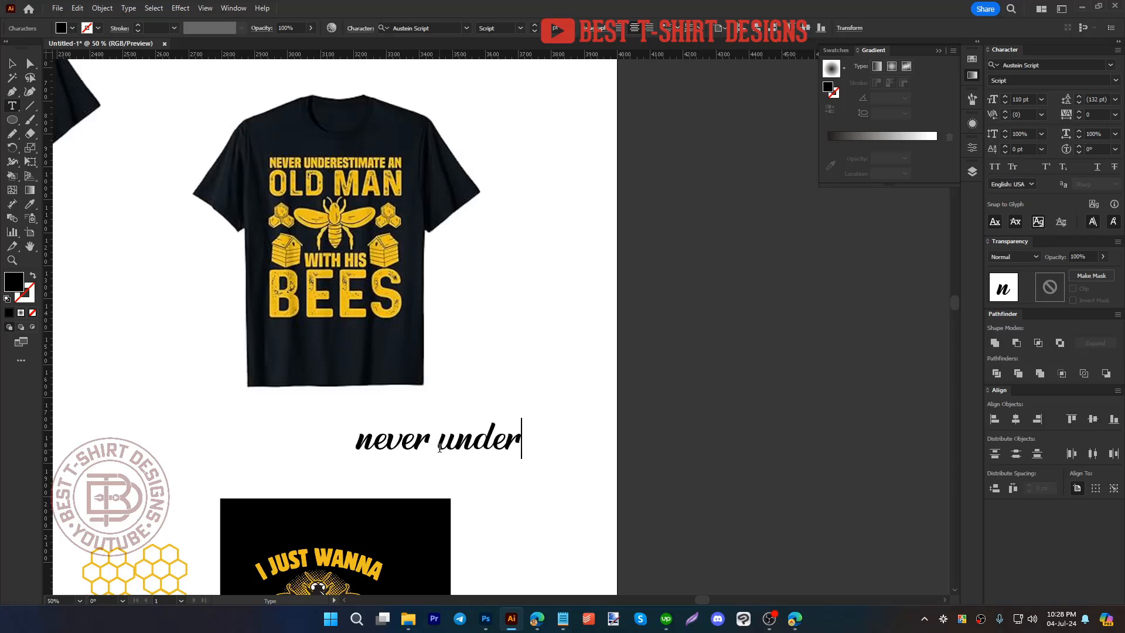
text(estimate )
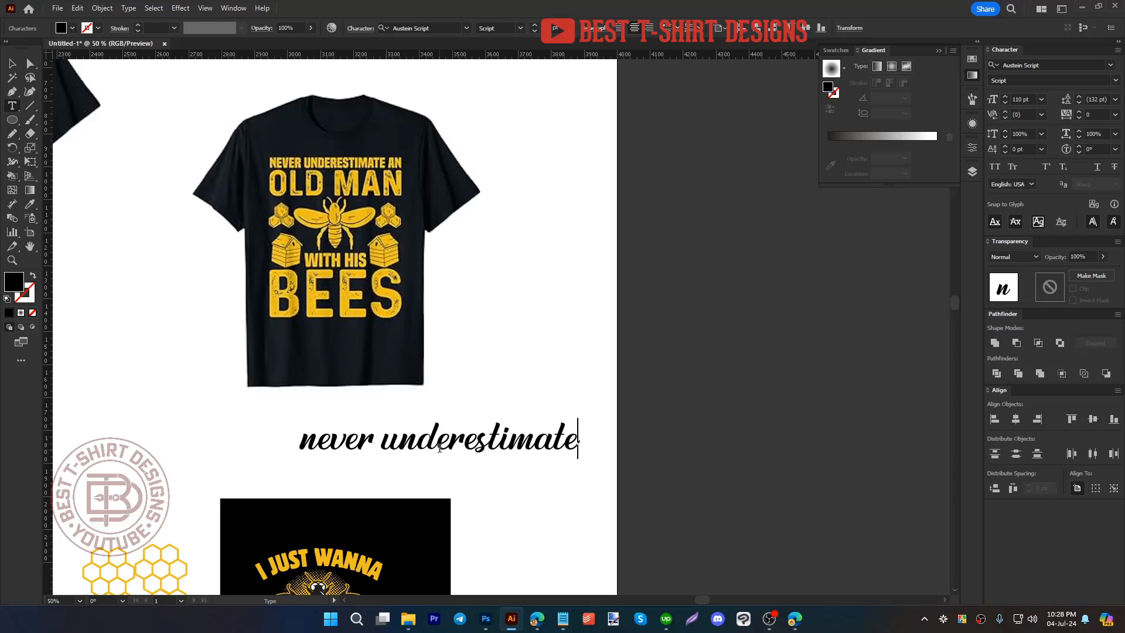
text(an old man)
key(Return)
text(wit)
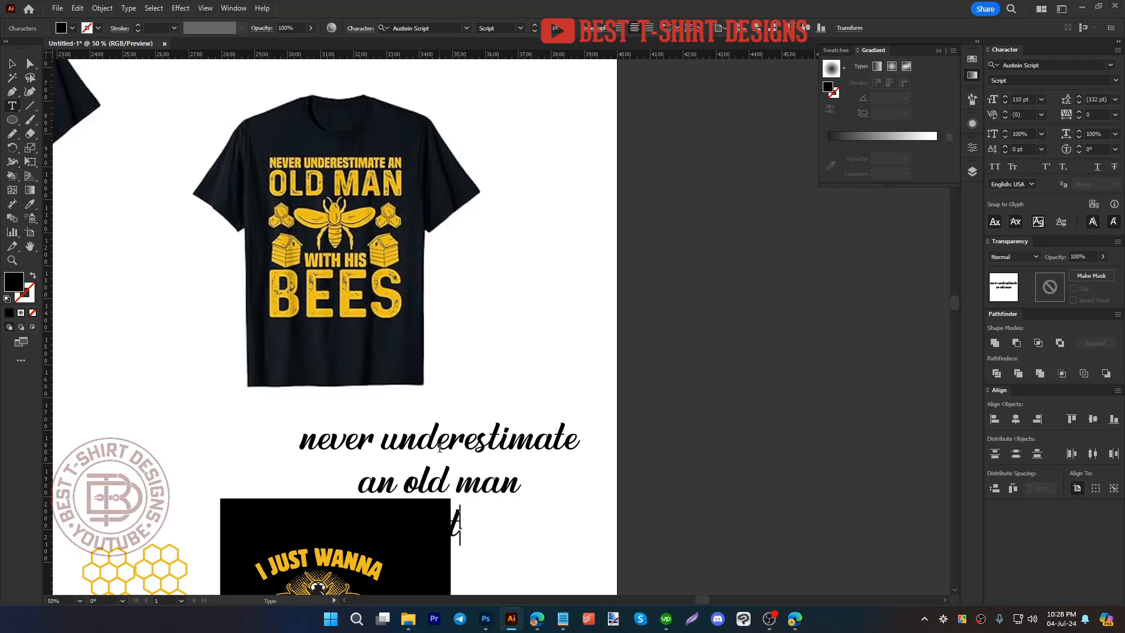
text(h his)
key(Return)
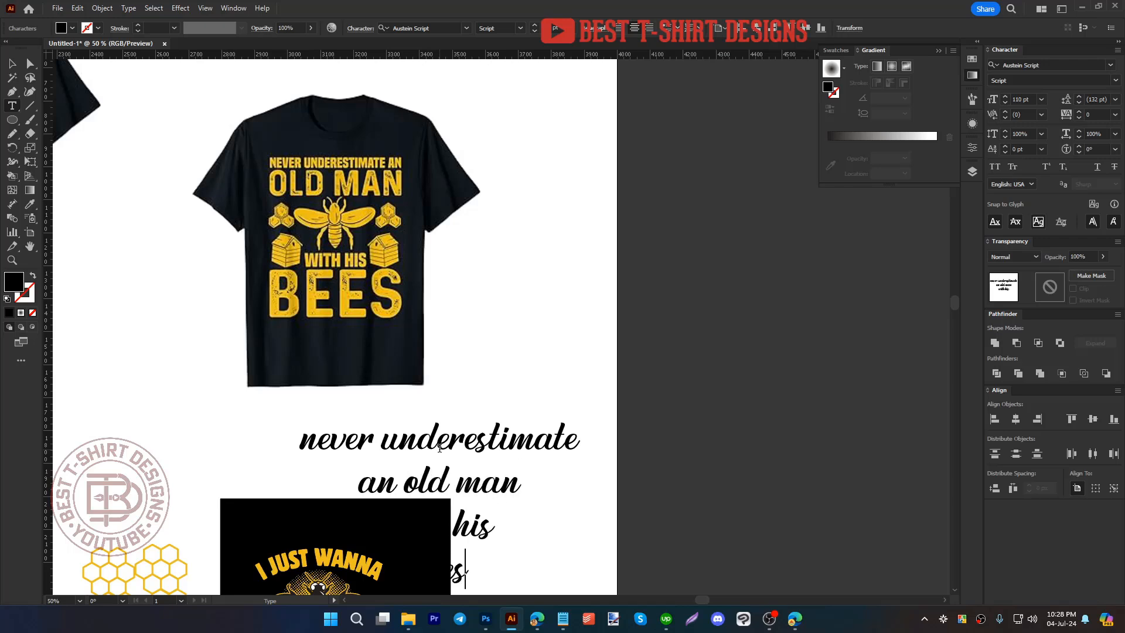
text(bees)
click(12, 64)
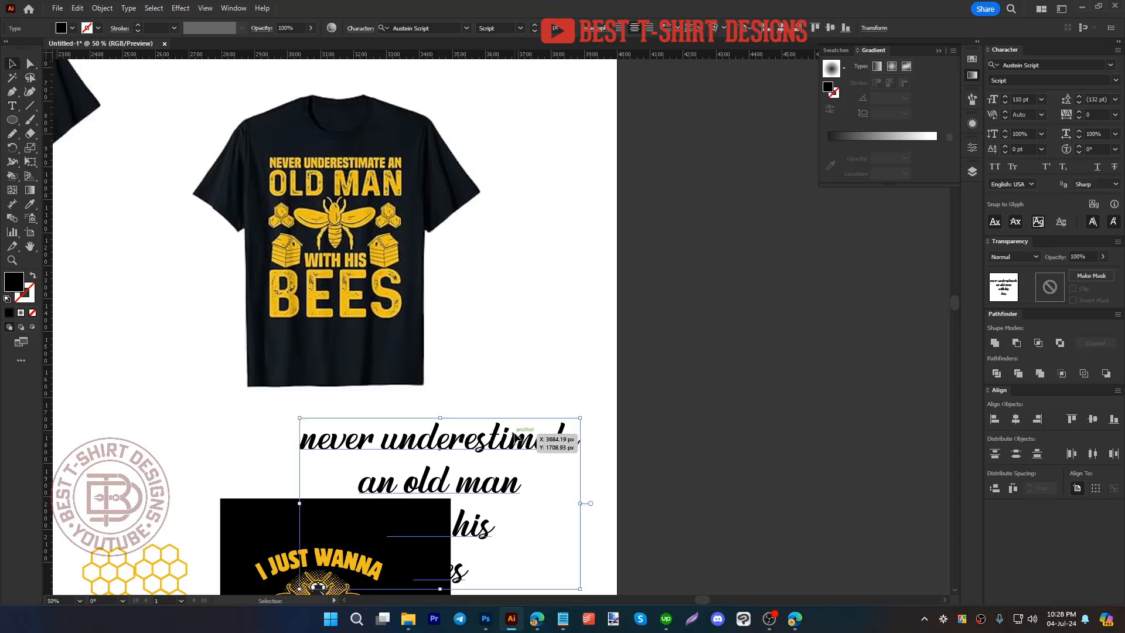
Step: Move the text block up over the reference shirt's lower edge and split it into separate lines with a script
drag(513, 439, 536, 346)
click(57, 9)
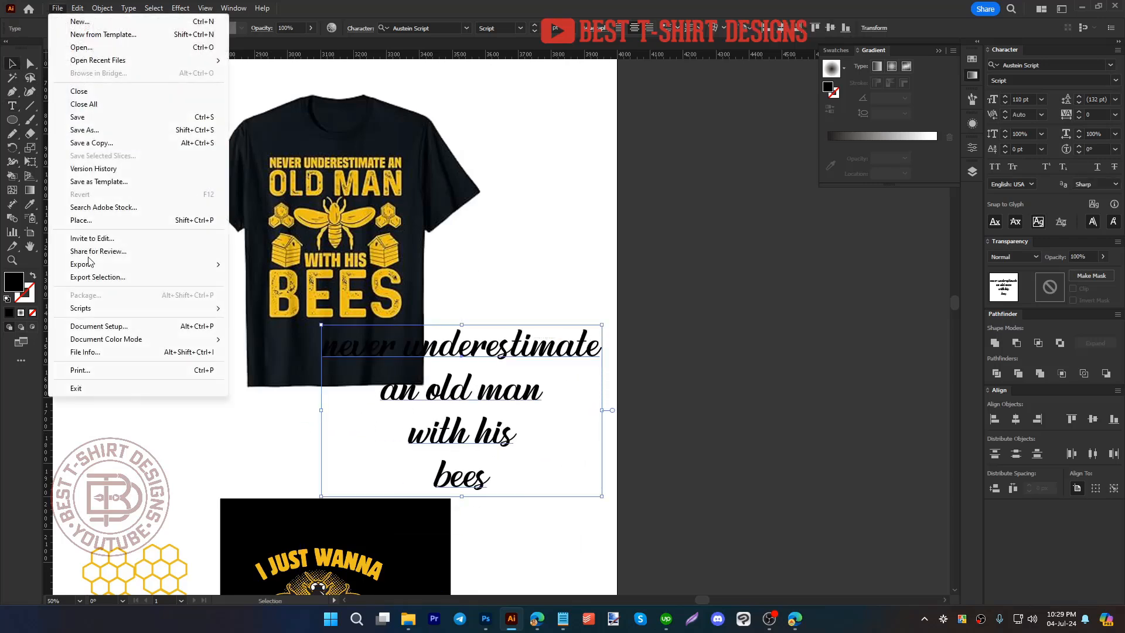
mouse_move(94, 309)
click(274, 308)
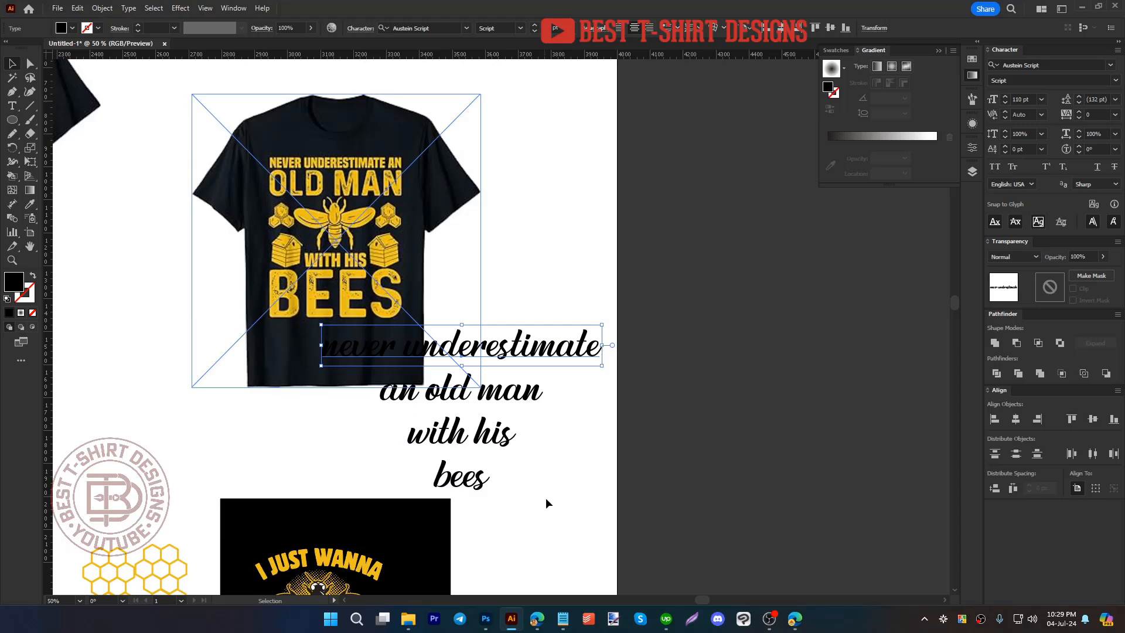
Step: Scale the four text lines down to about 52 pt at the reference shirt's lower left, and shift the shirt image to the right
drag(546, 497, 369, 274)
shift+click(369, 275)
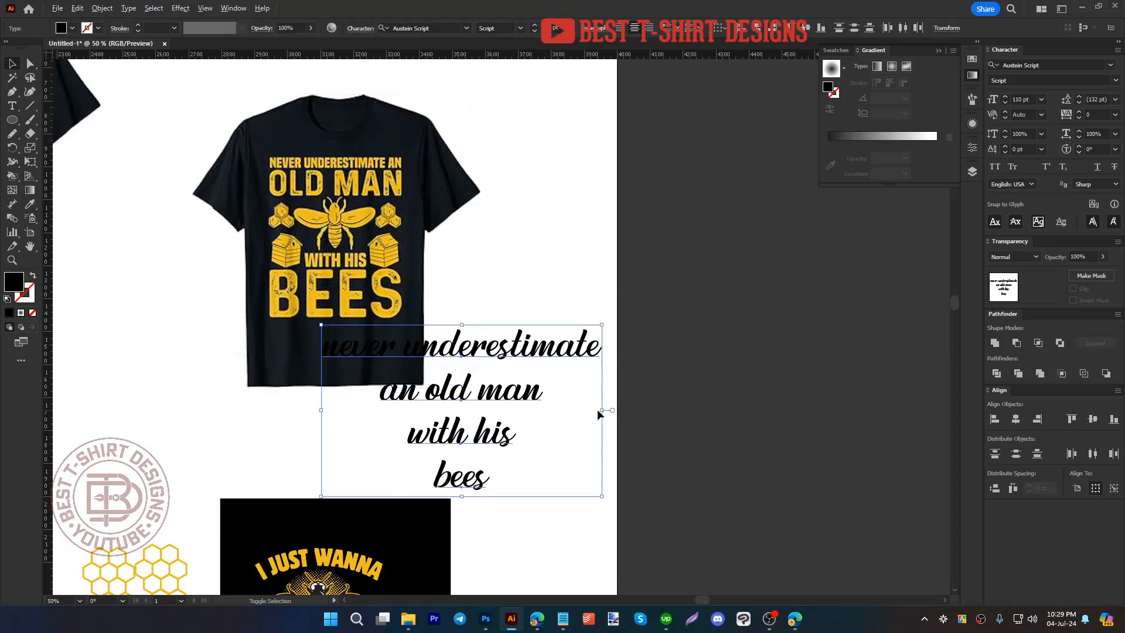
drag(601, 411, 198, 406)
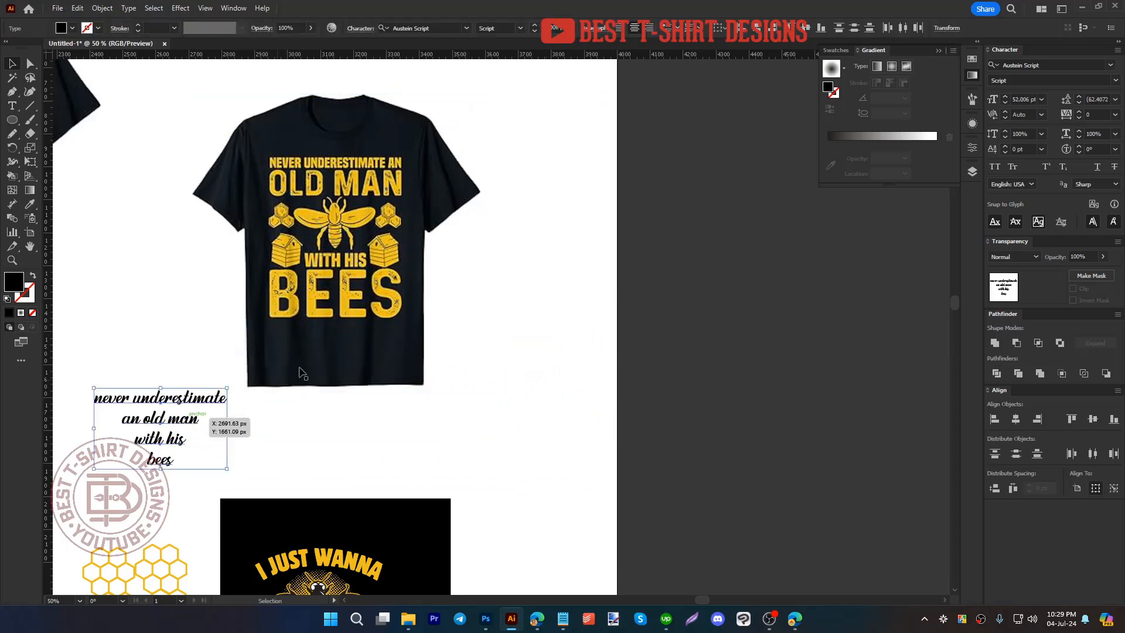
drag(331, 350, 439, 332)
click(412, 423)
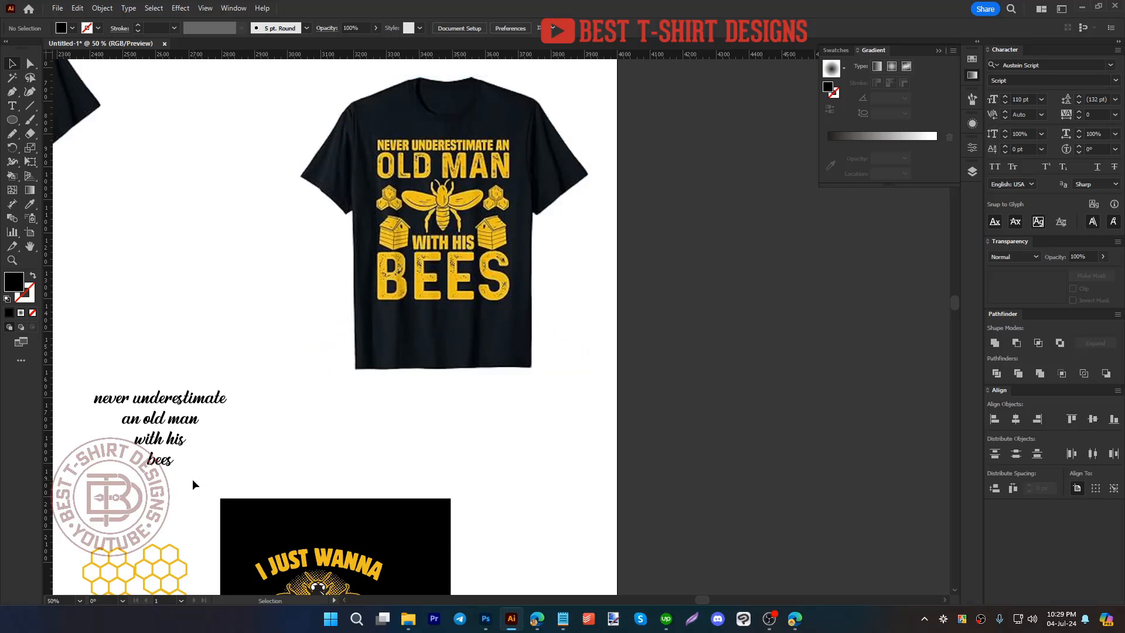
Step: Set the four text lines to the Explorer Print Condensed Regular font and enlarge them
drag(192, 479, 112, 349)
click(439, 28)
text(ex)
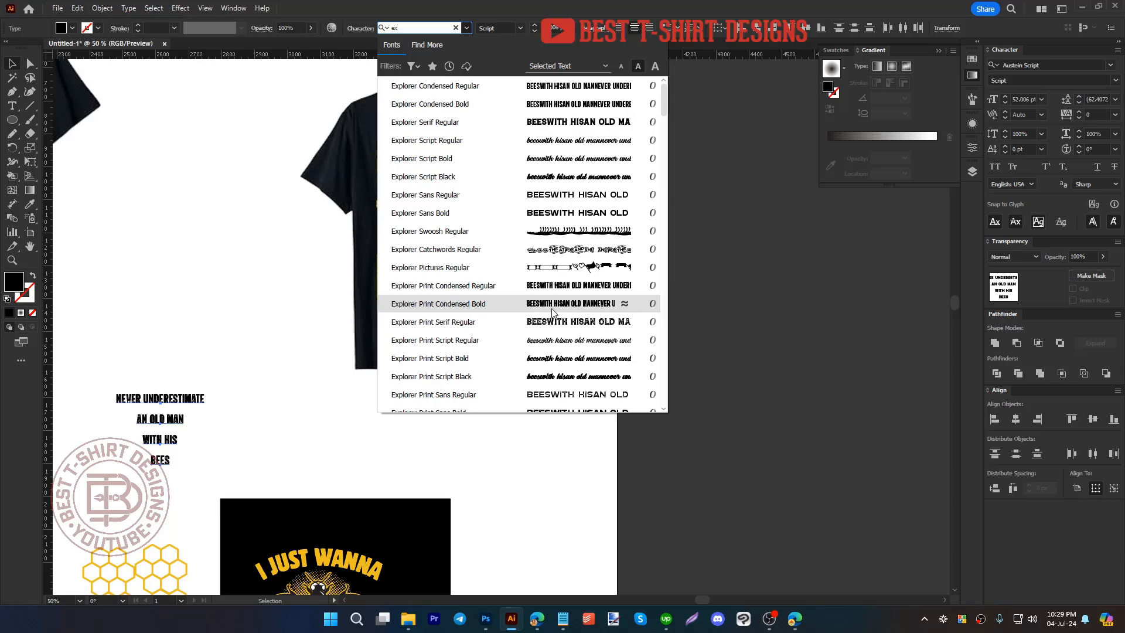
click(537, 287)
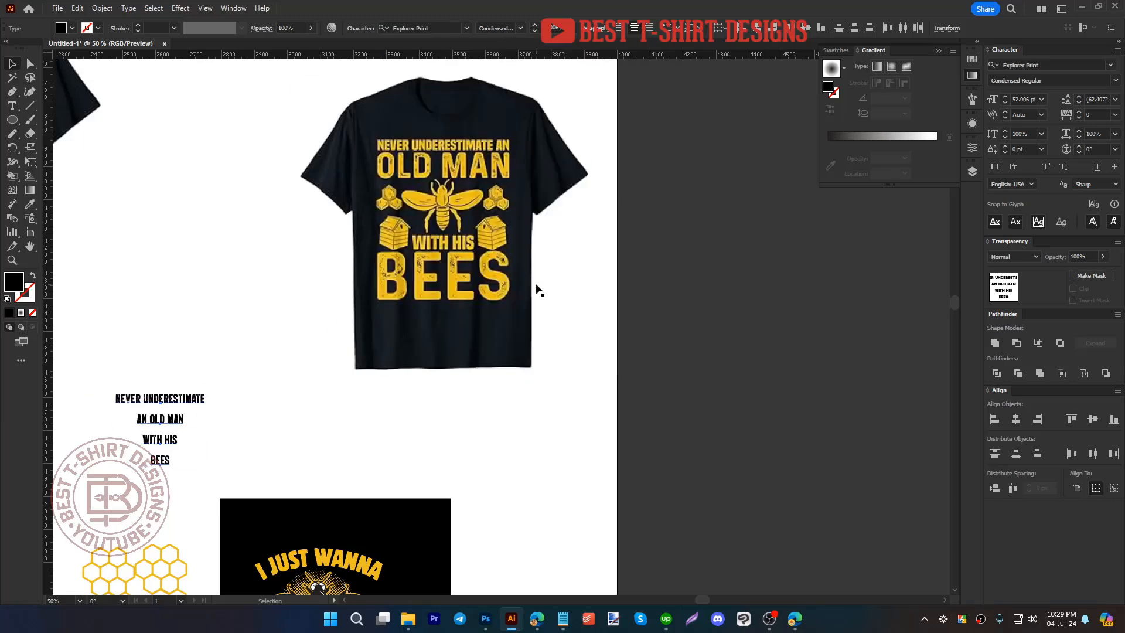
drag(212, 426, 321, 434)
click(316, 458)
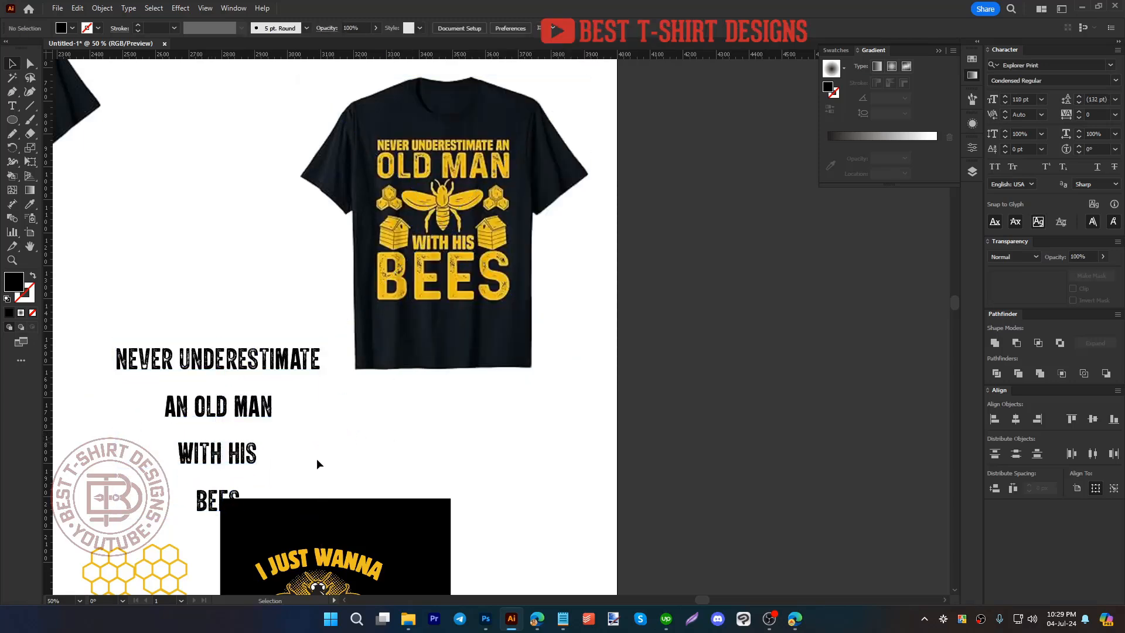
Step: Move the Old Man With His Bees reference shirt farther right, clear of the four text lines
scroll(193, 478, up, 3)
scroll(332, 383, down, 4)
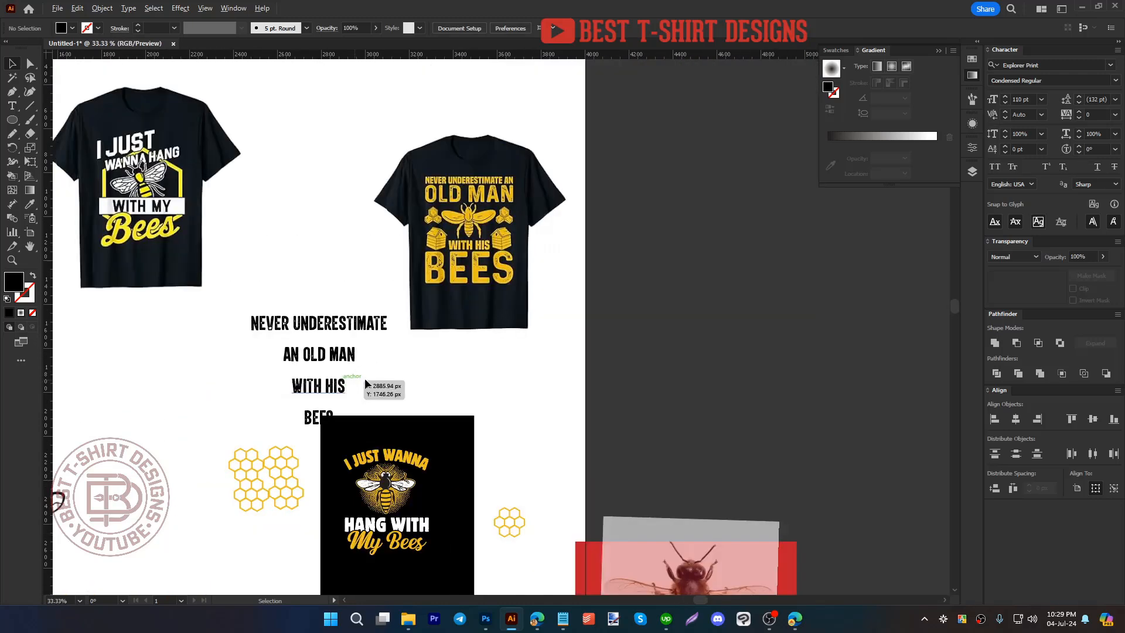
drag(449, 305, 554, 291)
scroll(320, 384, up, 2)
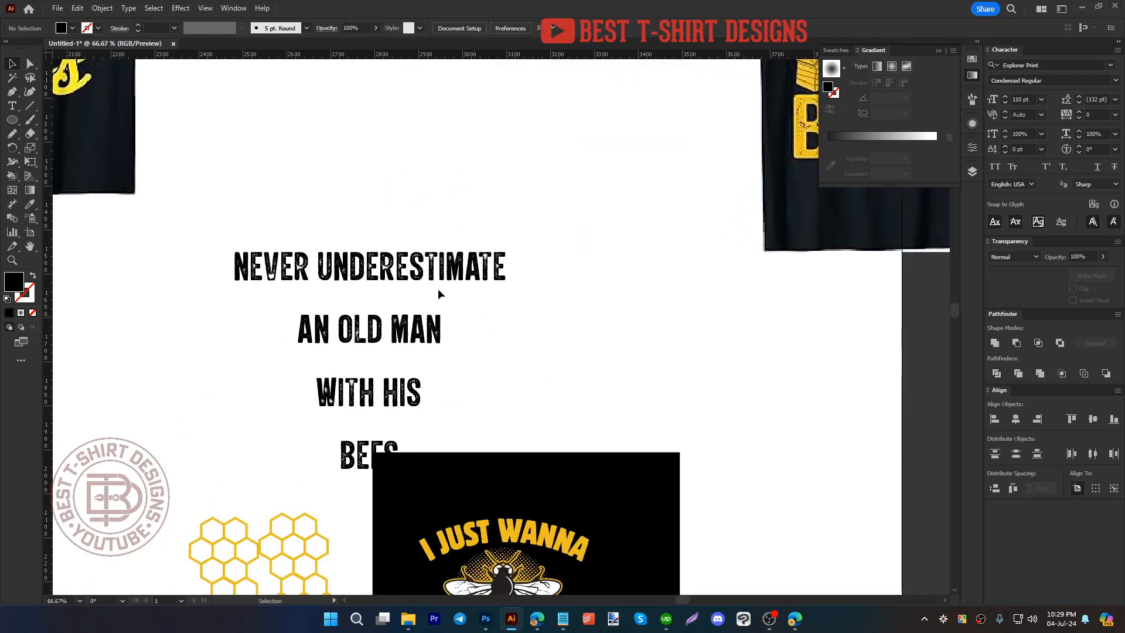
Step: Rearrange the four text lines above the black design and enlarge BEES to about 231 pt off to the left
drag(438, 289, 444, 200)
drag(380, 337, 405, 278)
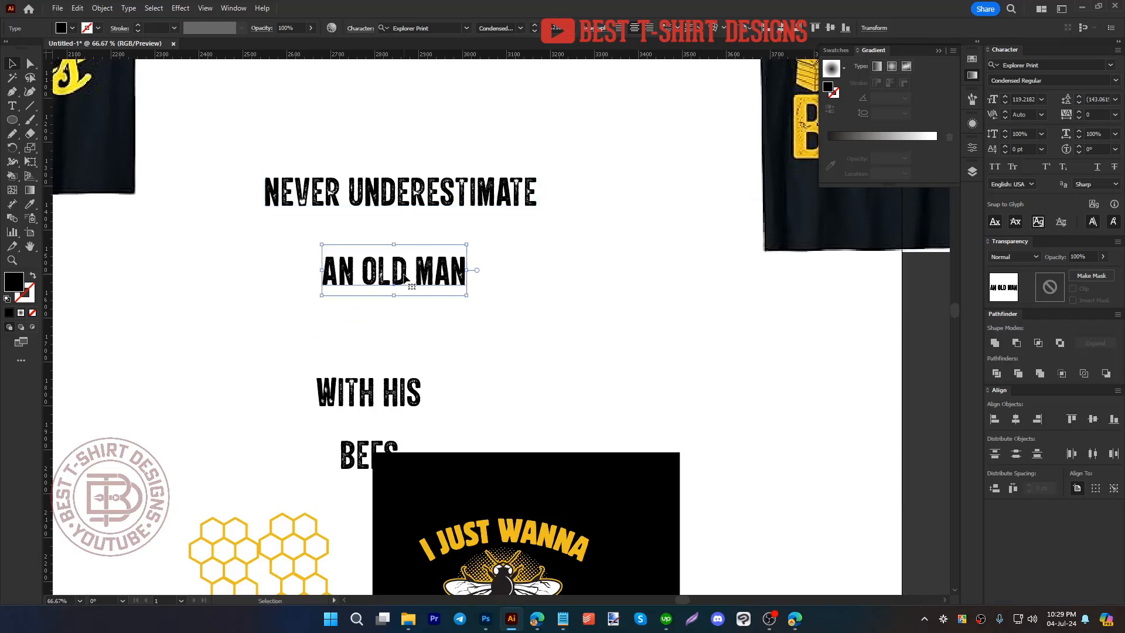
drag(394, 396, 432, 335)
drag(364, 454, 414, 431)
drag(441, 388, 290, 406)
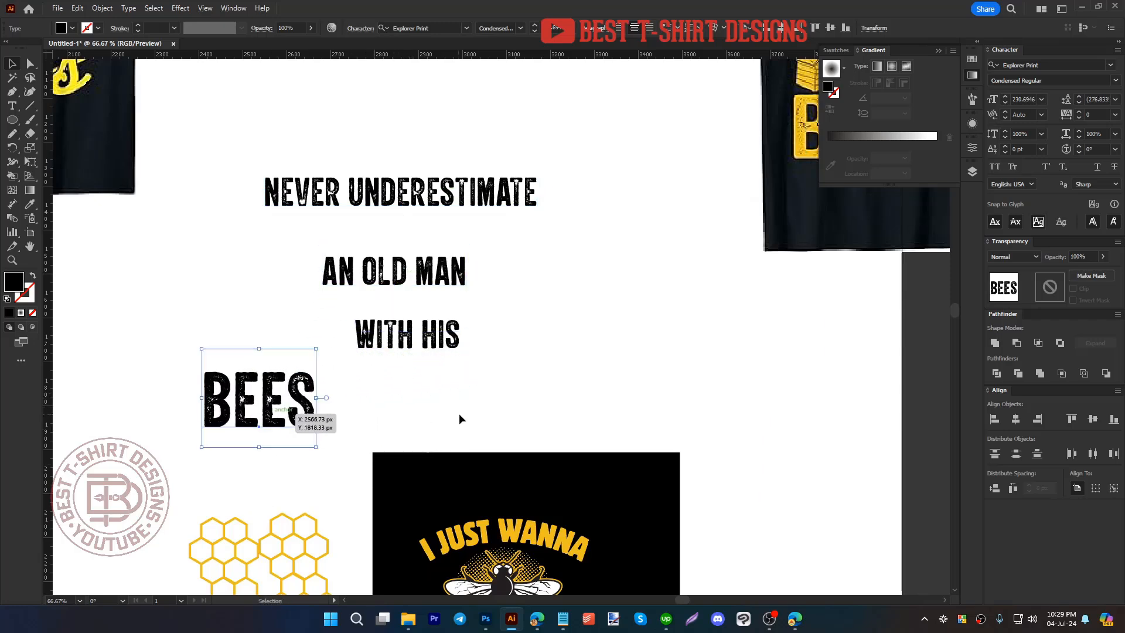
click(460, 415)
Step: Place WITH HIS directly above BEES, set it in Script Regular at about 87 pt, and tighten the gap between them
drag(434, 340, 285, 354)
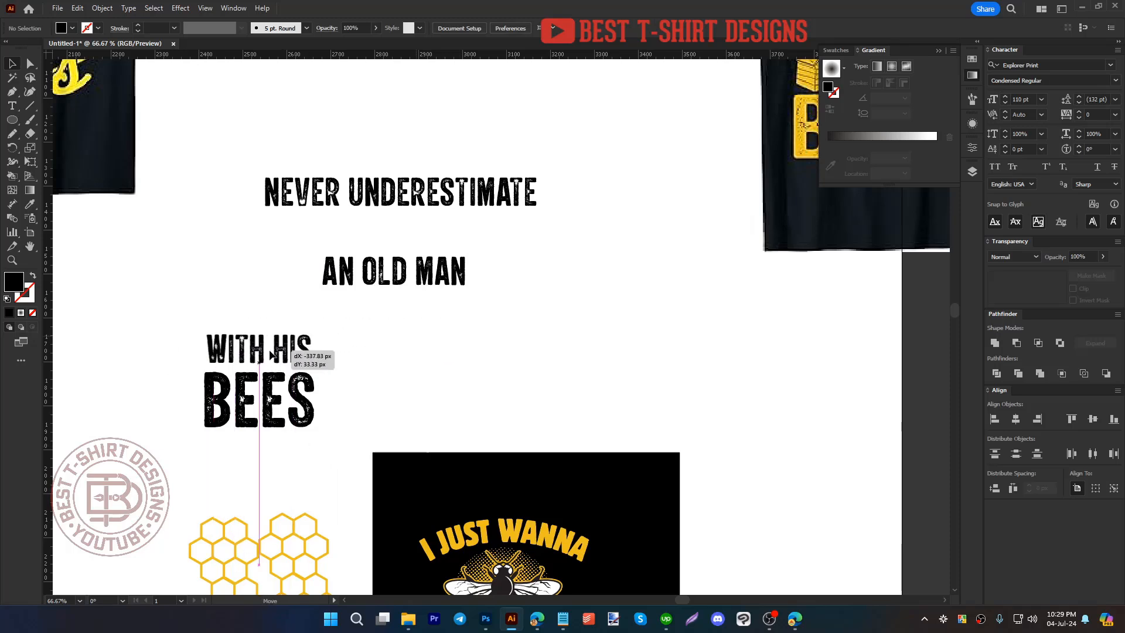
right_click(271, 350)
click(518, 30)
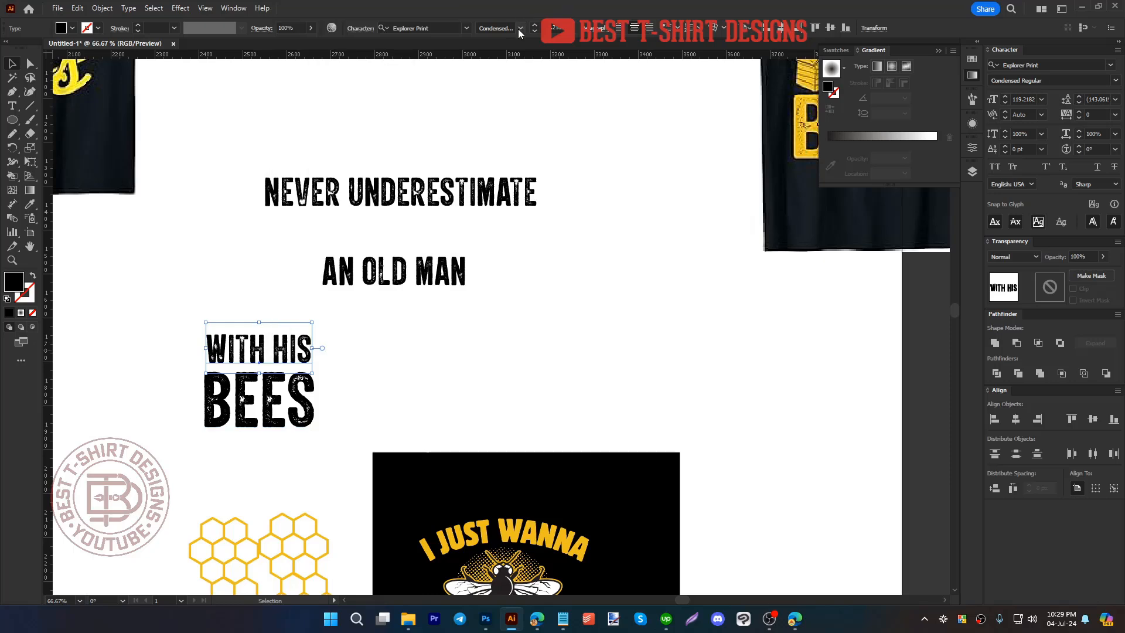
click(518, 30)
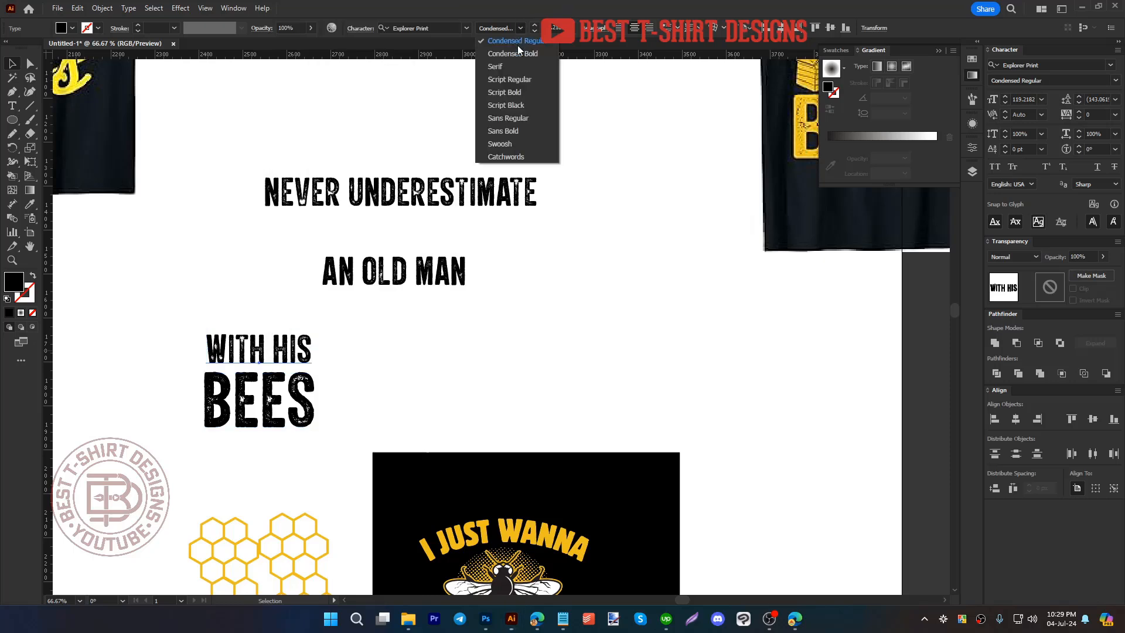
click(517, 80)
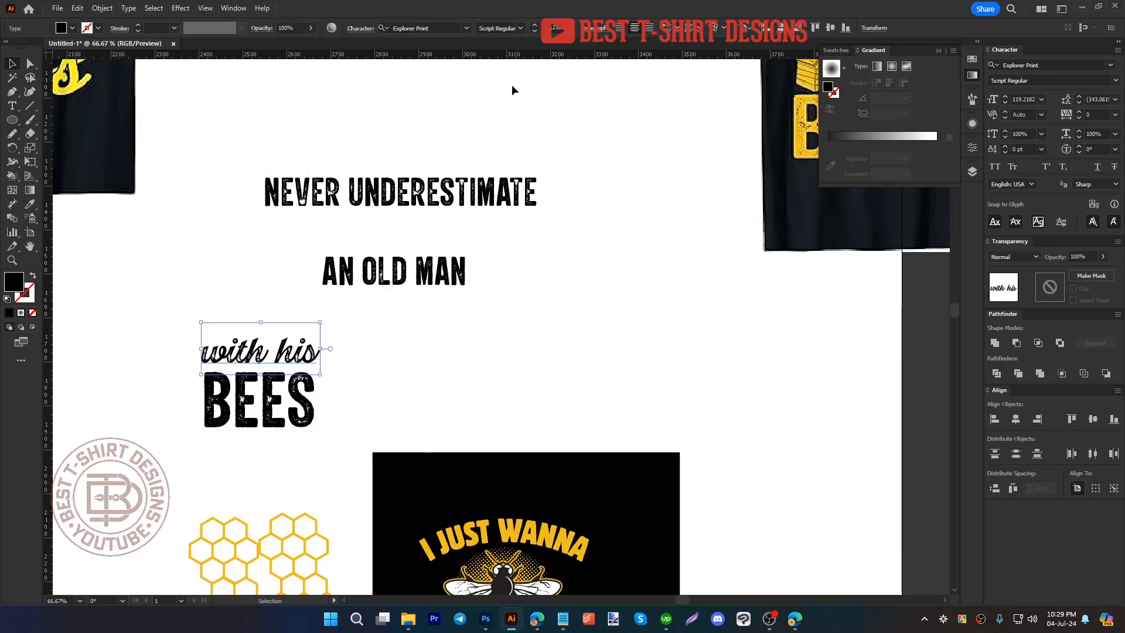
drag(320, 349, 278, 358)
drag(274, 404, 274, 387)
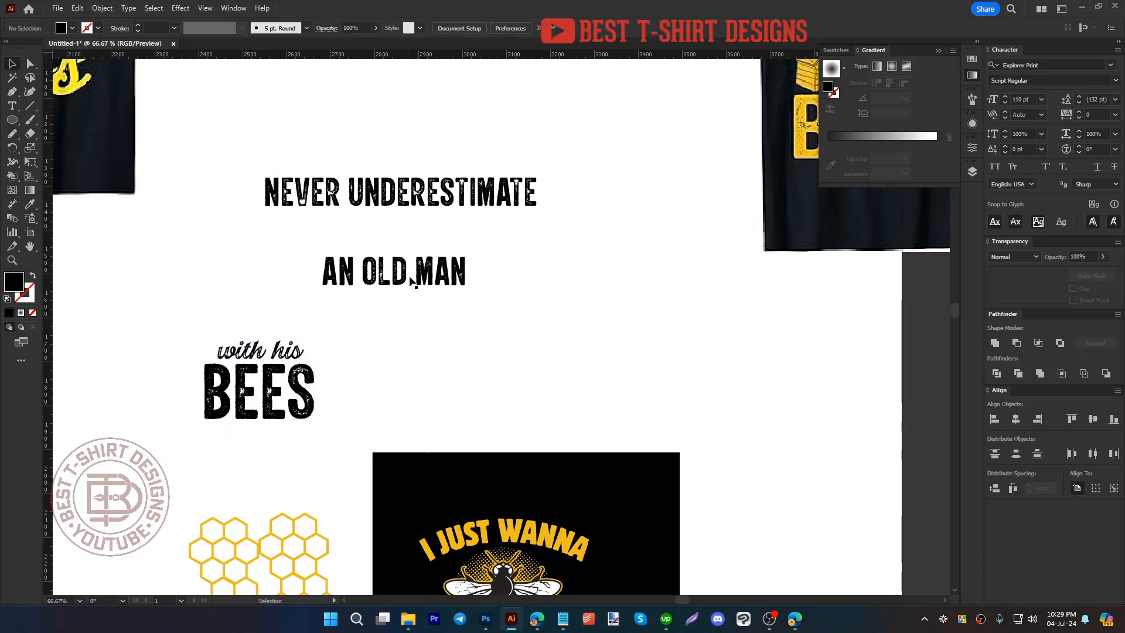
Step: Enlarge AN OLD MAN to about 192 pt and fit NEVER UNDERESTIMATE above it in Sans Regular at about 42.5 pt
click(412, 281)
drag(467, 270, 514, 271)
click(442, 186)
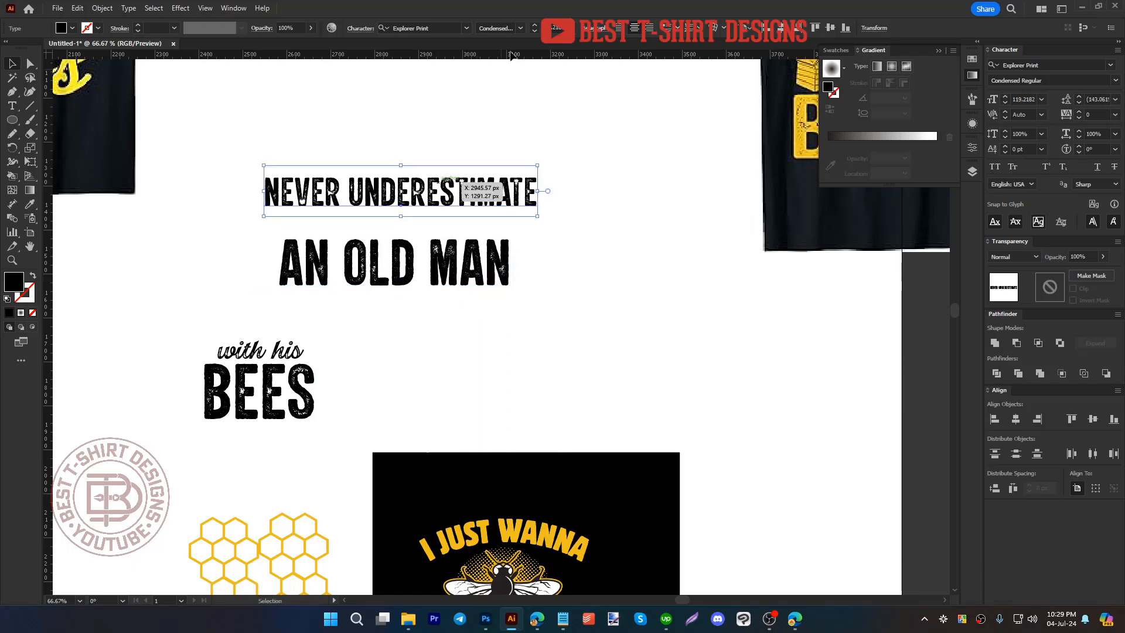
click(520, 27)
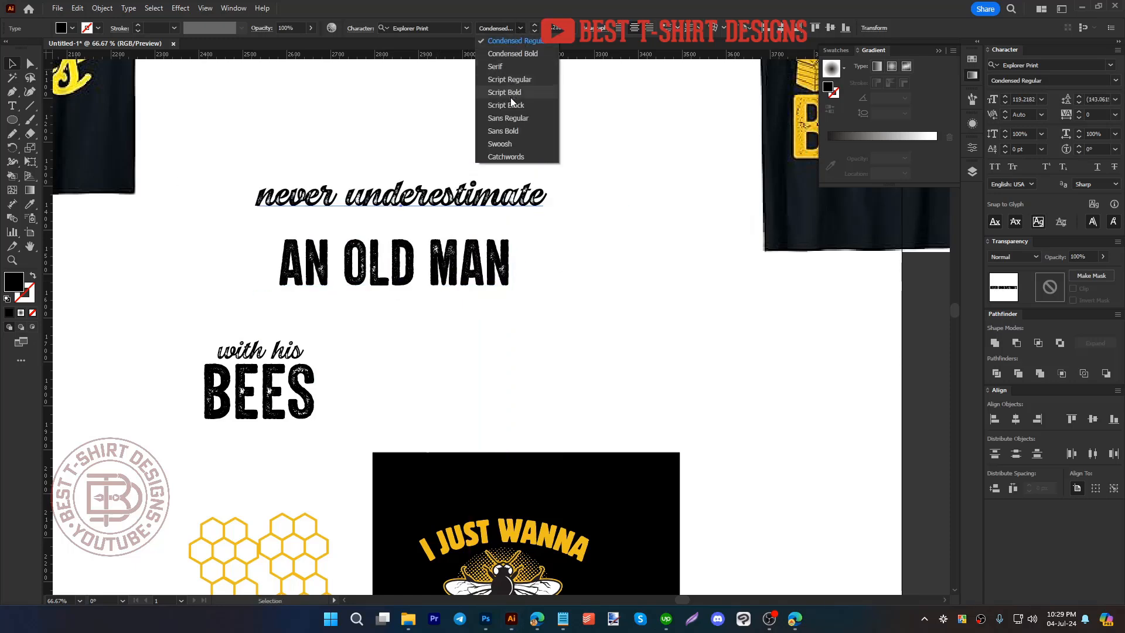
click(513, 118)
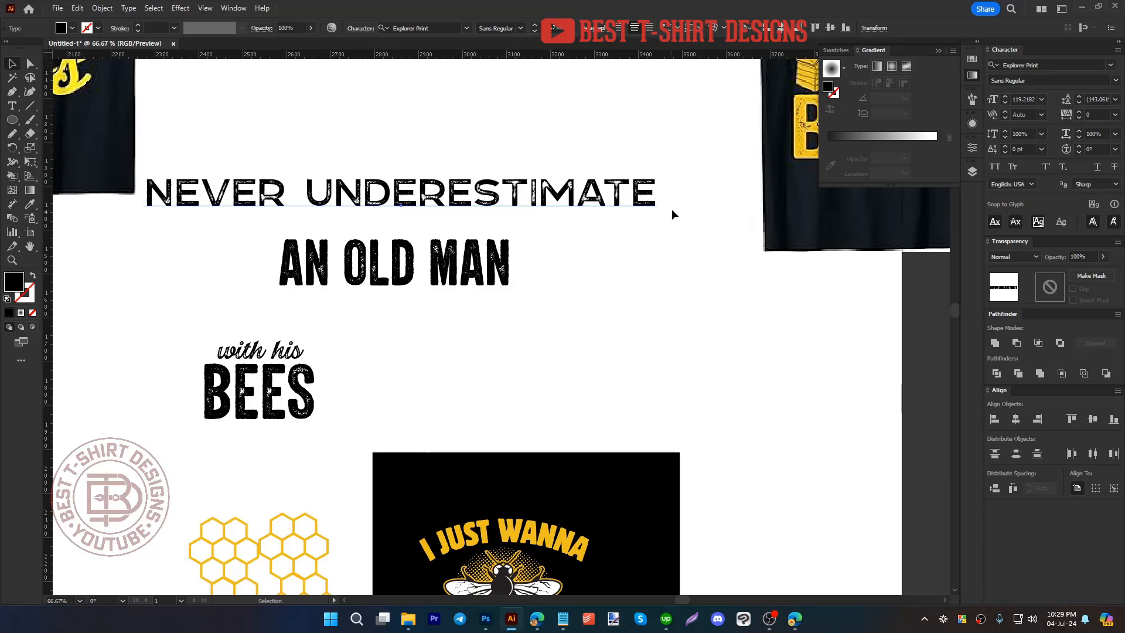
drag(658, 194, 491, 226)
Step: Lower BEES and try to copy the NEVER UNDERESTIMATE text style onto the "with his" line with the Eyedropper
click(278, 350)
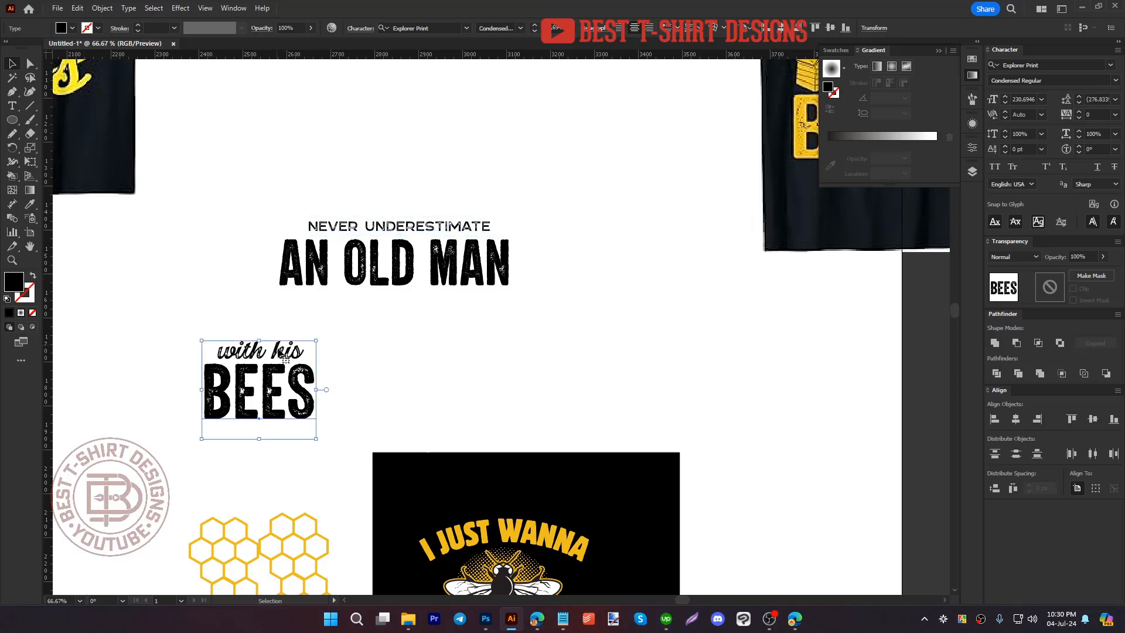
drag(288, 381, 287, 415)
click(283, 355)
key(i)
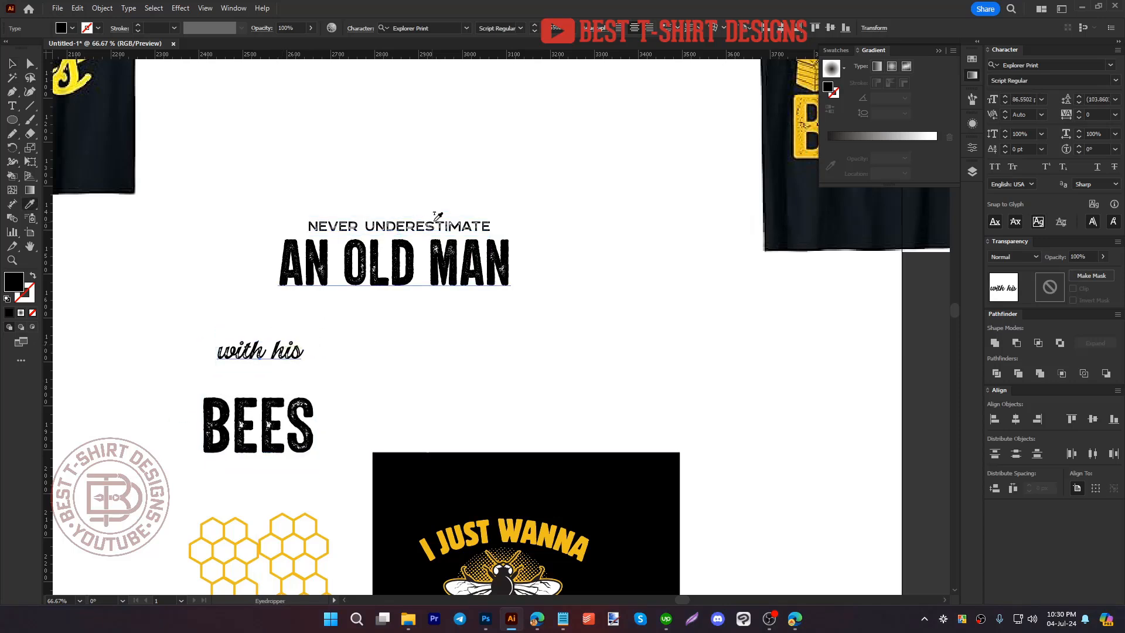
click(434, 223)
key(v)
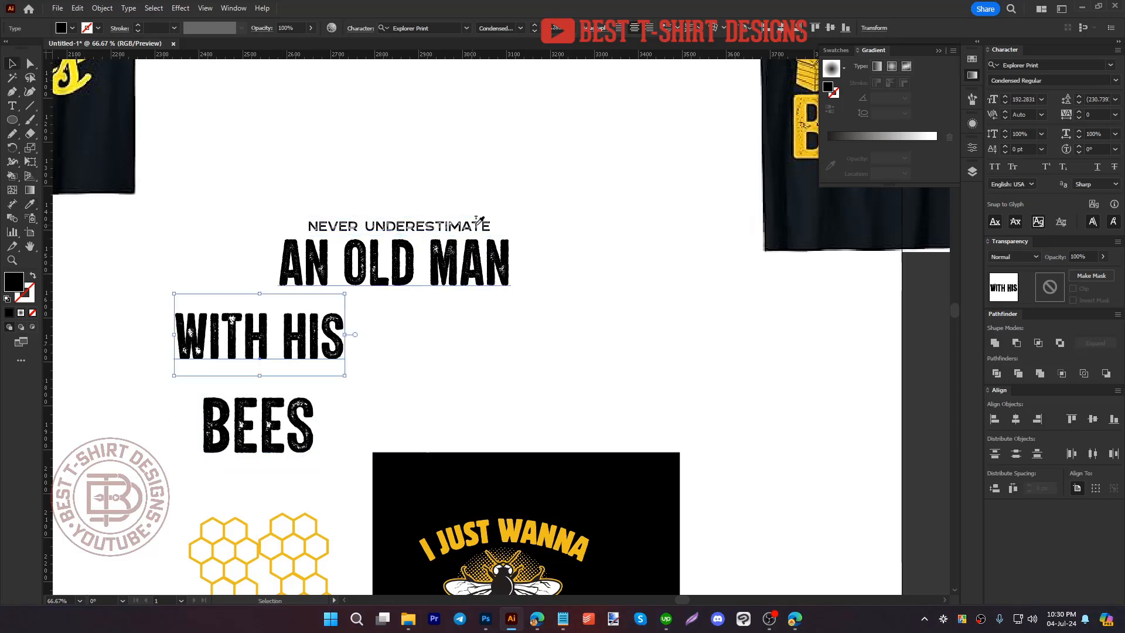
Step: Move AN OLD MAN clear of NEVER UNDERESTIMATE and copy the latter's Sans Regular style onto WITH HIS with the Eyedropper
key(i)
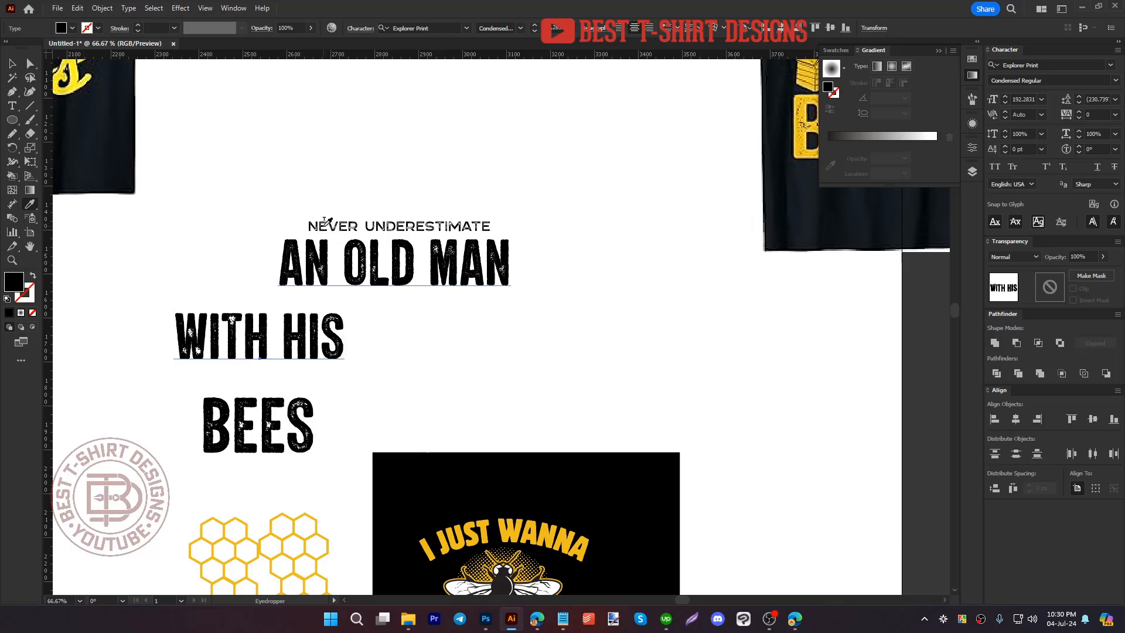
key(v)
click(284, 263)
drag(284, 263, 388, 302)
click(265, 335)
key(i)
click(392, 223)
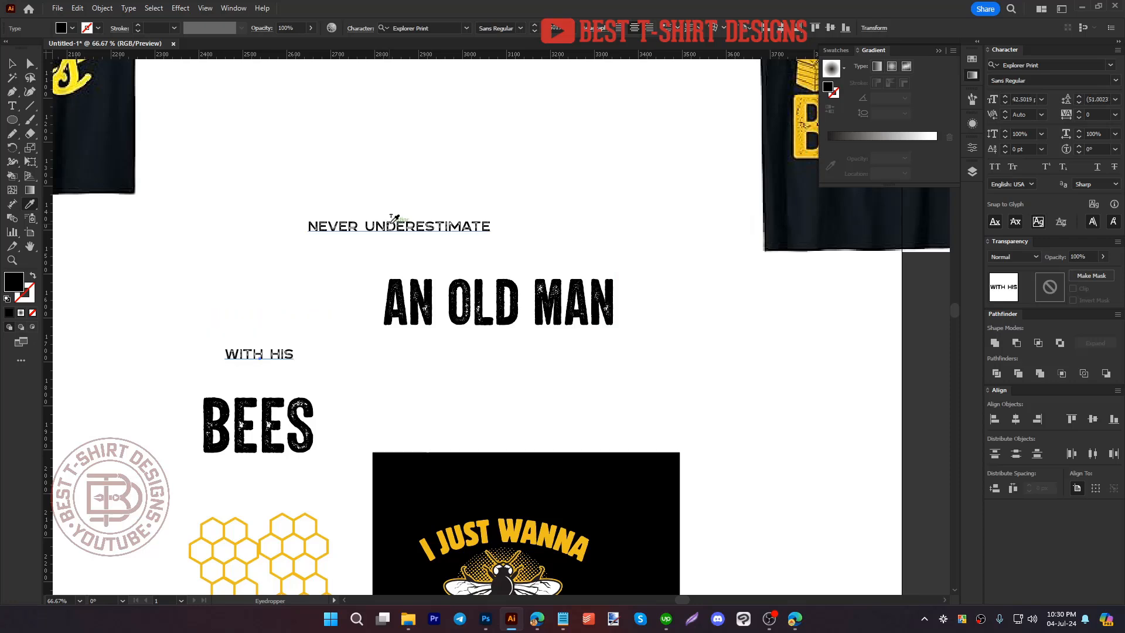
key(v)
Step: Stack NEVER UNDERESTIMATE tightly over AN OLD MAN, and WITH HIS over BEES, with the second pair centred below the first
click(354, 309)
drag(413, 226, 450, 192)
drag(531, 299, 470, 222)
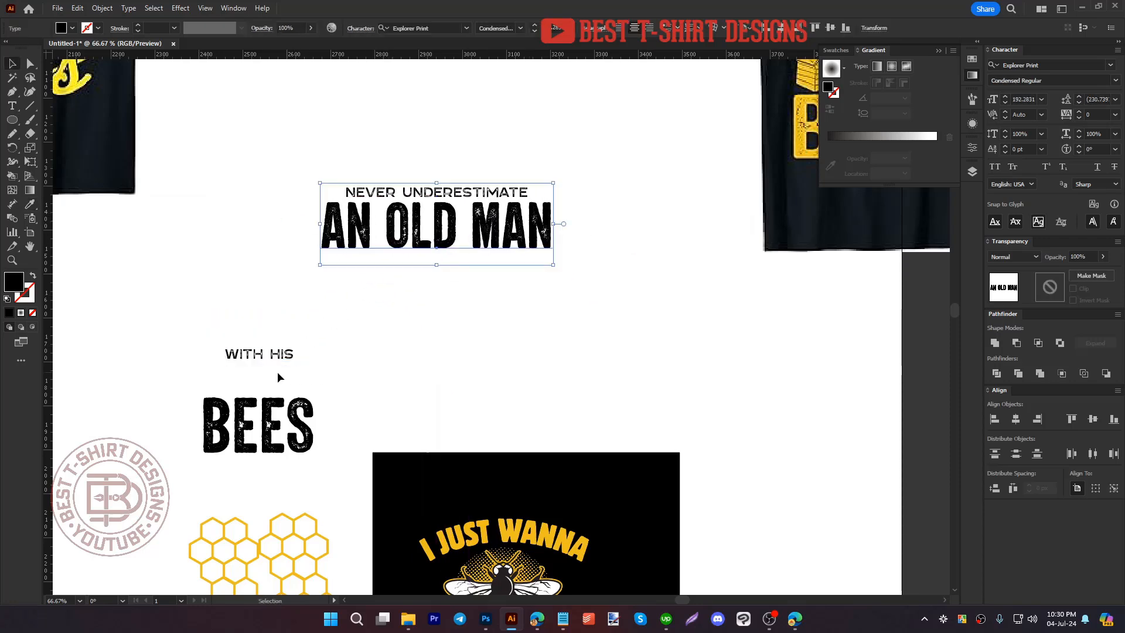
drag(261, 357, 305, 418)
drag(310, 412, 495, 383)
click(541, 431)
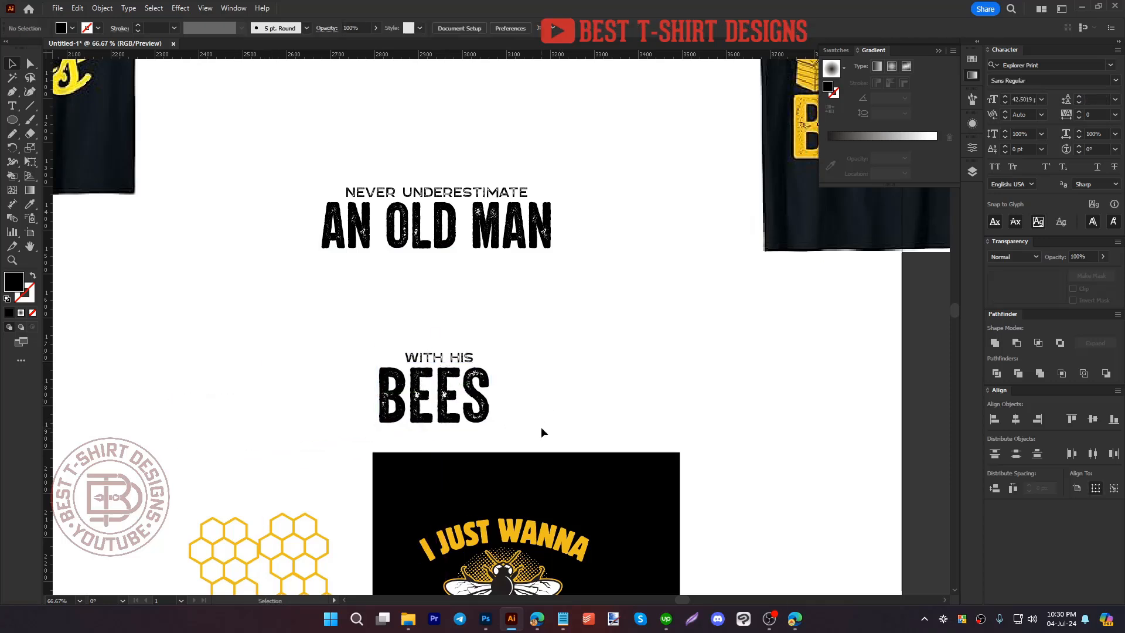
key(t)
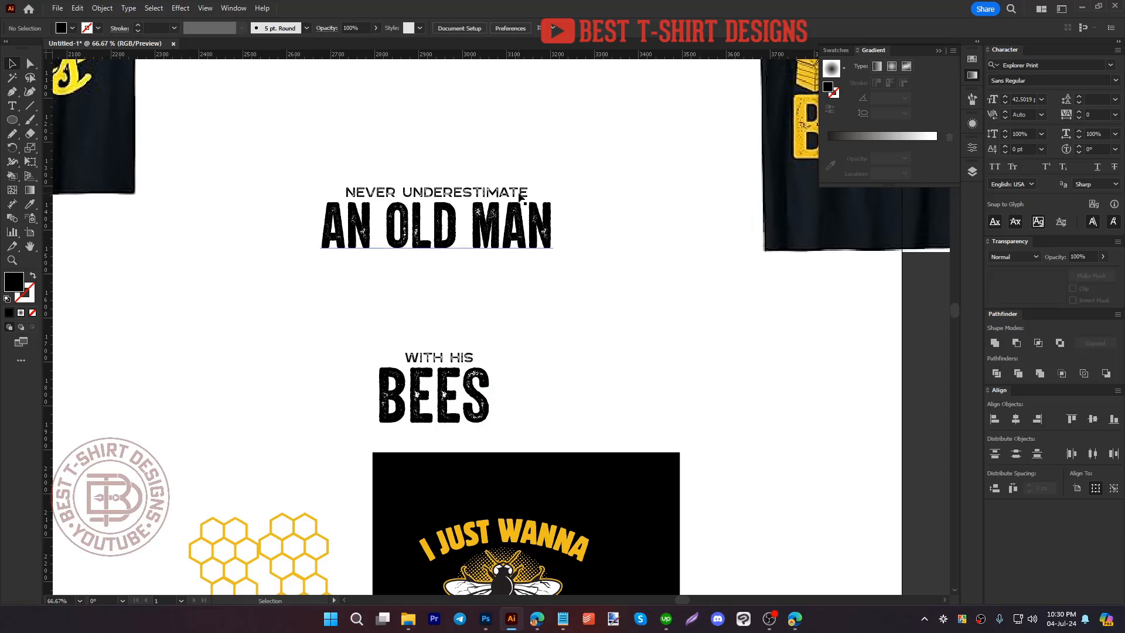
click(526, 190)
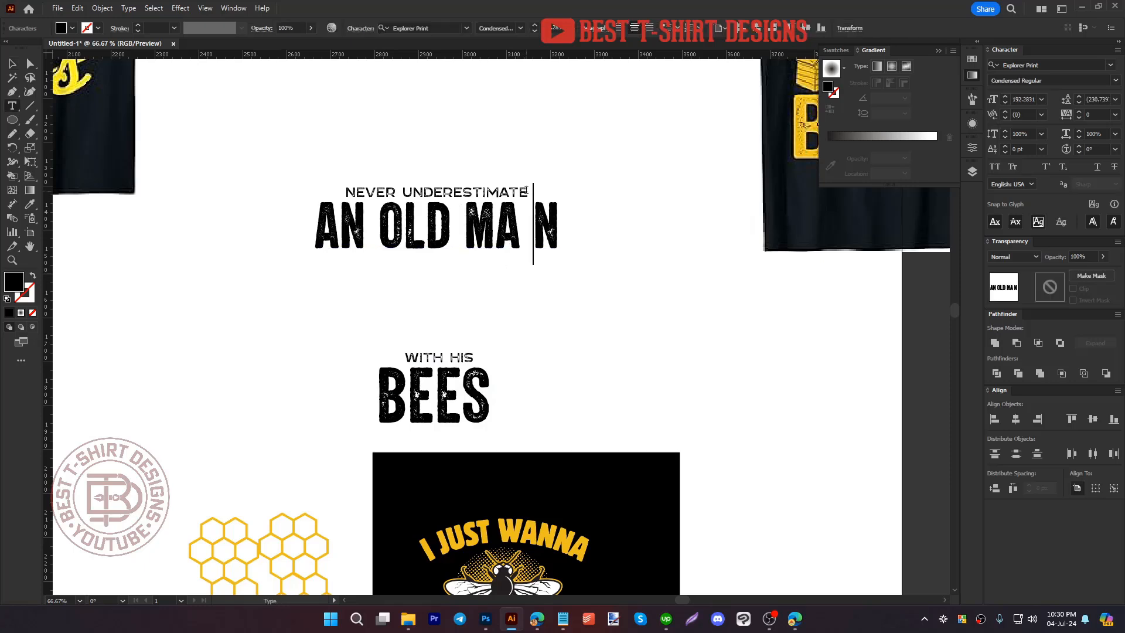
key(BackSpace)
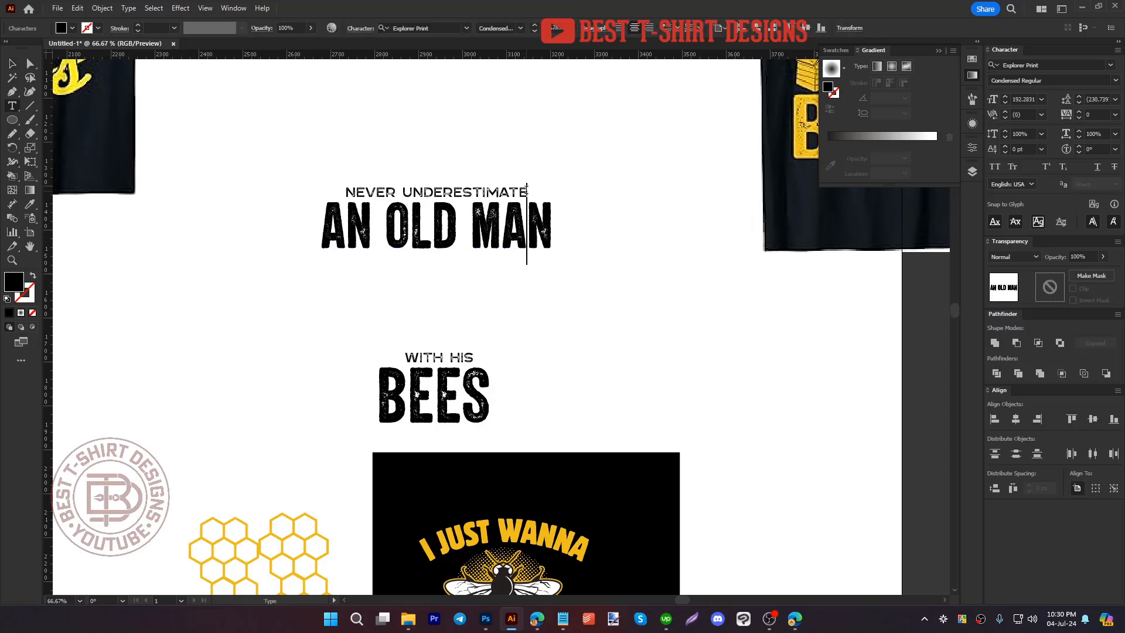
click(12, 64)
Step: Lower the AN OLD MAN line and add AN to the end of the NEVER UNDERESTIMATE line
drag(488, 228, 489, 262)
double_click(382, 242)
click(525, 191)
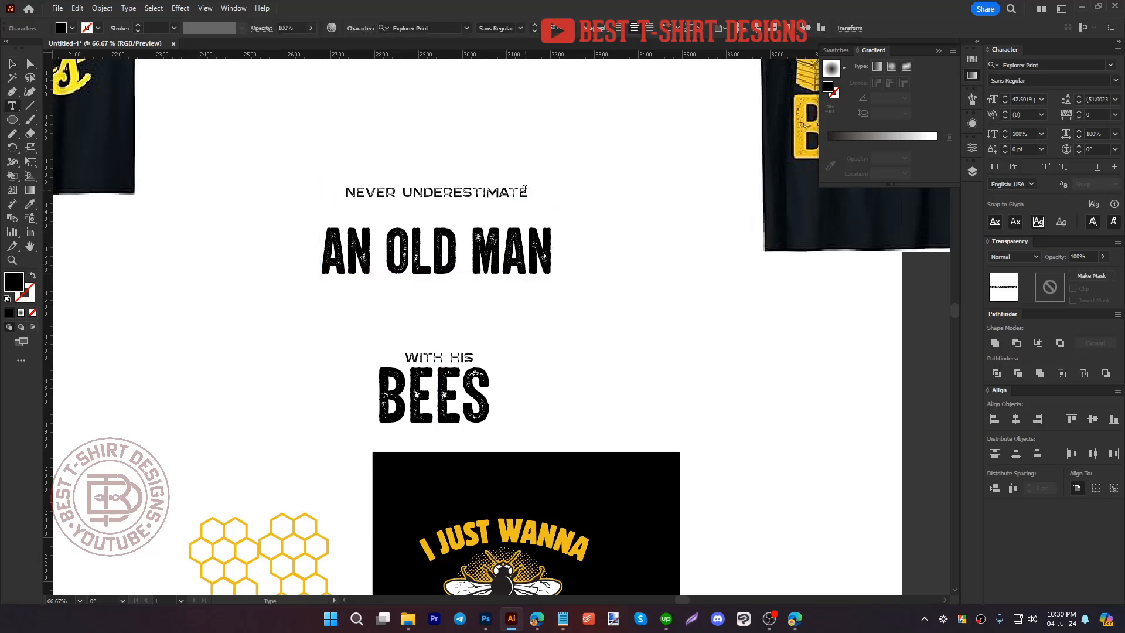
text(AN)
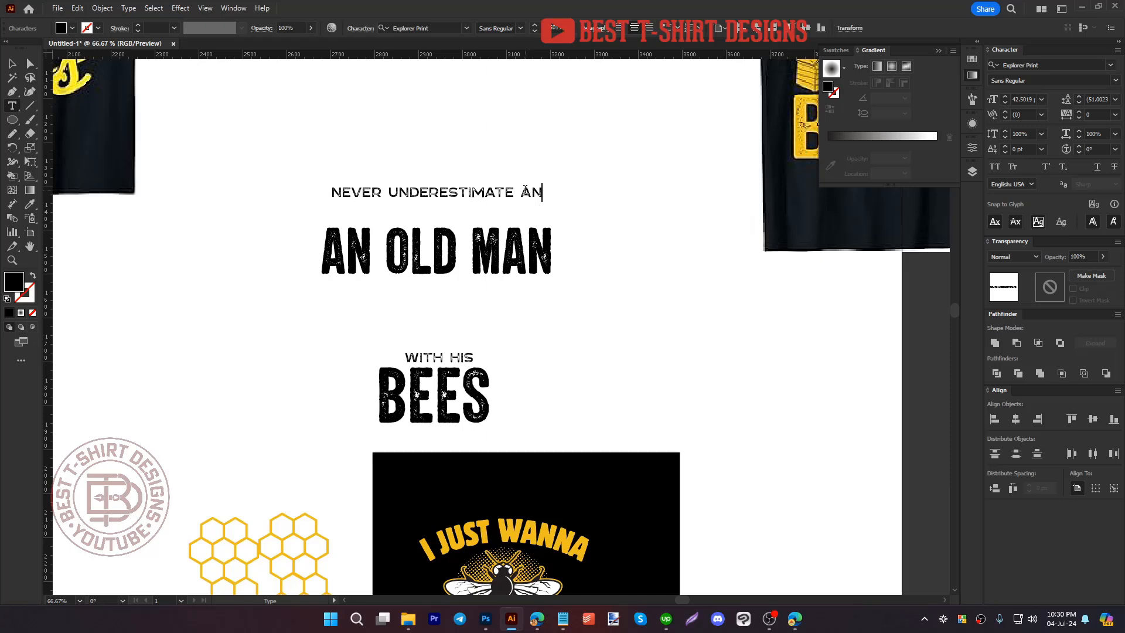
click(13, 63)
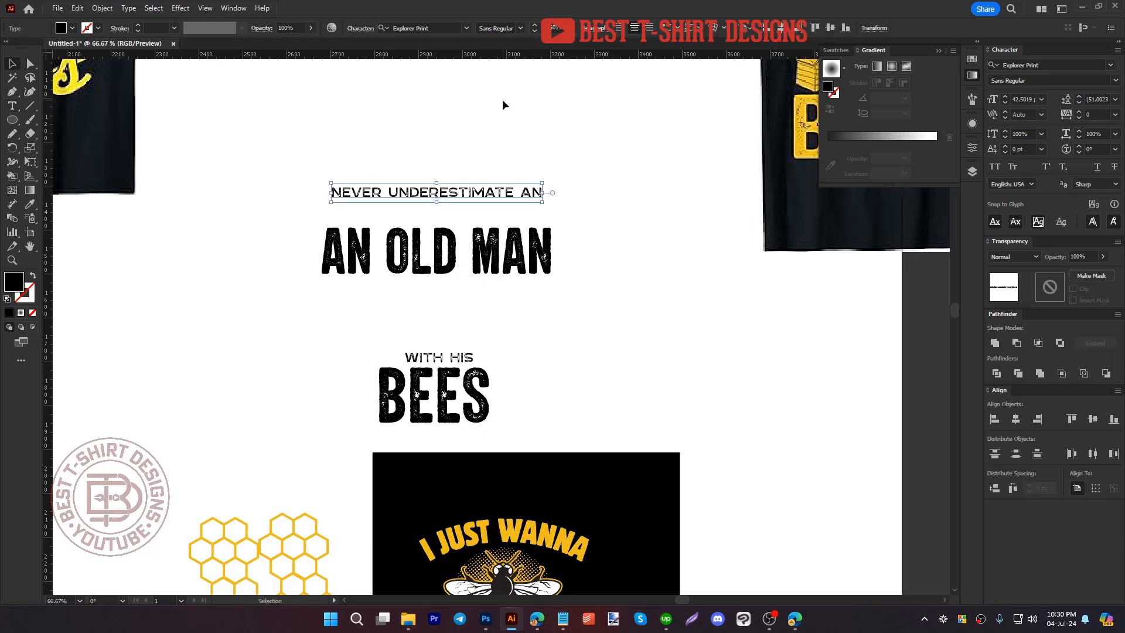
Step: Set NEVER UNDERESTIMATE AN to Sans Bold, lower BEES slightly, and copy the bold style onto WITH HIS
click(519, 28)
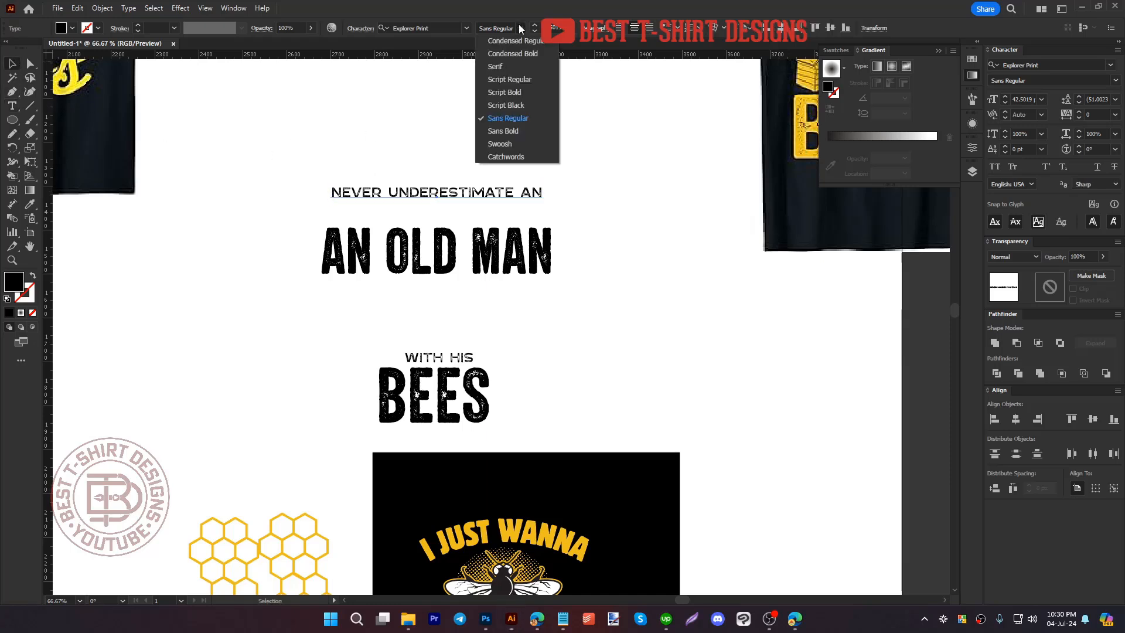
click(515, 132)
drag(448, 378, 448, 396)
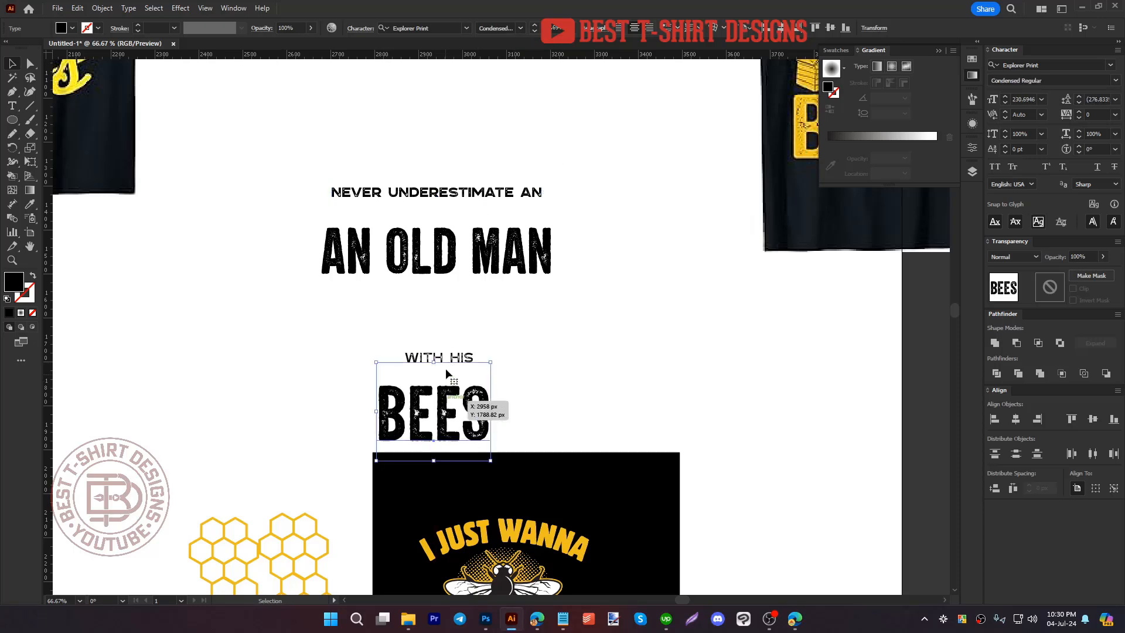
click(452, 353)
key(i)
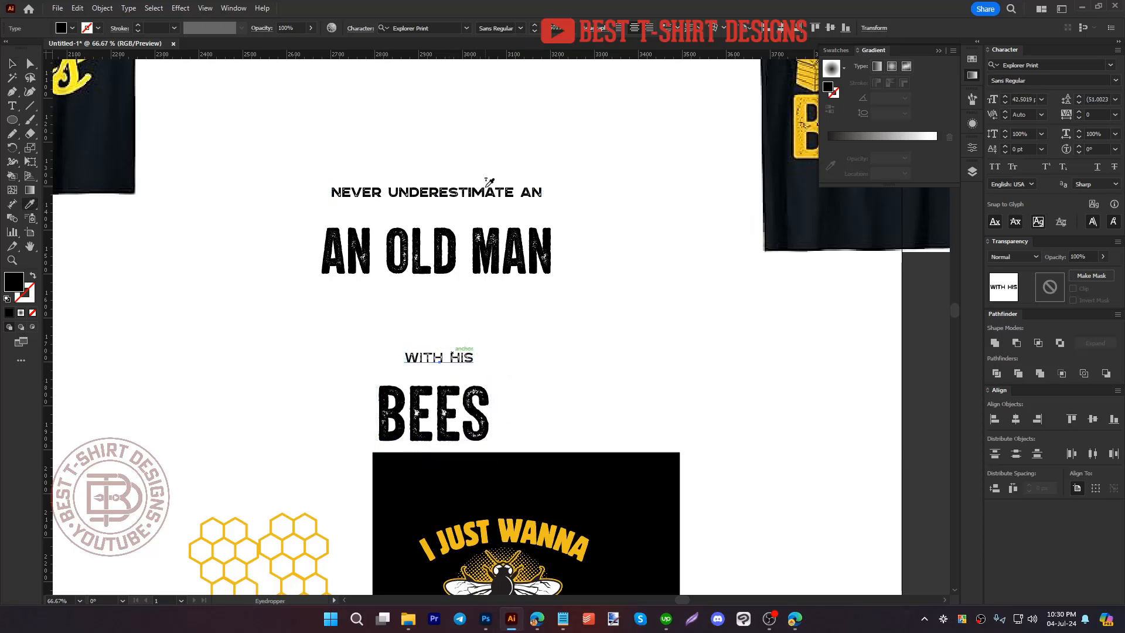
click(489, 183)
Step: Delete the word AN from the AN OLD MAN line and shift OLD MAN slightly down and to the left
key(t)
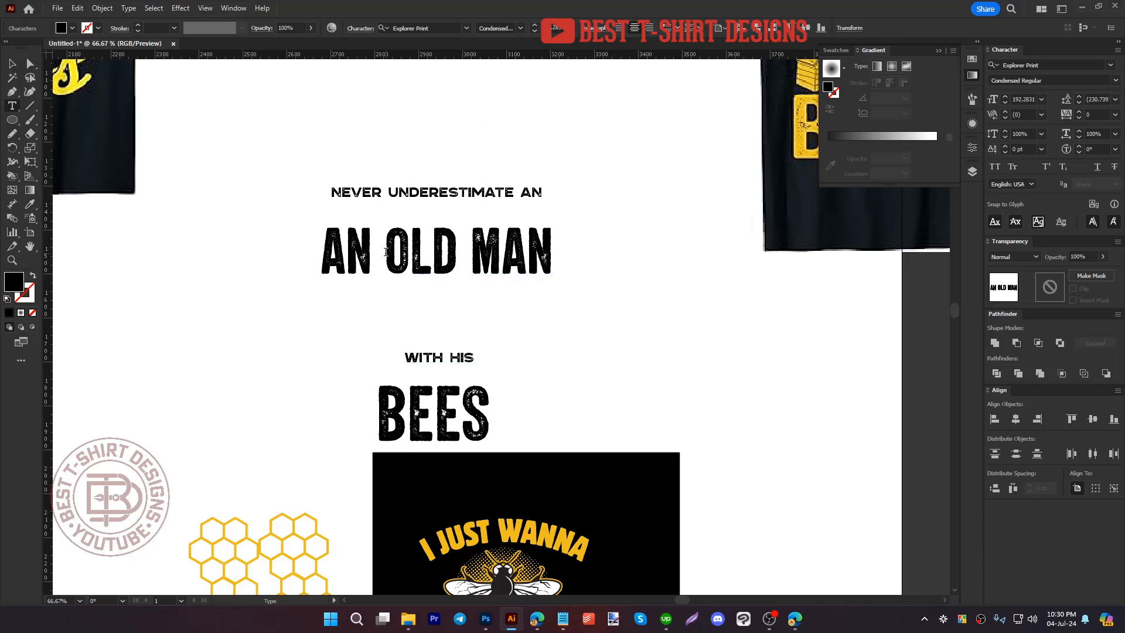
click(385, 252)
key(BackSpace)
key(BackSpace)
key(BackSpace)
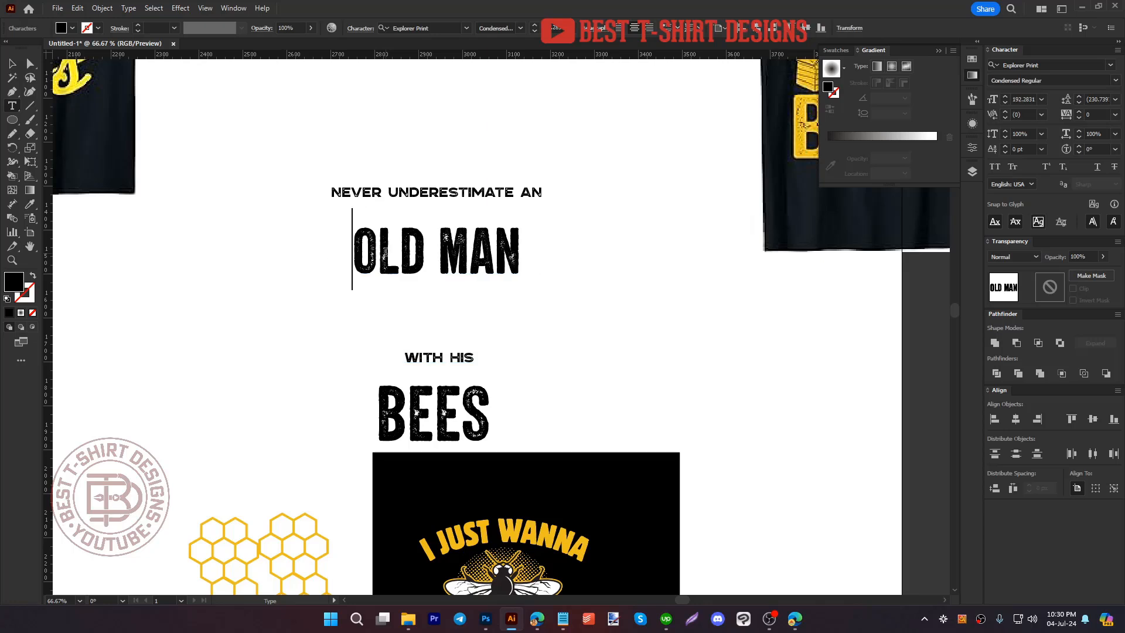
click(10, 66)
drag(453, 272, 435, 285)
Step: Set the NEVER UNDERESTIMATE AN and WITH HIS lines to the Explorer Condensed Regular font
click(461, 193)
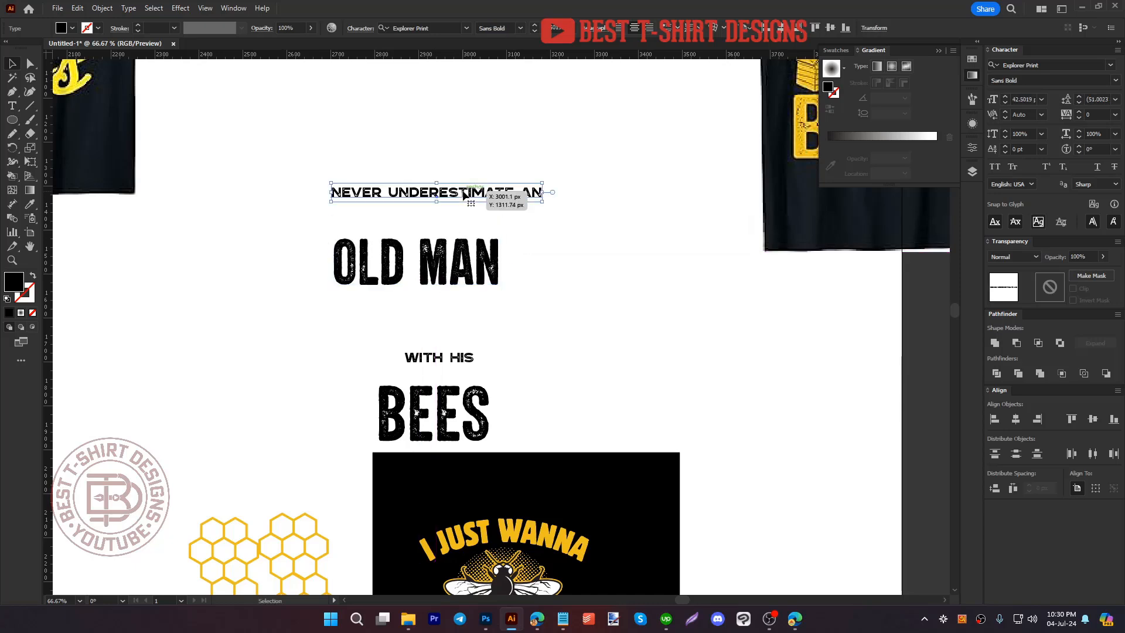
shift+click(444, 359)
click(466, 28)
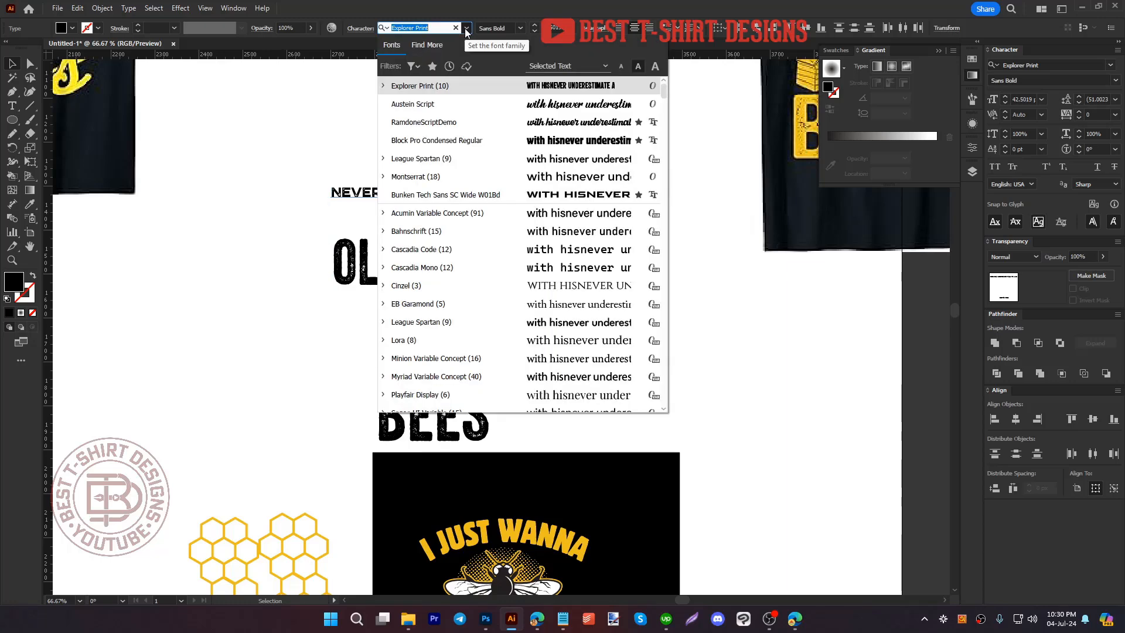
text(এক্স)
key(BackSpace)
key(F12)
text(ex)
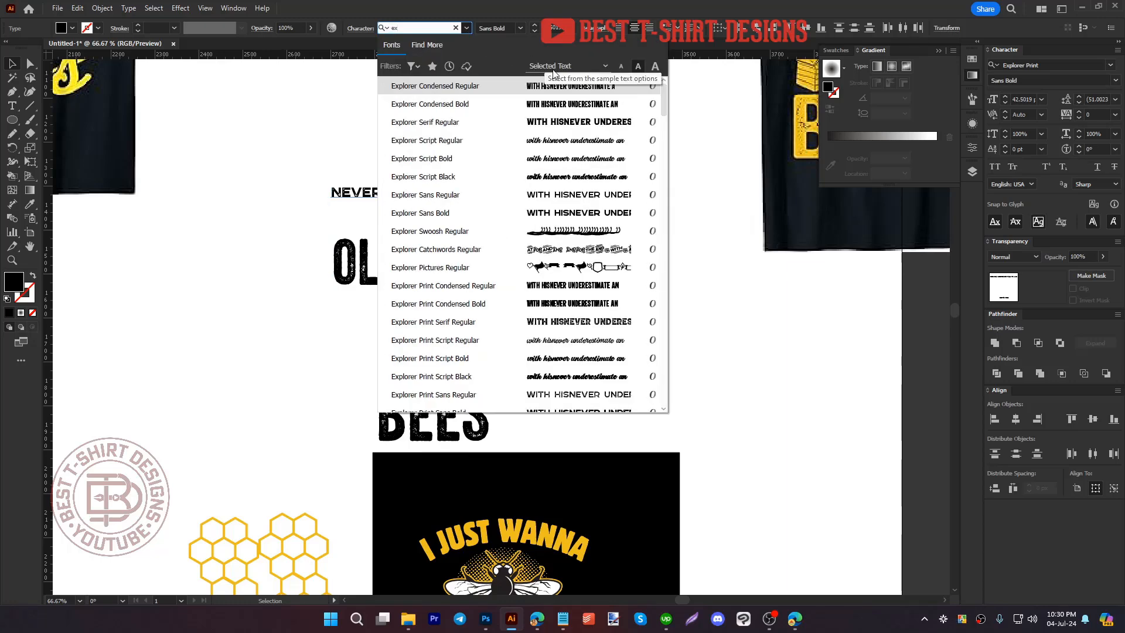
click(565, 87)
click(568, 229)
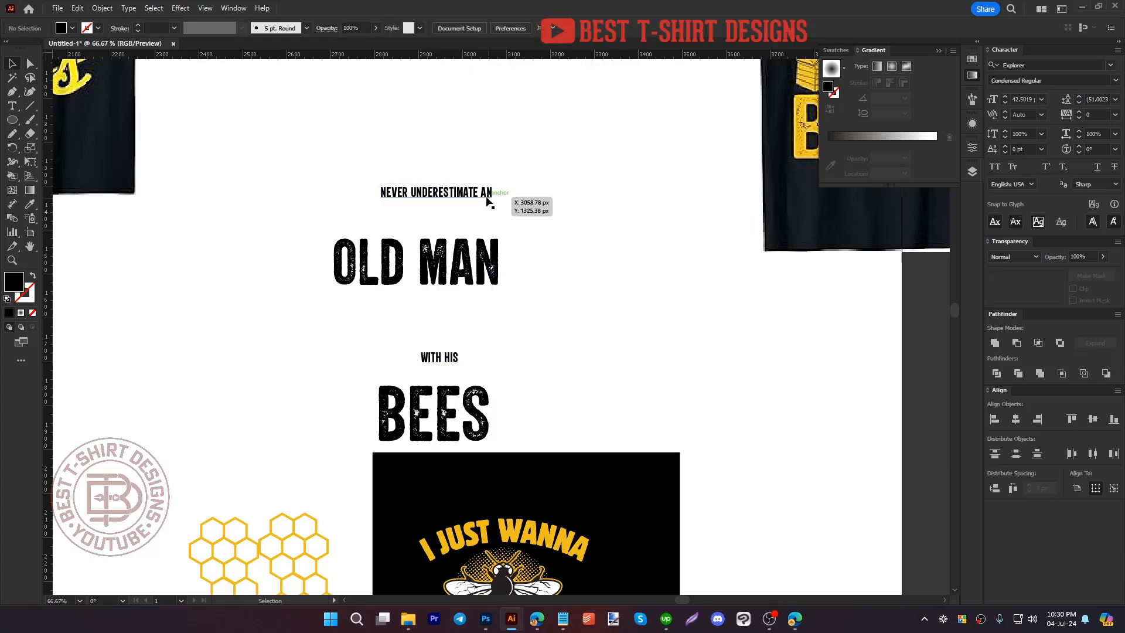
Step: Enlarge NEVER UNDERESTIMATE AN and place it just above OLD MAN, and enlarge WITH HIS directly above BEES
drag(470, 191, 503, 225)
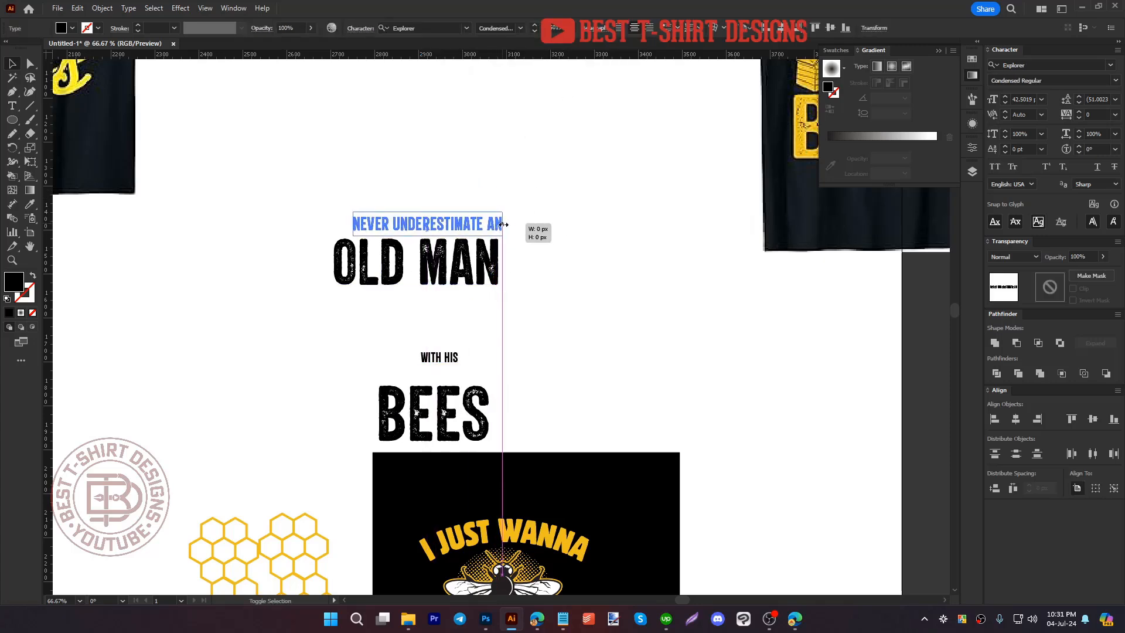
click(471, 322)
mouse_move(459, 357)
mouse_down()
mouse_move(477, 357)
mouse_move(457, 369)
mouse_up()
click(553, 347)
scroll(546, 344, up, 1)
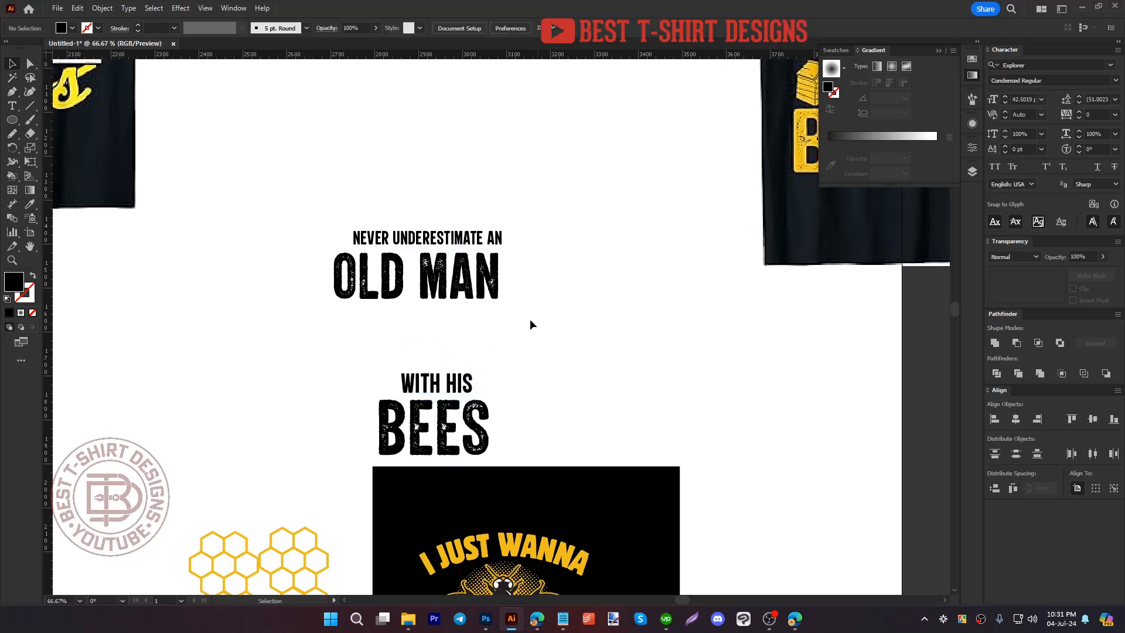
Step: Warp OLD MAN with an Arc Lower effect at -30% bend and nudge it into place beneath the top line
mouse_move(450, 285)
mouse_down()
mouse_move(477, 287)
mouse_move(454, 285)
mouse_up()
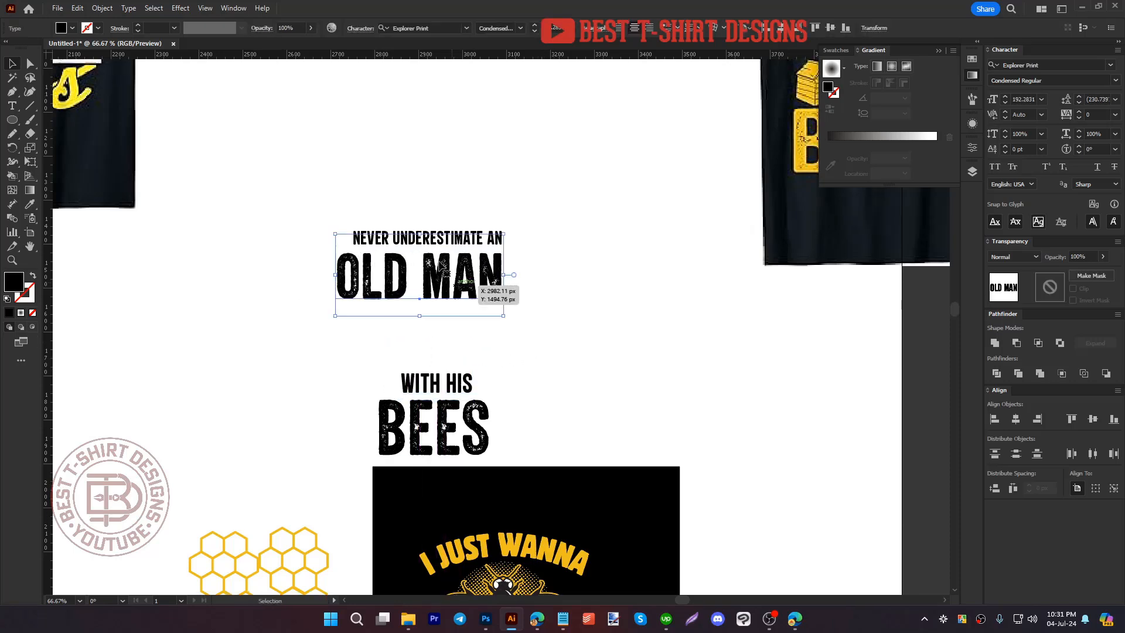
click(180, 8)
mouse_move(206, 159)
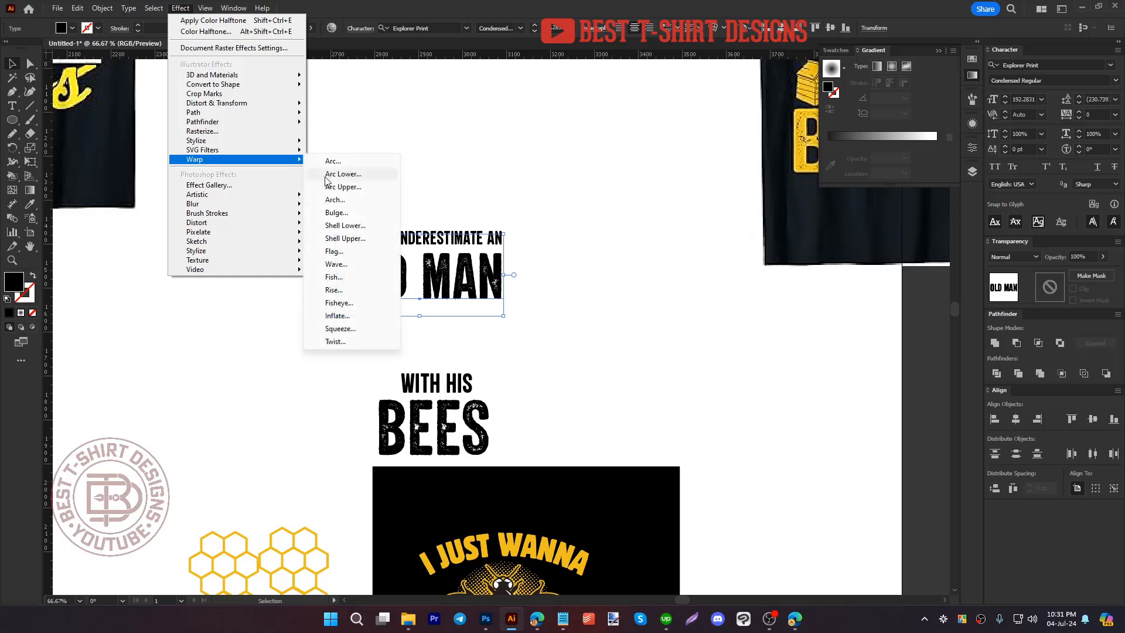
click(357, 175)
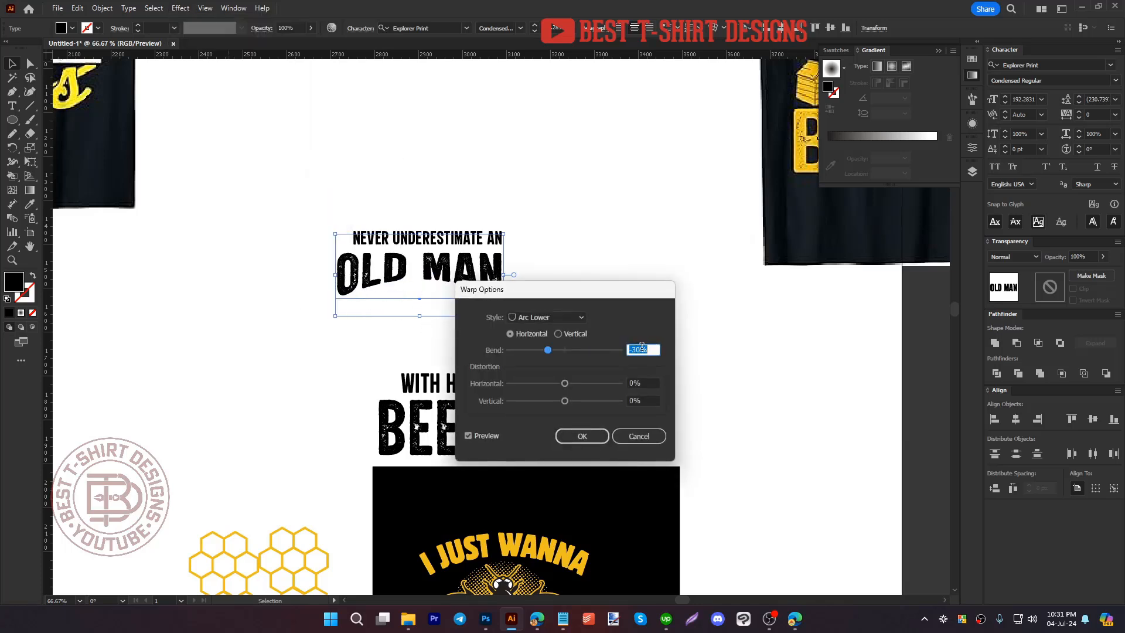
click(581, 436)
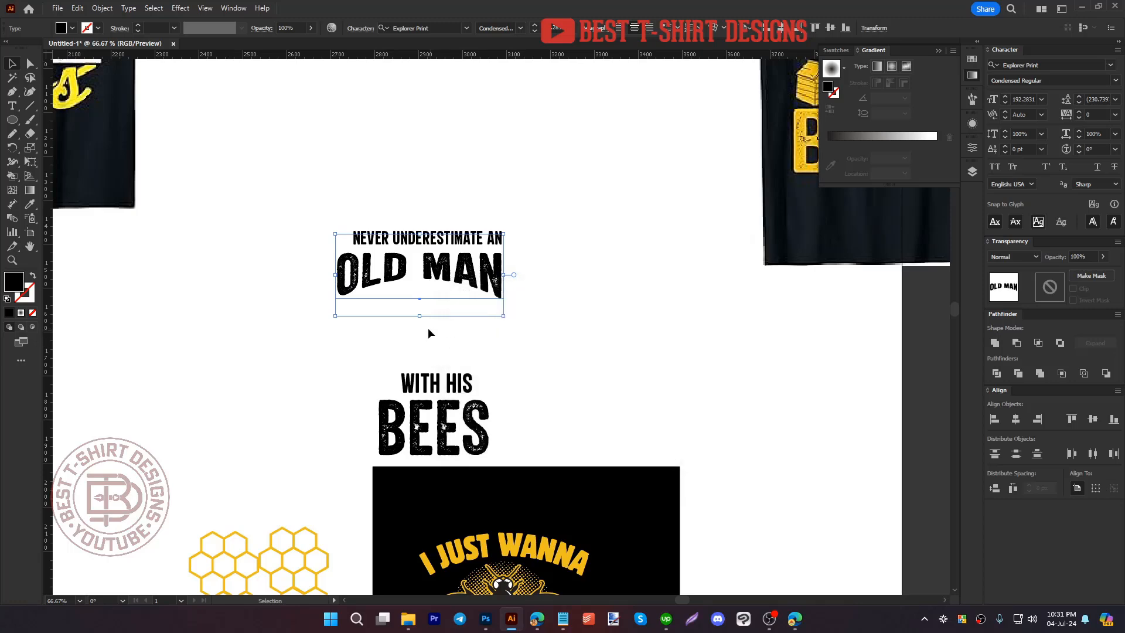
click(578, 347)
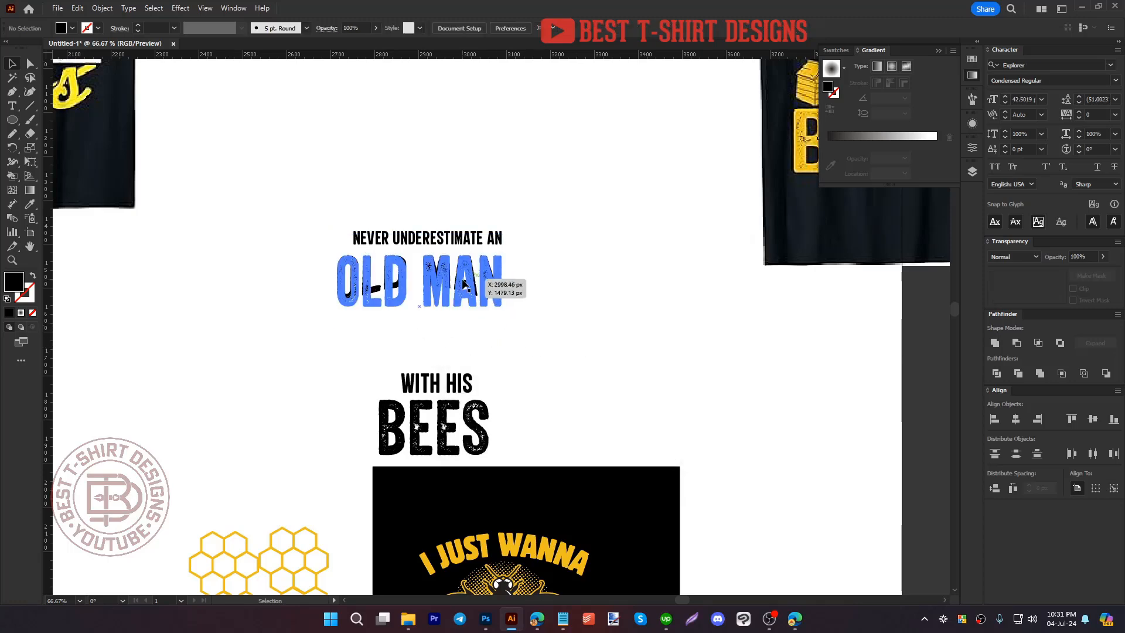
drag(463, 282, 467, 275)
Step: Copy the bee and its halftone from the I JUST WANNA design and place the bee beneath OLD MAN
scroll(601, 409, down, 3)
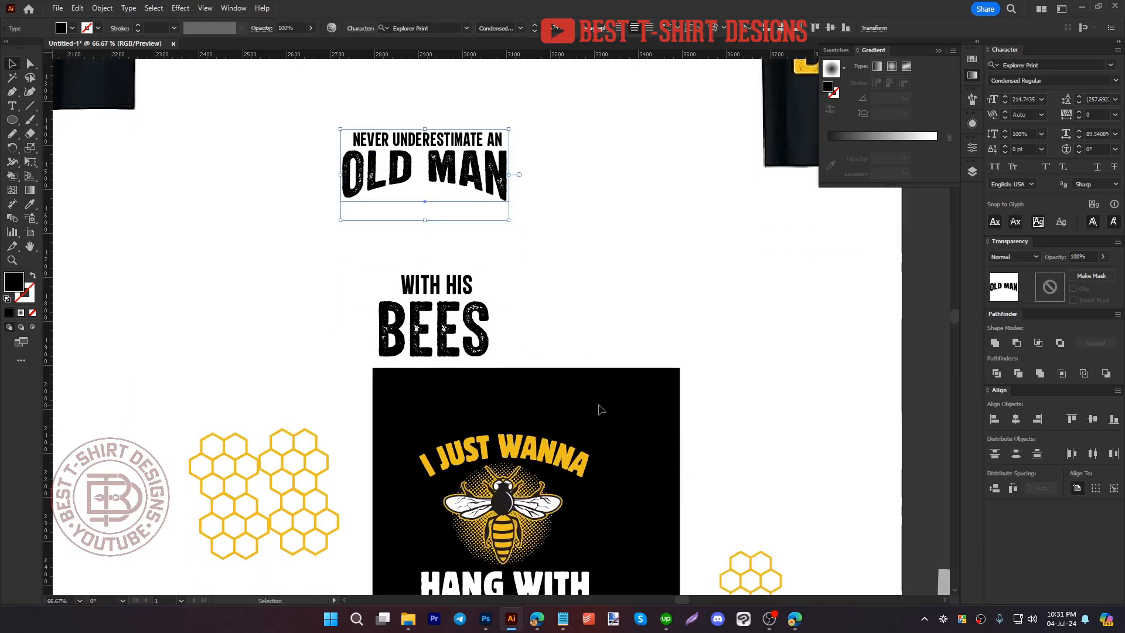
click(506, 504)
double_click(506, 504)
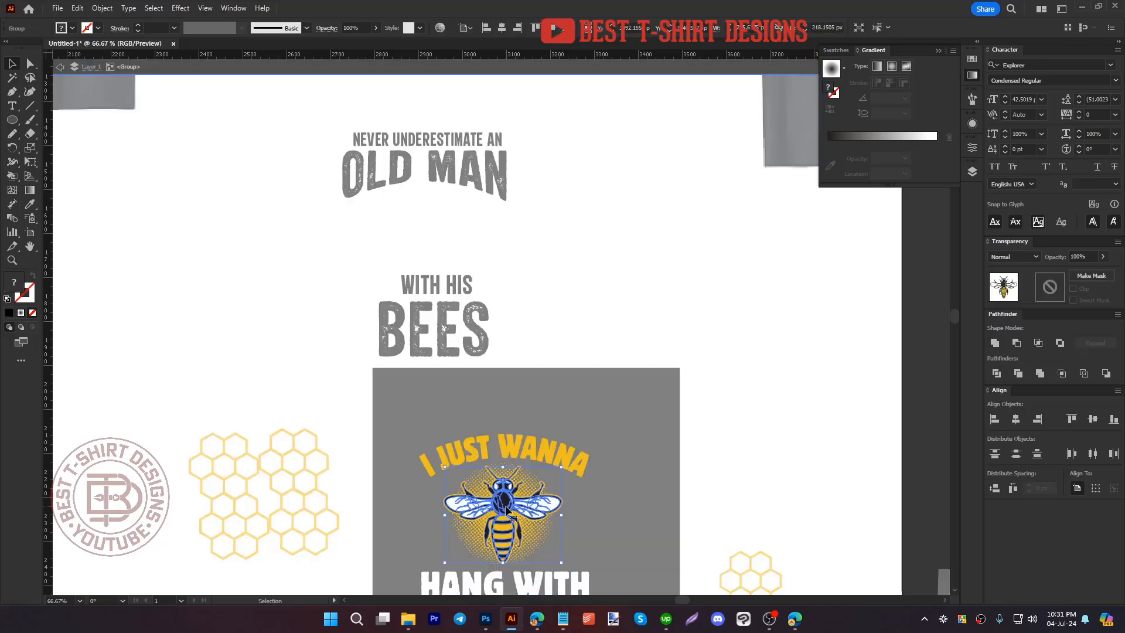
key(ctrl+c)
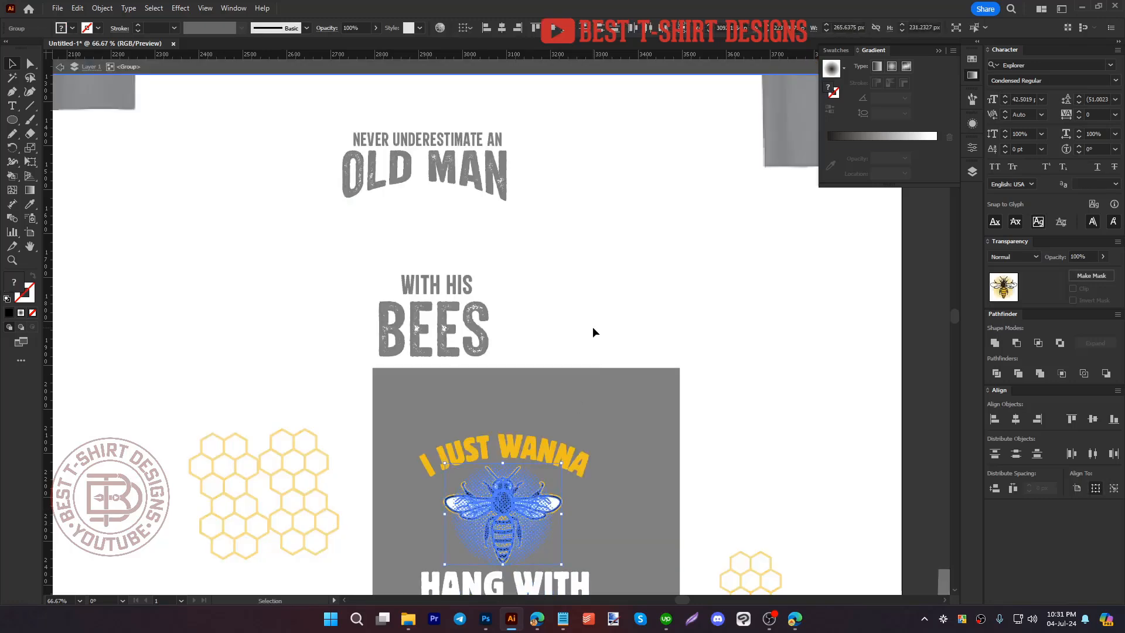
key(ctrl+v)
double_click(624, 310)
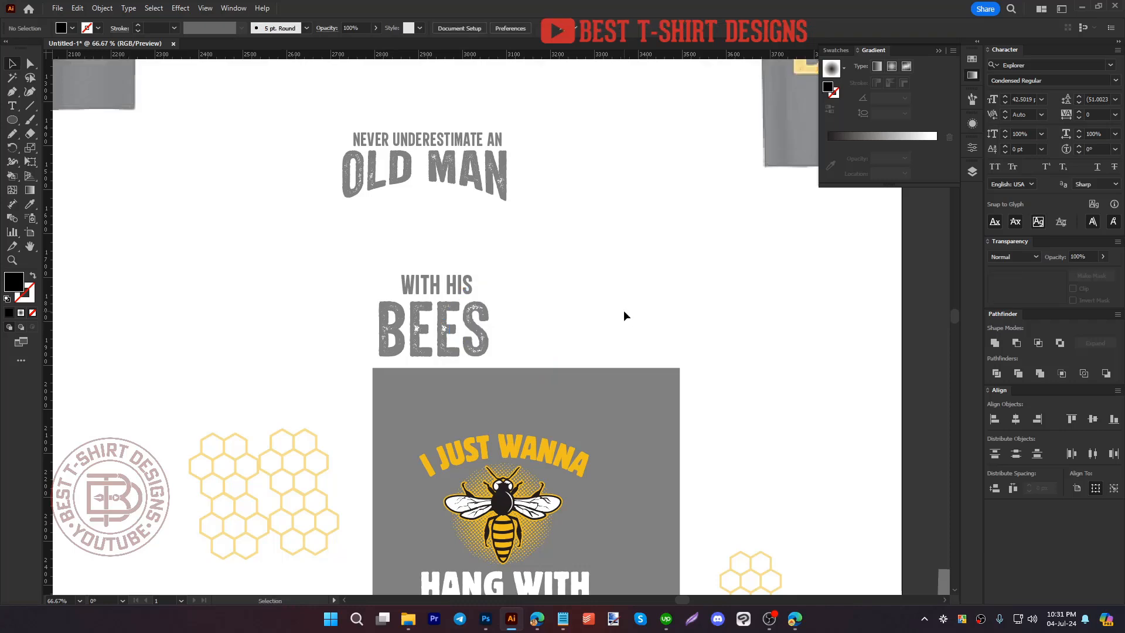
drag(552, 347, 427, 241)
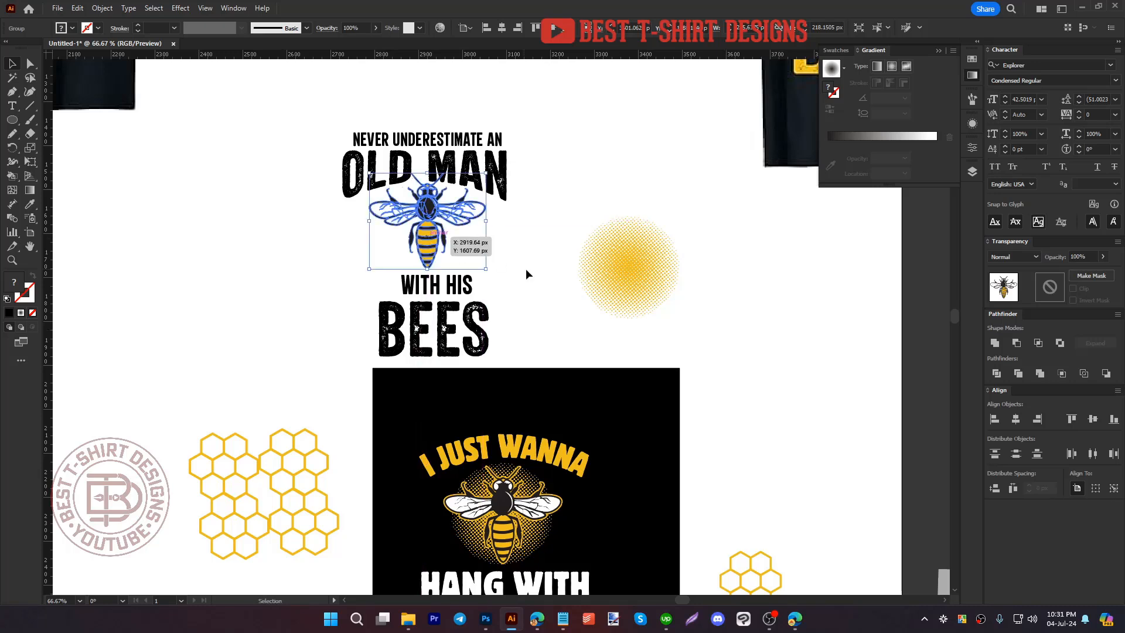
Step: Set WITH HIS aside to the left of the layout and move BEES directly beneath the bee
drag(454, 334, 242, 287)
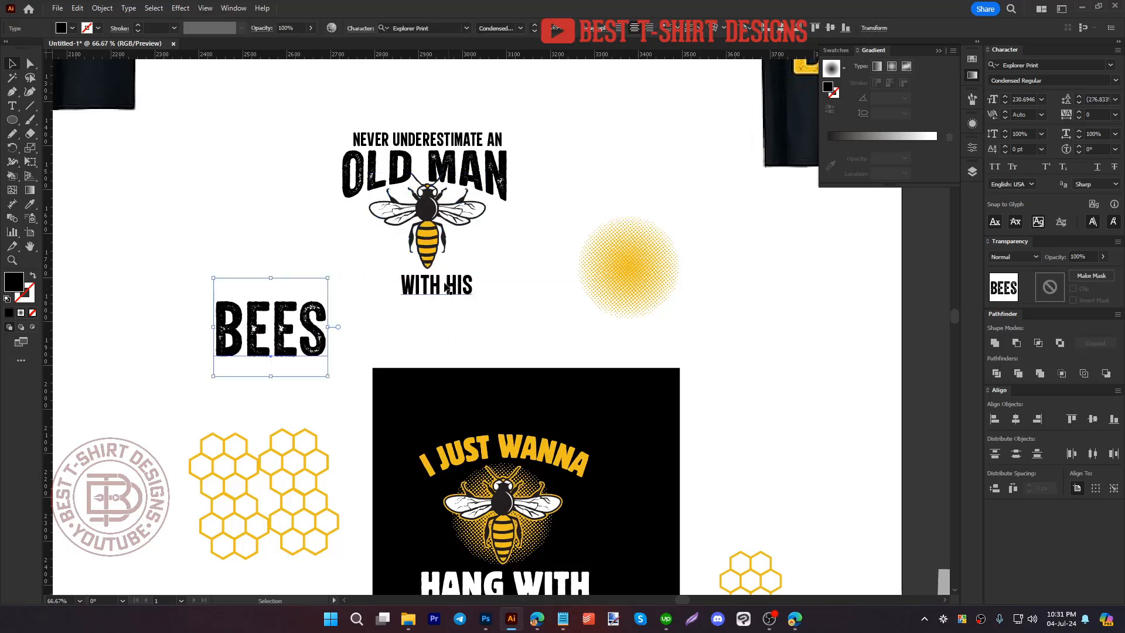
drag(436, 286, 268, 227)
drag(270, 335, 427, 305)
click(510, 269)
Step: Align the two headline lines, the bee and BEES on a common horizontal center
drag(509, 334, 358, 104)
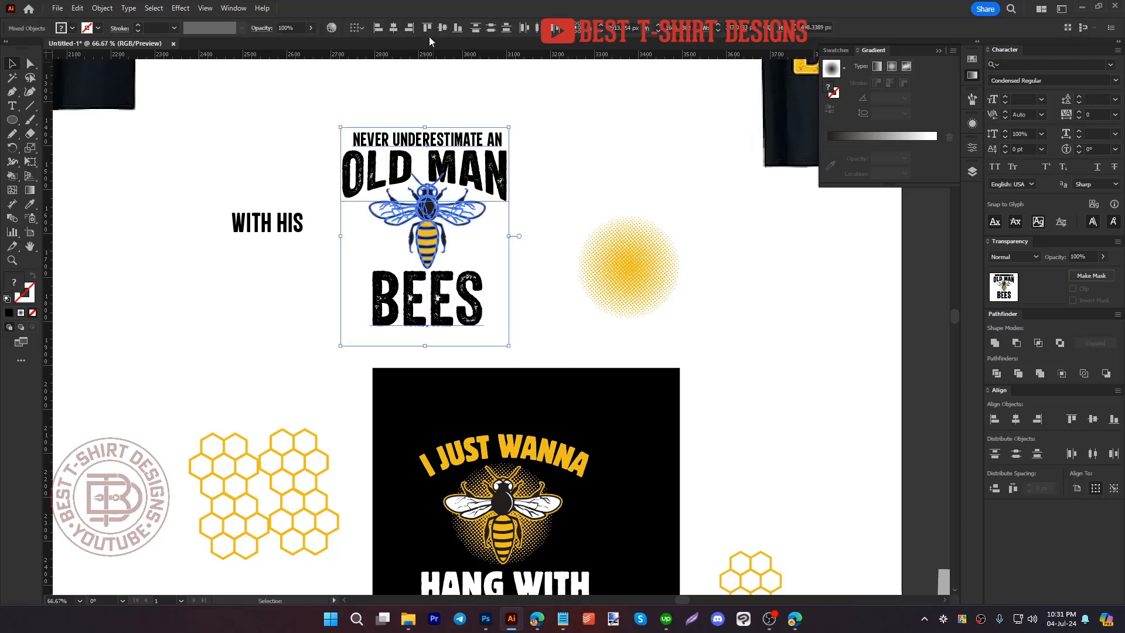
click(393, 29)
click(522, 124)
Step: Remove the word HIS from the WITH HIS text so that only WITH is left
scroll(466, 172, up, 1)
click(188, 250)
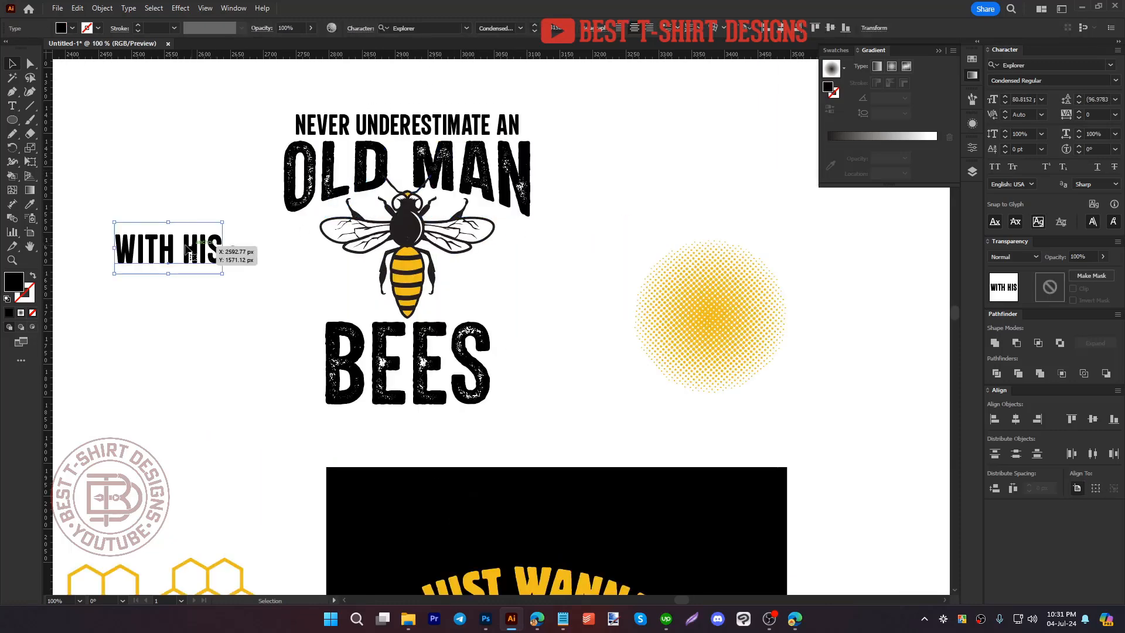
double_click(188, 250)
key(BackSpace)
key(BackSpace)
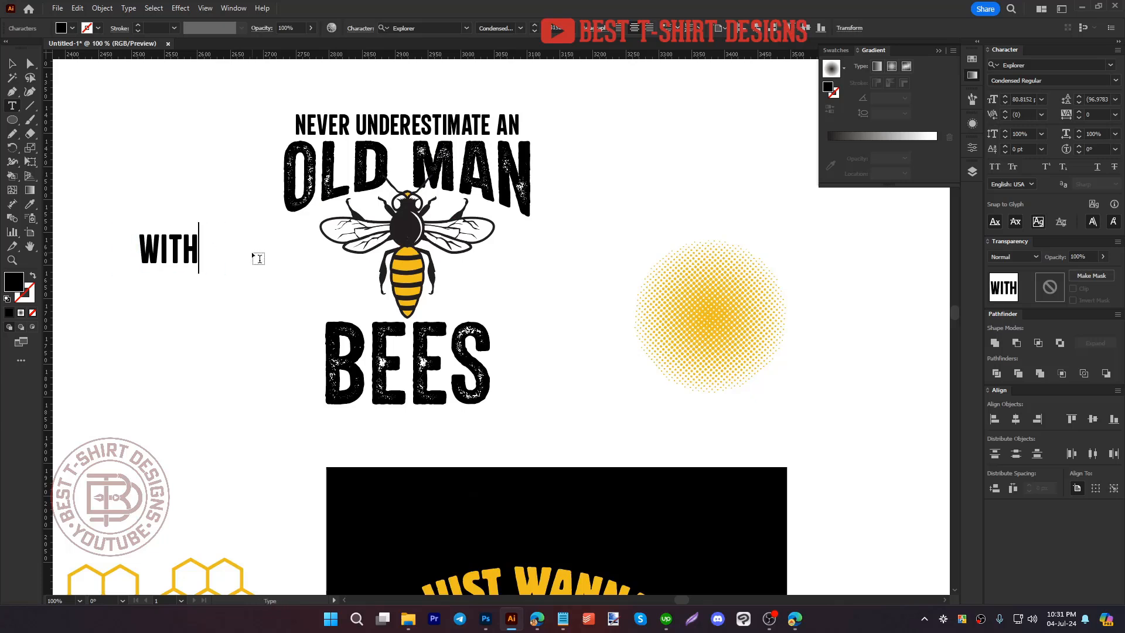
click(17, 64)
click(18, 64)
Step: Place WITH to the left of the bee's abdomen and a separate HIS to its right
drag(176, 242, 337, 284)
key(ctrl+v)
mouse_move(489, 304)
mouse_down()
mouse_move(482, 261)
mouse_move(493, 288)
mouse_up()
shift+click(330, 287)
click(547, 305)
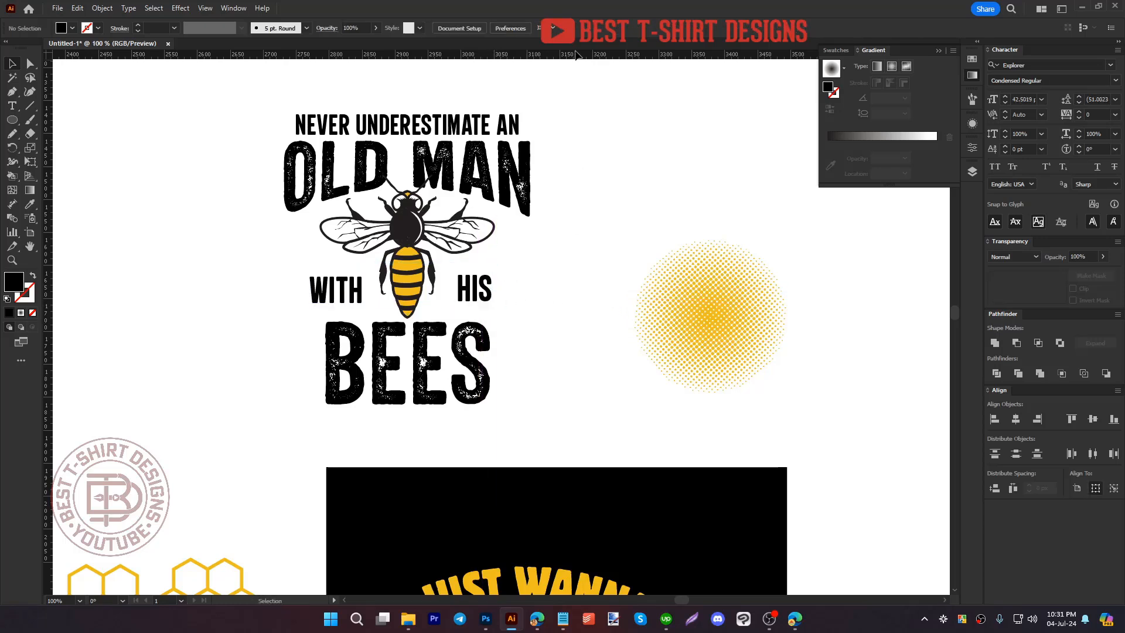
Step: Add vertical guides at both outer edges of OLD MAN and enlarge BEES between them
drag(576, 54, 284, 262)
click(406, 334)
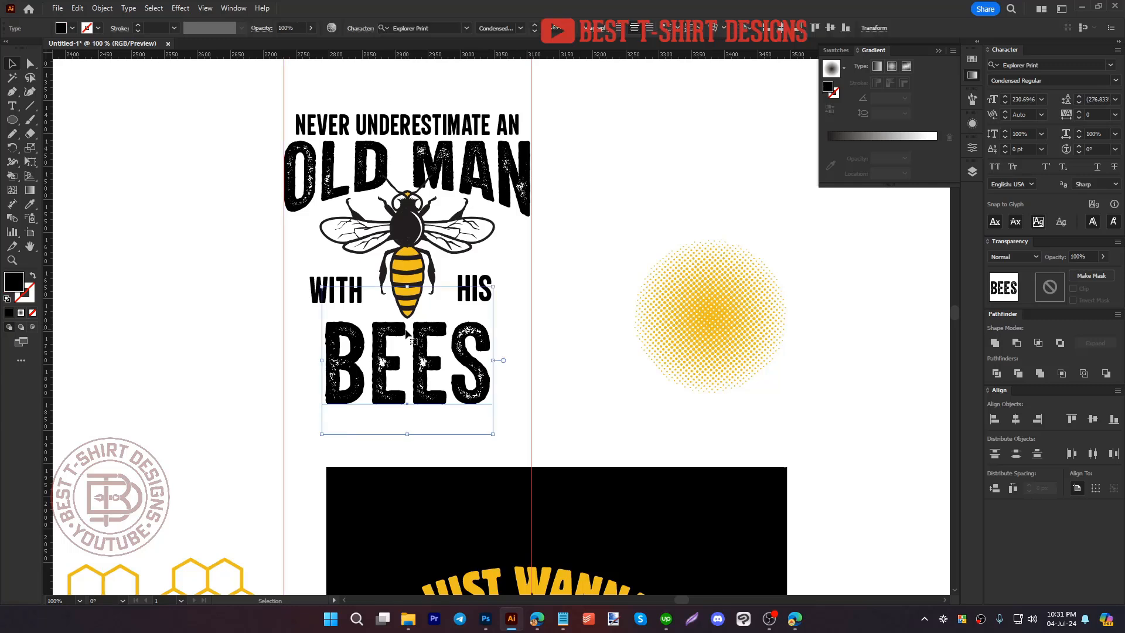
drag(409, 434, 413, 460)
click(572, 395)
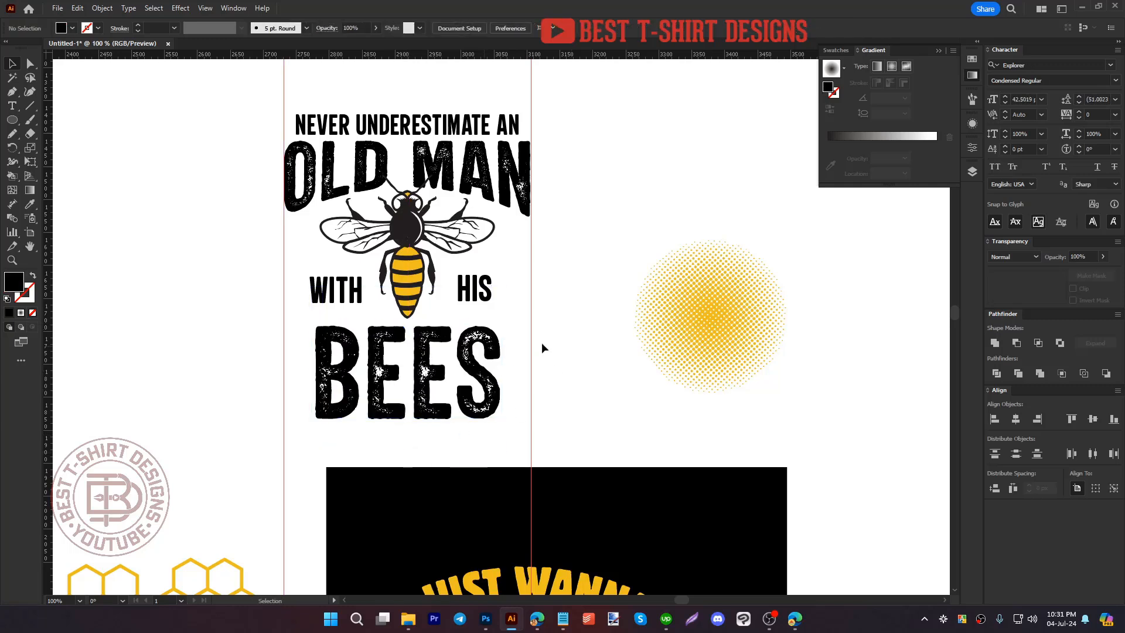
Step: Recolor all the text lines with the yellow sampled from the bee's abdomen
scroll(588, 372, up, 1)
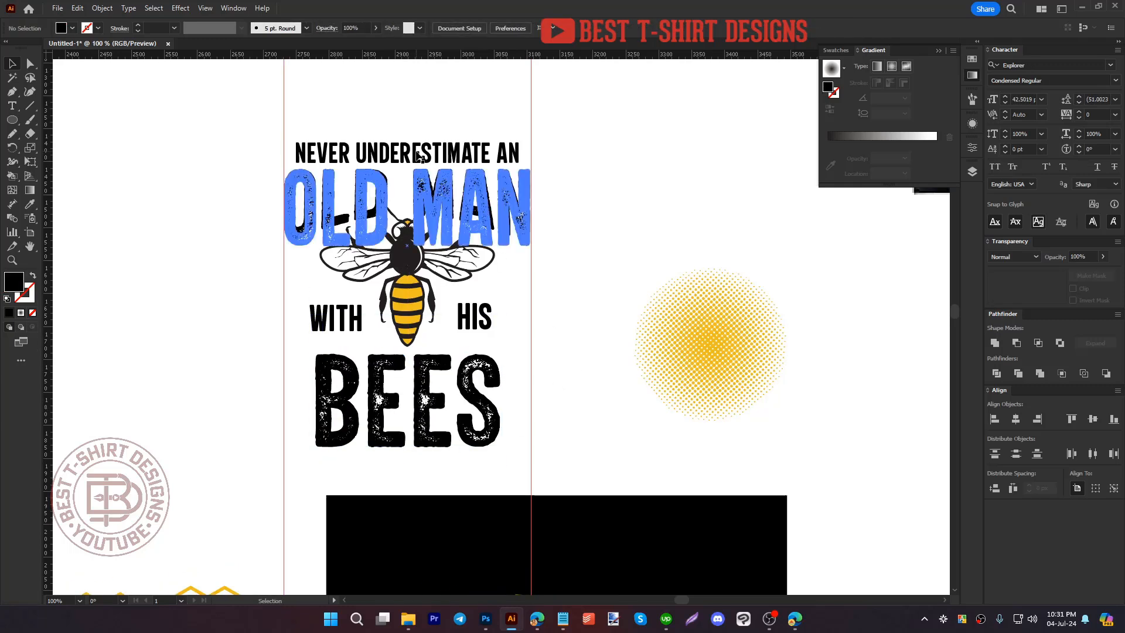
click(519, 232)
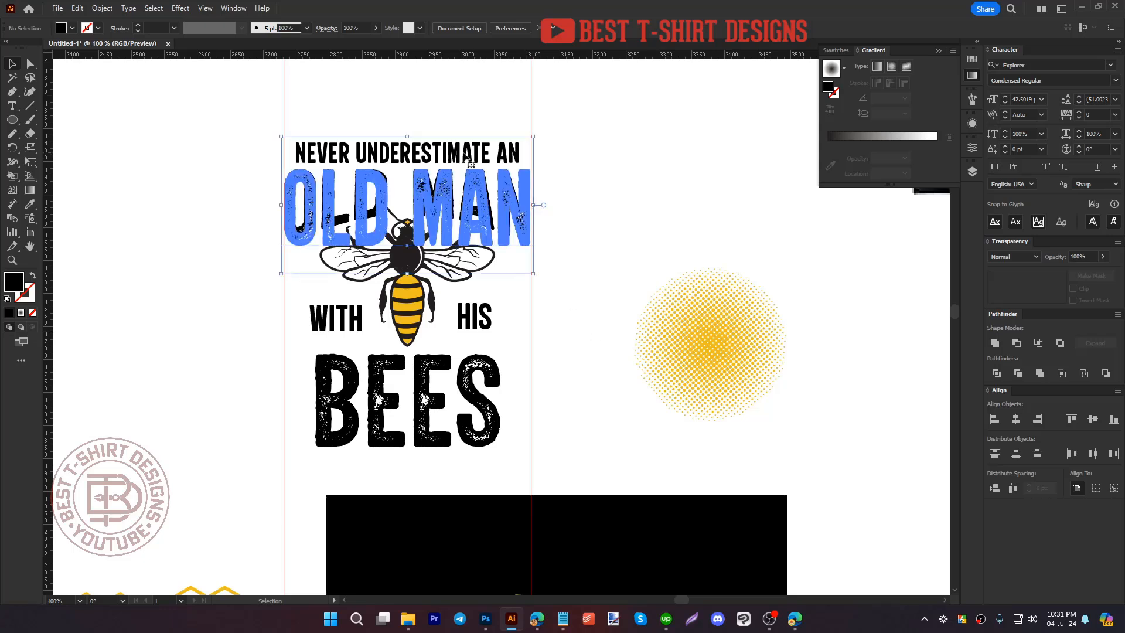
click(508, 413)
drag(516, 437, 321, 114)
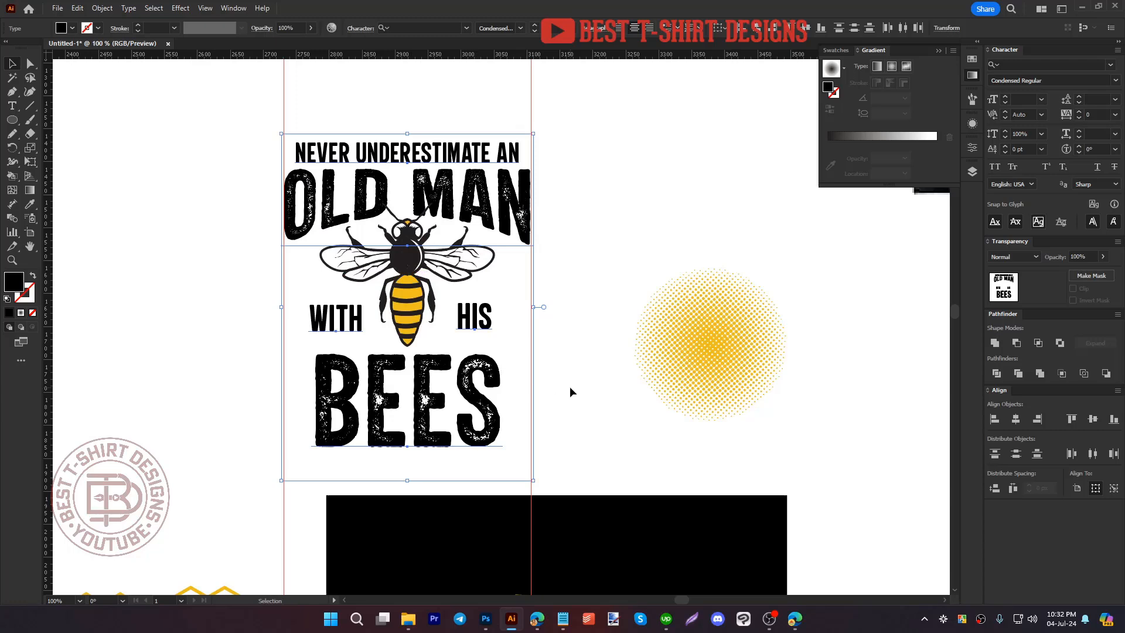
key(i)
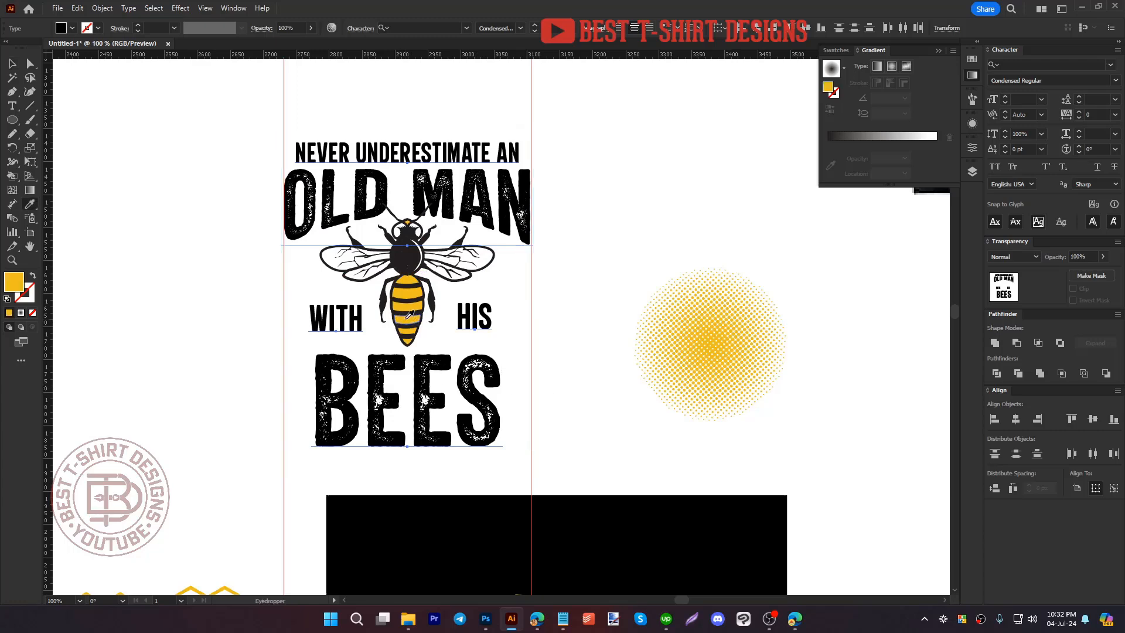
click(410, 315)
key(v)
click(593, 355)
Step: Scale BEES down proportionally and nudge it down to leave a small gap below the bee
scroll(480, 279, down, 1)
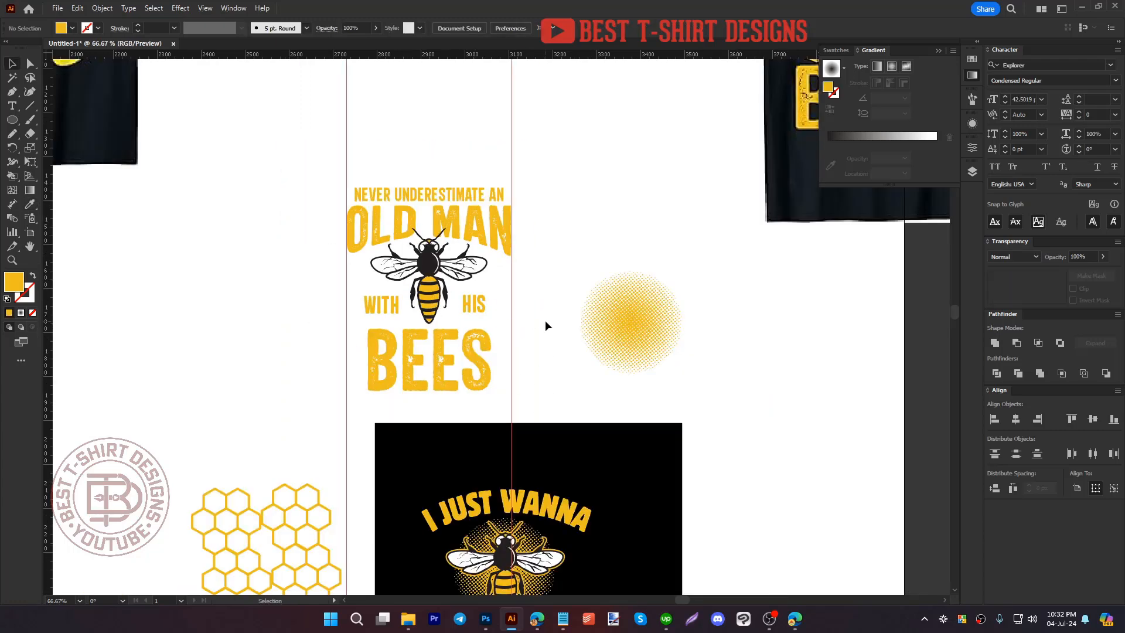
scroll(536, 361, up, 2)
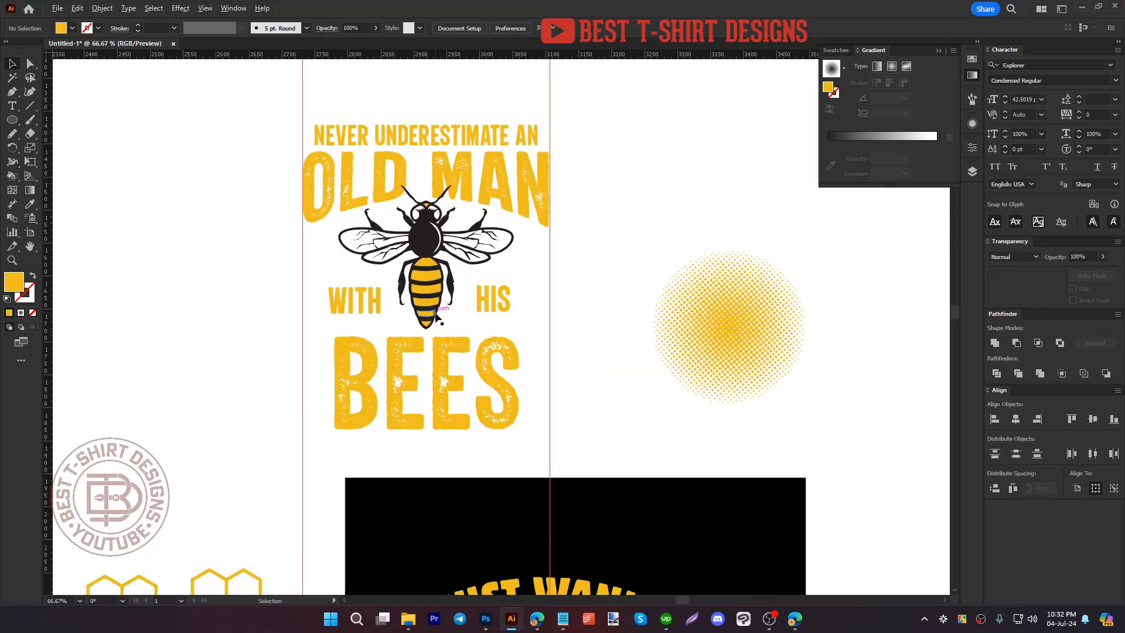
click(480, 416)
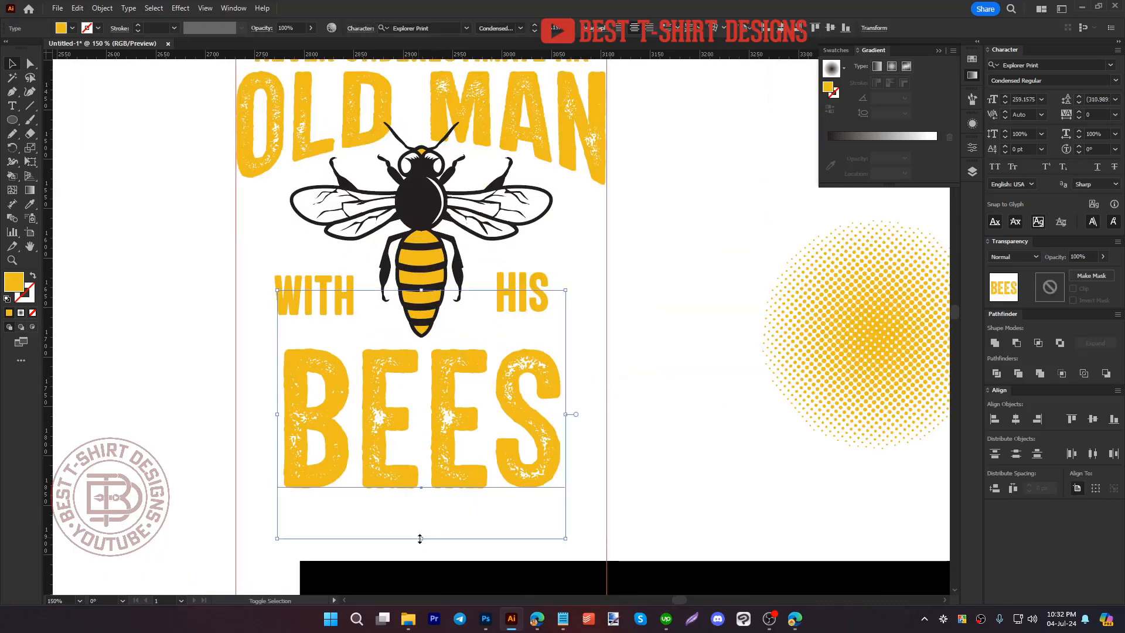
drag(420, 539, 420, 502)
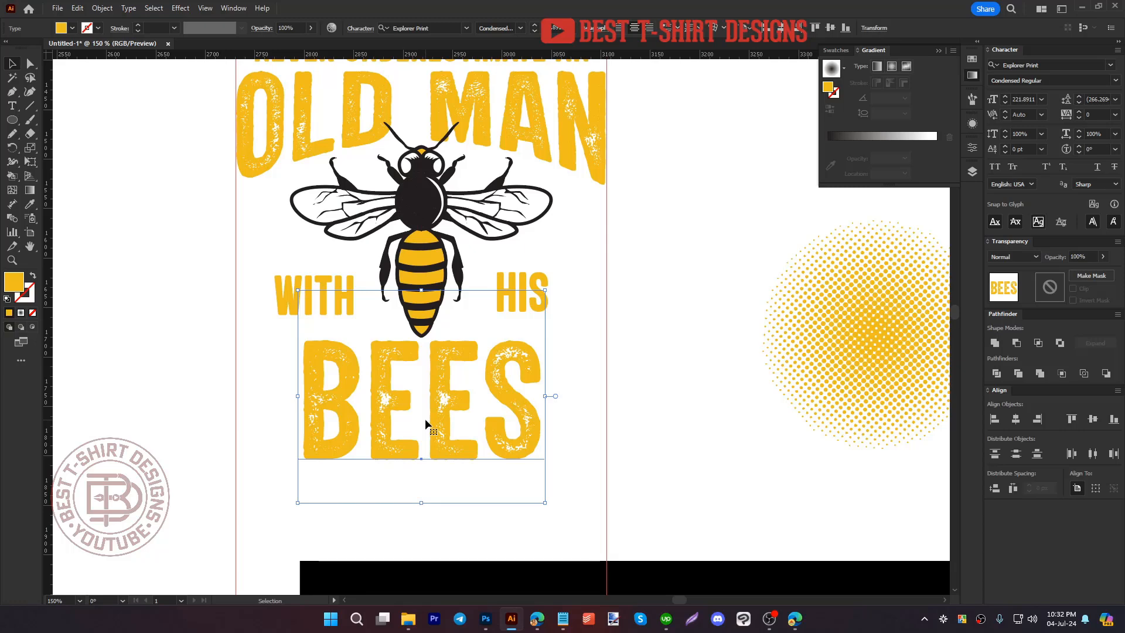
key(Down)
key(Down)
key(Down)
key(Down)
key(Down)
key(Down)
key(Down)
key(Down)
key(Down)
click(639, 416)
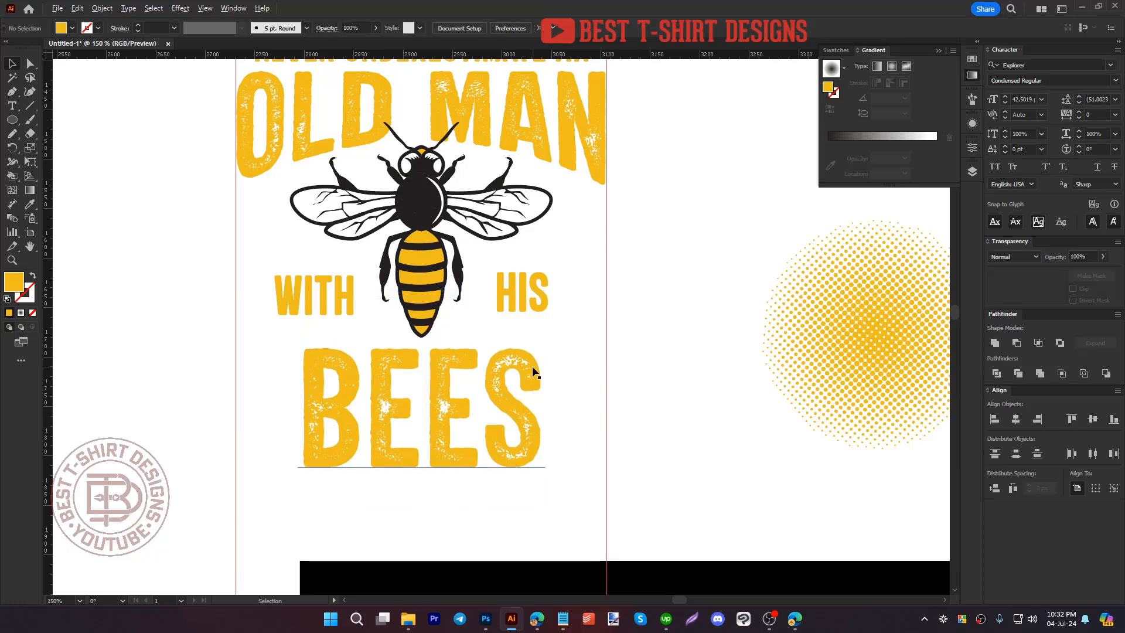
Step: Draw a short horizontal line from the left guide toward the upper part of BEES with a 10 pt stroke
scroll(533, 372, down, 1)
scroll(364, 434, down, 2)
scroll(300, 497, down, 1)
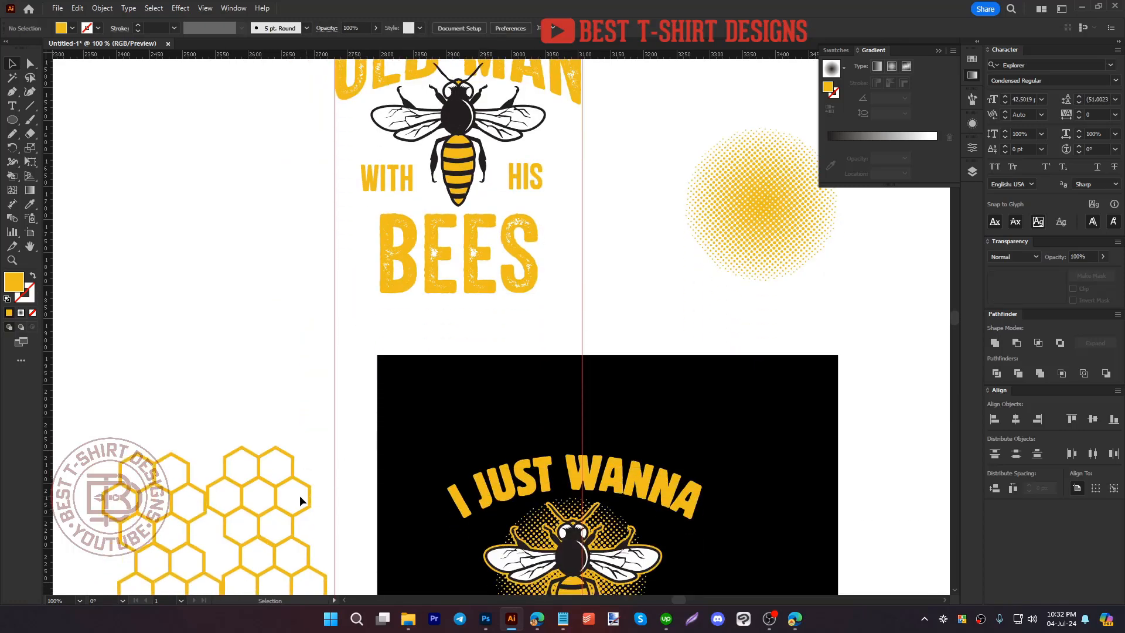
scroll(413, 182, up, 1)
scroll(155, 198, up, 1)
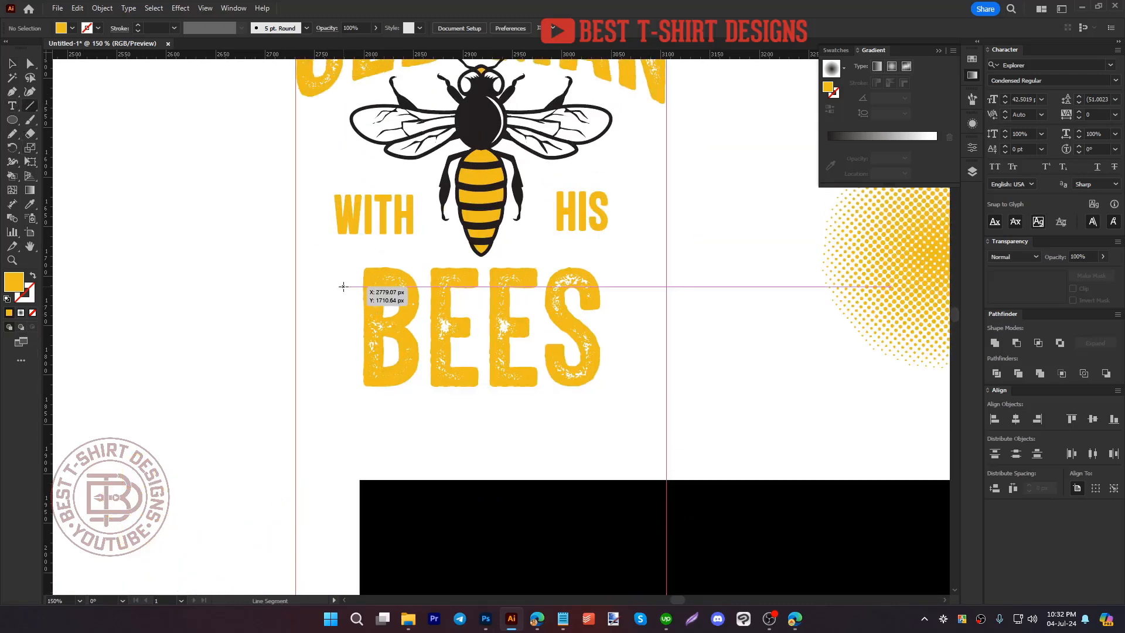
drag(344, 286, 296, 286)
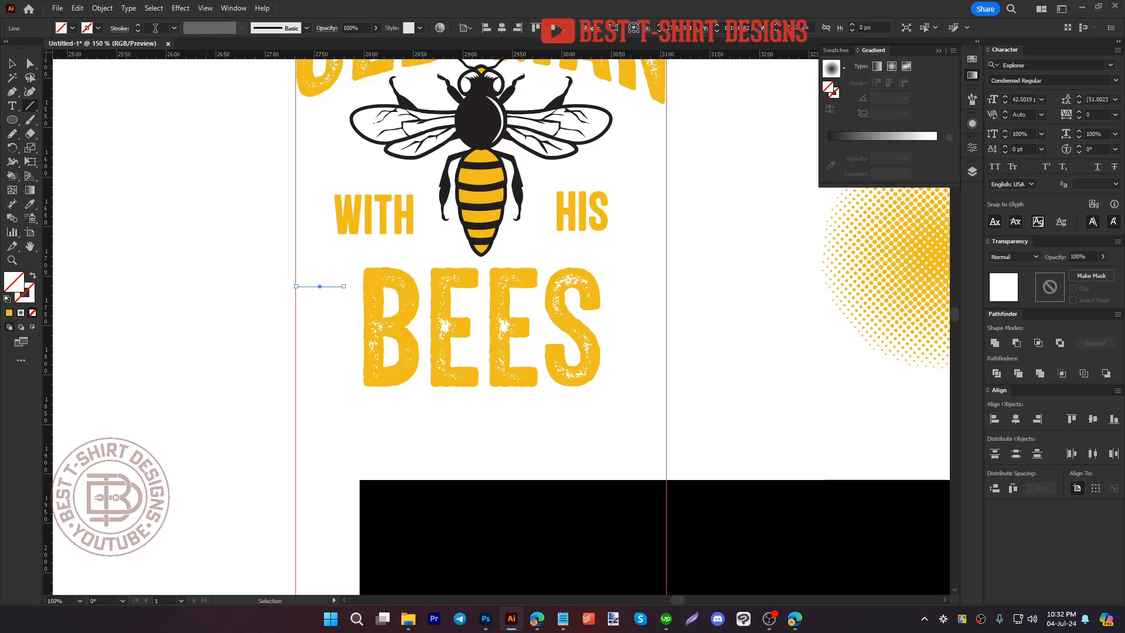
text(10)
key(Return)
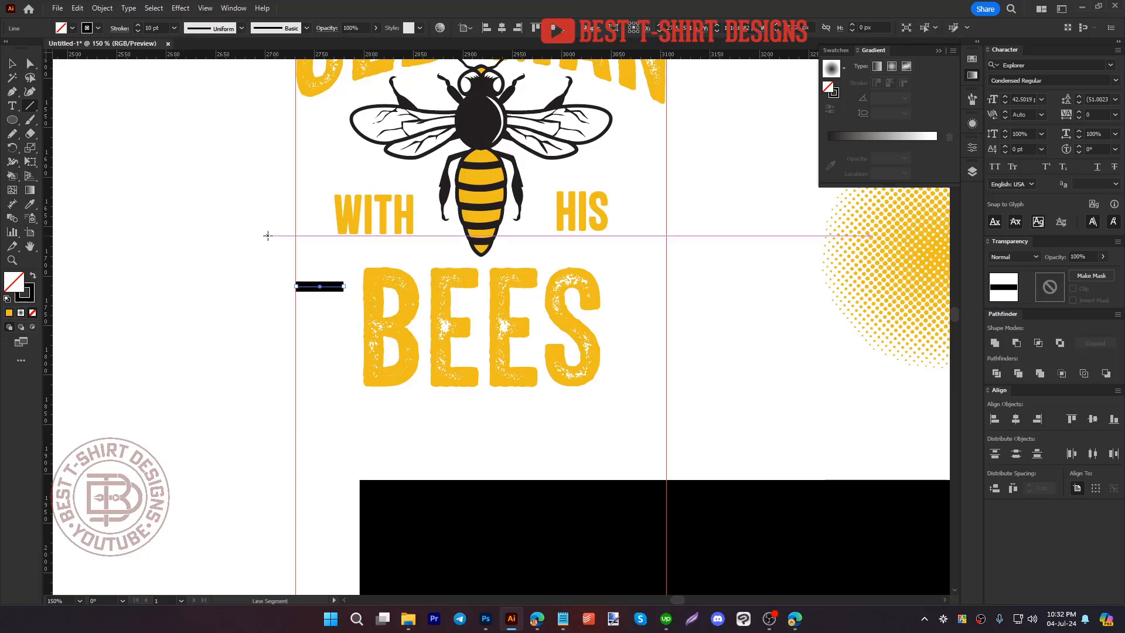
Step: Give the short line the yellow of BEES as a 10 pt stroke with a triangular width profile
key(i)
click(376, 285)
key(v)
key(shift+x)
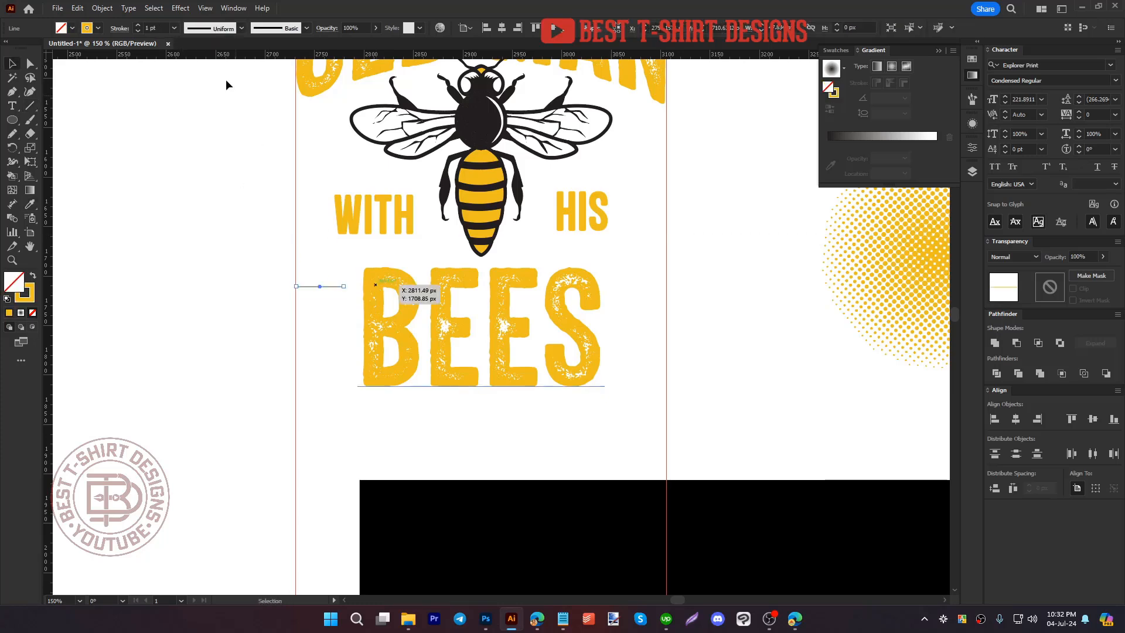
click(210, 28)
click(208, 110)
click(210, 258)
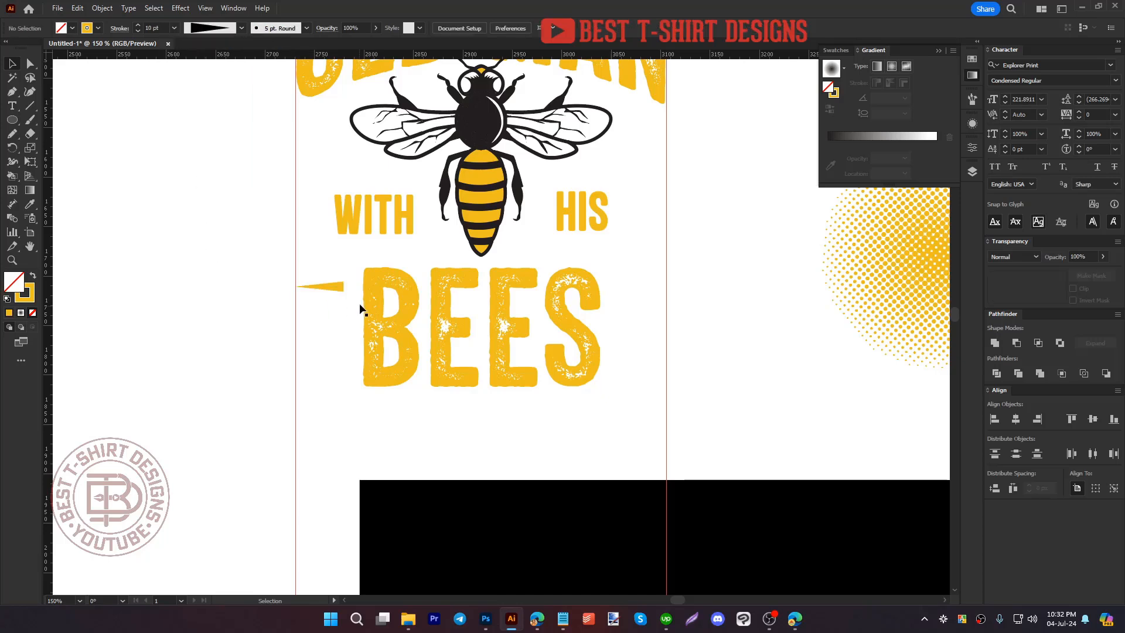
Step: Duplicate the tapered line downward into an evenly spaced stack of five and convert BEES to outlines
alt+drag(340, 287, 340, 302)
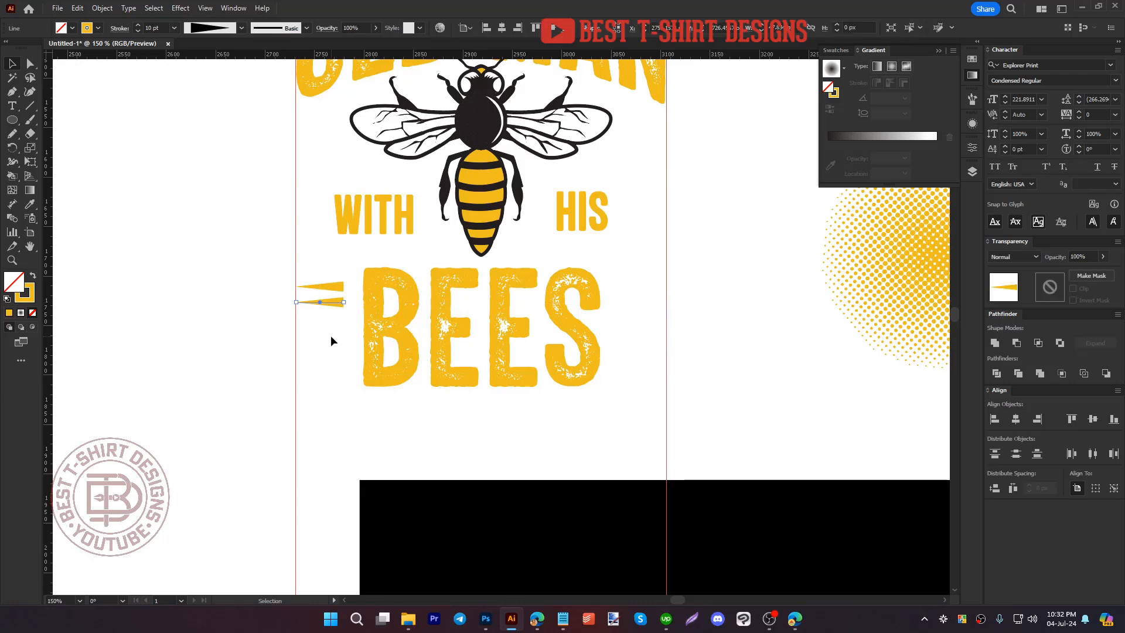
right_click(405, 365)
click(462, 175)
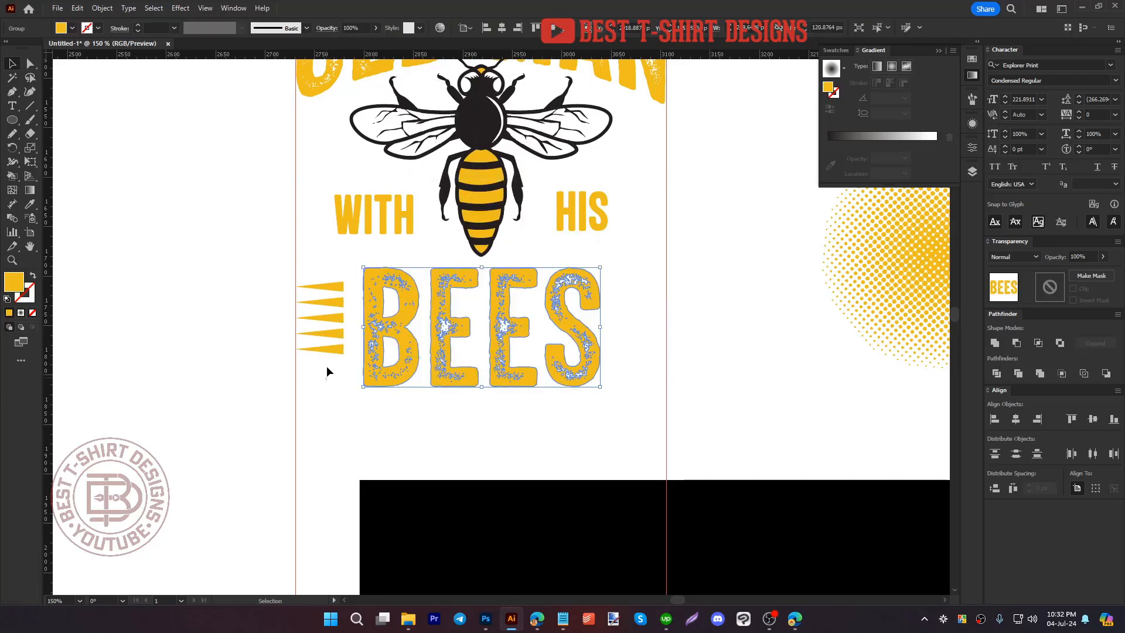
Step: Group the five tapered lines and center them vertically on BEES
drag(326, 366, 310, 258)
key(ctrl+g)
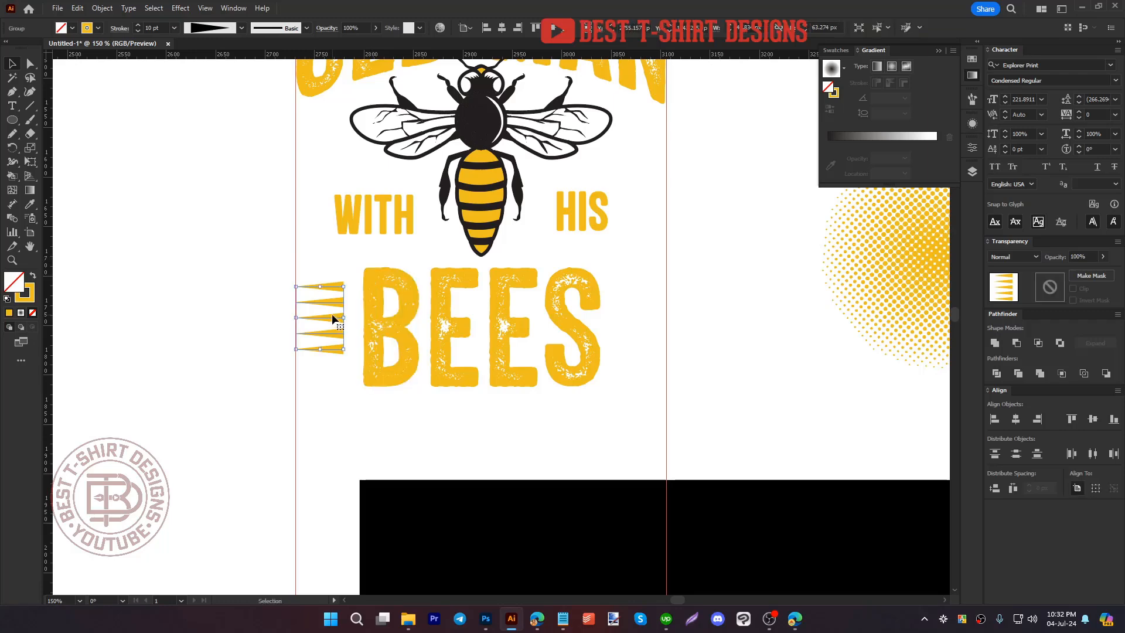
shift+click(376, 319)
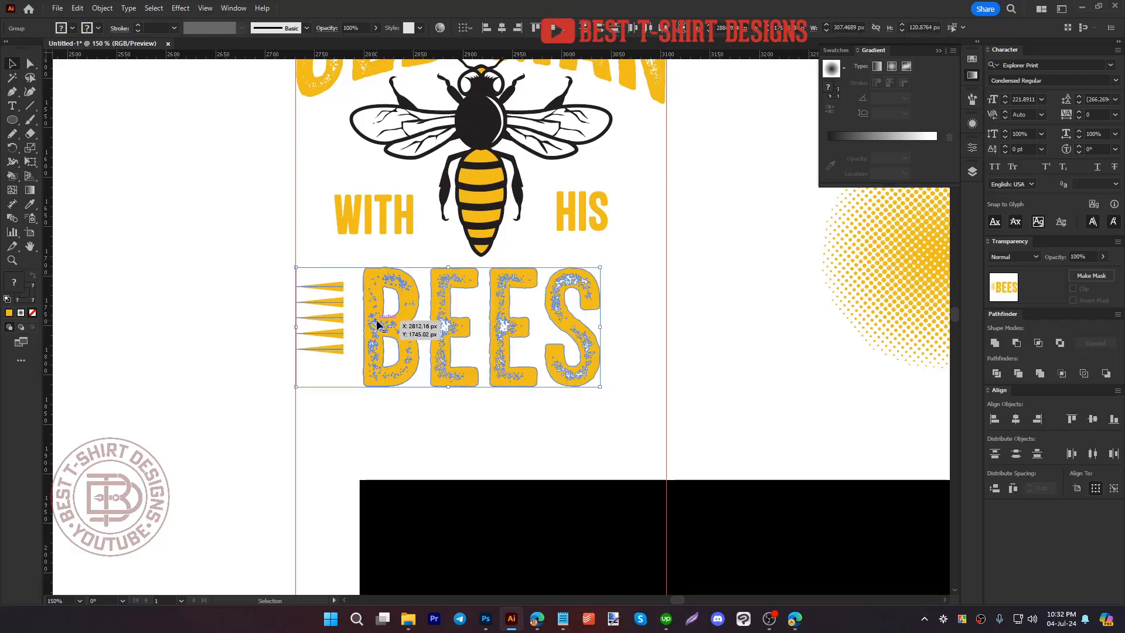
click(554, 29)
click(351, 405)
Step: Place a vertical-axis mirrored copy of the line group at the right guide and center it vertically on BEES
drag(333, 356, 655, 357)
key(o)
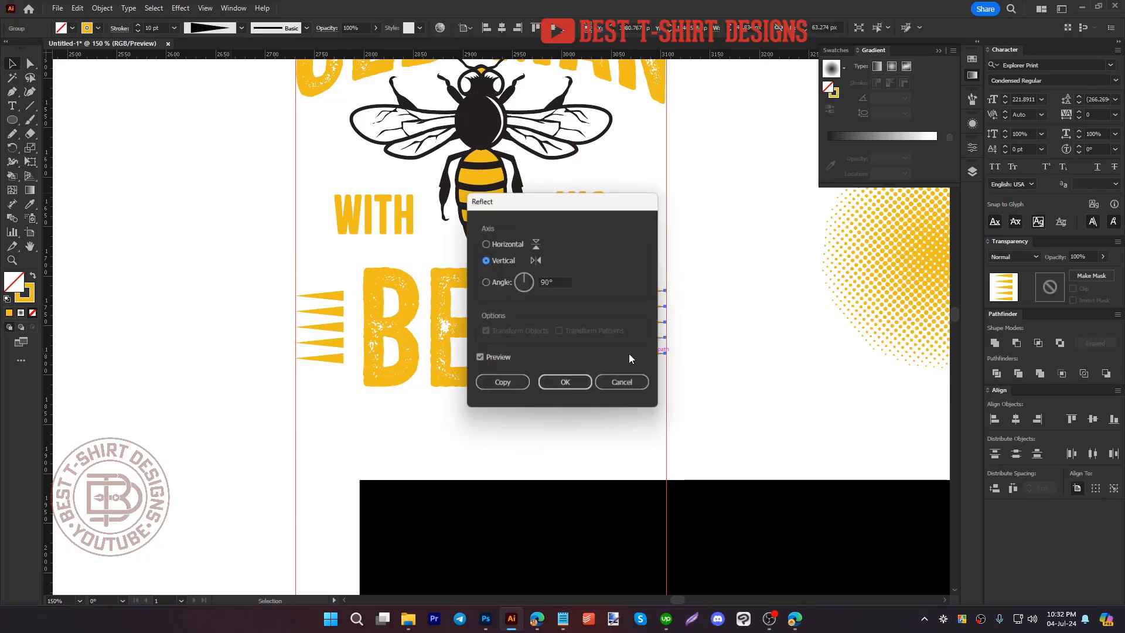
click(564, 381)
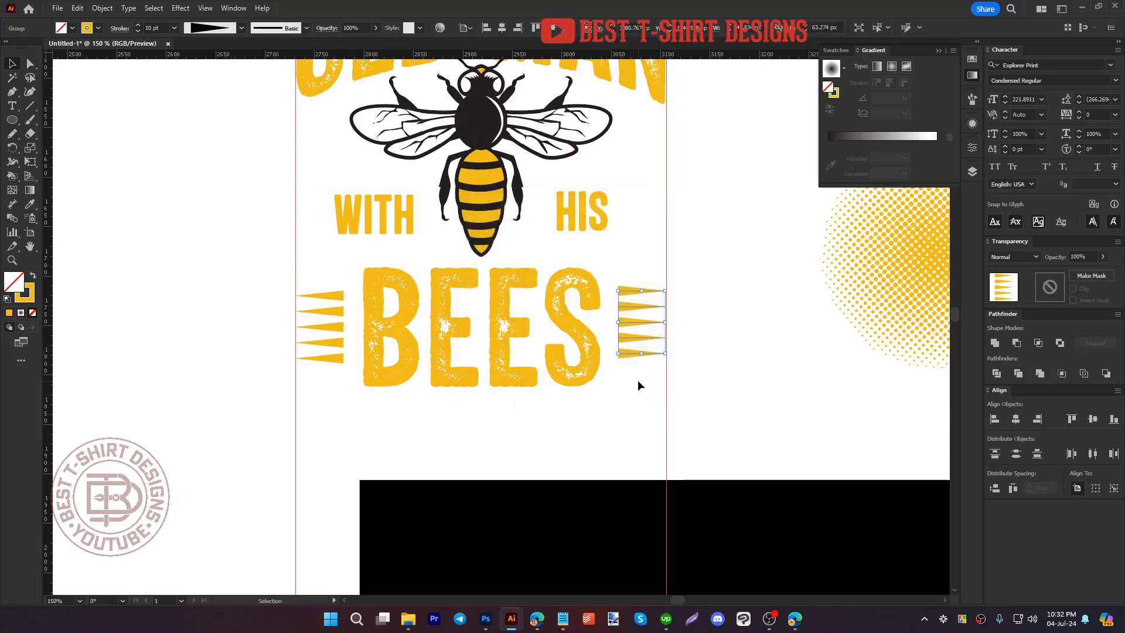
shift+click(580, 341)
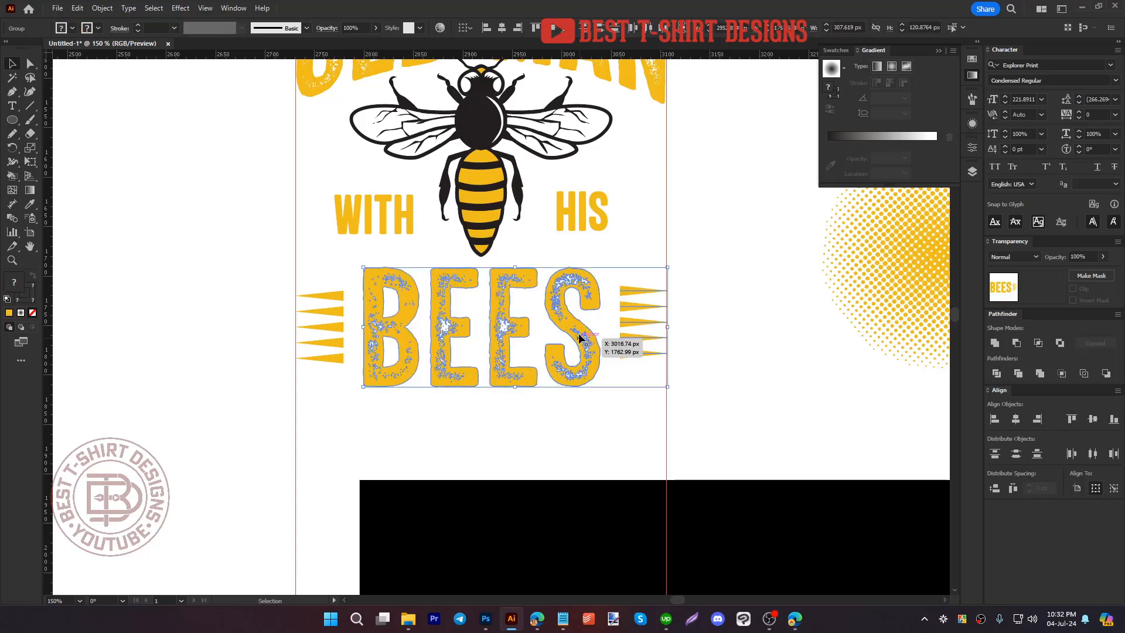
click(579, 334)
click(553, 29)
click(633, 441)
Step: Move BEES together with both line groups up until it overlaps the tip of the bee's abdomen
drag(634, 399, 474, 311)
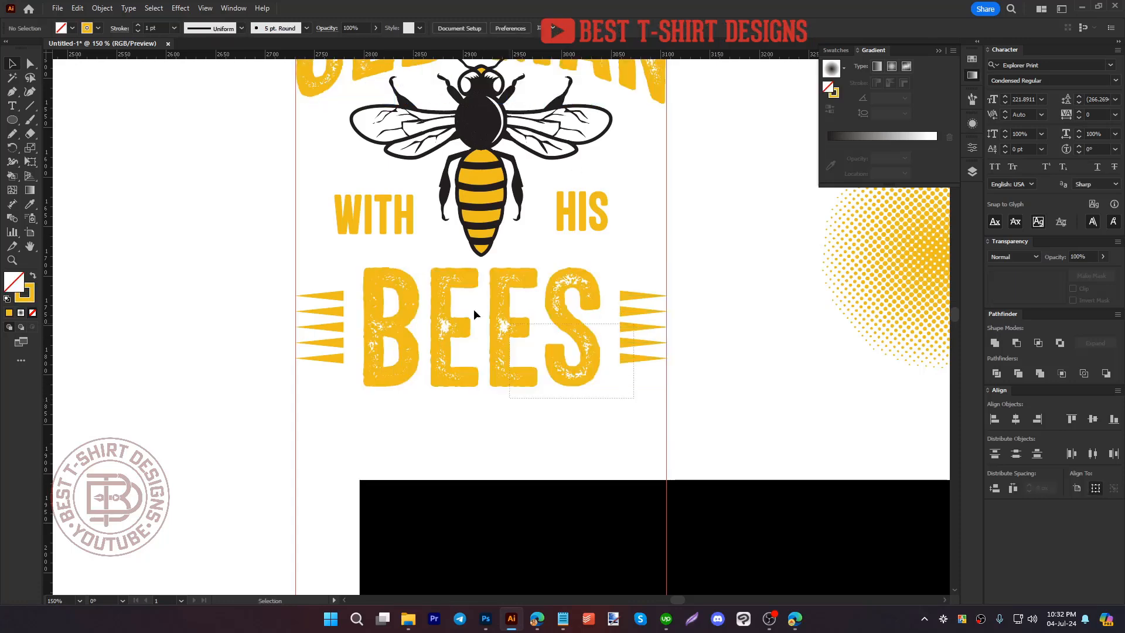
drag(335, 273, 328, 272)
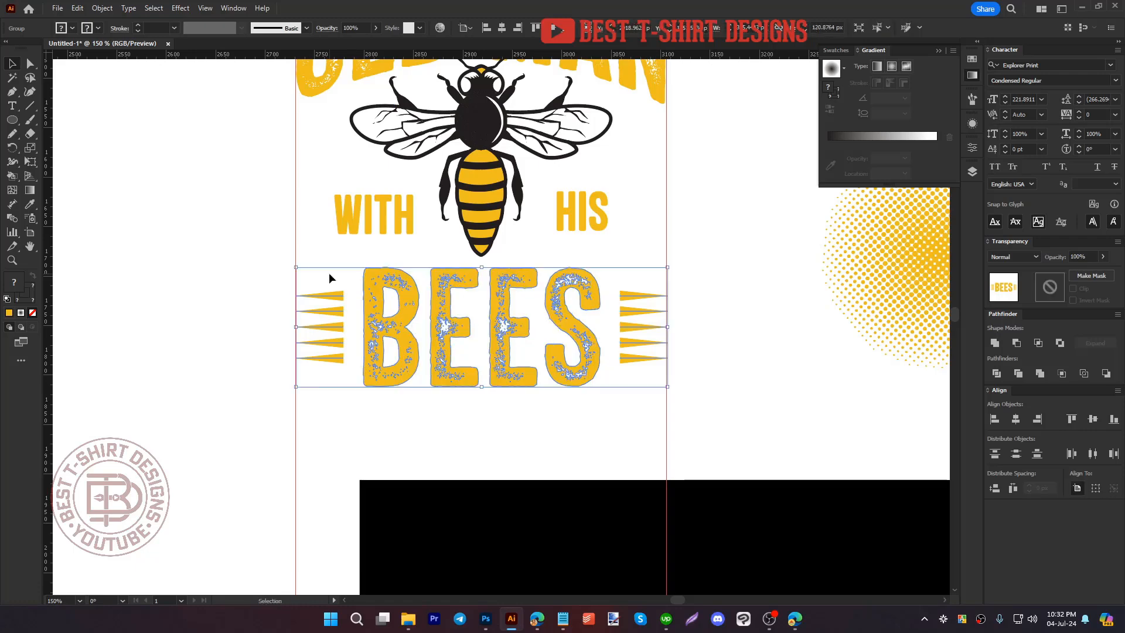
key(shift+Up)
key(shift+Up)
key(shift+Up)
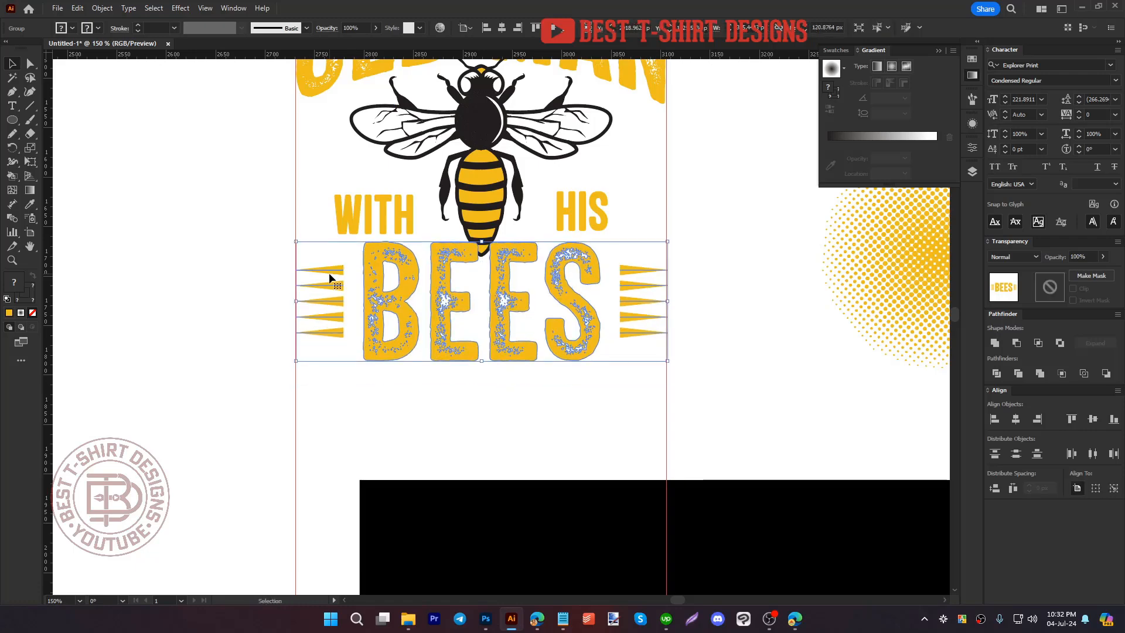
Step: Convert WITH and HIS to outlines and shift them up slightly so they sit between the wings and BEES
scroll(437, 342, up, 2)
click(592, 275)
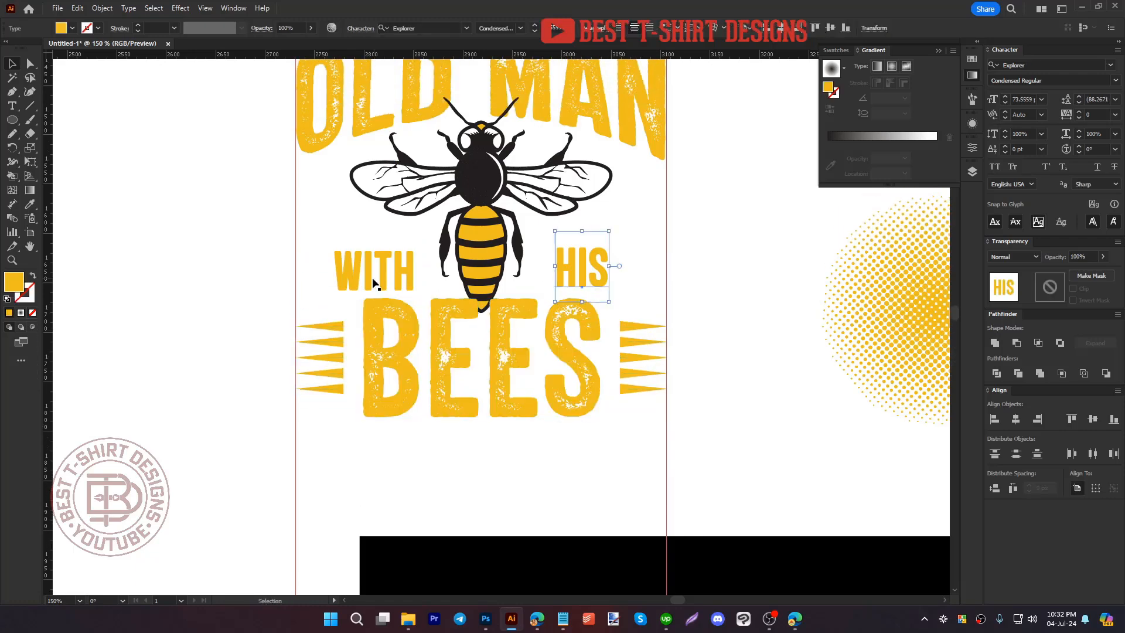
shift+click(373, 281)
right_click(374, 281)
click(443, 420)
key(shift+Up)
key(shift+Up)
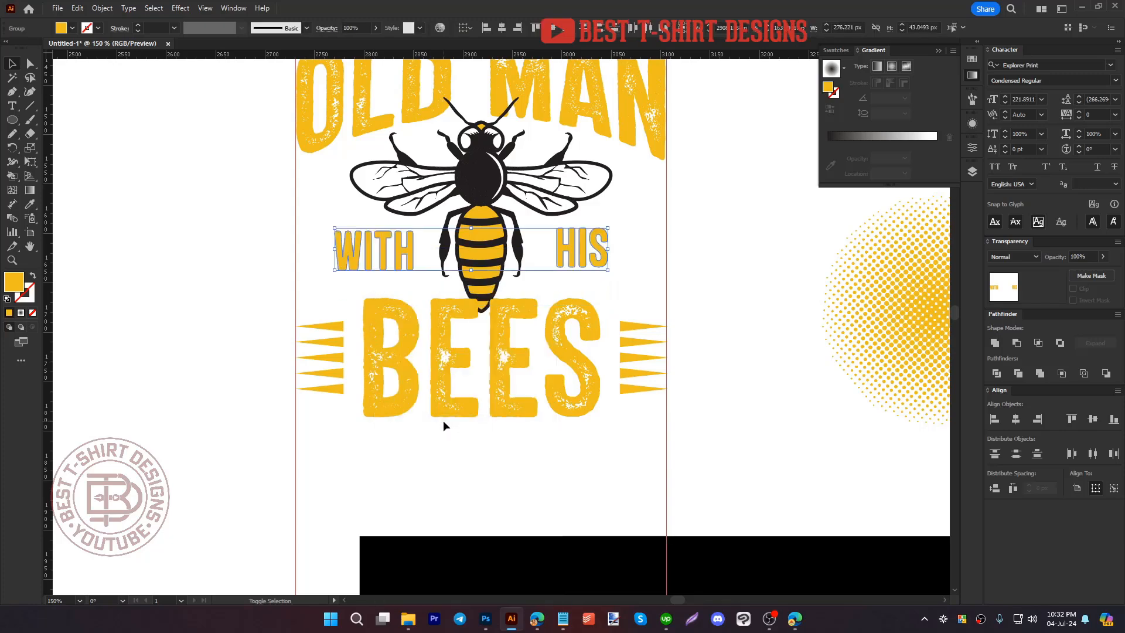
key(Down)
key(Down)
key(Down)
key(Down)
key(Down)
scroll(443, 420, up, 2)
click(698, 328)
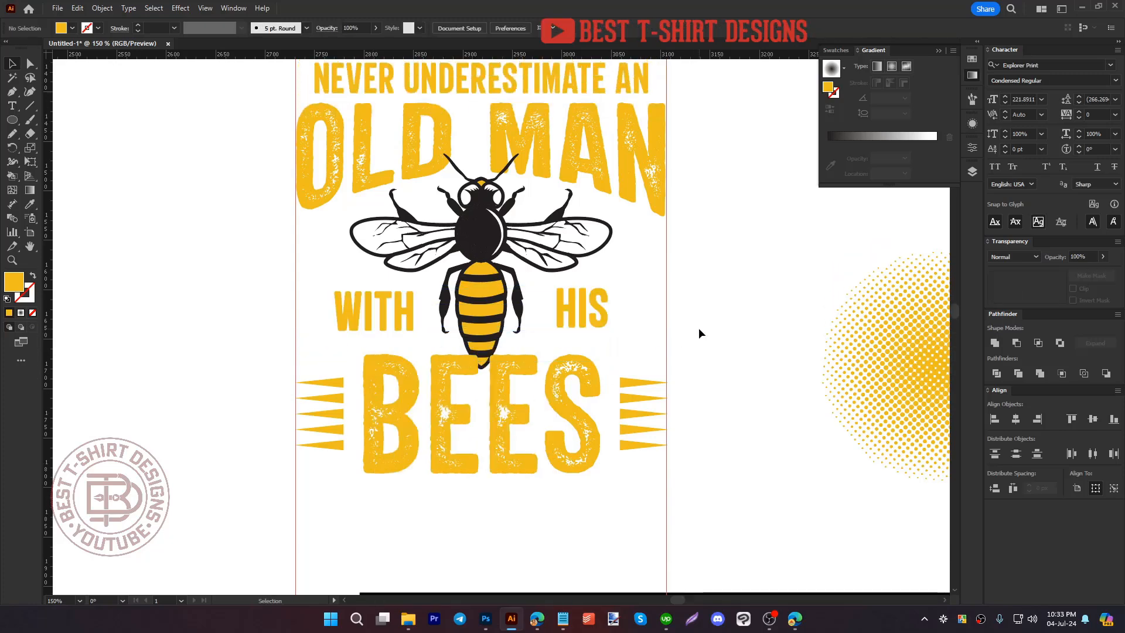
Step: Convert the warped OLD MAN text to outlines and expand its appearance
scroll(699, 328, up, 2)
triple_click(539, 223)
right_click(540, 222)
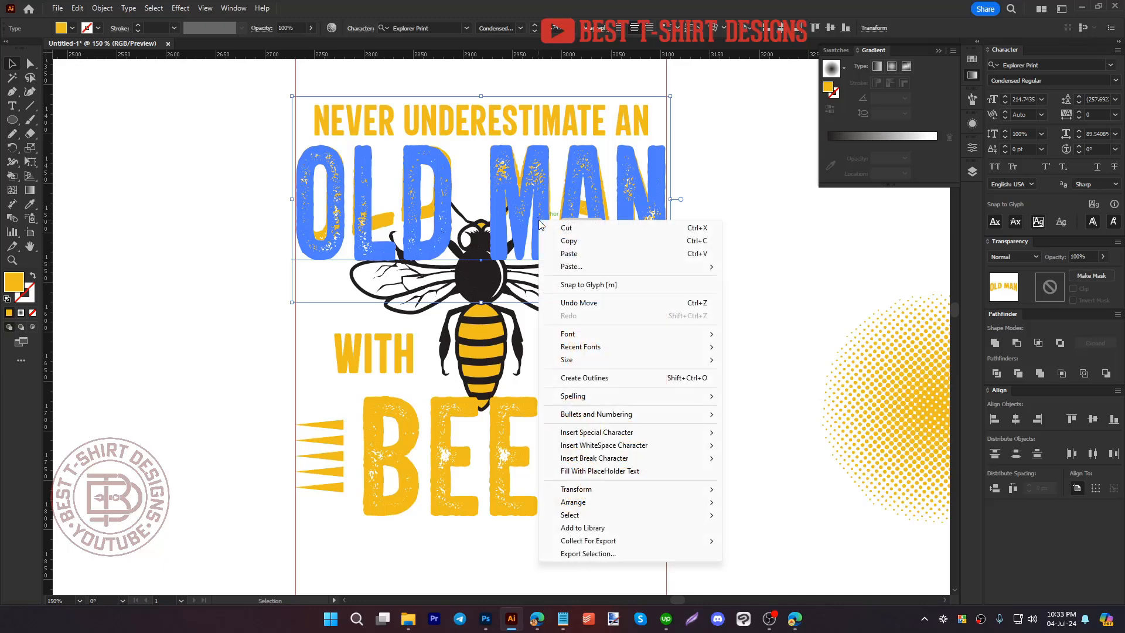
click(584, 377)
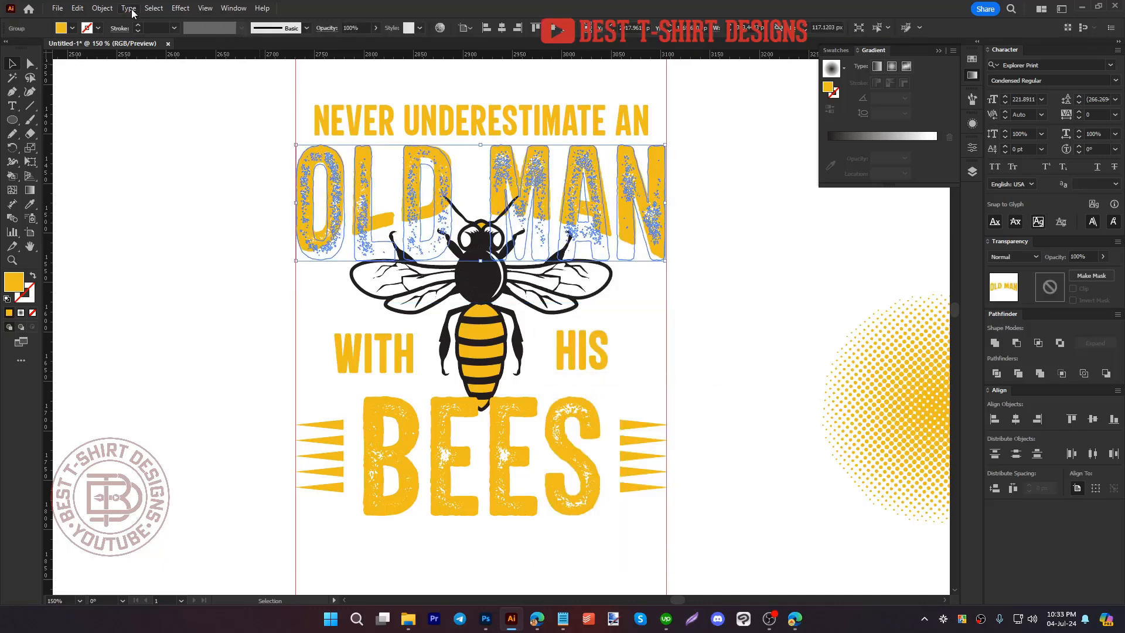
click(105, 8)
click(144, 174)
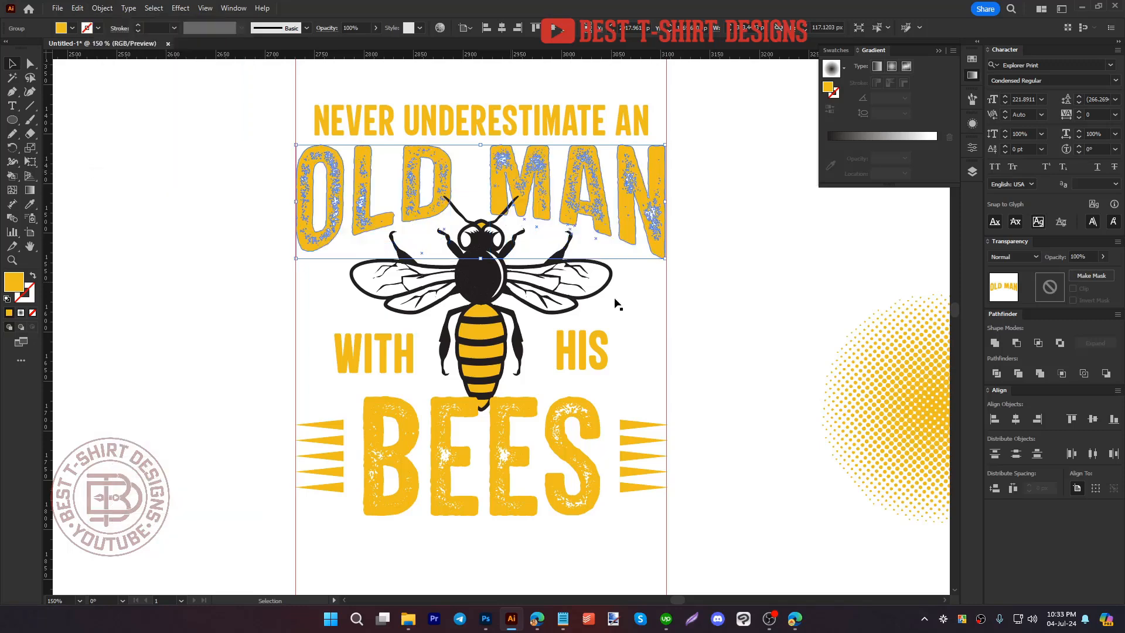
Step: Outline NEVER UNDERESTIMATE AN and stretch it horizontally to reach both vertical guides
right_click(574, 132)
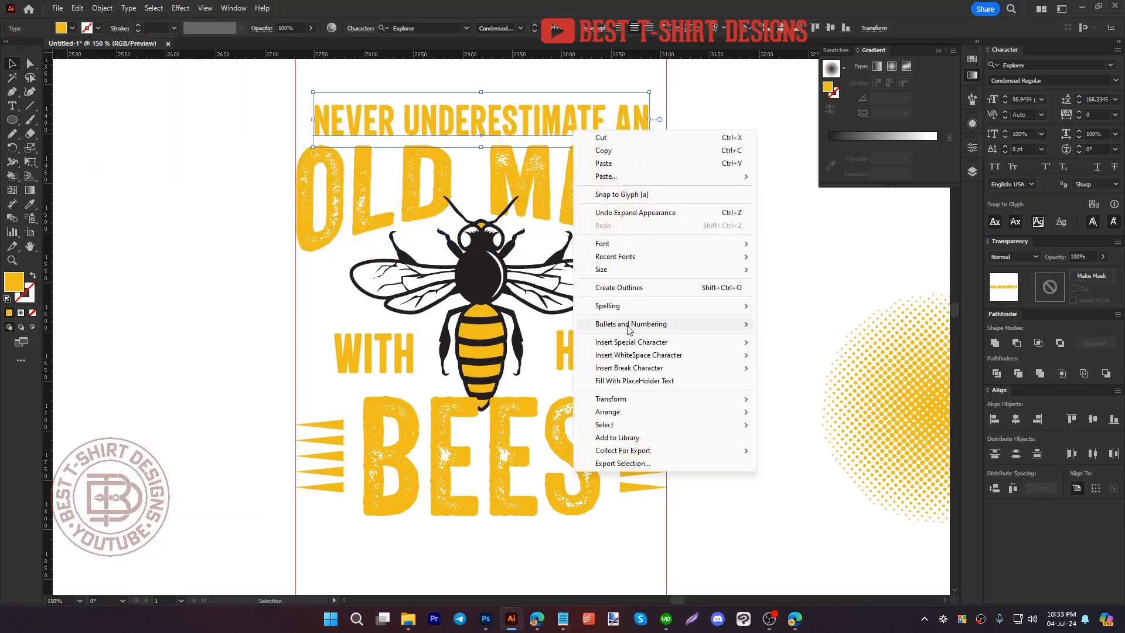
click(619, 287)
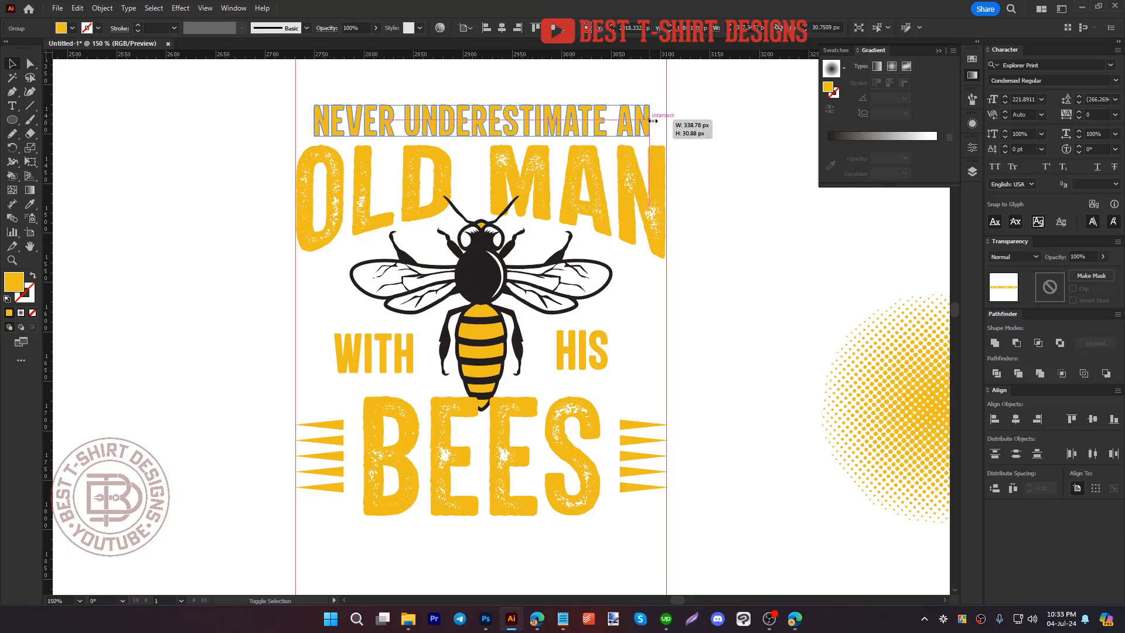
drag(653, 120, 667, 121)
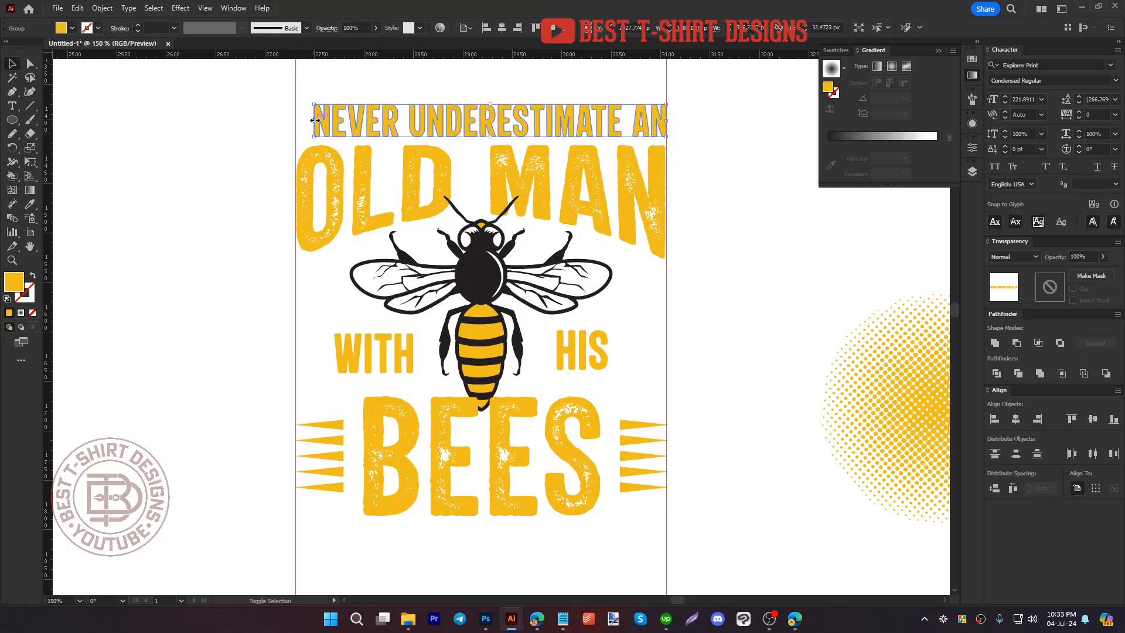
drag(315, 121, 297, 121)
click(696, 276)
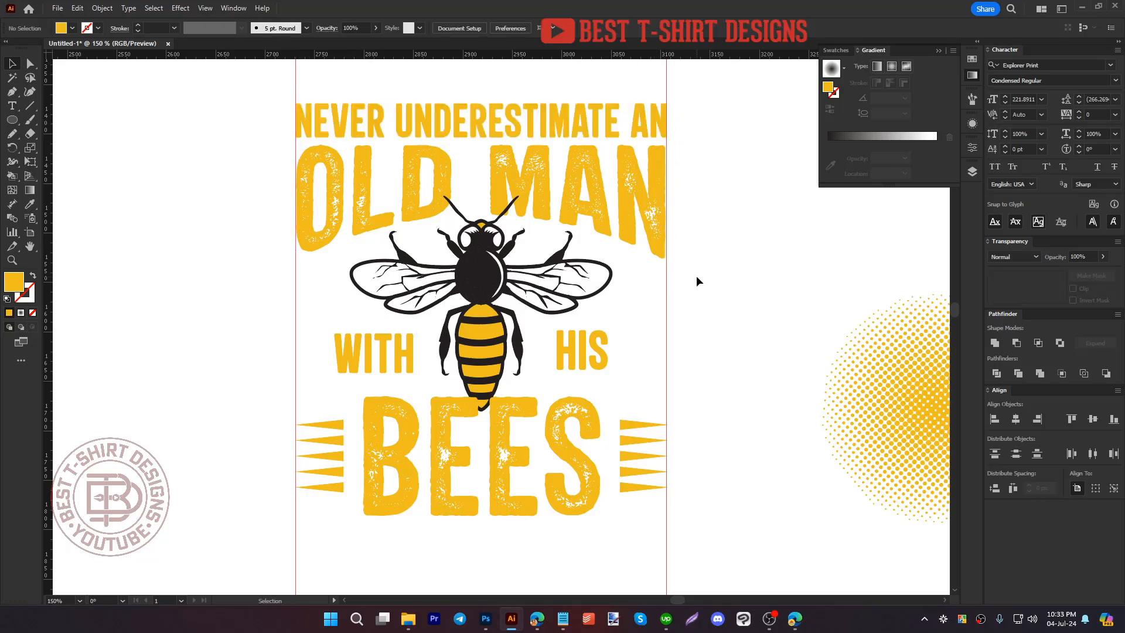
Step: Move the reference T-shirt photo next to the design and shift the halftone circle beneath the photo
scroll(456, 314, down, 3)
scroll(737, 233, up, 1)
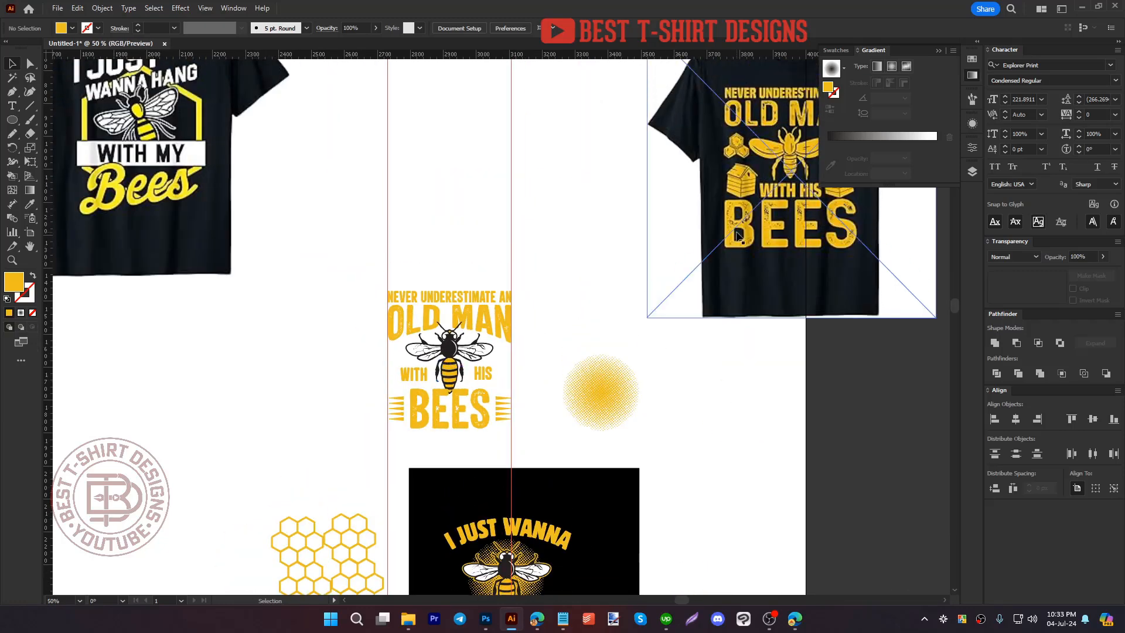
drag(751, 221, 606, 332)
drag(687, 324, 646, 298)
drag(655, 329, 632, 292)
drag(603, 404, 701, 435)
drag(619, 282, 661, 306)
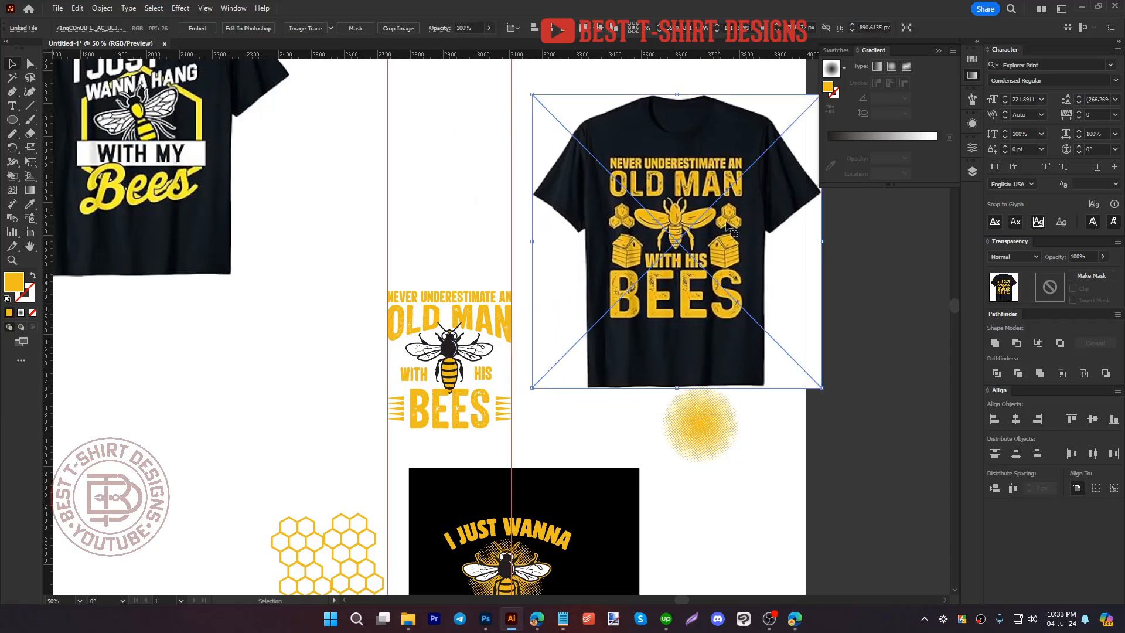
click(551, 410)
Step: Offset the bee artwork's paths by 4 px with round joins and copy the enlarged bee
scroll(459, 389, up, 2)
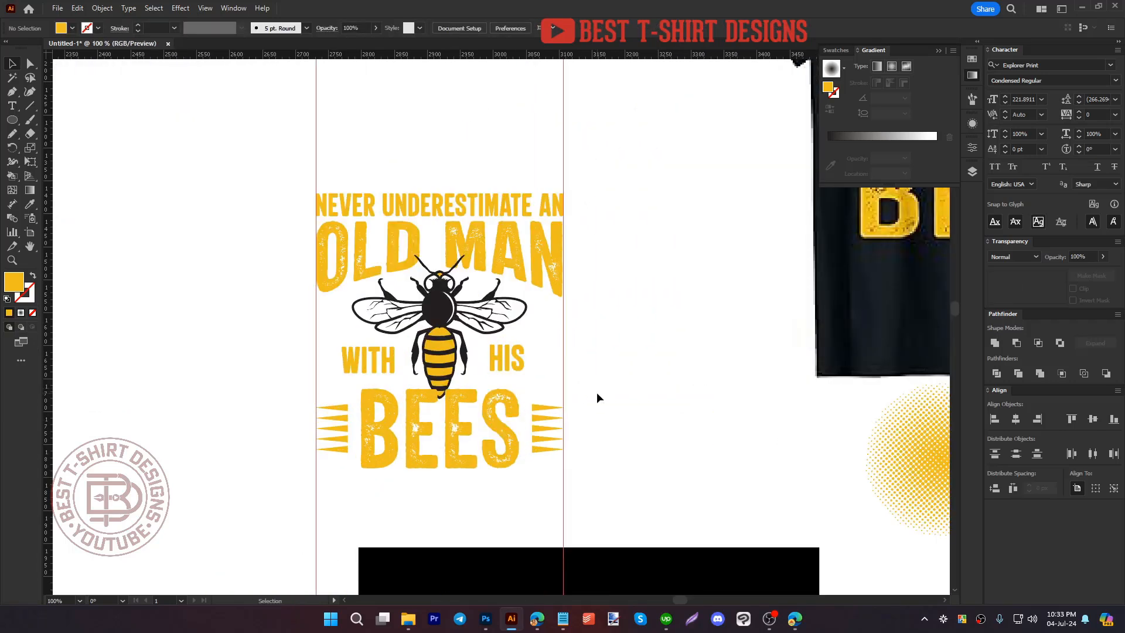
key(a)
click(442, 377)
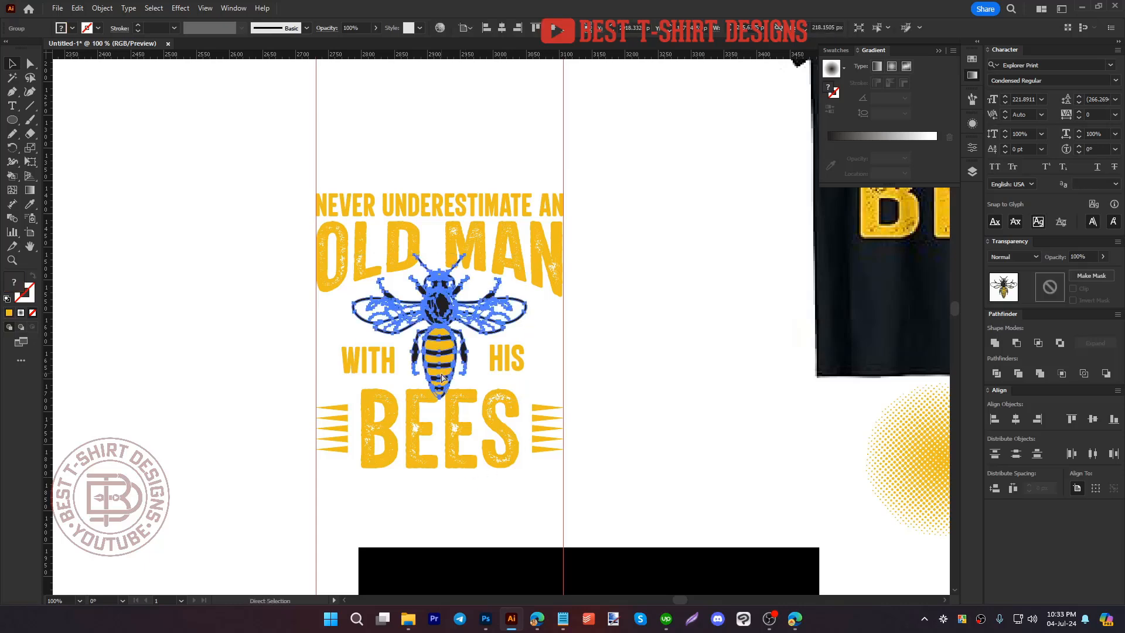
key(ctrl+c)
scroll(457, 286, up, 2)
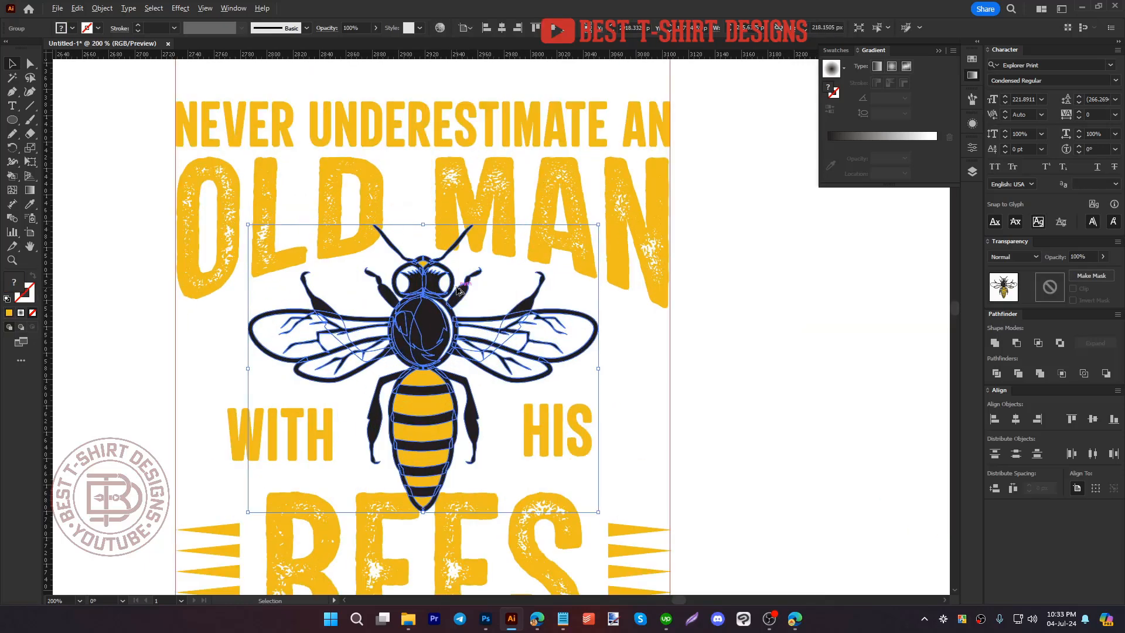
key(ctrl+alt+o)
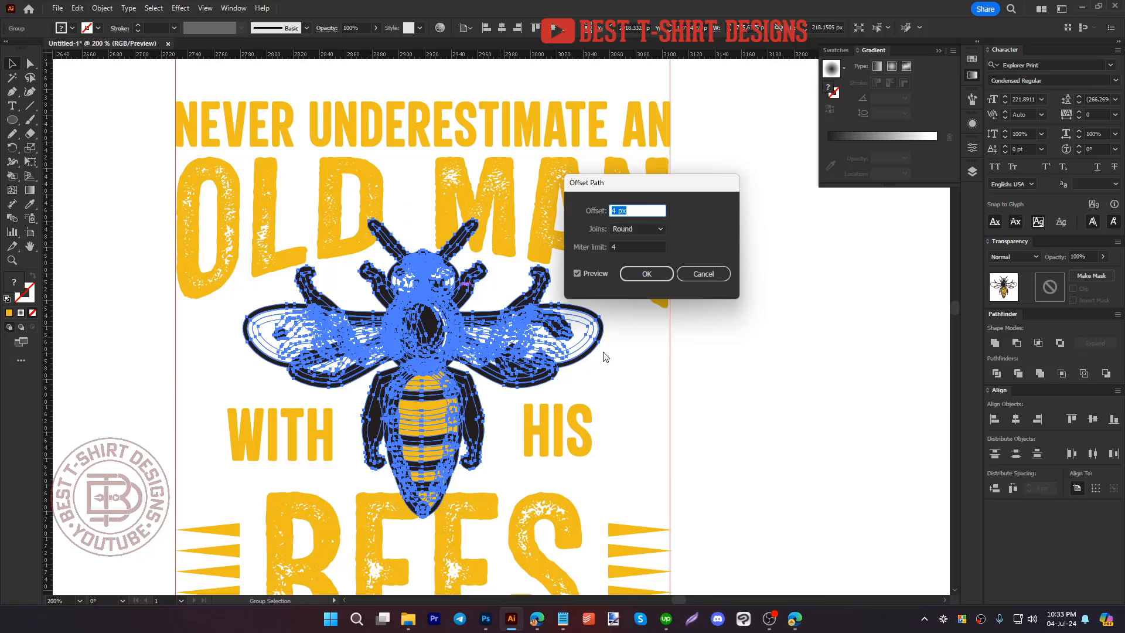
click(647, 274)
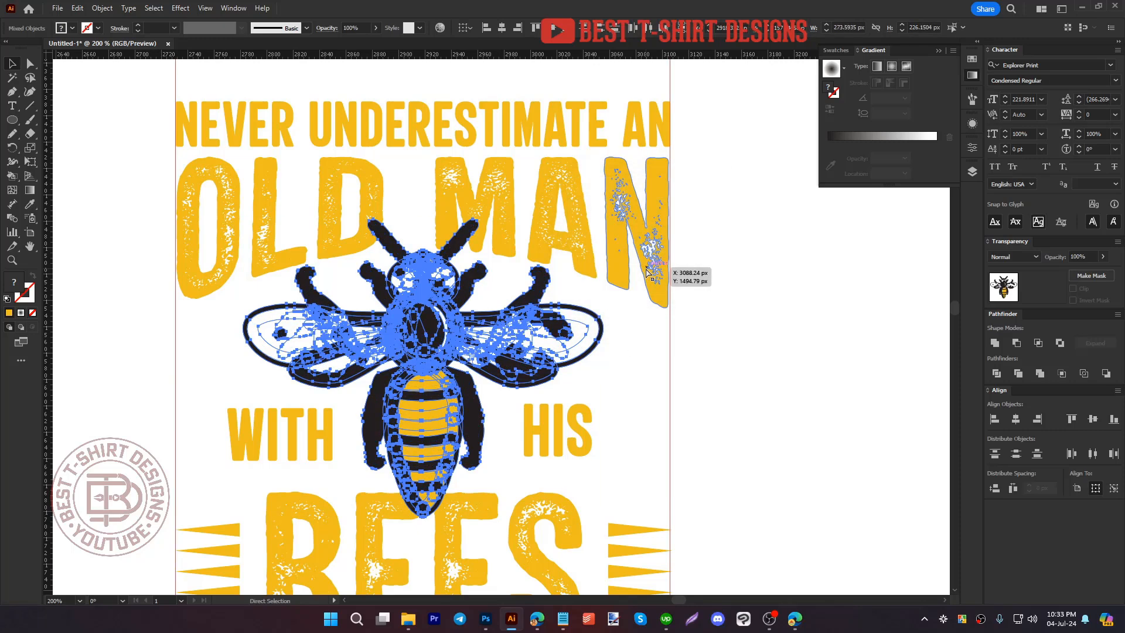
Step: Create an opacity mask with Clip off on OLD MAN and BEES with its side lines
click(561, 249)
scroll(561, 249, down, 3)
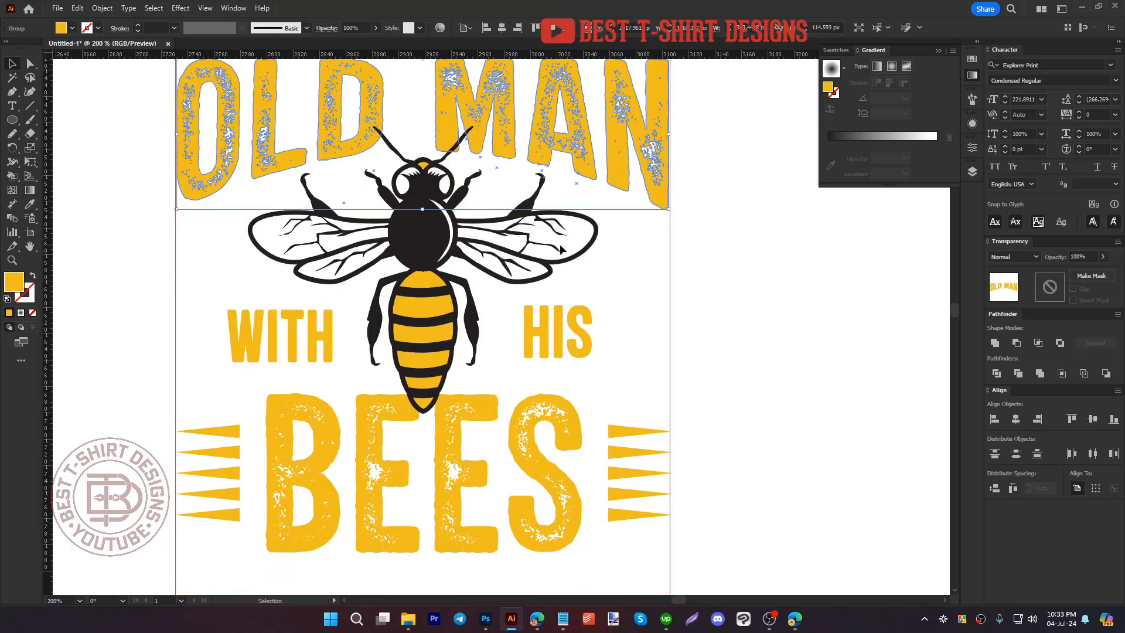
shift+click(538, 401)
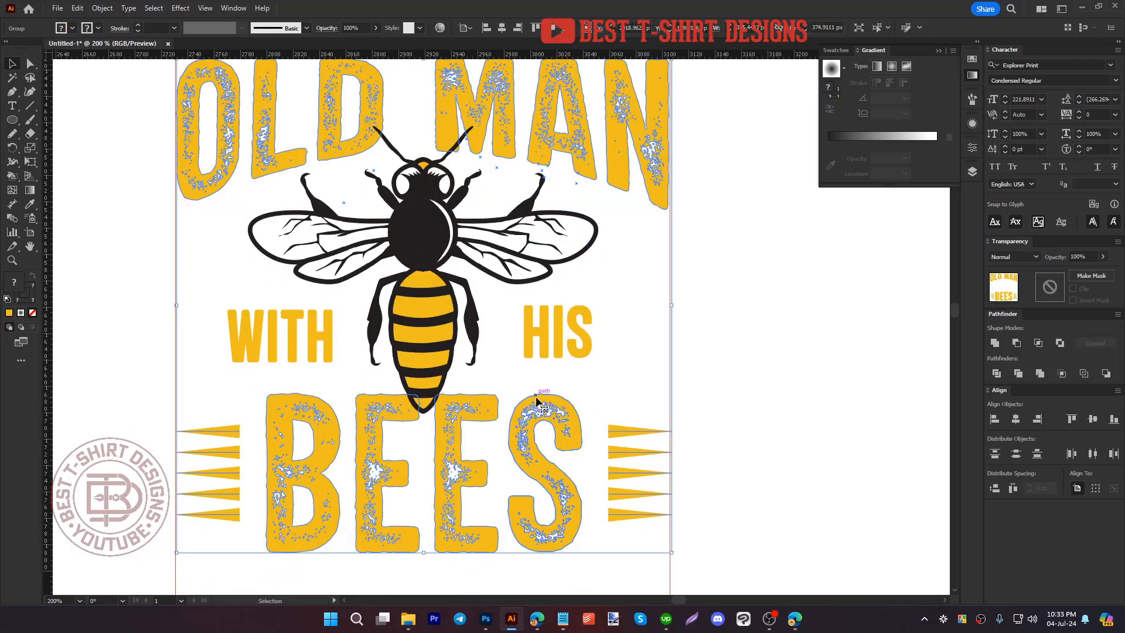
click(1049, 289)
click(1073, 289)
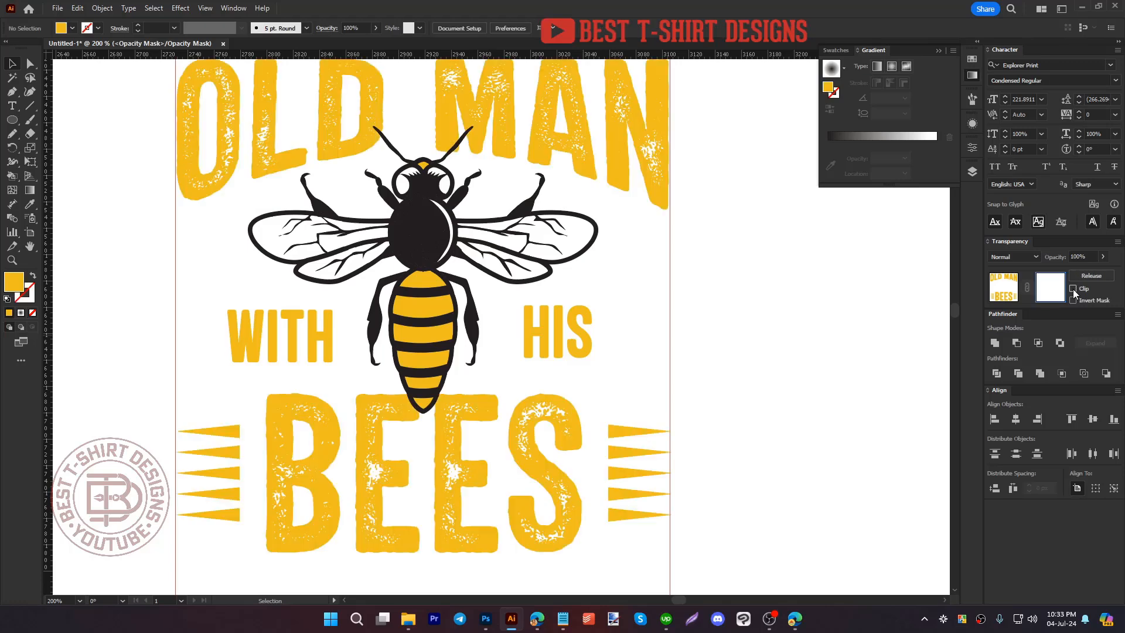
Step: Paste the enlarged bee in place into the mask as one united shape filled with black 000000, and exit mask editing
key(ctrl+f)
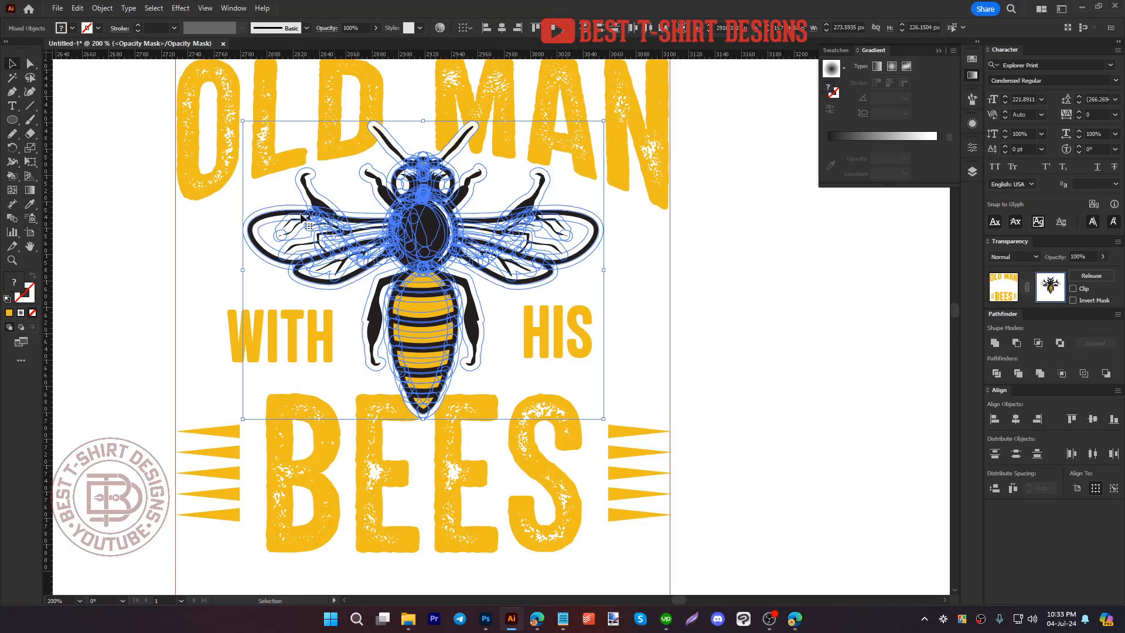
click(995, 343)
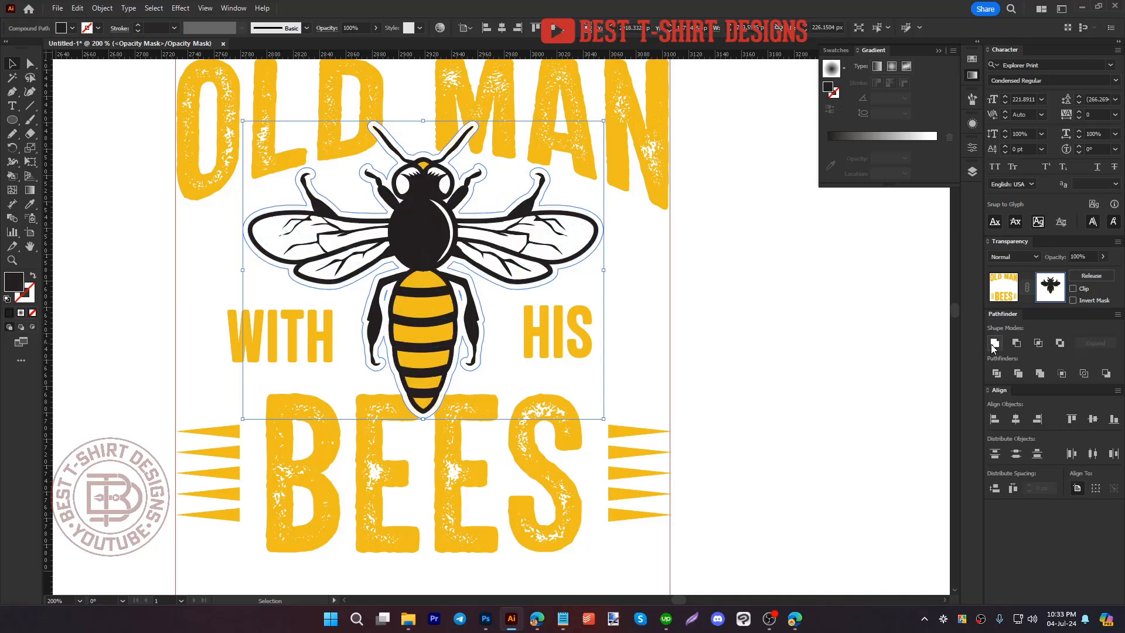
double_click(11, 287)
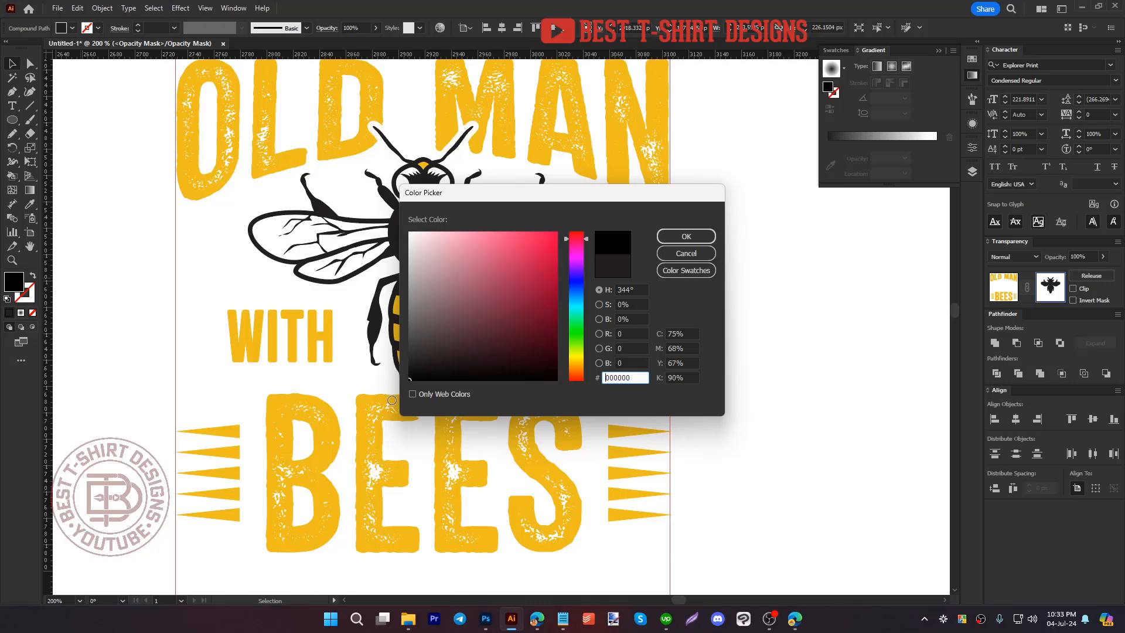
click(687, 236)
click(771, 362)
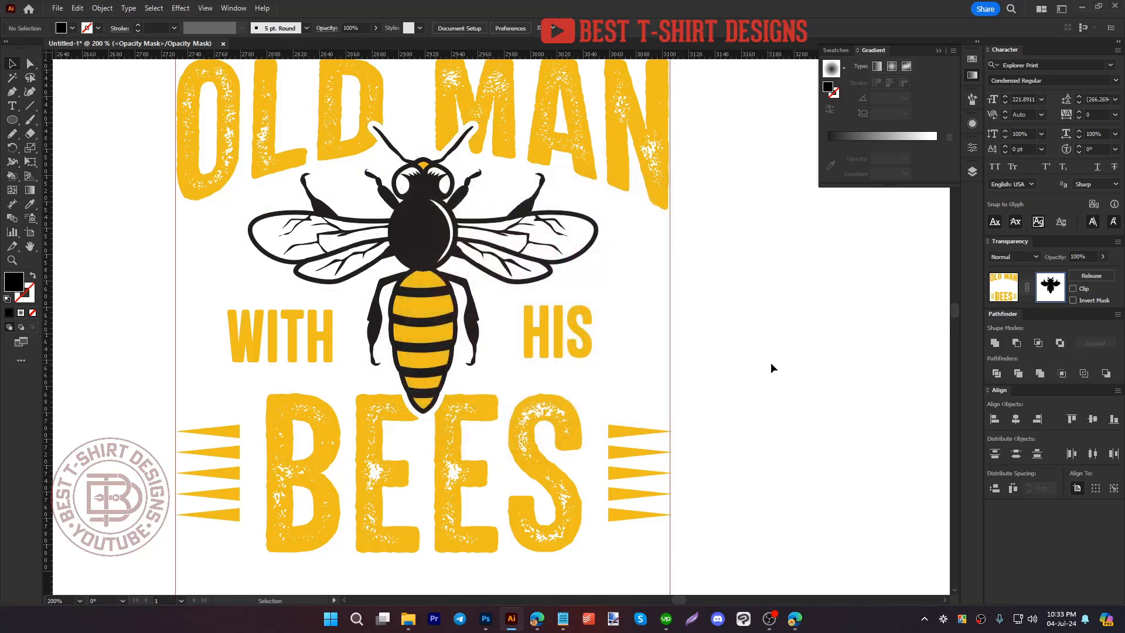
click(995, 294)
scroll(507, 409, down, 3)
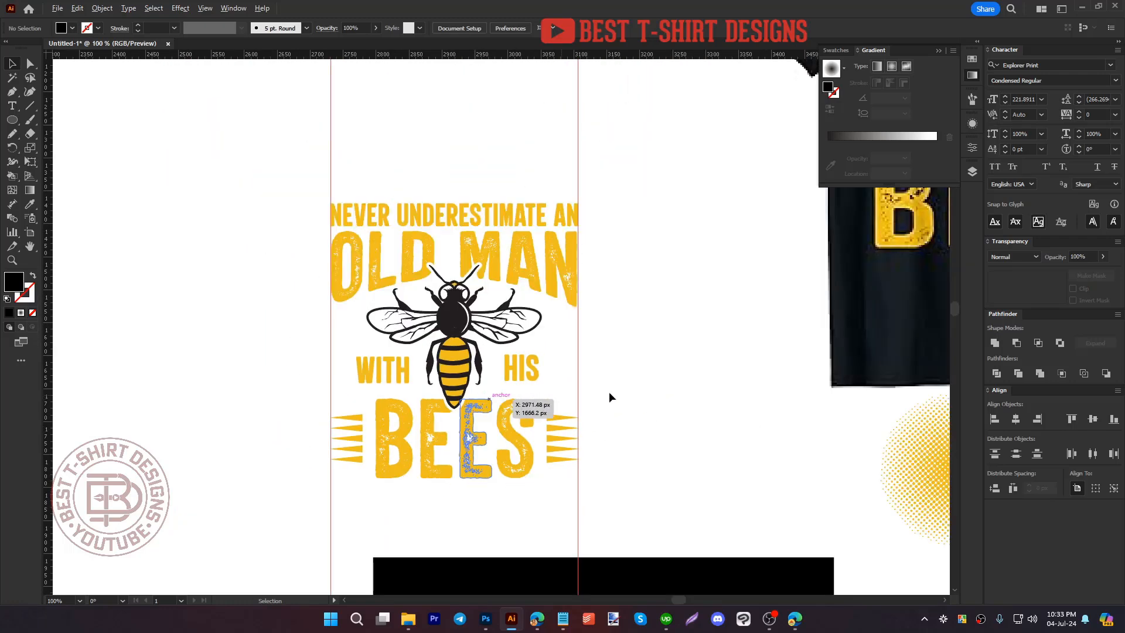
Step: Place the halftone circle behind the bee, centred horizontally on the OLD MAN and BEES lettering, and scale it to about 174 px across
drag(950, 469, 421, 322)
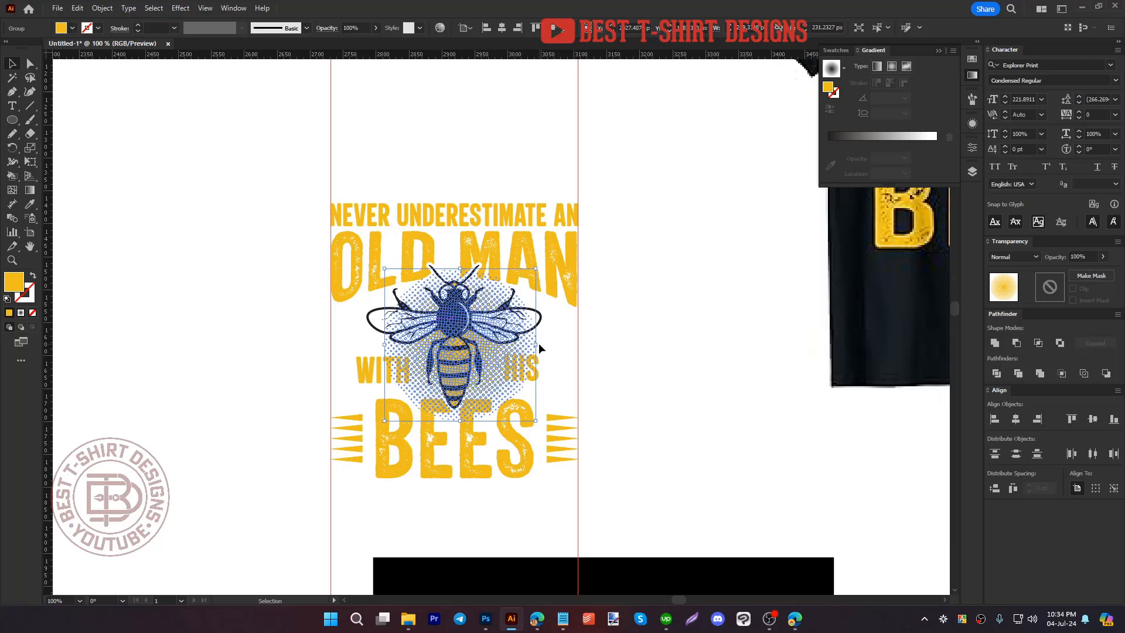
shift+click(511, 276)
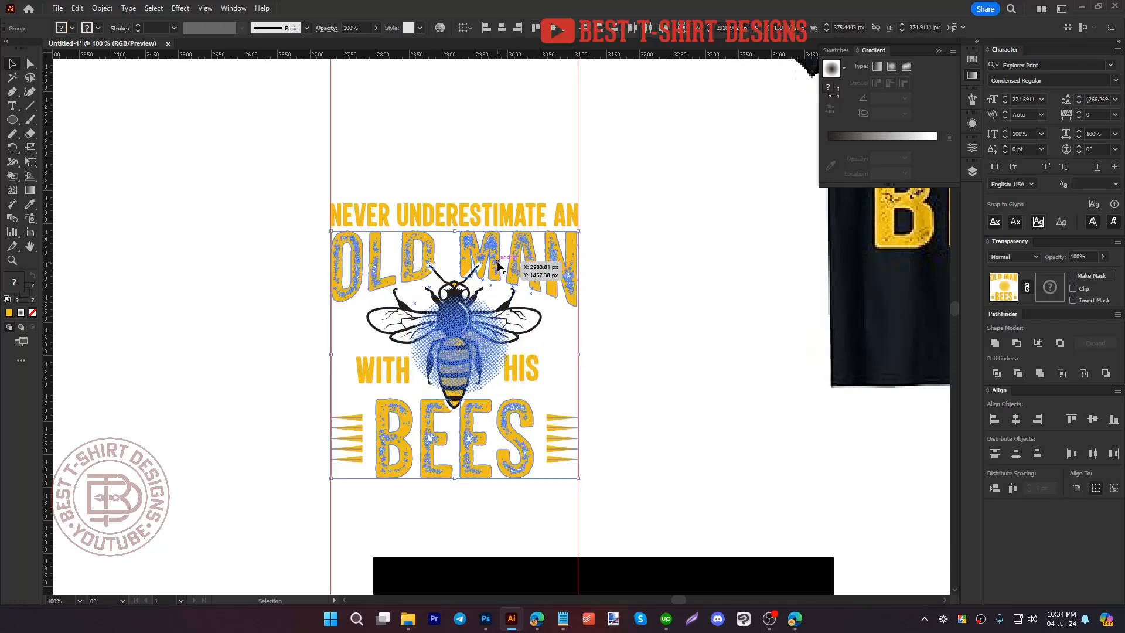
click(502, 28)
click(648, 259)
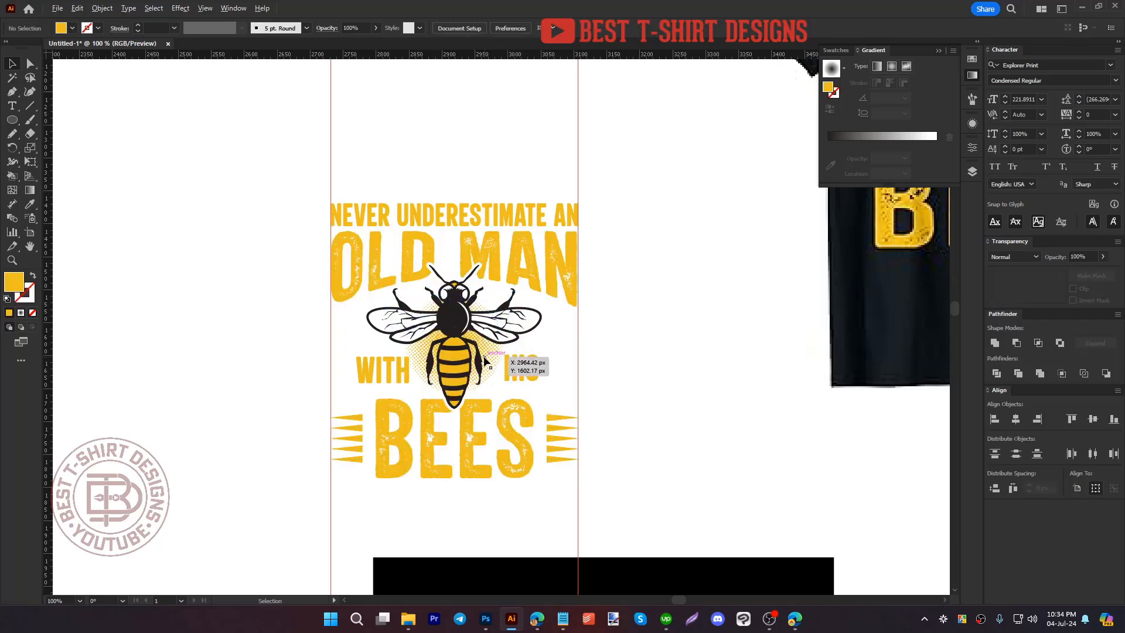
scroll(485, 357, up, 3)
click(489, 351)
drag(539, 322, 564, 320)
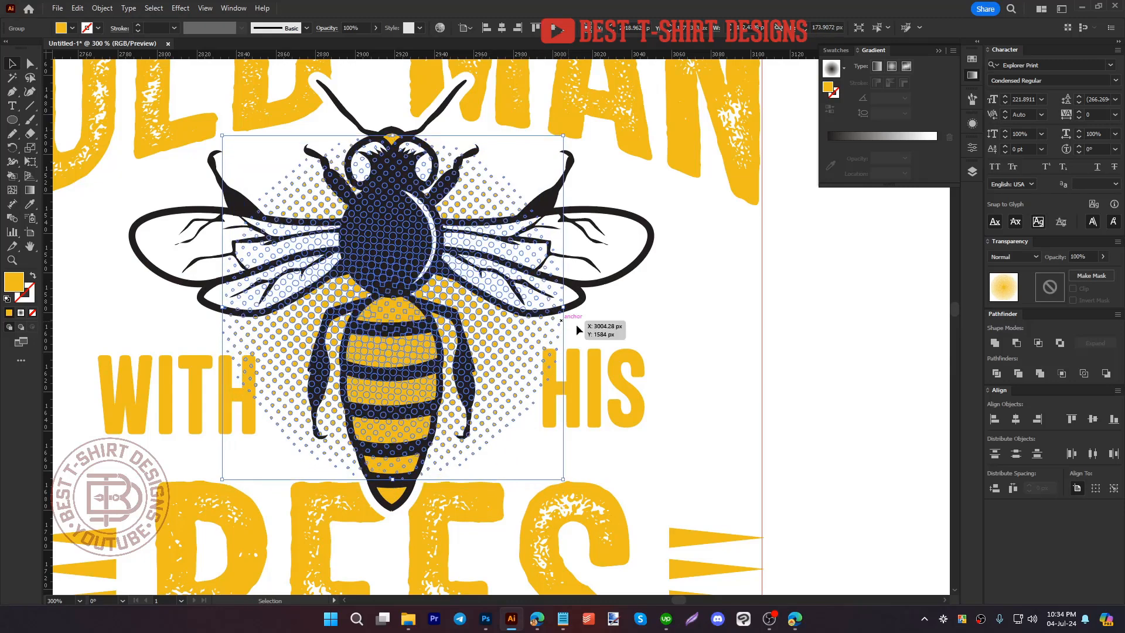
Step: Group the words WITH and HIS and centre the group horizontally on the OLD MAN and BEES lettering
click(574, 385)
shift+click(227, 424)
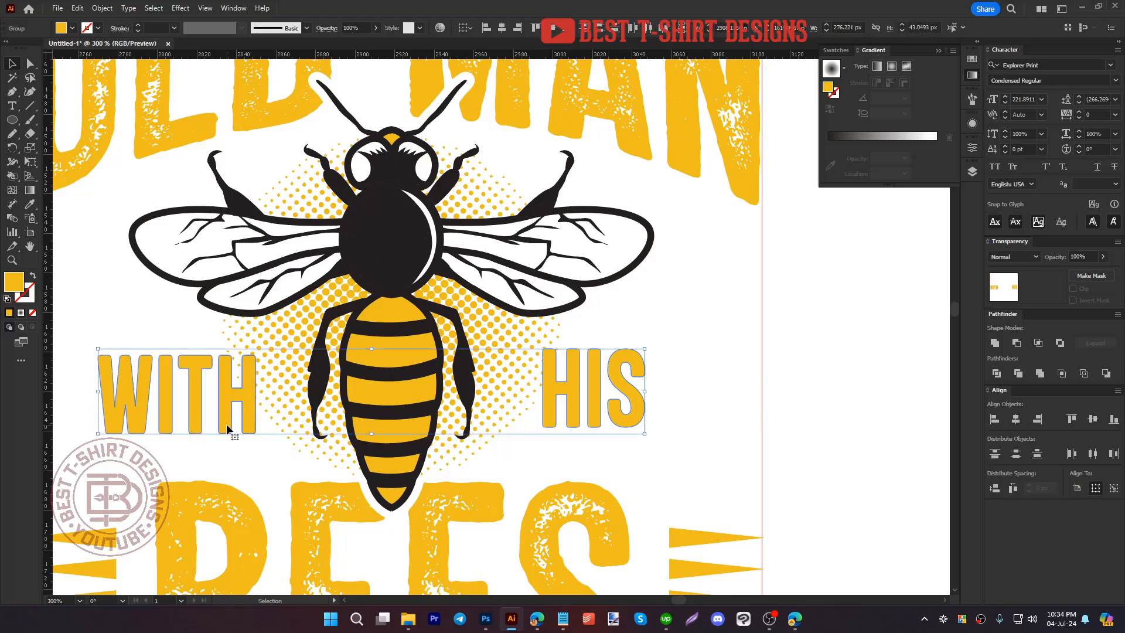
key(ctrl+g)
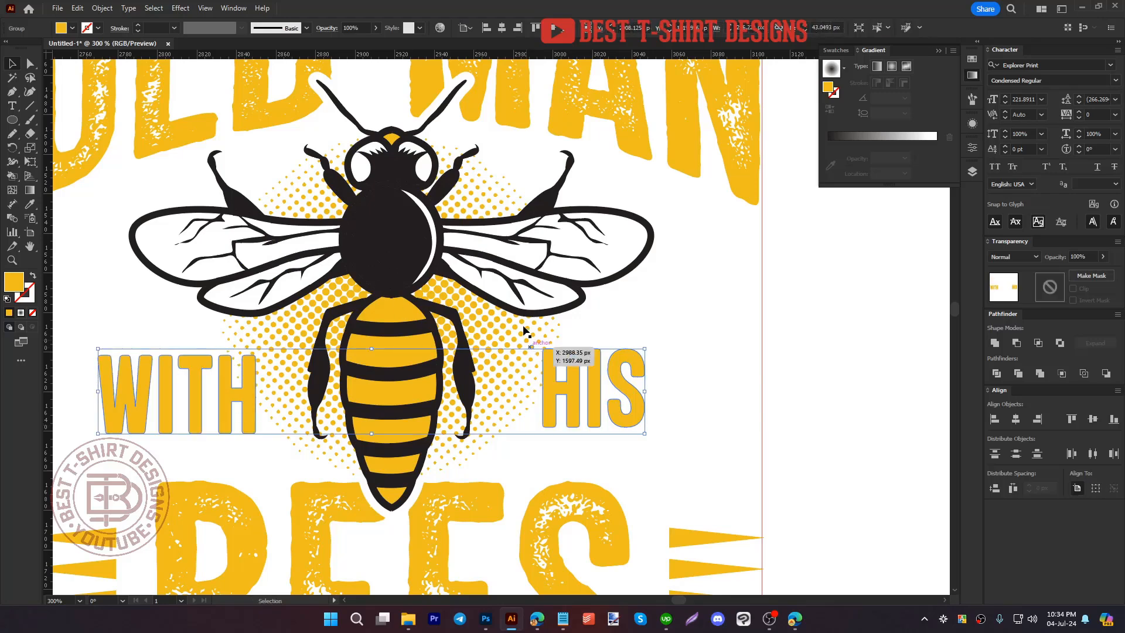
shift+click(476, 101)
click(476, 101)
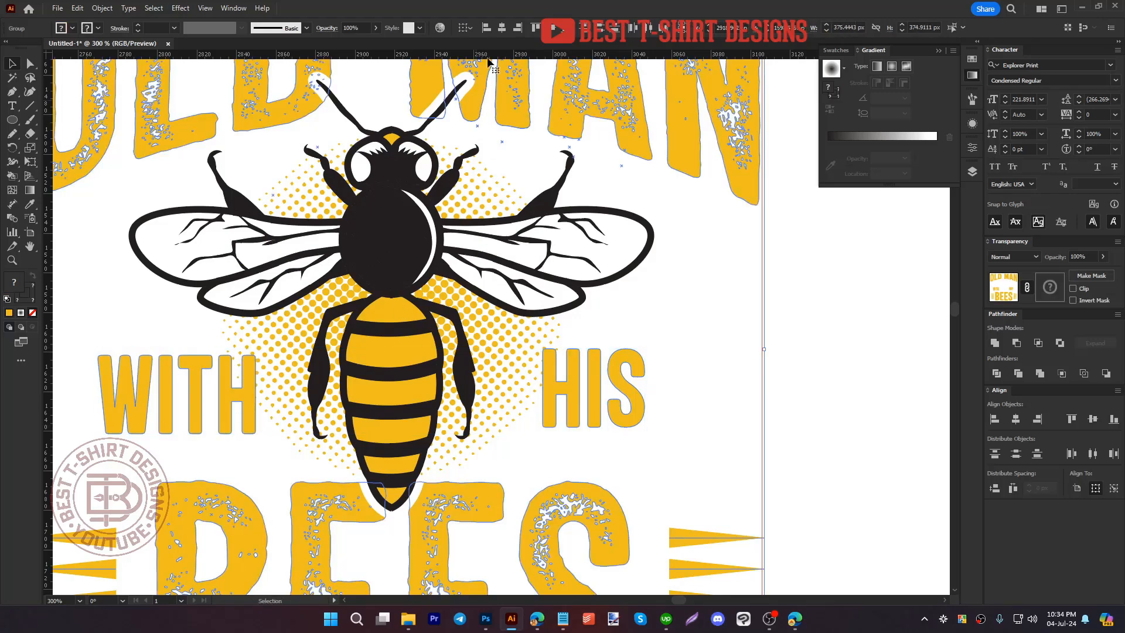
click(501, 32)
click(658, 324)
scroll(606, 400, down, 2)
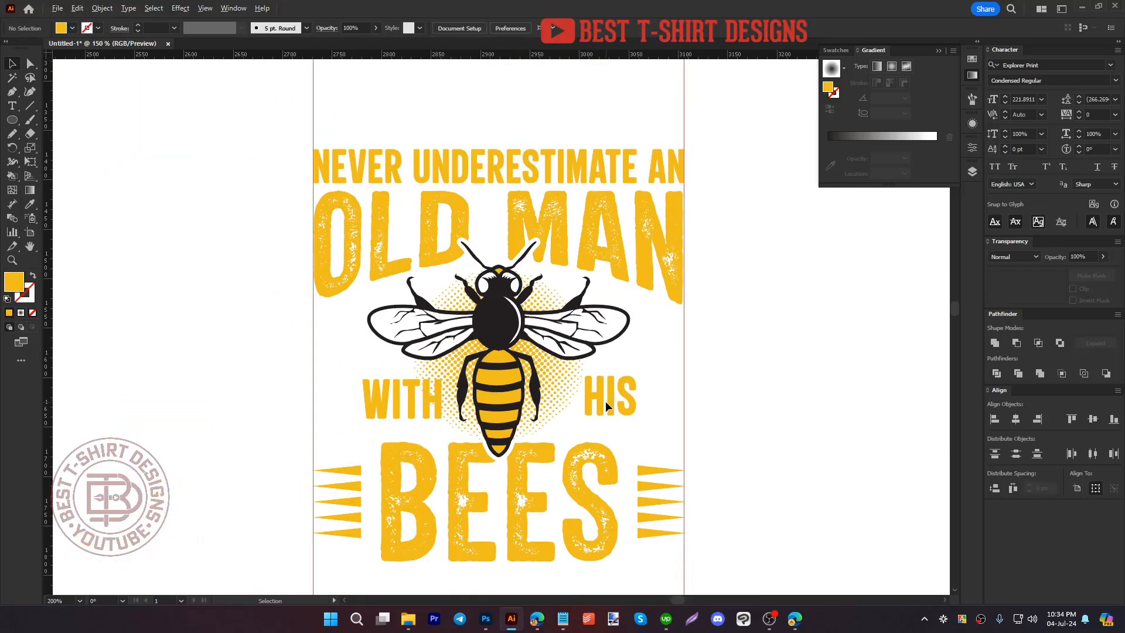
Step: Nudge the WITH and HIS group slightly left, and shift HIS alone within the group closer to the bee
click(607, 397)
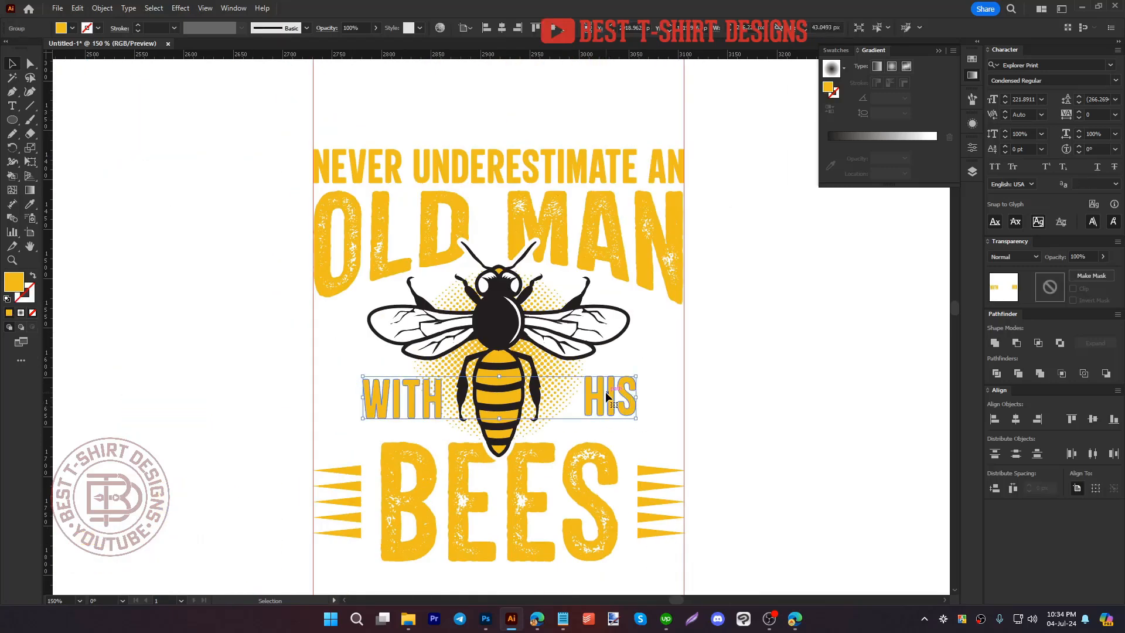
key(Left)
key(Left)
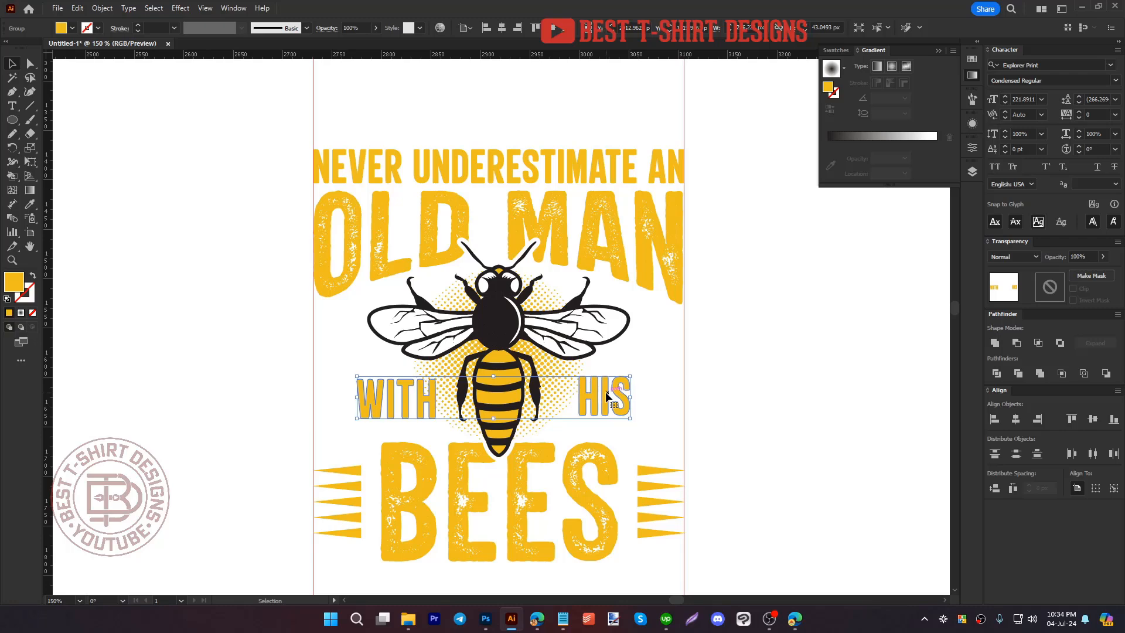
double_click(608, 397)
click(608, 398)
key(shift+Left)
key(shift+Left)
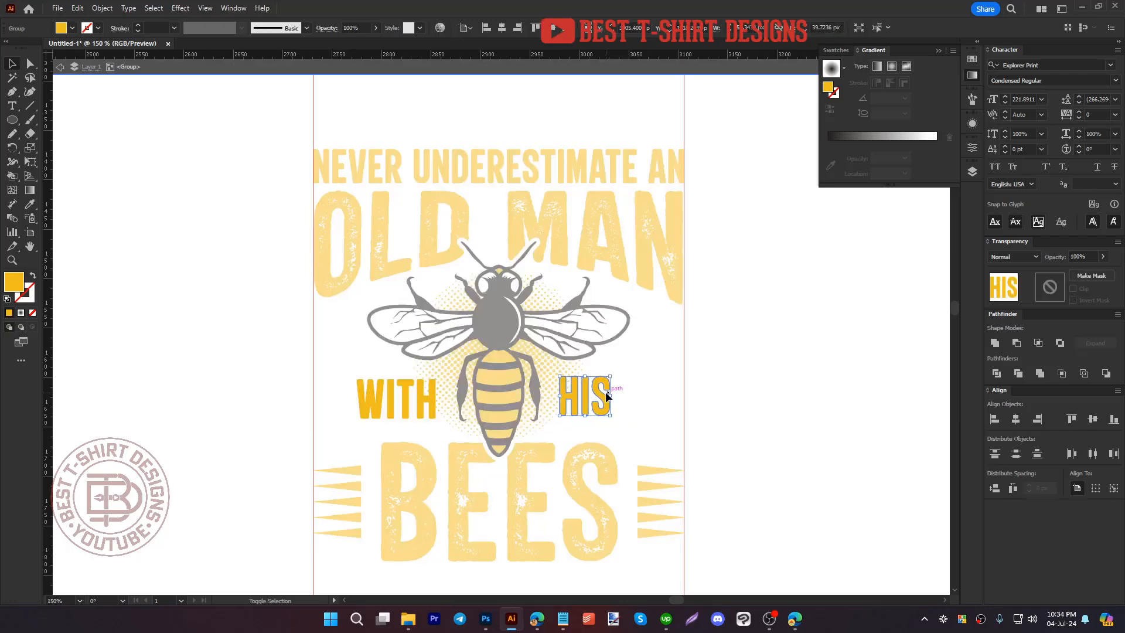
key(Right)
key(Right)
key(Right)
key(Right)
key(Right)
key(Right)
key(Right)
key(Right)
key(Right)
key(Right)
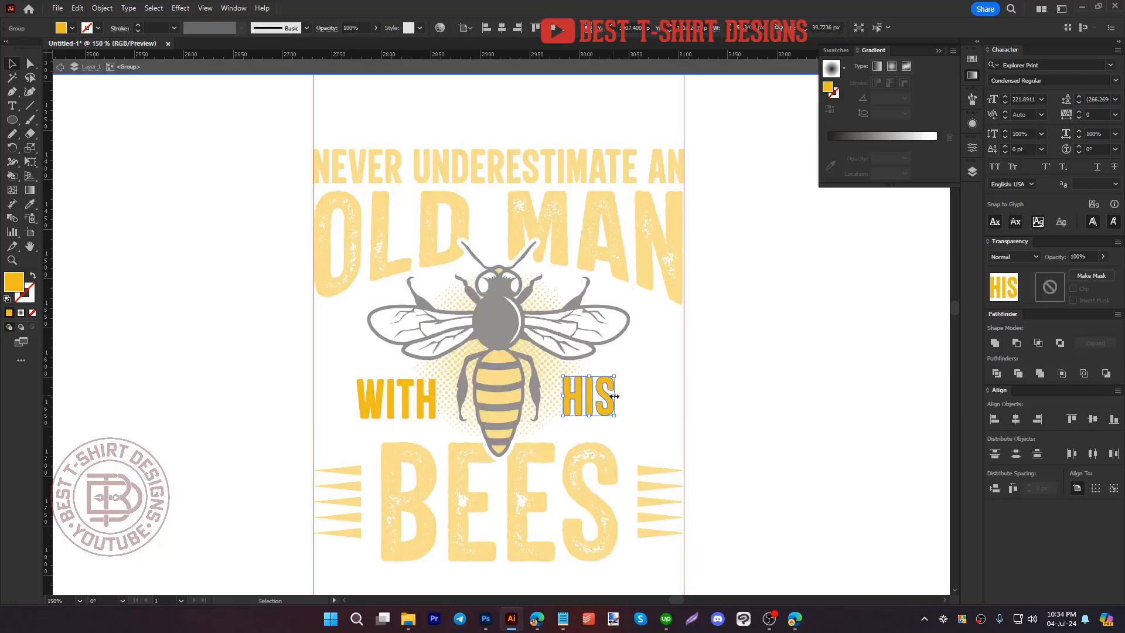
double_click(660, 392)
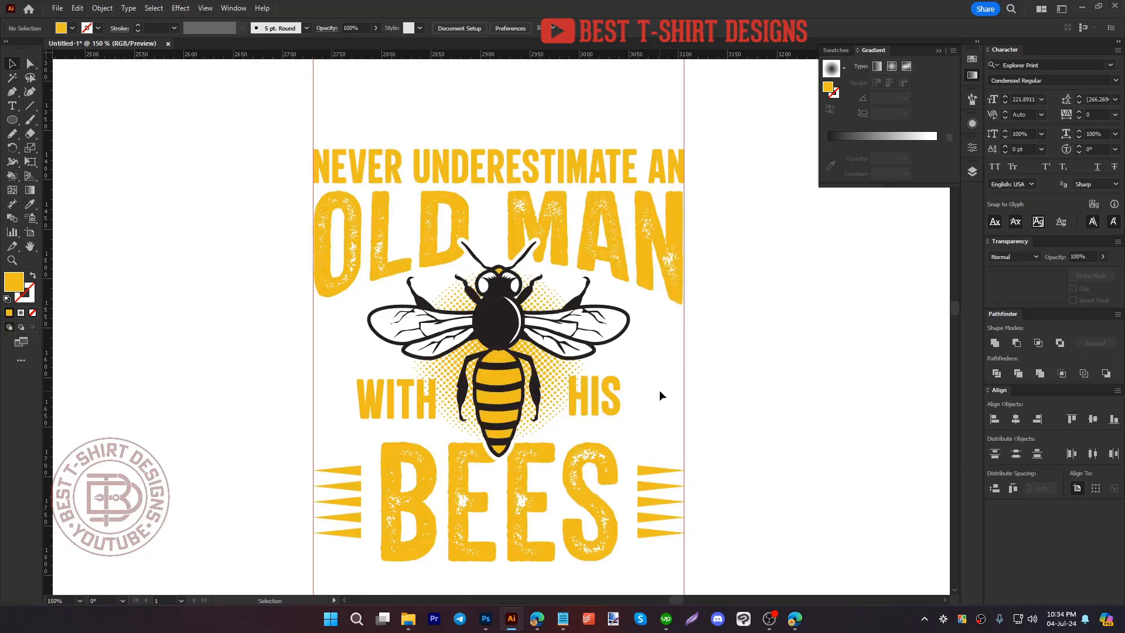
Step: Offset the WITH and HIS paths with round joins, using the same distance as for the bee, and cut the enlarged shapes
click(604, 404)
key(ctrl+alt+o)
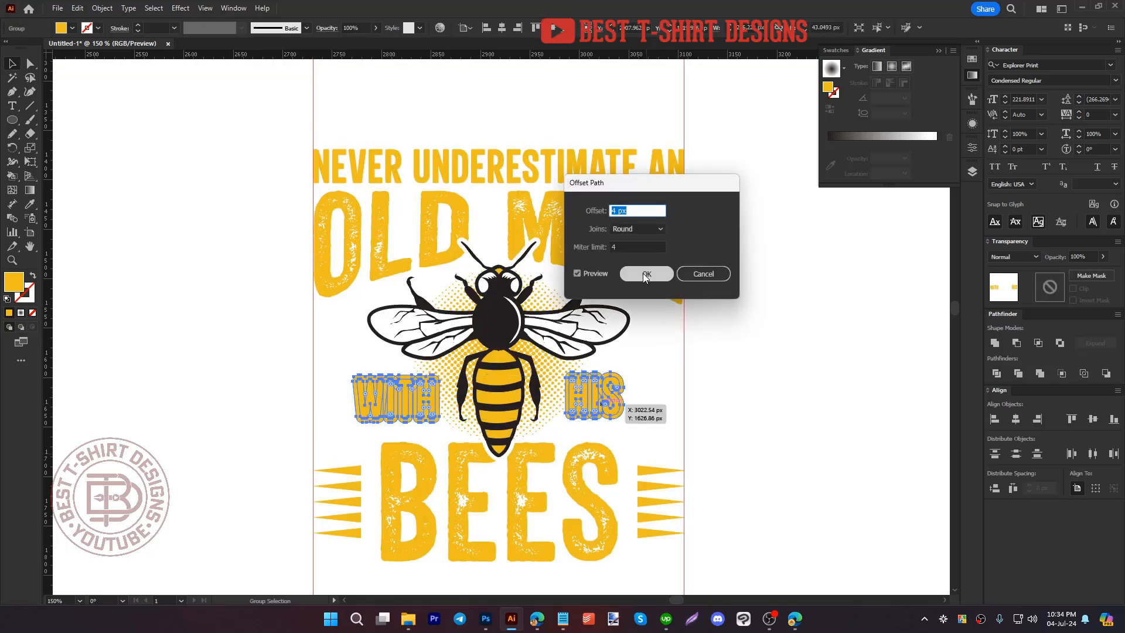
click(645, 275)
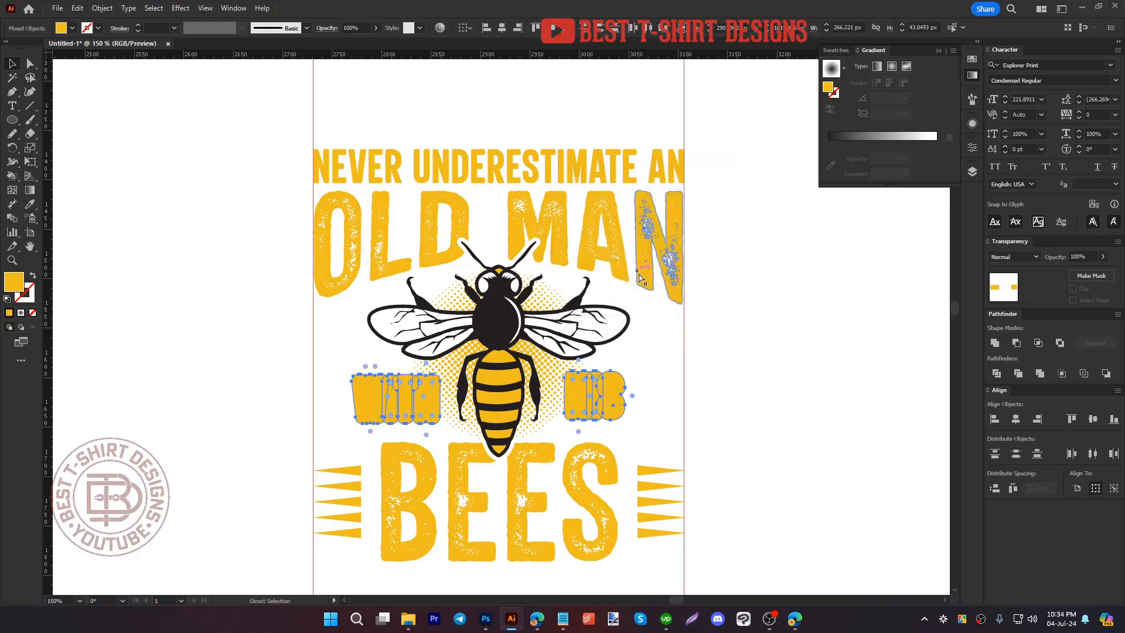
key(ctrl+x)
Step: Create an opacity mask with Clip off on the halftone circle and paste the enlarged WITH and HIS shapes in place into it
click(557, 376)
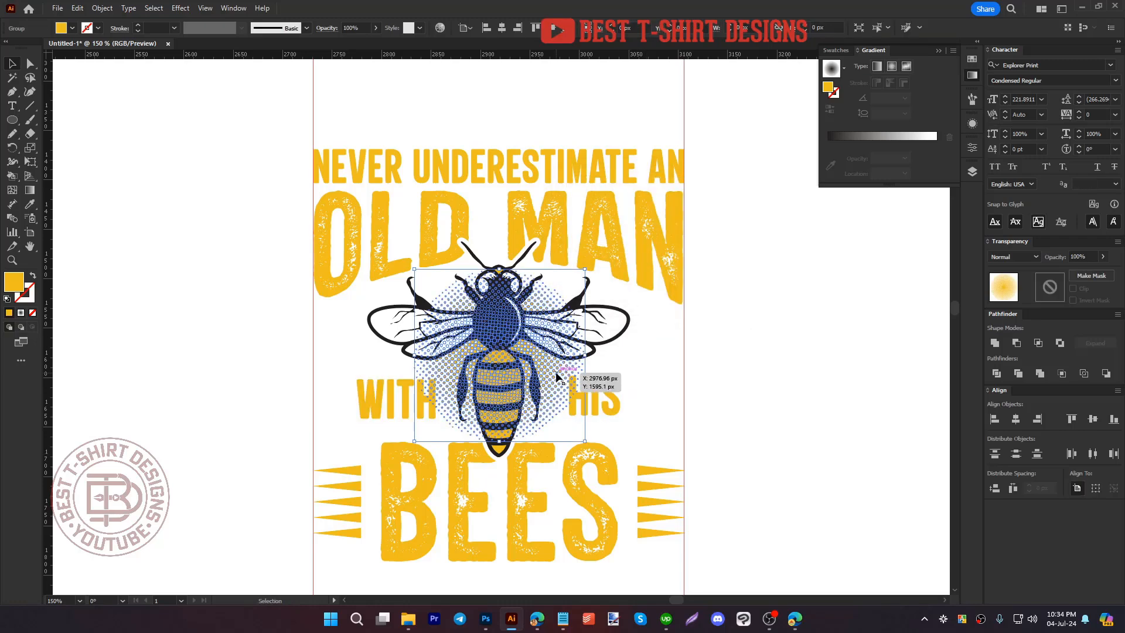
click(1049, 287)
key(ctrl+f)
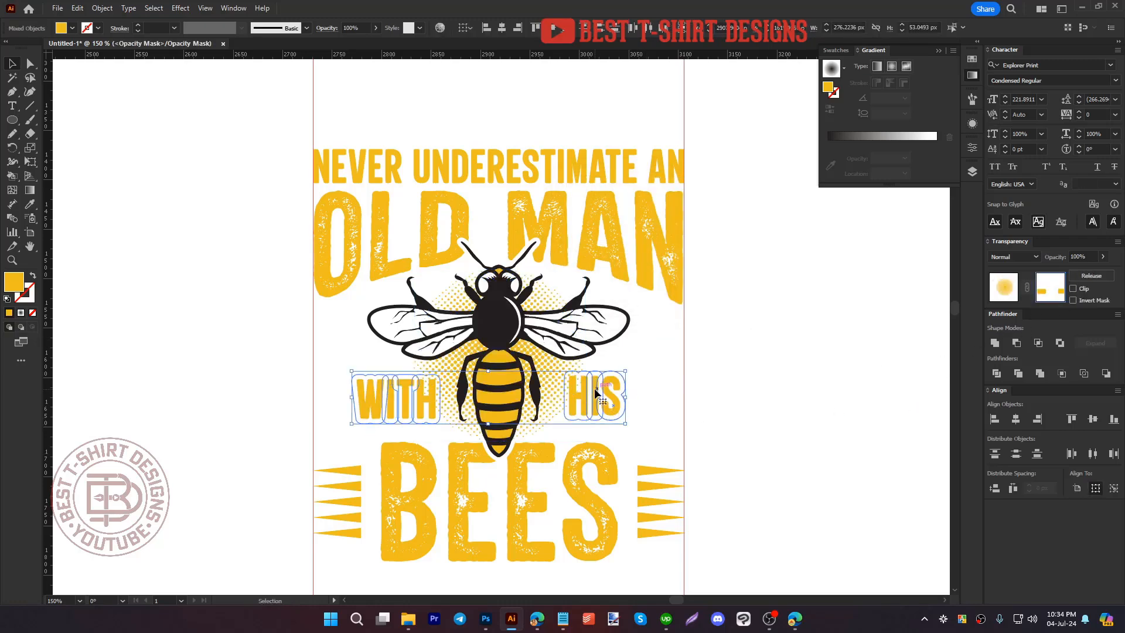
Step: Fill the pasted WITH and HIS mask shapes with black and exit mask editing
double_click(14, 281)
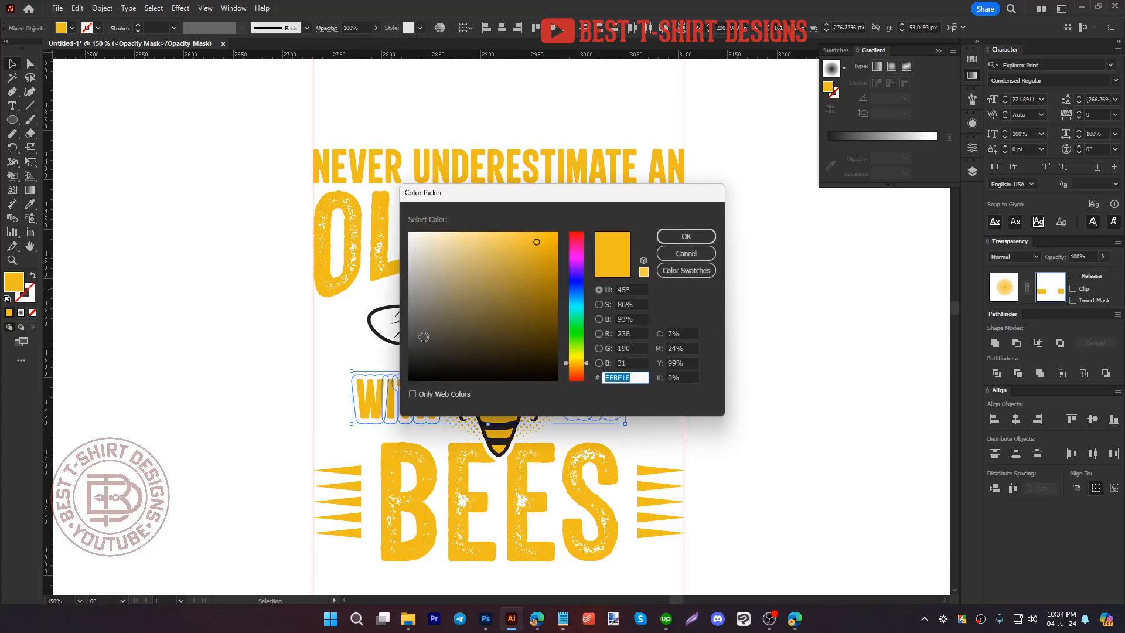
drag(424, 337, 411, 382)
click(683, 240)
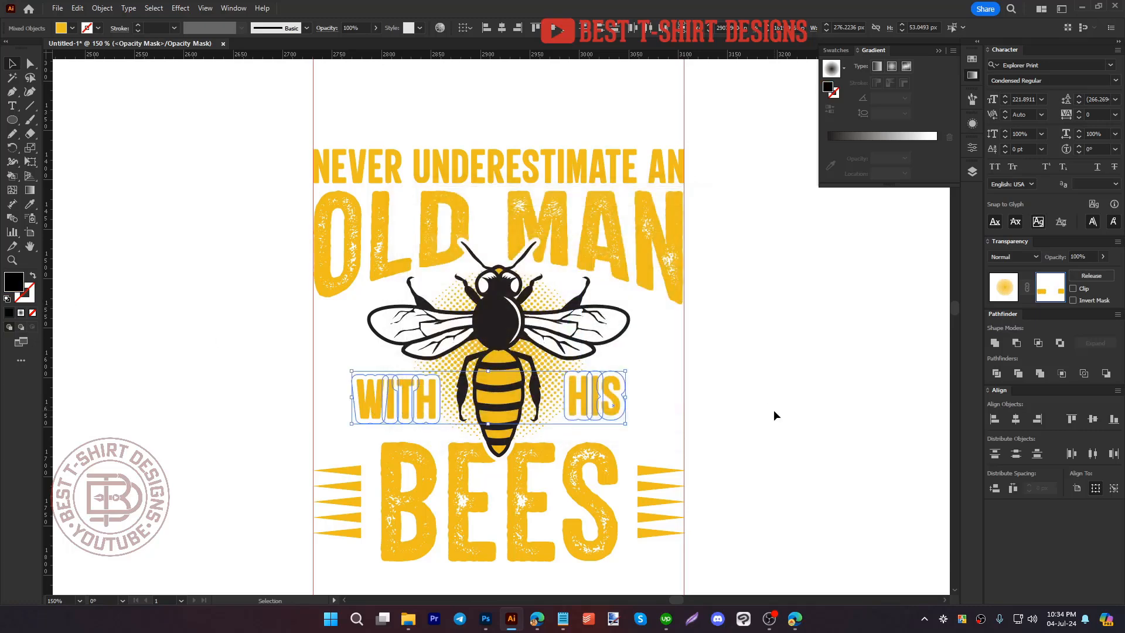
scroll(586, 398, up, 3)
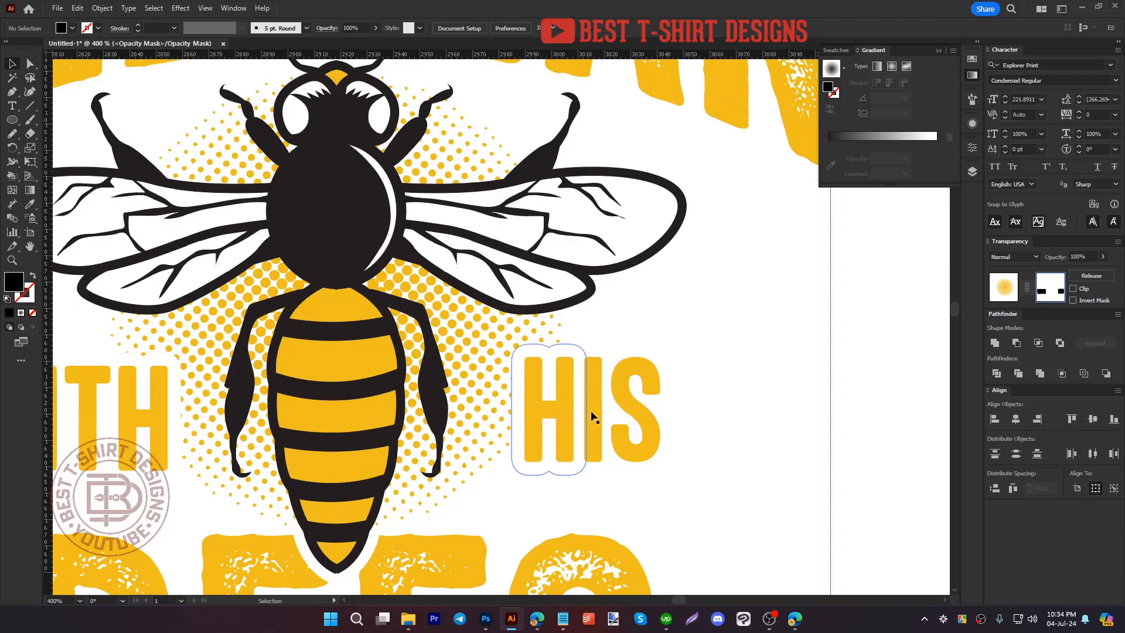
scroll(590, 414, down, 3)
click(1001, 285)
click(836, 352)
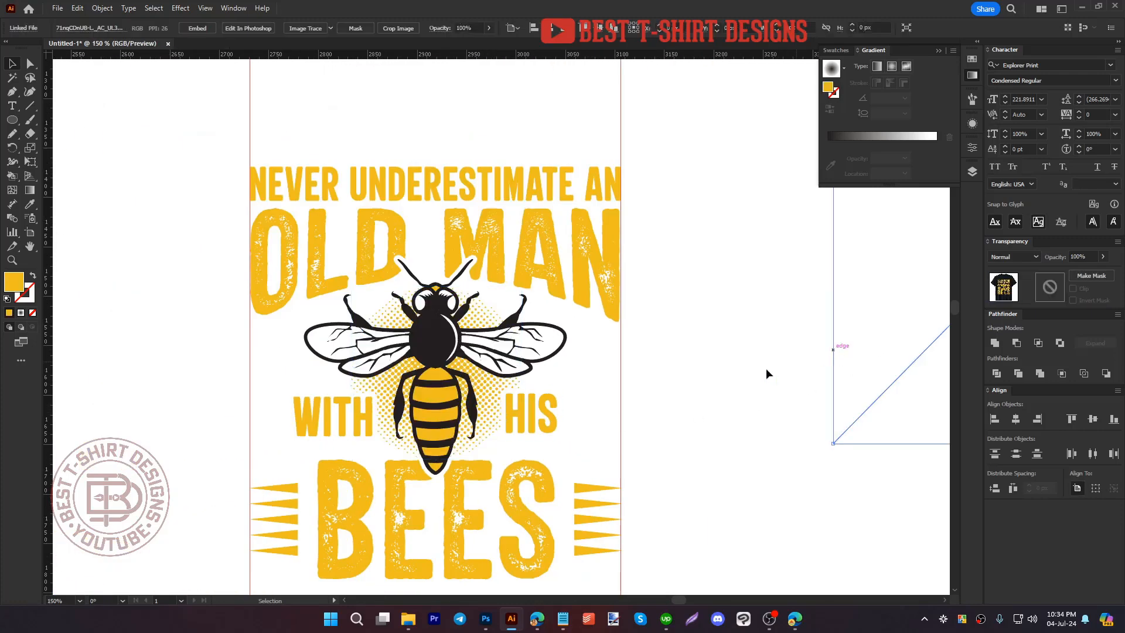
Step: Move the small honeycomb cluster from beside the black background to just below the two larger honeycomb clusters
scroll(489, 369, down, 2)
scroll(528, 405, down, 1)
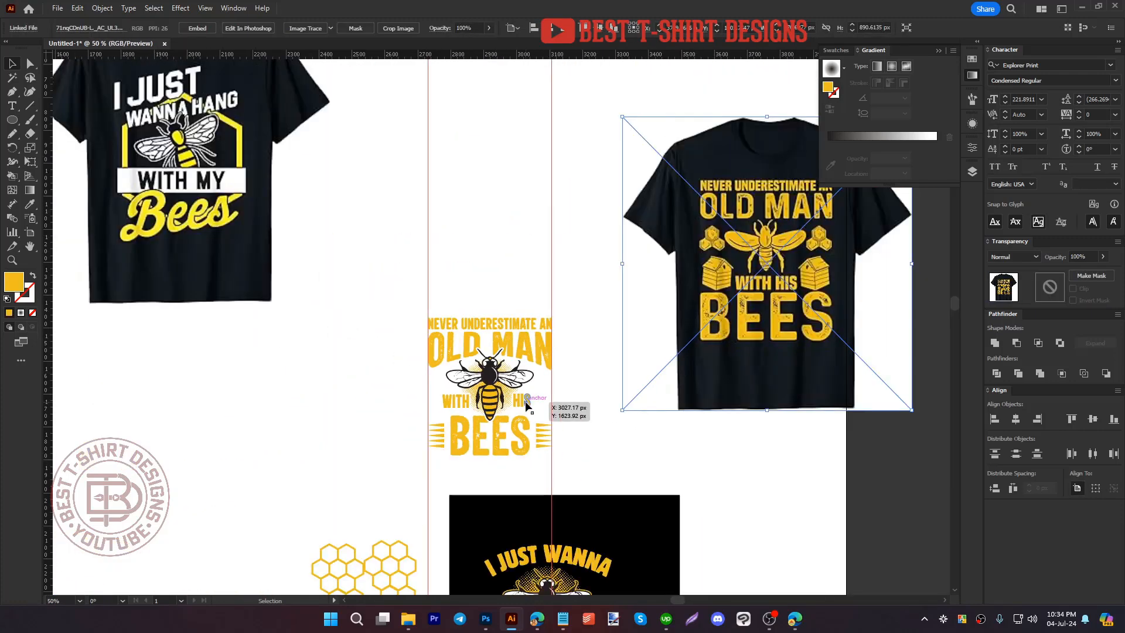
scroll(580, 415, down, 2)
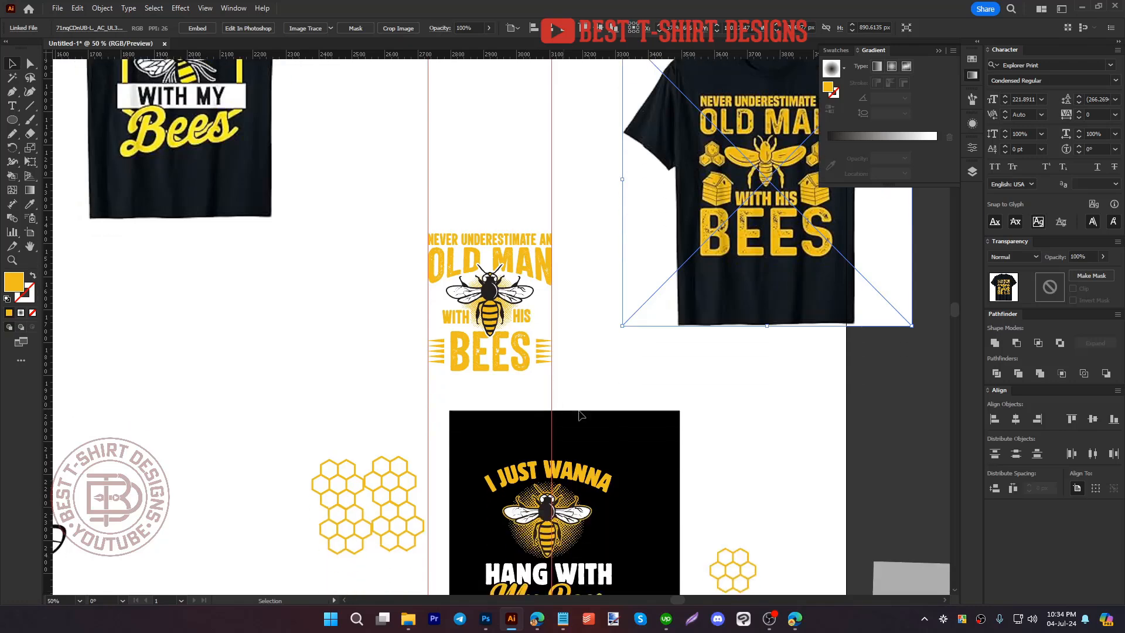
drag(669, 385, 492, 250)
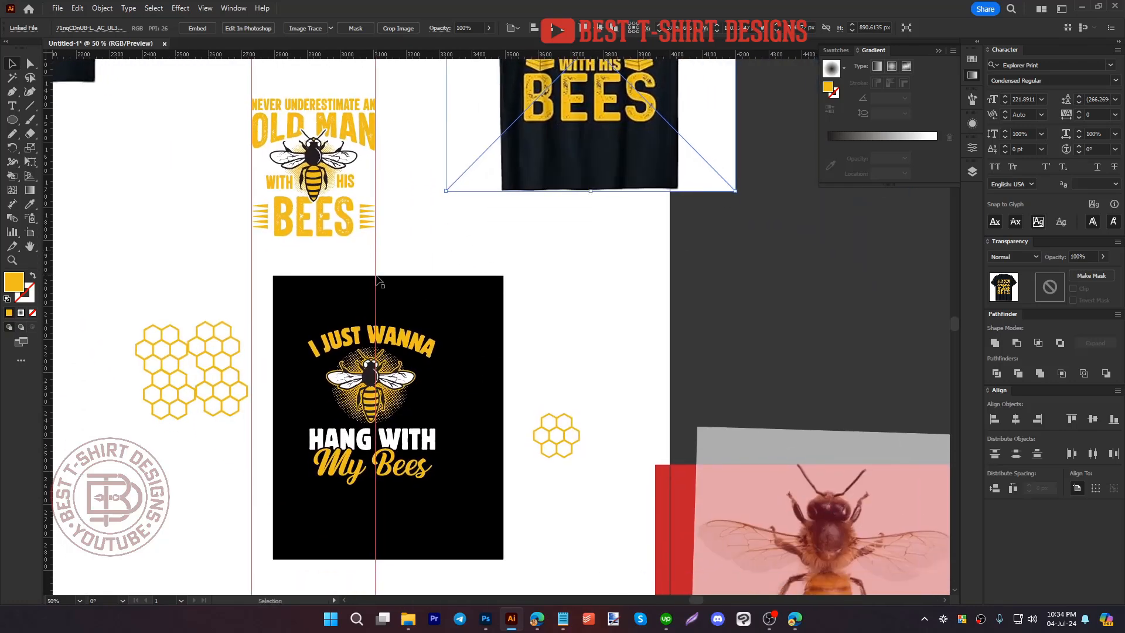
drag(557, 435, 179, 459)
key(ctrl+shift+a)
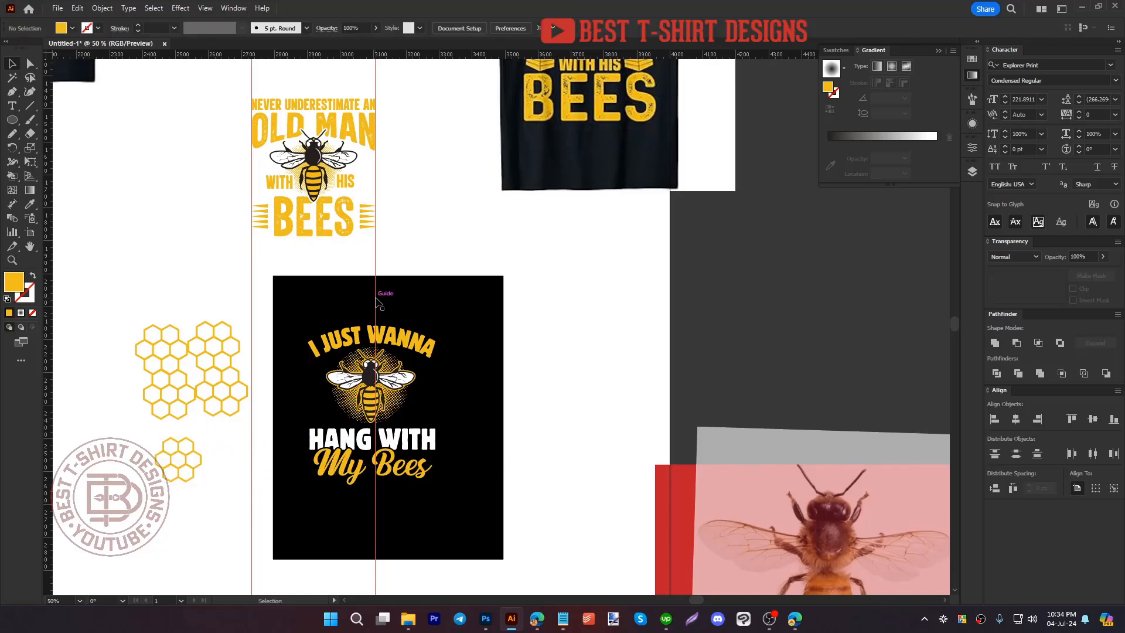
Step: Move the vertical guide off the first design to the right and widen the black background rectangle rightwards to fit a second design
drag(378, 303, 645, 320)
click(486, 381)
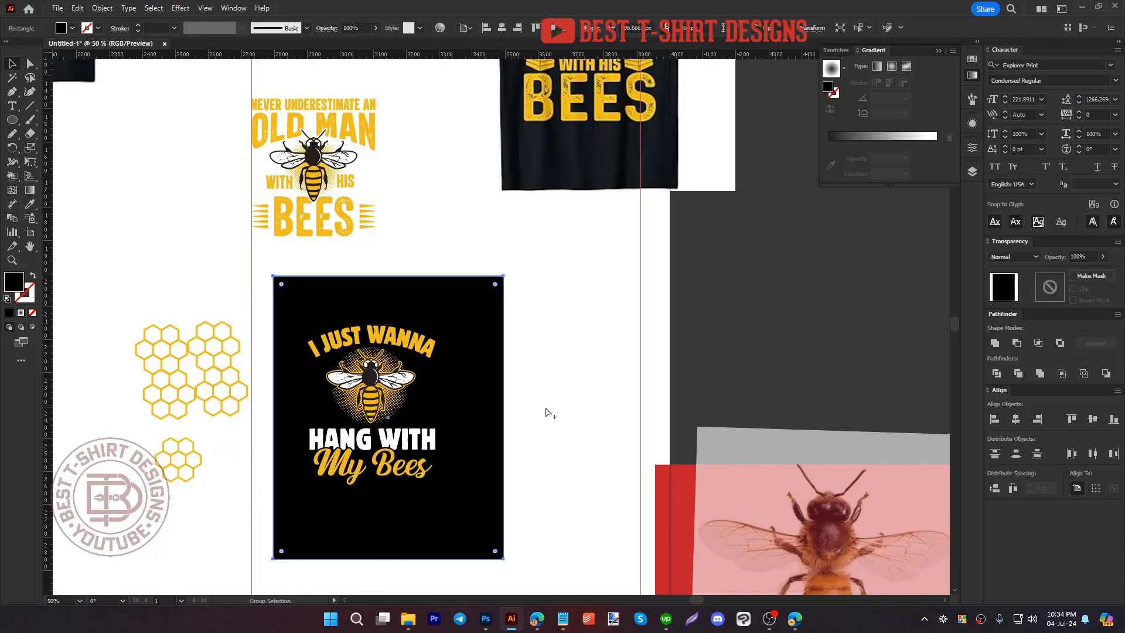
drag(505, 417, 632, 418)
key(ctrl+shift+a)
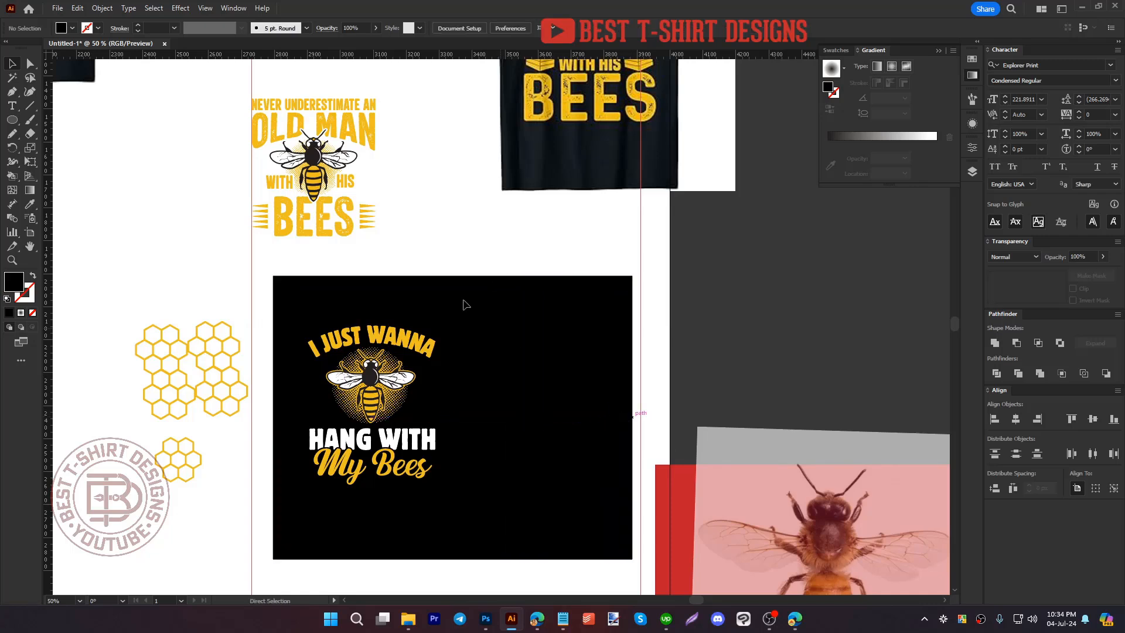
Step: Move the complete OLD MAN WITH HIS BEES design onto the black background, beside the I JUST WANNA HANG design
drag(413, 244, 255, 79)
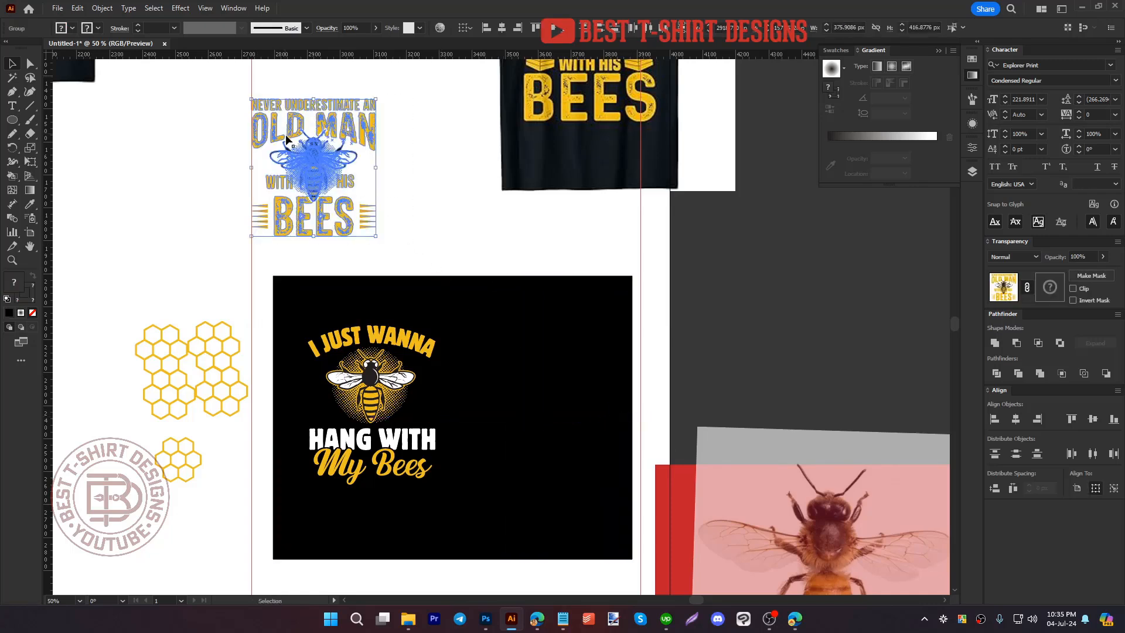
drag(289, 137, 500, 379)
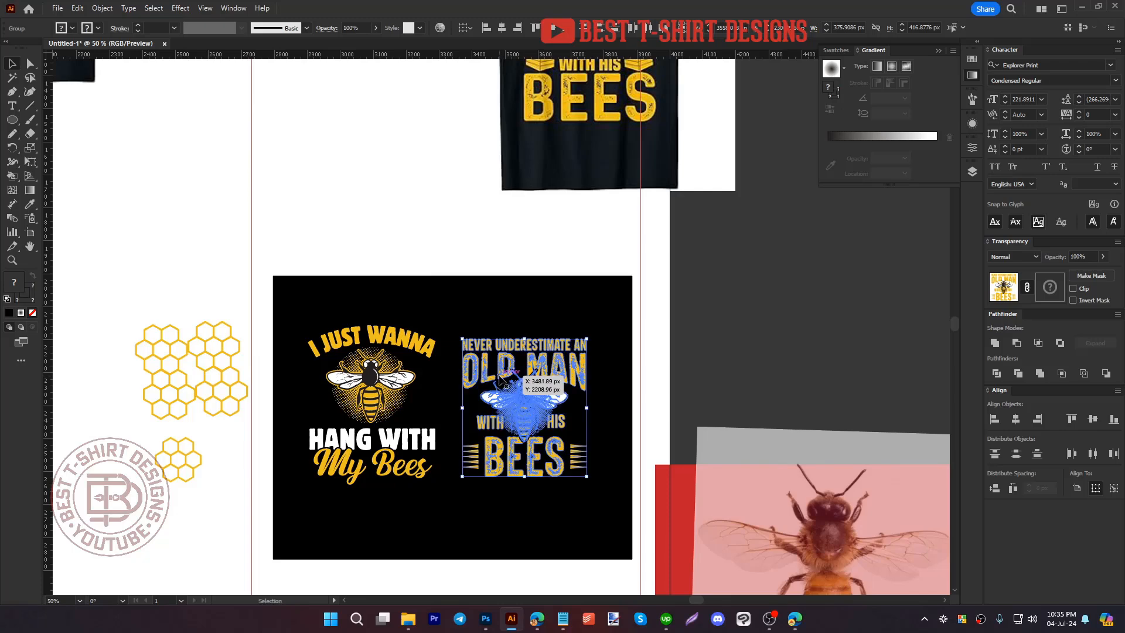
key(ctrl+shift+a)
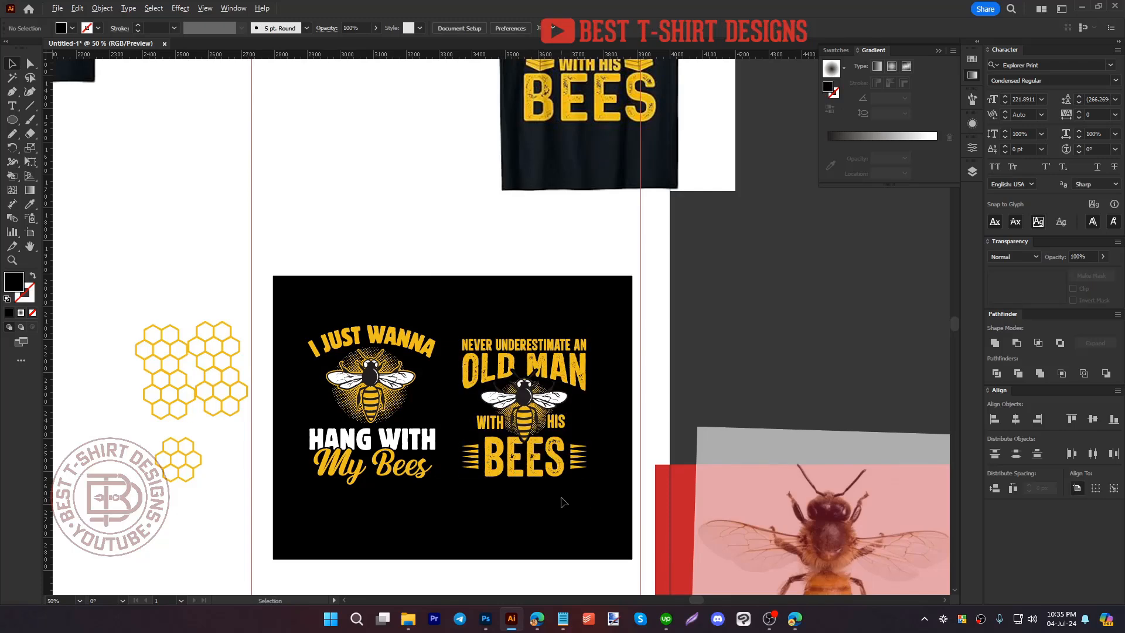
scroll(500, 494, up, 1)
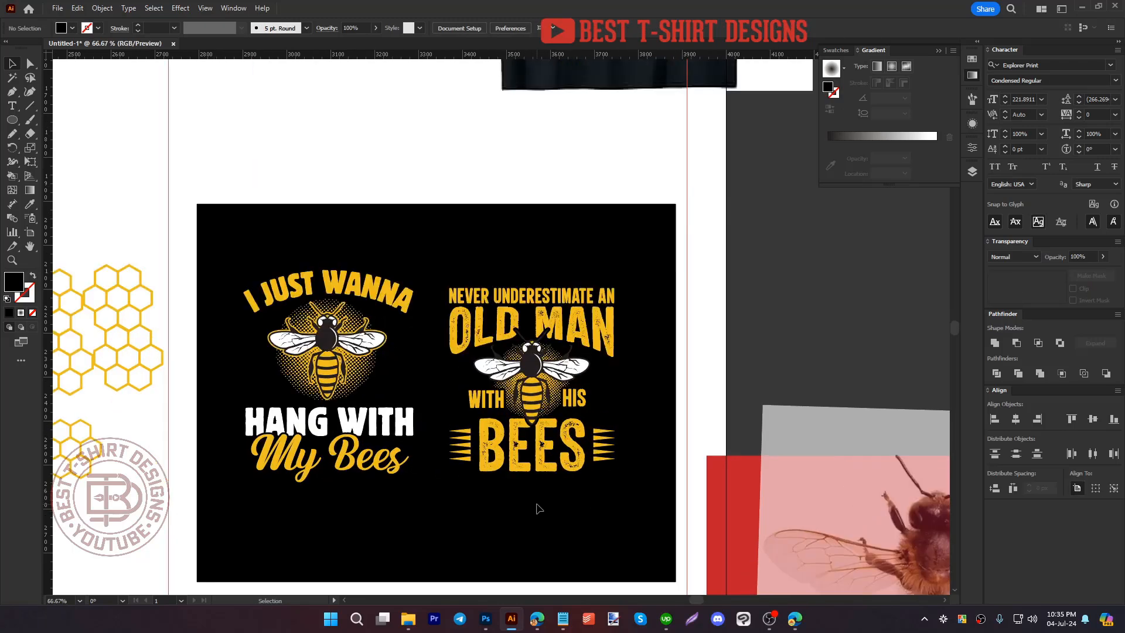
scroll(633, 506, down, 2)
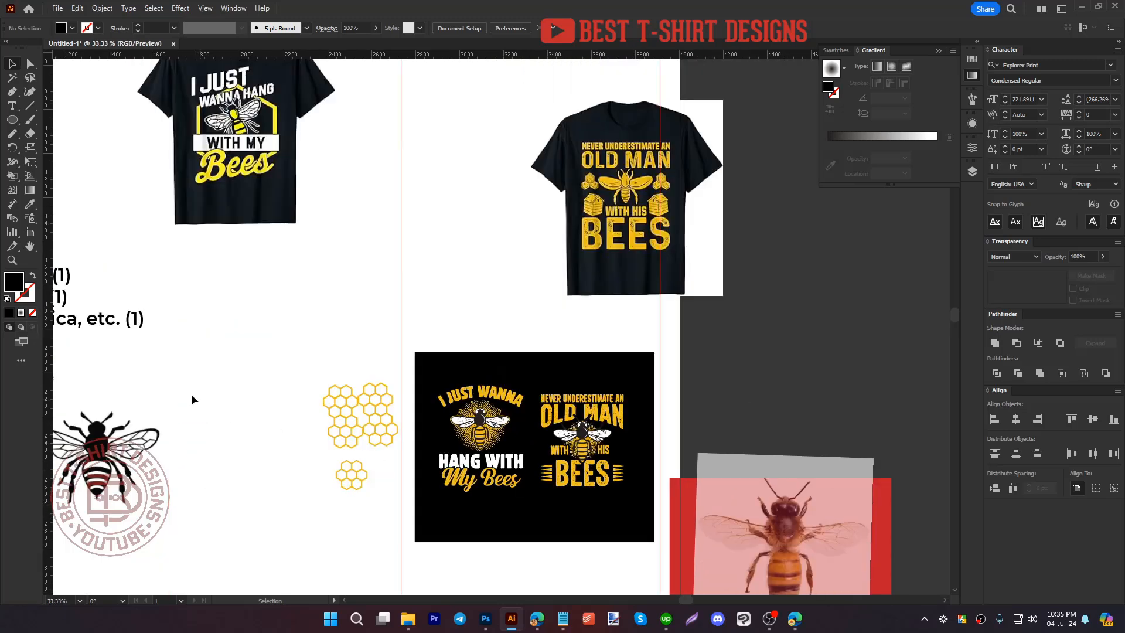
drag(191, 394, 468, 428)
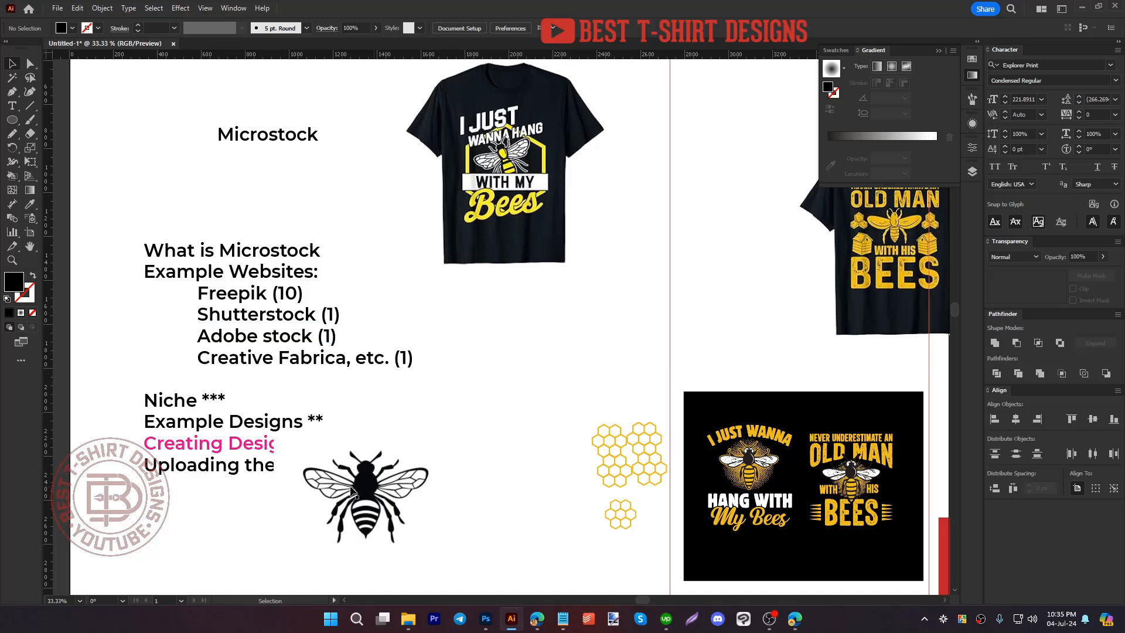
drag(506, 491, 285, 387)
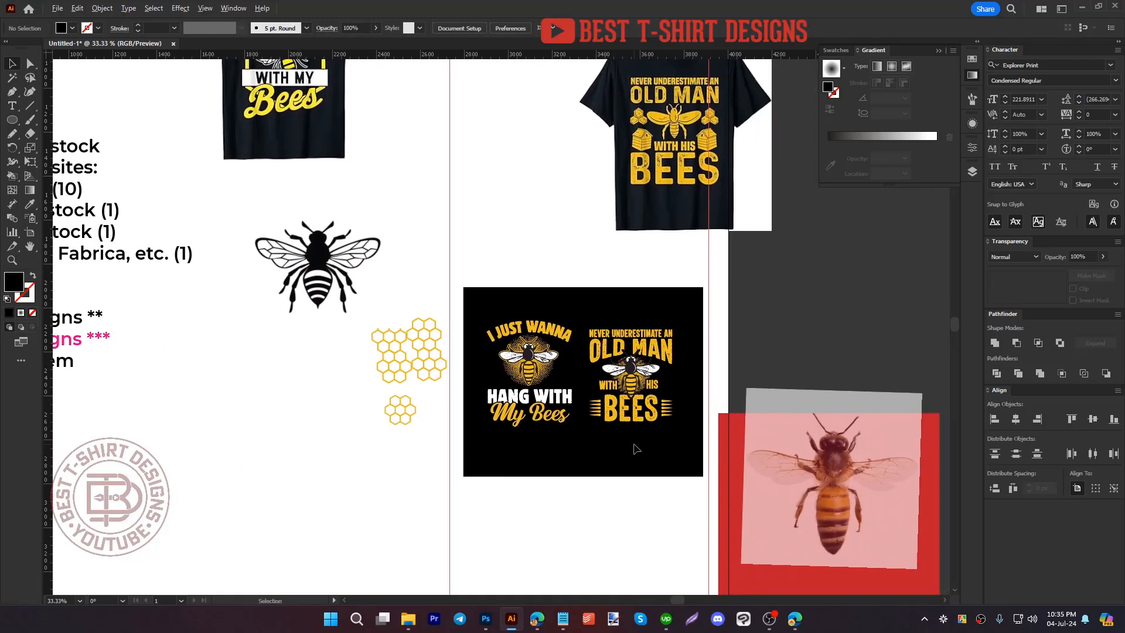
scroll(634, 445, up, 2)
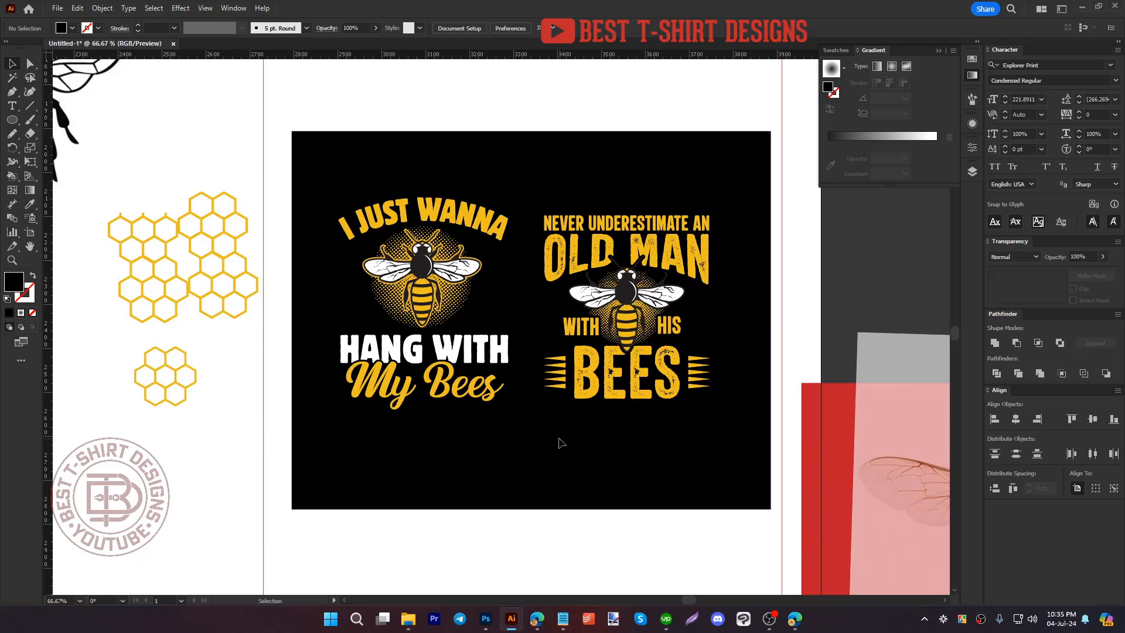